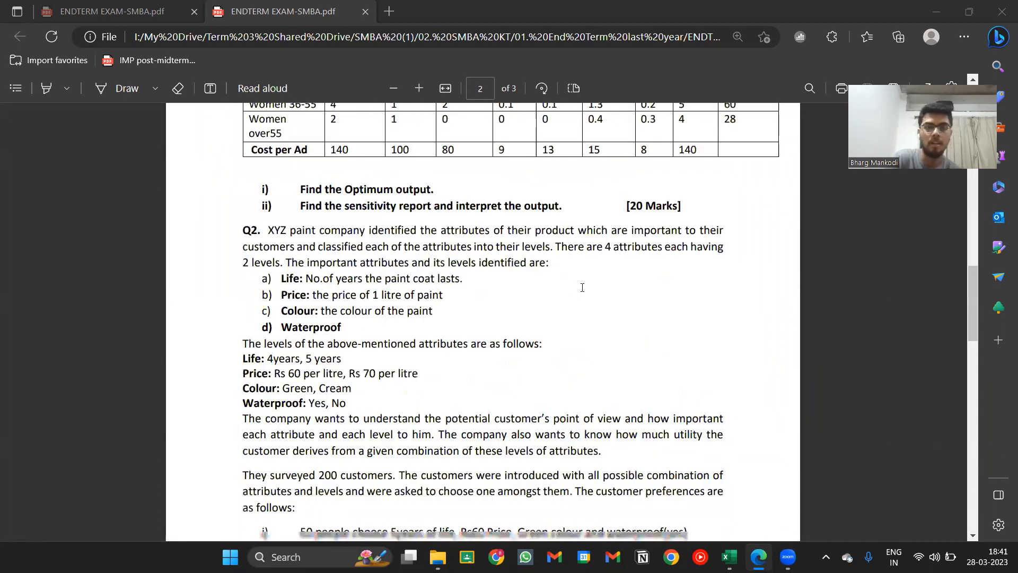
Step: Review the exam paper's questions Q1 to Q5, including the advertising exposure table and Q5's simulation requirement
scroll(582, 288, "up", 8)
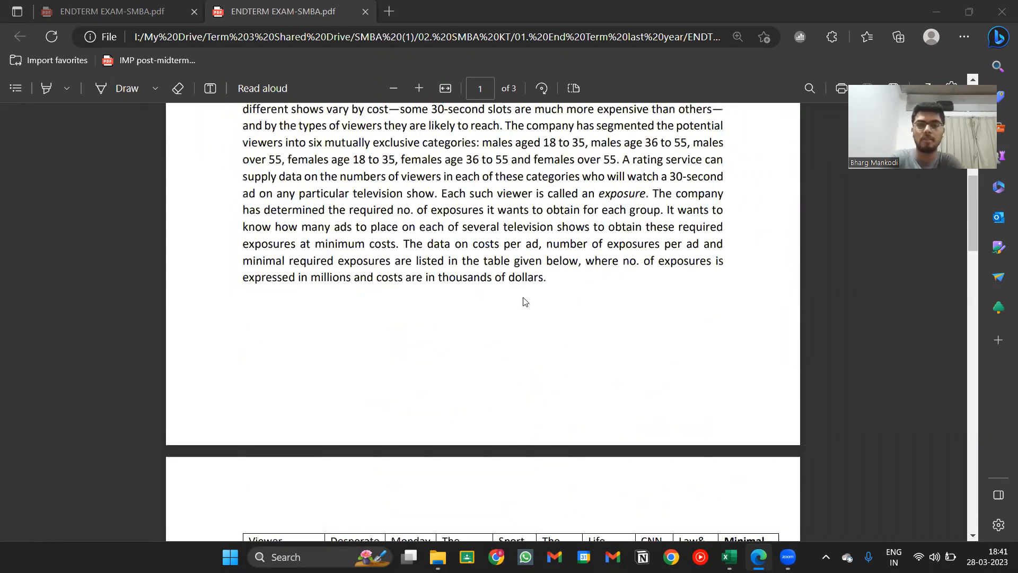
scroll(523, 316, "down", 6)
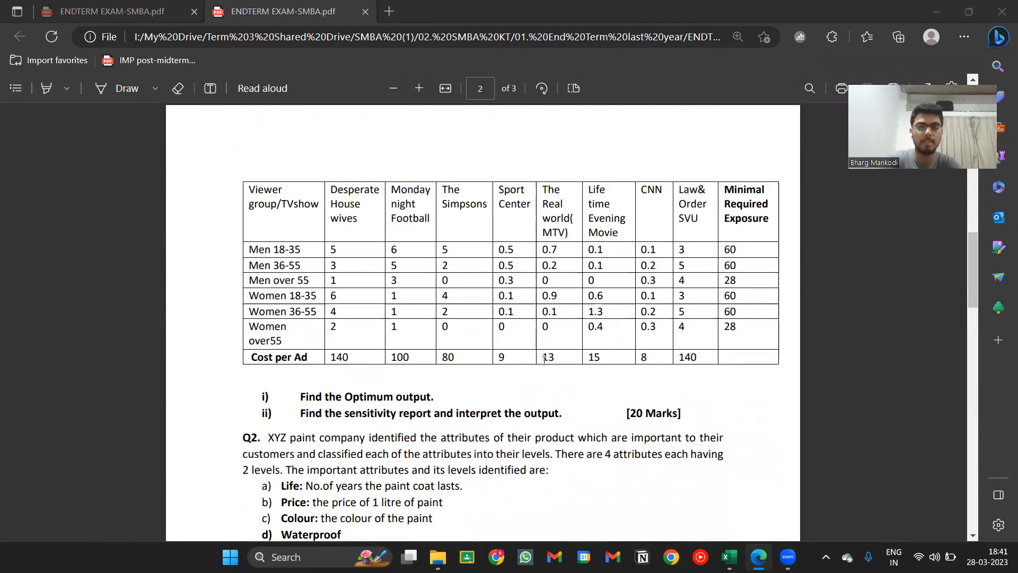
scroll(526, 392, "down", 2)
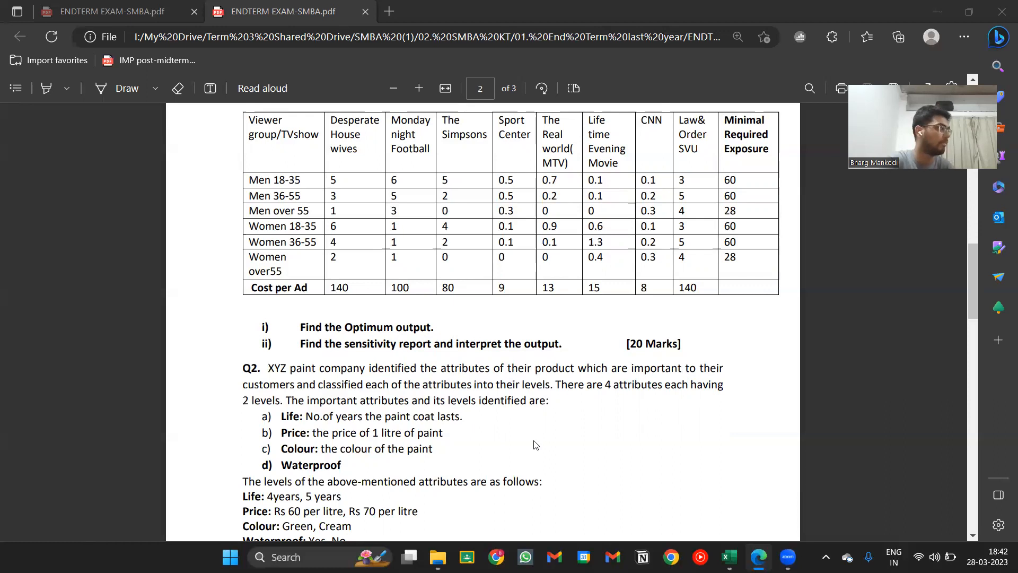
scroll(553, 420, "down", 3)
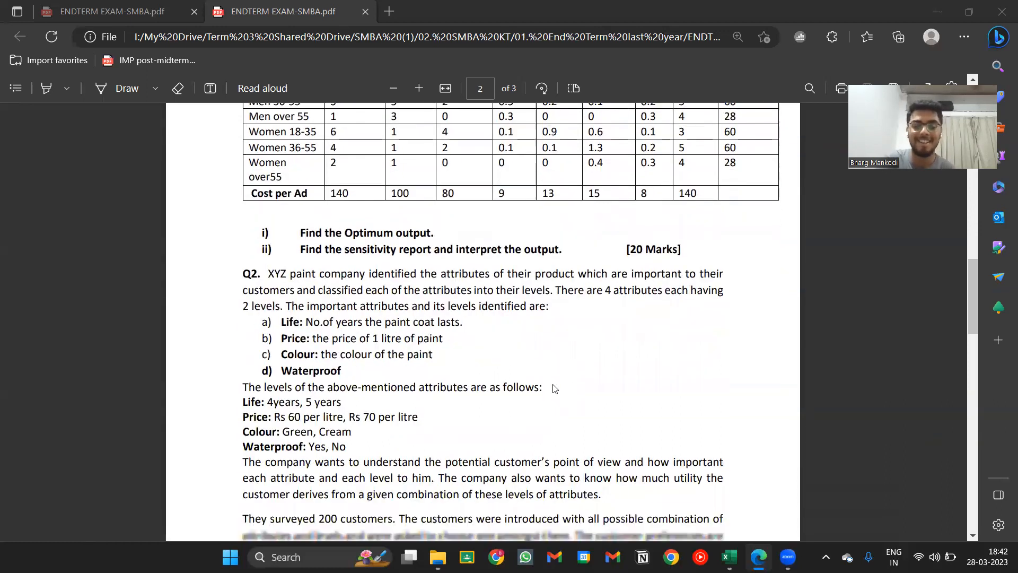
scroll(554, 386, "down", 1)
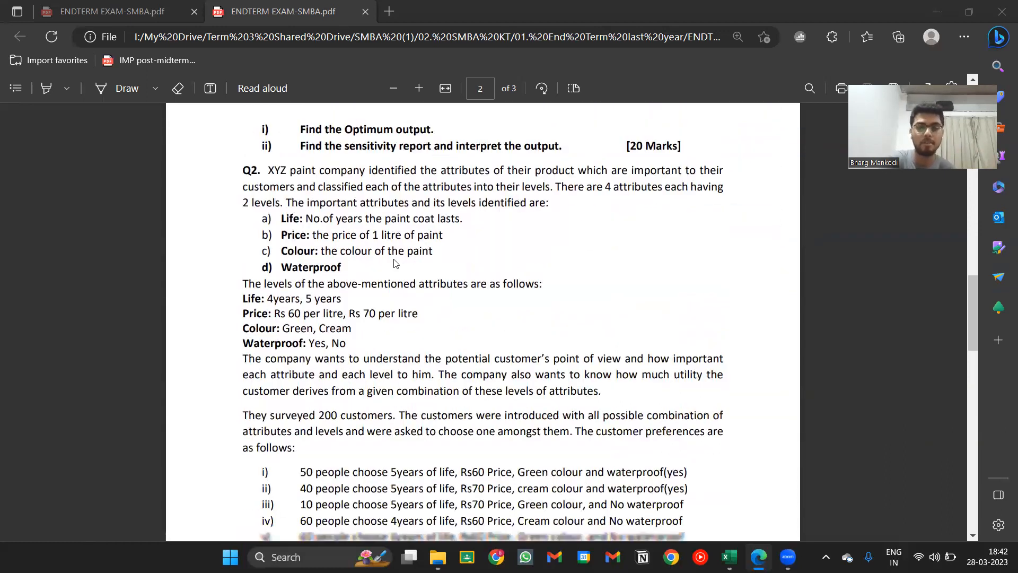
scroll(395, 263, "down", 12)
scroll(248, 202, "up", 1)
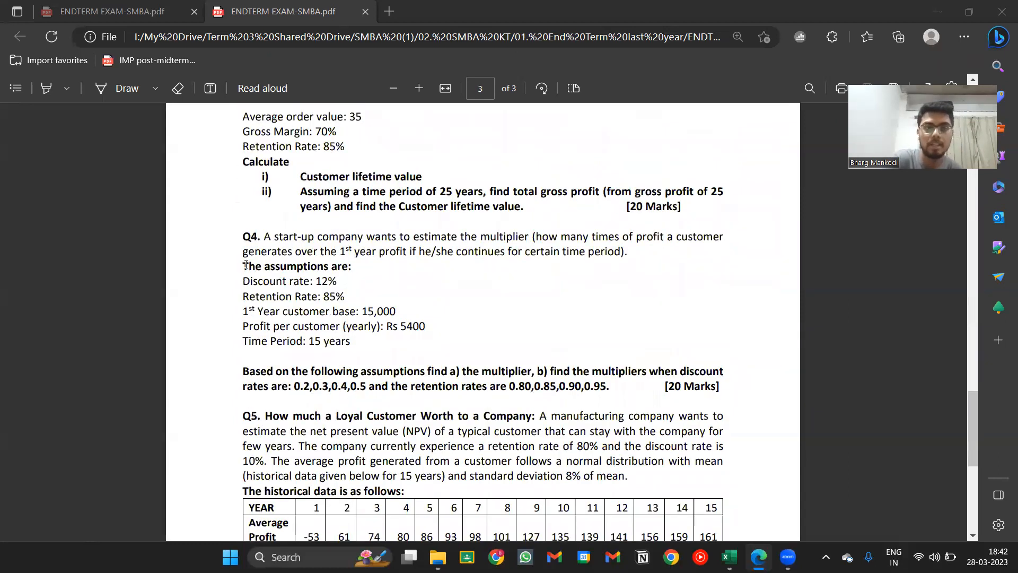
scroll(246, 266, "up", 10)
scroll(259, 278, "down", 5)
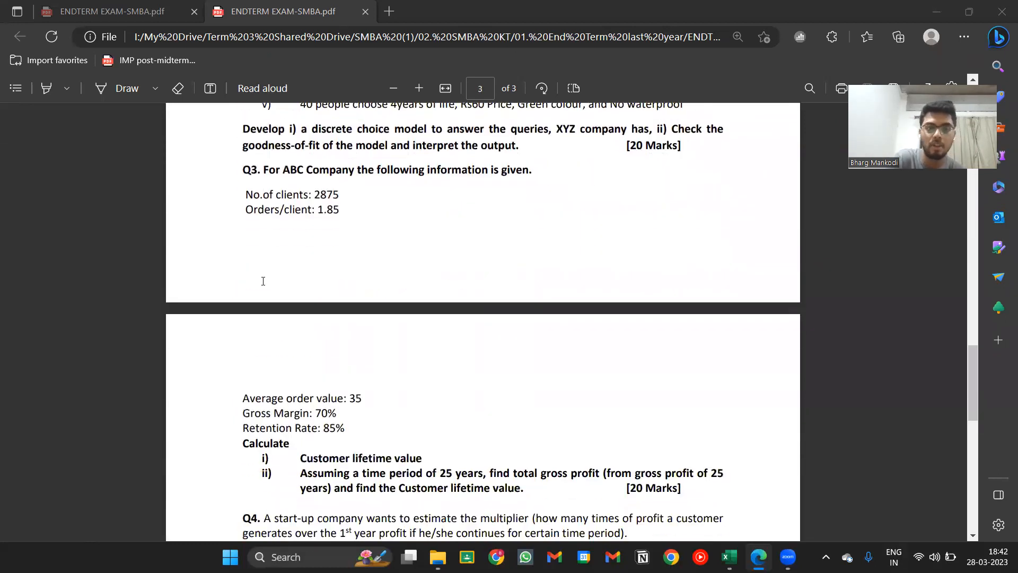
scroll(264, 285, "down", 8)
scroll(276, 248, "up", 1)
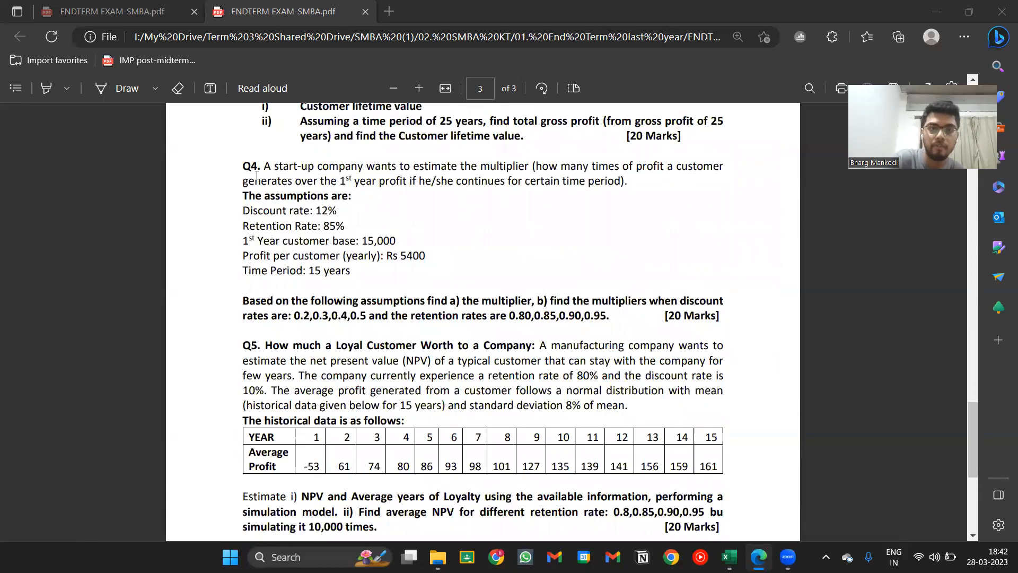
scroll(510, 299, "down", 3)
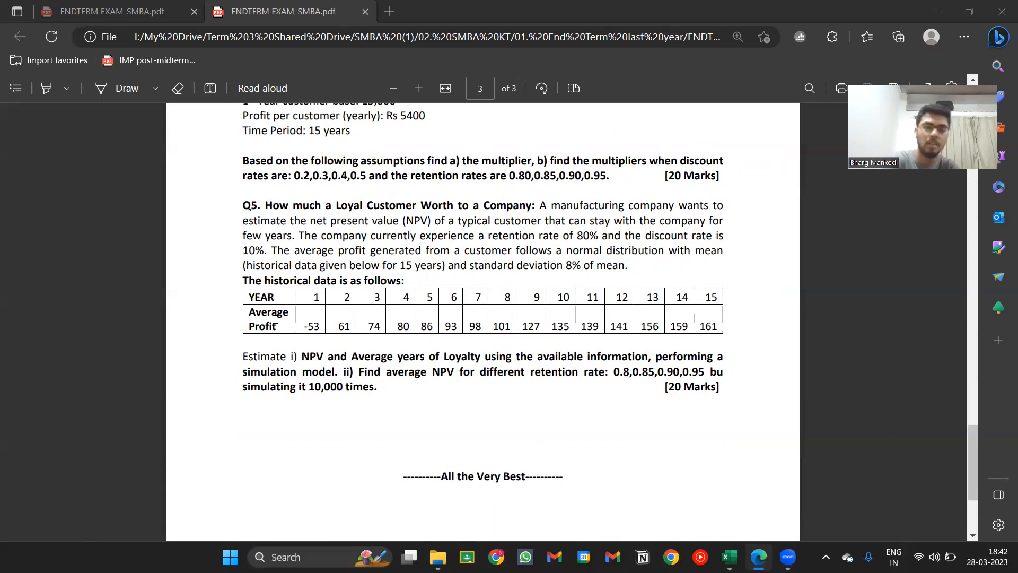
left_click(397, 391)
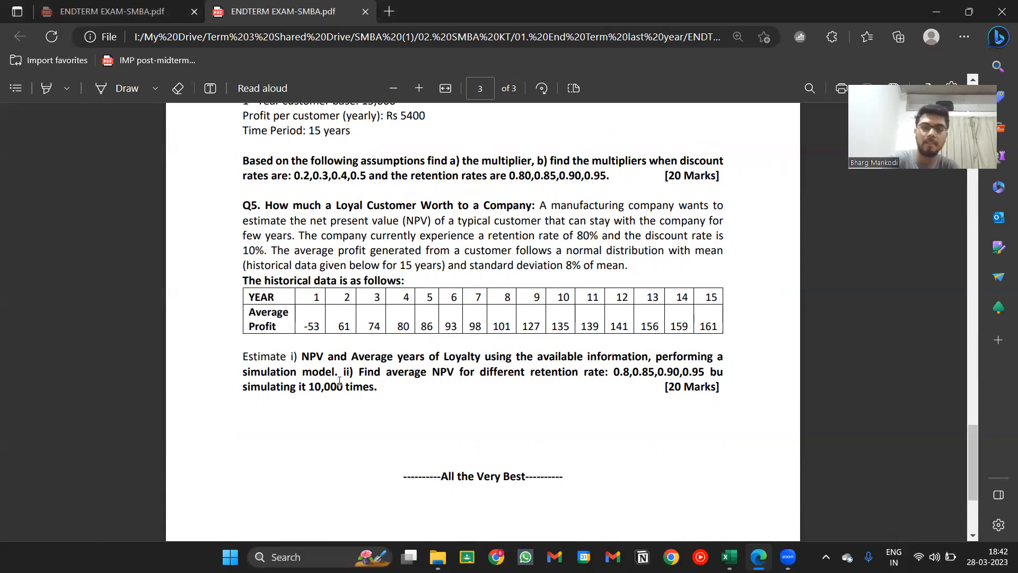
left_click_drag(252, 390, 391, 383)
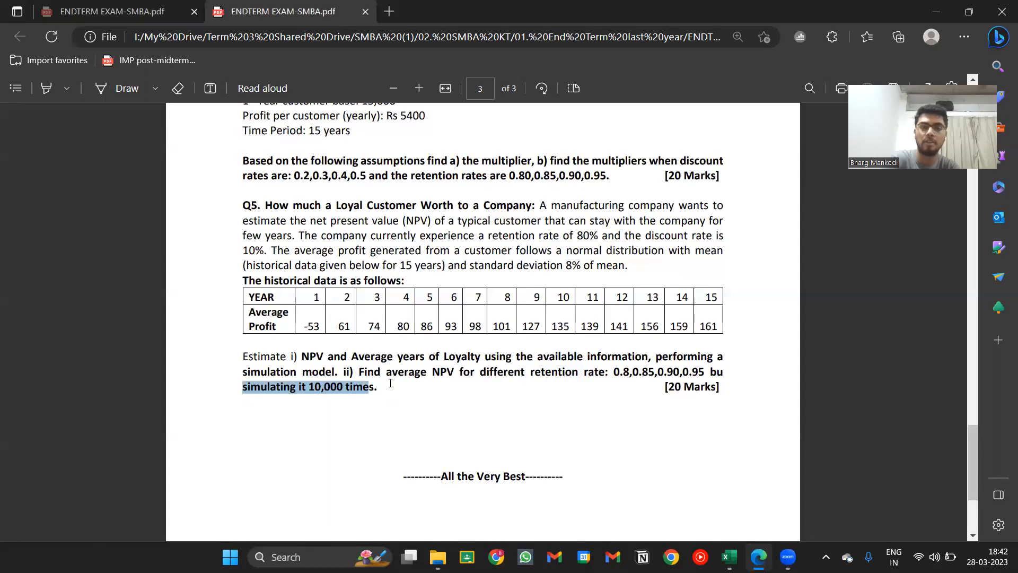
left_click(391, 387)
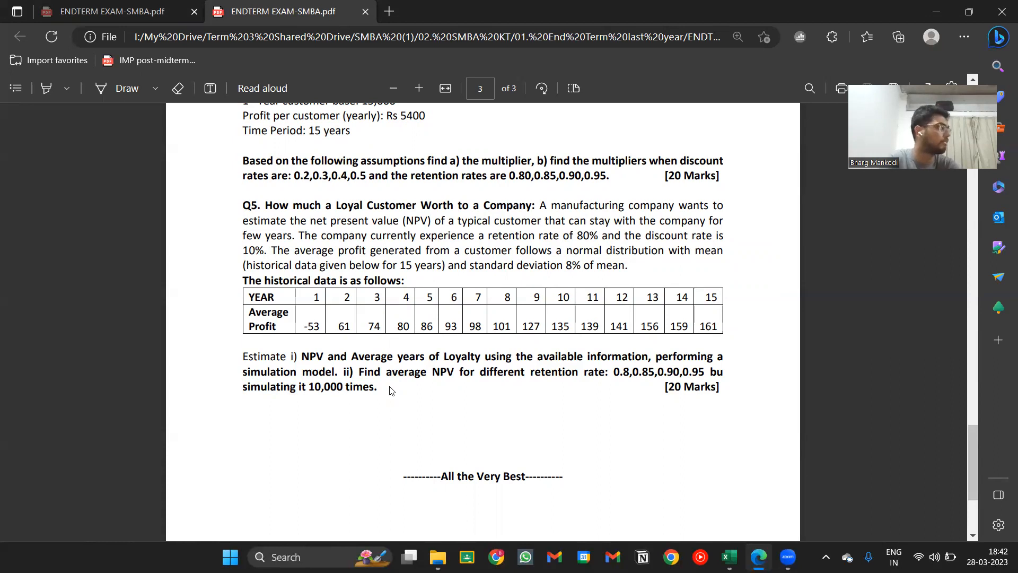
Step: Return to Q1 on the exam paper's first page and close the duplicate ENDTERM EXAM-SMBA.pdf tab
scroll(403, 358, "up", 10)
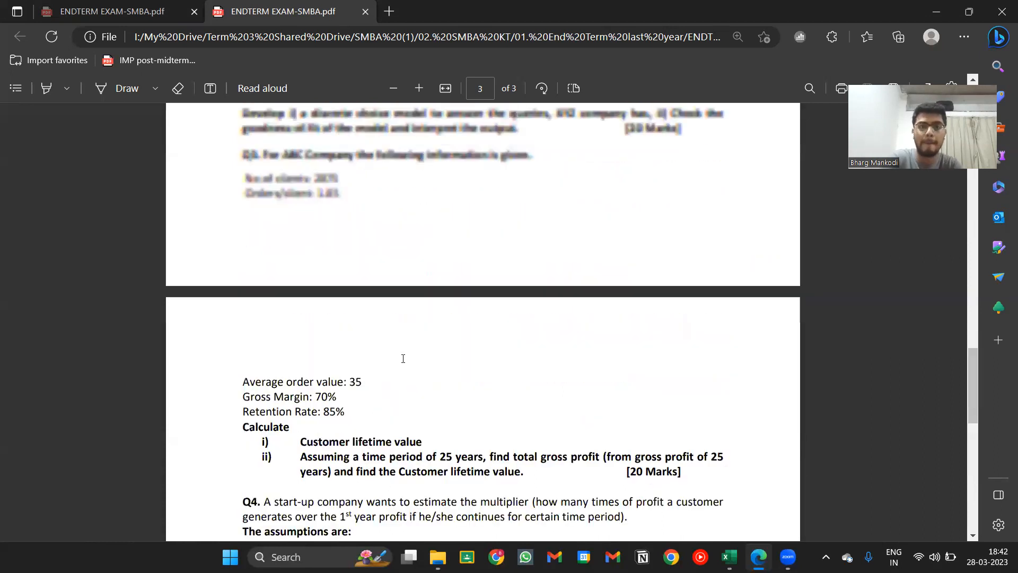
scroll(403, 359, "up", 10)
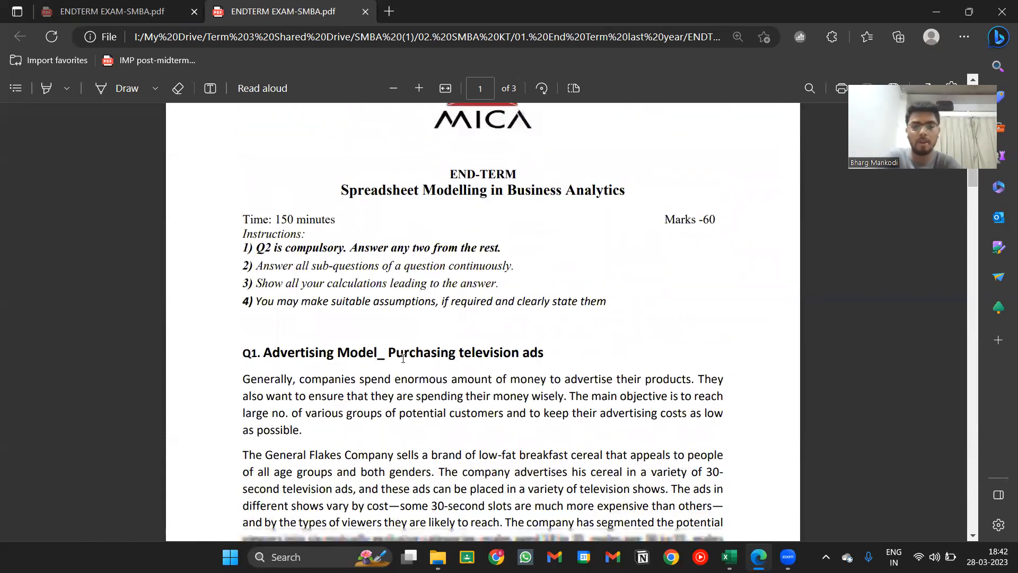
scroll(503, 382, "down", 5)
scroll(713, 490, "up", 1)
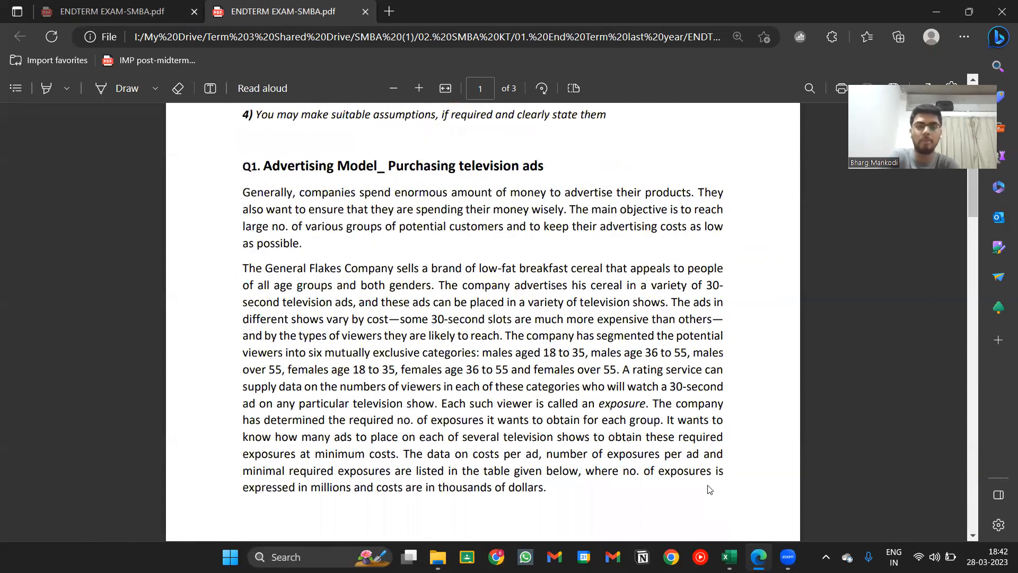
left_click(194, 11)
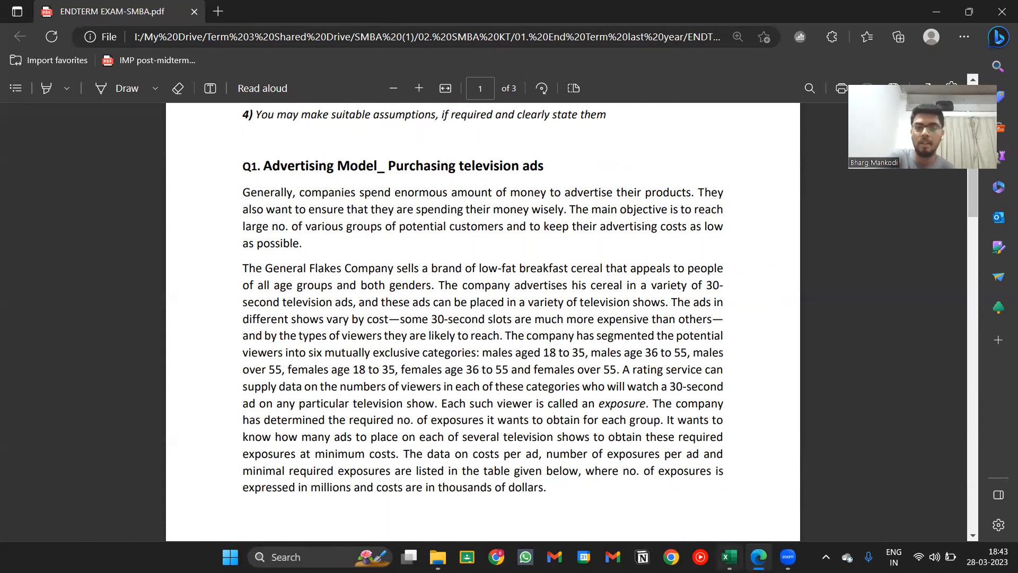
Step: Switch to File Explorer and go up to the 02. SMBA KT folder
left_click(729, 556)
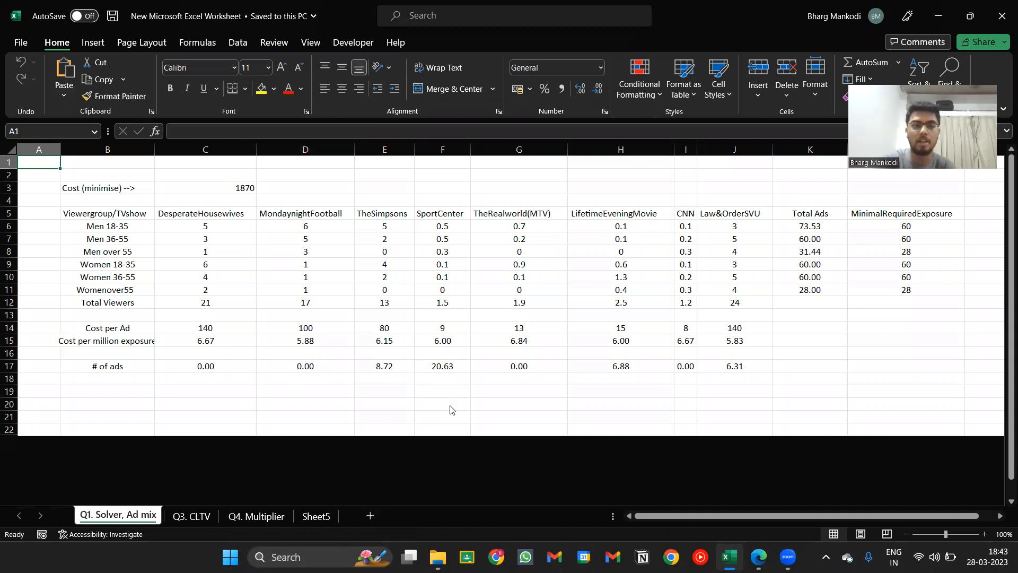
key("alt+Tab")
key("alt+Tab")
key("alt+Tab")
key("alt+Tab")
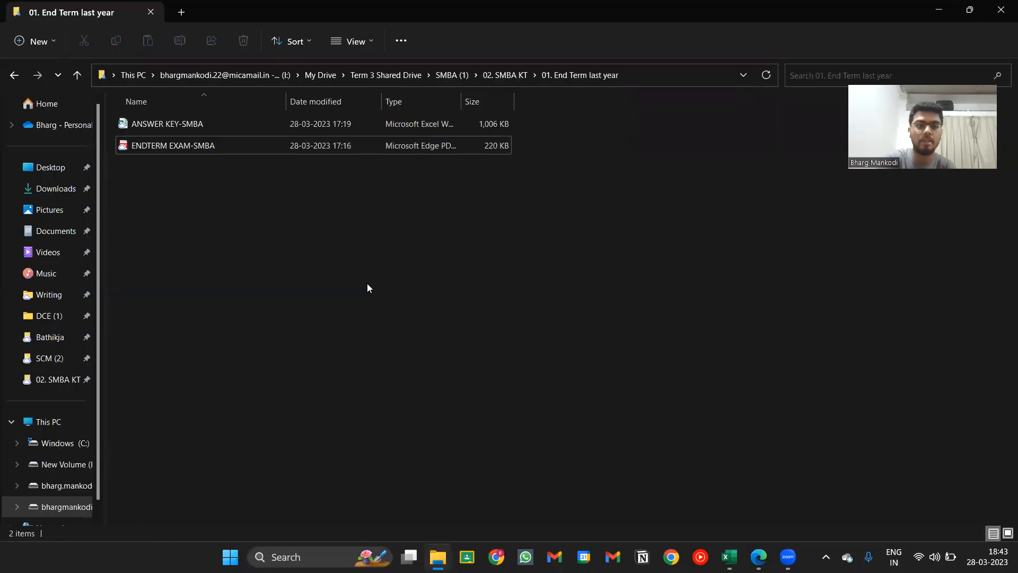
right_click(369, 119)
left_click(514, 75)
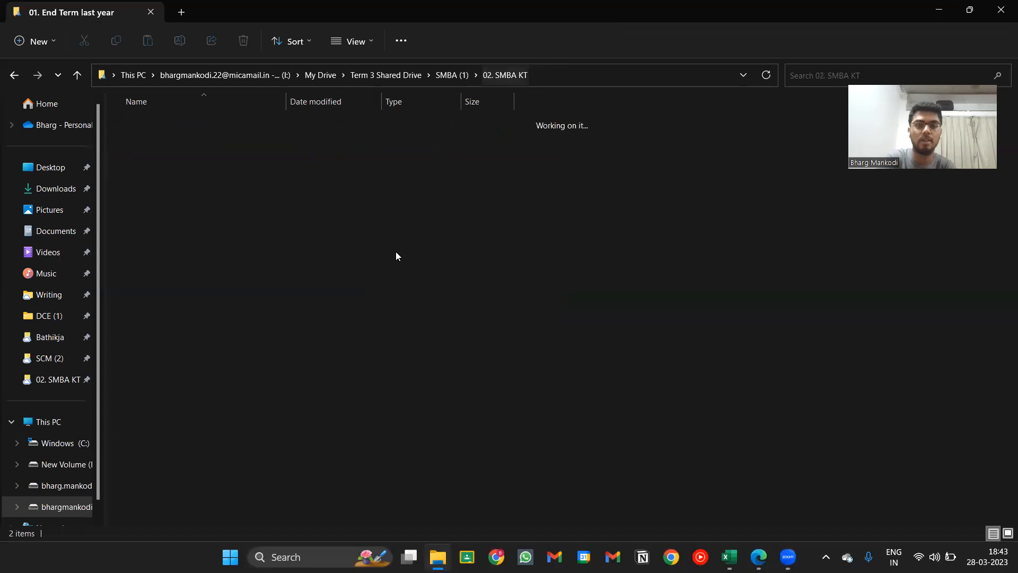
Step: Create a Microsoft Excel worksheet named SMBA SOL in the 02. SMBA KT folder and open it
right_click(395, 314)
left_click(451, 379)
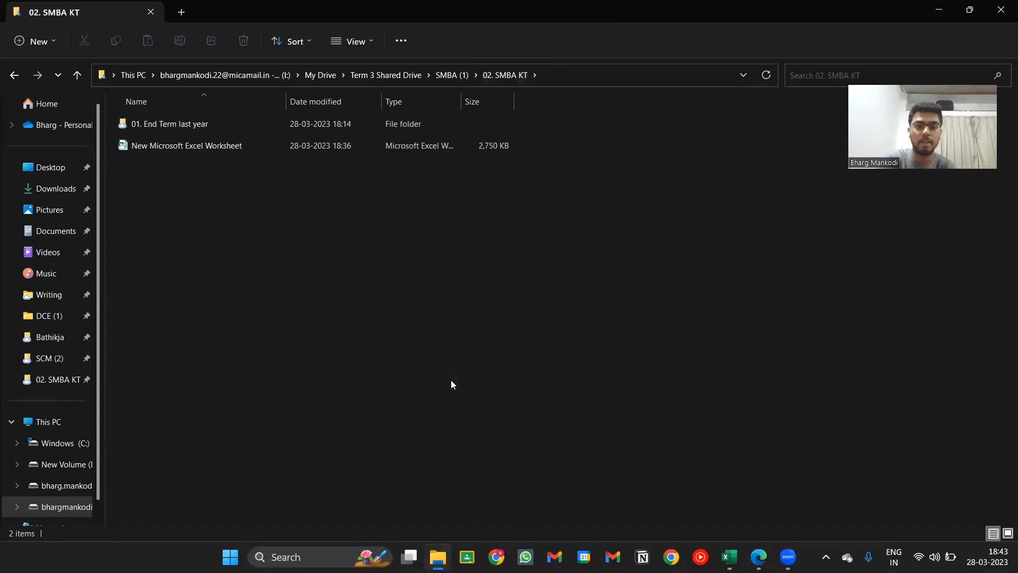
right_click(376, 287)
mouse_move(437, 226)
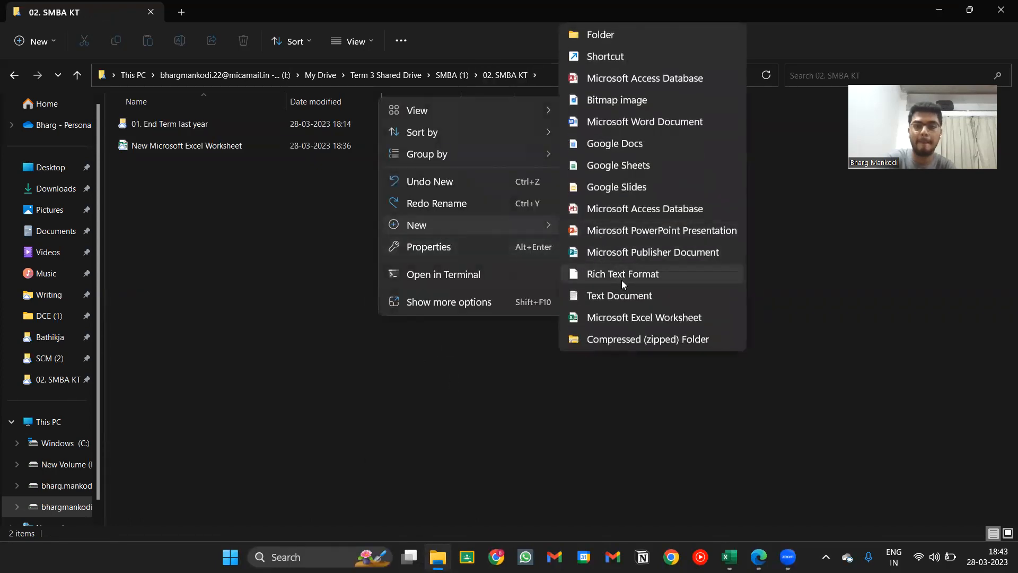
left_click(634, 314)
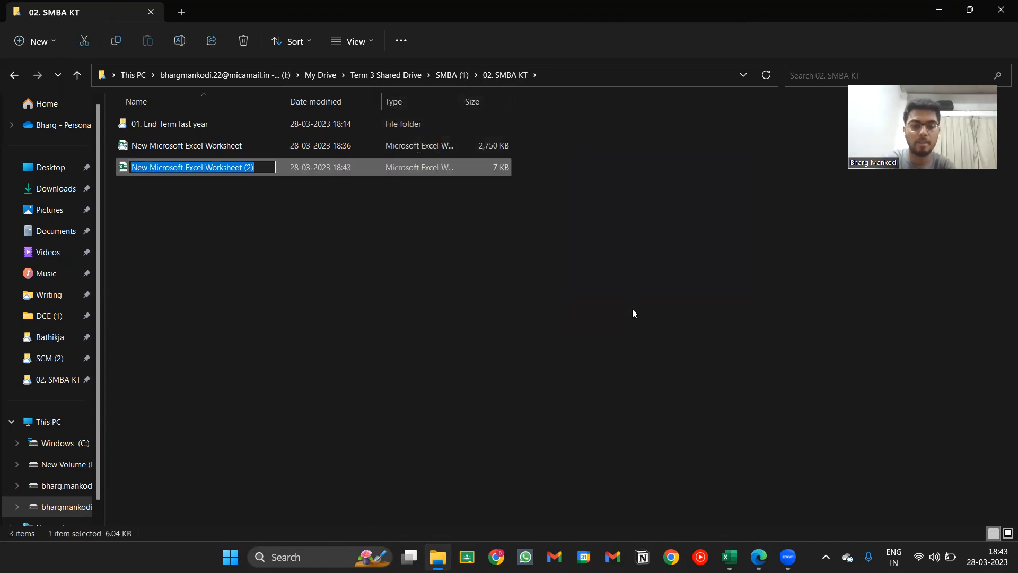
type("SMBA SOL")
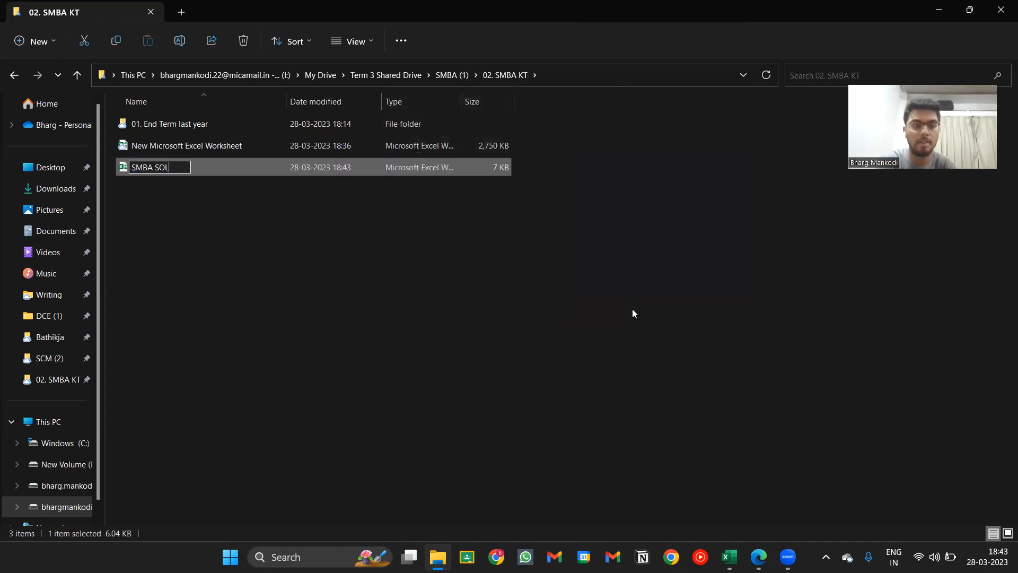
key("Return")
key("Return")
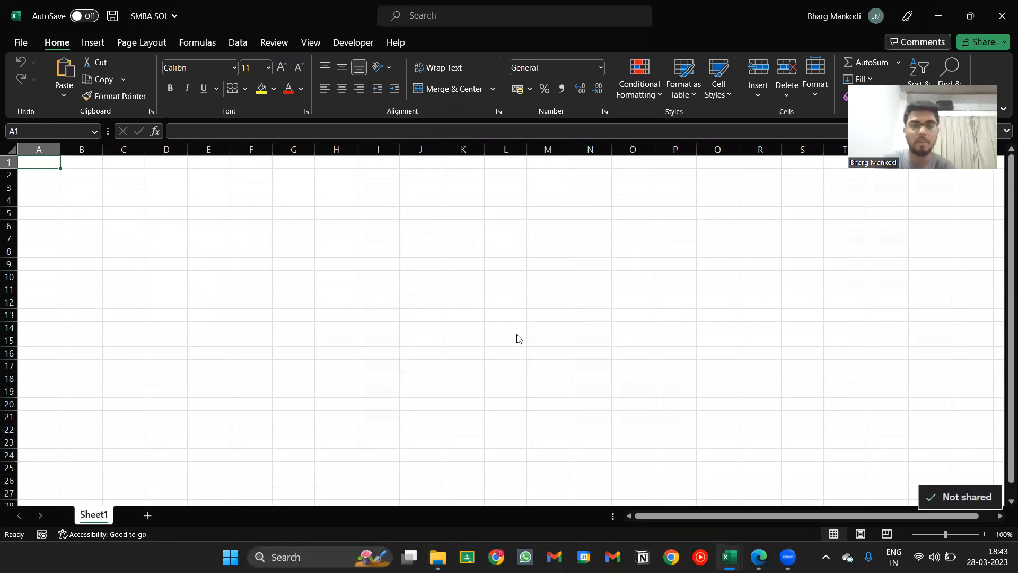
Step: Switch to the exam PDF in Edge and examine Q1's cost-minimising objective and its table of exposures and ad costs
key("alt+Tab")
key("alt+Tab")
key("alt+Tab")
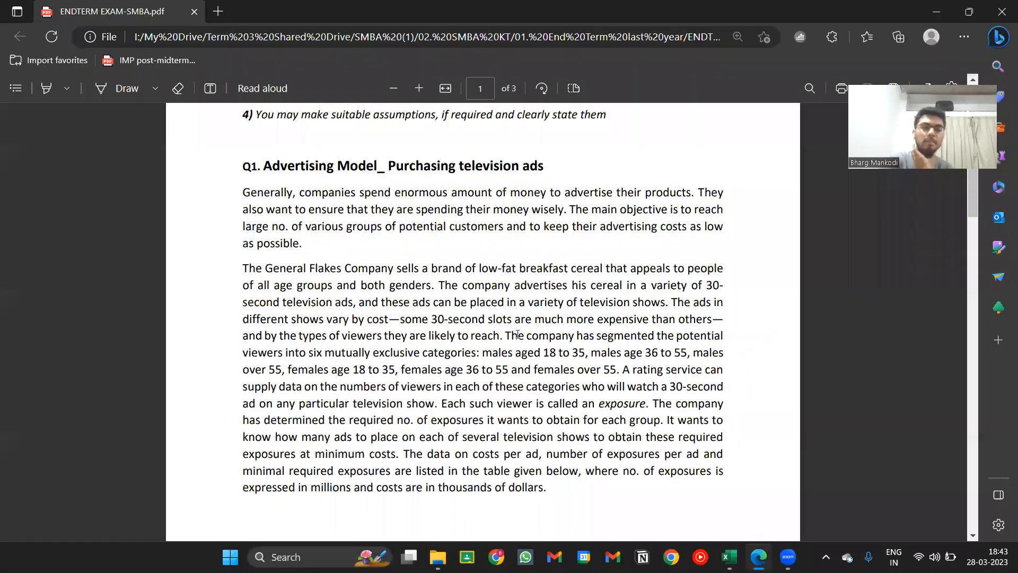
scroll(517, 334, "down", 1)
scroll(339, 238, "up", 1)
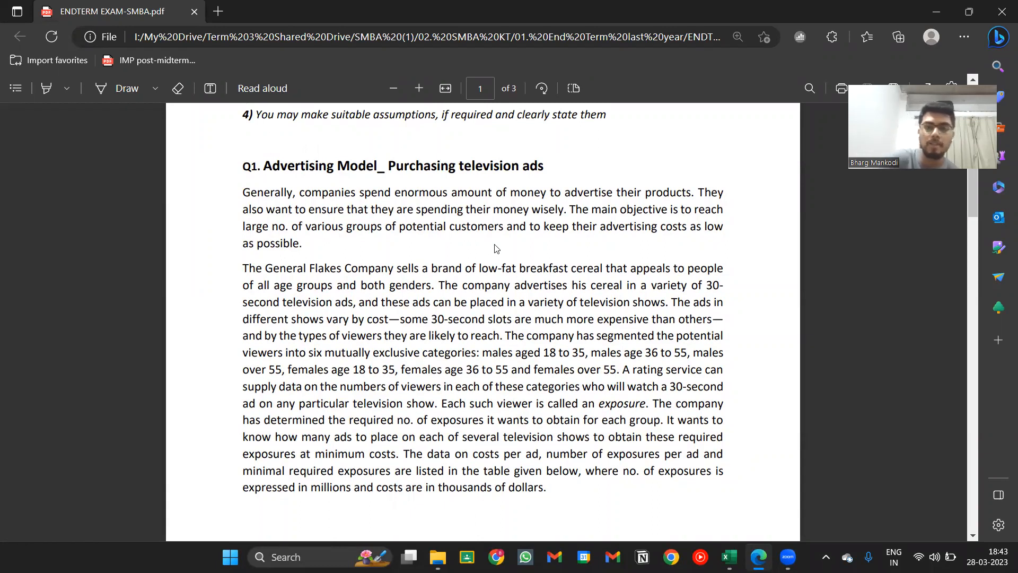
left_click_drag(534, 229, 309, 248)
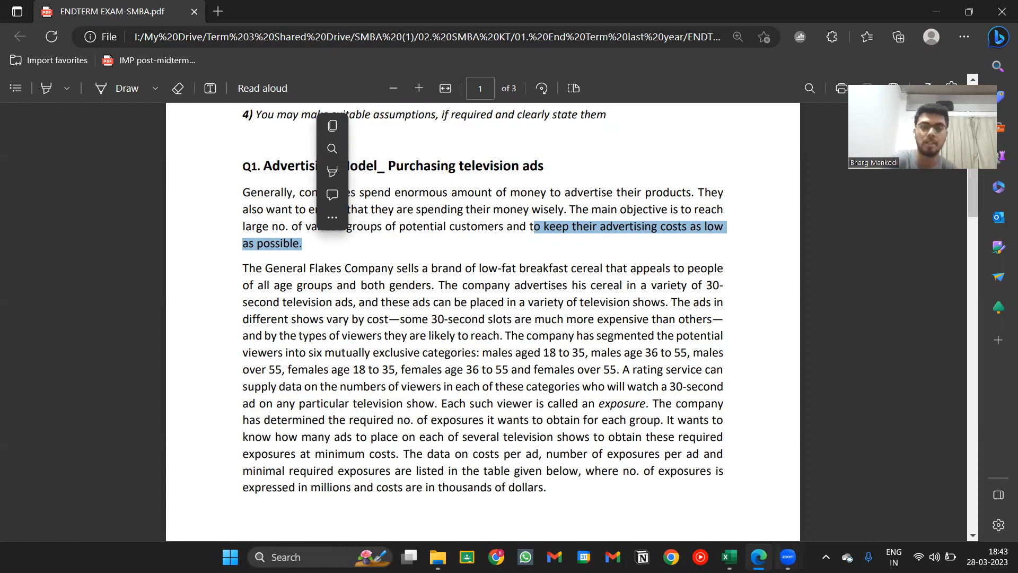
left_click(612, 391)
scroll(612, 391, "down", 4)
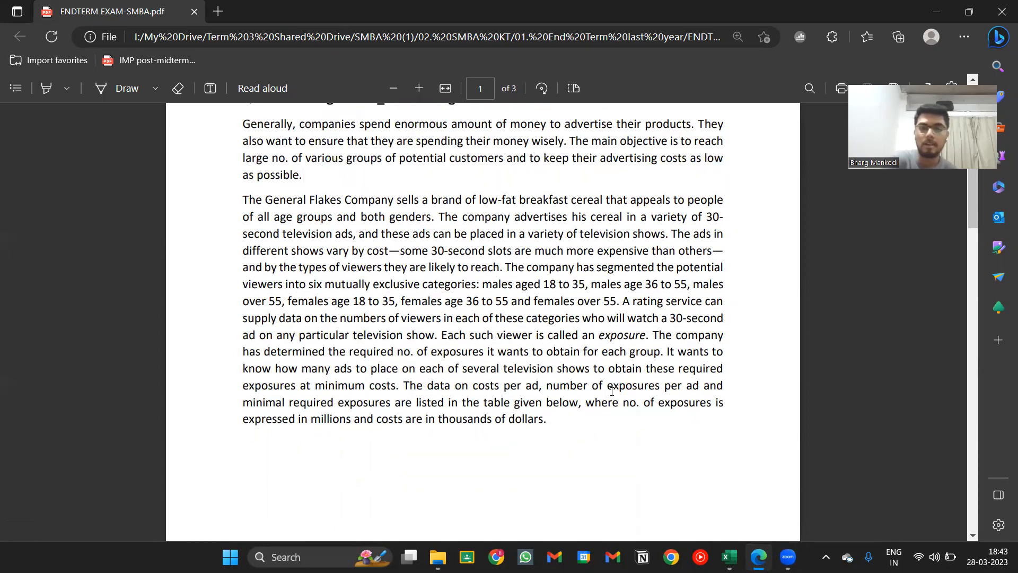
scroll(360, 247, "down", 5)
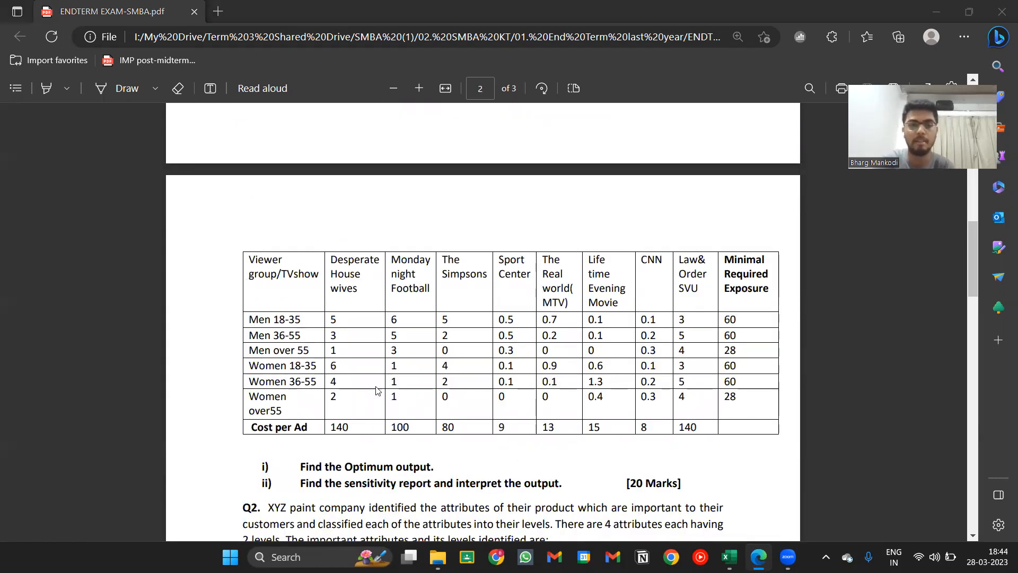
key("alt+Tab")
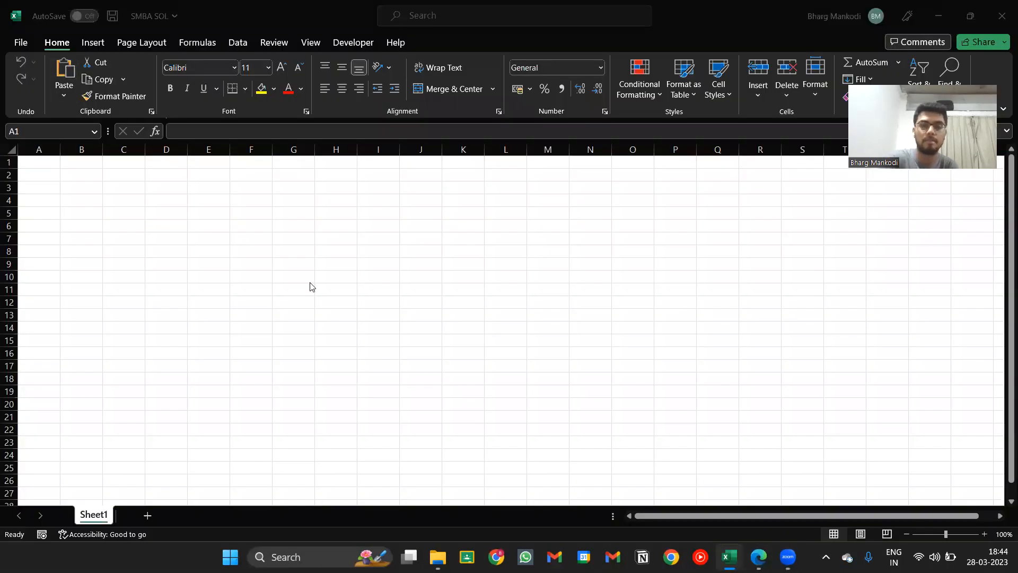
key("alt+Tab")
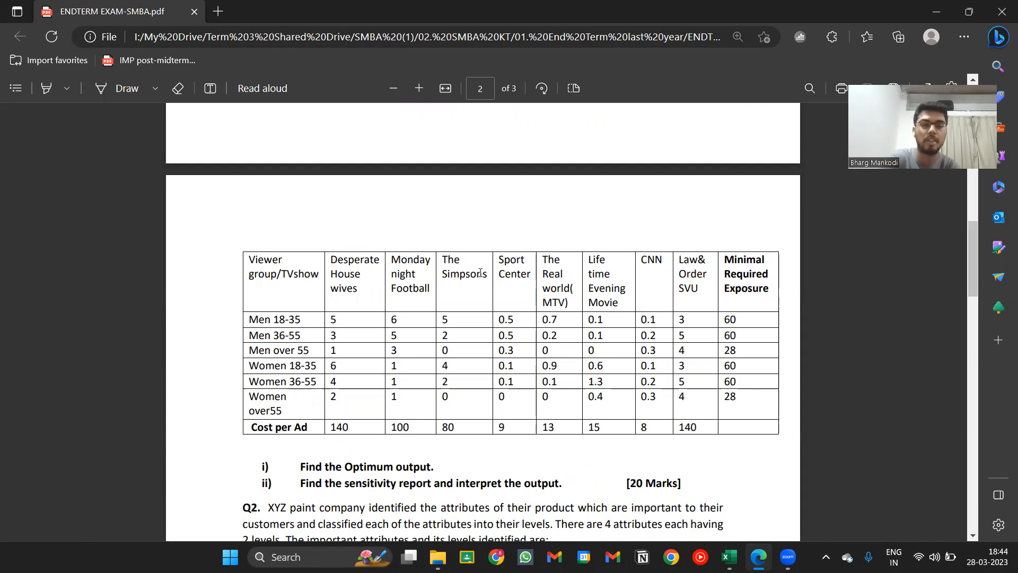
key("alt+Tab")
key("alt+Tab")
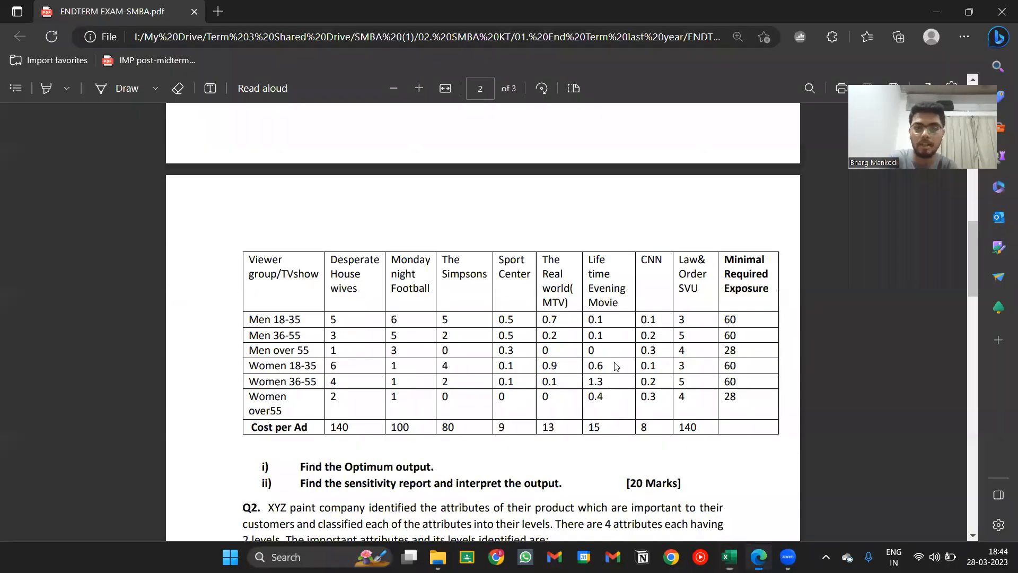
Step: Switch to the SMBA SOL workbook in Excel and start importing data from the file ENDTERM EXAM-SMBA.pdf
key("alt+Tab")
left_click(17, 43)
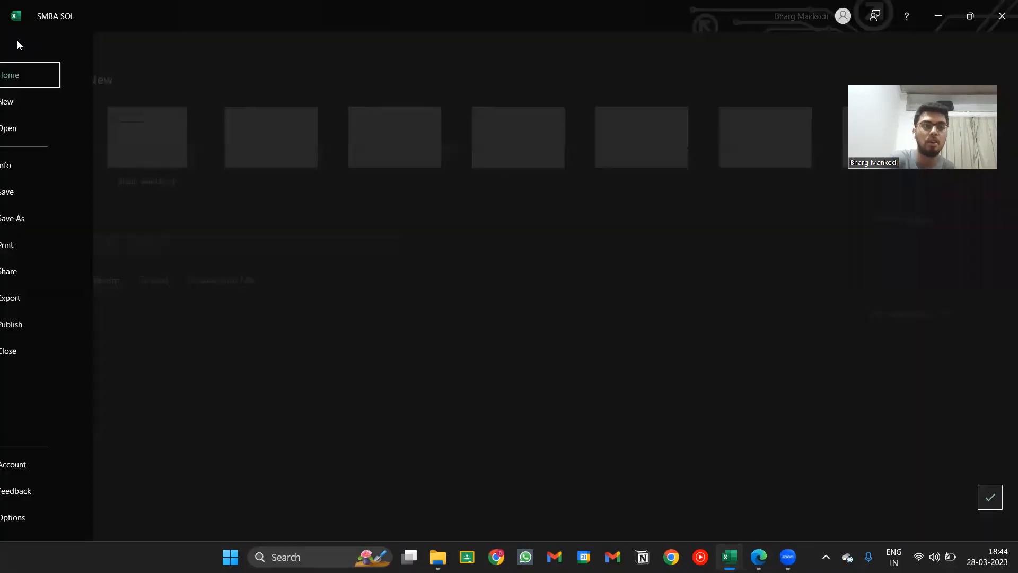
left_click(19, 44)
left_click(225, 39)
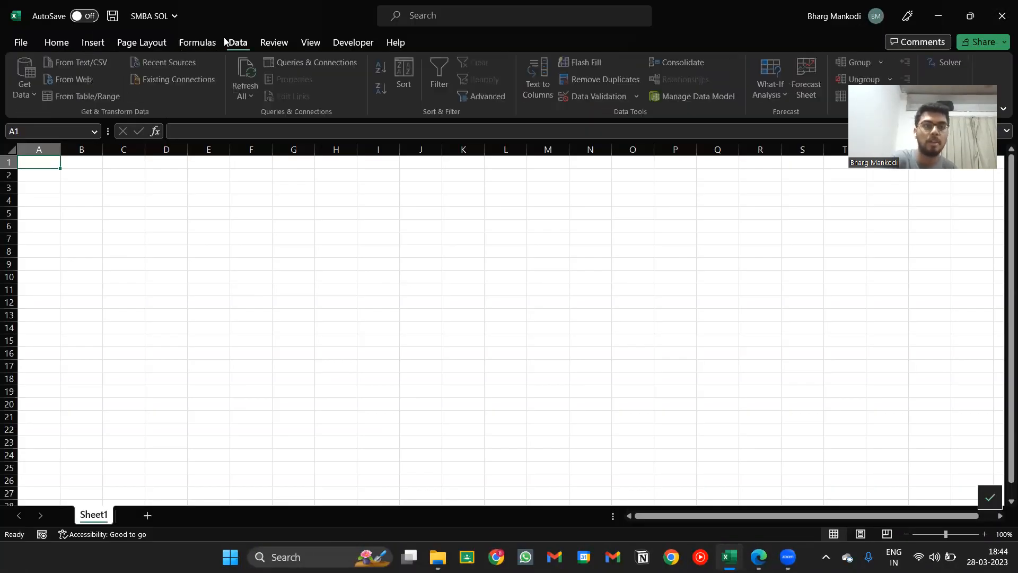
left_click(28, 90)
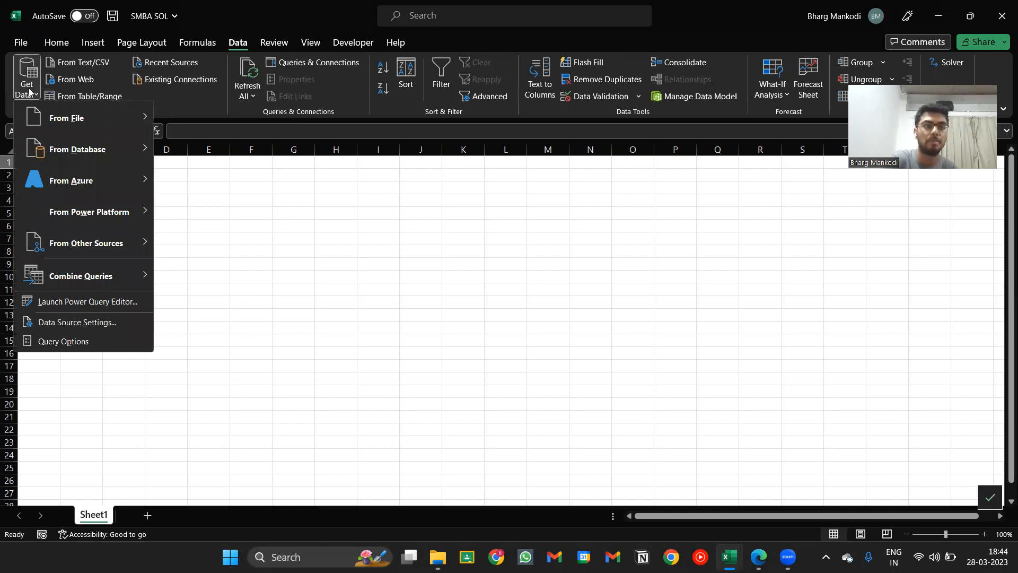
mouse_move(135, 117)
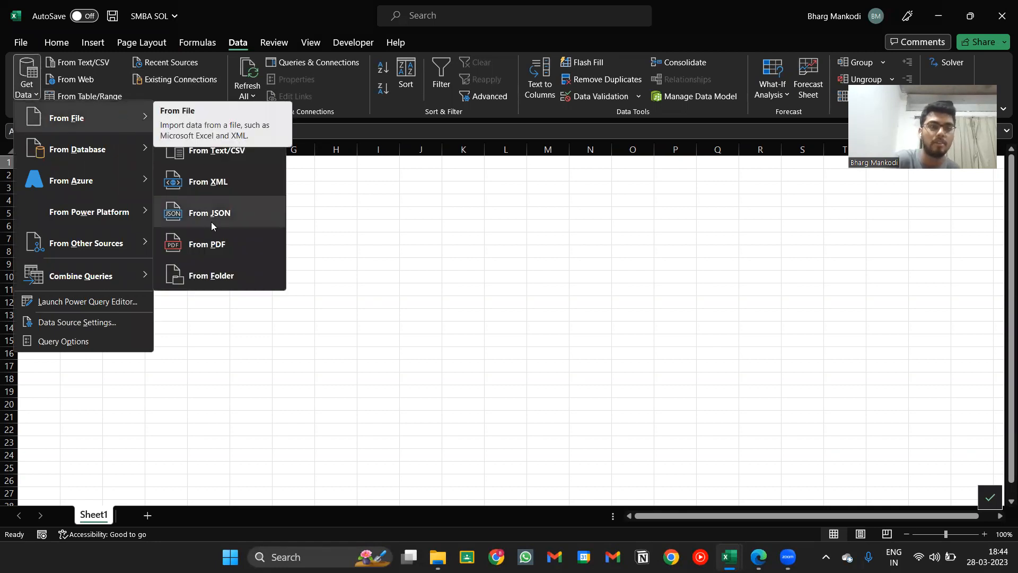
left_click(208, 243)
left_click(154, 128)
left_click(384, 298)
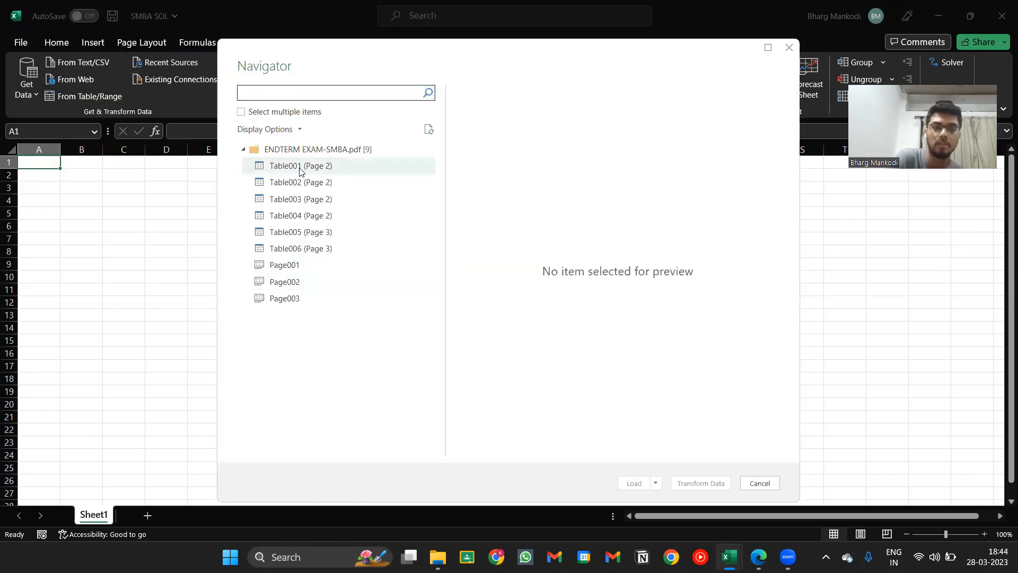
Step: Preview the tables found on page 2 of the PDF, load Table001 (Page 2) and close the queries pane
left_click(300, 169)
left_click(325, 184)
left_click(331, 200)
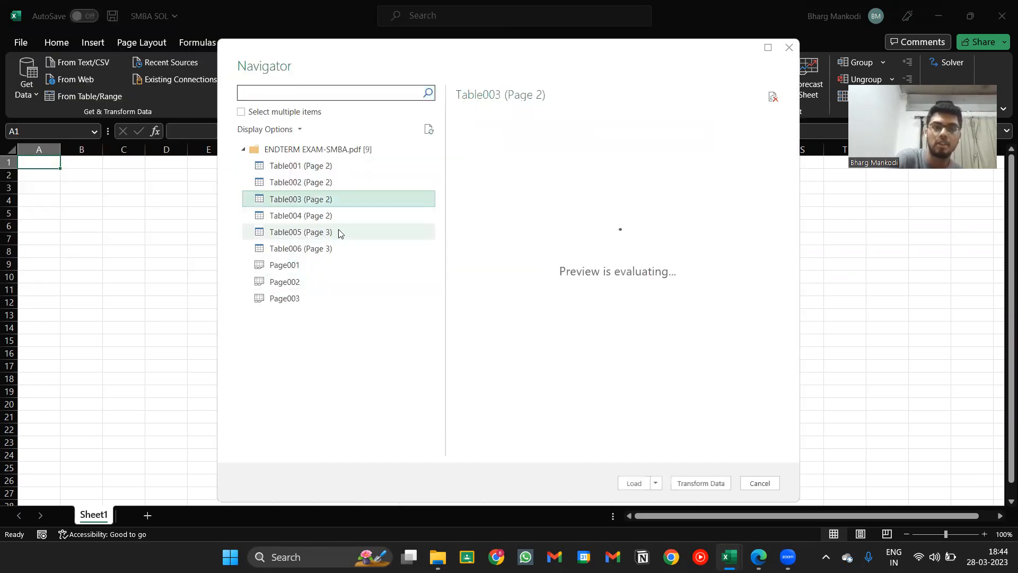
left_click(324, 166)
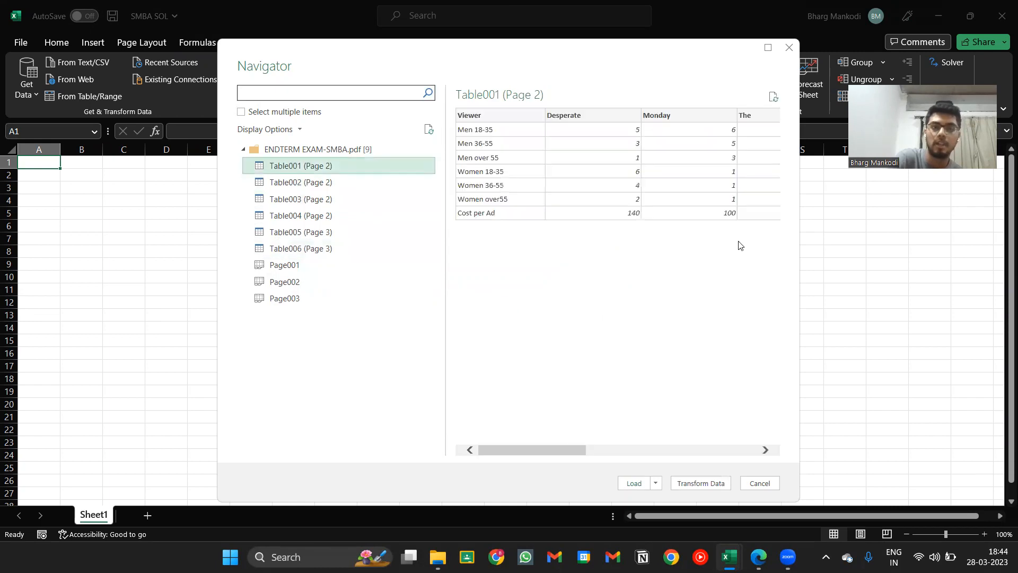
left_click(628, 485)
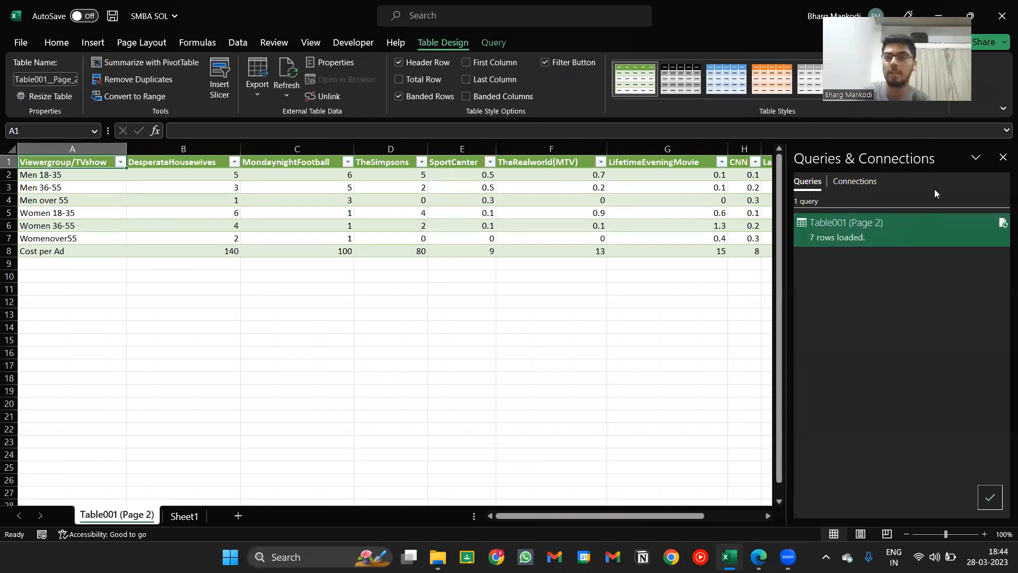
left_click(1002, 157)
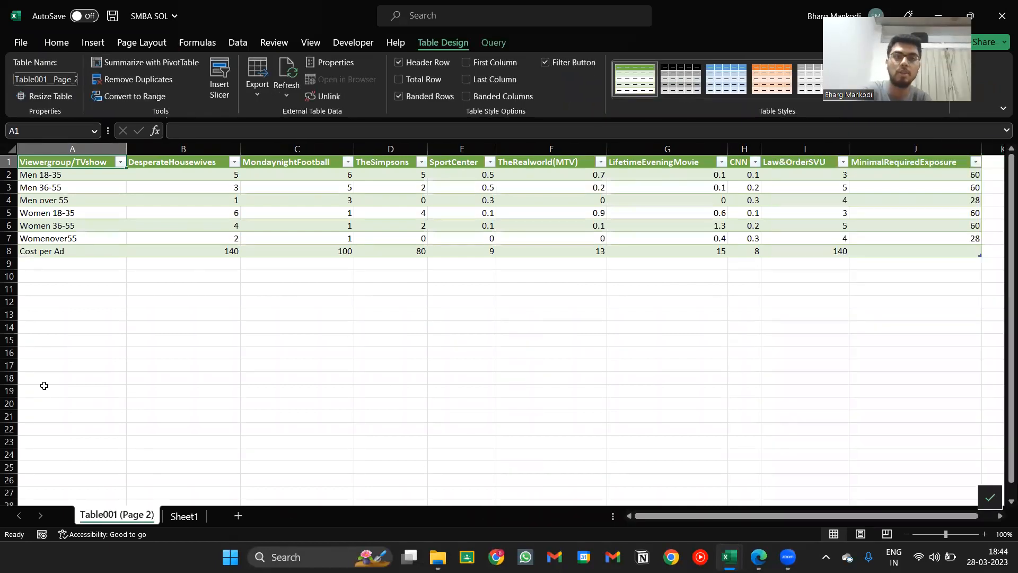
Step: Copy the whole imported table and paste it as values only into Sheet1, starting at cell A1
key("ctrl+a")
key("ctrl+c")
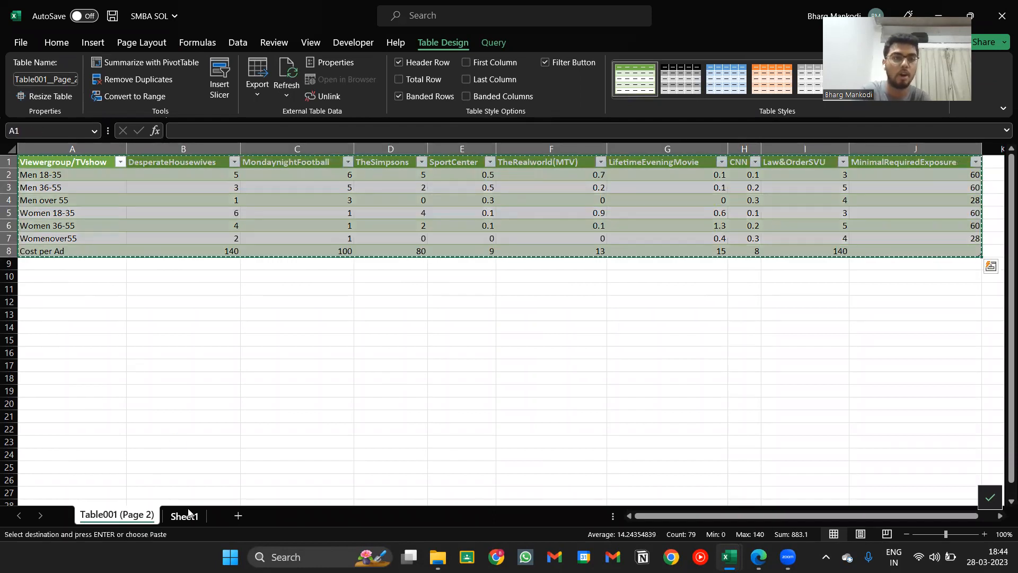
left_click(189, 512)
key("shift+F7")
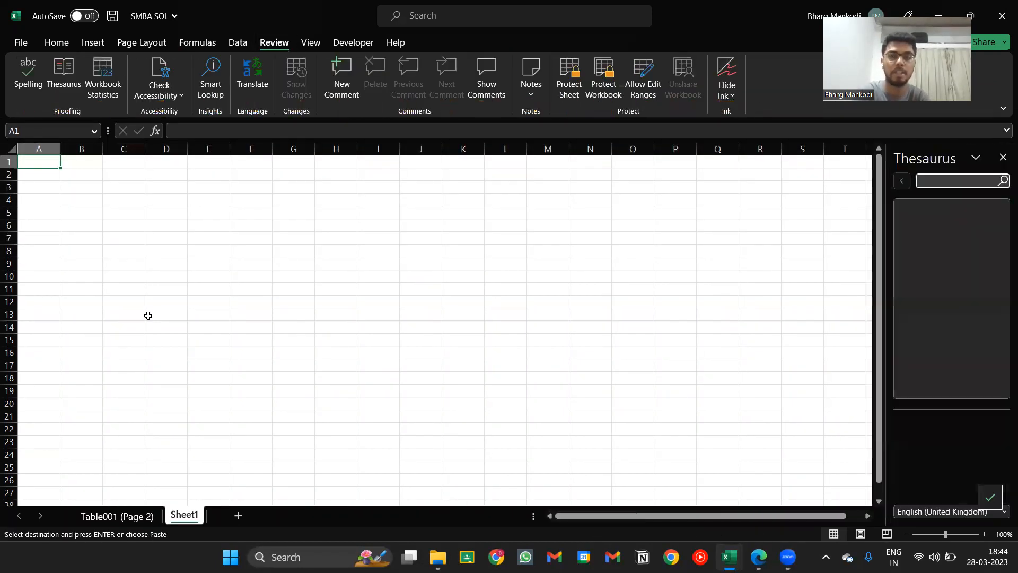
left_click(1003, 157)
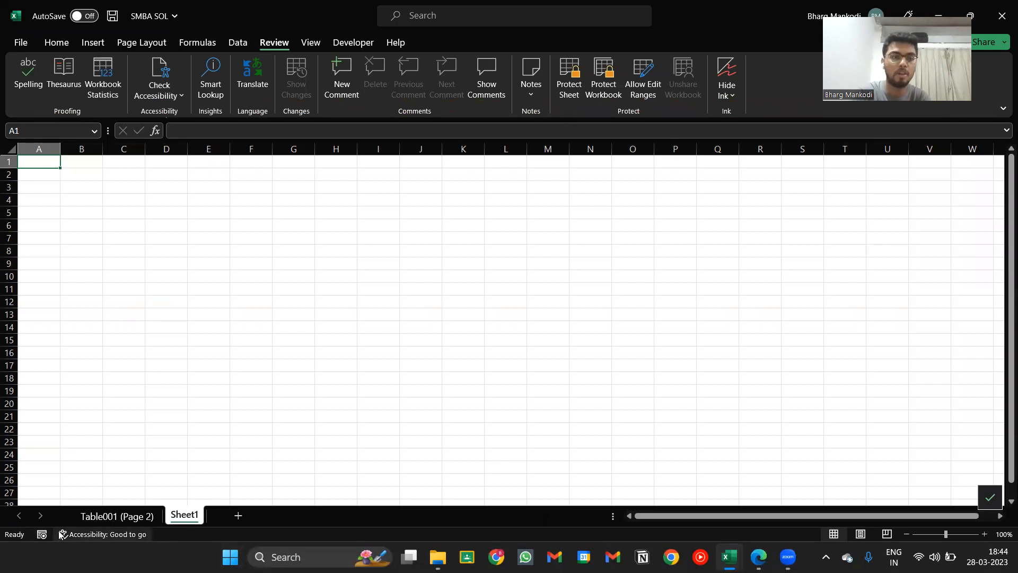
left_click(114, 516)
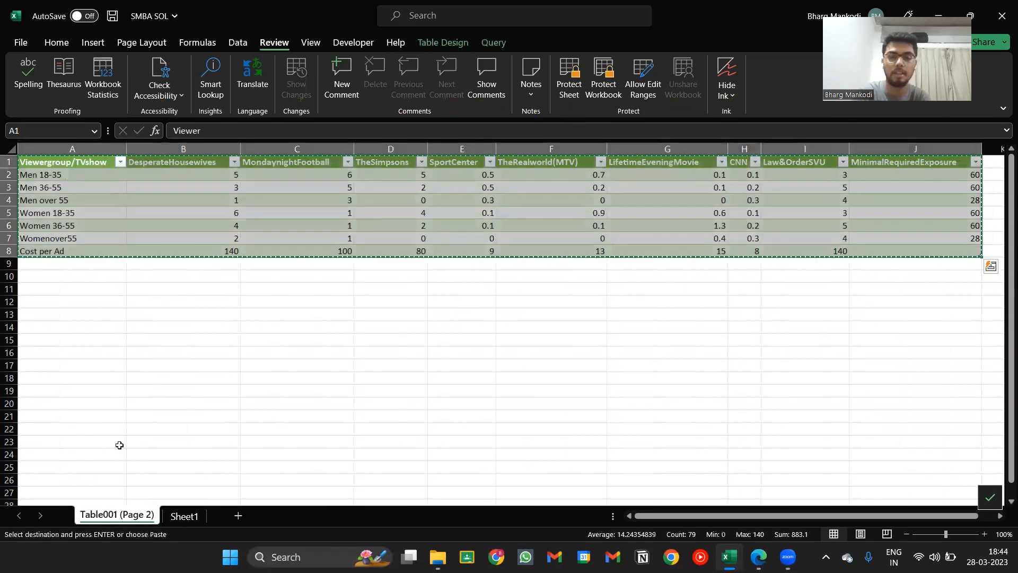
key("ctrl+Page_Down")
key("alt+e")
key("s")
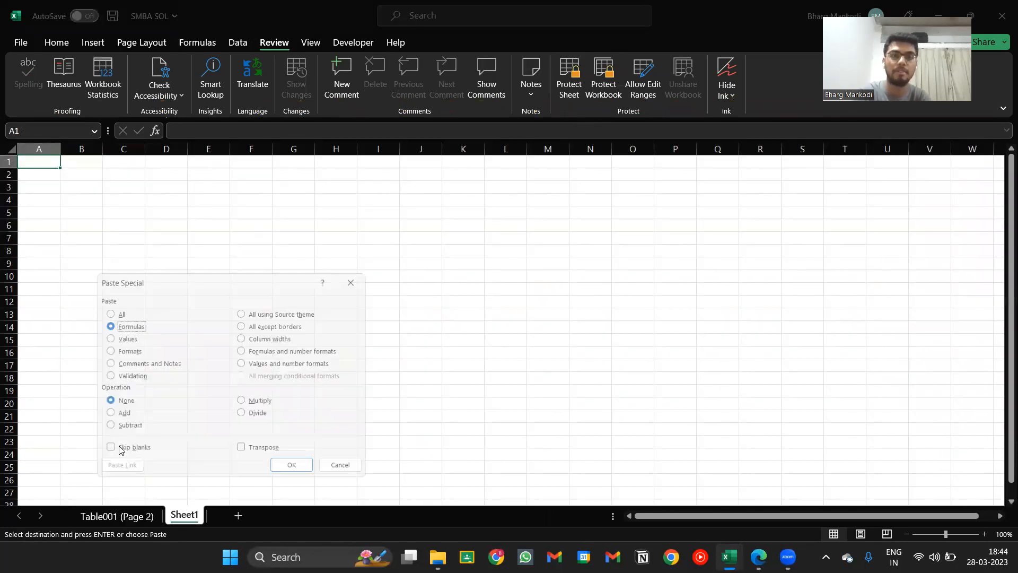
key("v")
key("Return")
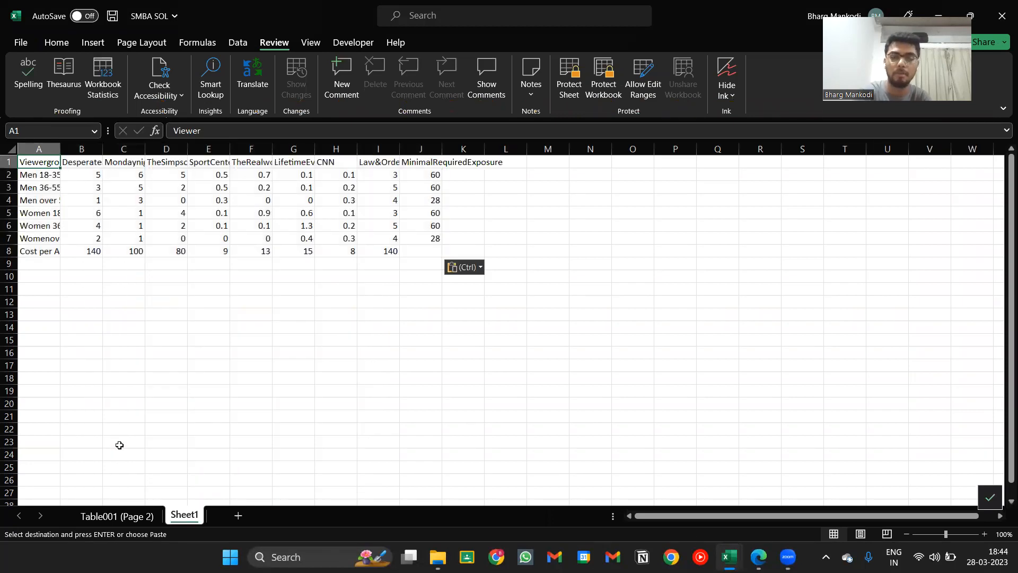
Step: Delete the Table001 (Page 2) sheet from the workbook and confirm the permanent deletion
key("ctrl+Page_Up")
right_click(104, 515)
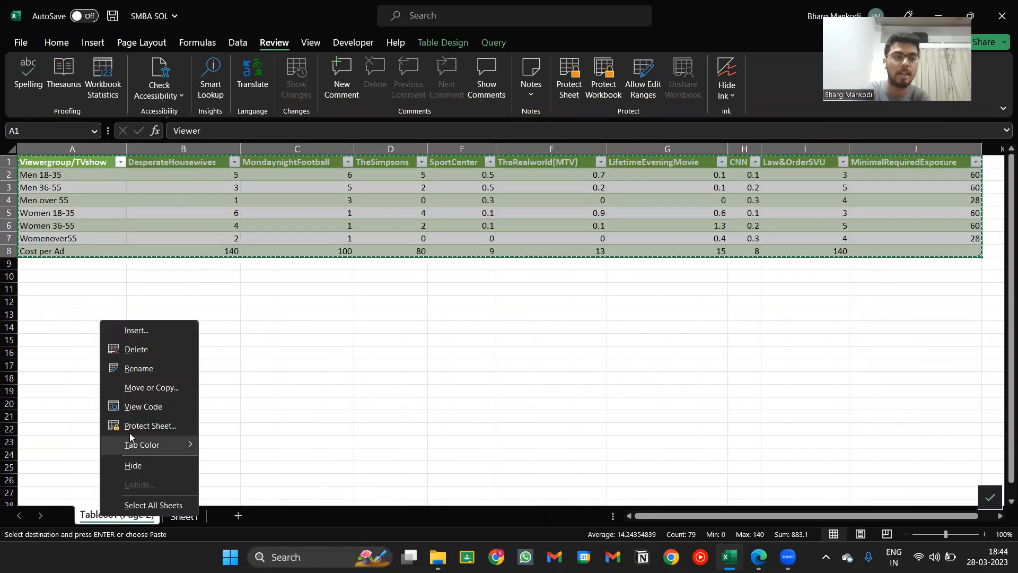
left_click(165, 345)
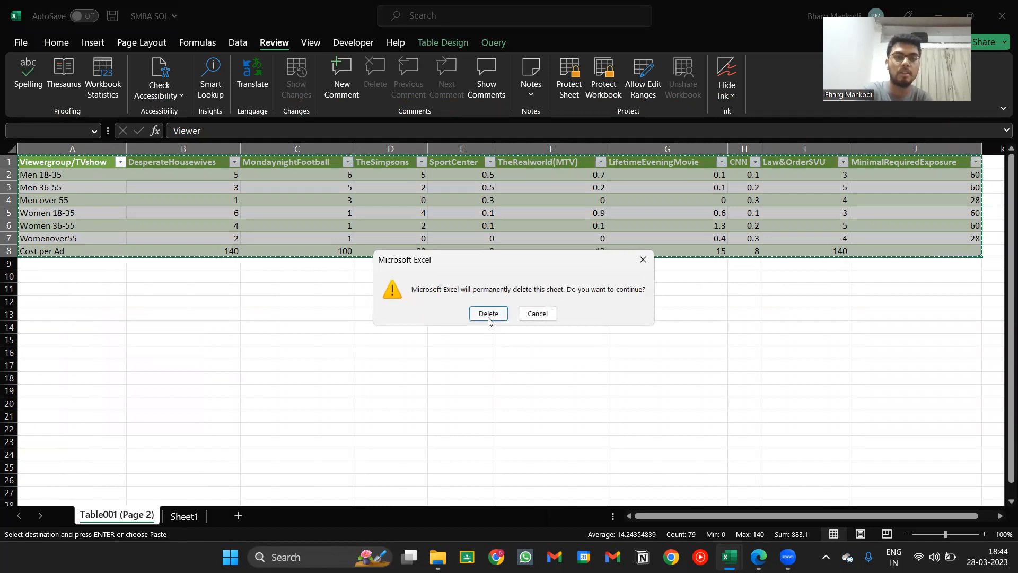
left_click(488, 317)
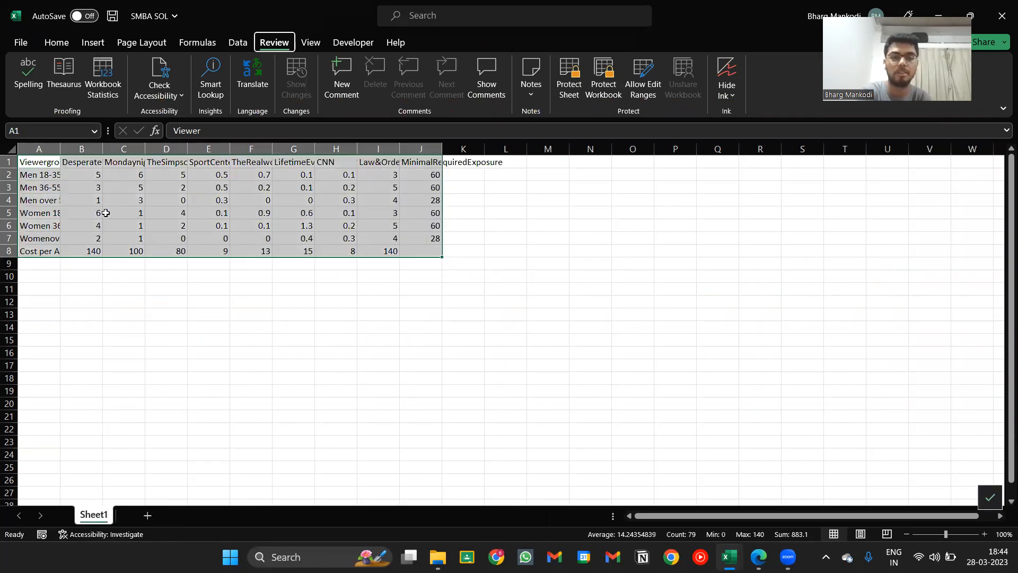
Step: Autofit the column widths of the pasted table on Sheet1 and centre its contents
key("alt+h")
key("o")
key("i")
key("alt+h")
key("a")
key("c")
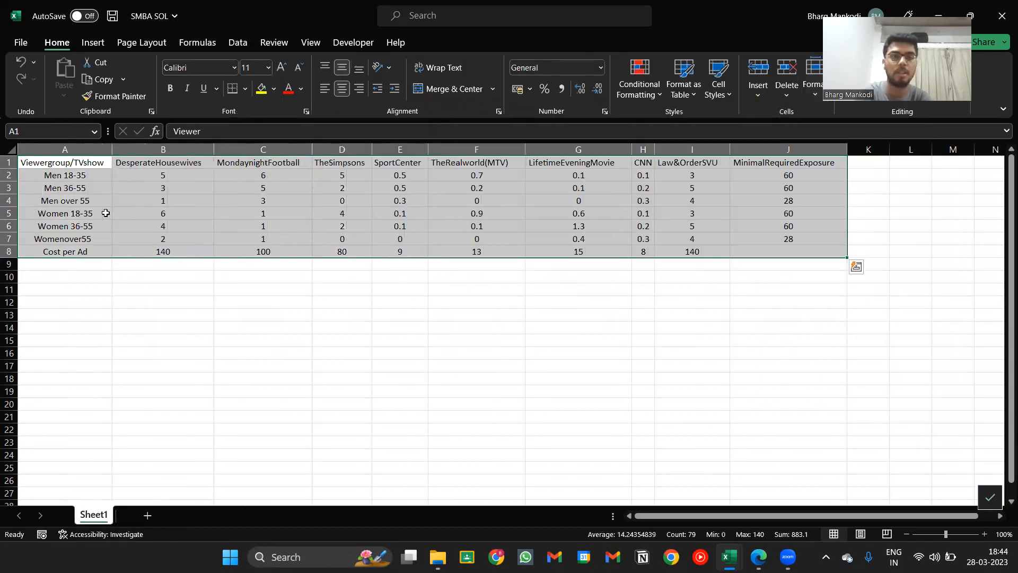
Step: Save the workbook and place the cell selection back at A1
key("ctrl+Home")
key("ctrl+s")
key("ctrl+Down")
key("ctrl+Up")
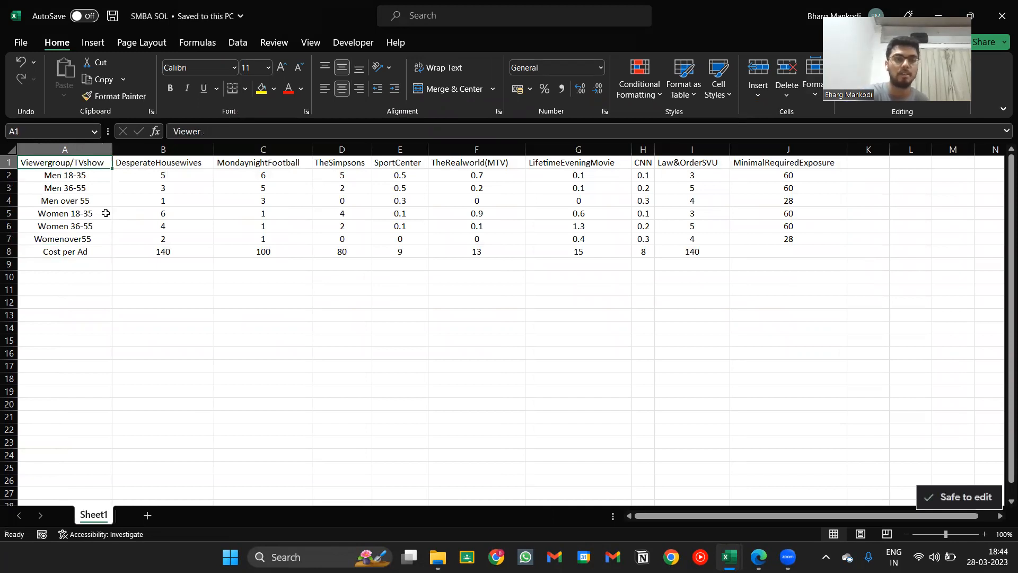
Step: Insert three blank rows above the table's header row
key("alt+h")
key("i")
key("r")
key("alt+h")
key("i")
key("r")
key("alt+h")
key("i")
key("r")
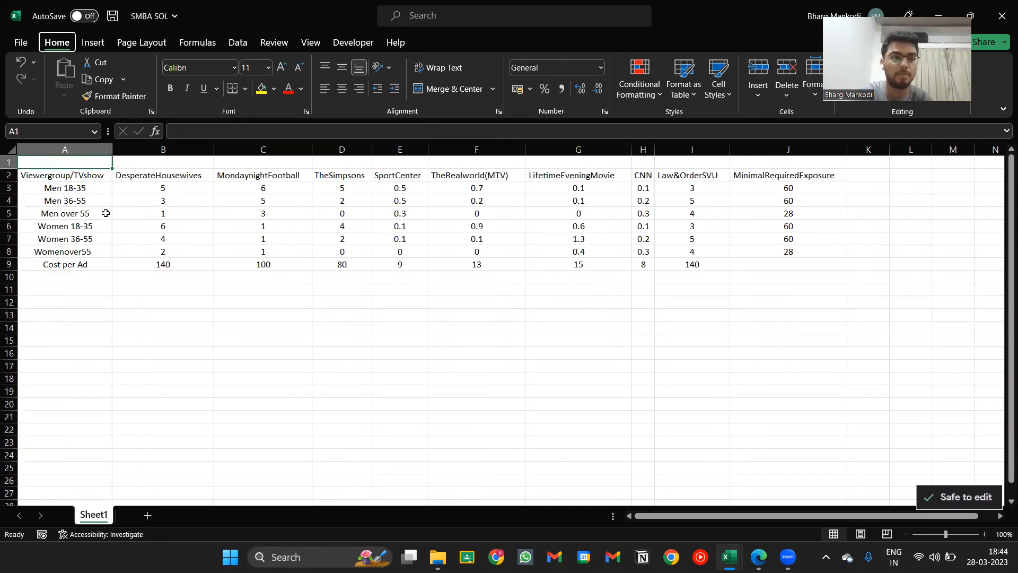
key("alt+h")
key("i")
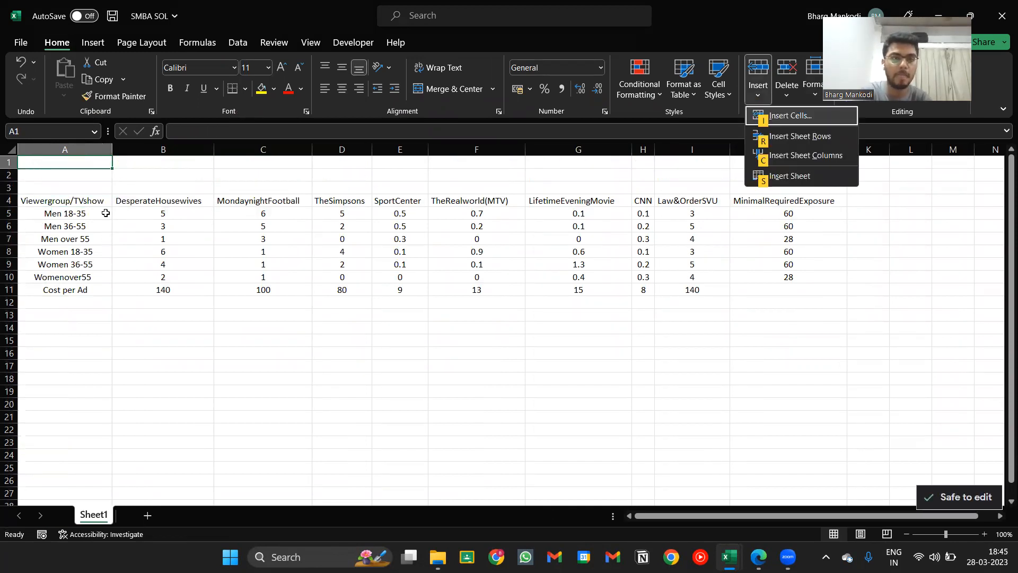
key("Escape")
Step: Insert one blank column before the table's Viewergroup/TVshow column and select the Men 18-35 label cell
key("Down")
key("alt+h")
key("i")
key("c")
left_click(105, 213)
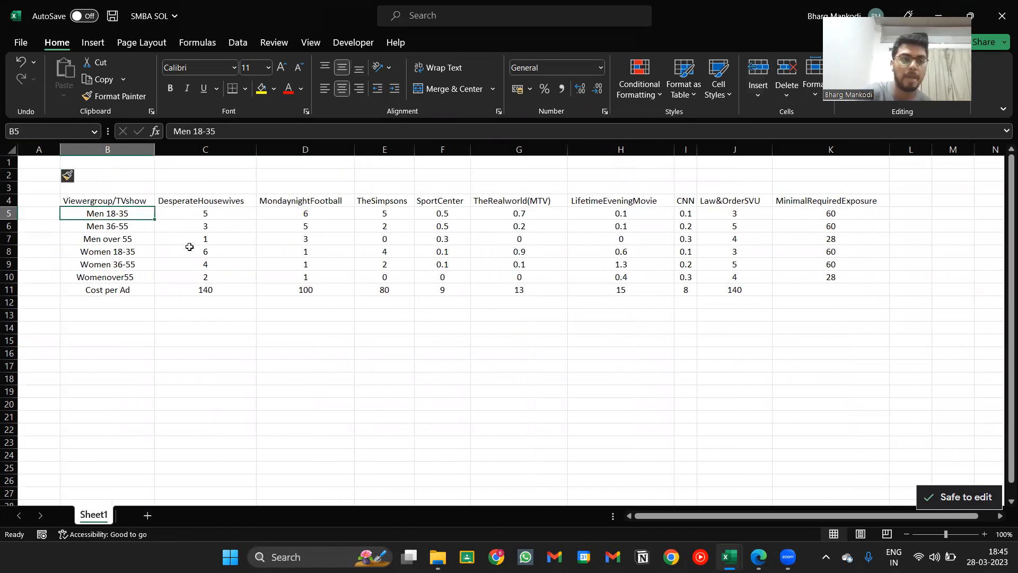
Step: Examine the TV show columns and the minimal required exposure for each viewer group
left_click(237, 213)
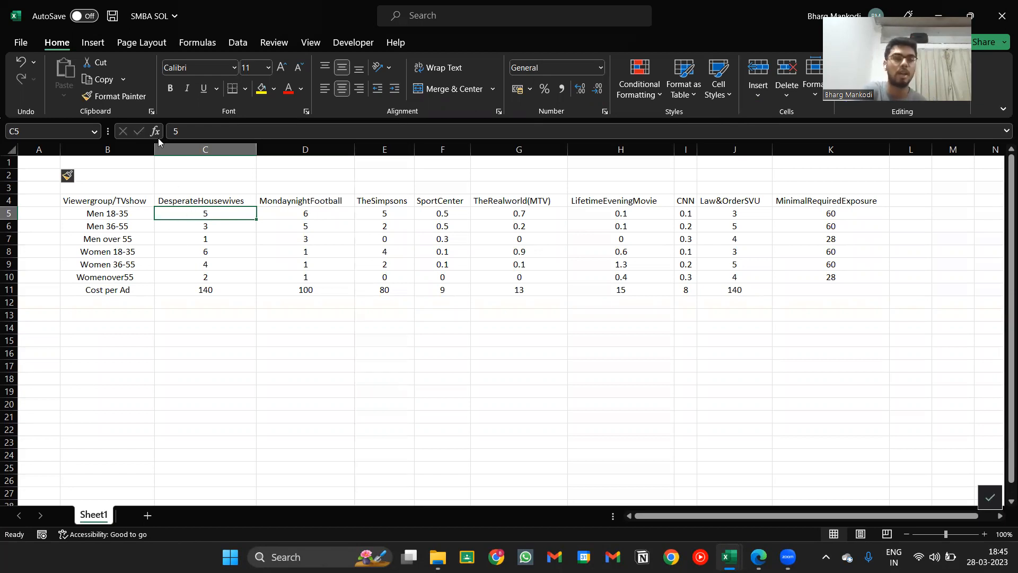
left_click_drag(182, 190, 684, 183)
left_click(729, 186)
left_click_drag(789, 209, 807, 268)
left_click(780, 200)
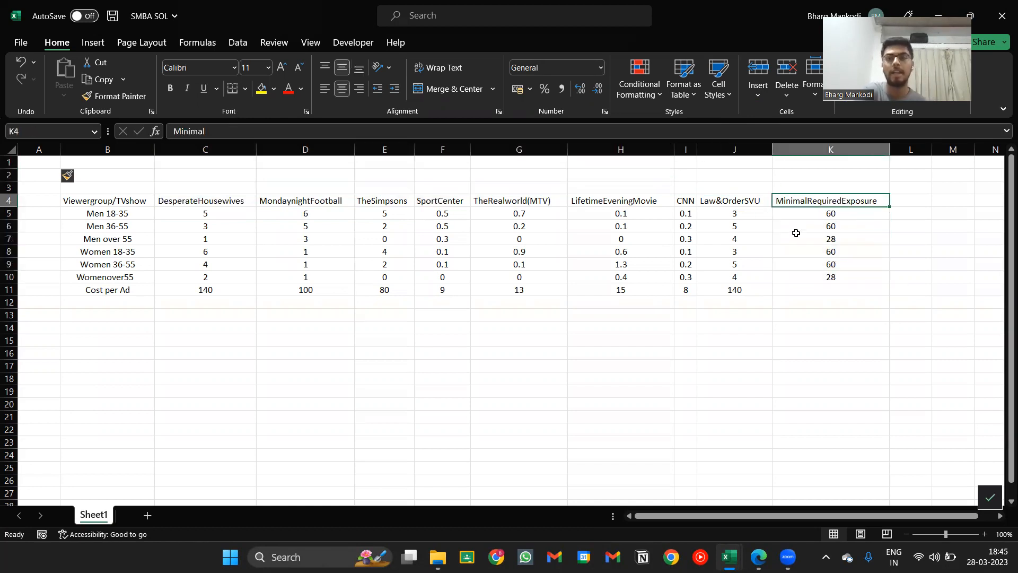
mouse_move(808, 207)
left_mouse_down()
mouse_move(802, 242)
mouse_move(804, 204)
left_mouse_up()
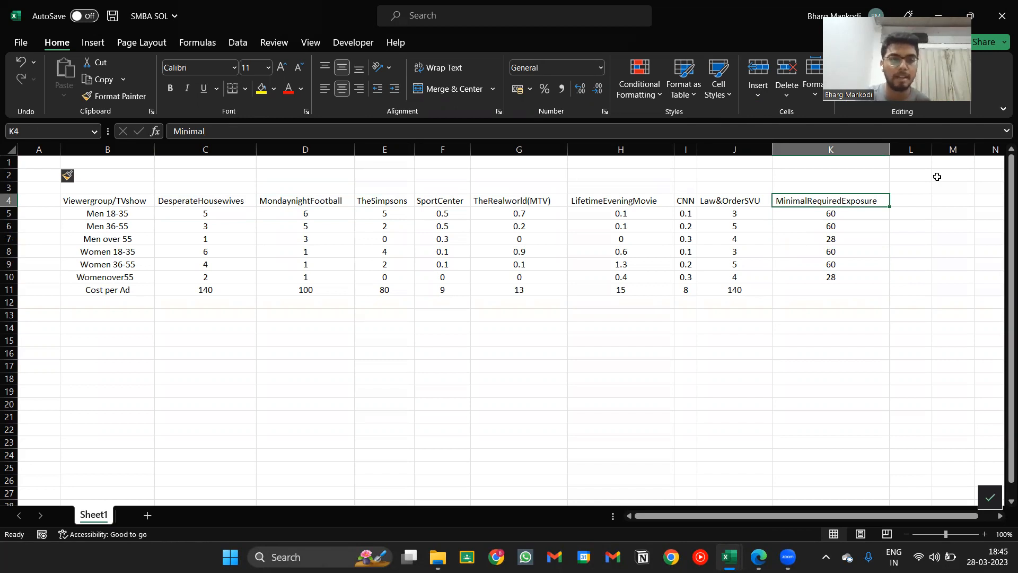
Step: Go through the Men 18-35 row, comparing each show's exposures per ad with the minimal required exposure
key("Left")
key("Left")
key("Left")
key("Left")
key("Down")
key("Left")
key("Left")
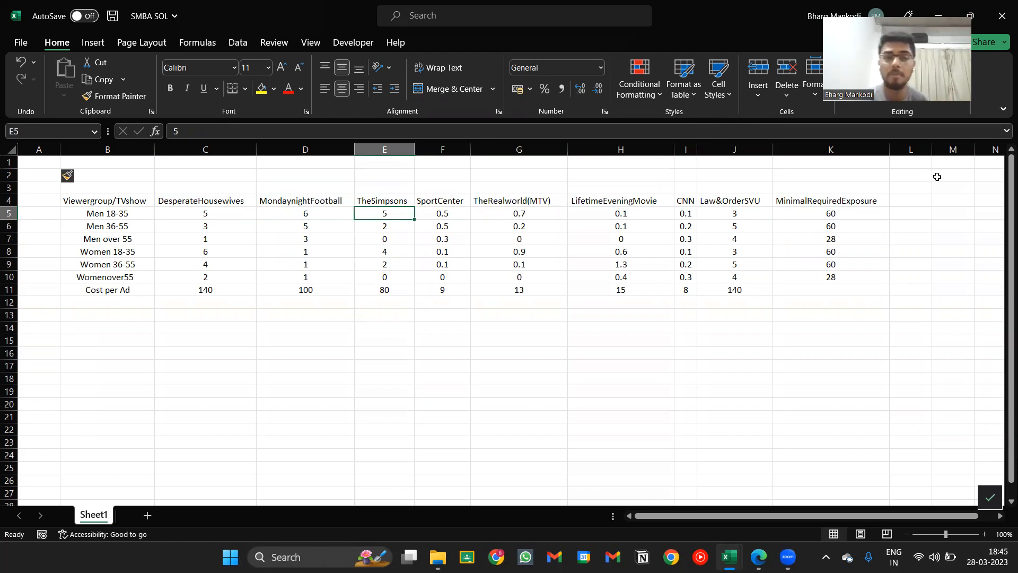
key("Right")
key("Up")
key("Right")
key("Right")
key("Right")
key("Right")
key("Right")
key("Right")
key("Left")
key("Down")
key("Left")
key("Left")
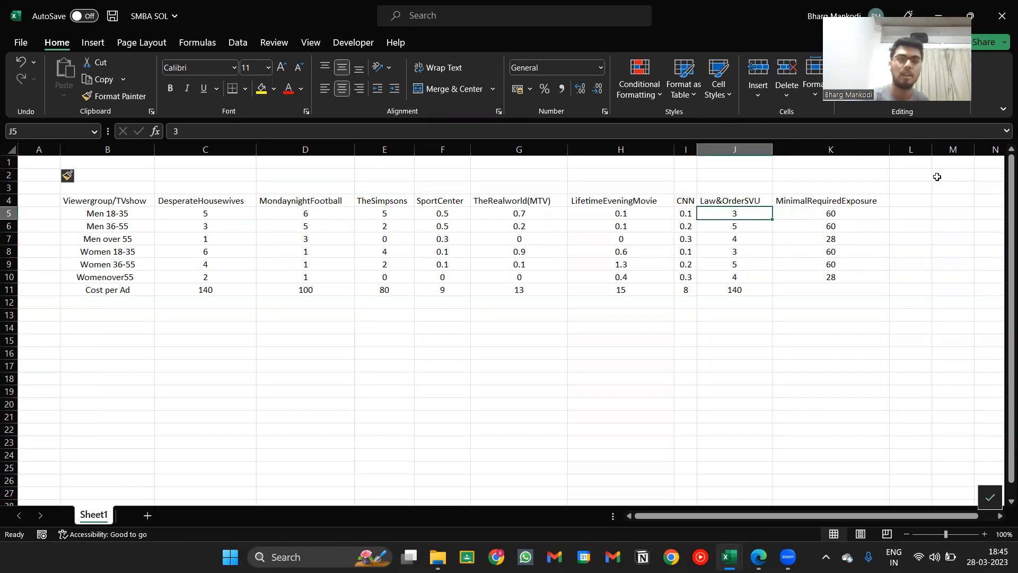
key("shift+space")
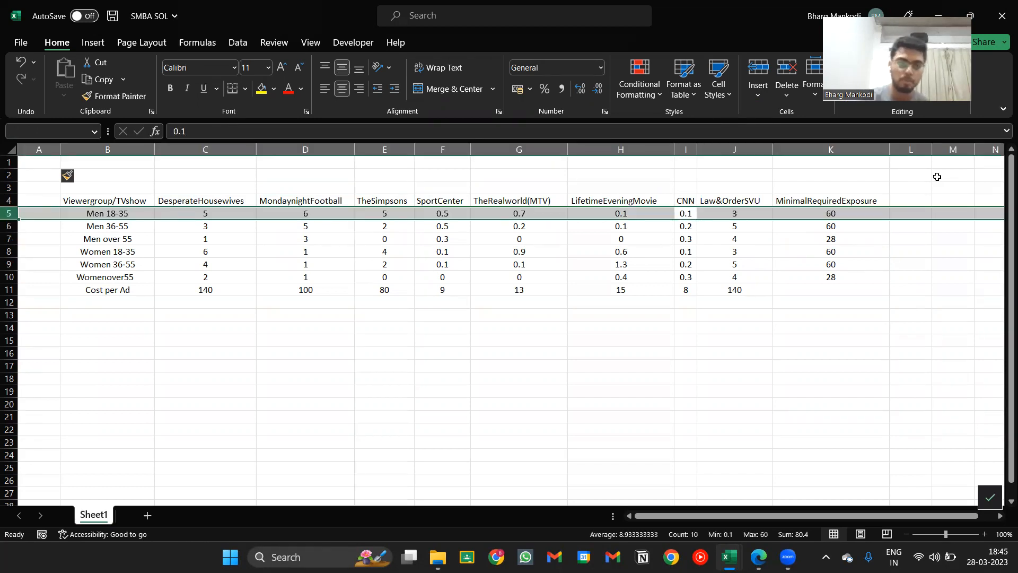
key("Left")
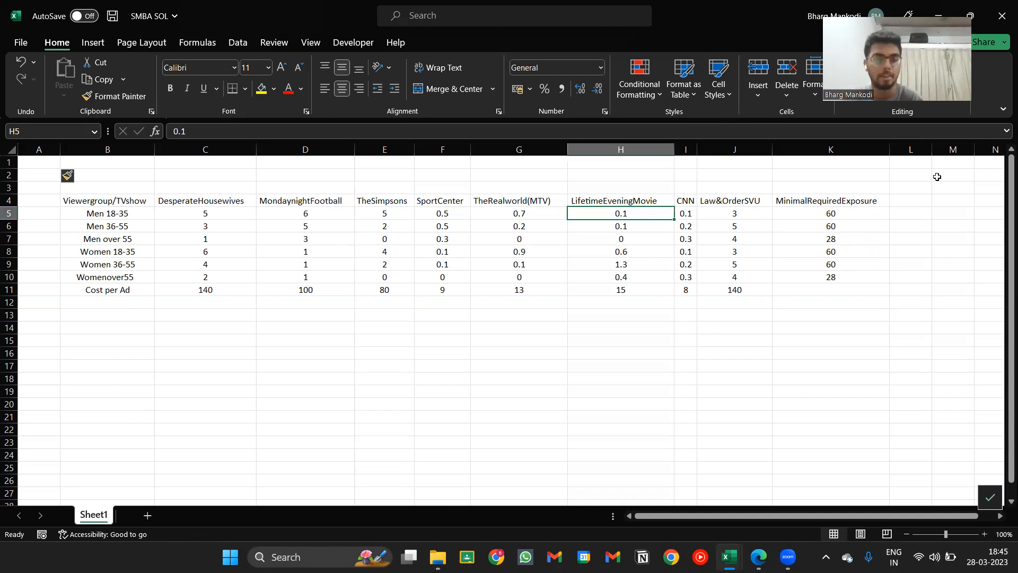
Step: Trace the remaining viewer groups' exposure values down to the Cost per Ad row
key("Left")
key("Down")
key("Left")
key("Down")
key("Left")
key("Down")
key("Left")
key("Down")
key("Left")
key("Down")
key("Down")
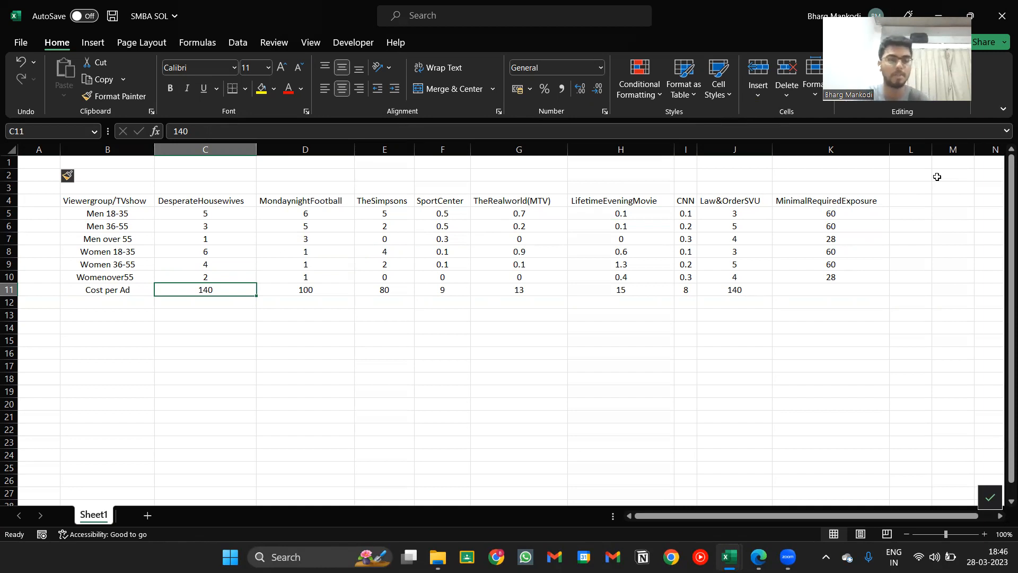
Step: Label B14 "# of ads" and enter a starting value of 0 under each of the eight shows in C14:J14
left_click(118, 322)
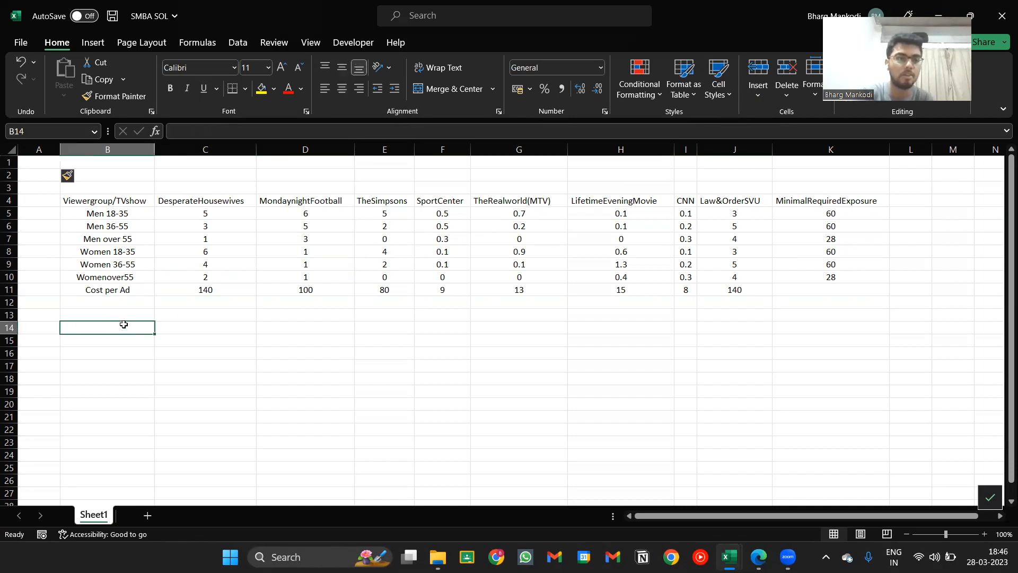
type("# of ads")
key("Tab")
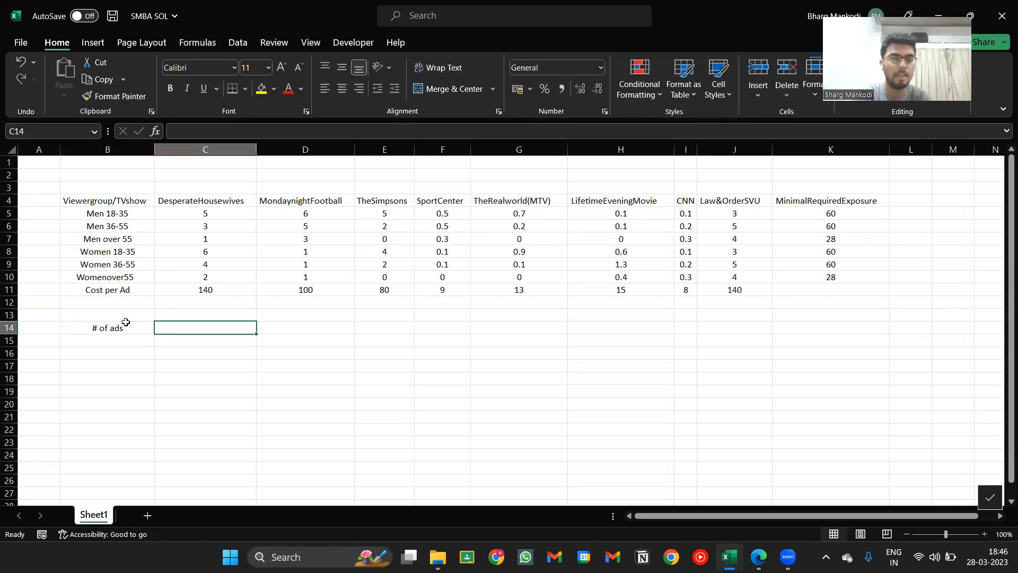
type("0")
key("Tab")
type("0")
key("Tab")
type("0")
key("Tab")
type("0")
key("Tab")
type("0")
key("Tab")
type("0")
key("Tab")
type("0")
key("Tab")
type("0")
key("shift+Tab")
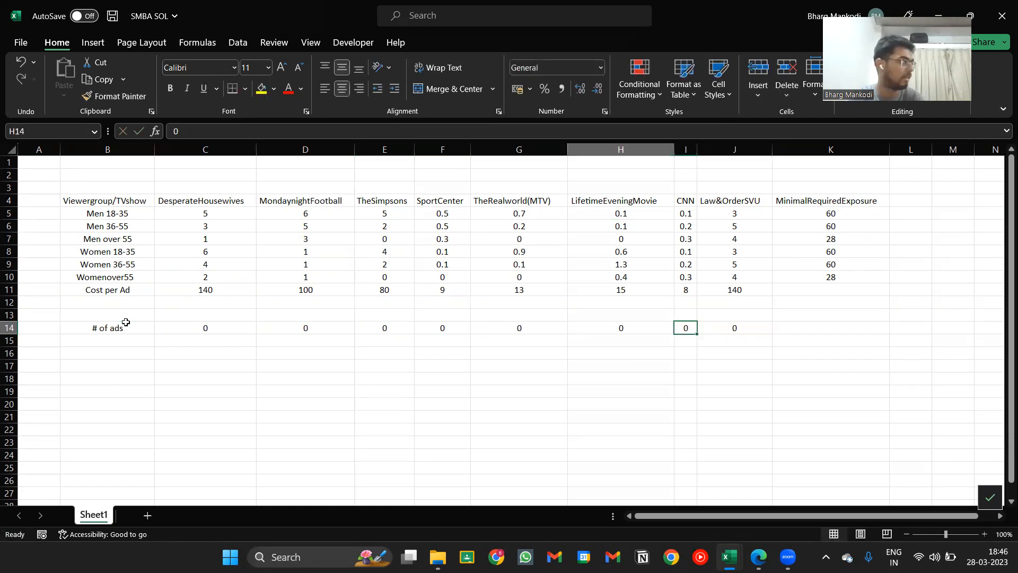
Step: Label cell B16 "Total Cost" below the "# of ads" row
left_click(126, 322)
key("Down")
key("Down")
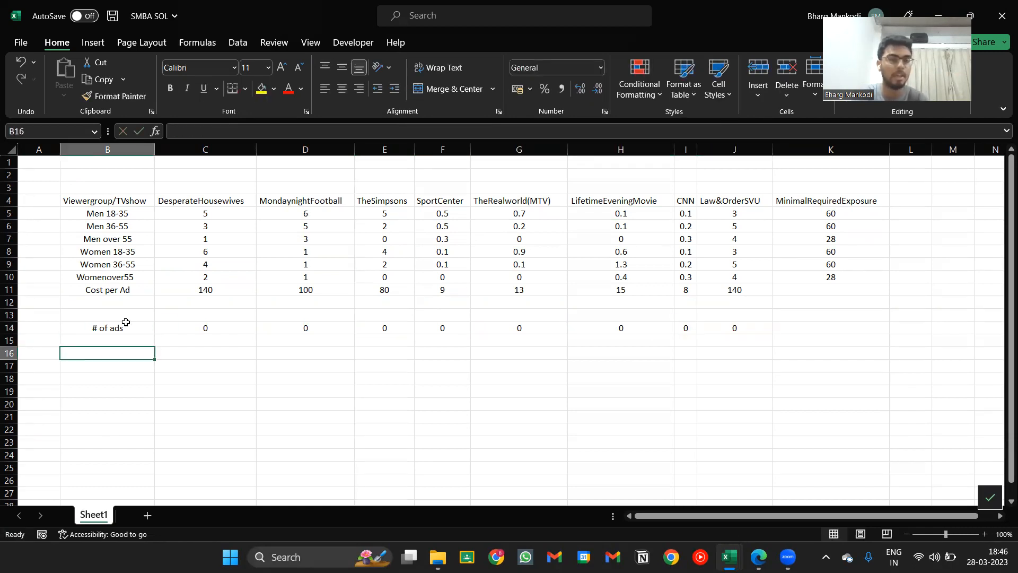
type("Total Cost")
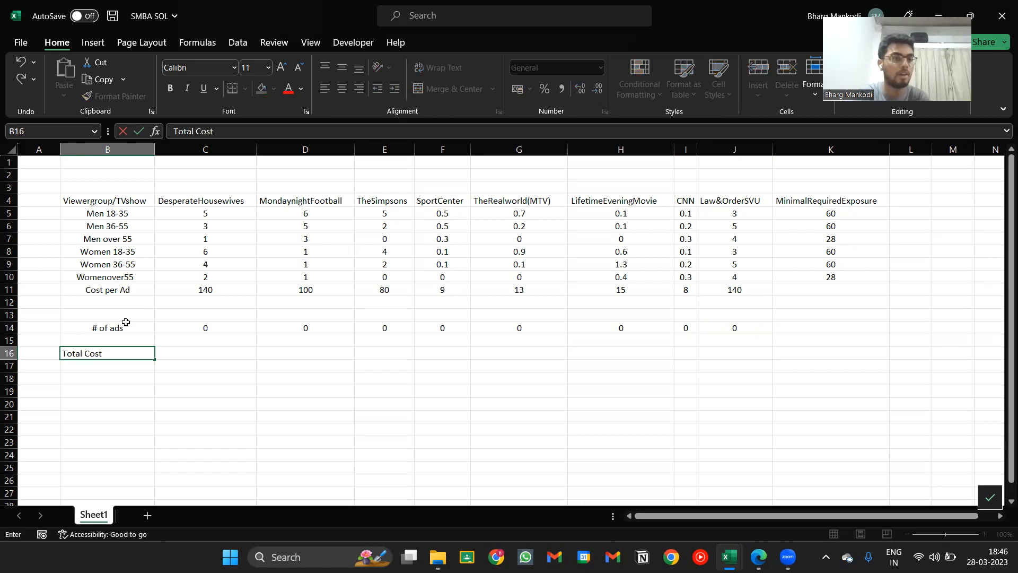
key("Return")
key("Up")
key("Right")
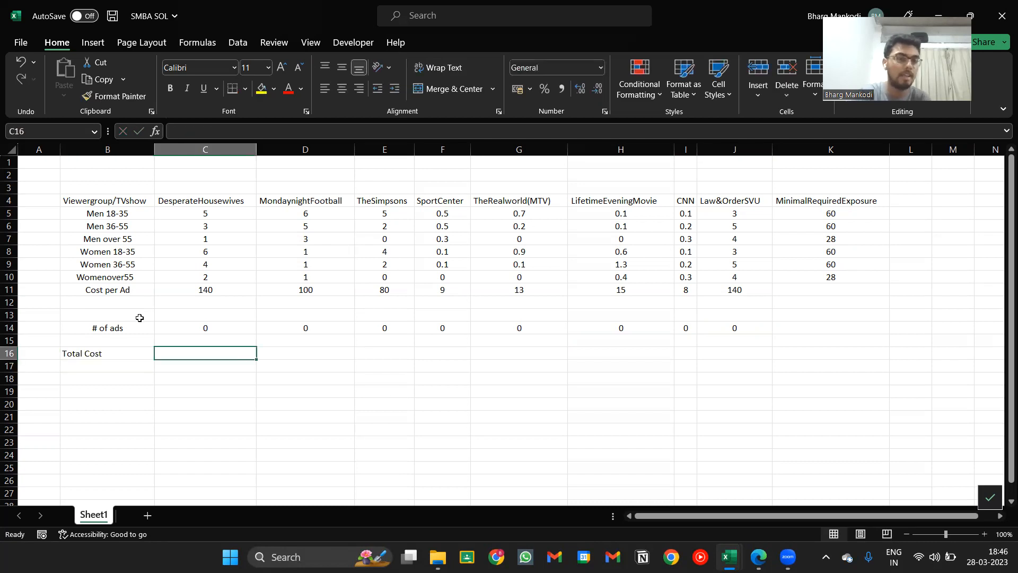
Step: Compare the number of ads with the cost per ad for each show, from DesperateHousewives to TheRealworld(MTV)
left_click(221, 328)
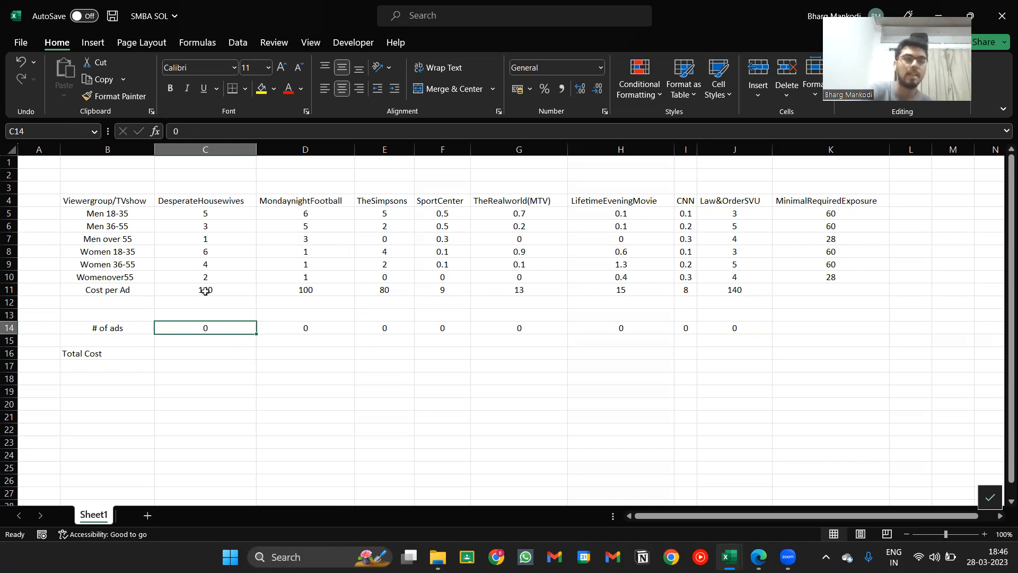
left_click(269, 330)
left_click(283, 281)
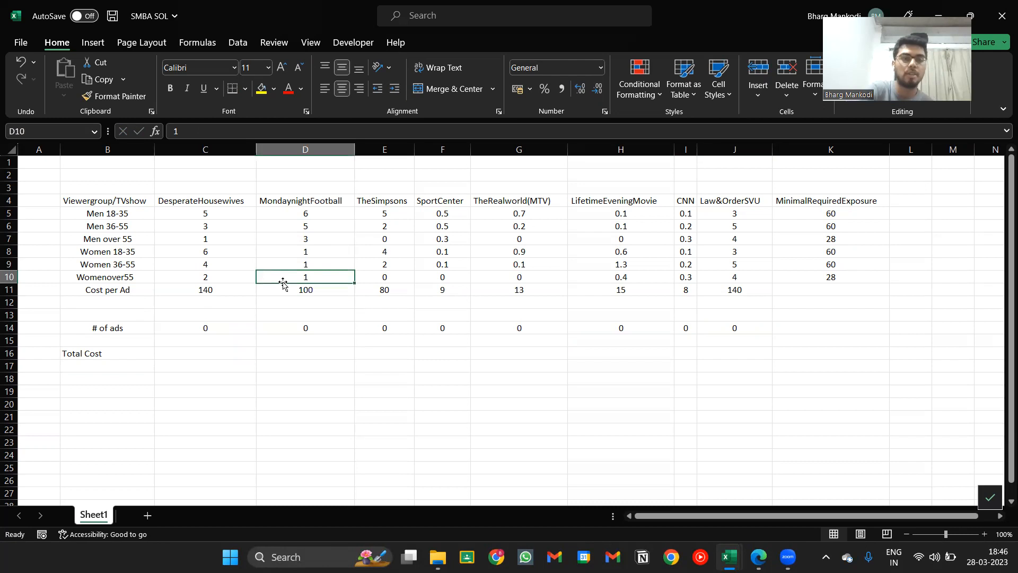
left_click(357, 325)
left_click(375, 288)
left_click(440, 326)
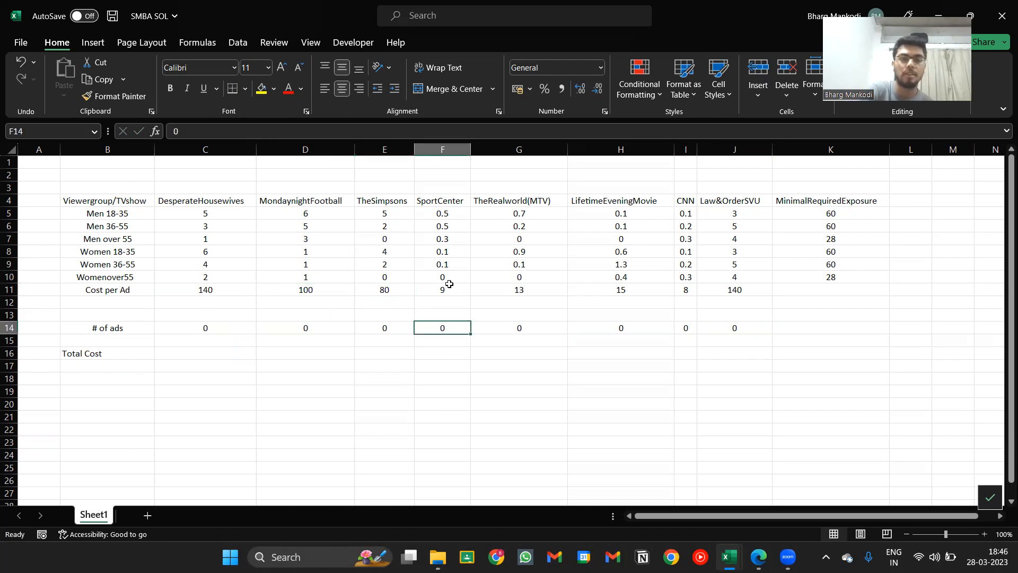
left_click(449, 284)
left_click(501, 323)
left_click(500, 289)
Step: Enter =SUMPRODUCT(C14:J14,C11:J11) in C16 to compute the total cost from the ad counts and costs per ad
left_click(203, 355)
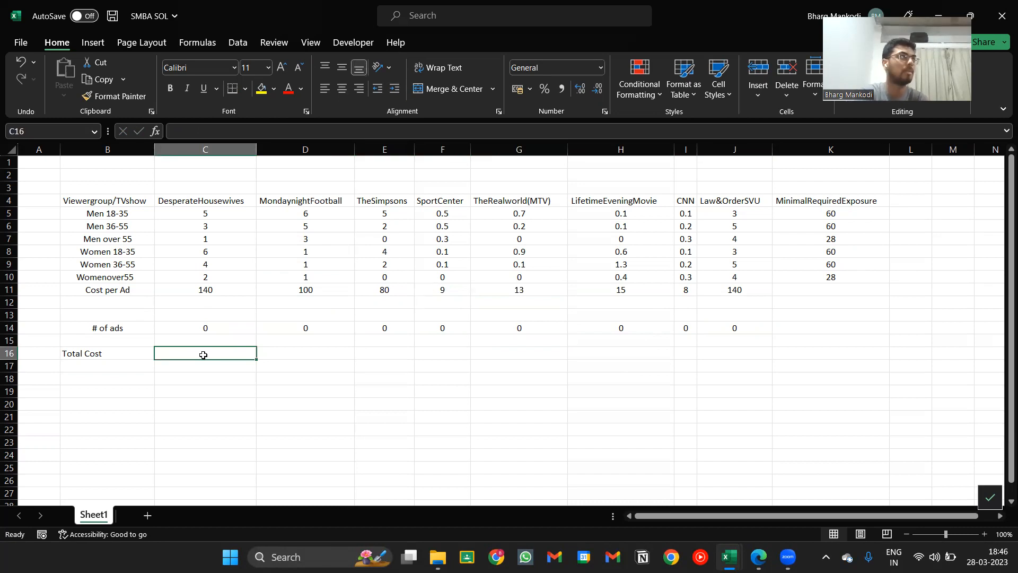
type("=sumprod")
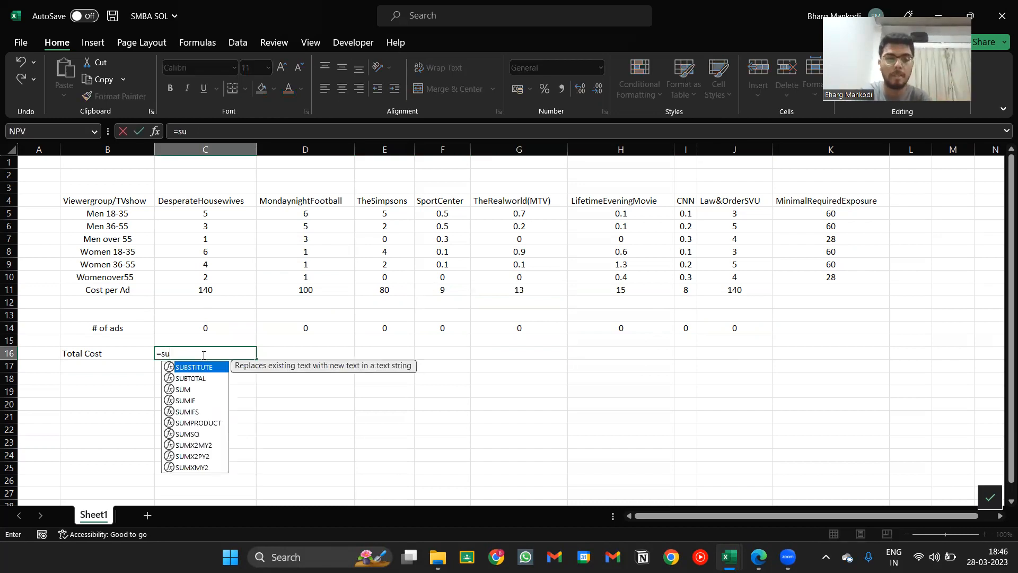
key("Tab")
key("Up")
key("Up")
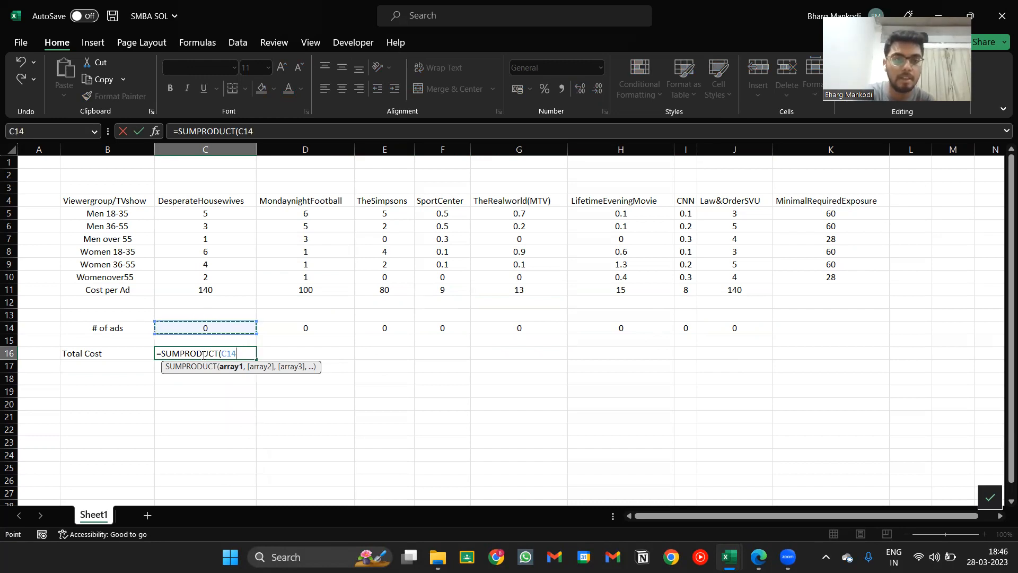
key("ctrl+shift+Right")
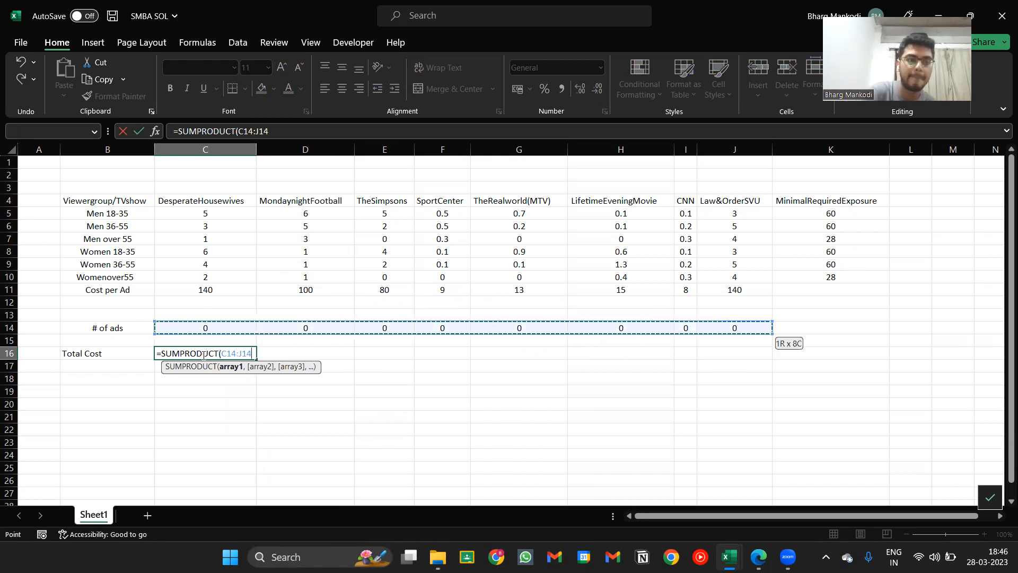
type("<")
key("Up")
key("Up")
key("Up")
key("Up")
key("Up")
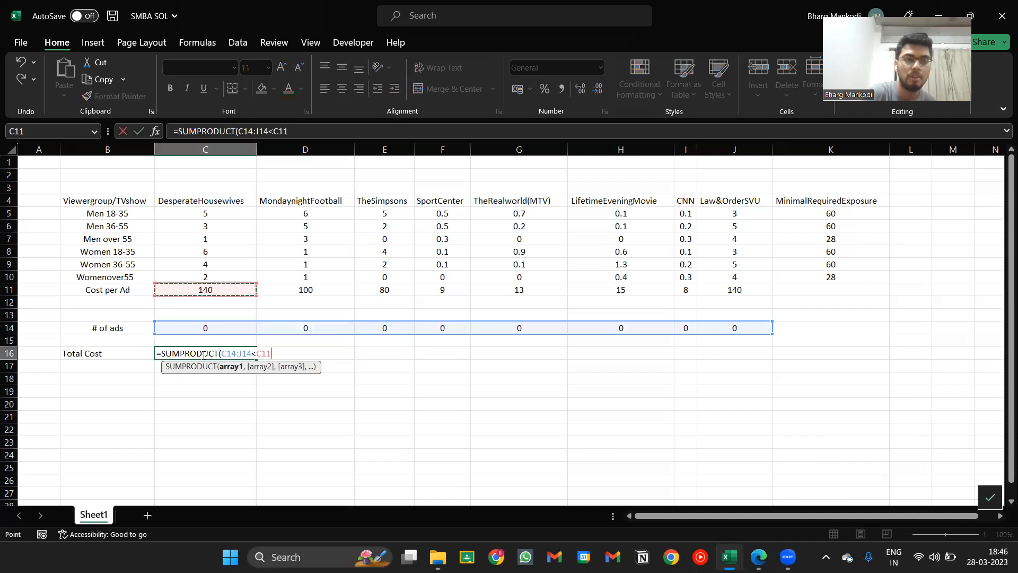
key("ctrl+shift+Right")
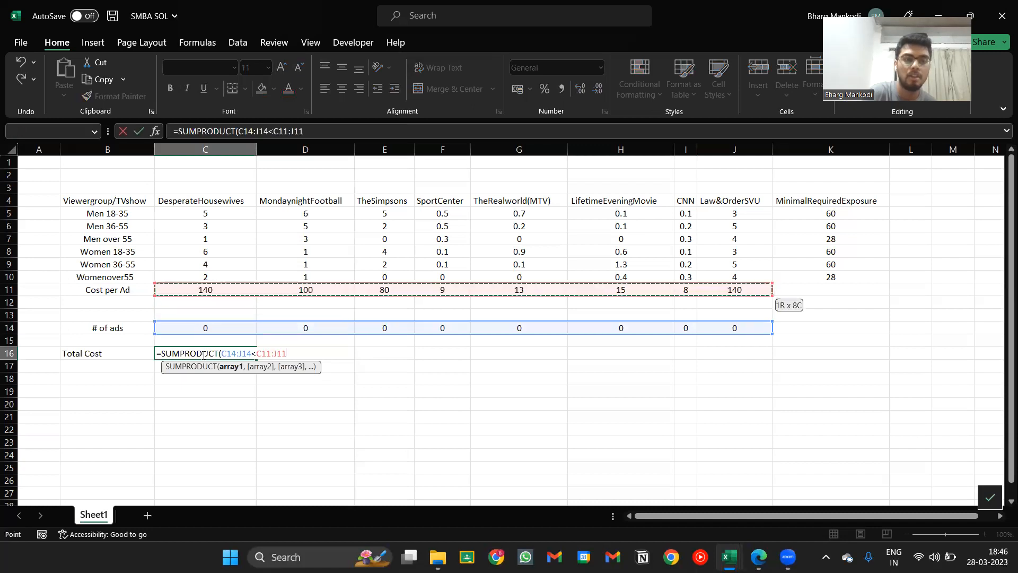
left_click(271, 132)
key("BackSpace")
type(",")
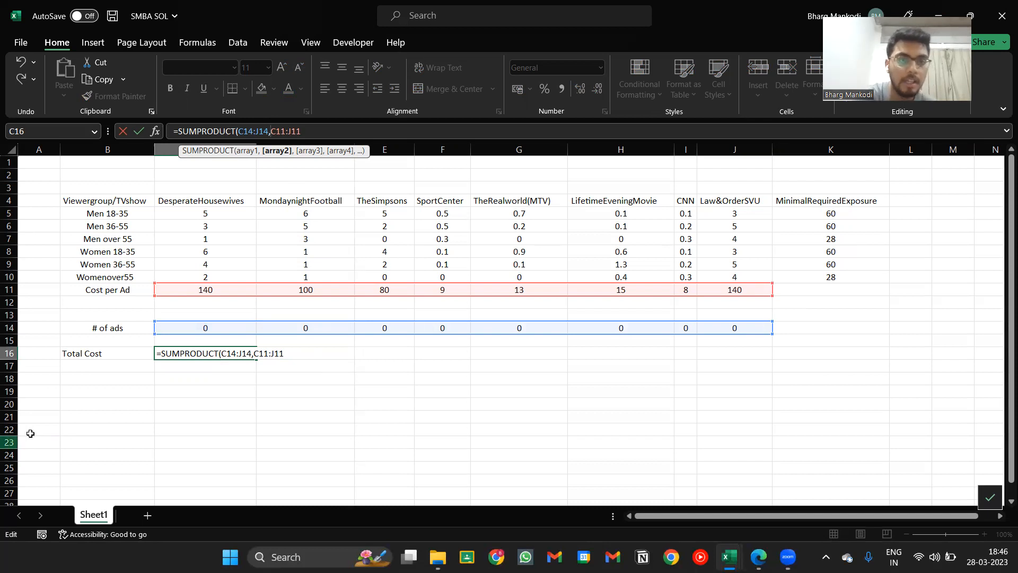
key("ctrl+Return")
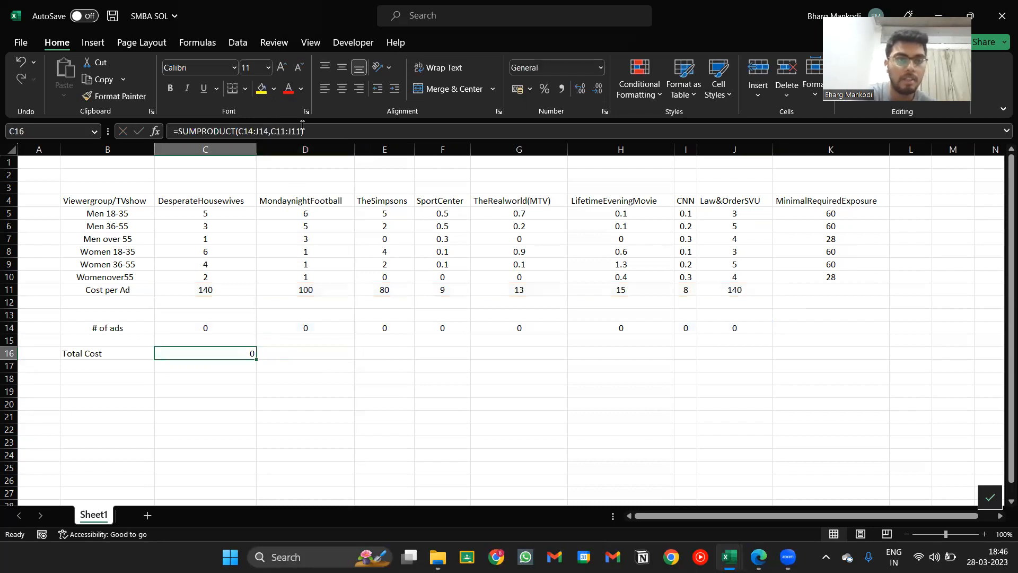
left_click(314, 127)
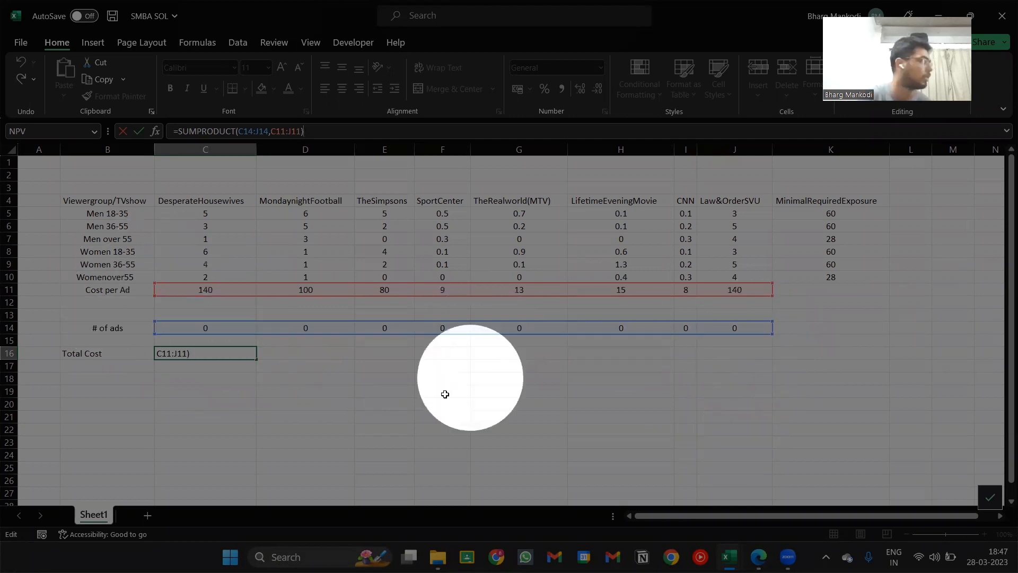
key("ctrl+Return")
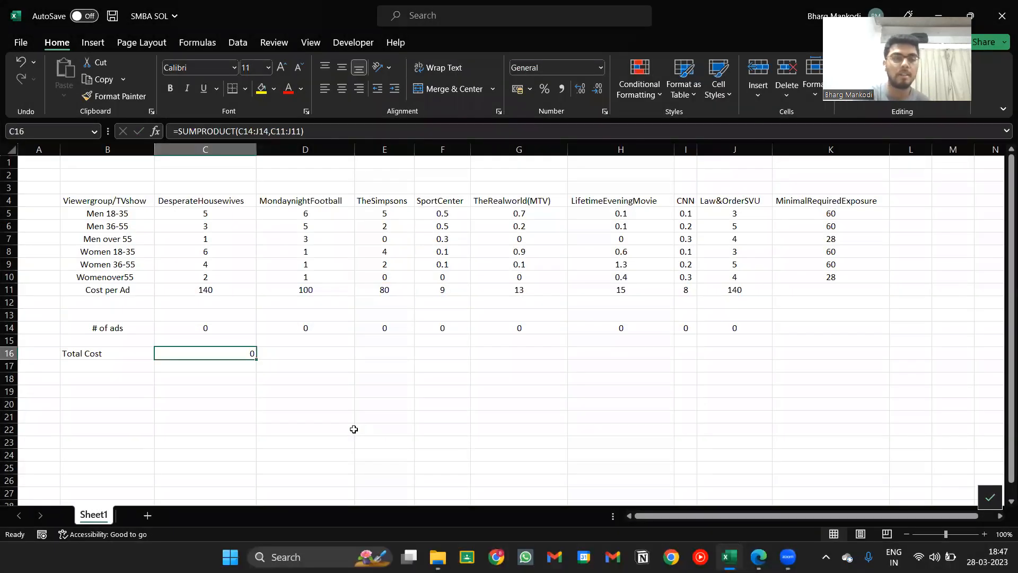
Step: Copy the Total Cost formula from C16 across to J16 and inspect the ranges used in C16
key("ctrl+c")
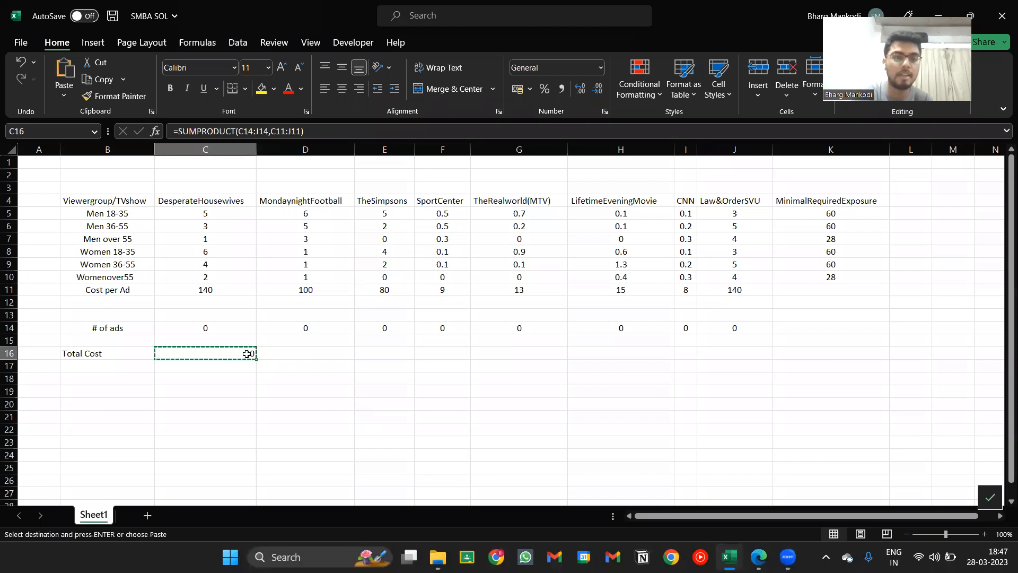
key("shift+Right")
key("shift+Right")
key("shift+Right")
key("shift+Right")
key("shift+Right")
key("shift+Right")
key("shift+Right")
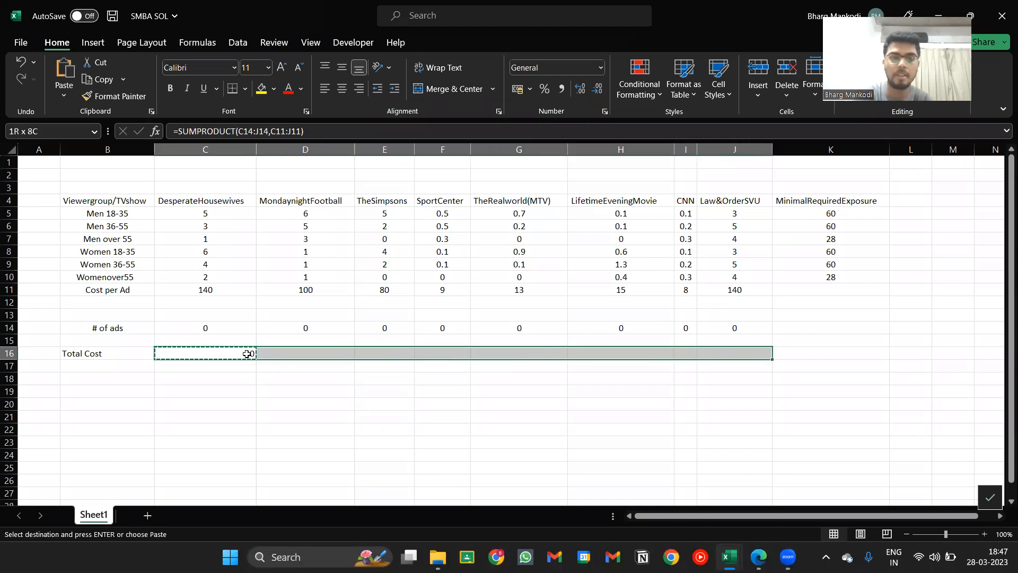
key("ctrl+v")
left_click(247, 353)
key("Escape")
key("F2")
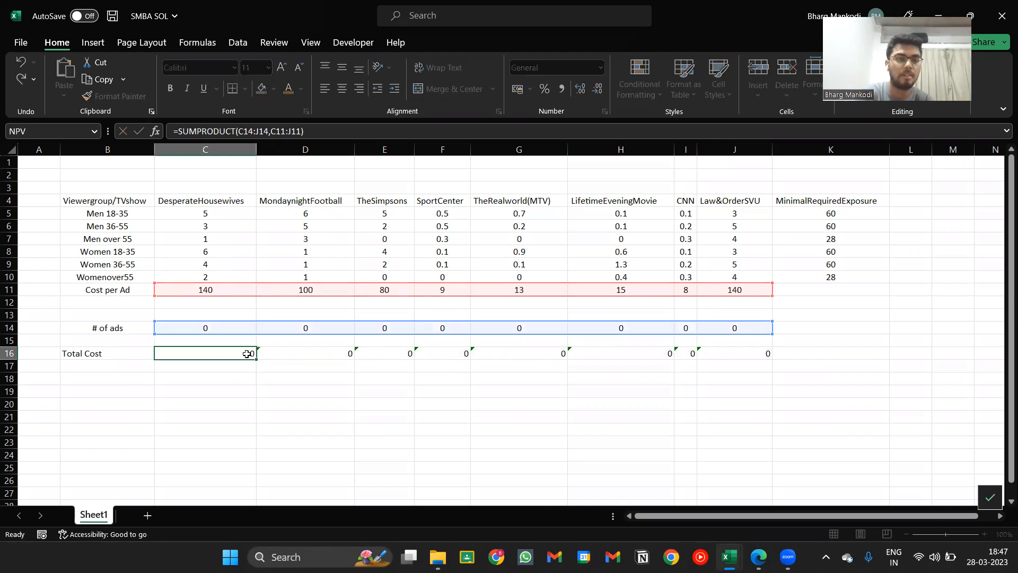
Step: Clear the copied formulas from D16:J16 and check the original formula in C16
key("Tab")
key("shift+Right")
key("shift+Right")
key("shift+Right")
key("shift+Right")
key("shift+Right")
key("shift+Right")
key("Delete")
left_click(247, 353)
key("F2")
key("Escape")
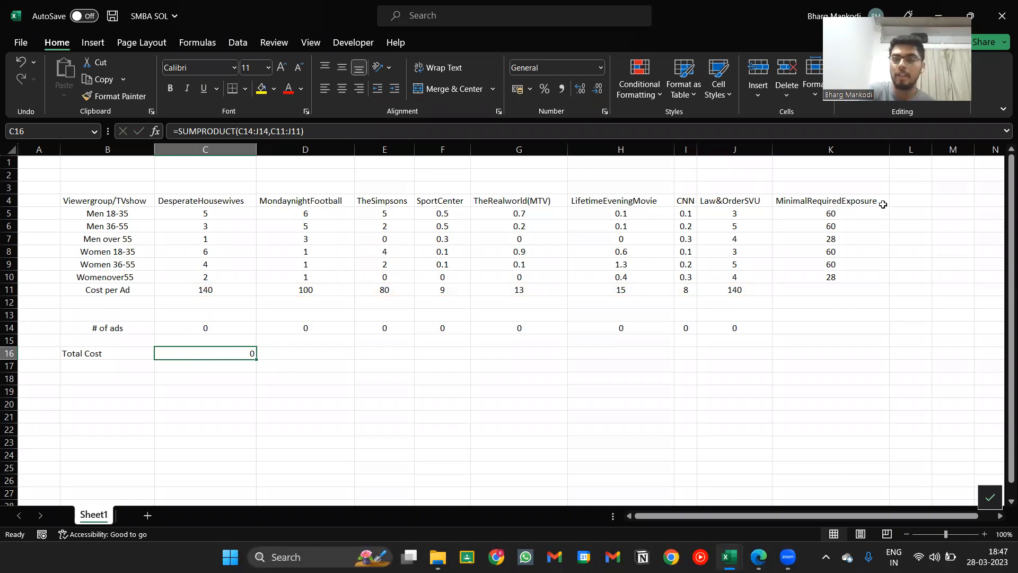
Step: Enter the header "Actuals Ads" in L4 beside MinimalRequiredExposure and fit column L to its width
left_click(906, 197)
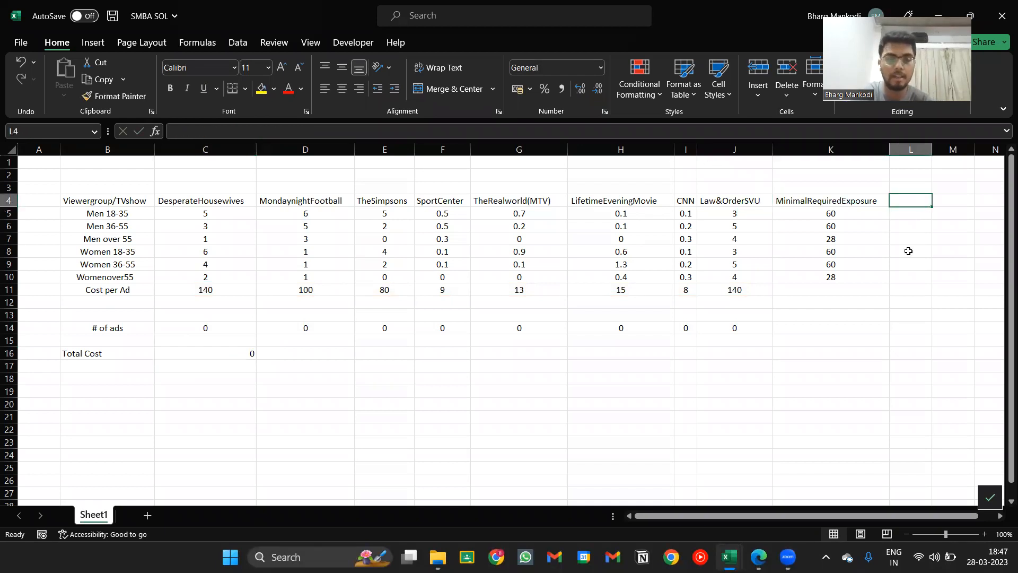
type("Actuals Ad")
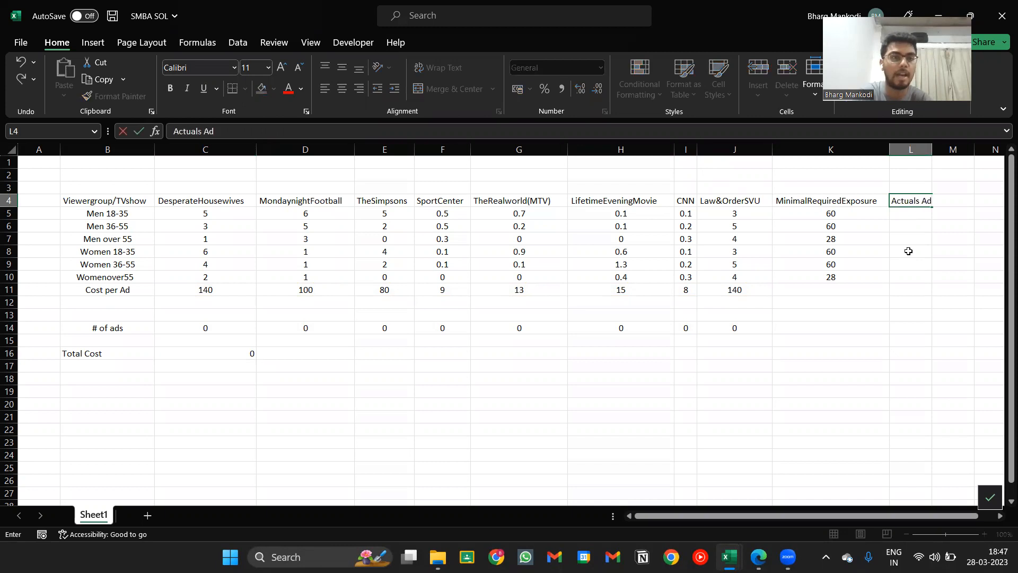
type("s")
key("Return")
key("Up")
key("alt+h")
key("o")
key("i")
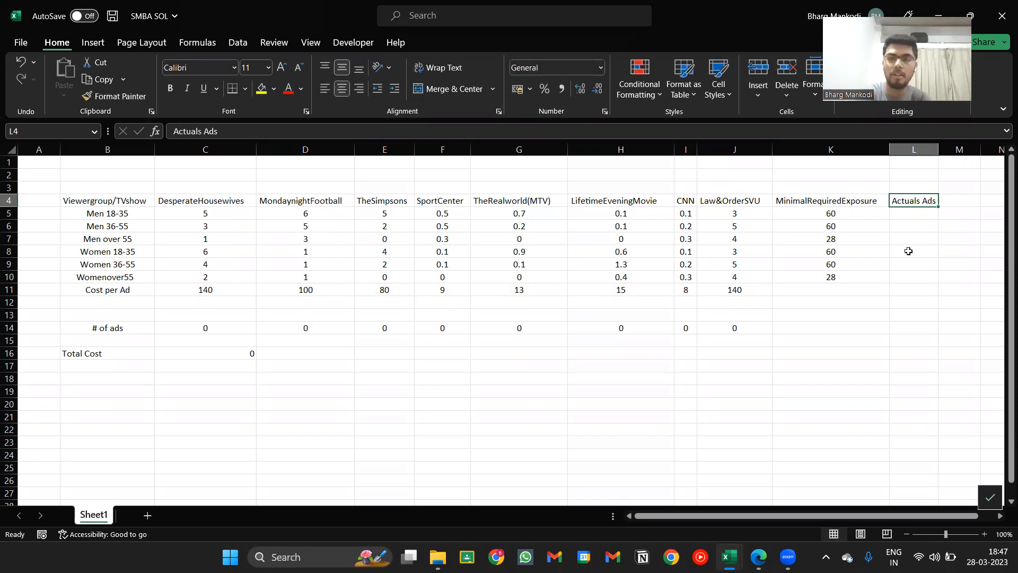
key("Down")
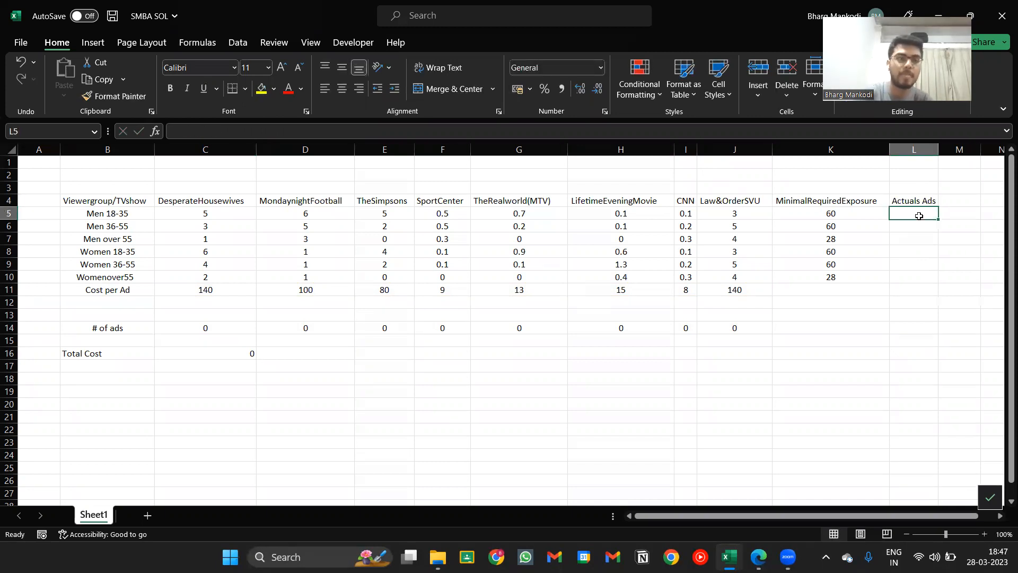
Step: Set the header in L4 to "Actual Exposure" and autofit the column width
key("Up")
type("Actu")
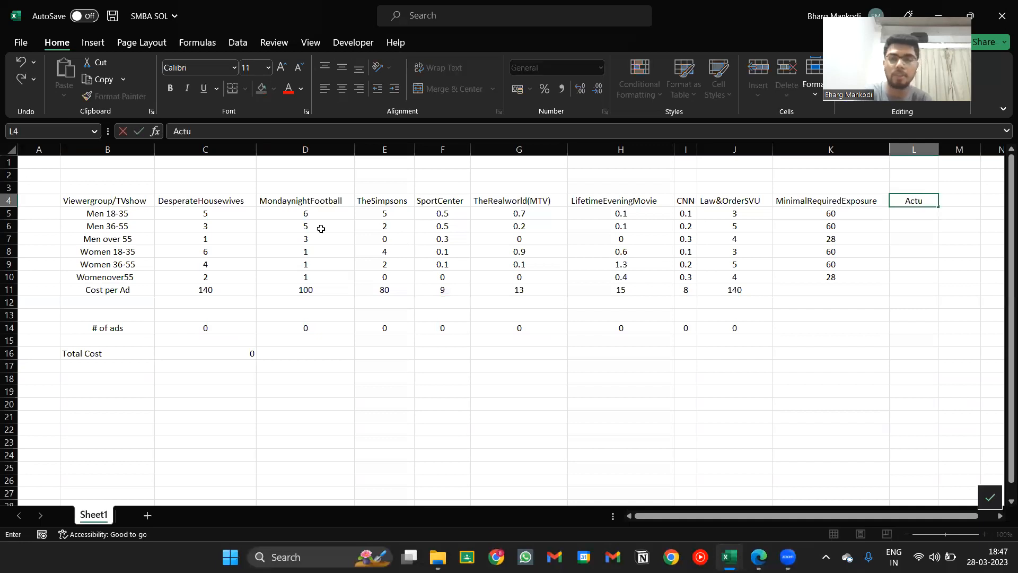
type("al Exposure")
key("Return")
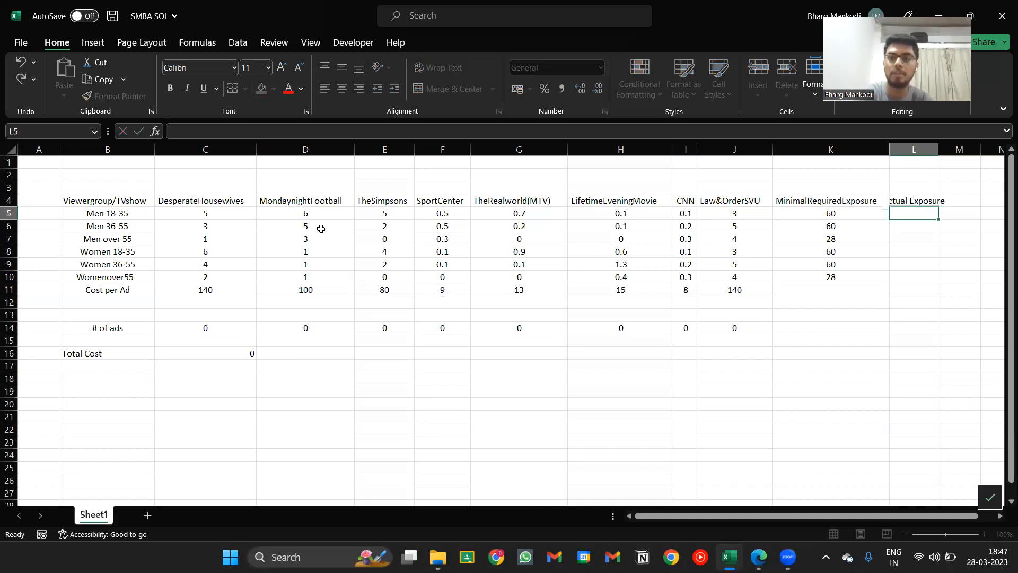
key("Up")
key("alt+h")
key("o")
key("i")
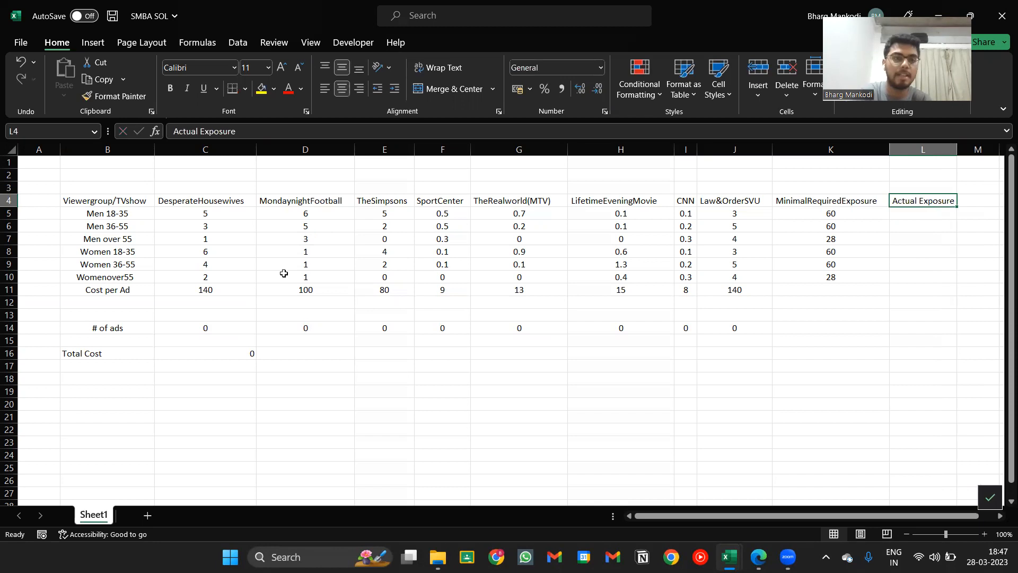
Step: Enter =C5*C14 in L5, multiplying the Men 18-35 exposure for DesperateHousewives by its number of ads
left_click(216, 328)
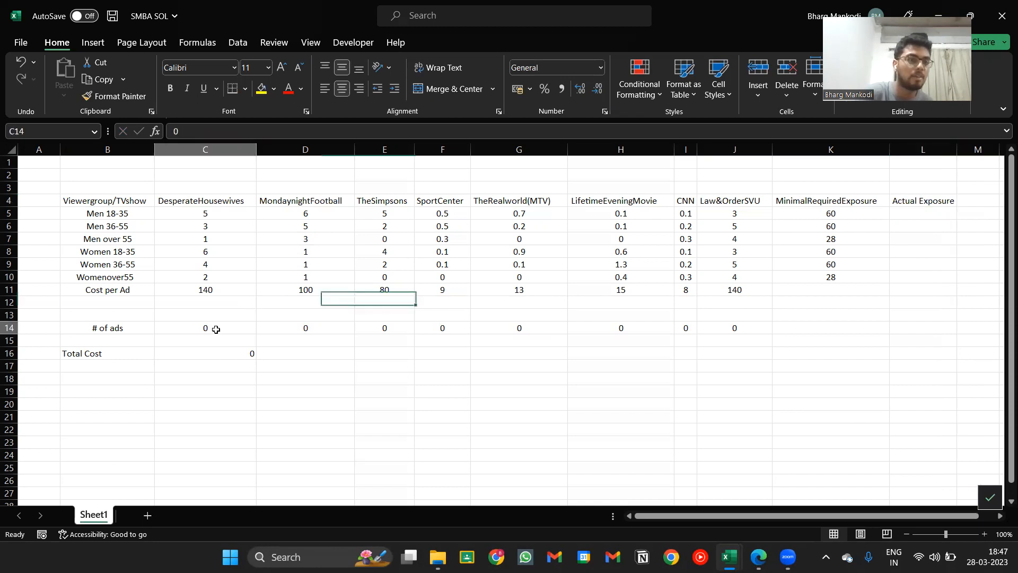
left_click(217, 213)
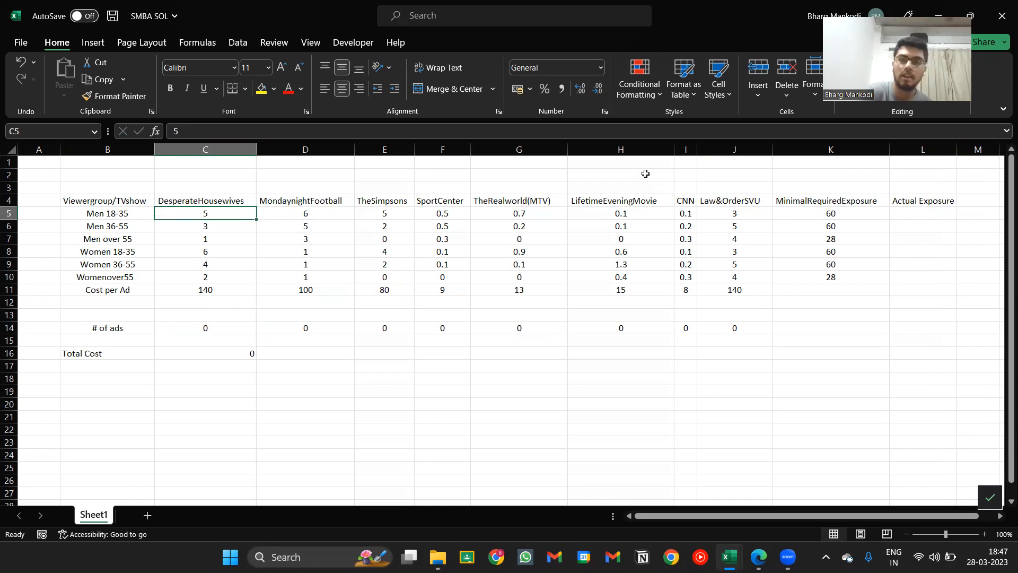
left_click(932, 212)
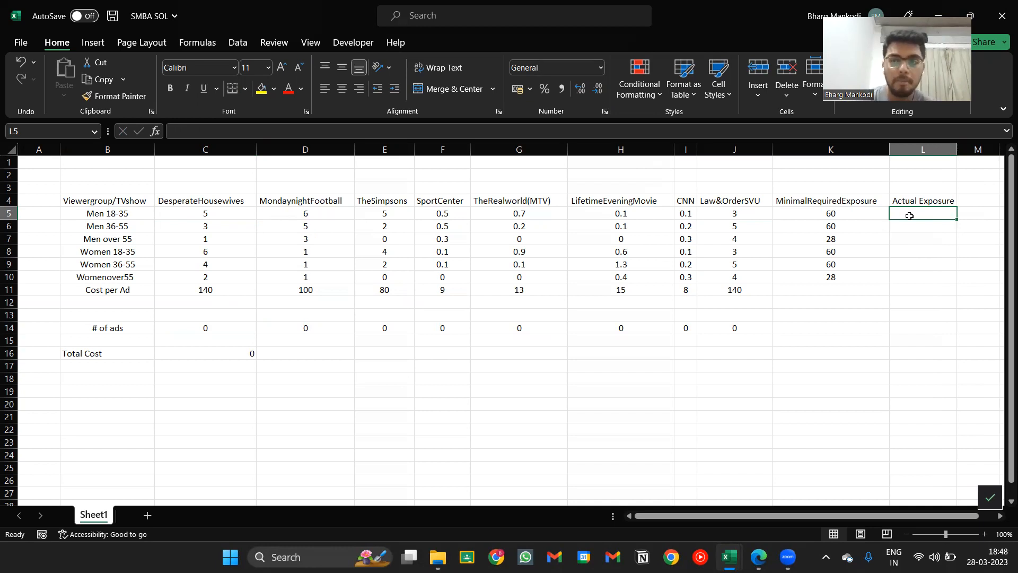
type("=")
key("Left")
key("Left")
key("Left")
key("Left")
key("Left")
key("Left")
key("Left")
key("Left")
key("Left")
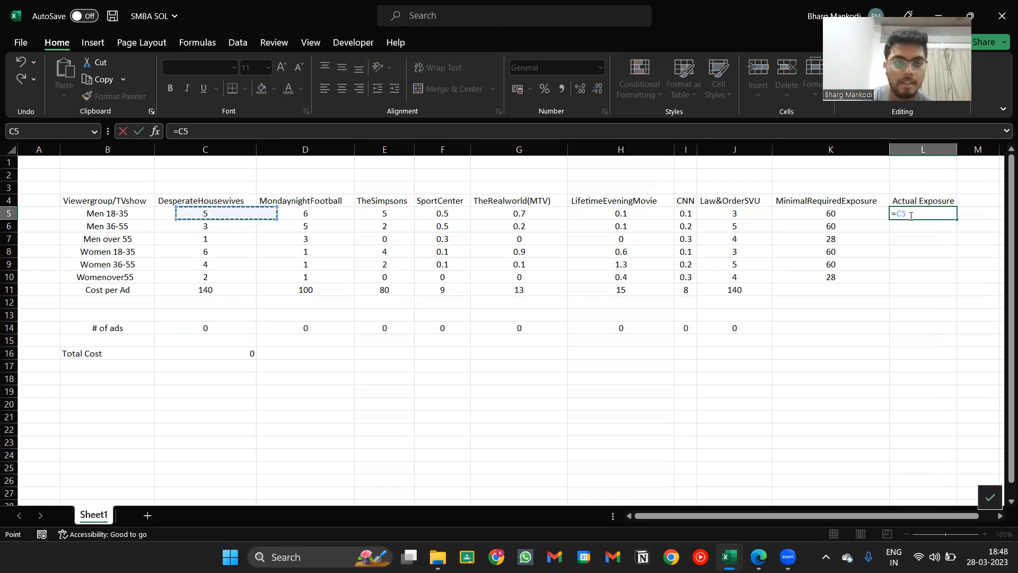
type("*")
key("Left")
key("Left")
key("Left")
key("Left")
key("Left")
key("Left")
key("Down")
key("Down")
key("Down")
key("Down")
key("Down")
key("Down")
key("Left")
key("Down")
key("Left")
key("Down")
key("Left")
key("Down")
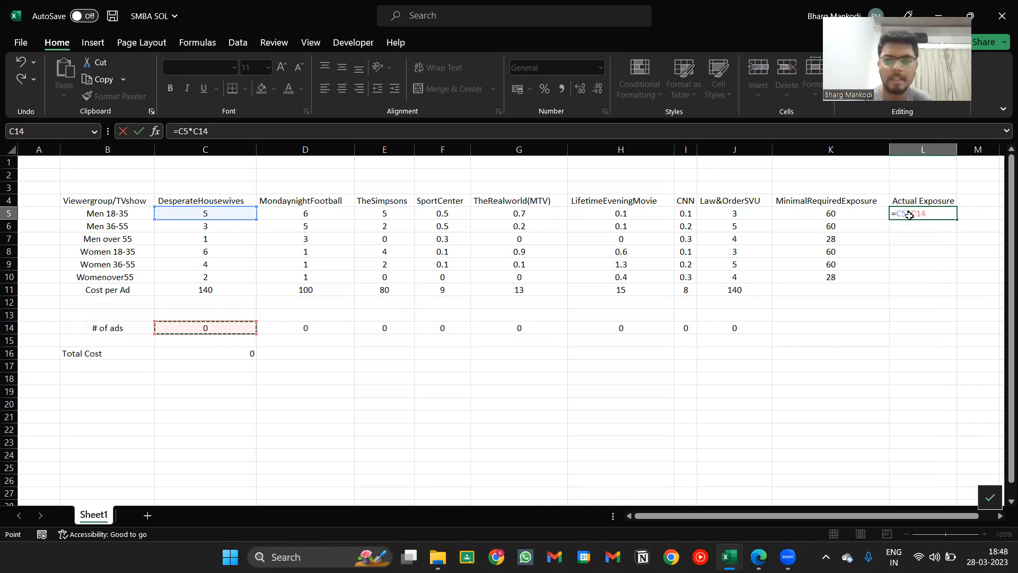
key("ctrl+Return")
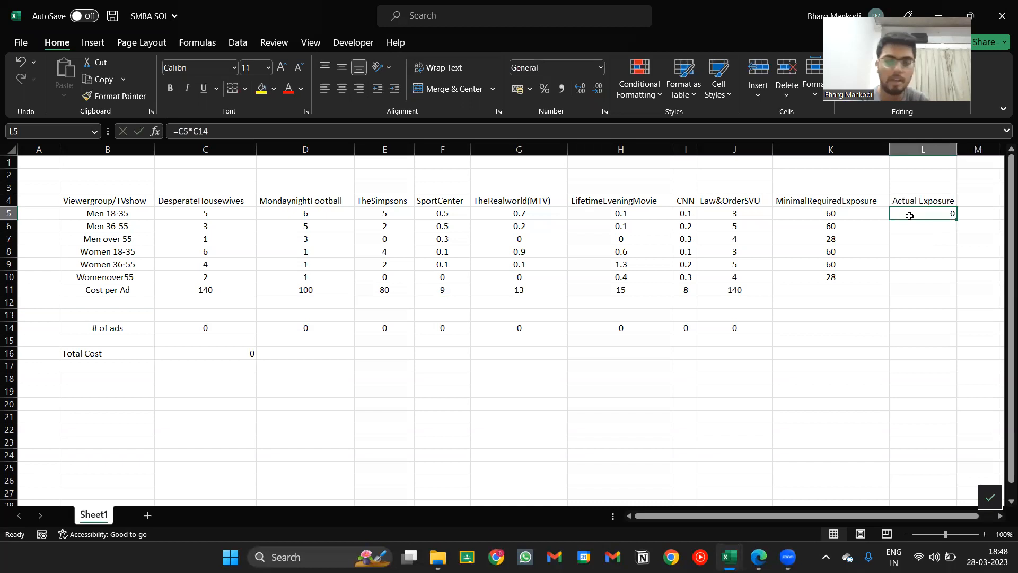
Step: Replace the L5 formula with =SUMPRODUCT(C5:J5,C14:J14), combining all Men 18-35 exposures with the ad counts
type("=sump")
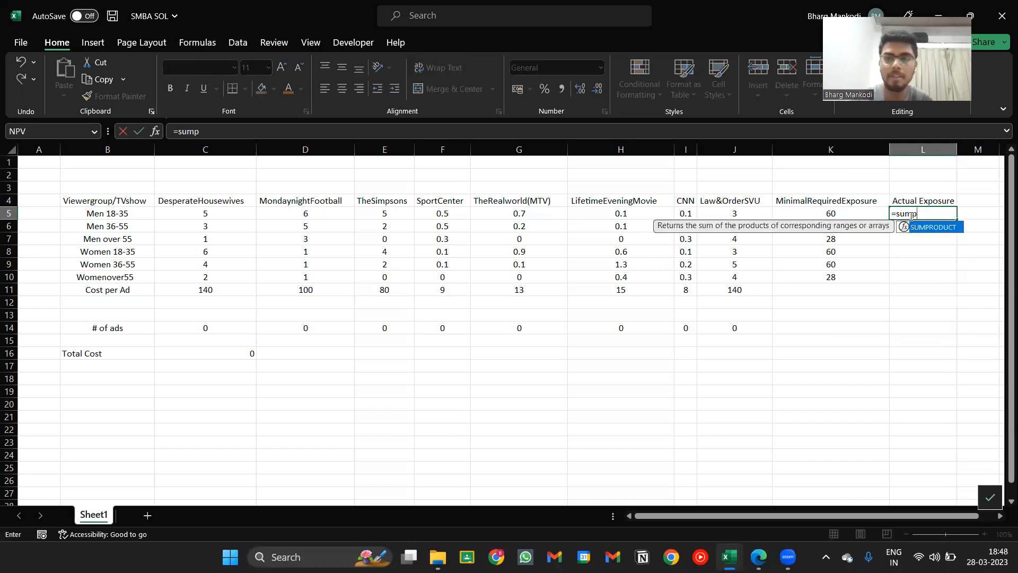
key("Tab")
key("Left")
key("Left")
key("ctrl+Left")
key("Right")
key("shift+Right")
key("shift+Right")
key("shift+Right")
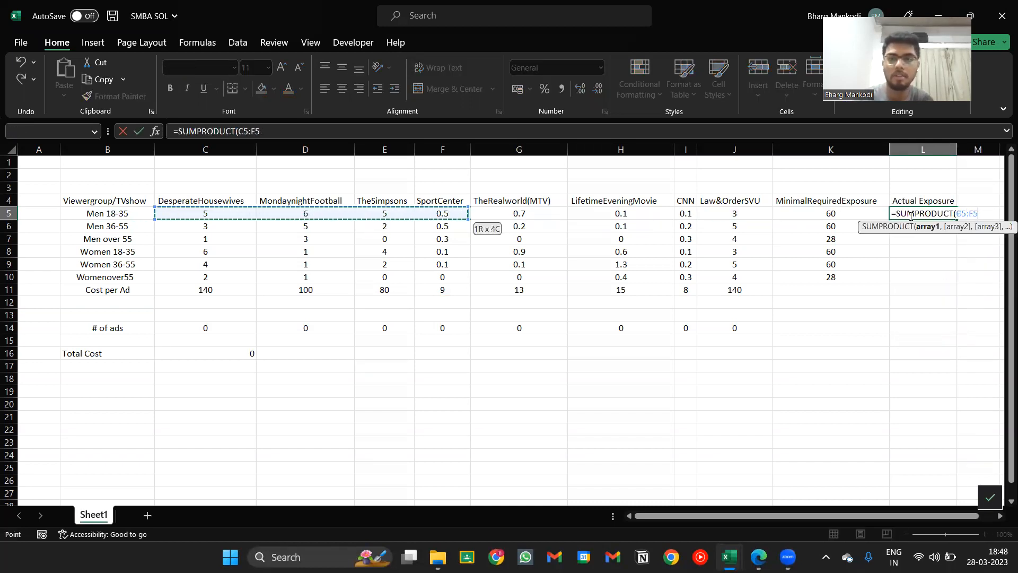
key("shift+Right")
key("shift+Right")
key("shift+Right")
key("shift+Right")
type(",")
key("Left")
key("Left")
key("Left")
key("Left")
key("Left")
key("Left")
key("Left")
key("Left")
key("Left")
key("ctrl+Down")
key("Down")
key("Down")
key("Down")
key("ctrl+shift+Right")
key("Return")
Step: Try copying the L5 formula into L6 and inspect which ranges the copy references
left_click(910, 216)
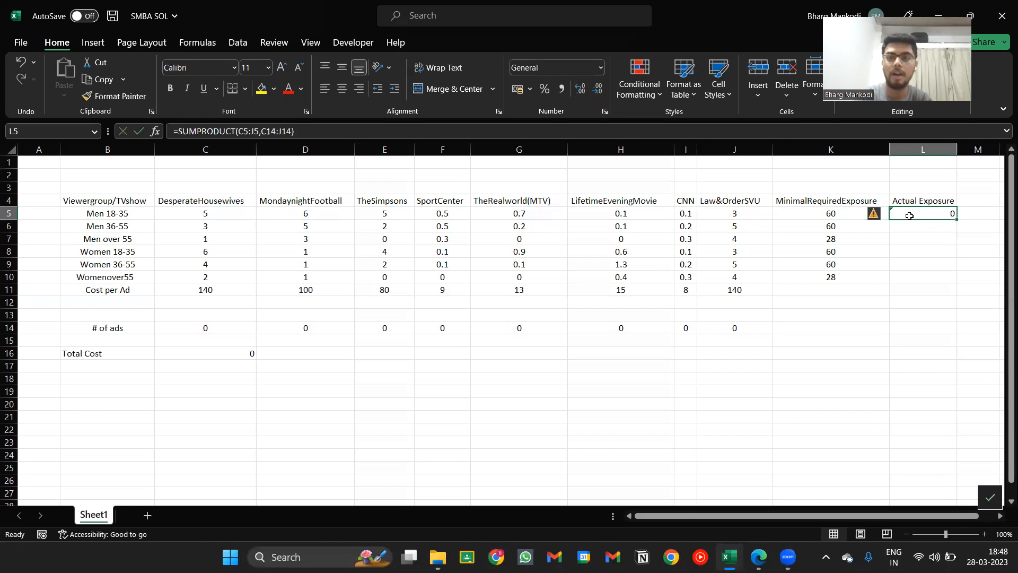
key("ctrl+c")
key("Down")
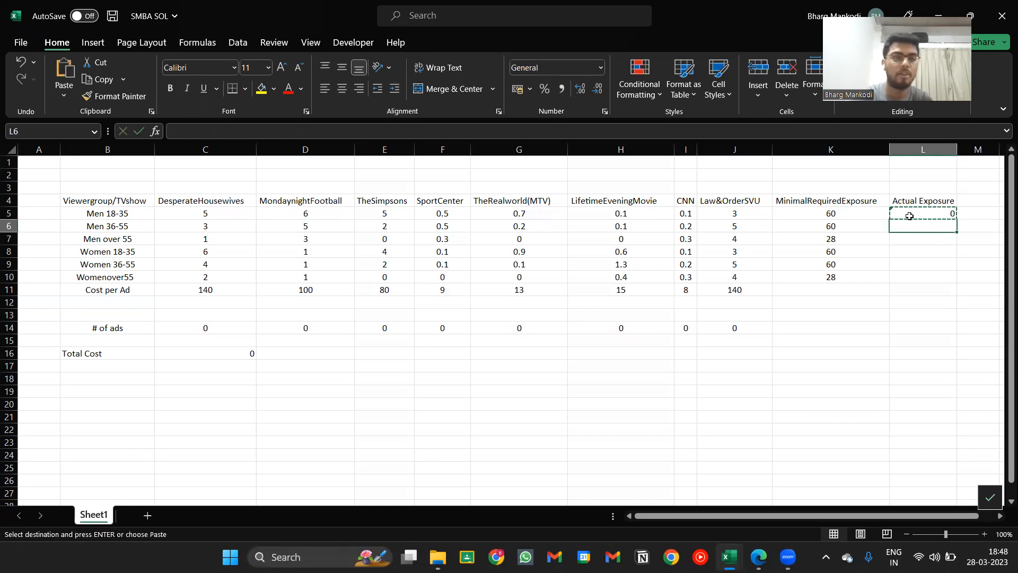
key("ctrl+v")
key("F2")
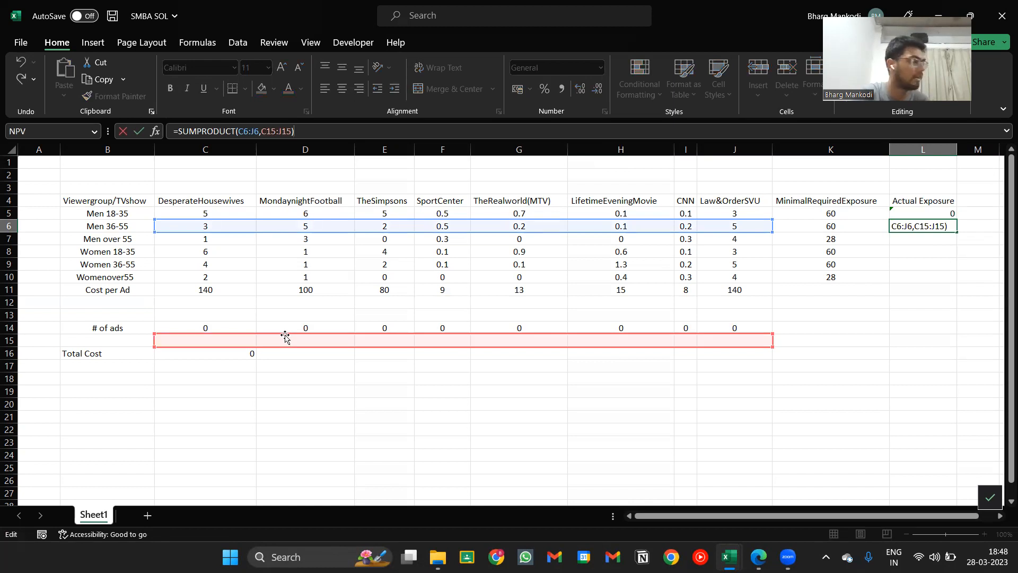
key("Escape")
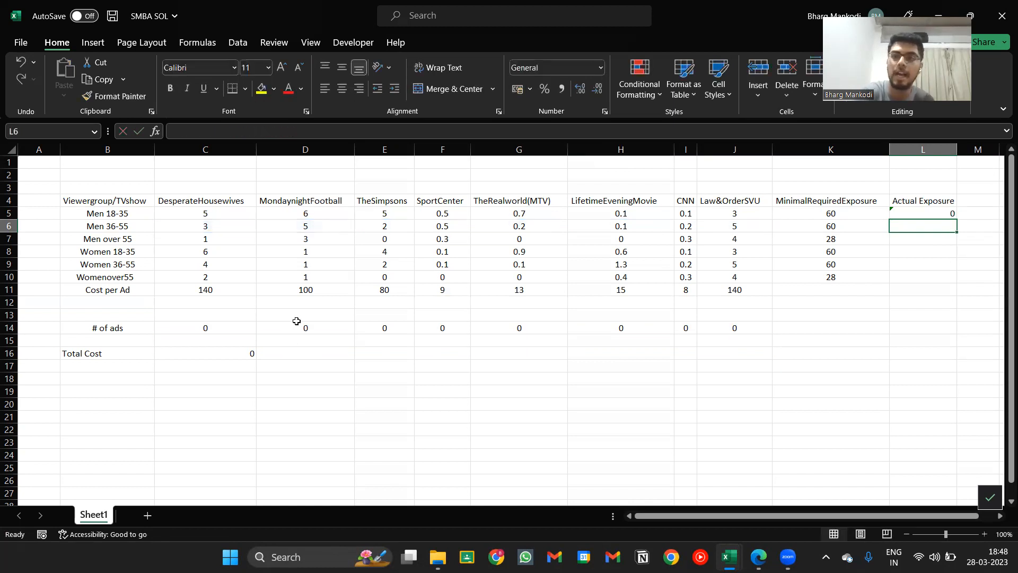
Step: Make the ad-count range in L5 absolute so the formula reads =SUMPRODUCT(C5:J5,$C$14:$J$14)
key("Up")
left_click(388, 133)
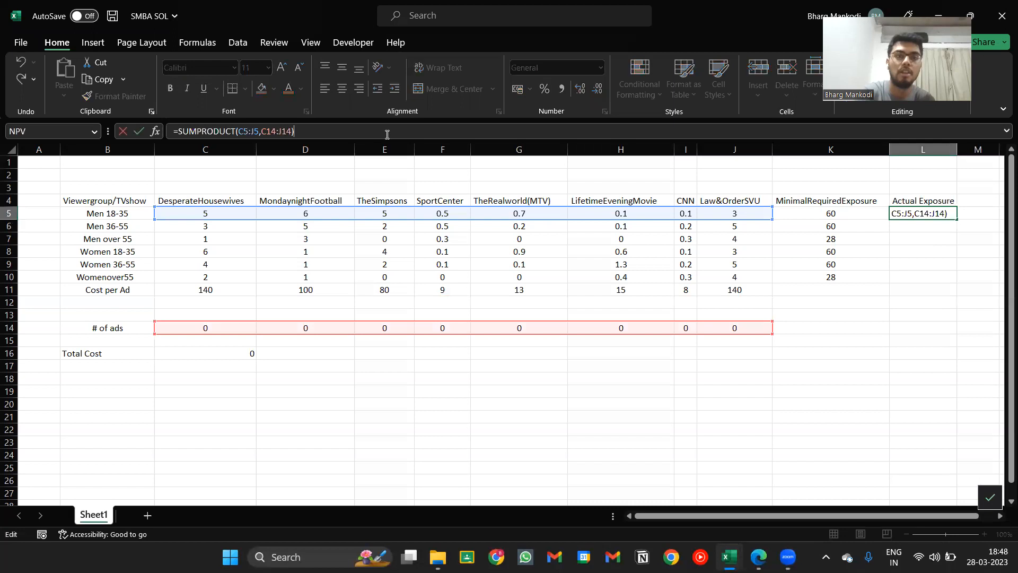
key("BackSpace")
key("BackSpace")
key("BackSpace")
key("BackSpace")
key("BackSpace")
key("BackSpace")
key("BackSpace")
key("BackSpace")
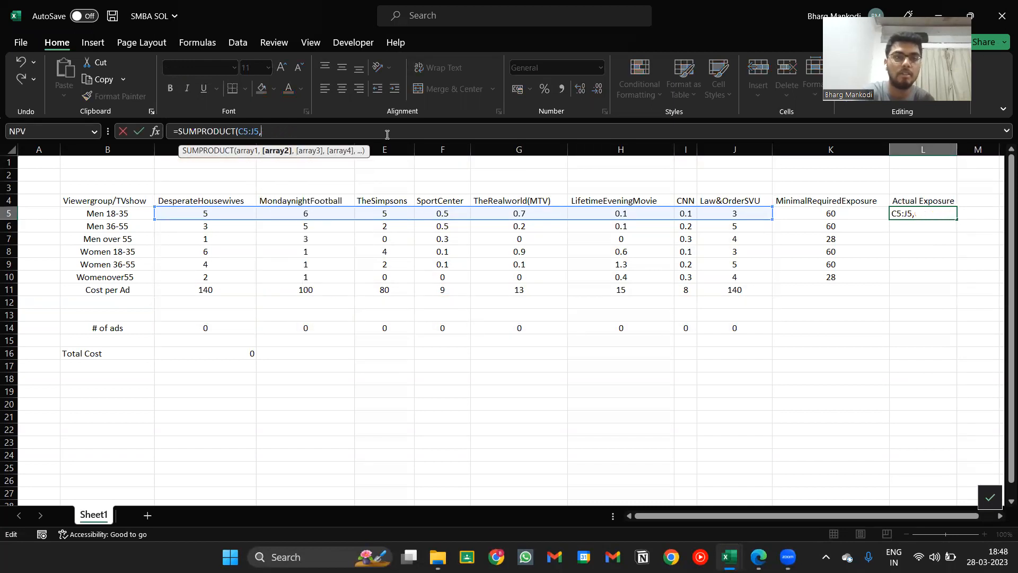
key("Down")
key("Down")
key("Down")
key("Down")
key("Down")
key("Down")
key("Left")
key("Left")
key("Down")
key("Down")
key("Down")
key("Left")
key("ctrl+Left")
key("Right")
key("ctrl+shift+Right")
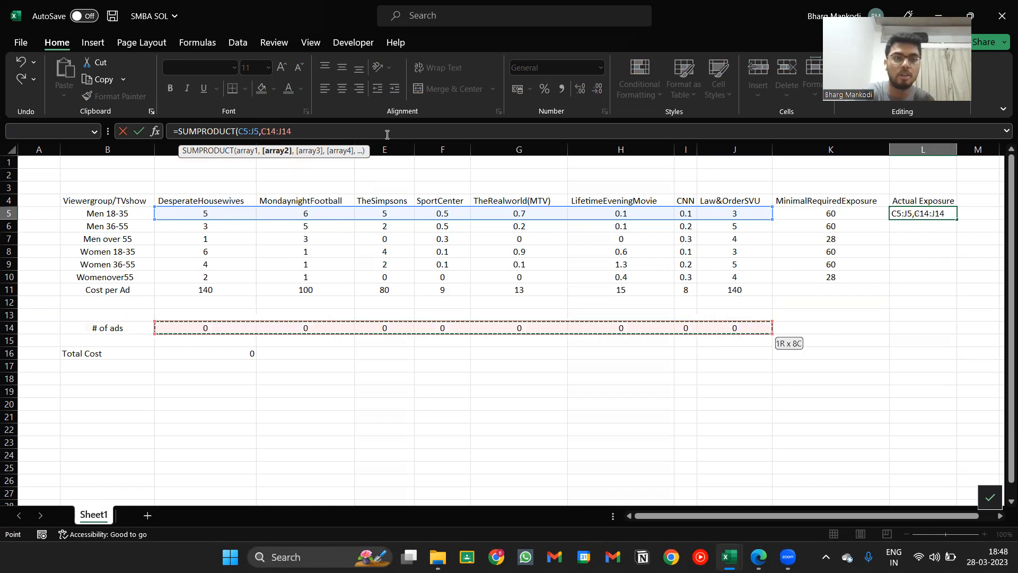
key("XF86MonBrightnessUp")
key("F4")
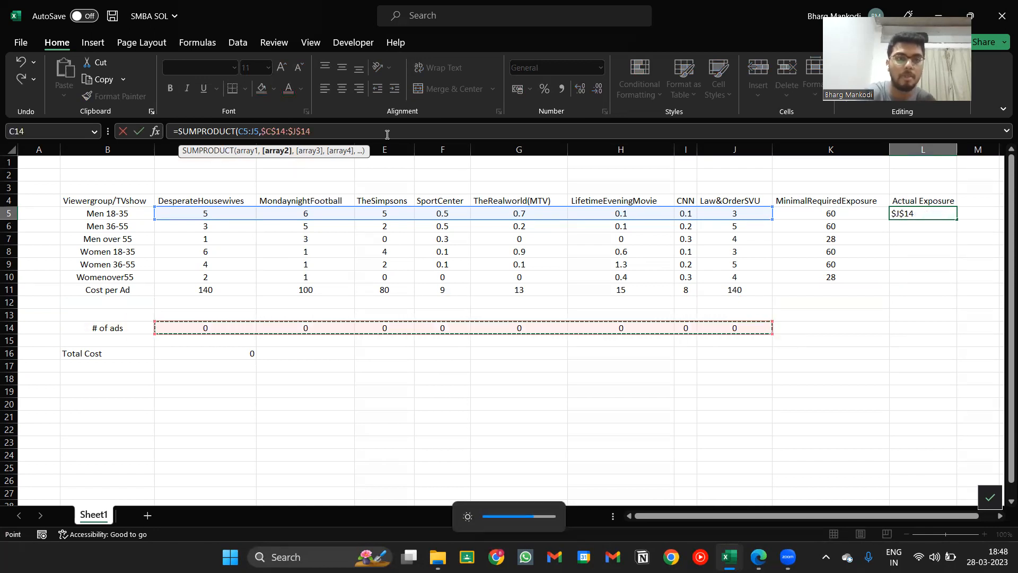
key("Return")
Step: Copy the L5 Actual Exposure formula down through L10 for the remaining viewer groups
key("Up")
key("ctrl+c")
key("shift+Down")
key("shift+Down")
key("shift+Down")
key("shift+Down")
key("shift+Down")
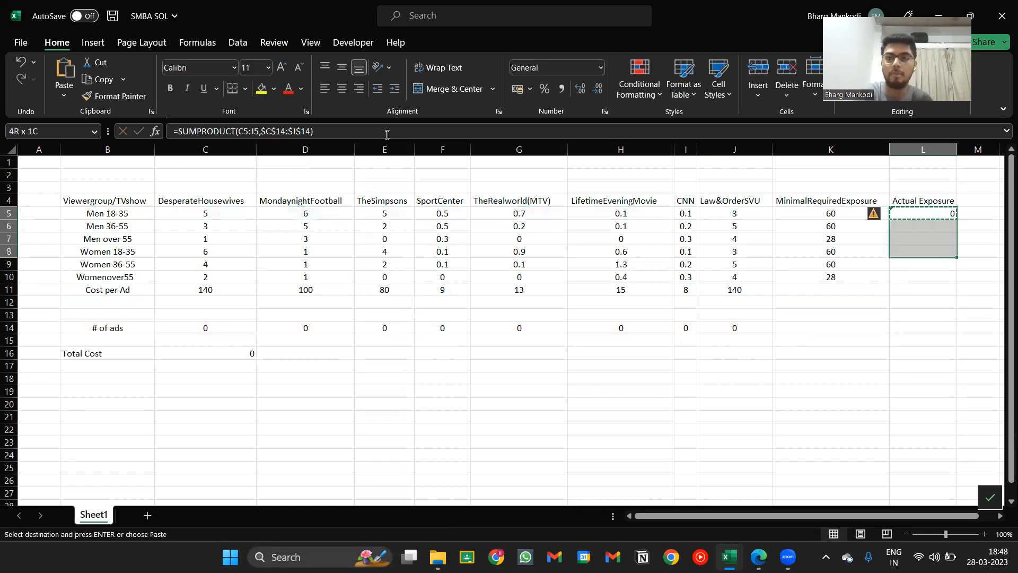
key("ctrl+v")
Step: Review the Actual Exposure formulas in L5:L10 cell by cell, and the Total Cost formula in C16
key("F2")
key("Return")
key("F2")
key("Return")
key("F2")
key("Return")
key("F2")
key("Return")
key("F2")
key("Return")
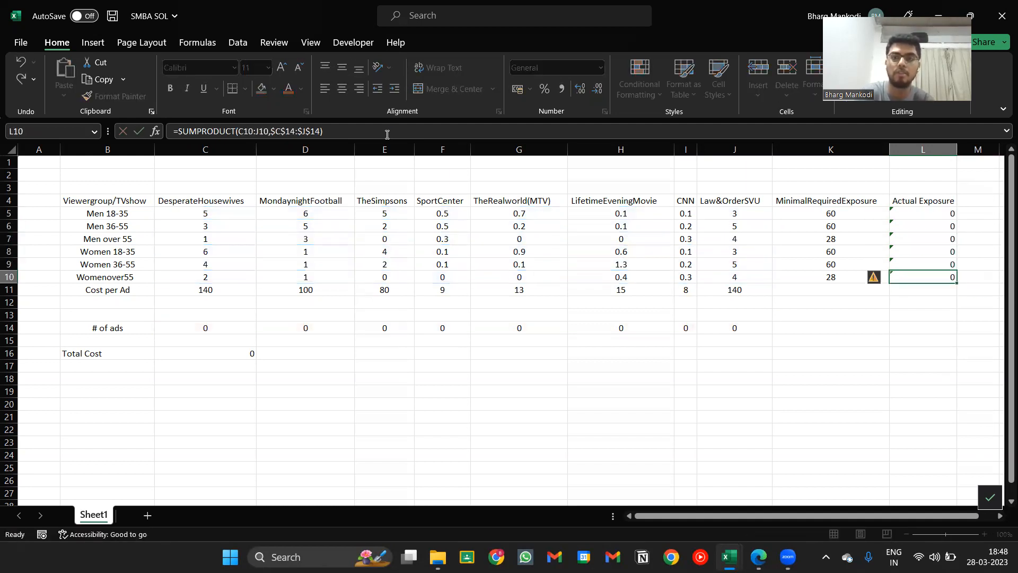
key("ctrl+Up")
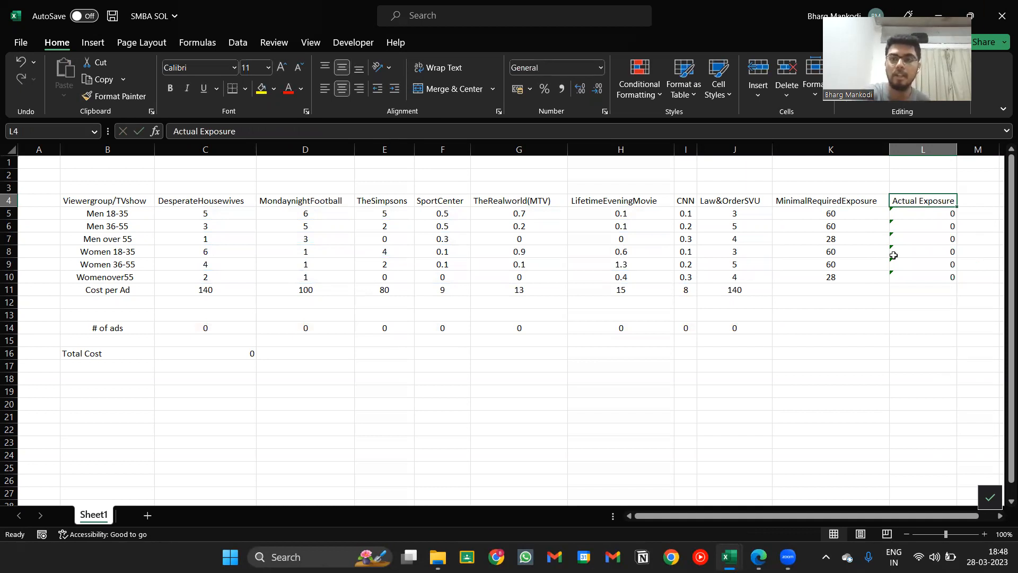
key("Down")
key("Down")
key("Down")
key("Down")
key("Down")
key("Down")
key("Down")
key("Down")
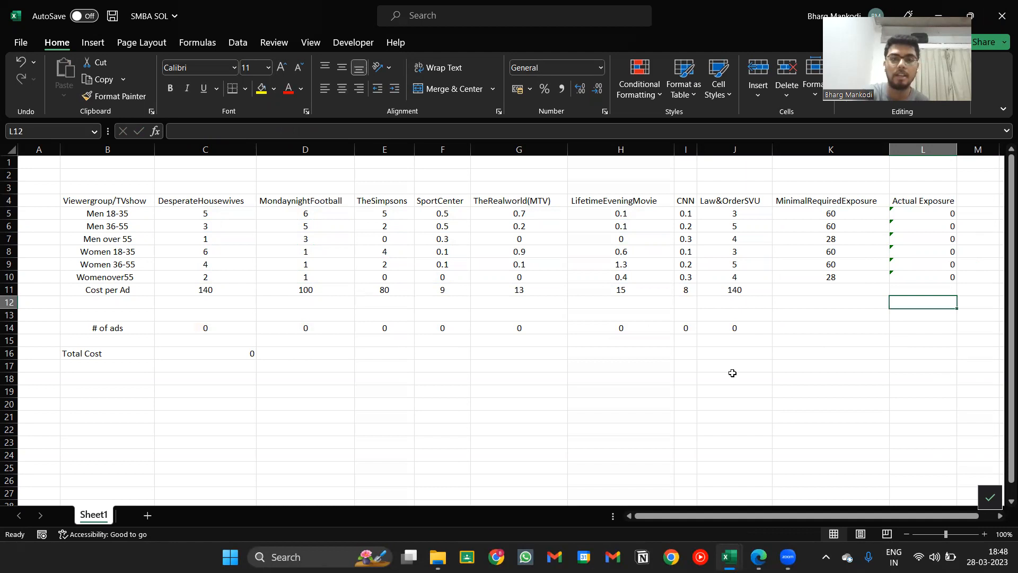
left_click(216, 354)
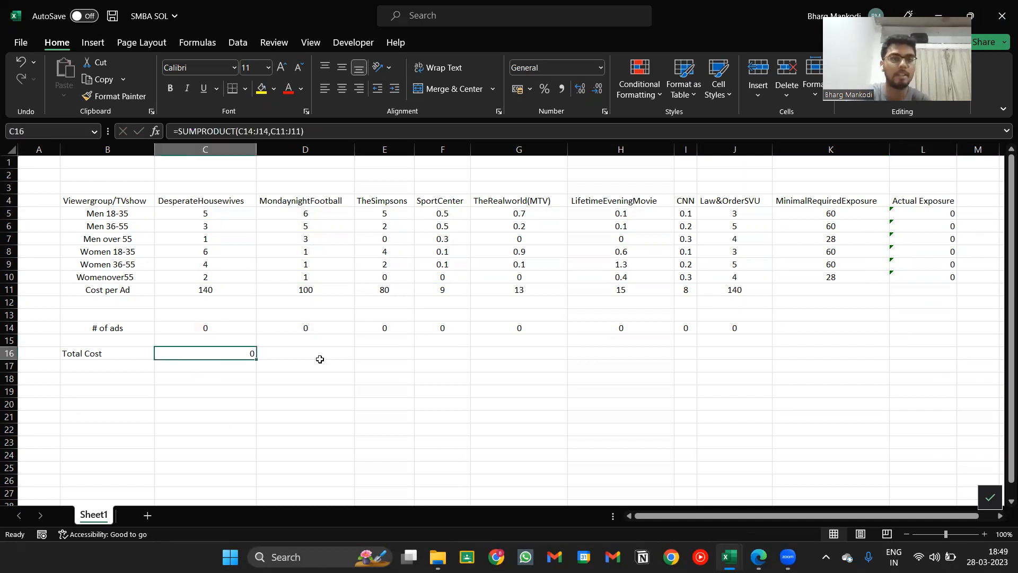
Step: Switch to the New Microsoft Excel Worksheet workbook and inspect the Total Ads formulas in K6:K8 of the solved ad mix
key("alt+Tab")
key("alt+Tab")
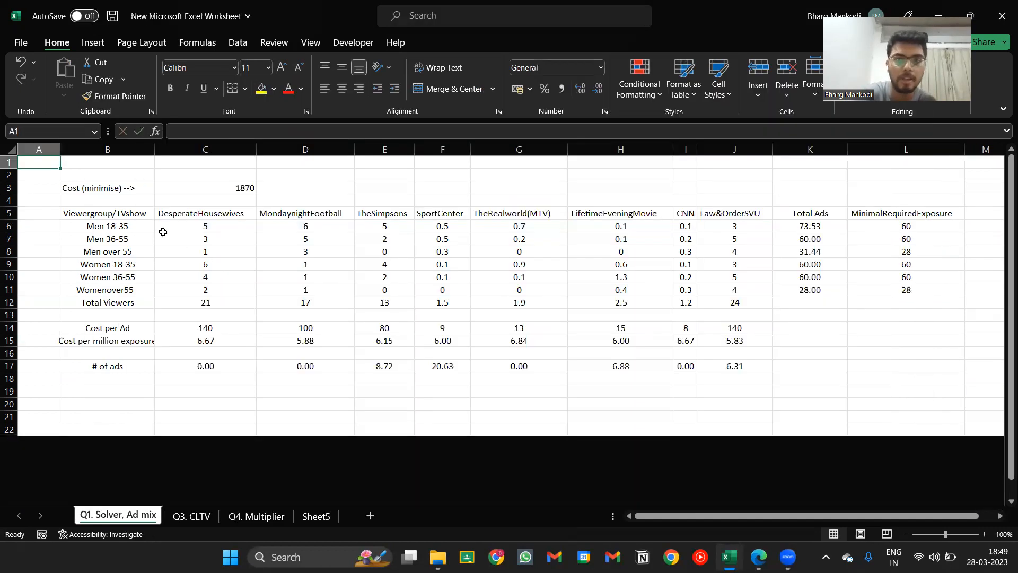
left_click(883, 227)
key("Left")
key("F2")
key("Return")
key("F2")
key("Return")
key("F2")
key("Return")
Step: Examine the Total Viewers formulas in row 12 of the solved ad mix and return to the SMBA SOL workbook
key("Left")
key("Down")
key("Left")
key("Down")
key("Left")
key("Down")
key("Left")
key("Down")
key("Left")
key("Down")
key("Left")
key("Down")
key("Left")
key("Left")
key("F2")
key("Return")
key("Up")
key("Right")
key("F2")
key("Return")
key("Up")
key("Right")
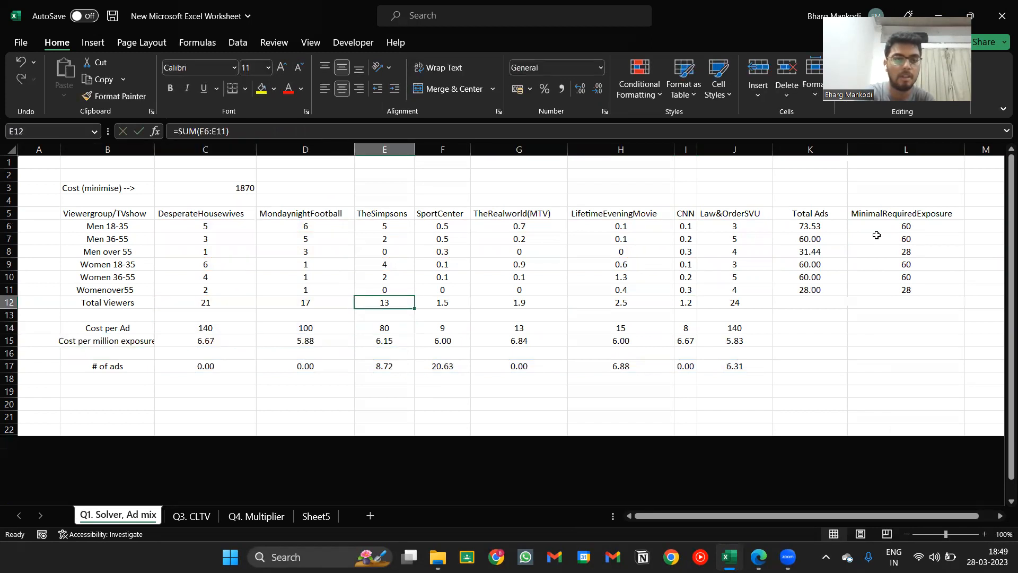
key("ctrl+Up")
key("ctrl+Home")
key("alt+Tab")
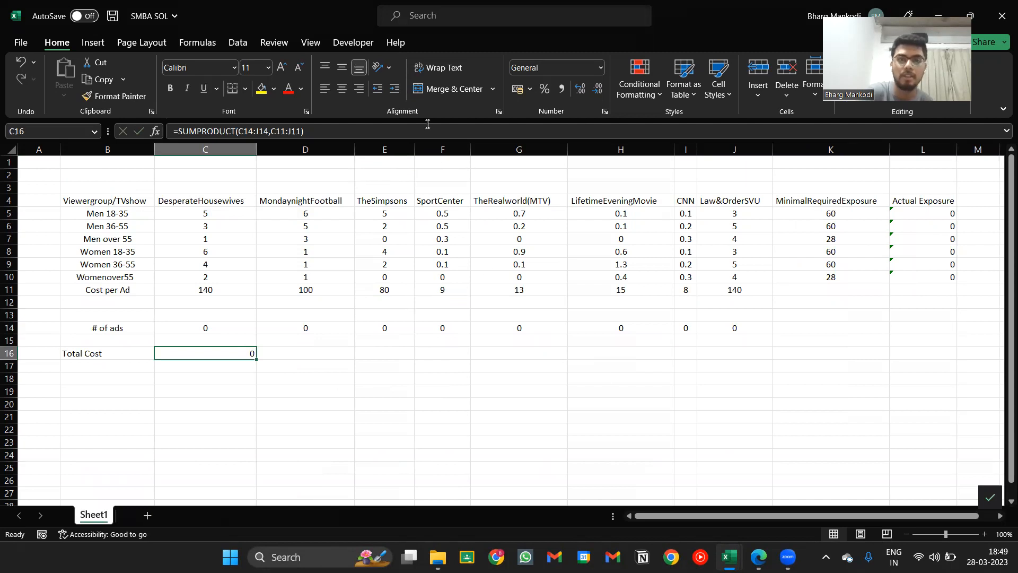
Step: Open Solver and set it to minimise Total Cost in C16 by changing the ad counts in C14:J14
left_click(238, 42)
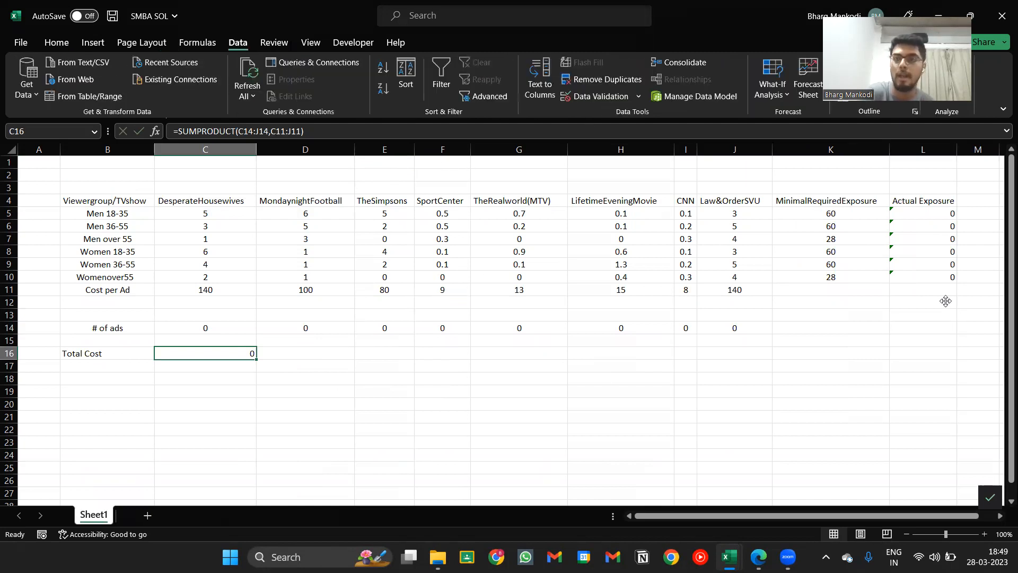
left_click(947, 62)
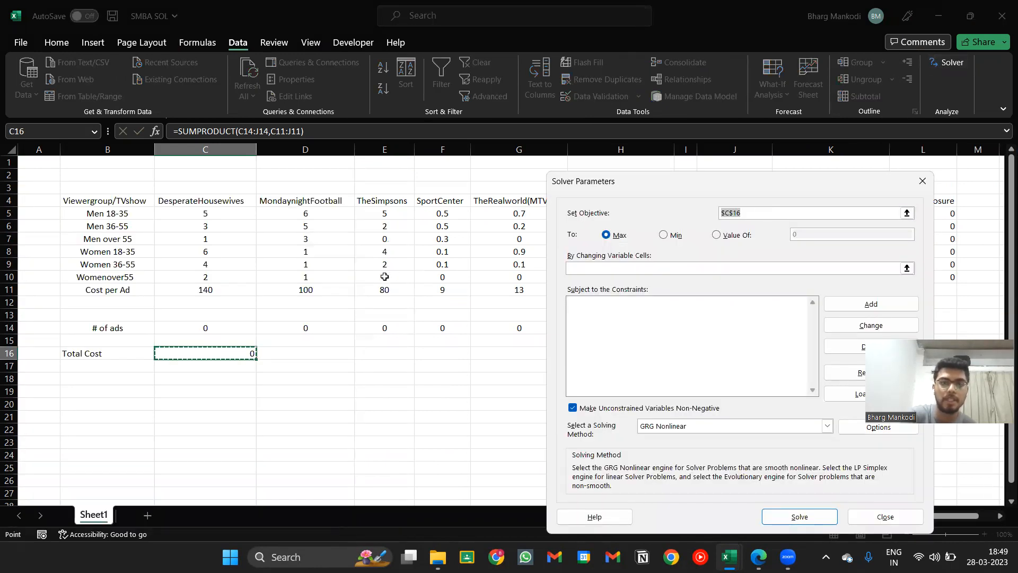
left_click(671, 237)
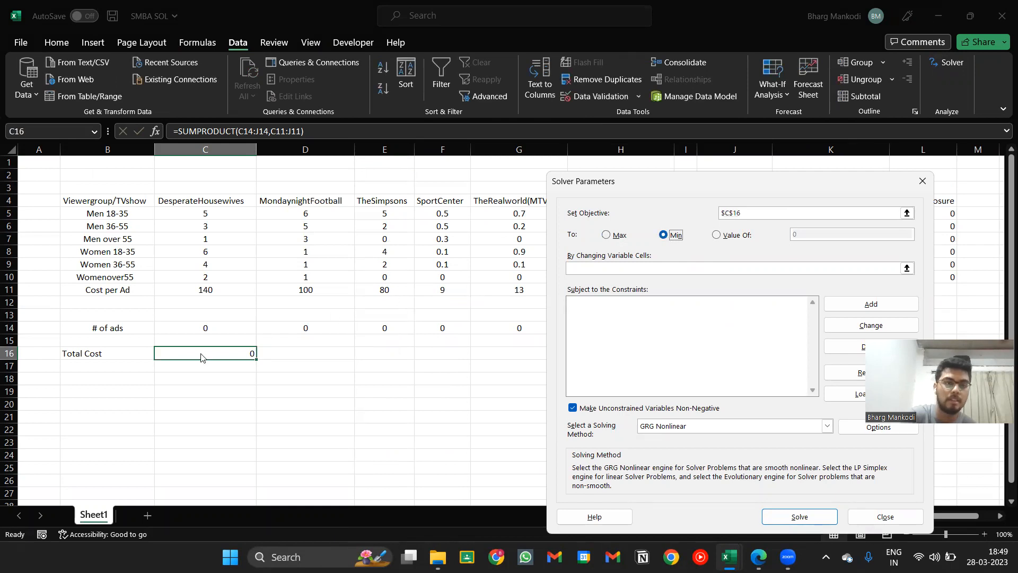
left_click(616, 271)
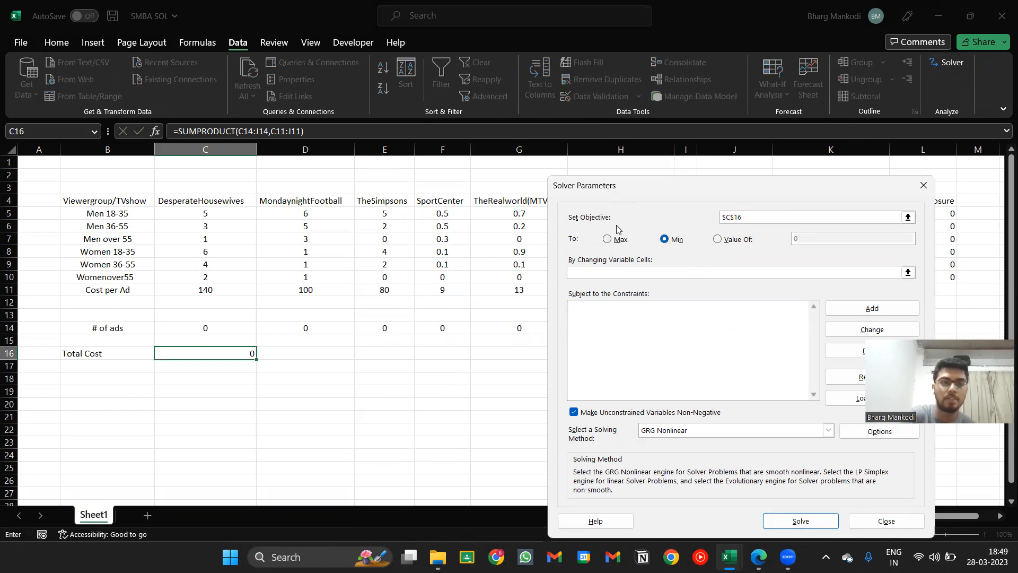
left_click_drag(619, 185, 590, 329)
left_click_drag(225, 328, 720, 328)
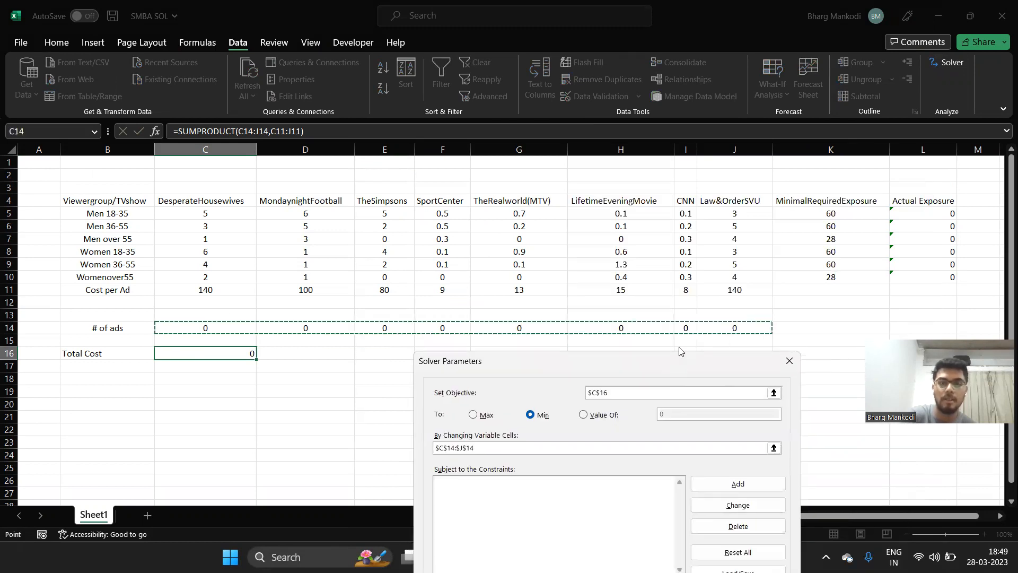
Step: Add the Solver constraint $L$5 >= $K$5 for the Men 18-35 exposure
left_click(714, 356)
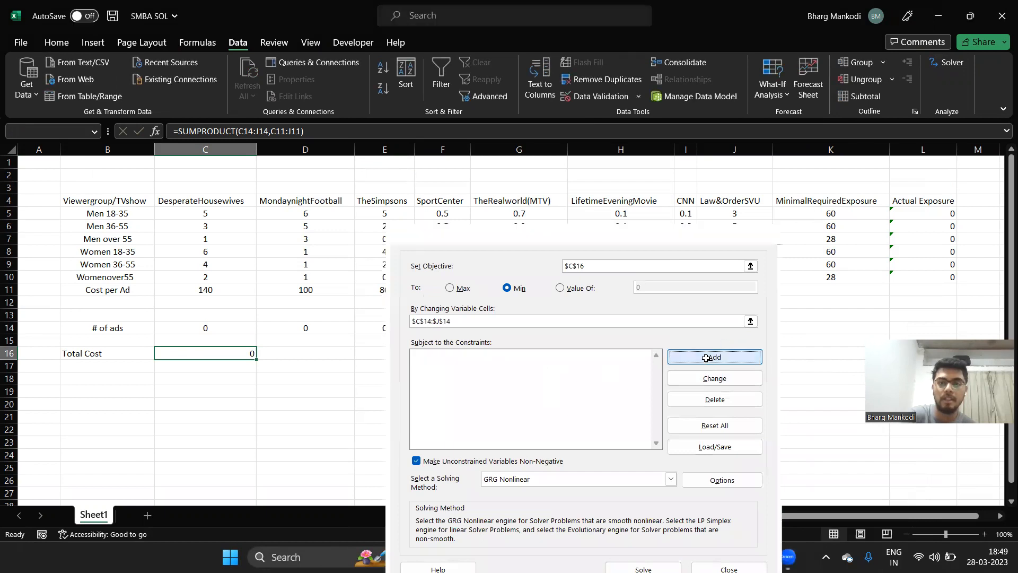
left_click(912, 211)
left_click(581, 411)
left_click(571, 442)
left_click(808, 218)
left_click(464, 436)
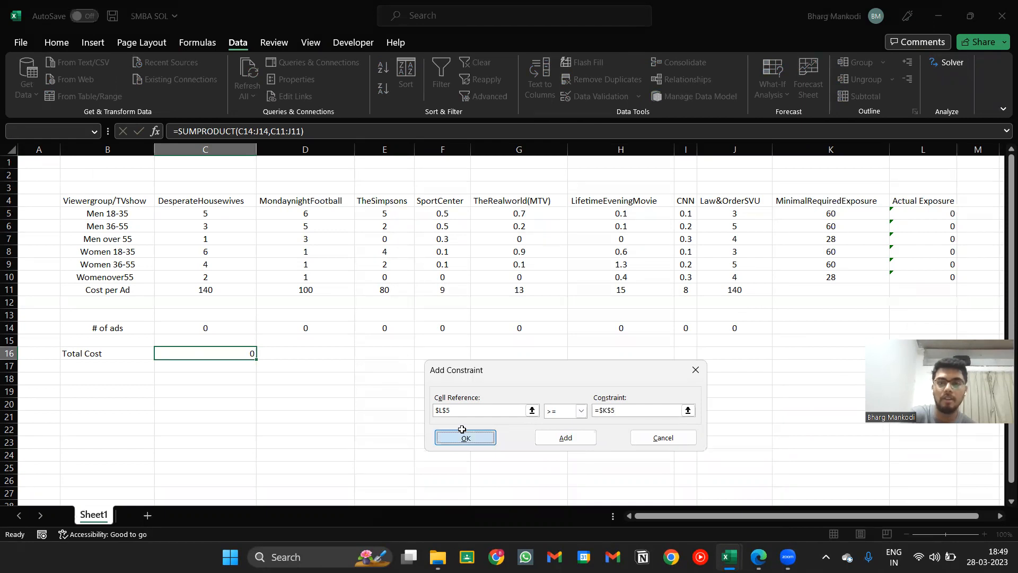
Step: Add the Solver constraint $L$6 >= $K$6 for the Men 36-55 exposure
left_click(672, 307)
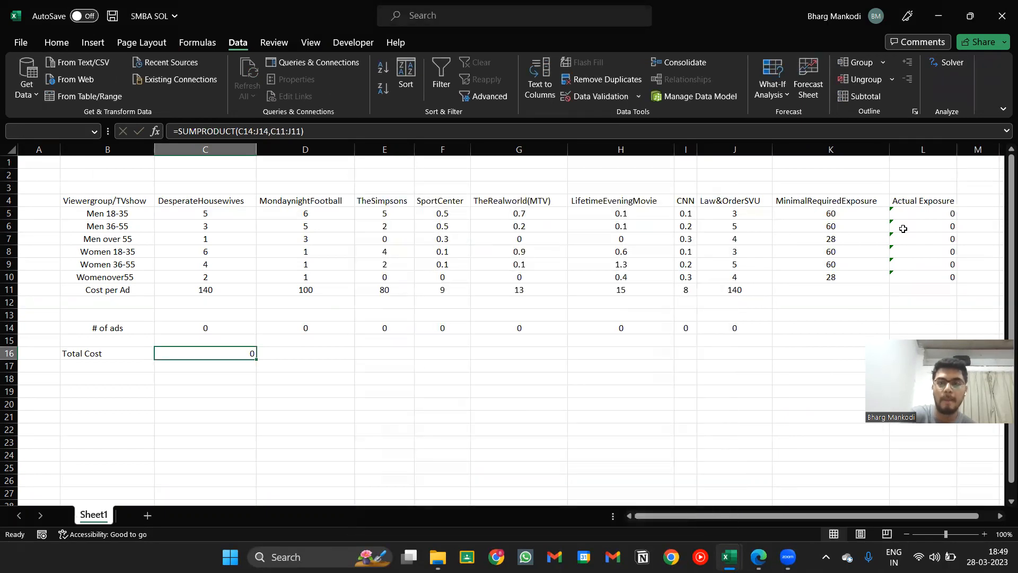
left_click(904, 226)
left_click(539, 361)
left_click(529, 392)
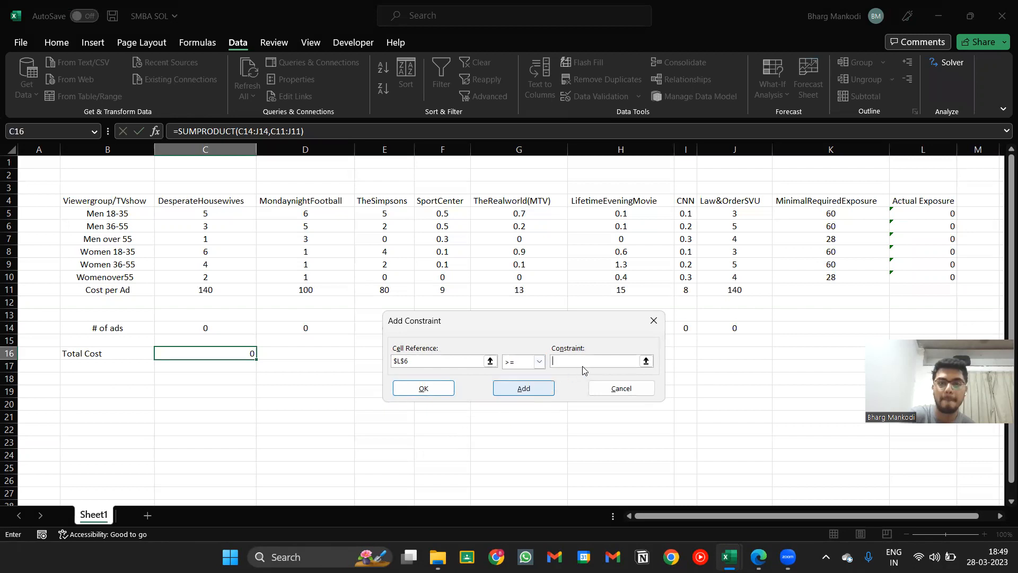
left_click(813, 225)
left_click(446, 389)
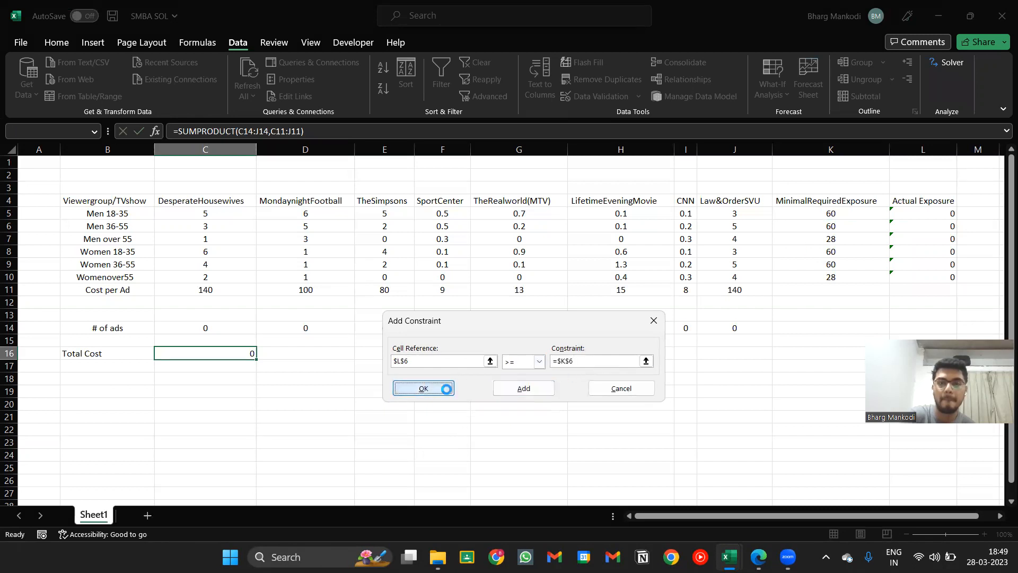
Step: Add the Solver constraint $L$7 >= $K$7 for the Men over 55 exposure
left_click(589, 309)
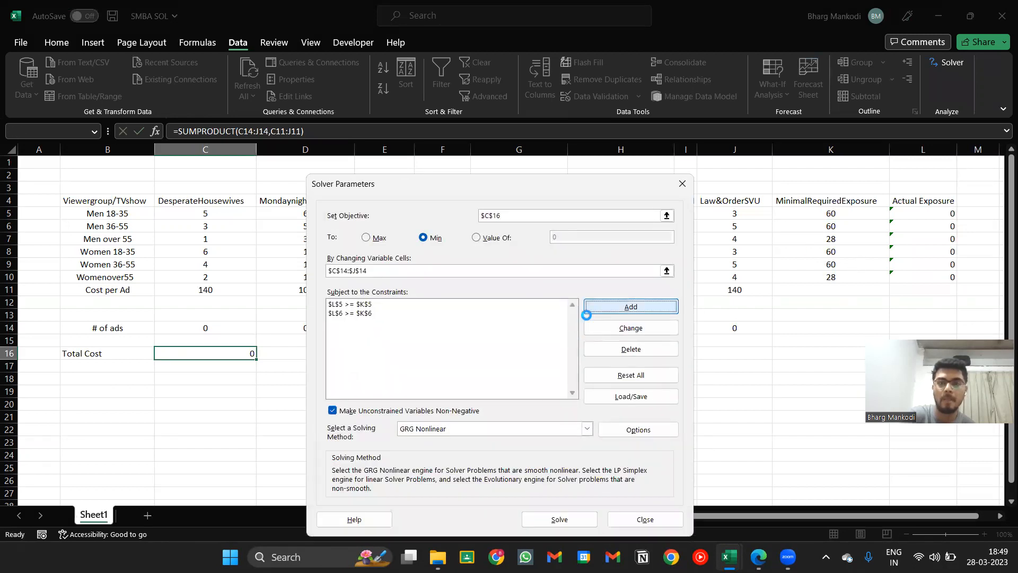
left_click(915, 240)
left_click(498, 361)
left_click(480, 392)
left_click(828, 238)
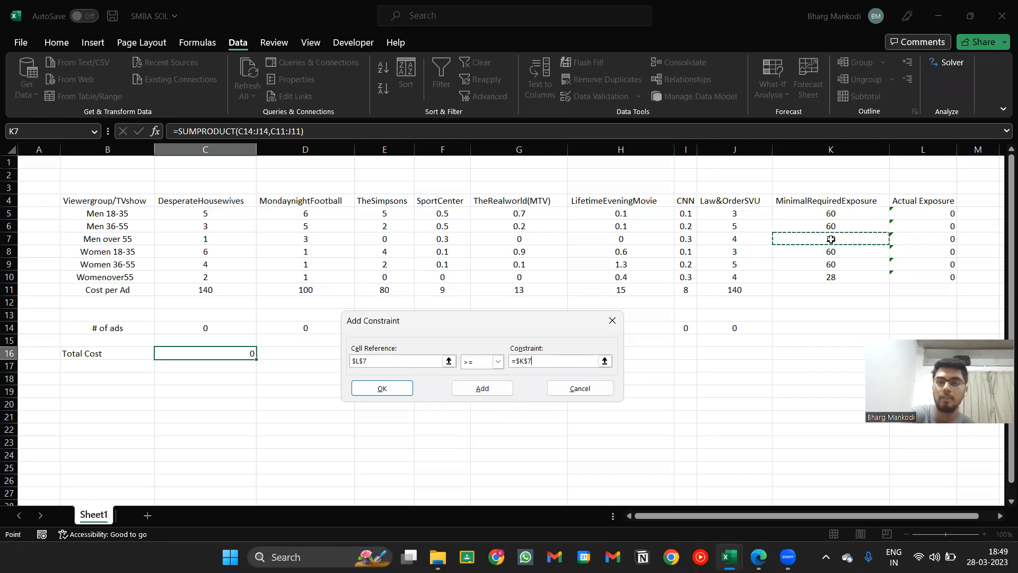
left_click(382, 388)
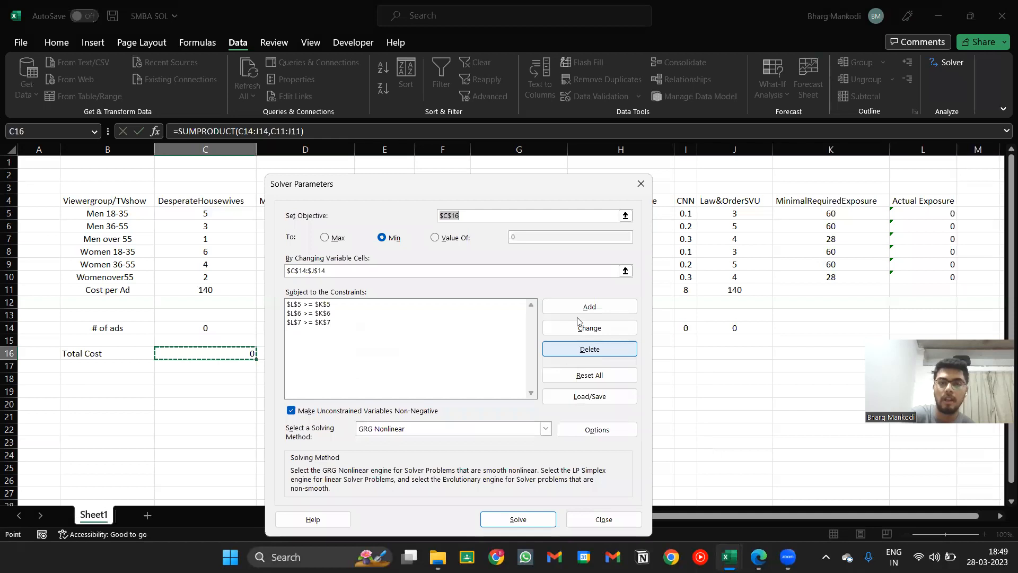
Step: Add the Solver constraint $L$8 >= $K$8 for the Women 18-35 exposure
left_click(589, 308)
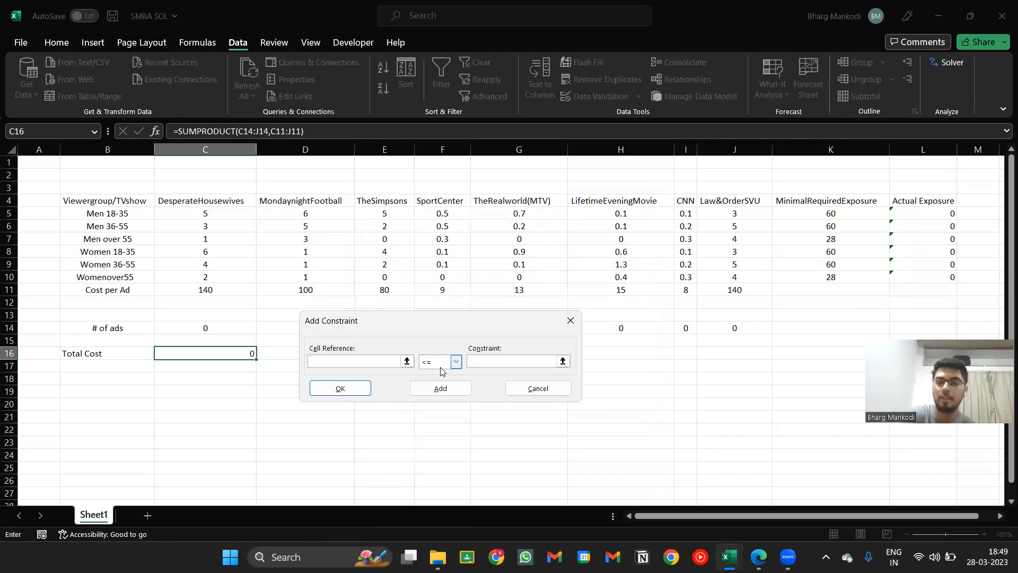
left_click(927, 249)
left_click(456, 362)
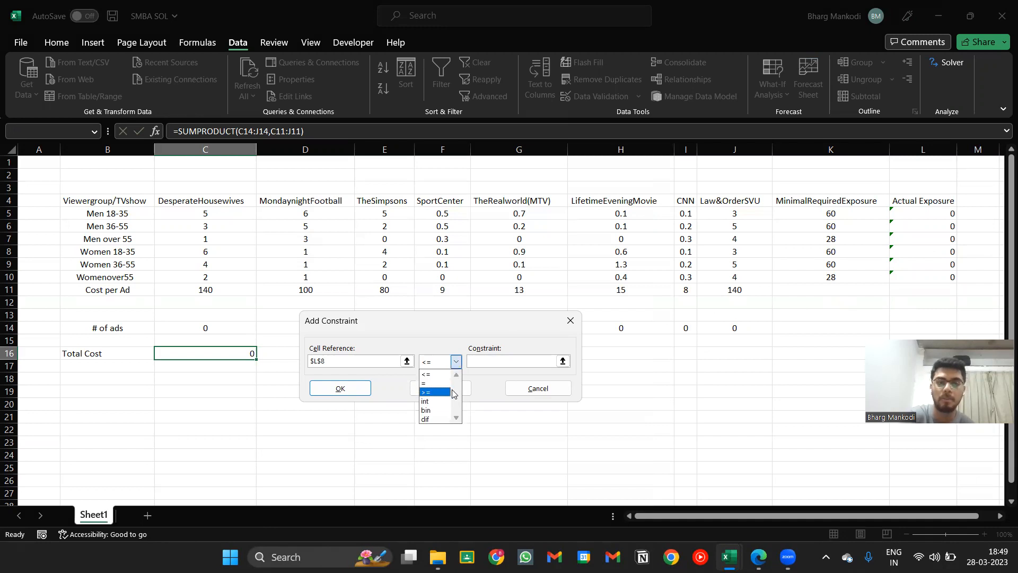
left_click(434, 392)
left_click(812, 247)
left_click(338, 387)
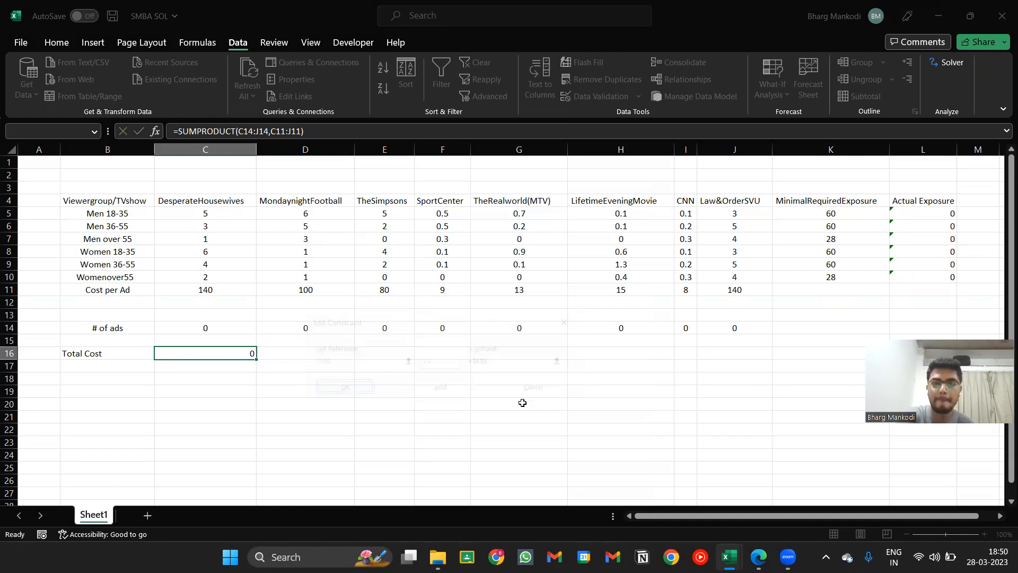
Step: Add the Solver constraint $L$9 >= $K$9 for the Women 36-55 exposure
left_click(522, 303)
left_click(922, 262)
left_click(414, 361)
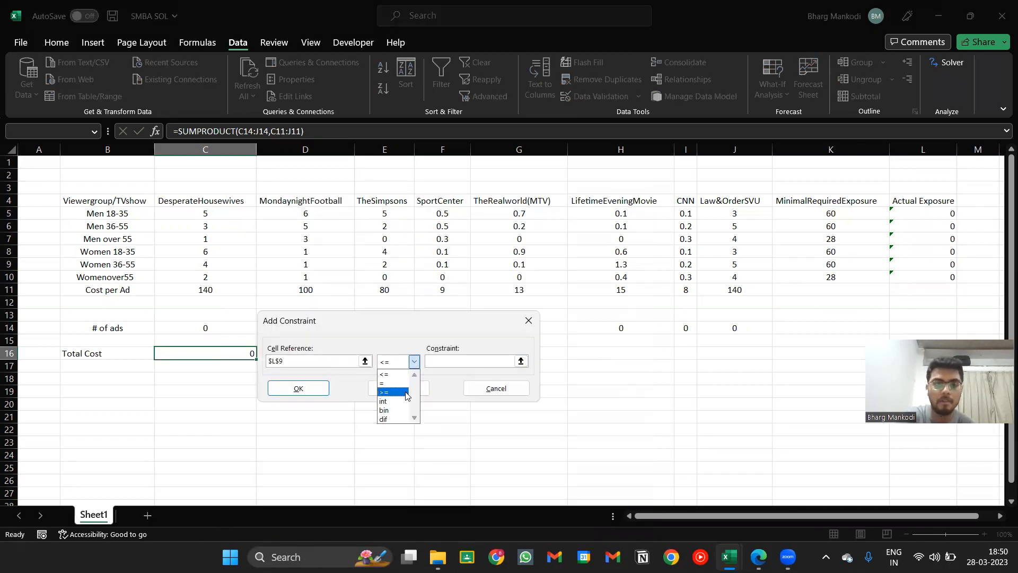
left_click(407, 392)
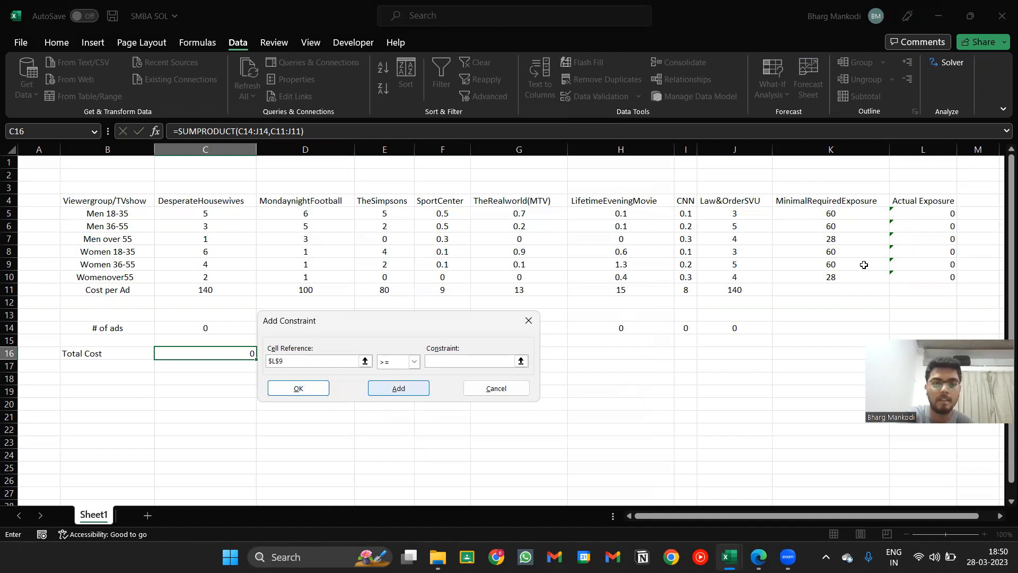
left_click(831, 264)
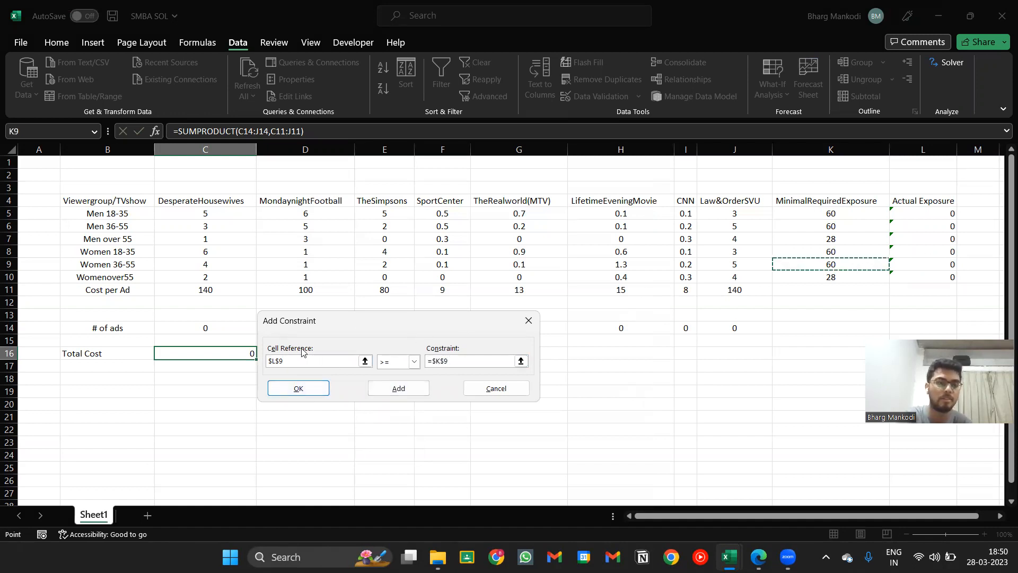
left_click(290, 390)
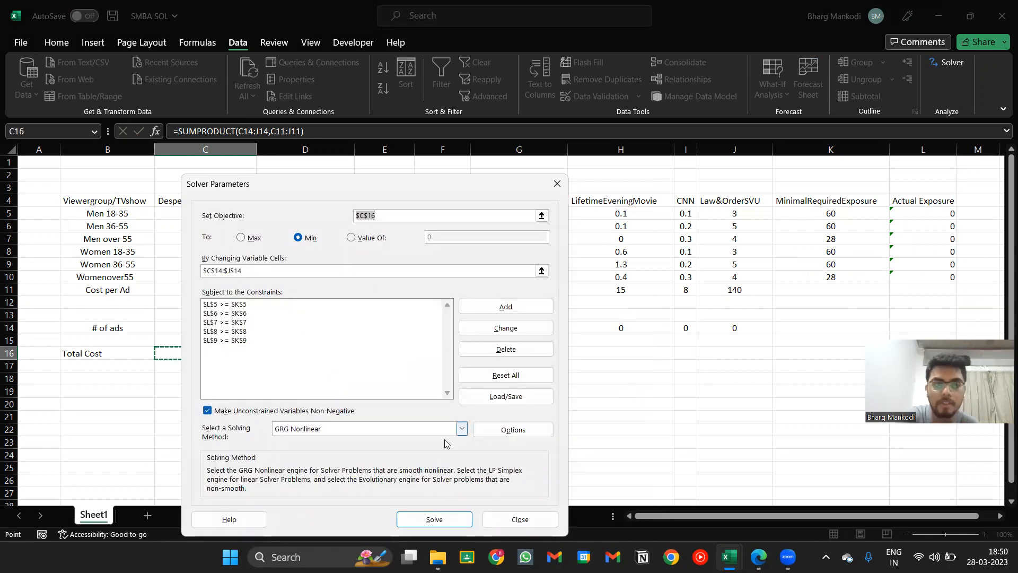
Step: Add one more Solver constraint, again requiring $L$9 >= $K$9
left_click(487, 310)
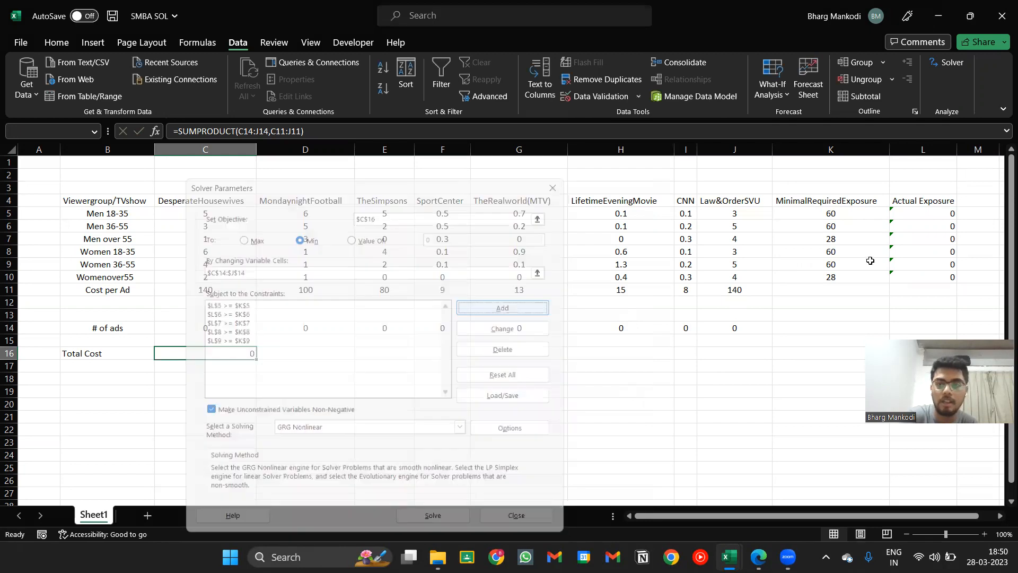
left_click(907, 269)
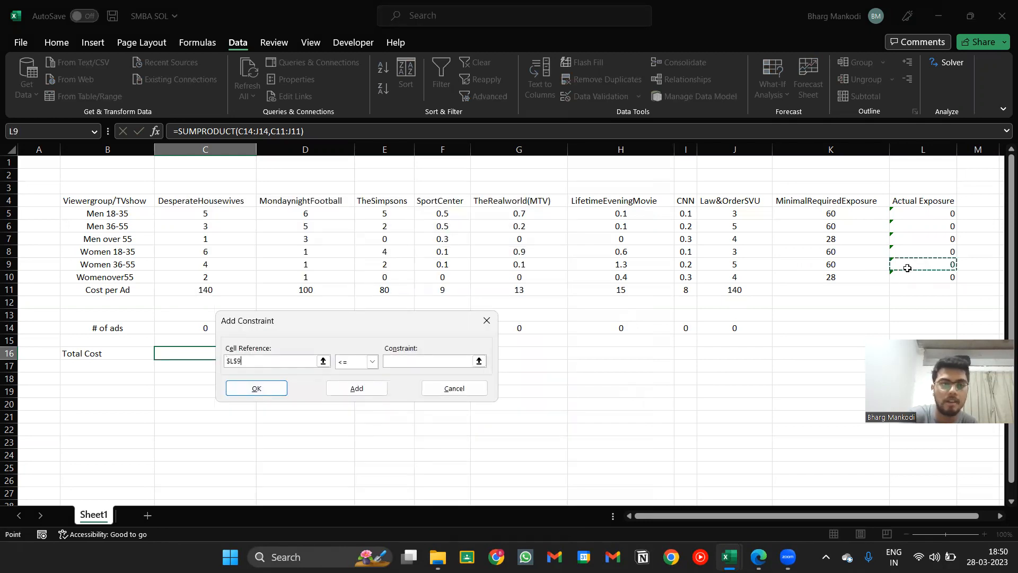
left_click(373, 361)
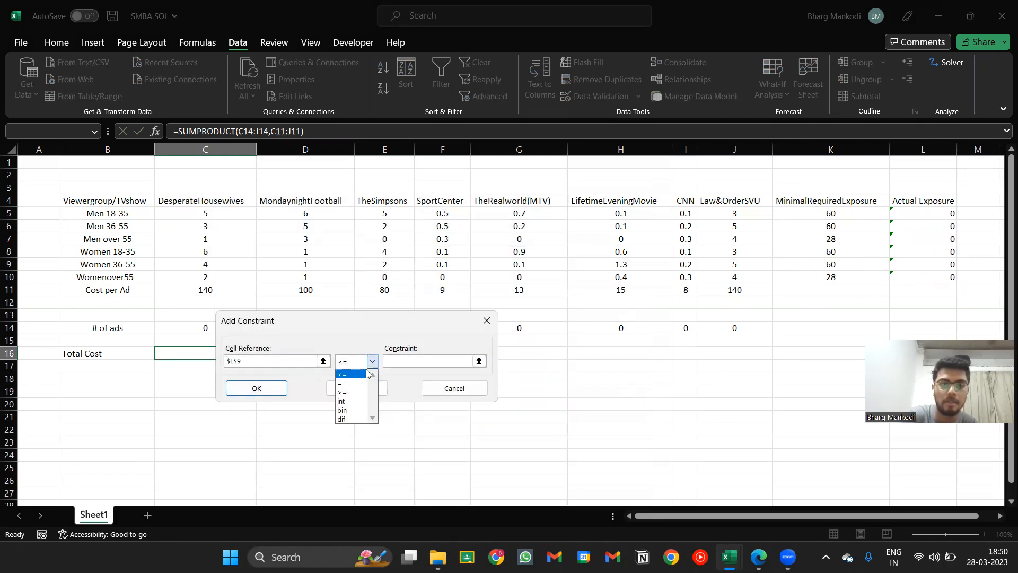
left_click(345, 393)
left_click(413, 358)
left_click(783, 262)
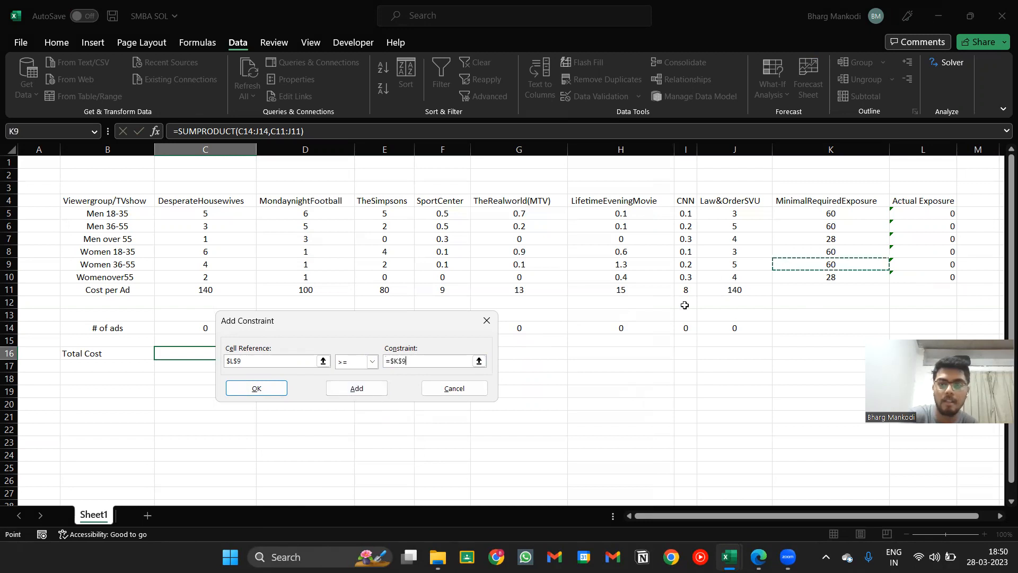
left_click(255, 388)
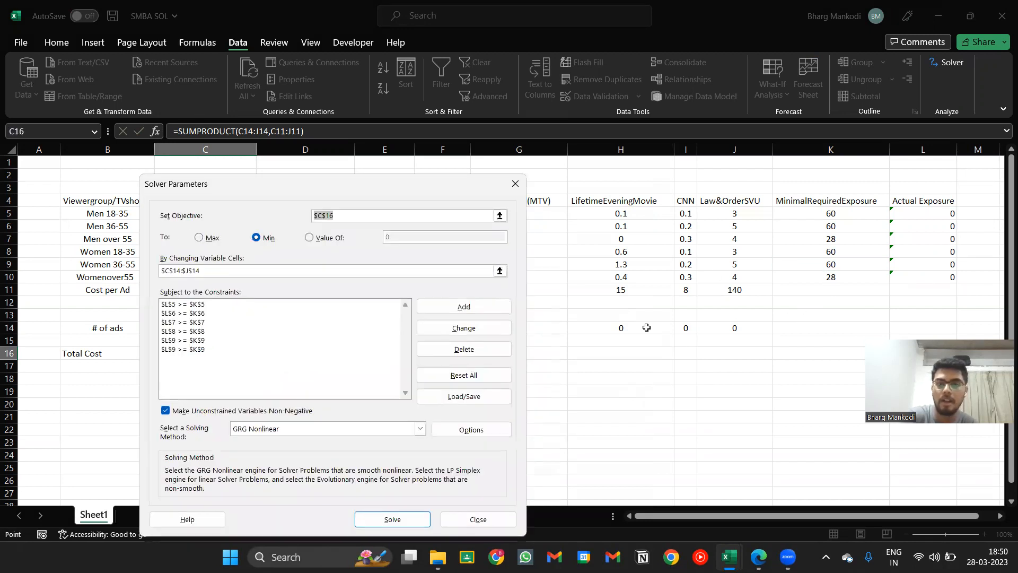
Step: Solve the model with the Simplex LP method, keeping the solution and generating a Sensitivity report
left_click(325, 428)
left_click(326, 449)
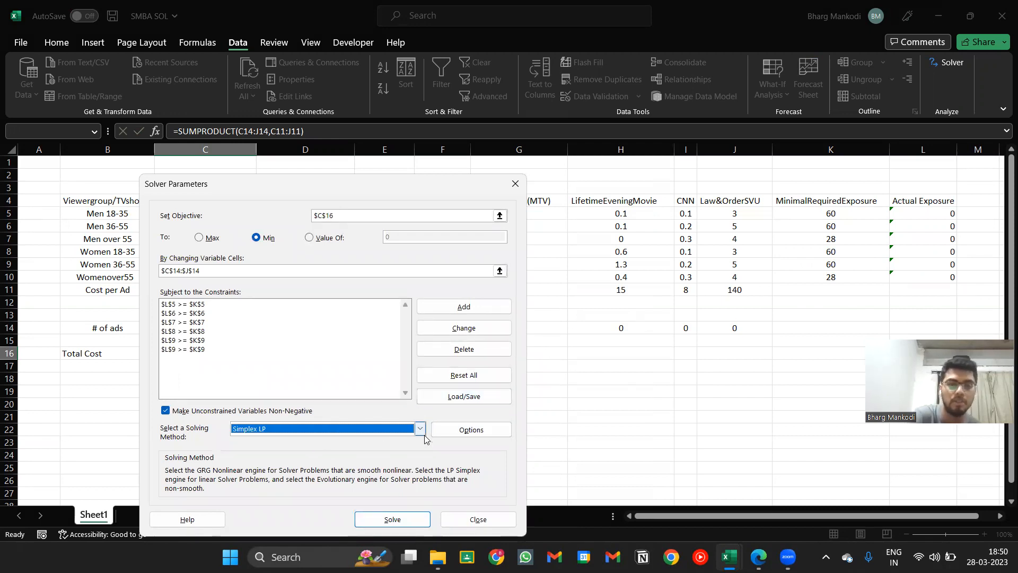
left_click(388, 524)
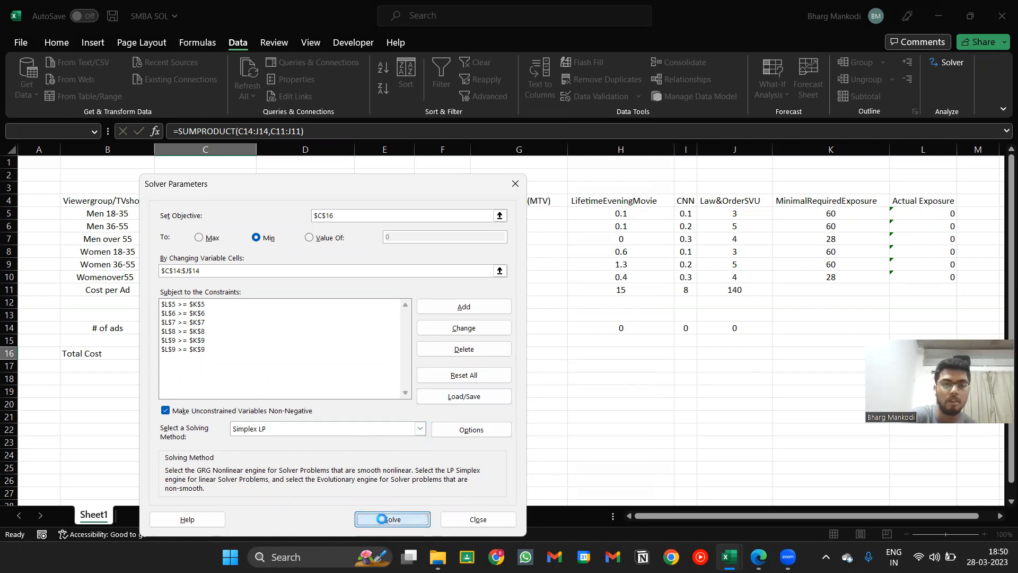
left_click(556, 211)
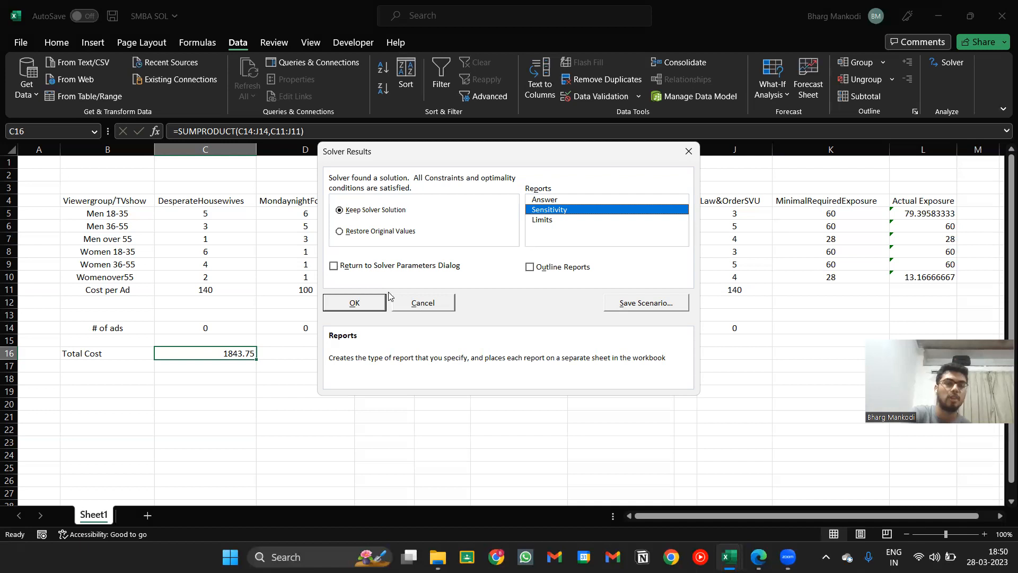
left_click(375, 302)
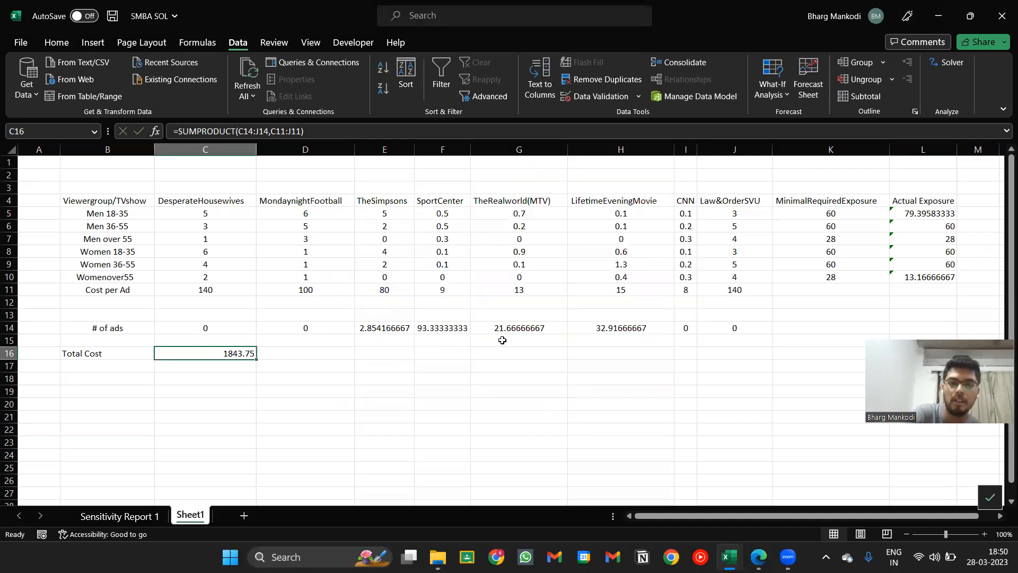
Step: Compare the solved ad counts, total cost and actual exposures with the Q1 Solver sheet in the New Microsoft Excel Worksheet workbook
left_click(844, 294)
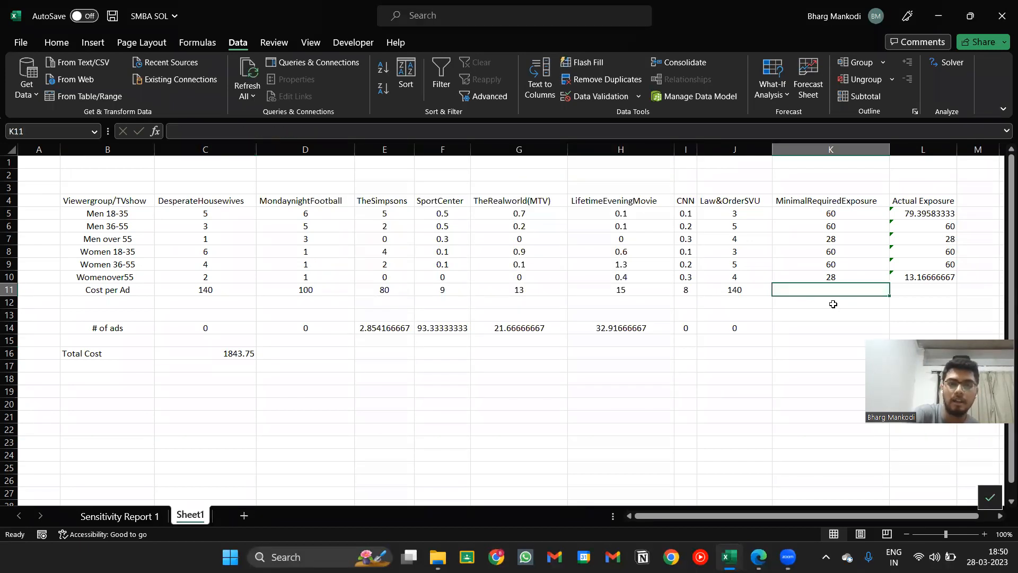
key("Left")
key("Left")
key("Left")
key("alt+Tab")
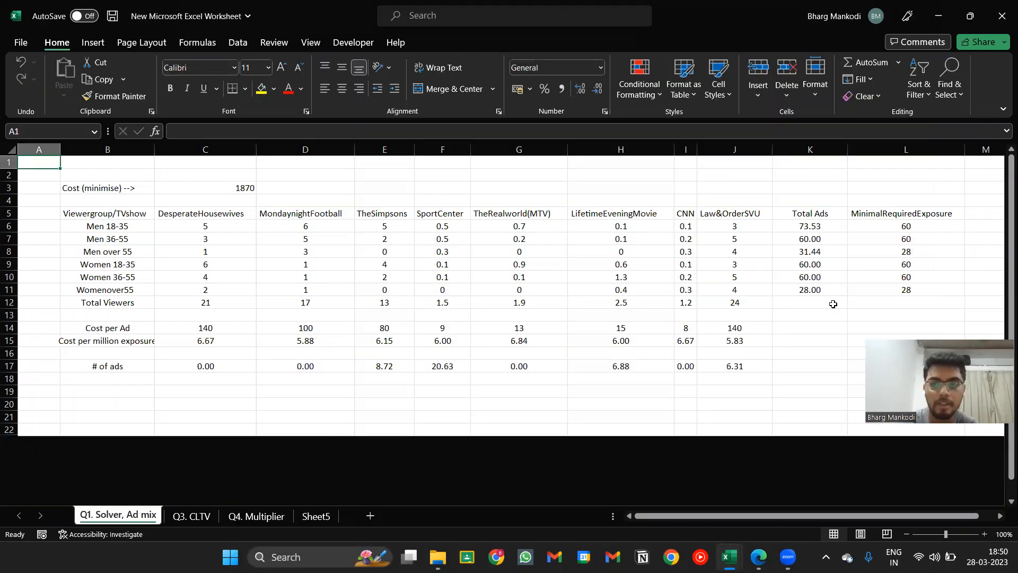
key("alt+Tab")
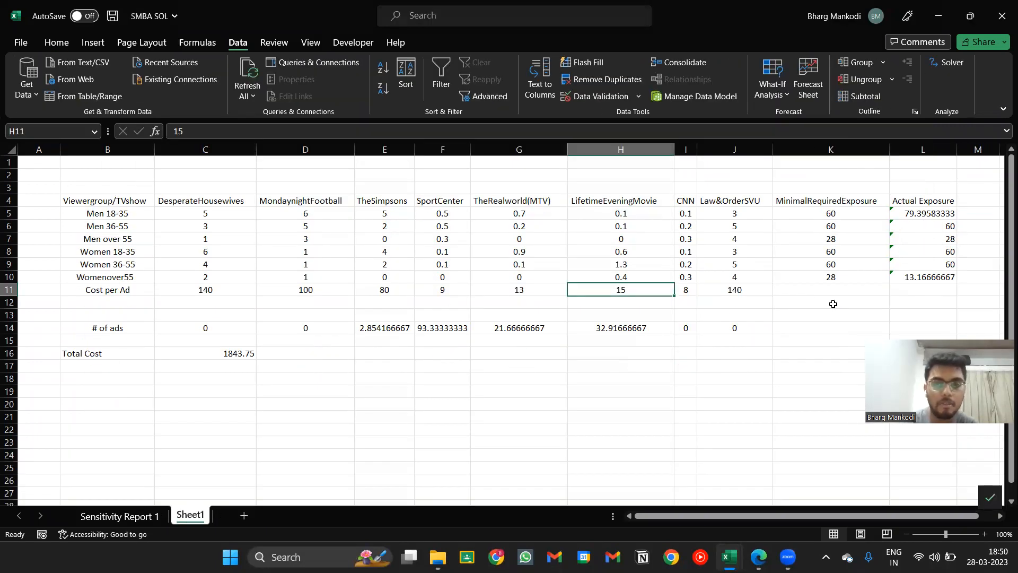
key("Right")
key("Up")
key("Right")
key("Right")
key("Right")
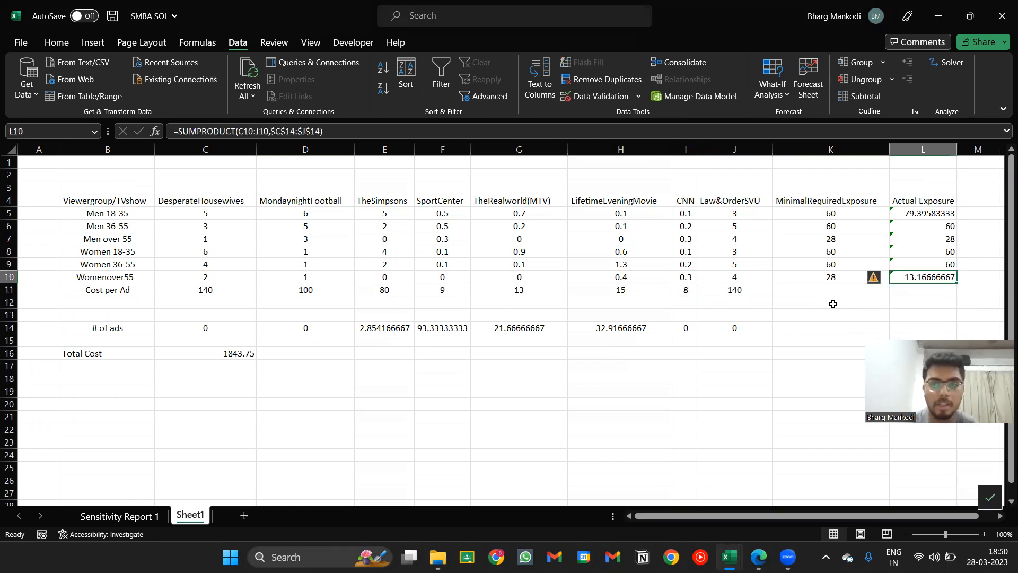
key("Up")
key("Up")
key("Up")
key("Up")
key("Up")
key("alt+Tab")
key("Down")
key("Right")
key("Right")
key("Down")
key("Right")
key("Down")
key("Right")
key("Right")
key("Right")
key("Down")
key("Right")
key("Right")
key("Right")
key("Right")
key("Right")
key("Down")
key("alt+Tab")
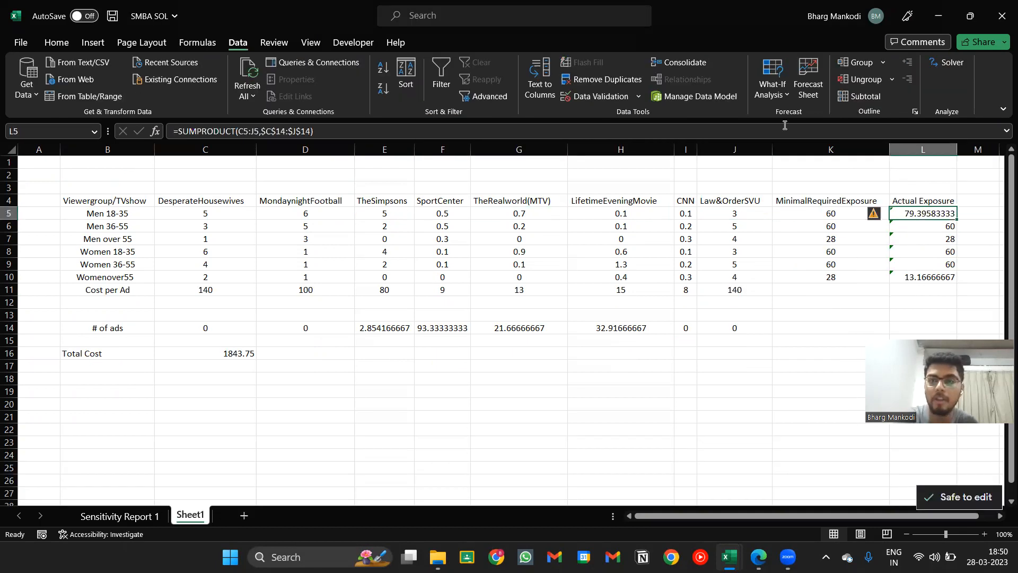
Step: Open the duplicate $L$9 >= $K$9 constraint in Solver for editing
left_click(957, 59)
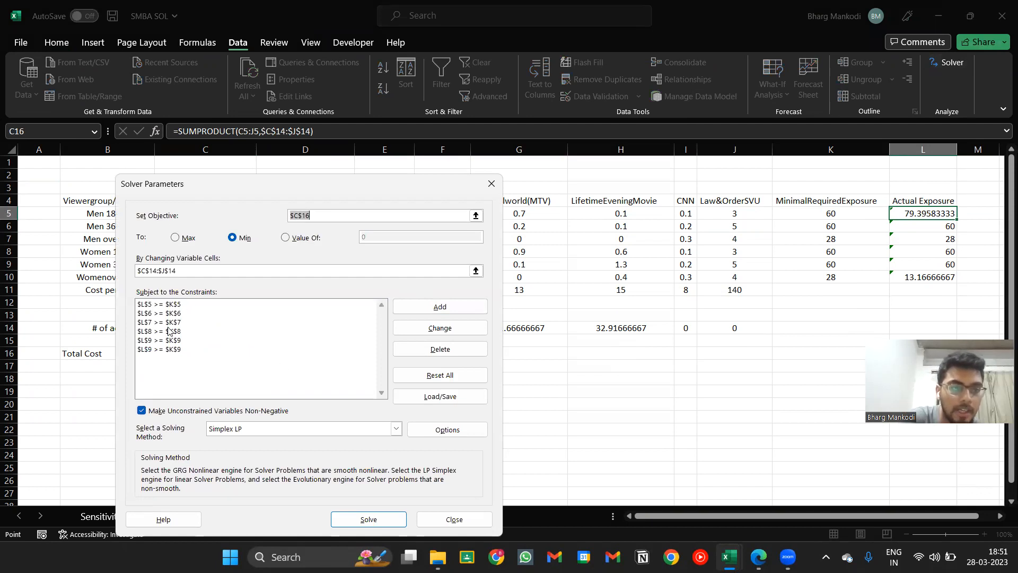
left_click(168, 349)
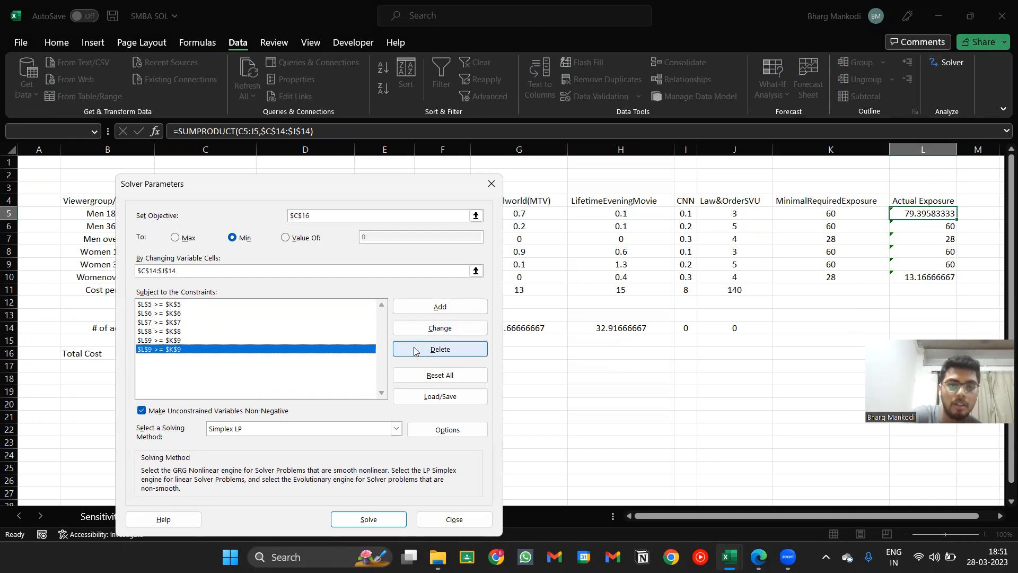
left_click(440, 327)
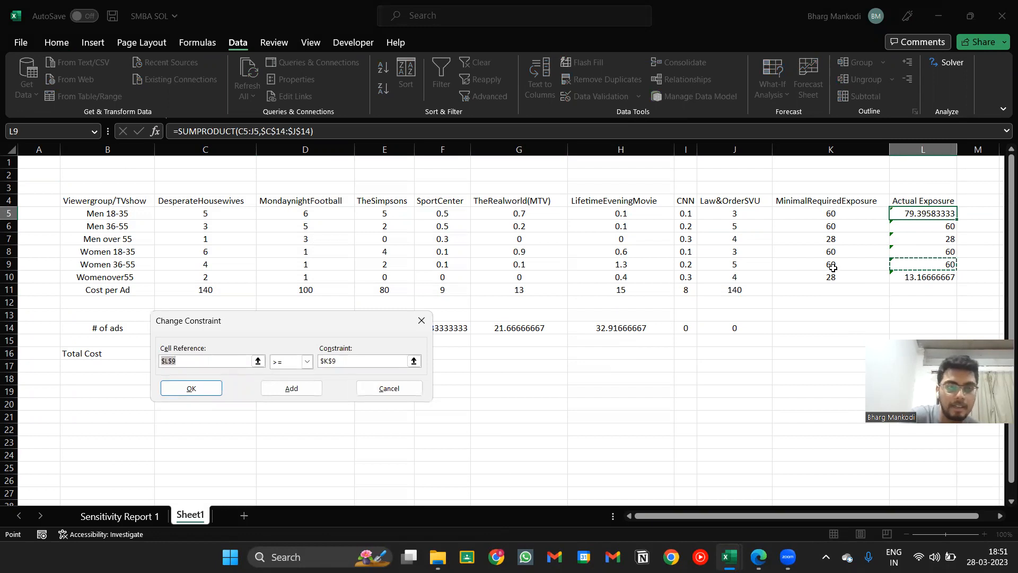
left_click(833, 267)
left_click(812, 280)
left_click(359, 361)
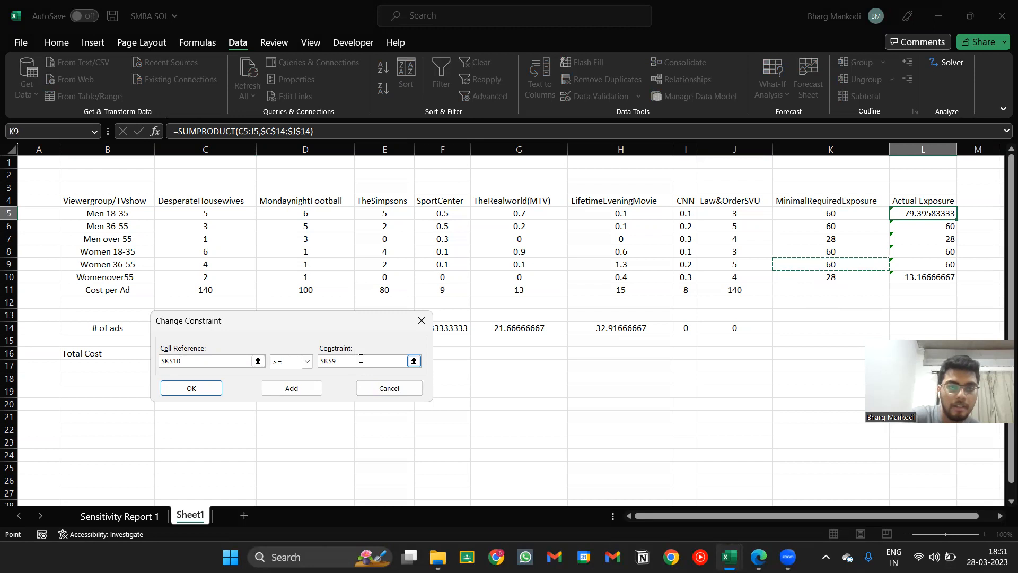
type("+")
left_click(895, 283)
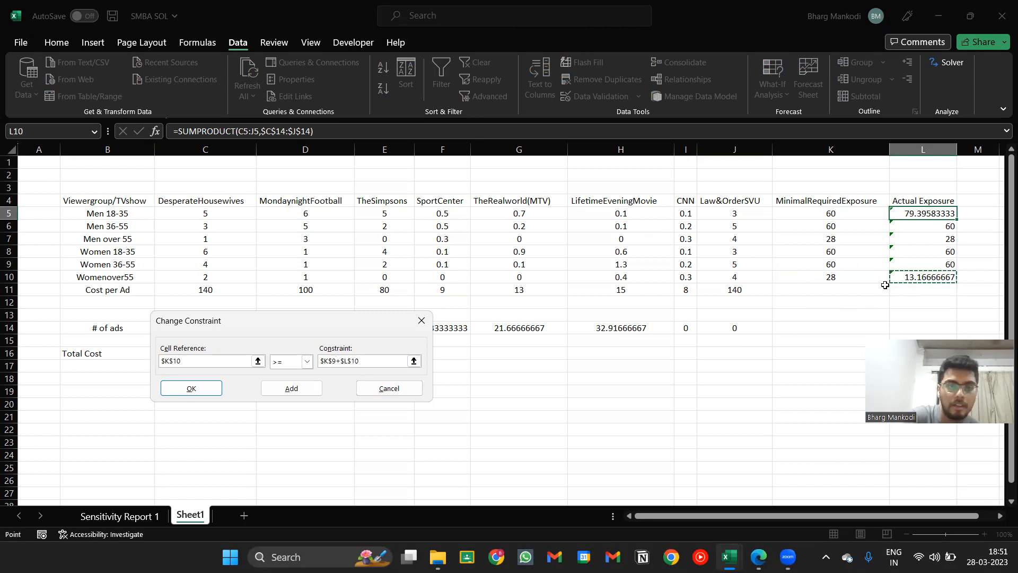
left_click(343, 361)
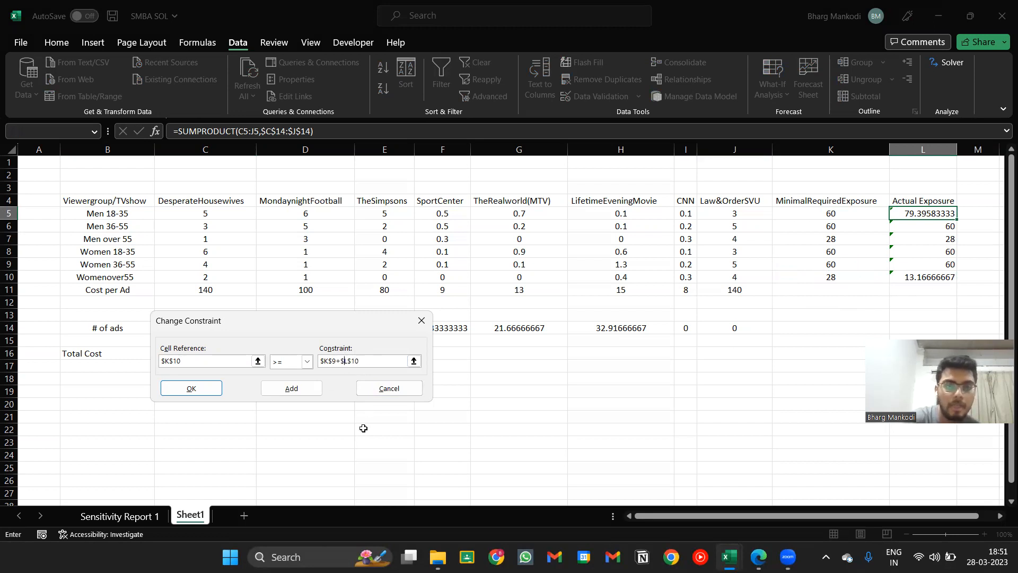
key("BackSpace")
key("BackSpace")
key("BackSpace")
key("BackSpace")
key("BackSpace")
key("BackSpace")
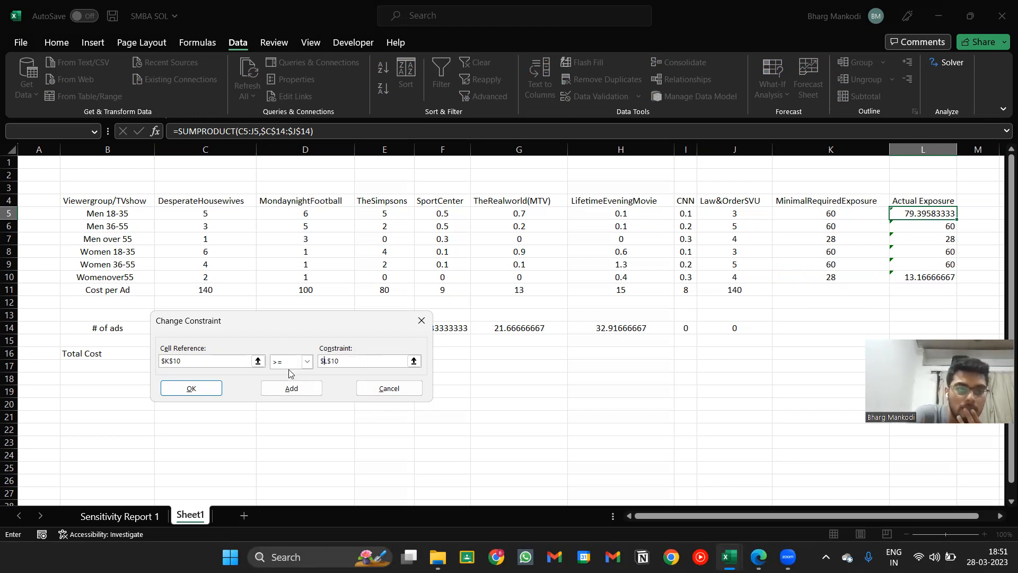
Step: Change the duplicate constraint to $L$10 >= $K$10 for the Women over 55 exposure
left_click(232, 359)
key("BackSpace")
key("BackSpace")
key("BackSpace")
key("BackSpace")
key("BackSpace")
left_click(907, 277)
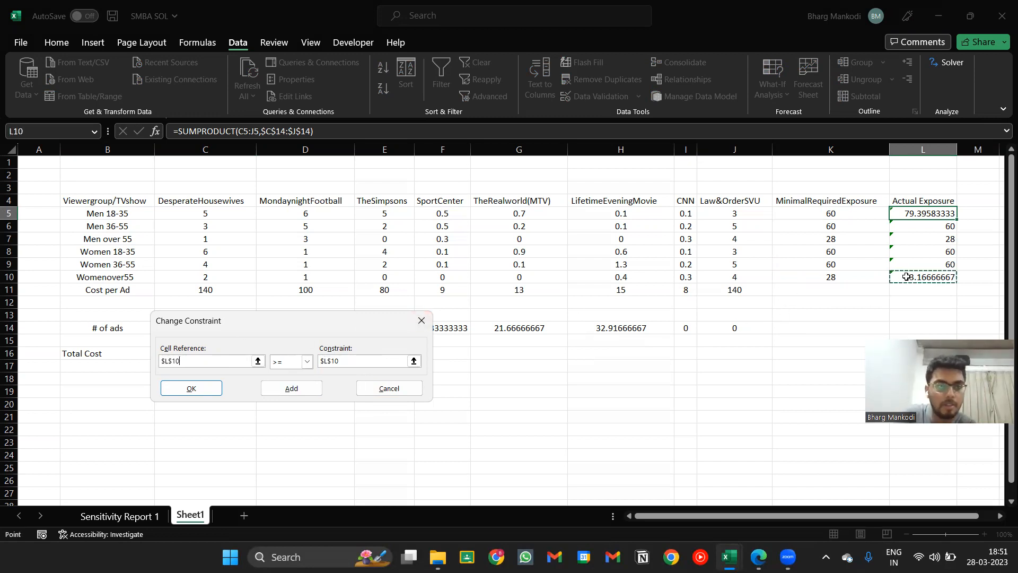
left_click(334, 361)
key("BackSpace")
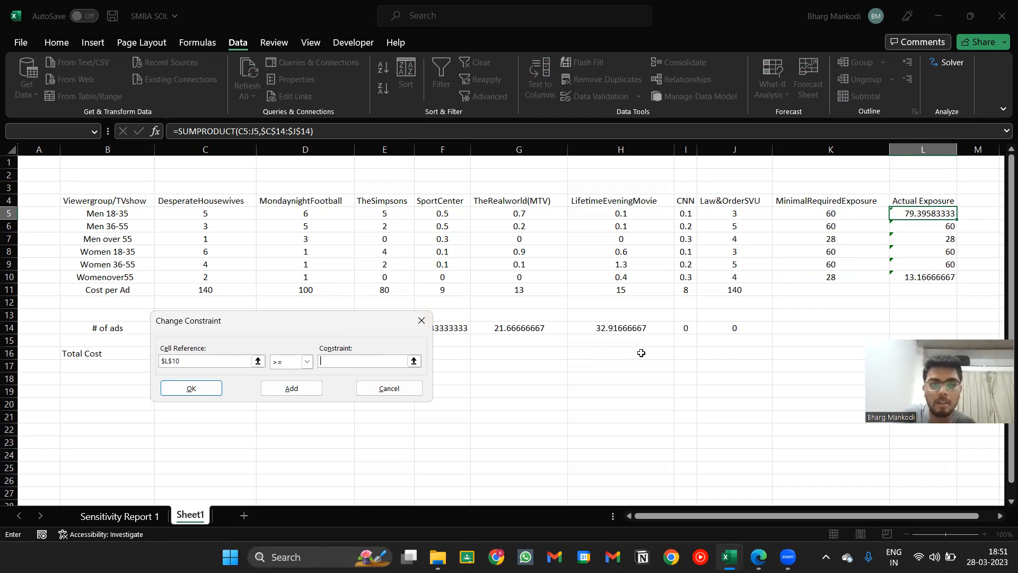
left_click(803, 275)
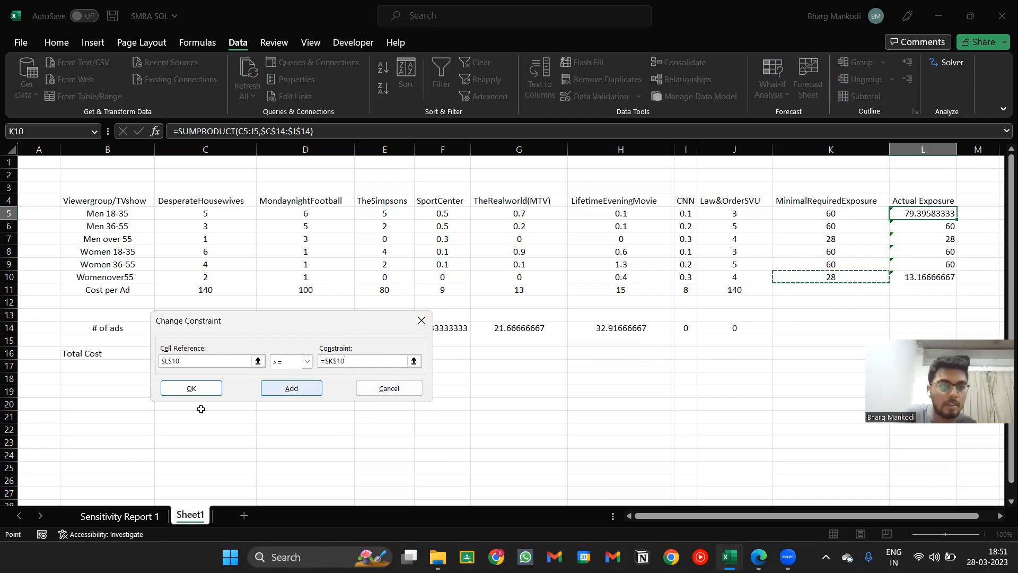
left_click(203, 387)
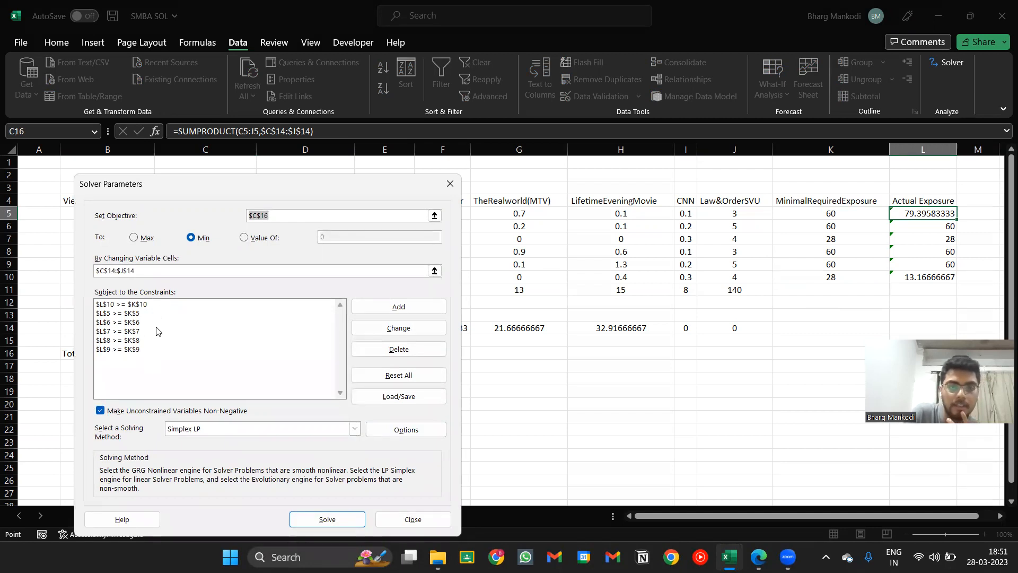
Step: Solve the corrected model, keeping the solution and generating a new Sensitivity report
left_click(310, 520)
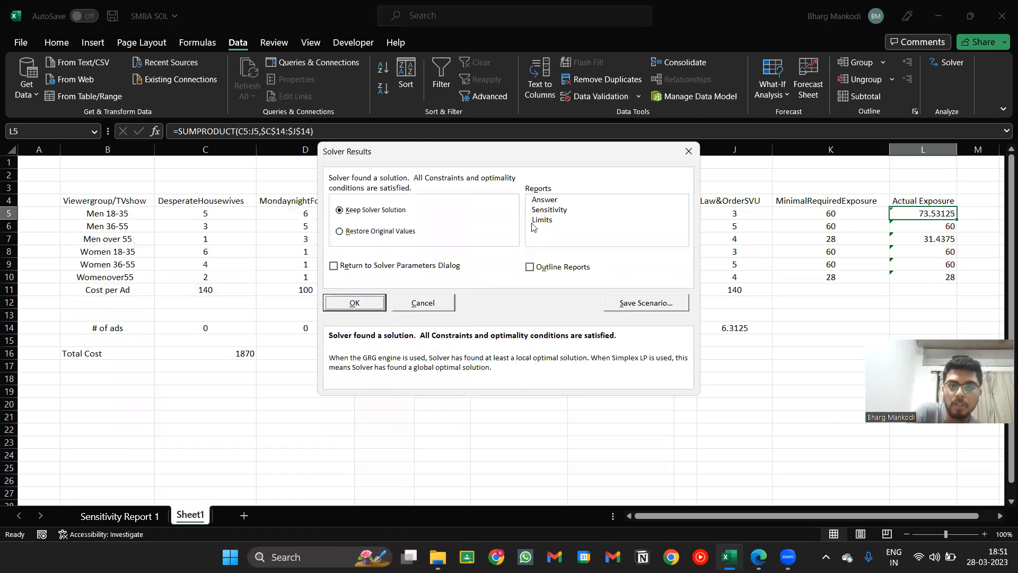
left_click(547, 213)
left_click(345, 301)
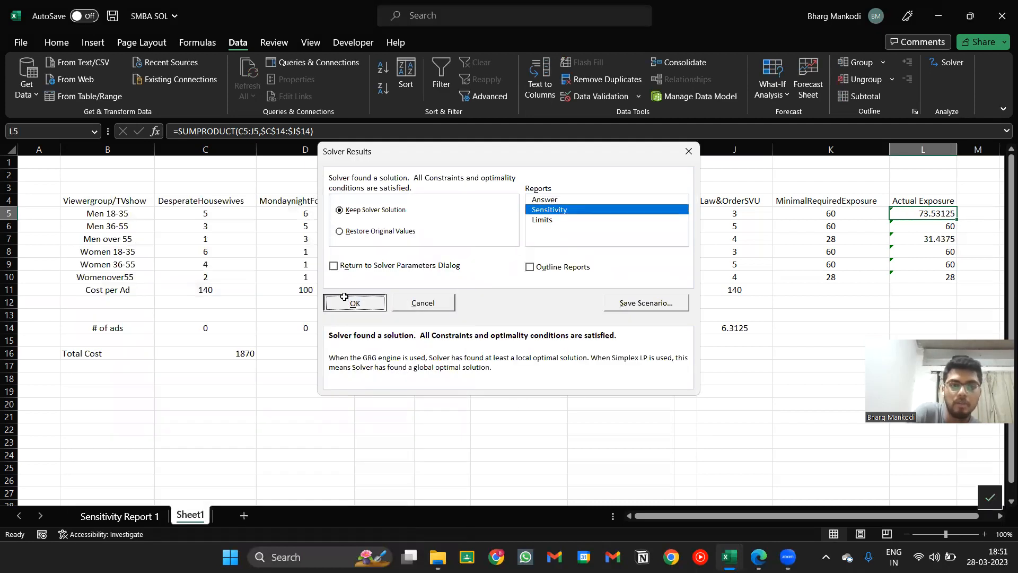
Step: Delete the outdated Sensitivity Report 1 sheet and return to Sheet1
left_click(121, 519)
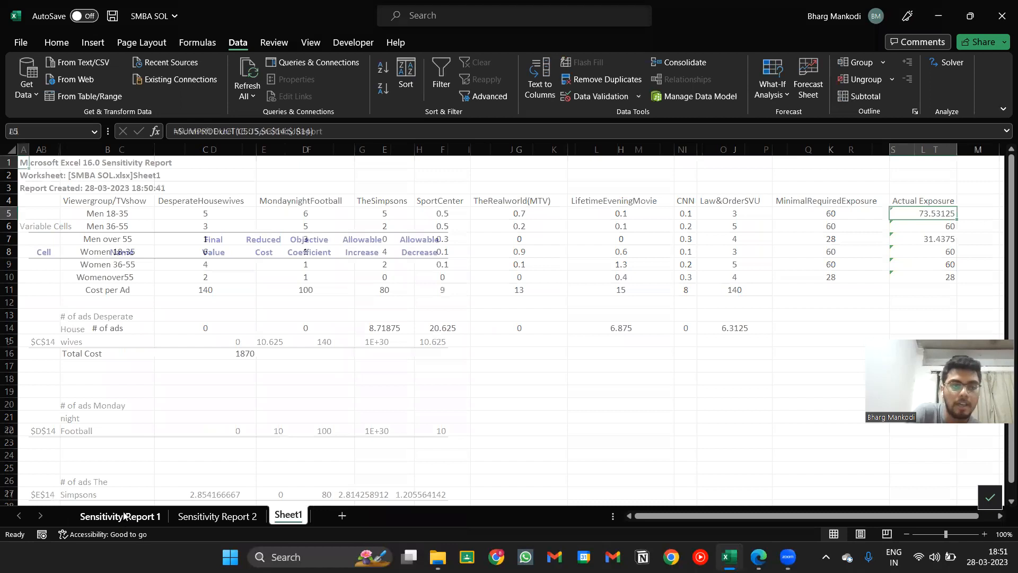
right_click(128, 517)
left_click(155, 349)
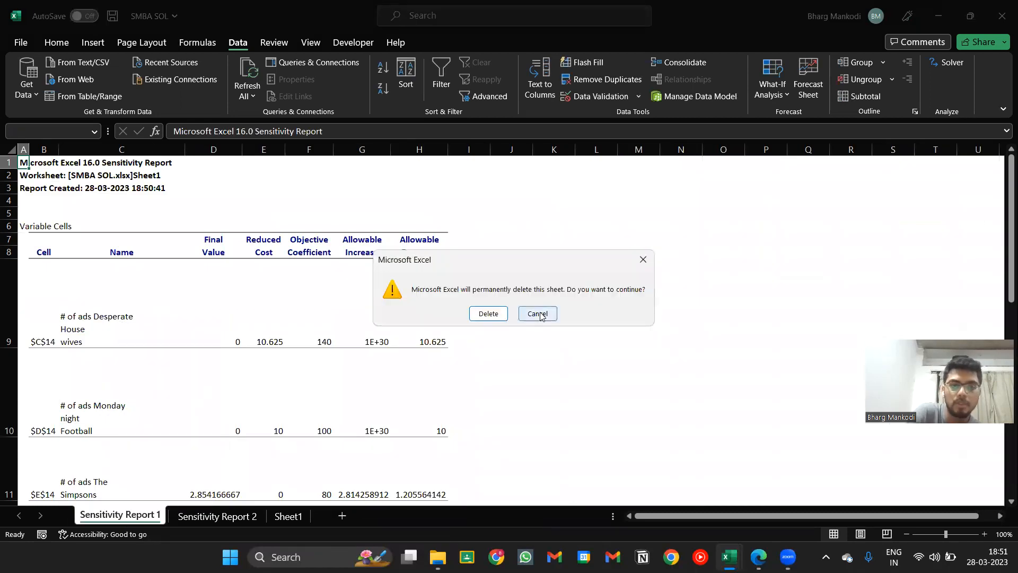
left_click(485, 317)
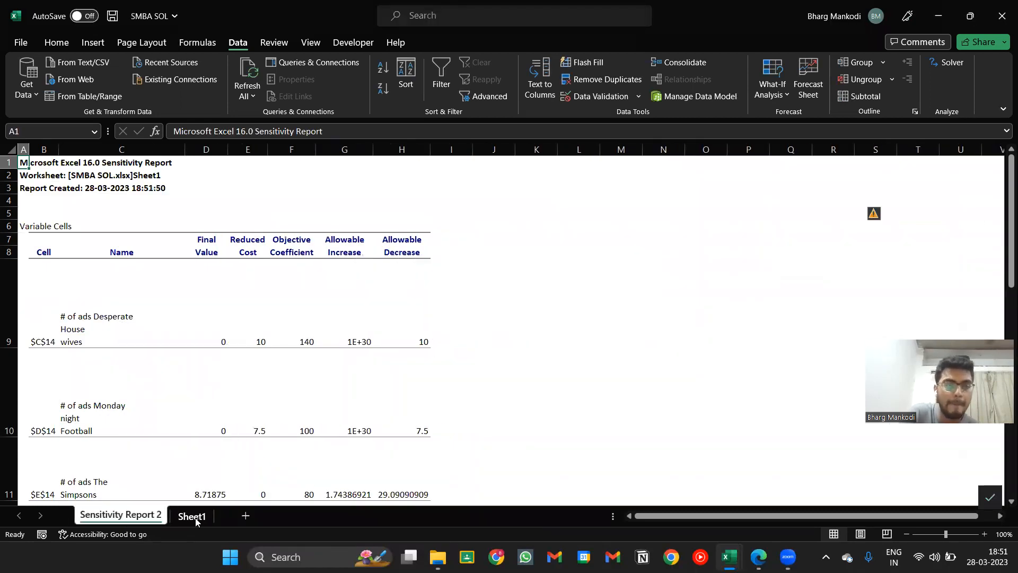
left_click(192, 517)
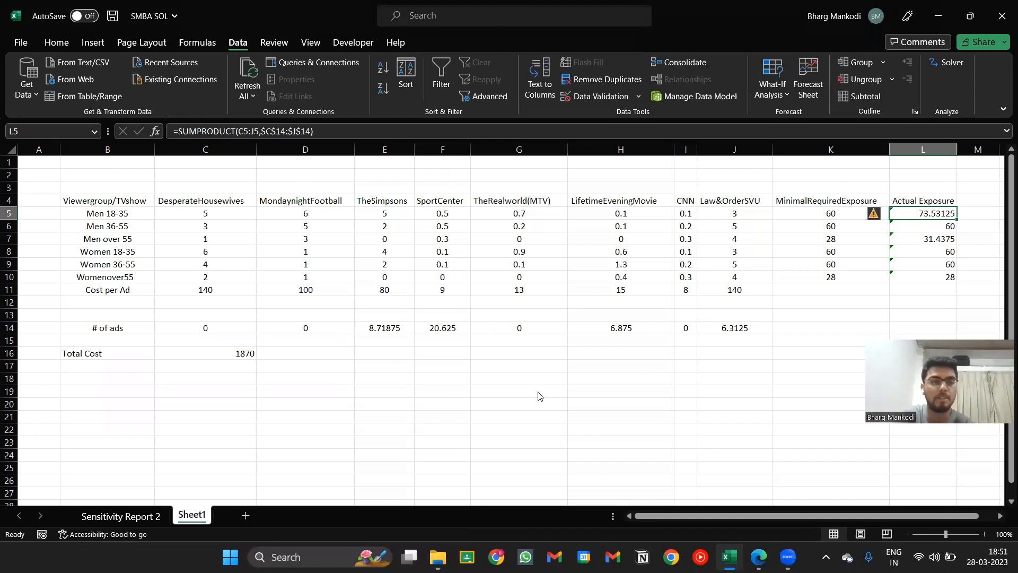
Step: Examine the required exposures, the cost per ad and the number of ads for each TV show on Sheet1
key("alt+Tab")
key("alt+Tab")
key("Left")
key("Left")
key("Left")
key("Left")
key("Left")
key("Left")
key("Left")
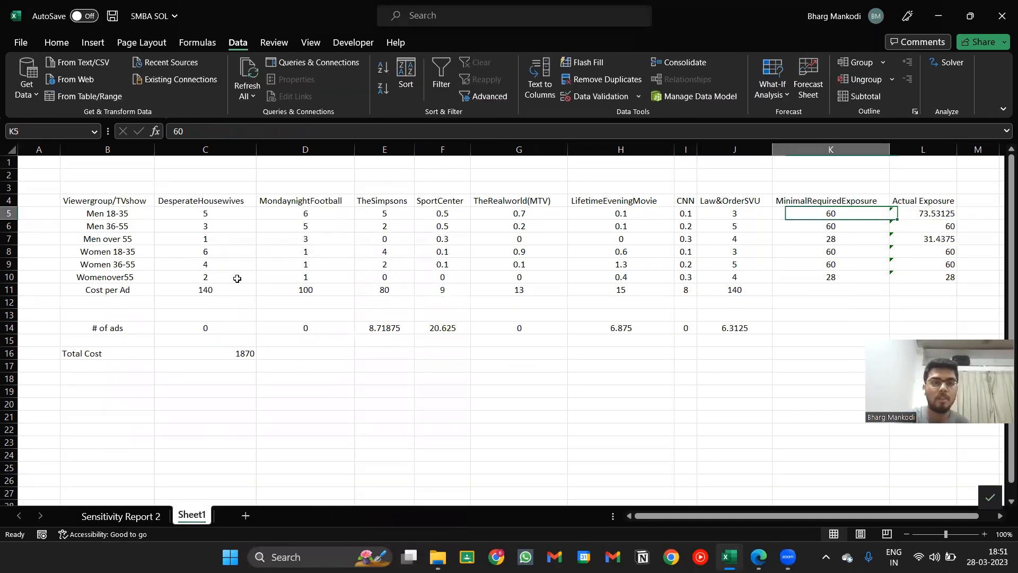
key("Down")
key("Down")
key("Down")
key("Down")
key("Down")
key("Down")
key("Down")
key("Down")
key("Down")
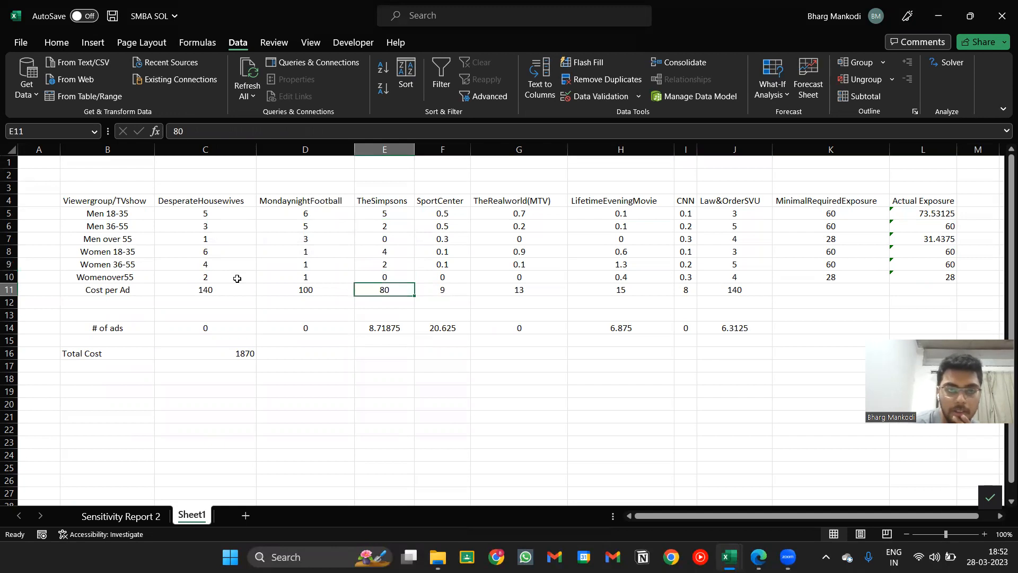
key("Left")
key("Left")
key("Right")
key("Right")
key("Right")
key("Right")
key("Left")
key("Left")
key("Left")
key("Left")
key("Right")
key("Right")
key("Right")
key("Right")
key("Right")
key("Right")
key("Left")
key("Left")
key("Left")
key("Left")
key("shift+Right")
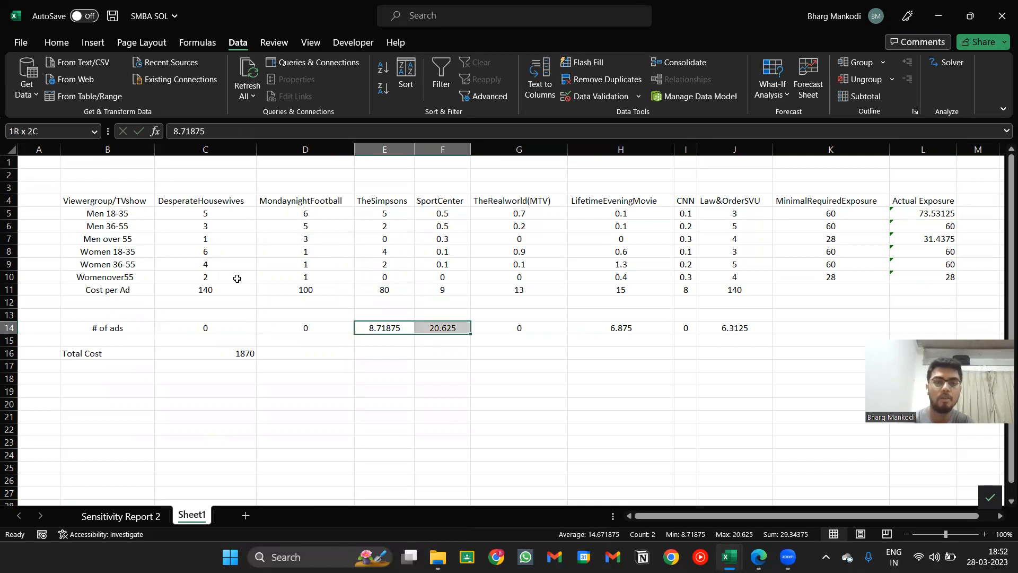
key("shift+Right")
key("shift+Right")
Step: Compare the solved number of ads with the reference workbook's Q1 sheet and check the total cost formula in C16
key("alt+Tab")
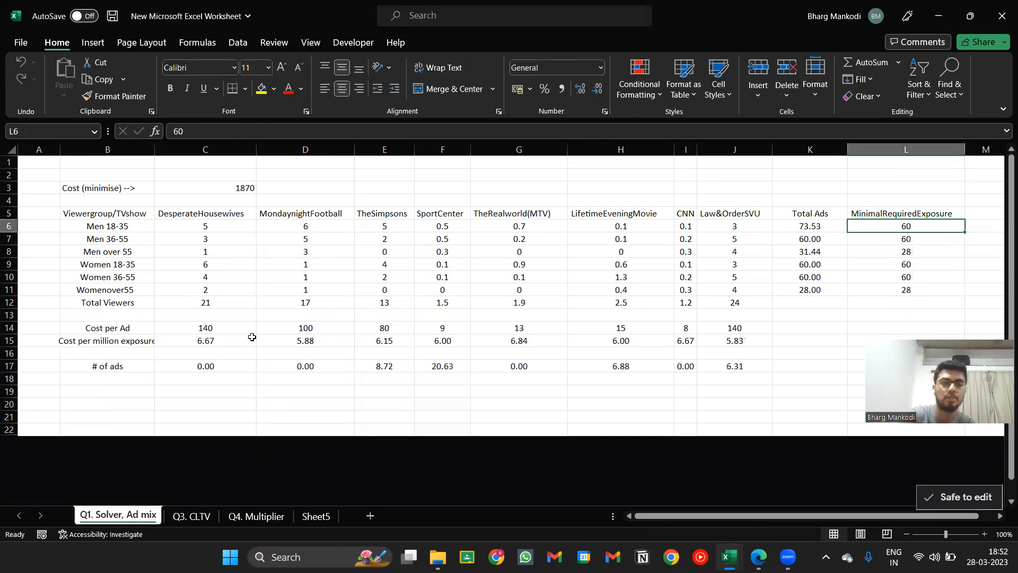
left_click(234, 372)
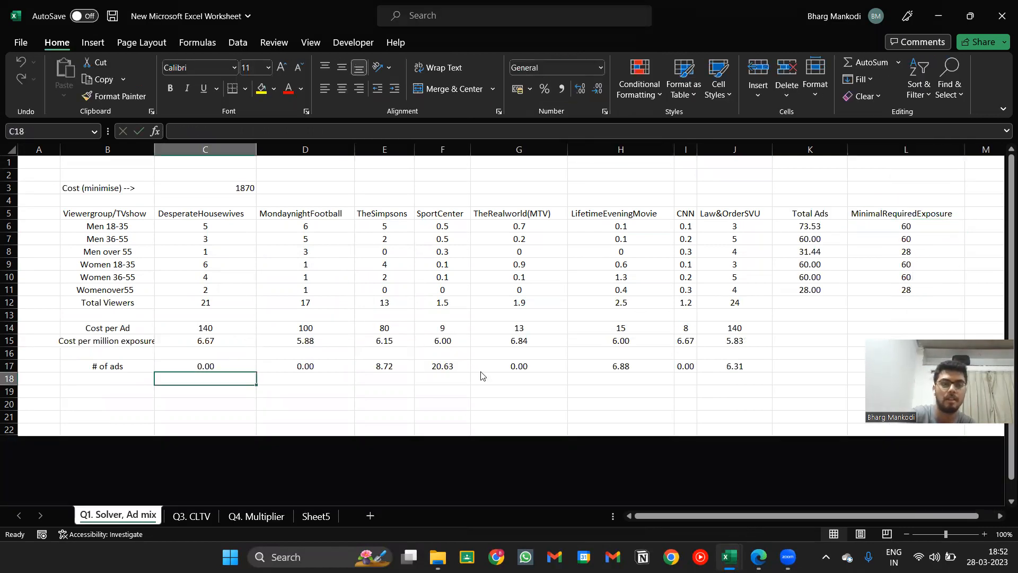
key("alt+Tab")
left_click(709, 329)
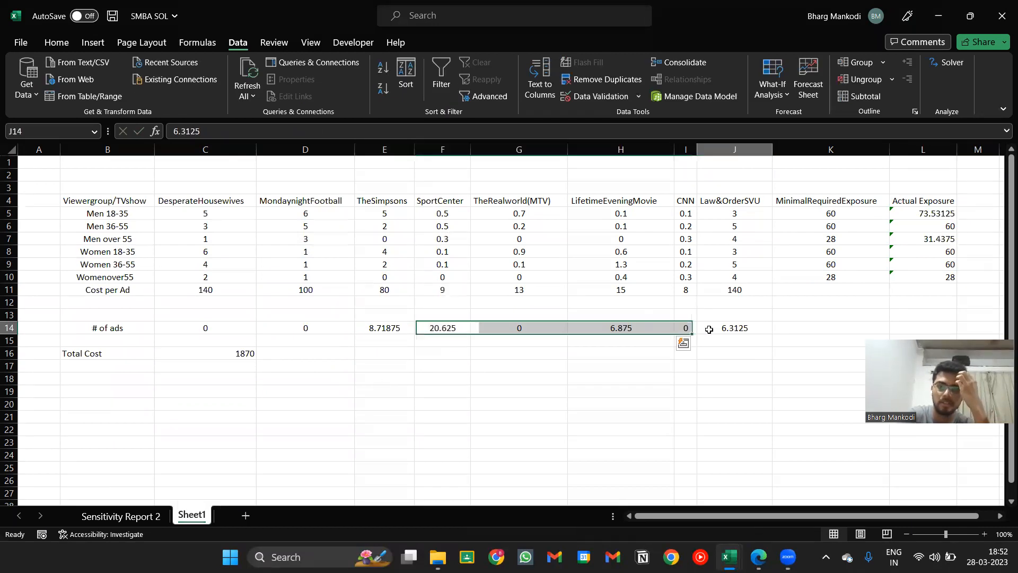
left_click(246, 354)
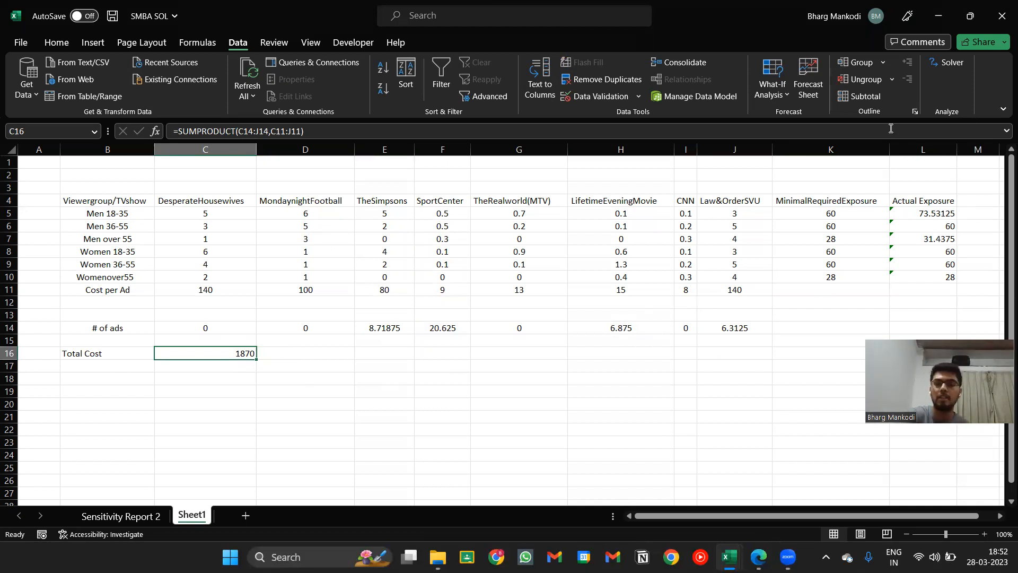
Step: Review the Solver objective, variable cells and exposure constraints, leaving the model unsolved
left_click(866, 144)
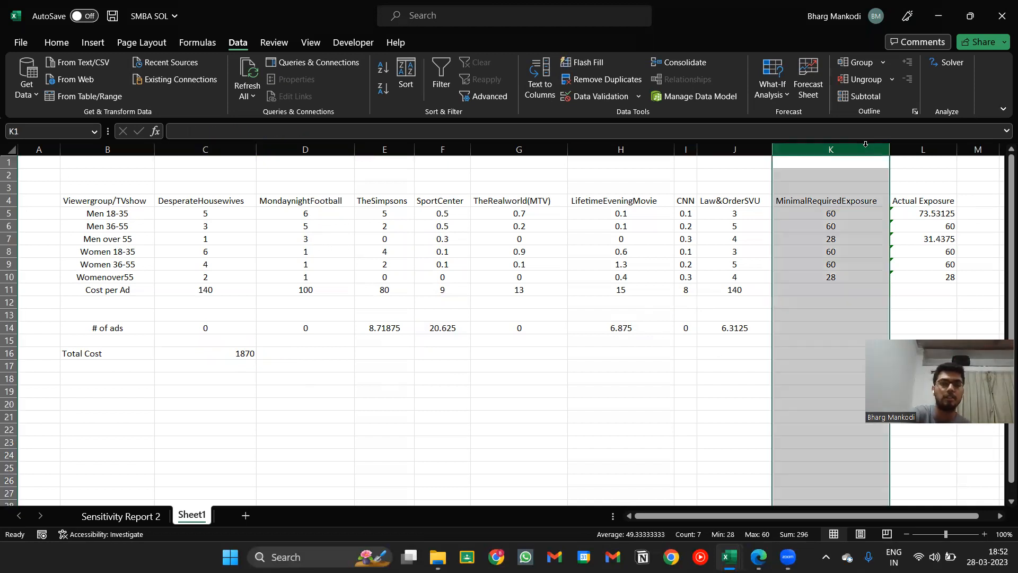
left_click(873, 183)
left_click(944, 62)
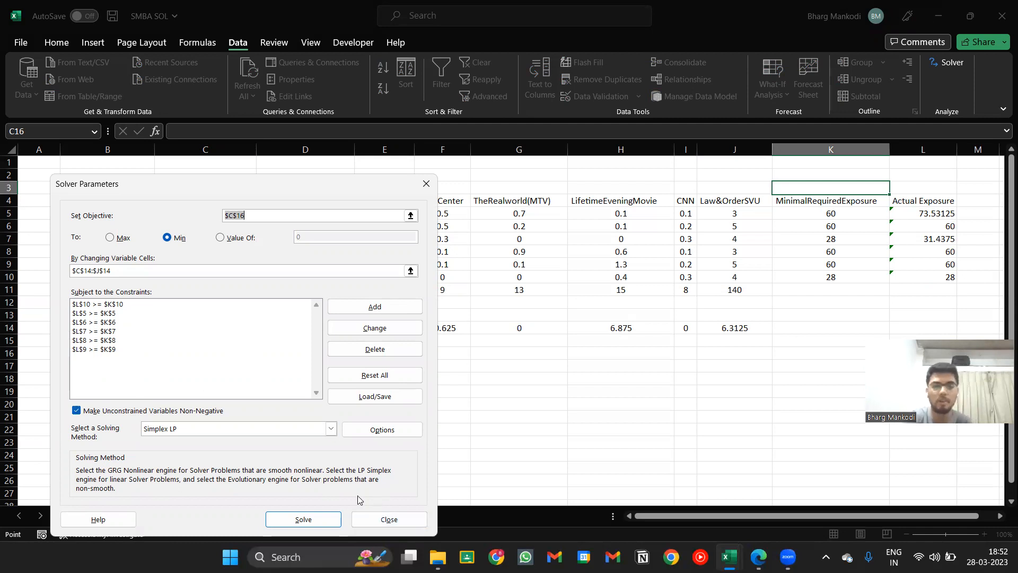
left_click(372, 520)
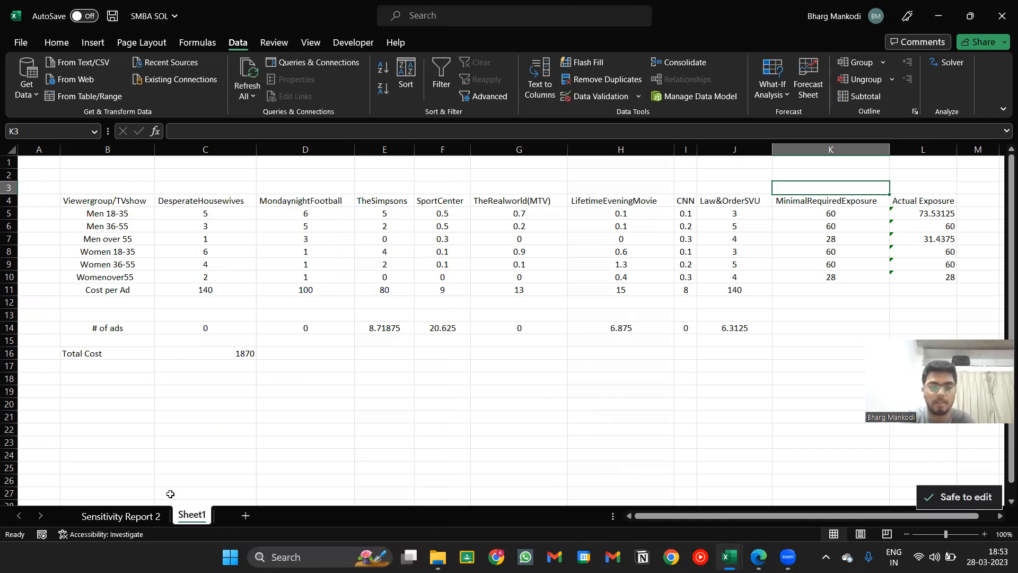
Step: Review the variable cells table on the Sensitivity Report 2 sheet, clearing any stray text from the blank cells
left_click(120, 516)
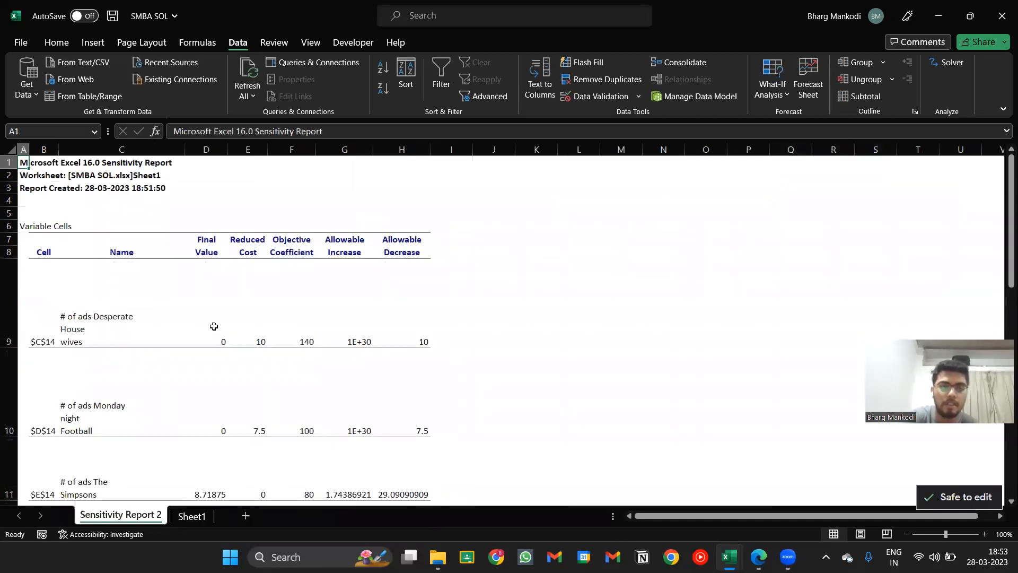
left_click(506, 264)
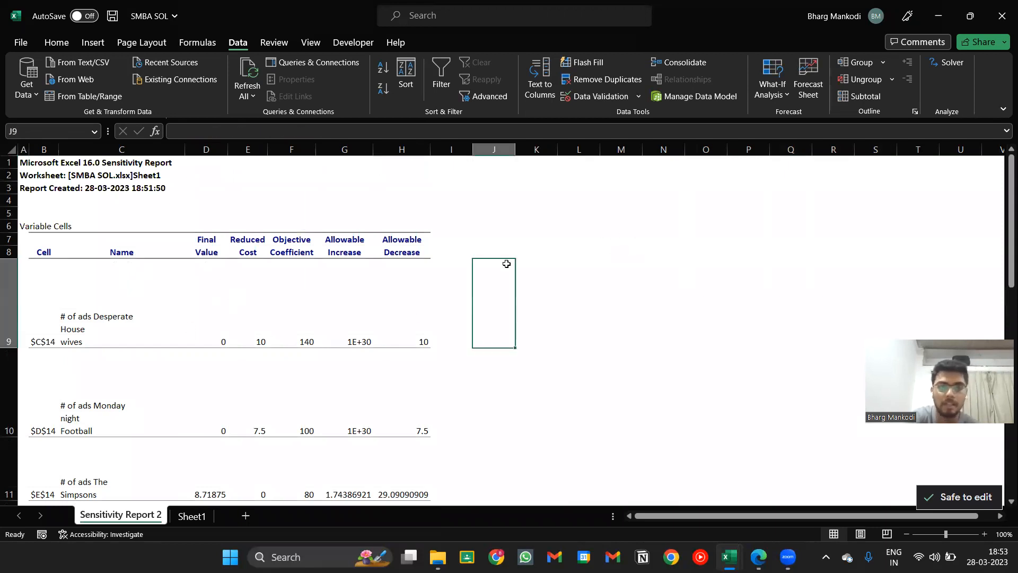
type("dvnnnf")
key("Return")
key("Up")
key("Delete")
key("ctrl+Home")
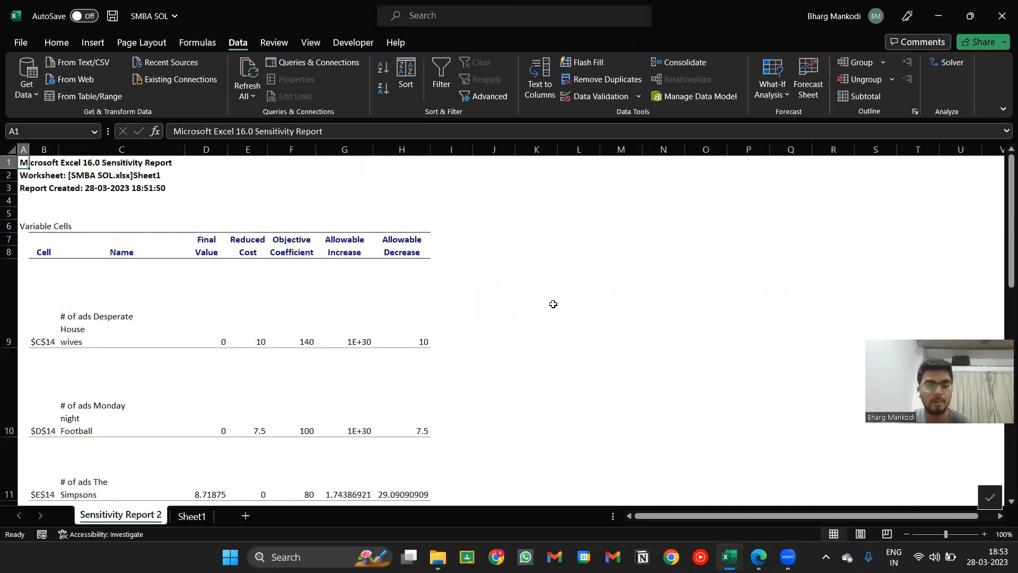
Step: Add a new worksheet, rename Sheet1 to Q1 and return to the new blank sheet
key("ctrl+Page_Down")
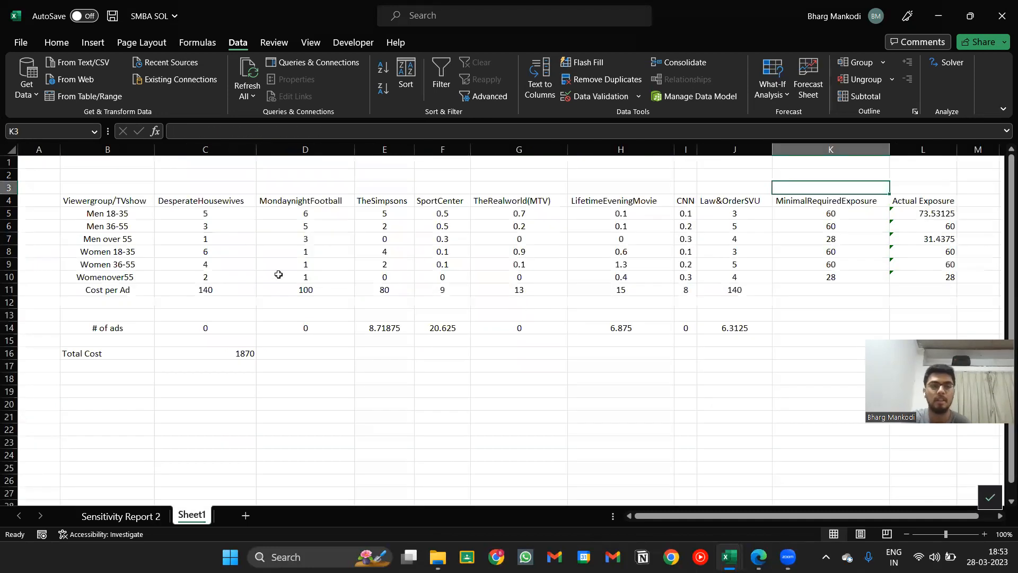
left_click(246, 515)
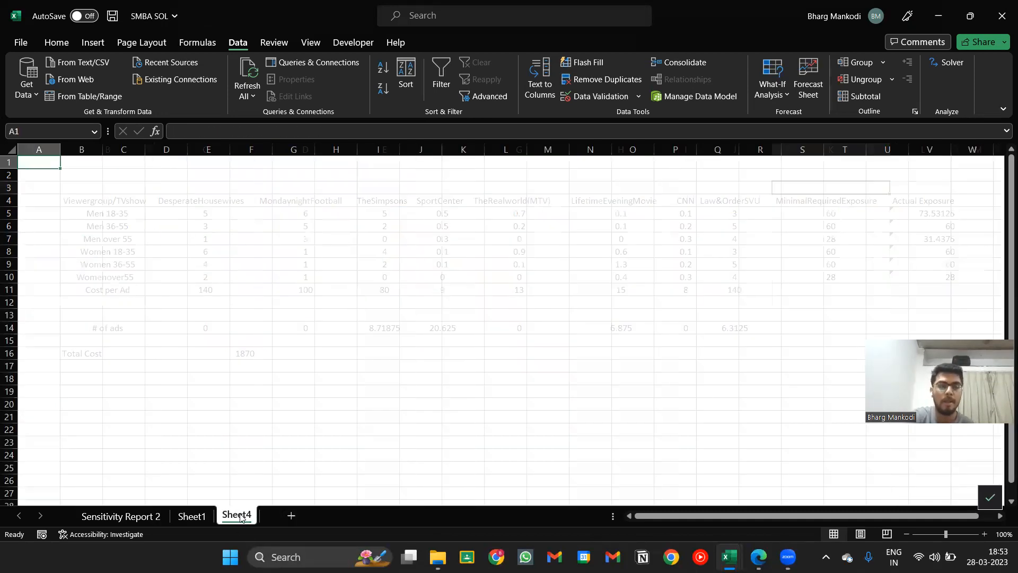
double_click(204, 513)
type("Q1")
key("Return")
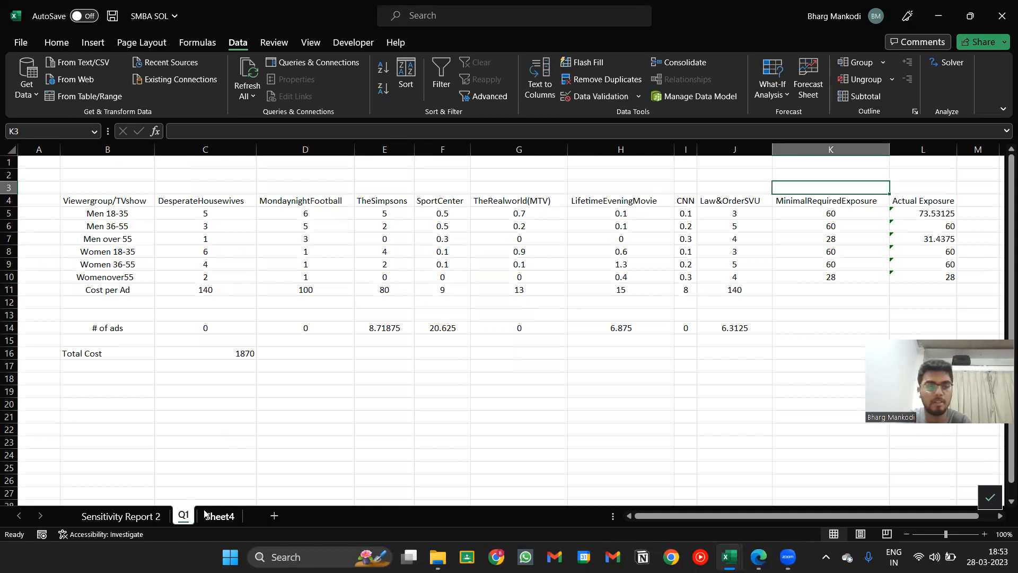
left_click(206, 515)
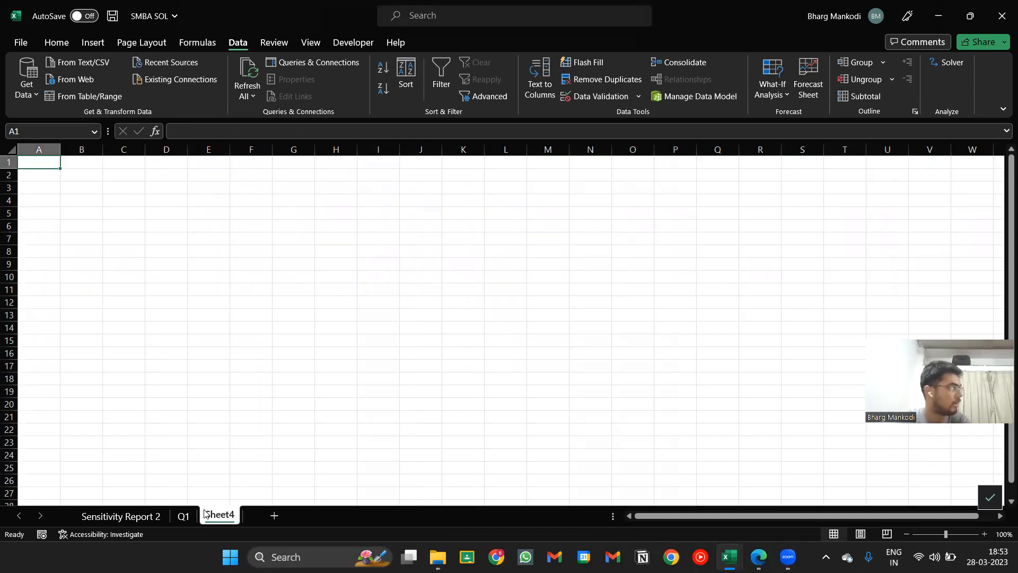
Step: Check the reference workbook's Q3. CLTV sheet and read the Q3 customer lifetime value question in the exam PDF
key("alt+Tab")
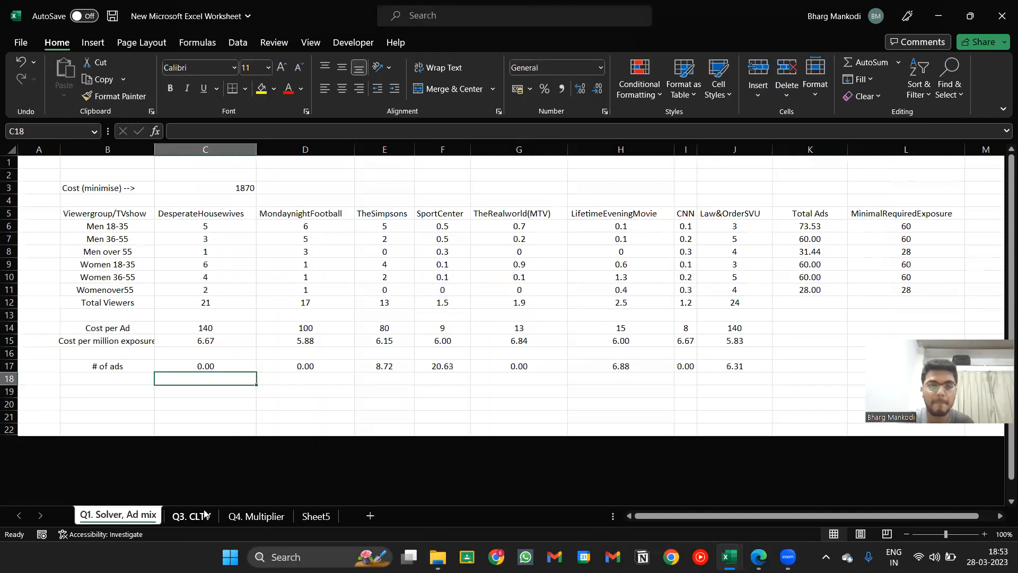
left_click(207, 513)
key("alt+Tab")
key("alt+Tab")
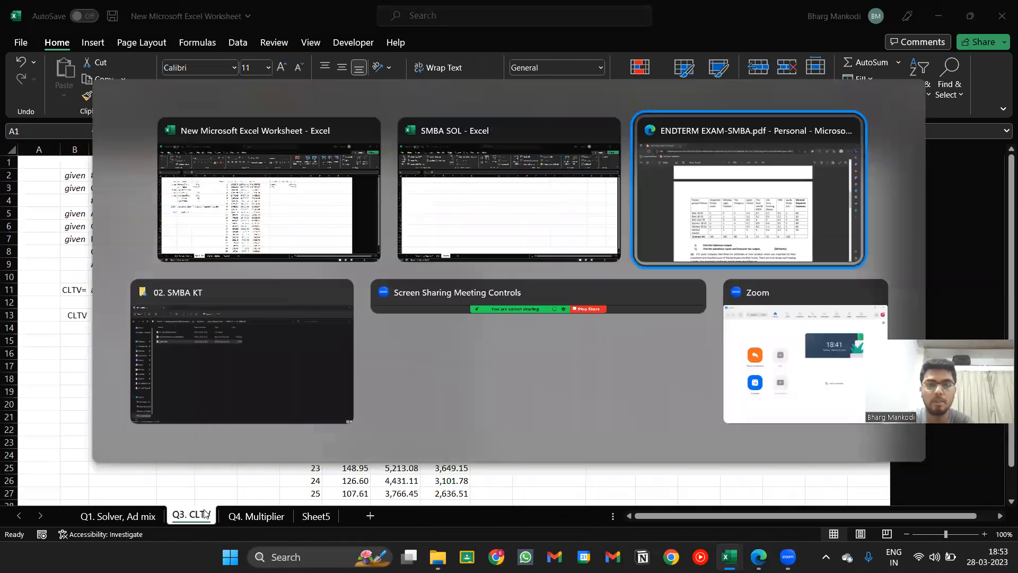
scroll(205, 513, "up", 10)
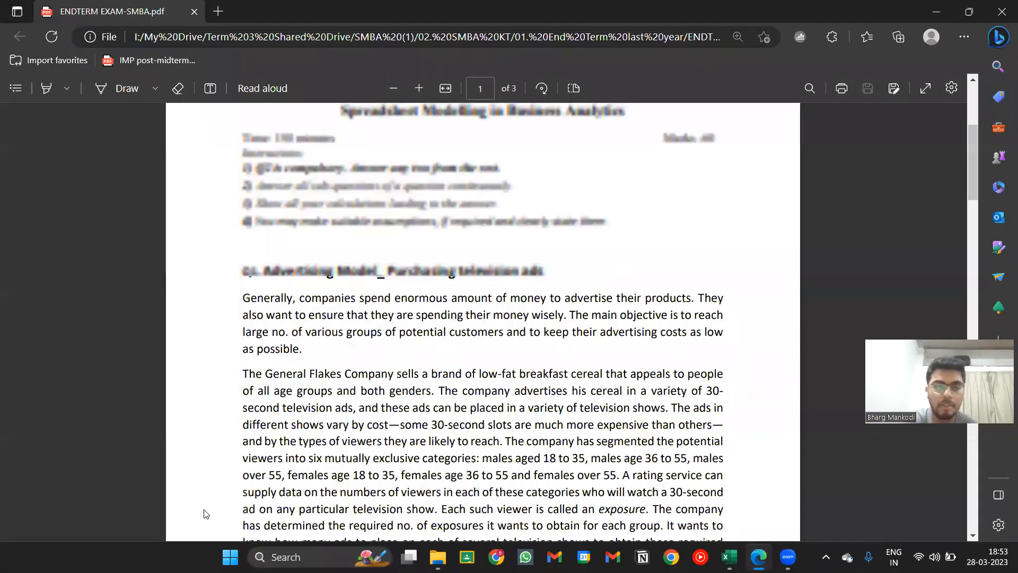
scroll(206, 513, "down", 15)
scroll(309, 410, "up", 2)
scroll(309, 410, "down", 7)
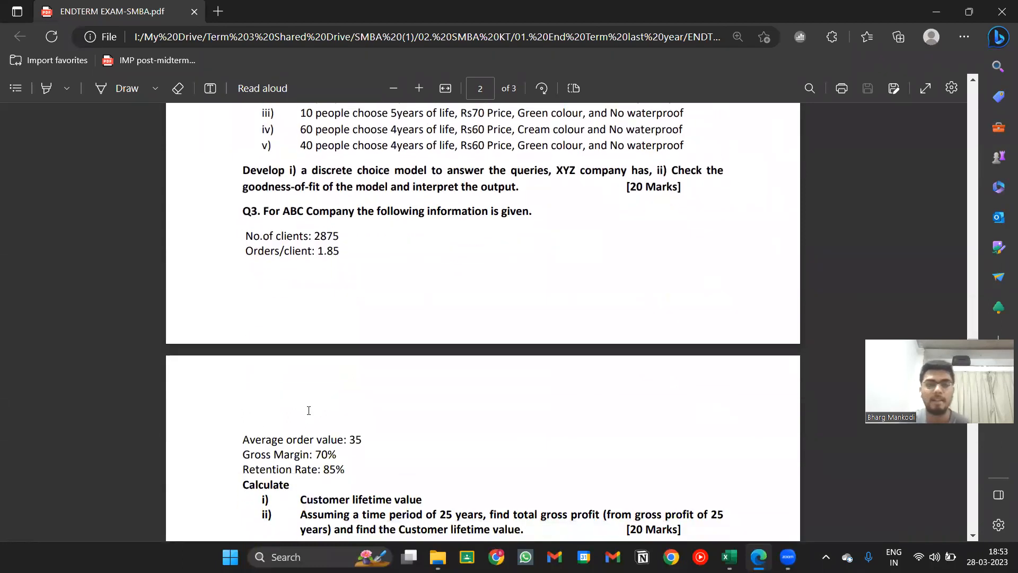
scroll(309, 410, "down", 2)
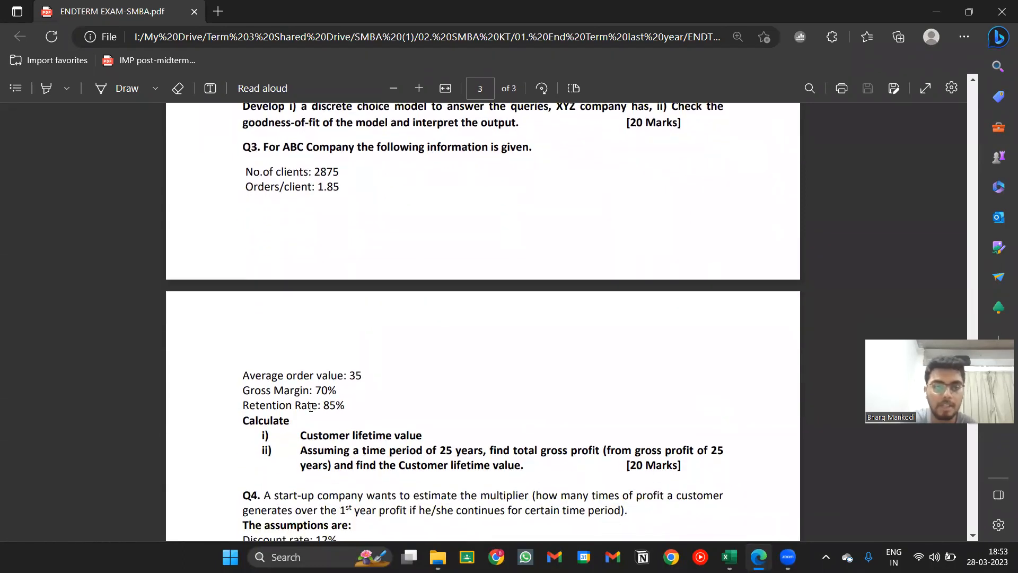
scroll(311, 407, "up", 1)
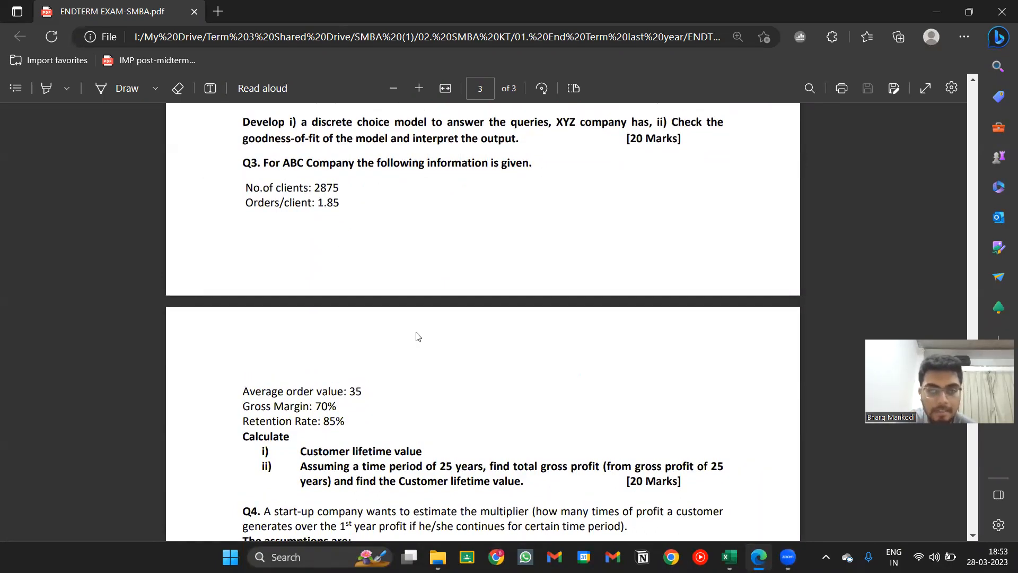
scroll(417, 336, "down", 1)
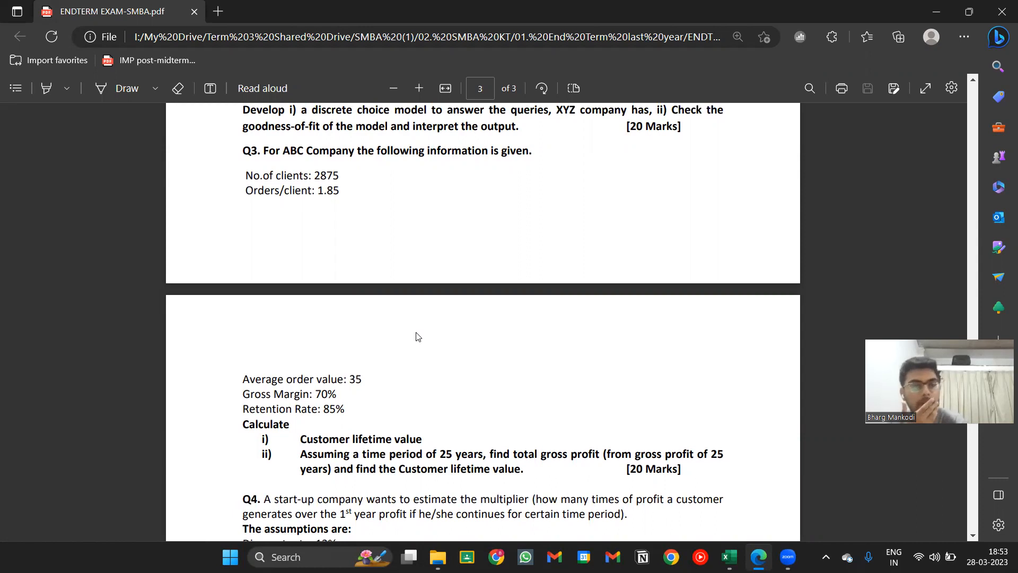
Step: Switch back to the SMBA SOL workbook in Excel and put an italic, right-aligned "given" label in B2 of Sheet4
key("alt+Tab")
key("alt+Tab")
type("given")
key("Return")
key("Up")
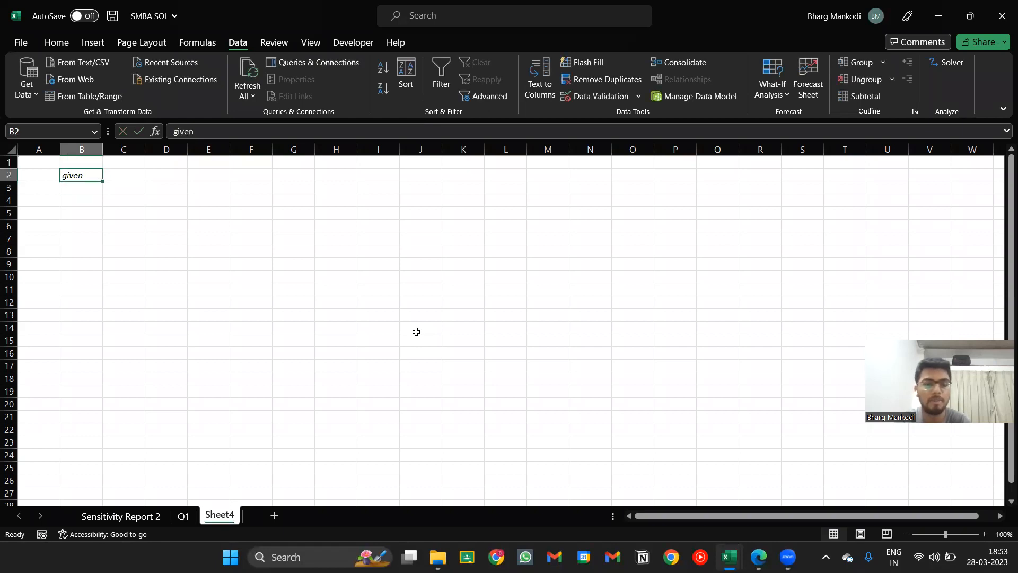
key("alt")
key("a")
key("r")
key("Escape")
key("alt")
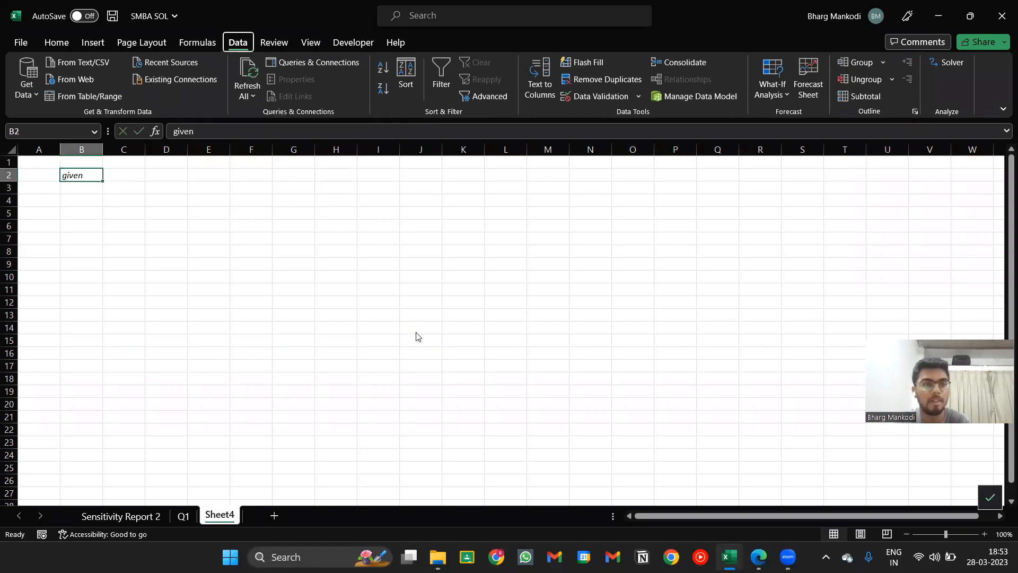
key("h")
key("a")
key("r")
key("Right")
Step: Label C2 "# of Clients" and enter 2875 in D2, as given in exam question Q3
key("alt+Tab")
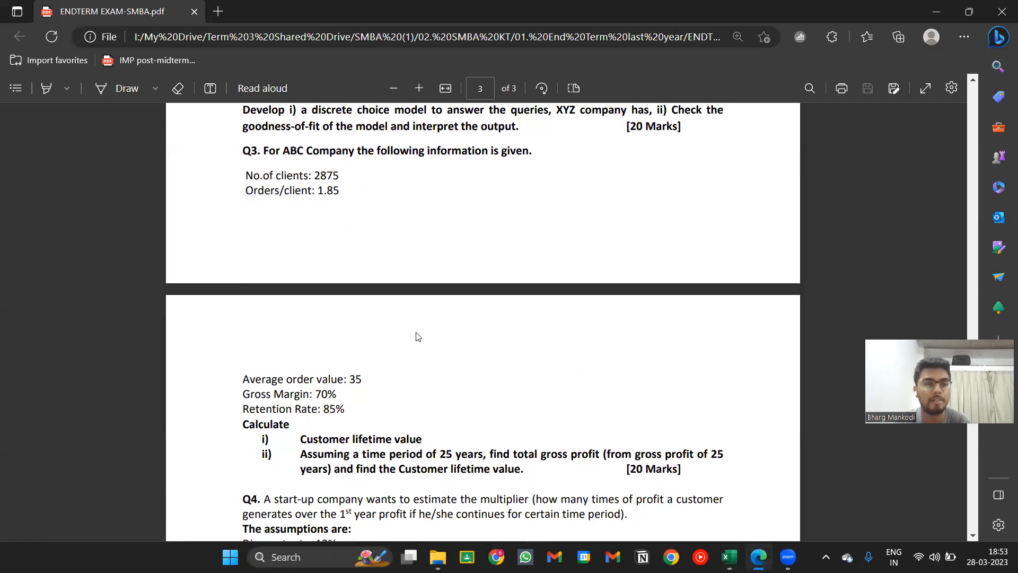
key("alt+Tab")
type("# of Clients")
key("Return")
key("alt+Tab")
key("alt+Tab")
type("2875")
key("Return")
key("Left")
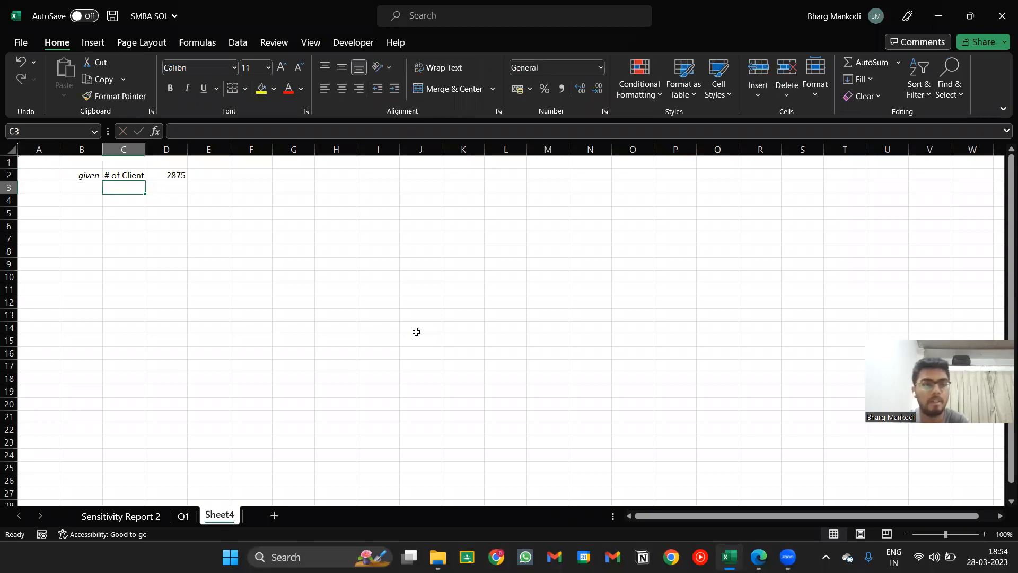
Step: Label C3 "orders/clients" and enter the exam's value of 1.85 in D3
key("alt+Tab")
key("alt+Tab")
type("orde")
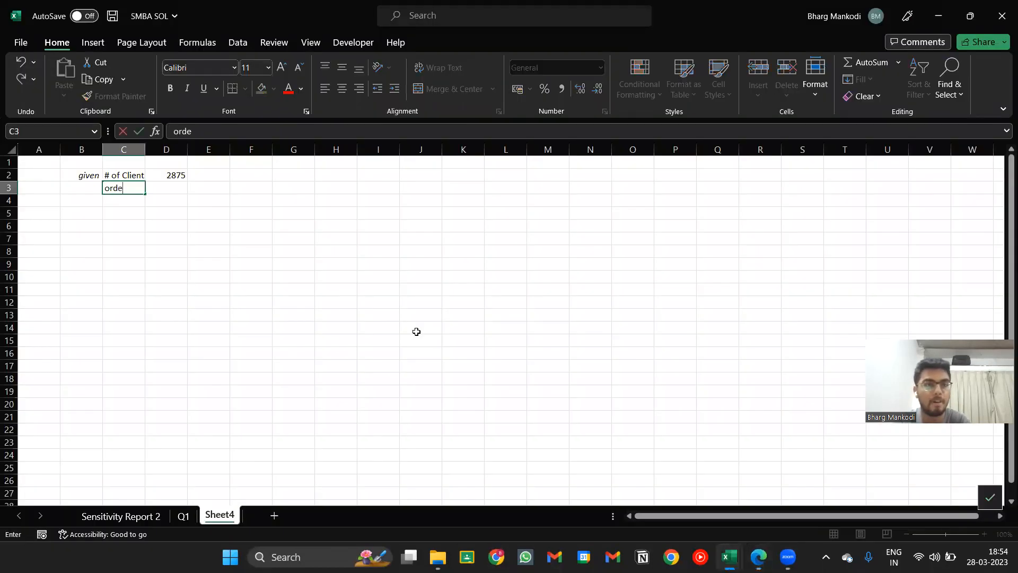
type("rs/clients")
key("Return")
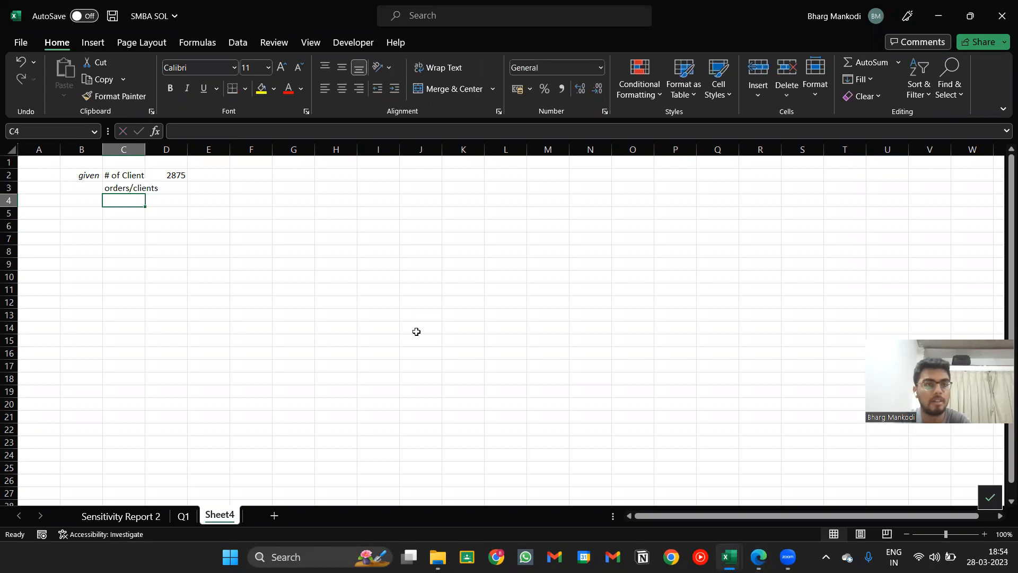
key("Up")
key("Up")
key("Right")
key("Down")
key("alt+Tab")
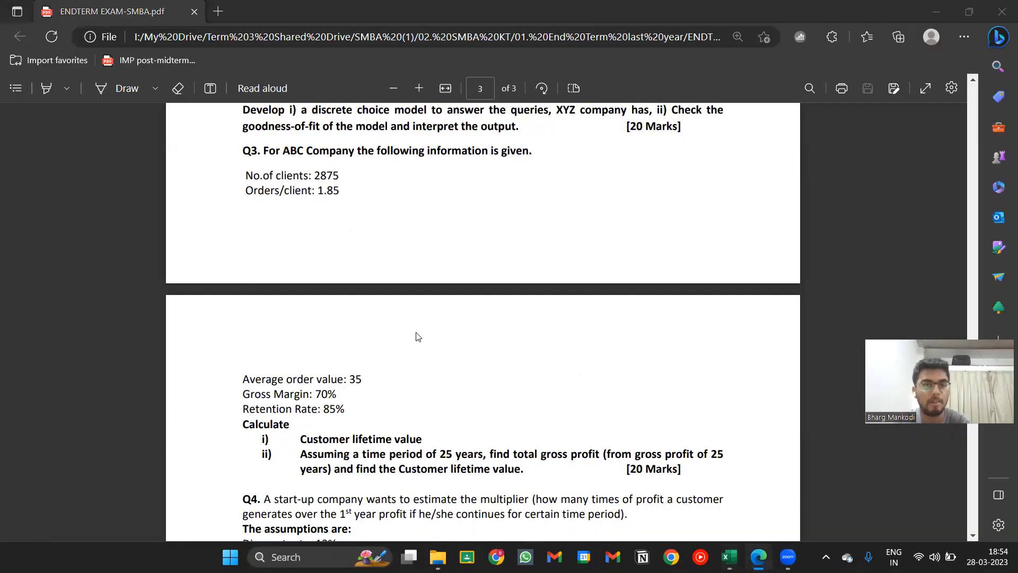
key("alt+Tab")
type("1.85")
key("Left")
Step: Copy the "given" label to B3 and autofit column C to its labels
key("Up")
key("Left")
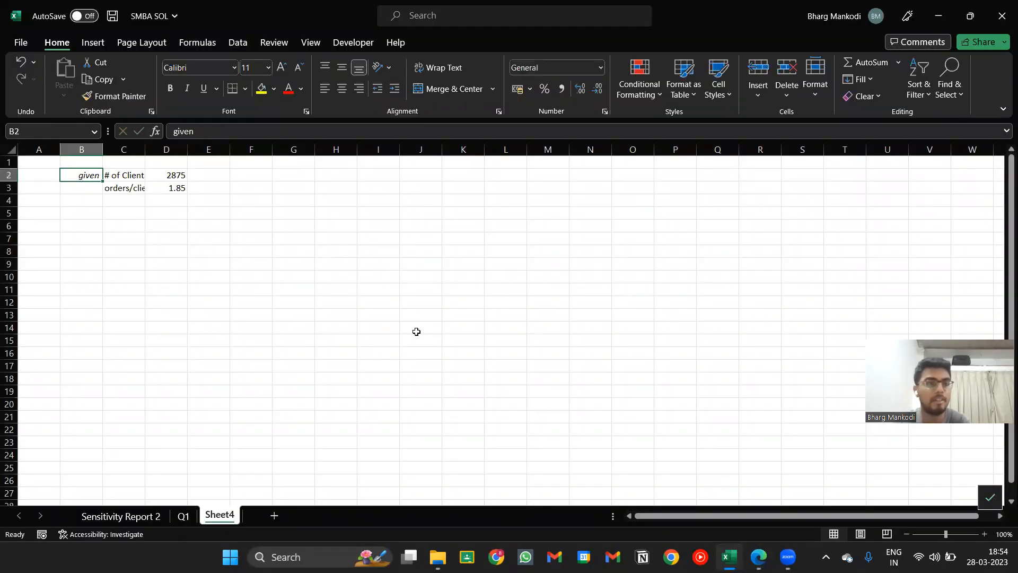
key("ctrl+c")
key("Down")
key("ctrl+v")
key("Right")
key("alt+h")
key("o")
key("i")
Step: Save the workbook, then label C4 "# of orders" and calculate it in D4 as orders/clients times # of Clients
key("Down")
key("ctrl+s")
type("# of")
key("BackSpace")
type("of orders")
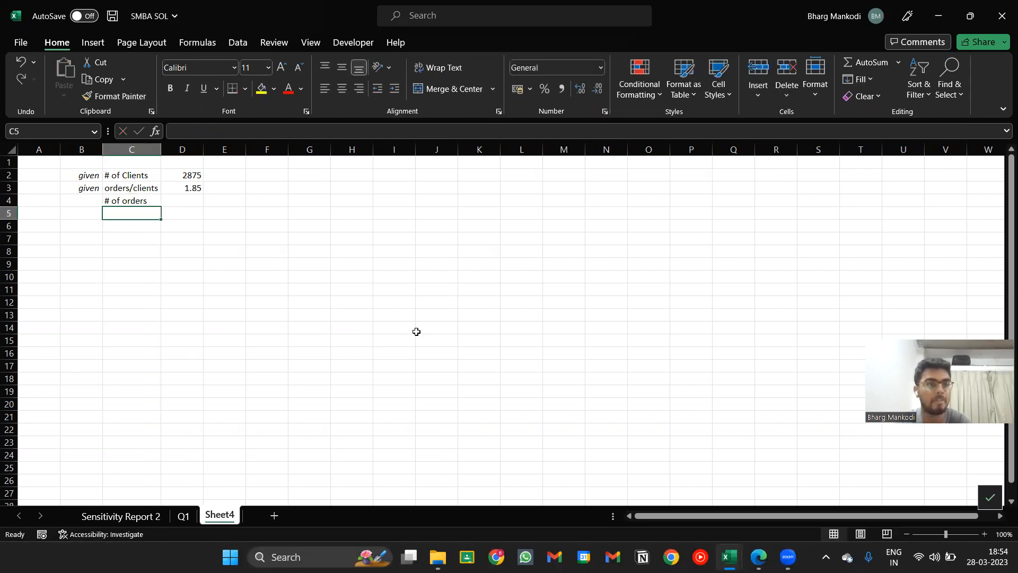
key("Tab")
type("=")
key("Up")
type("*")
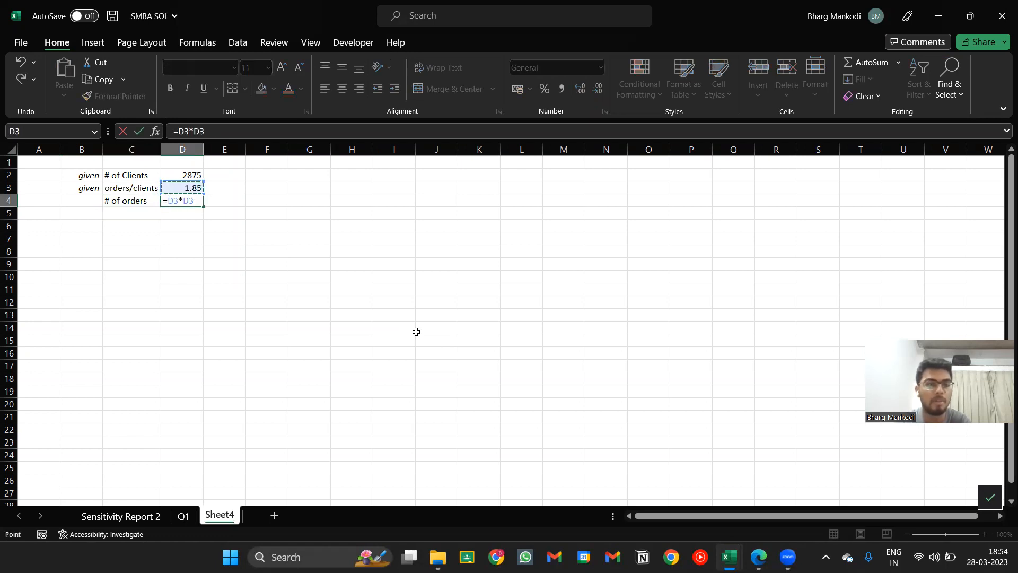
key("Up")
key("Up")
key("Return")
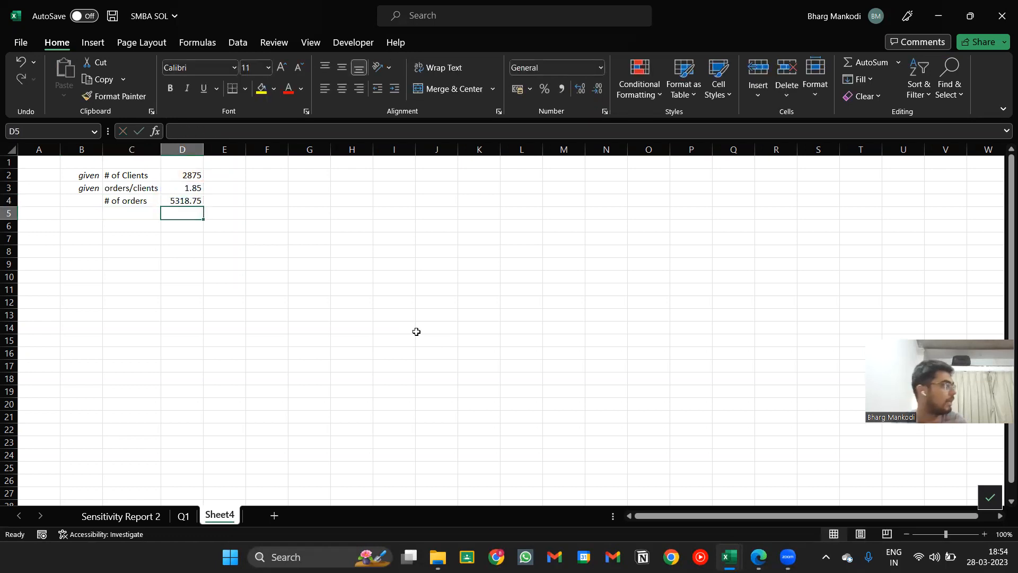
Step: Label C5 "average order value", following exam question Q3
key("Left")
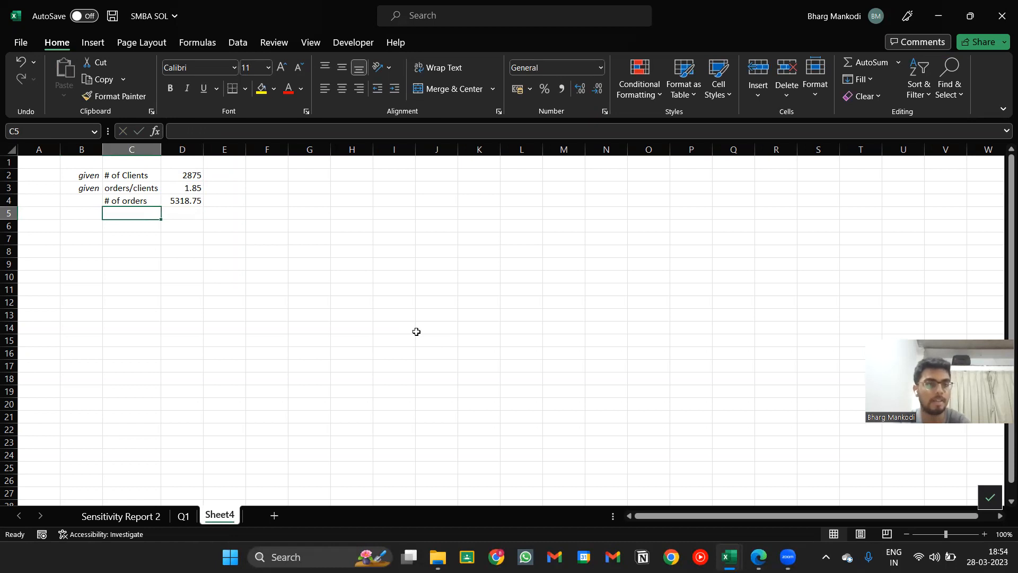
key("alt+Tab")
key("alt+Tab")
type("average")
key("alt+Tab")
key("alt+Tab")
type("order vaue")
key("Return")
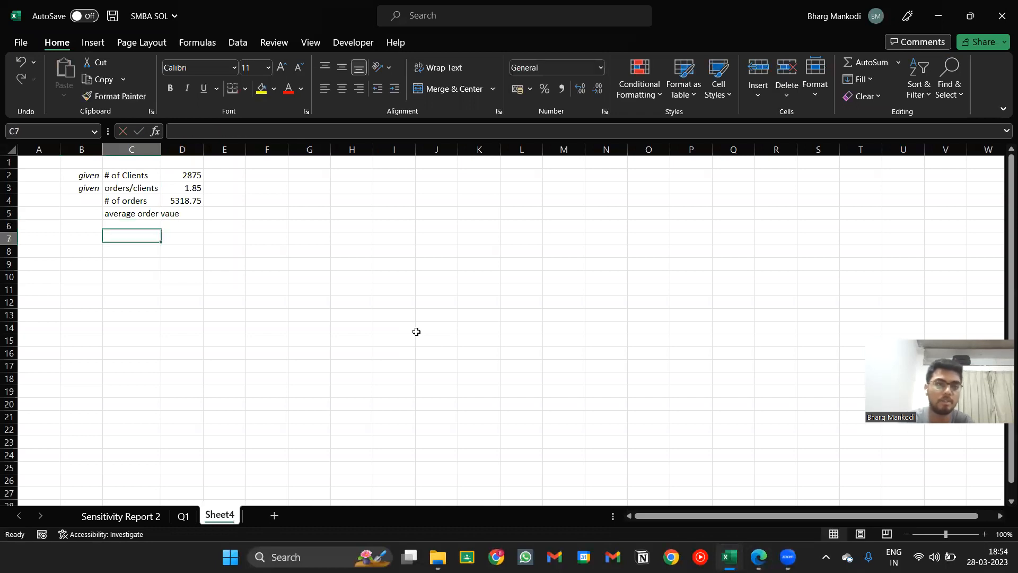
key("Up")
key("F2")
key("BackSpace")
type("ue")
key("ctrl+Return")
Step: Autofit column C to its labels and enter the exam's average order value of 35 in D5
key("alt+h")
key("o")
key("i")
key("Right")
key("alt+Tab")
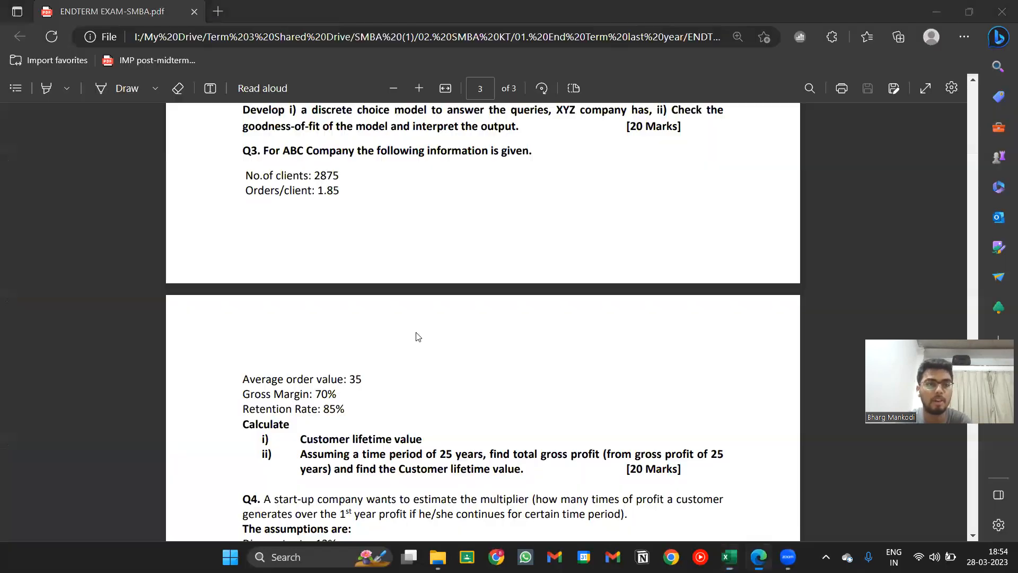
key("alt+Tab")
type("35")
key("Return")
Step: Label C6 "gross margin" and enter the exam's value of 70% in D6
key("Left")
key("alt+Tab")
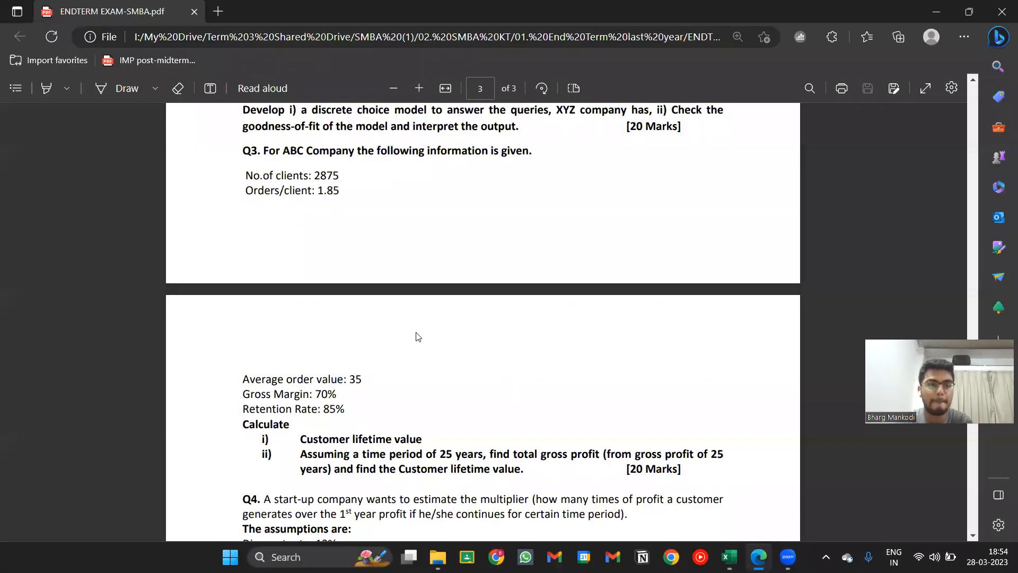
key("alt+Tab")
type("gross margin")
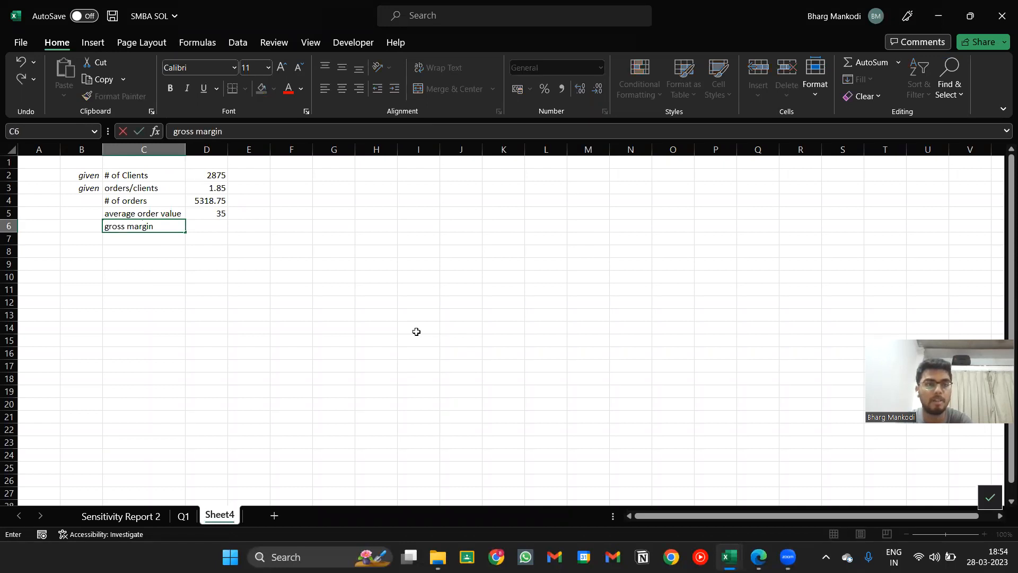
key("Right")
type("70%")
key("Return")
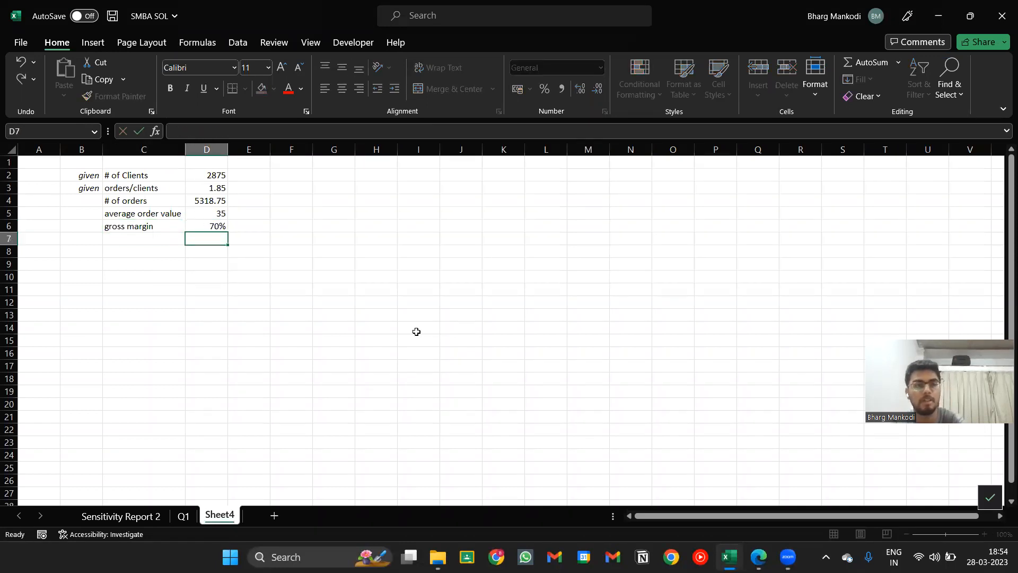
Step: Label C7 "retention rate" and enter the exam's value of 85% in D7
key("alt+Tab")
key("alt+Tab")
key("Left")
type("re")
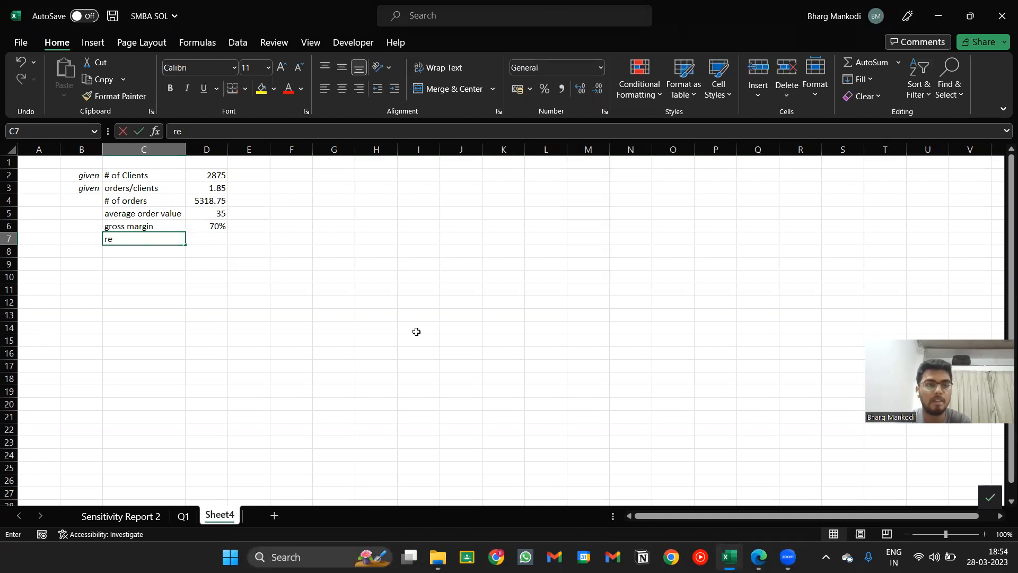
type("tention rate")
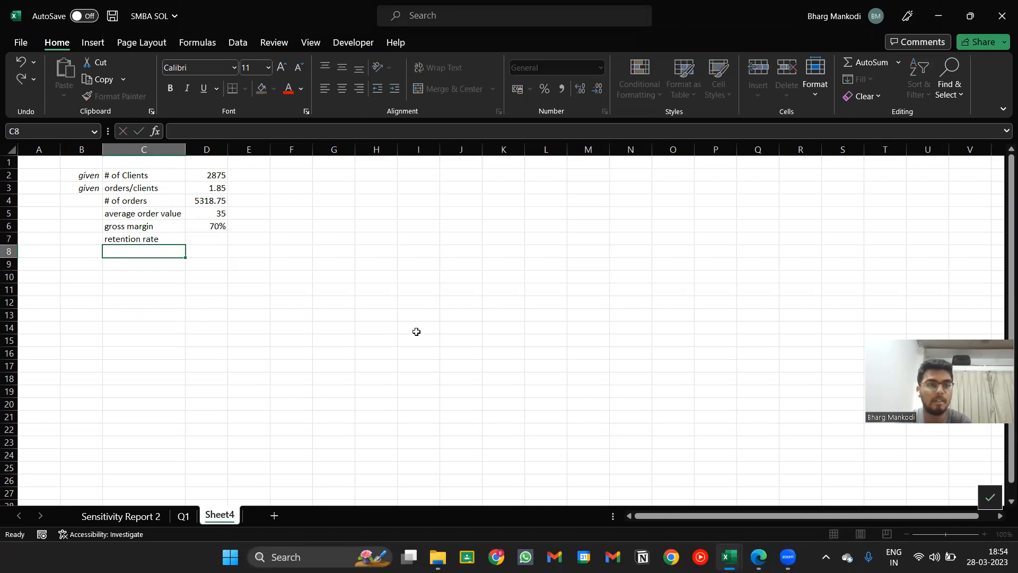
key("Right")
key("alt+Tab")
key("alt+Tab")
type("85%")
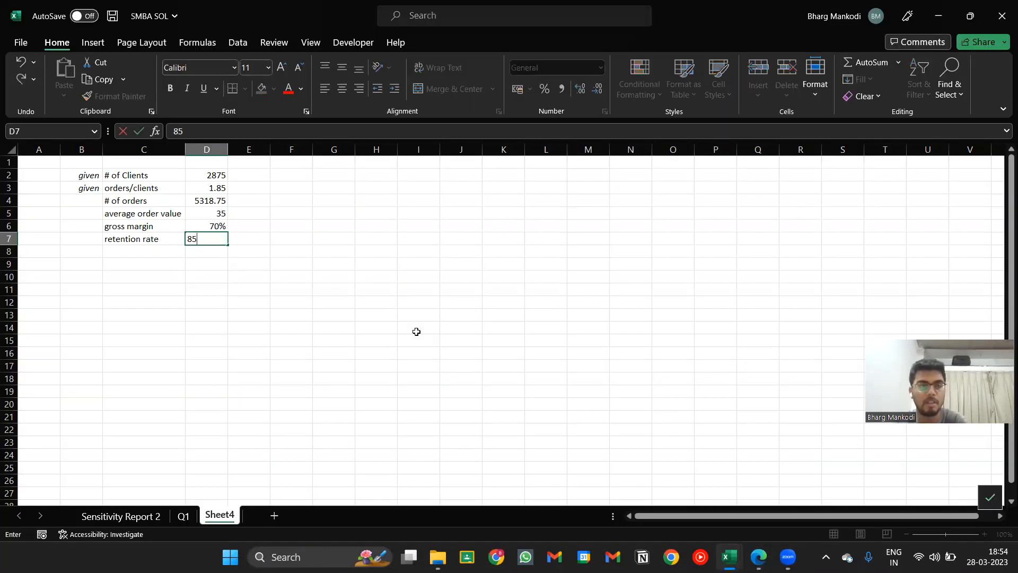
Step: Copy the "given" label to B5, B6 and B7 beside the average order value, gross margin and retention rate
key("Up")
key("Left")
key("Left")
key("Up")
key("Up")
key("Up")
key("ctrl+c")
key("Down")
key("Down")
key("ctrl+v")
key("Down")
key("ctrl+v")
key("Down")
key("ctrl+v")
key("Down")
key("Escape")
Step: Label C8 "churn rate" and calculate it in D8 as 1 minus the retention rate in D7
key("Right")
type("ch")
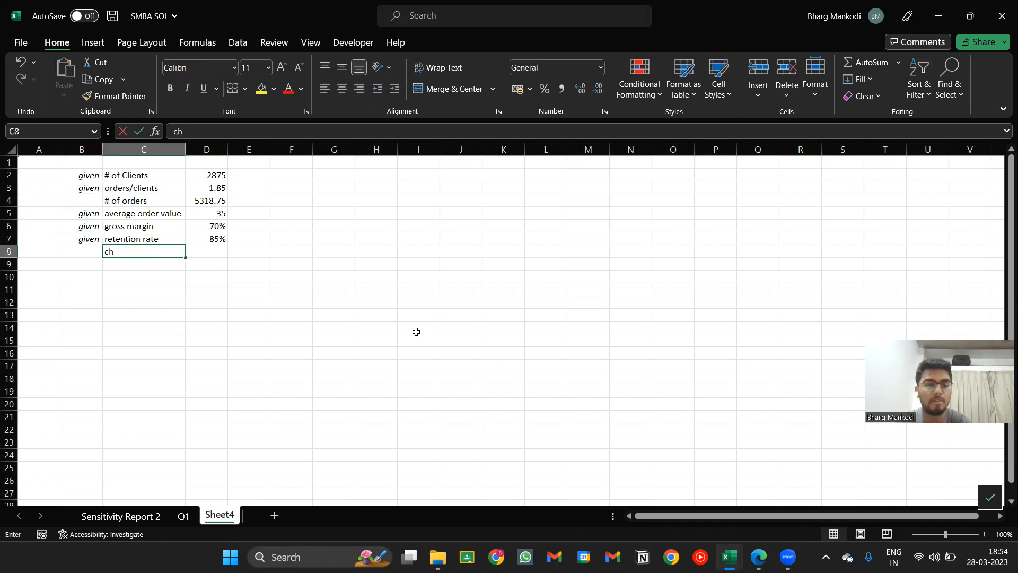
type("urn rate")
key("Right")
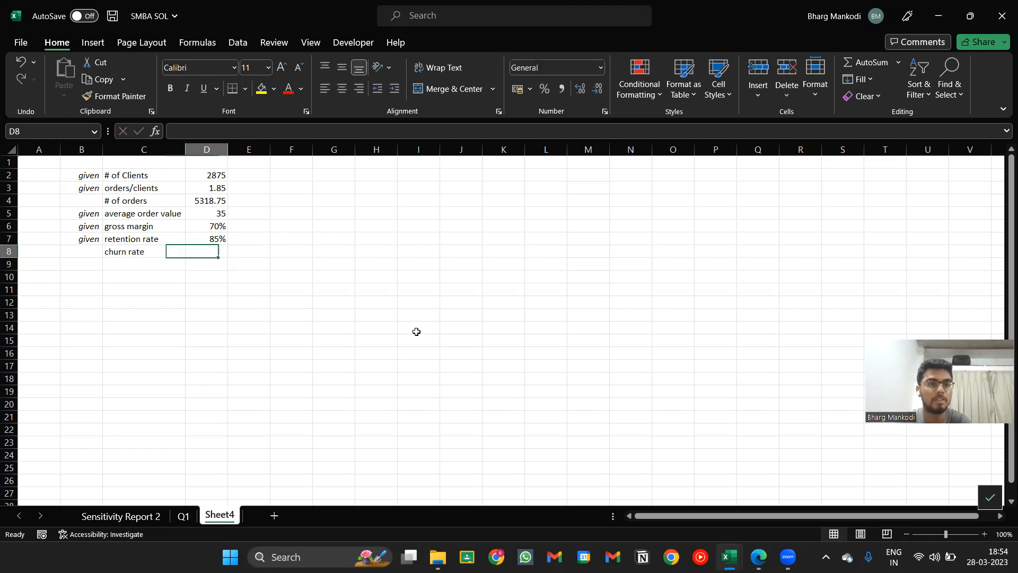
type("=1-")
key("Up")
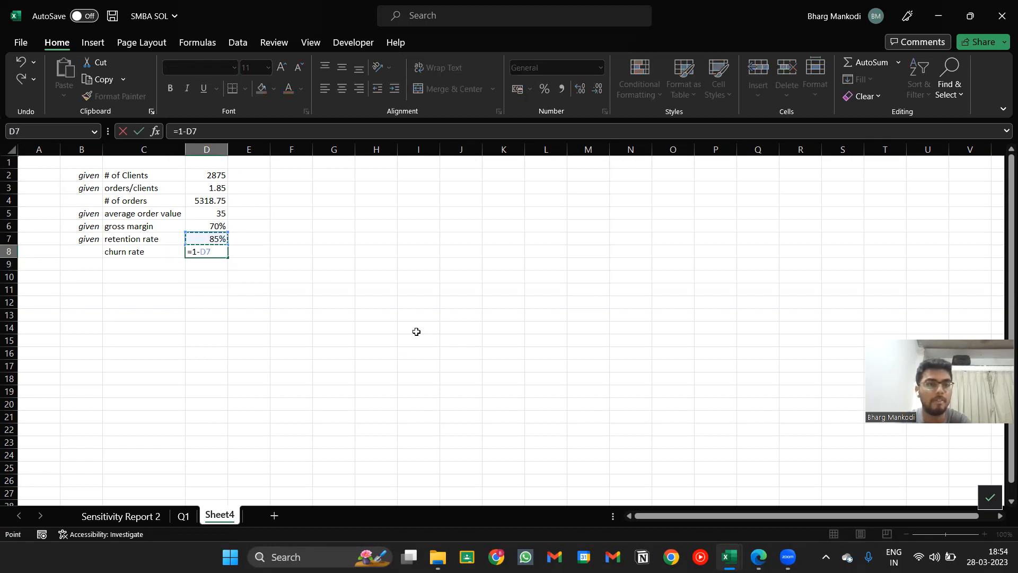
key("Return")
Step: Review the average order value, the retention rate and the churn rate formula in column D
key("Up")
key("Up")
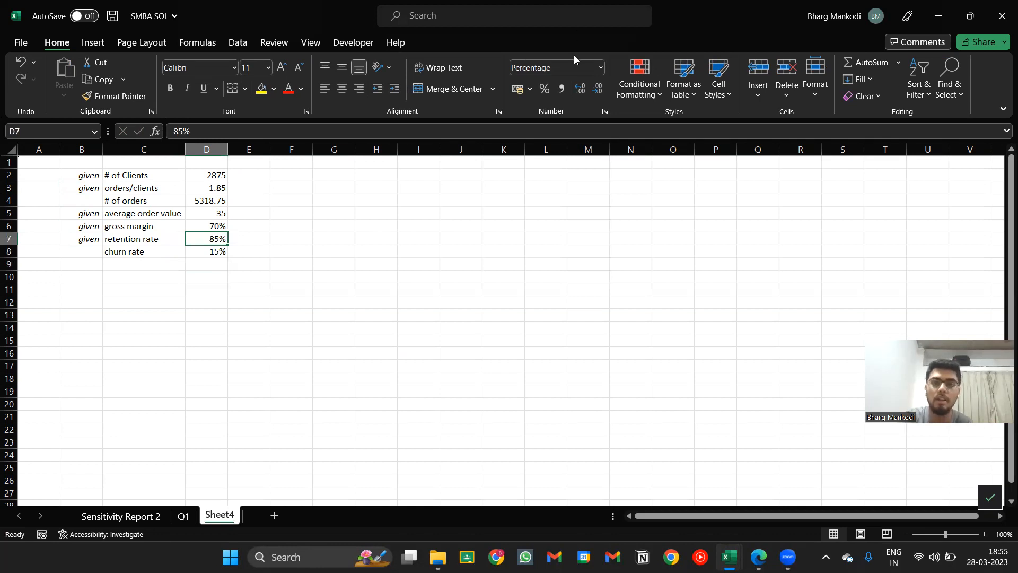
key("ctrl")
key("ctrl")
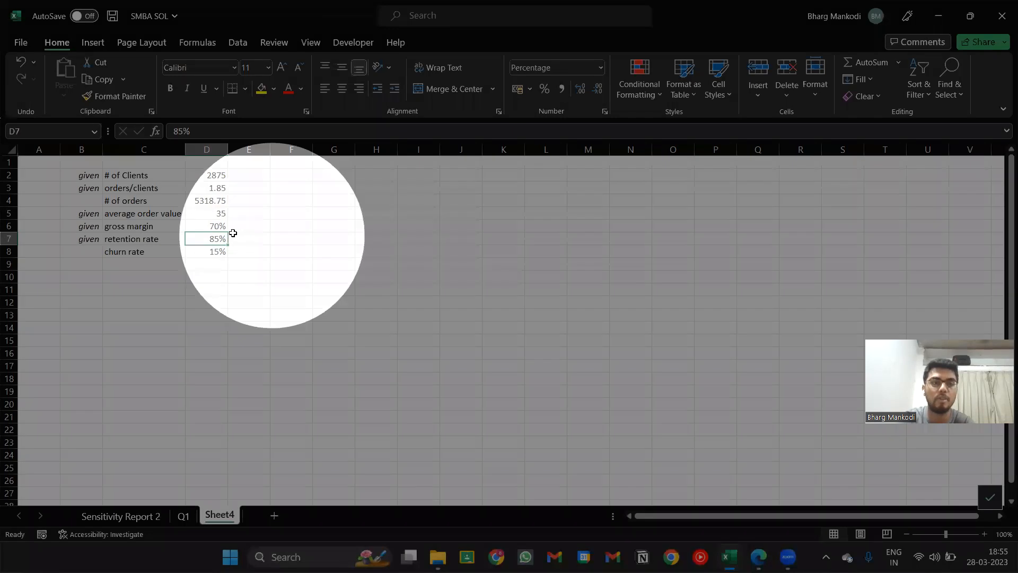
key("ctrl")
left_click(221, 212)
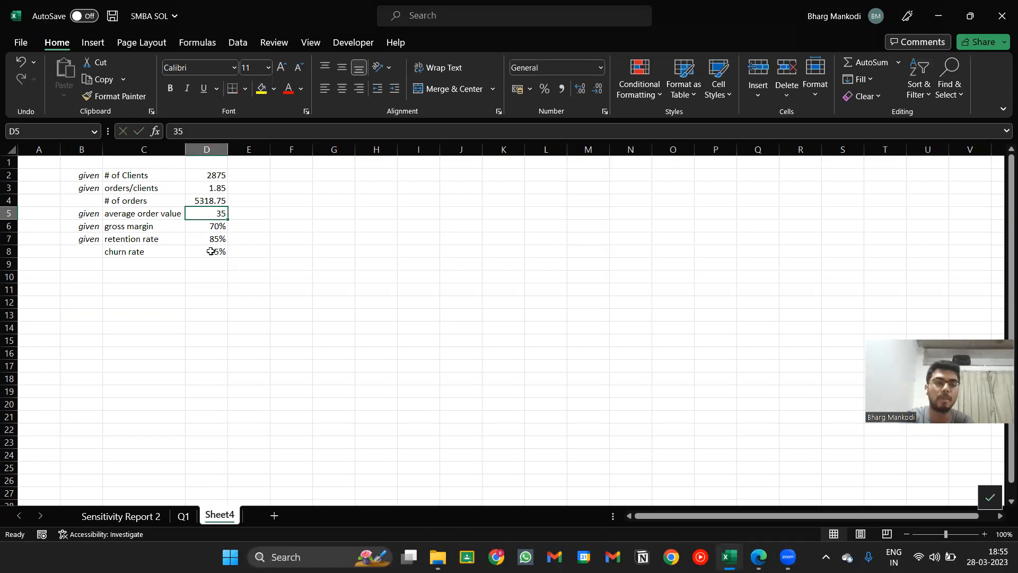
left_click(213, 240)
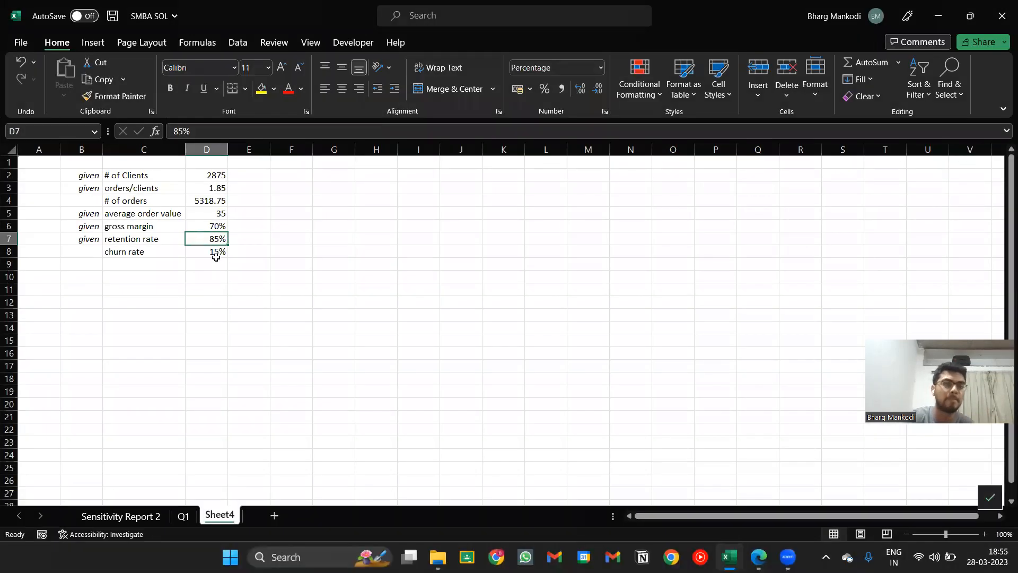
left_click(215, 257)
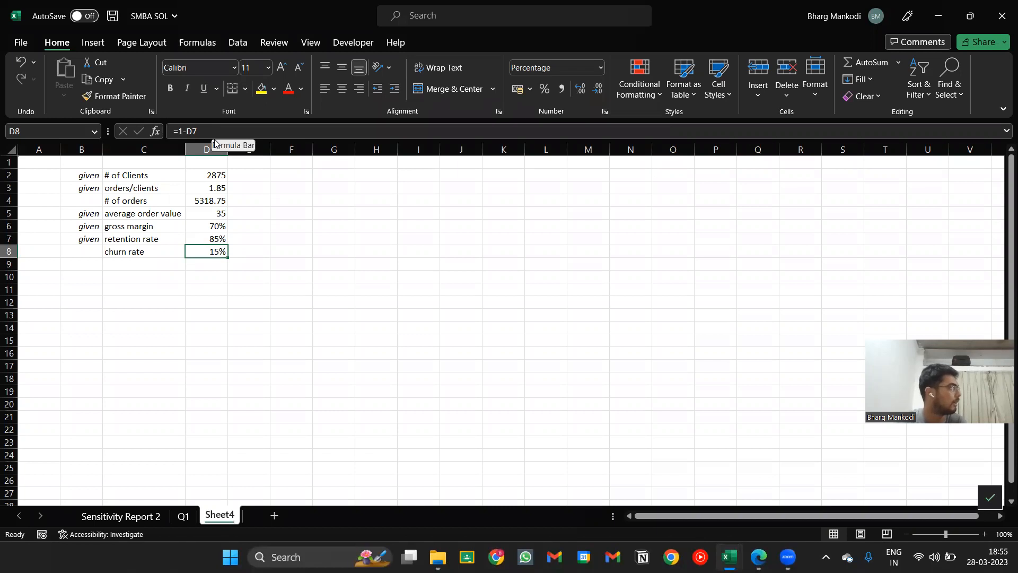
left_click(250, 132)
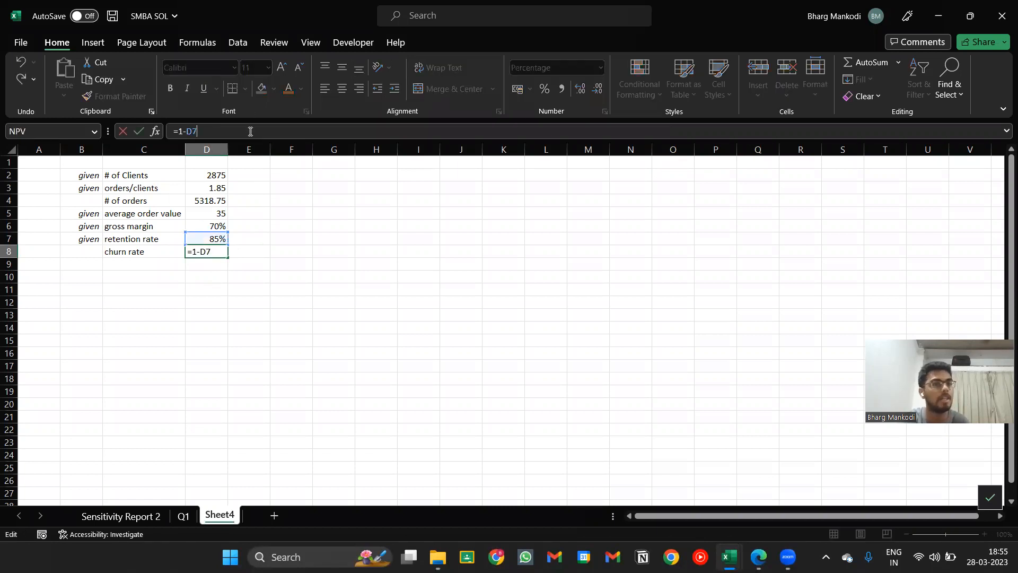
key("Escape")
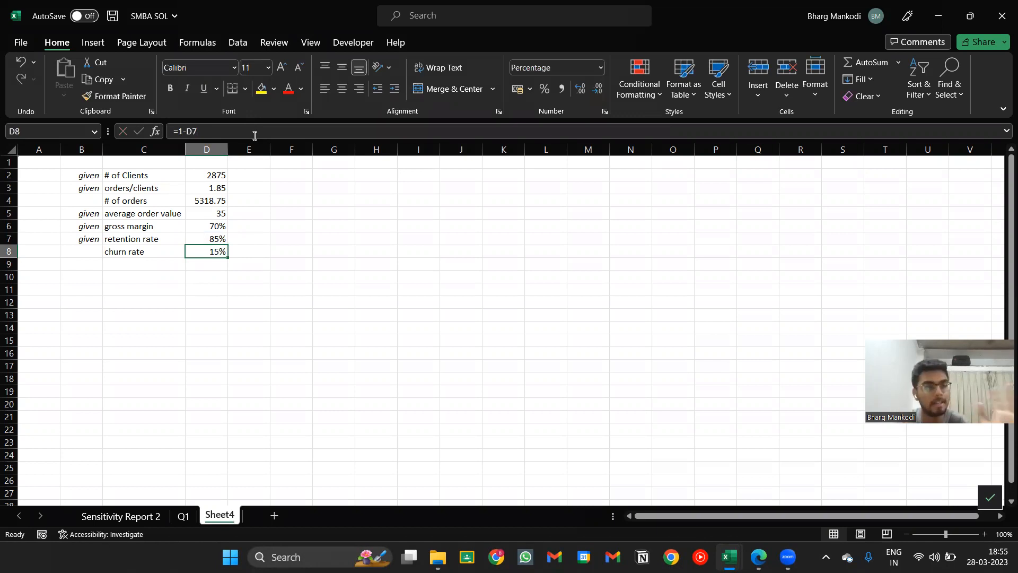
Step: Check in the exam PDF what question Q3 asks to calculate, then return to the worksheet
key("Left")
key("Down")
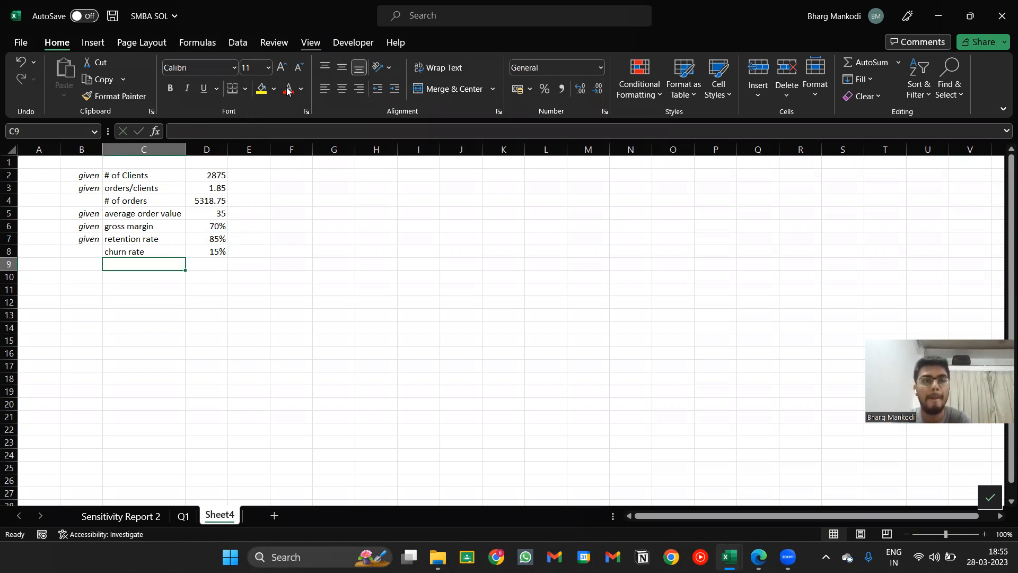
key("alt+Tab")
scroll(296, 327, "down", 1)
scroll(295, 327, "down", 1)
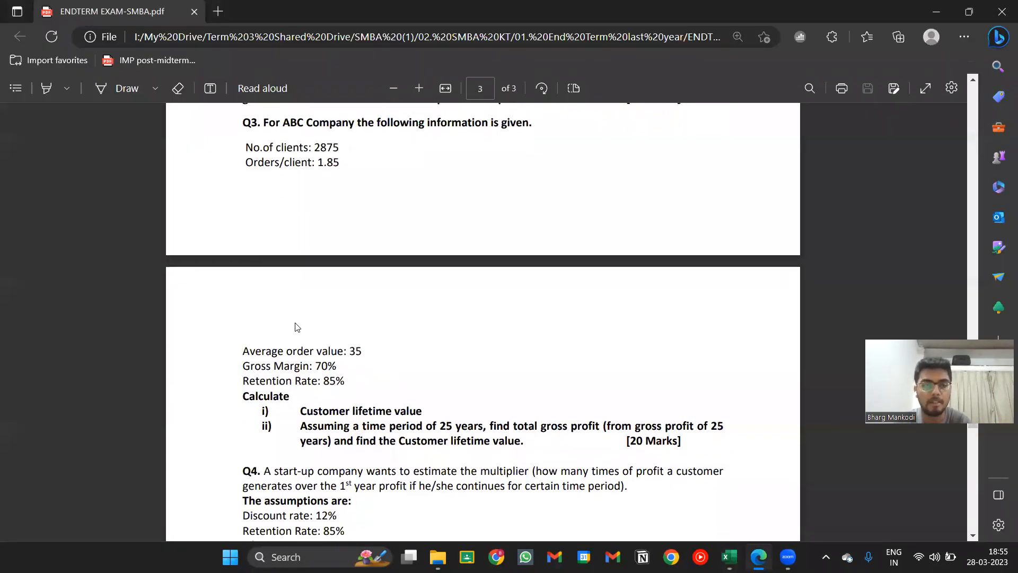
key("alt+Tab")
key("Down")
key("Down")
key("Up")
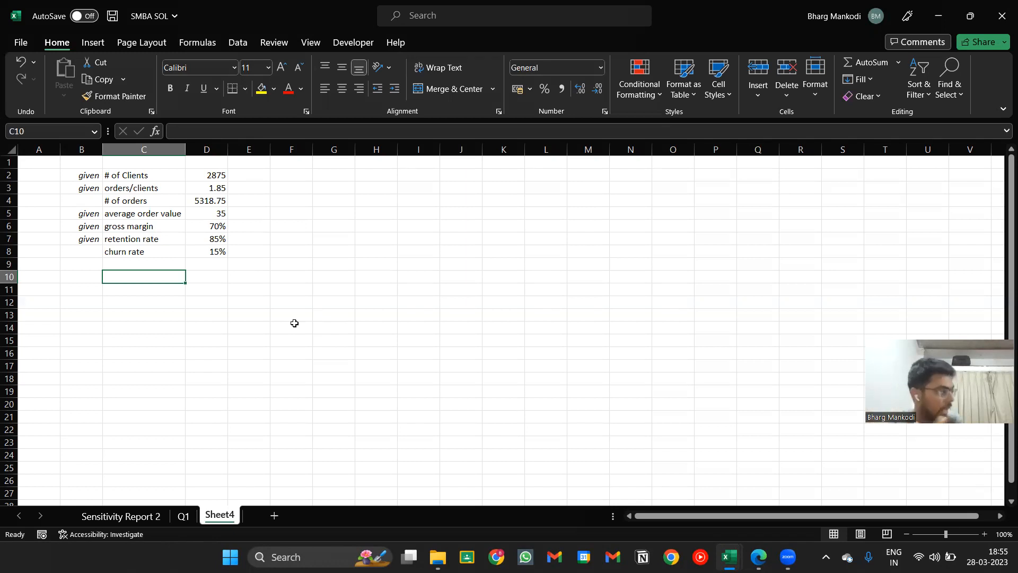
Step: Switch to the New Microsoft Excel Worksheet workbook and copy the "CLTV=" label with its formula text from the Q3. CLTV sheet
key("alt+Tab")
key("alt+Tab")
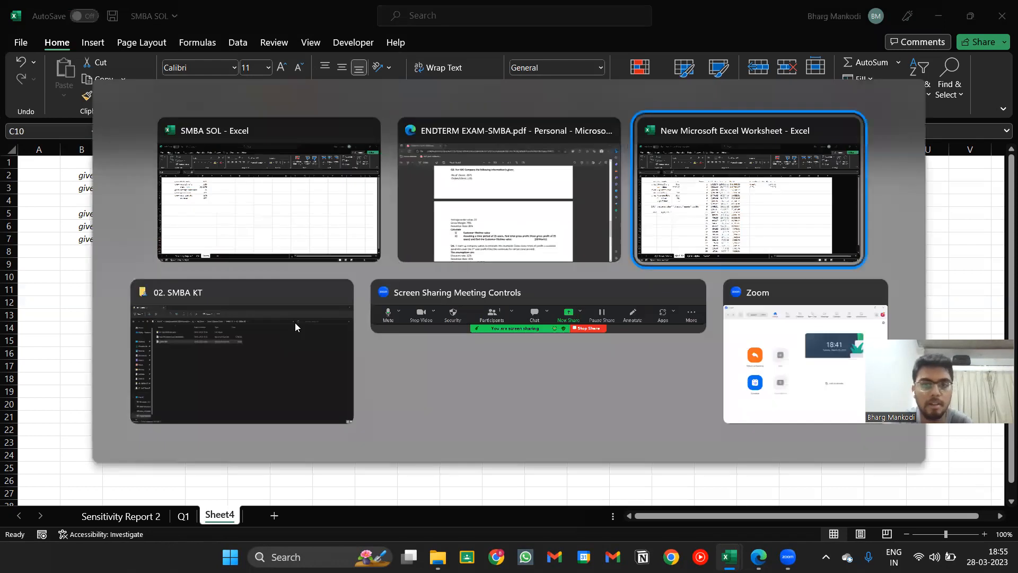
key("Down")
key("Down")
key("Down")
key("Down")
key("Down")
key("Down")
key("Down")
key("Down")
key("Down")
key("Down")
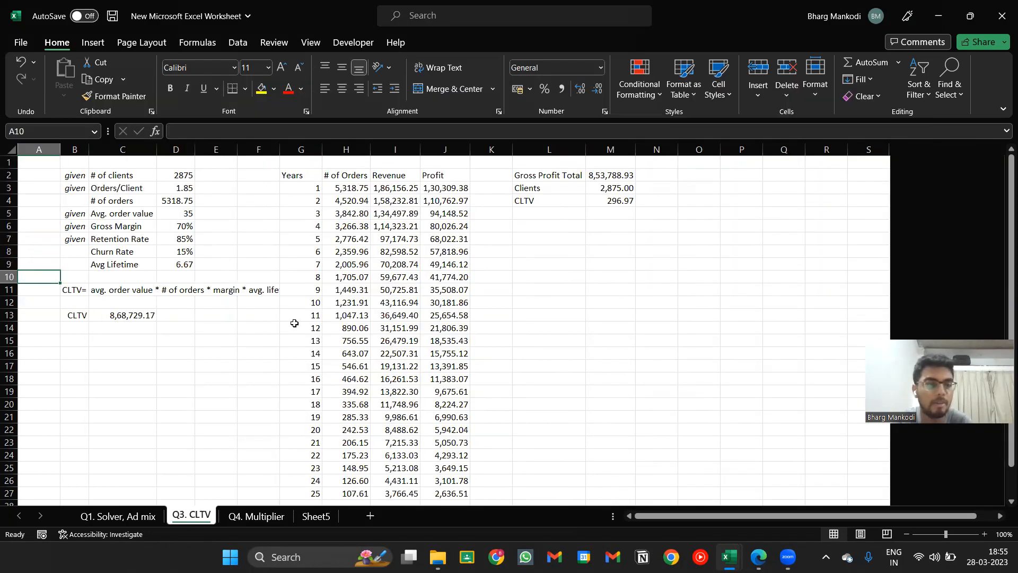
key("Right")
key("shift+Right")
key("ctrl+c")
Step: Paste the "CLTV=" label and its formula text into C10:D10 of Sheet4 in the SMBA SOL workbook
key("alt+Tab")
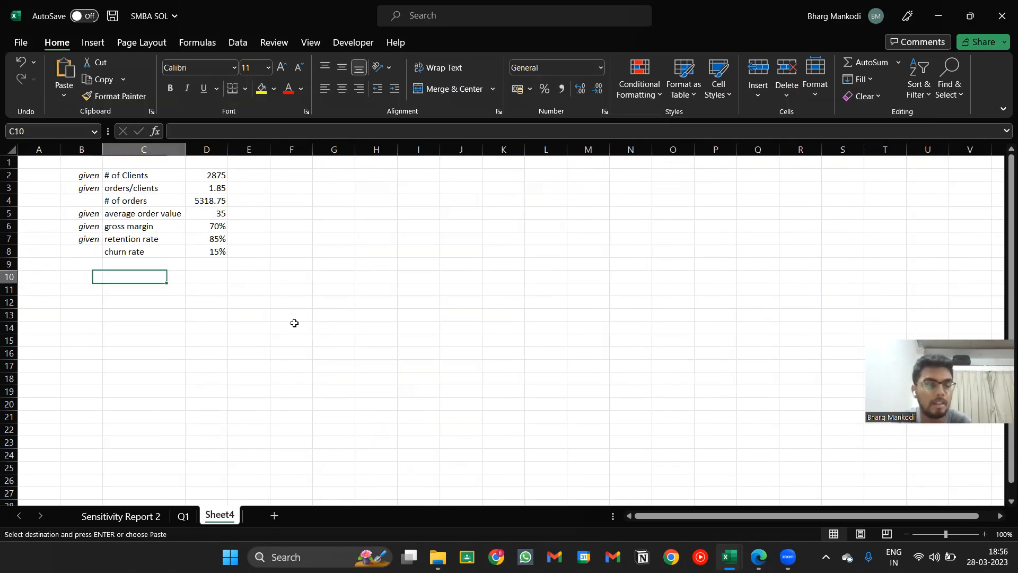
key("ctrl+v")
key("Down")
key("Right")
key("Up")
key("Escape")
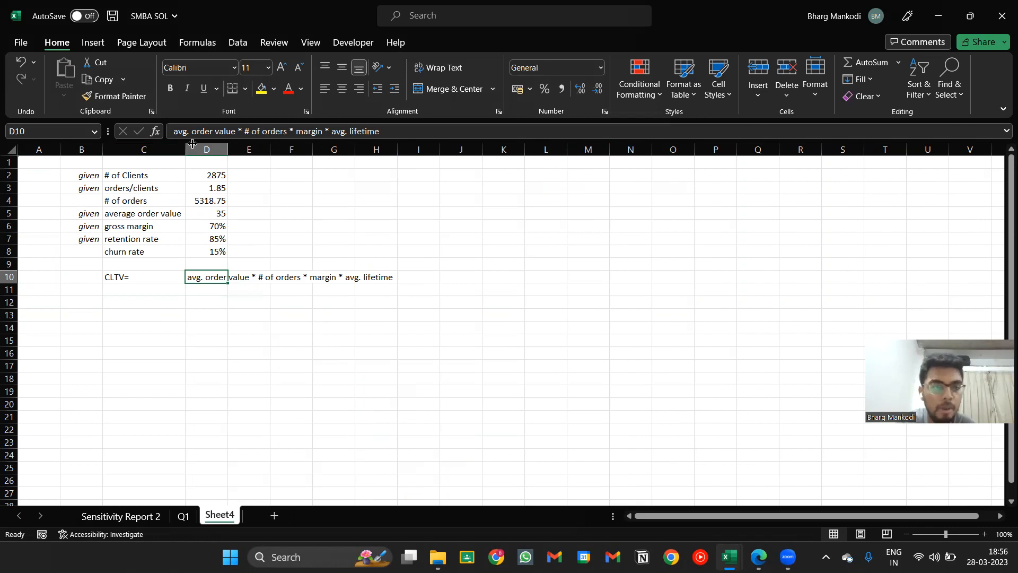
Step: Move the "CLTV=" label and its formula text from C10:D10 down one row to C11:D11
left_click(212, 204)
left_click(213, 212)
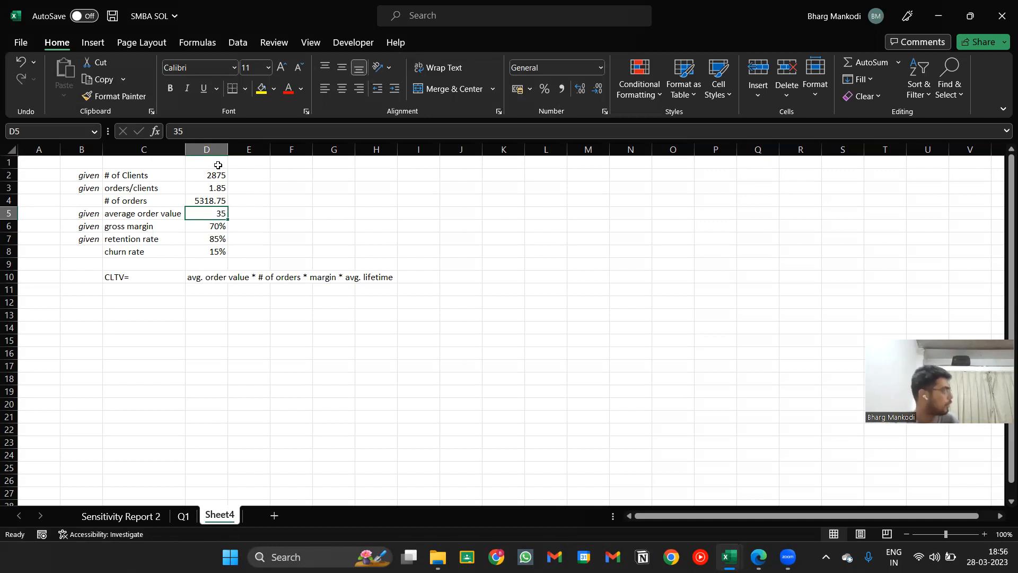
key("Down")
key("Down")
key("Down")
key("Down")
key("Down")
key("Down")
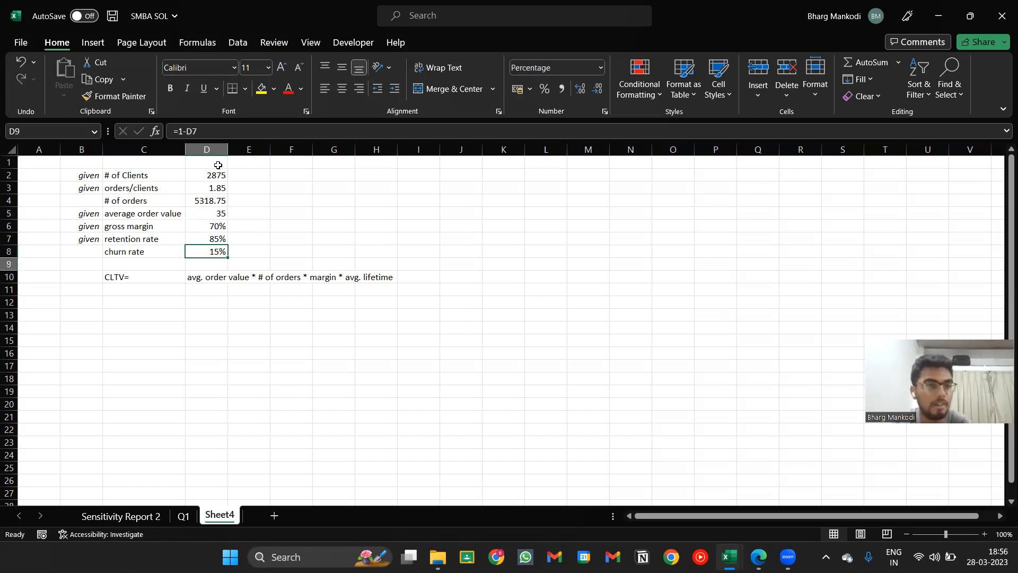
key("Left")
key("Up")
key("shift+Right")
key("ctrl+x")
key("Down")
key("Return")
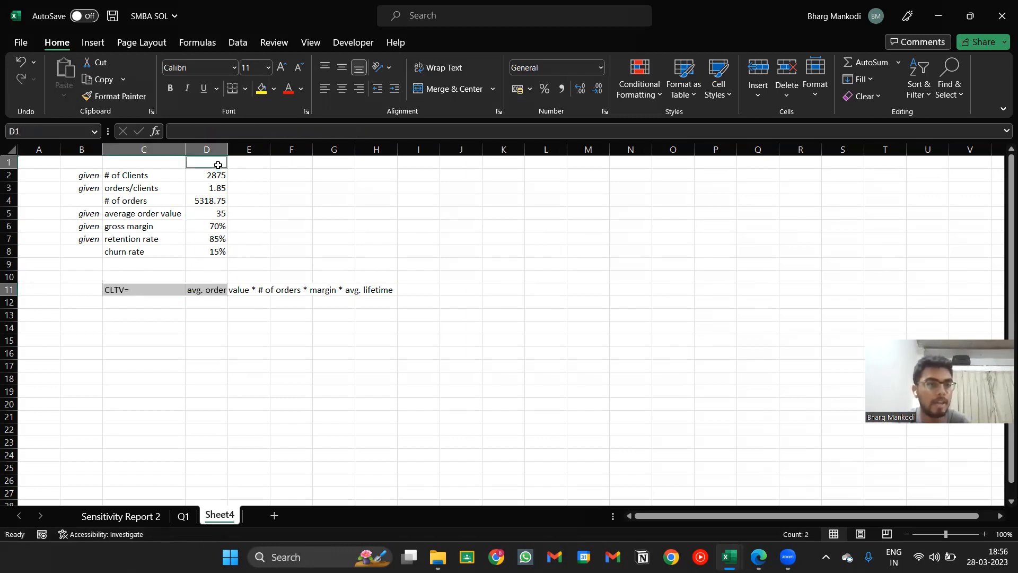
Step: Label C9 "avg. lifetime" below the churn rate
left_click(218, 165)
key("Down")
key("Down")
key("Down")
key("Down")
key("Down")
key("Down")
key("Down")
key("Left")
key("Down")
key("Down")
key("Up")
type("avg. lifetime")
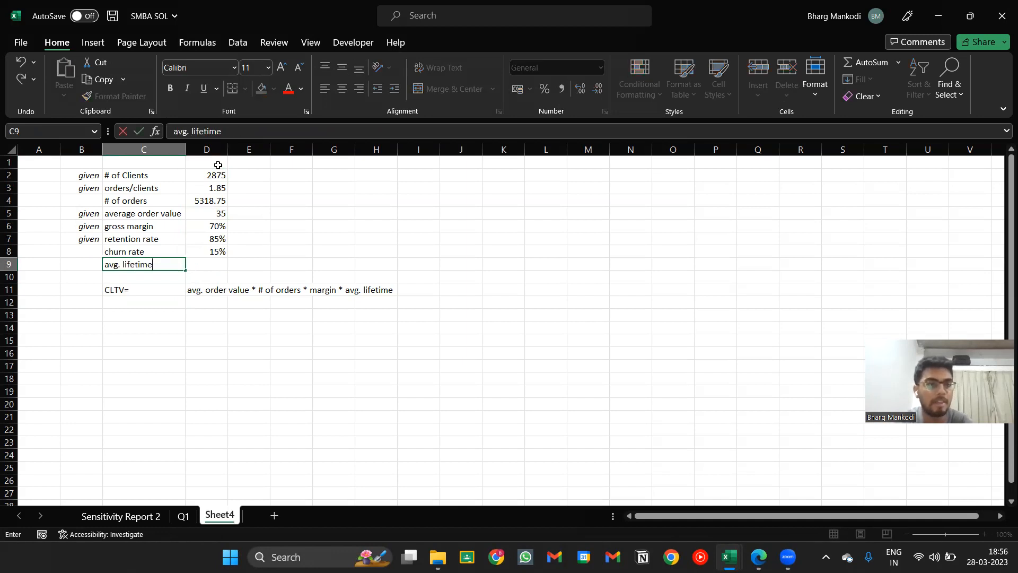
key("Return")
Step: Calculate the average lifetime in D9 as the inverse of the churn rate with =D8^-1, and reopen that formula
key("Up")
key("Right")
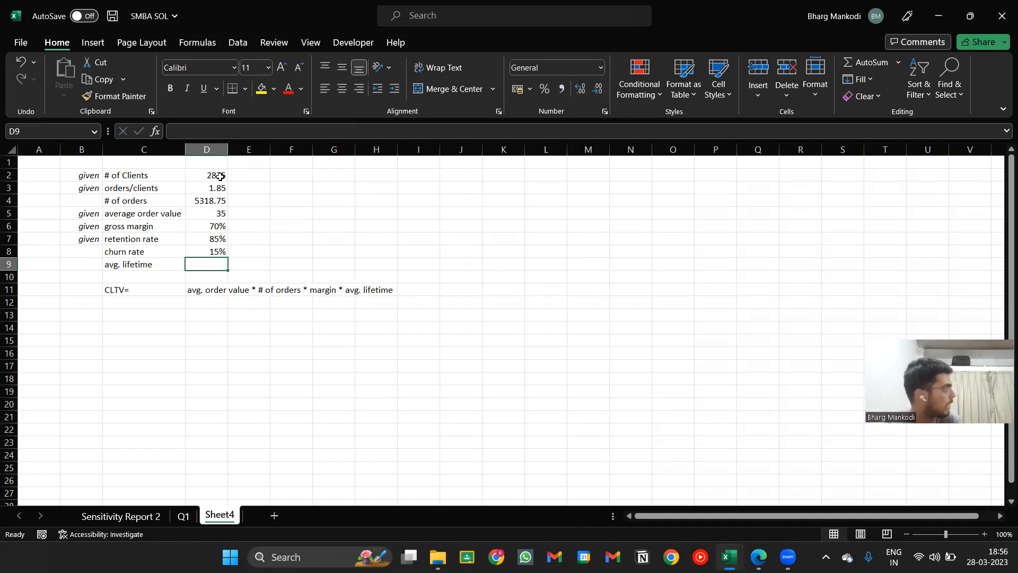
type("=")
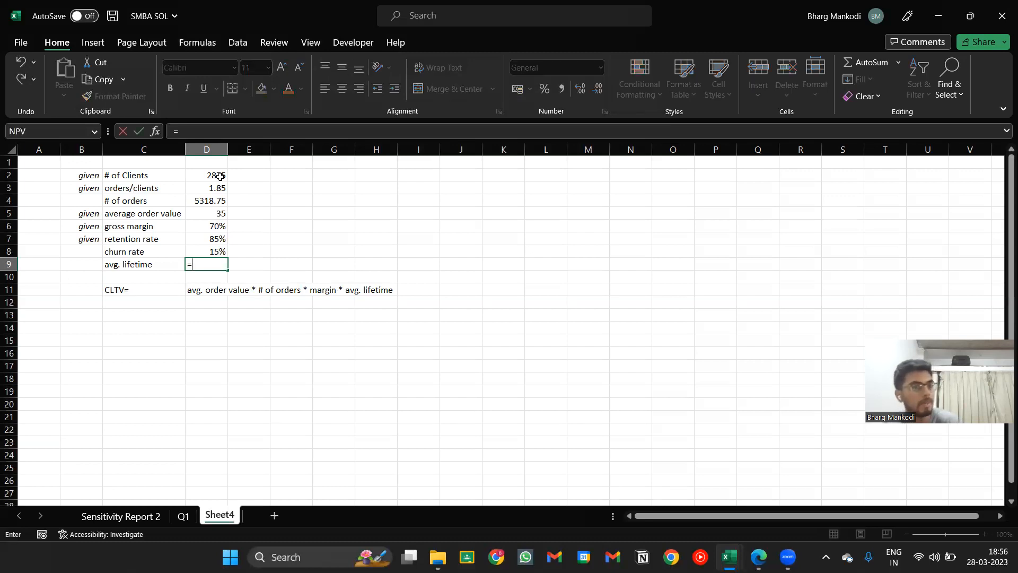
key("Up")
type("^-1")
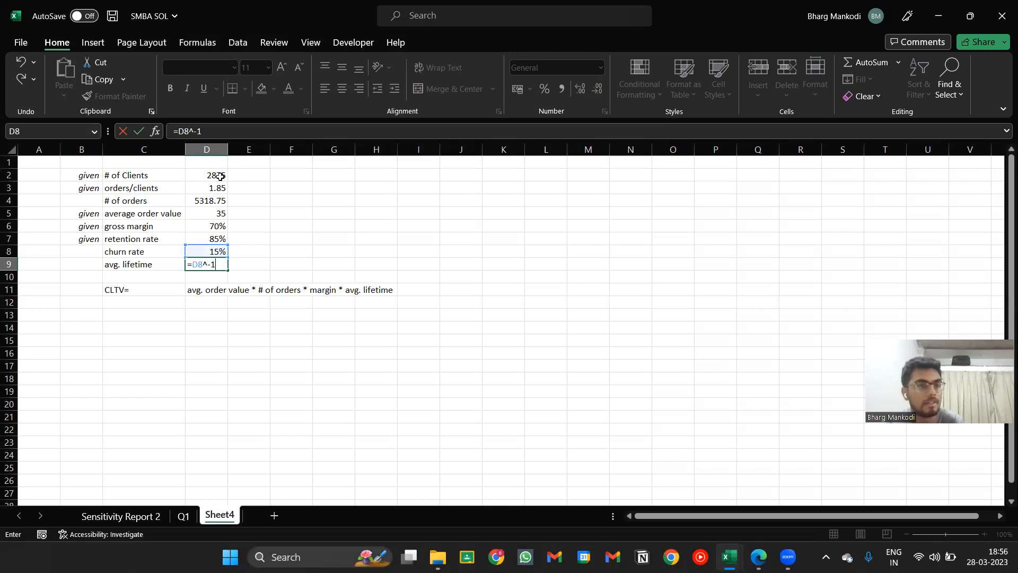
key("Return")
key("Up")
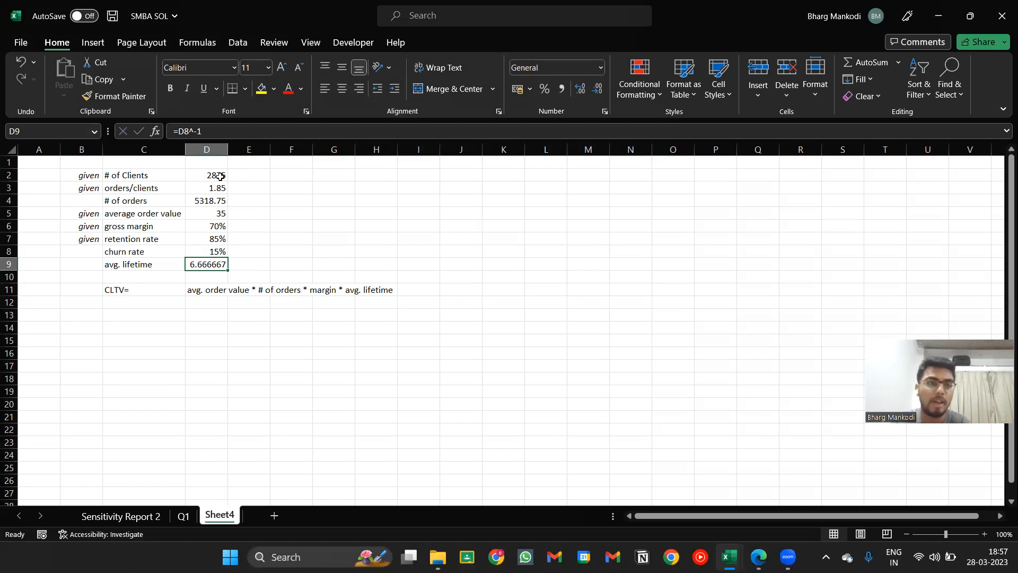
key("F2")
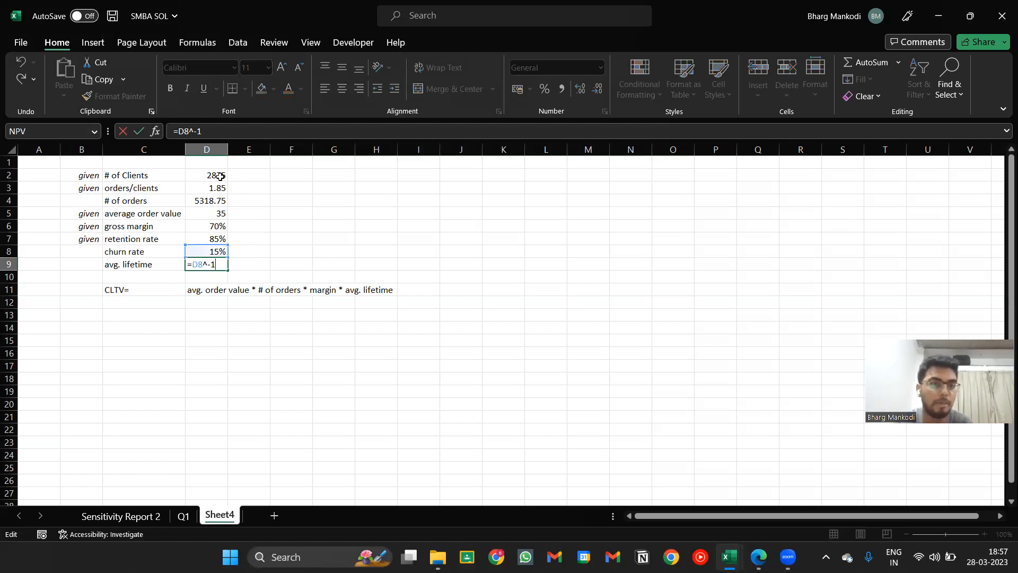
Step: Try the alternative average lifetime formula =1/D8 in E9 and clear that cell again
key("Tab")
type("=1/")
key("Up")
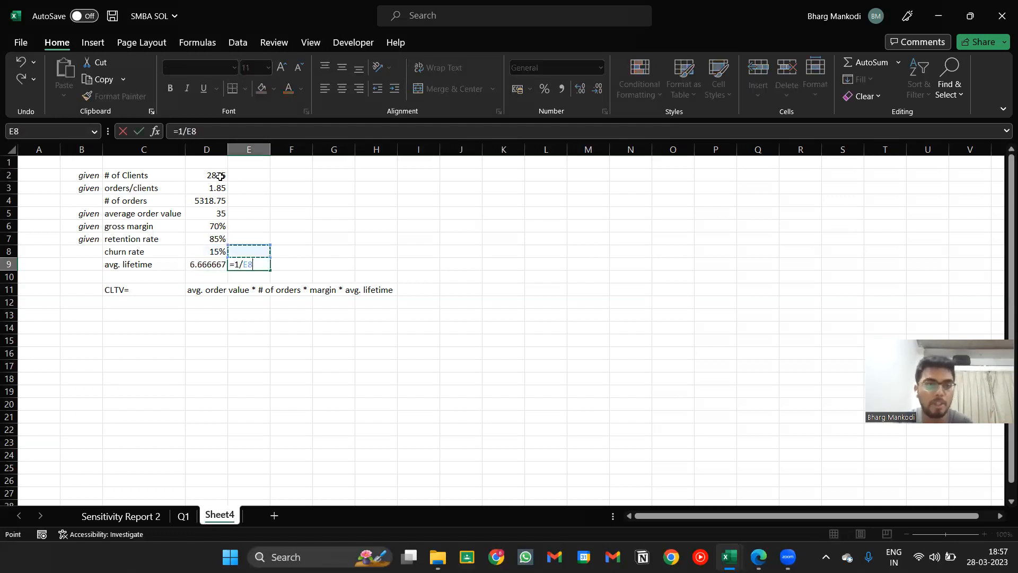
key("Left")
key("Return")
key("Up")
key("Delete")
key("Left")
key("Down")
key("Down")
key("Down")
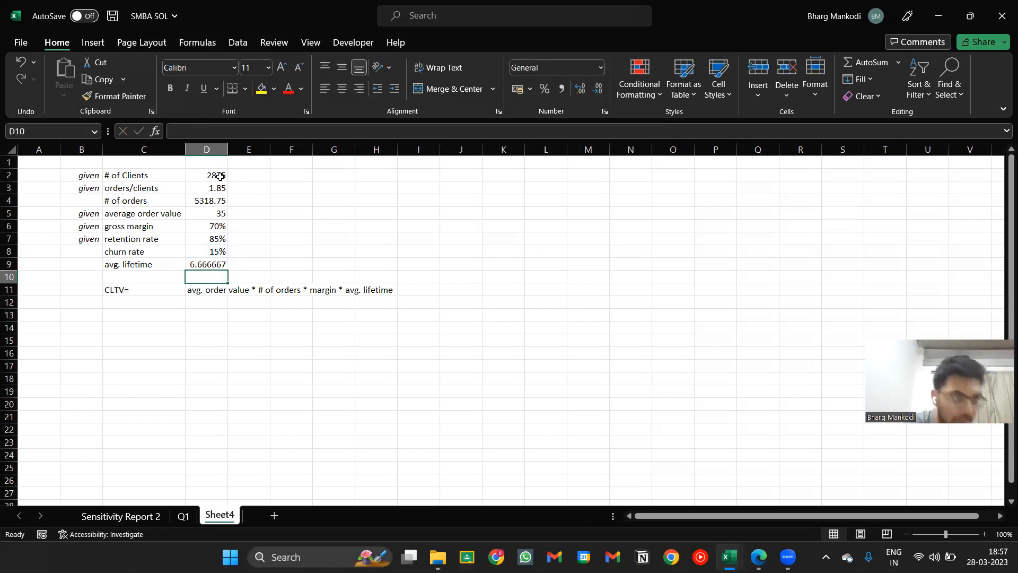
Step: Check the churn rate and average lifetime cells in the Q3. CLTV sheet of the reference workbook
key("alt+Tab")
key("Up")
key("Right")
key("Up")
key("Up")
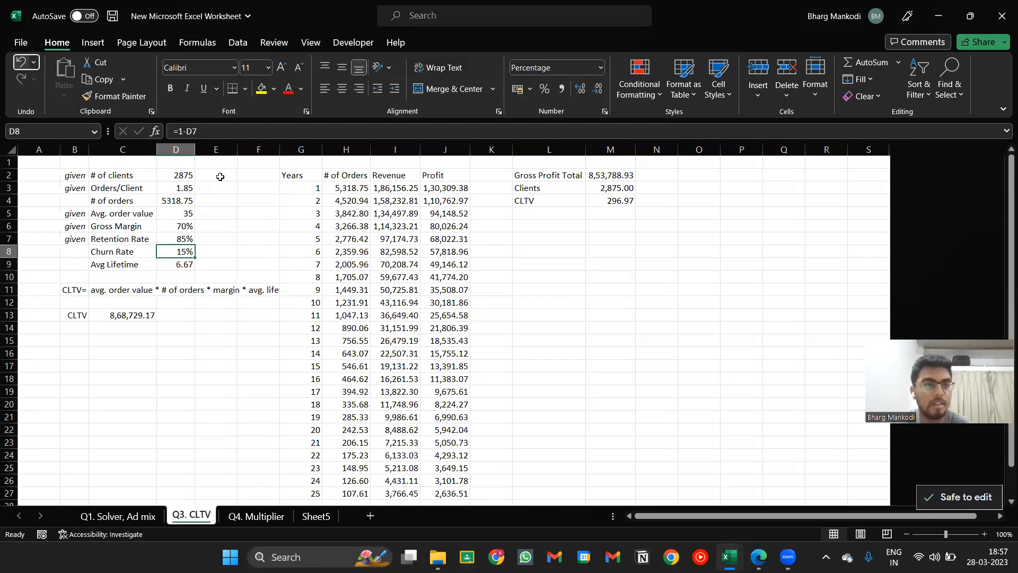
key("Down")
key("alt+Tab")
Step: Enter the label CLTV in C12 of Sheet4 in the SMBA SOL workbook and right-align it
key("Left")
key("Right")
key("Left")
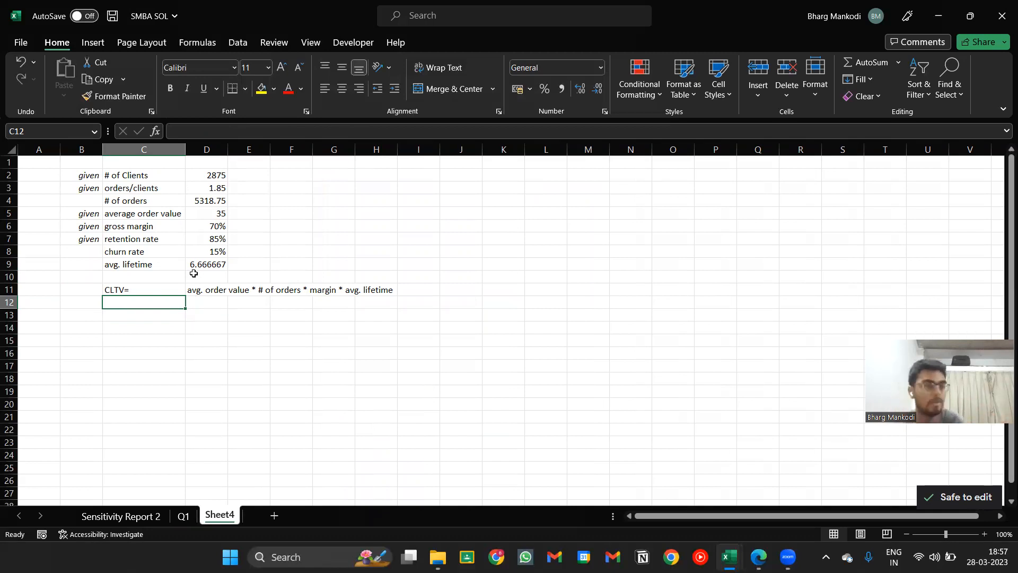
key("Up")
key("Right")
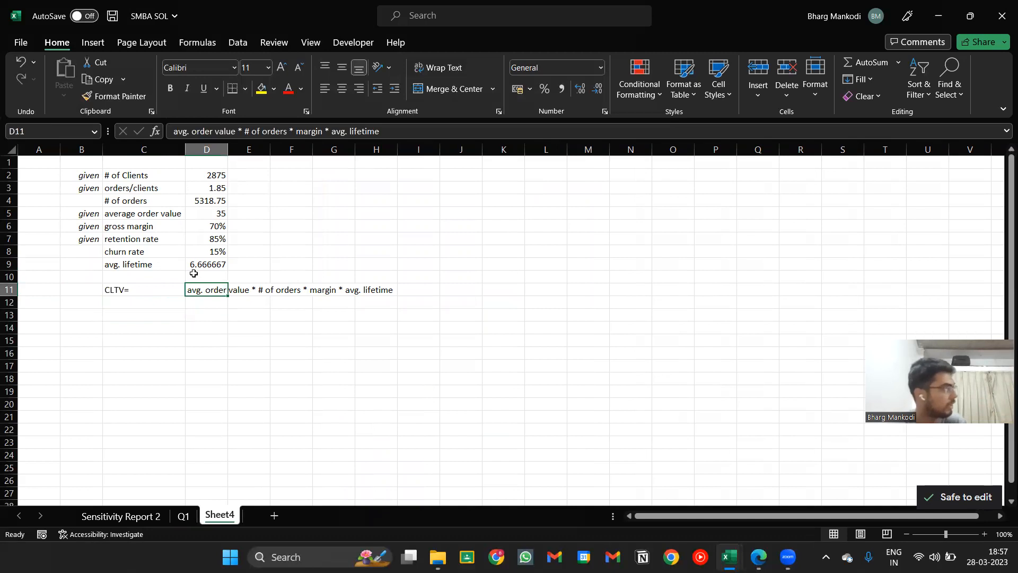
key("Left")
key("Down")
type("CL")
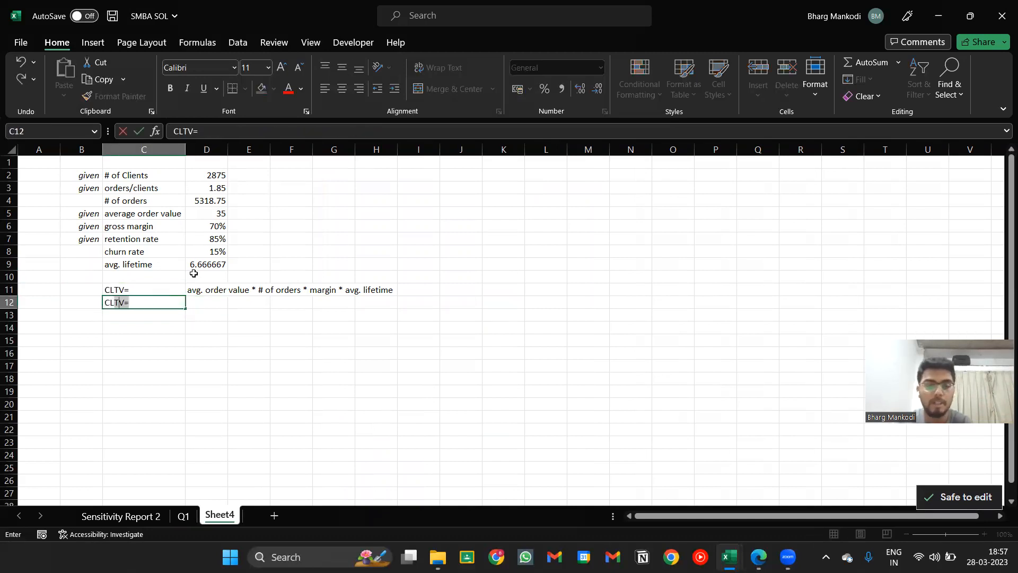
key("Return")
key("Up")
key("F2")
key("BackSpace")
key("ctrl+Return")
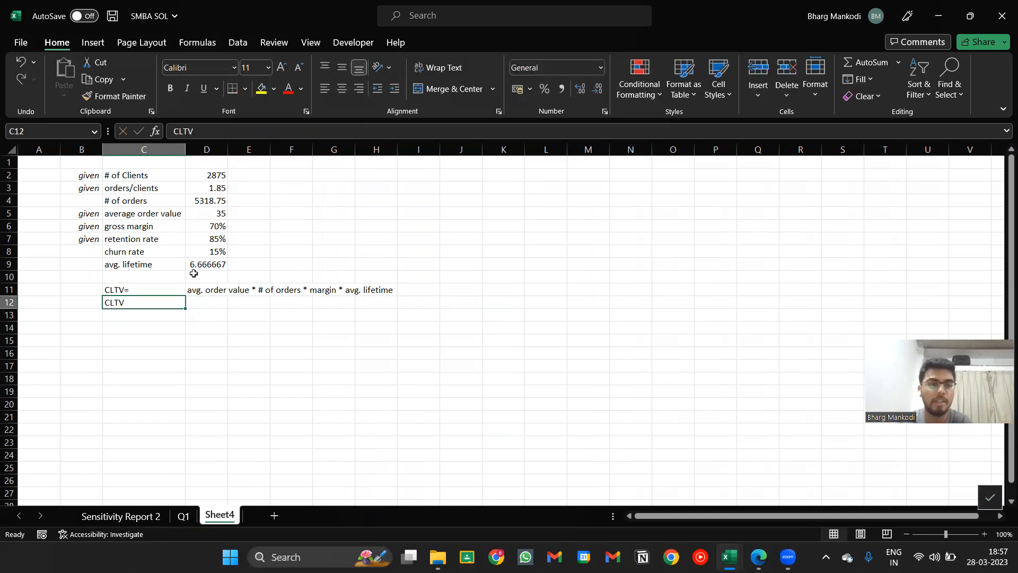
key("alt+h")
key("a")
key("r")
Step: Calculate the customer lifetime value in D12 with =D5*D4*D6*D9 and save the workbook
key("Right")
type("=")
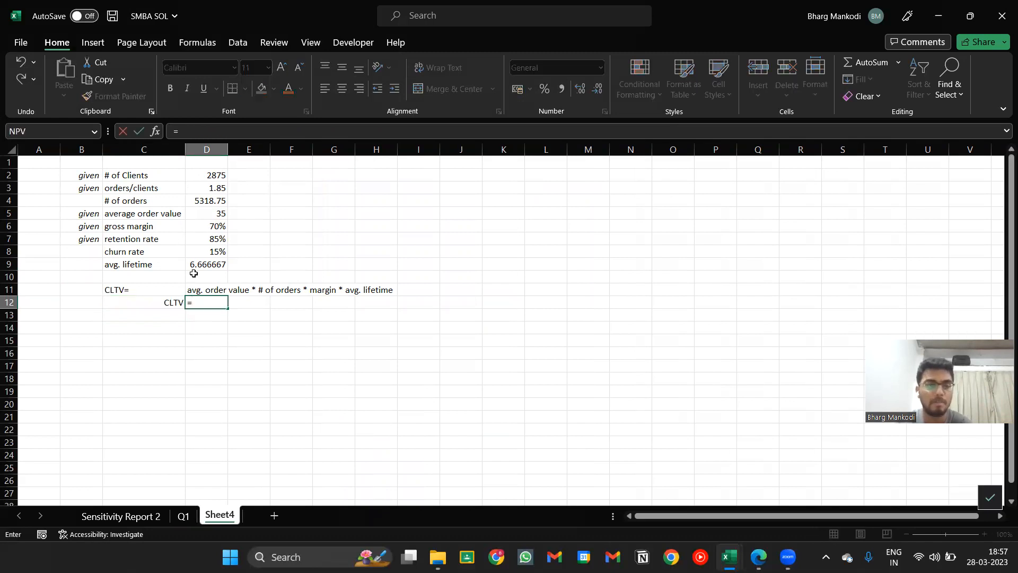
key("Up")
key("Up")
key("Up")
key("Up")
key("Up")
key("Up")
key("Up")
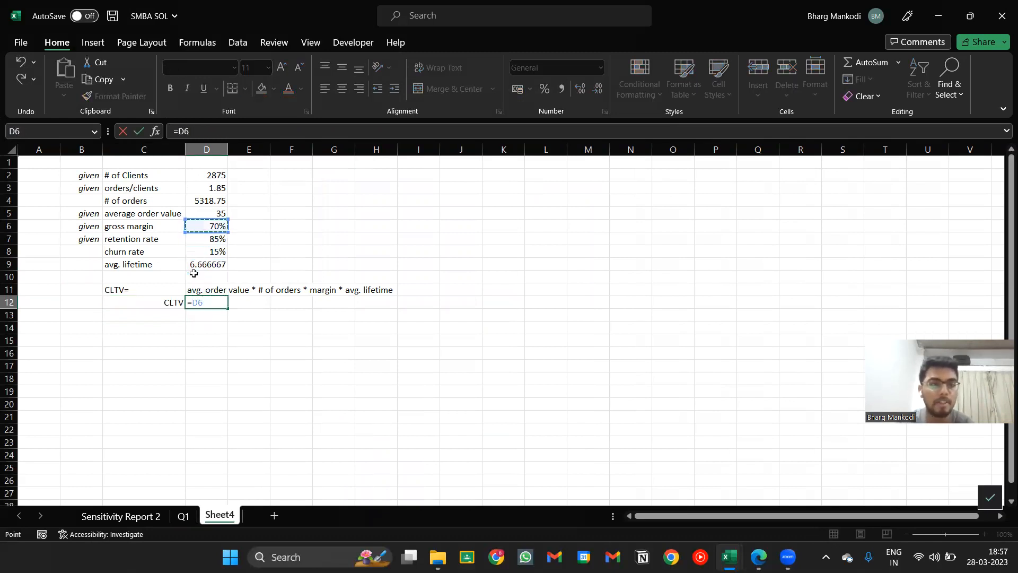
type("*")
key("Up")
key("Up")
key("Up")
key("Up")
key("Up")
key("Up")
key("Up")
key("Up")
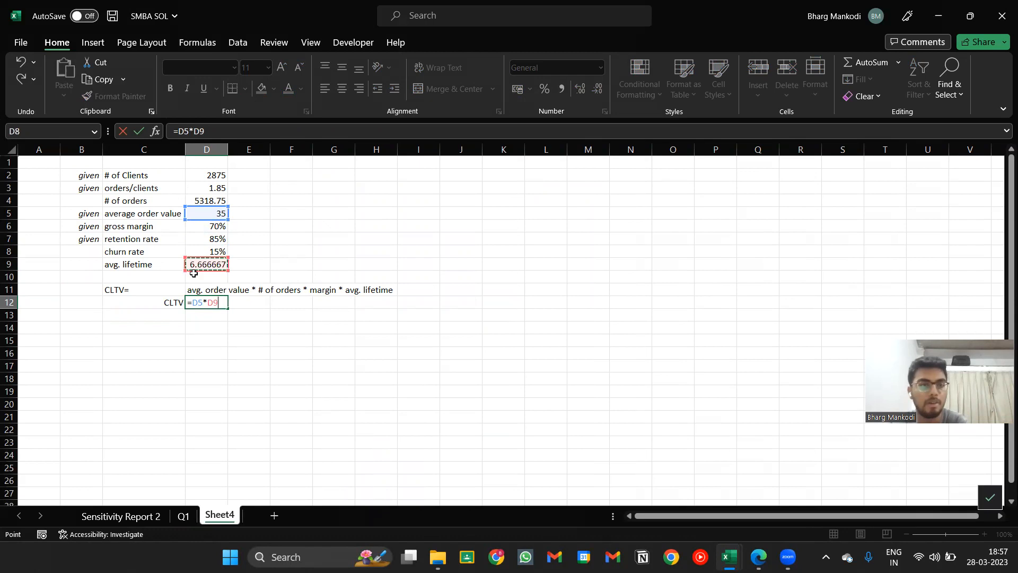
type("*")
key("Up")
key("Up")
key("Up")
key("Up")
key("Up")
key("Up")
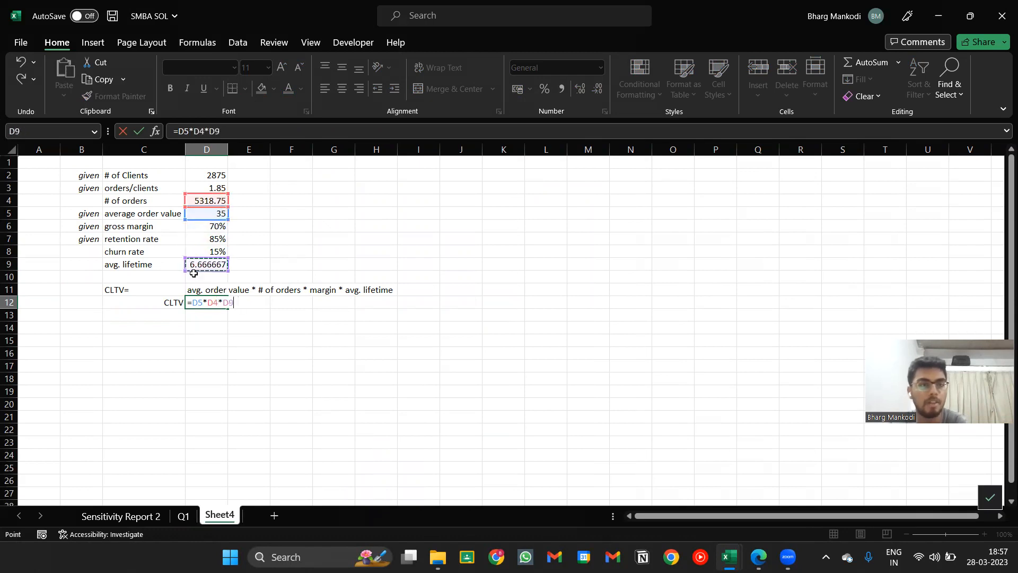
type("*")
key("Up")
key("Up")
key("Up")
key("Up")
key("Down")
key("Return")
key("Up")
key("ctrl+s")
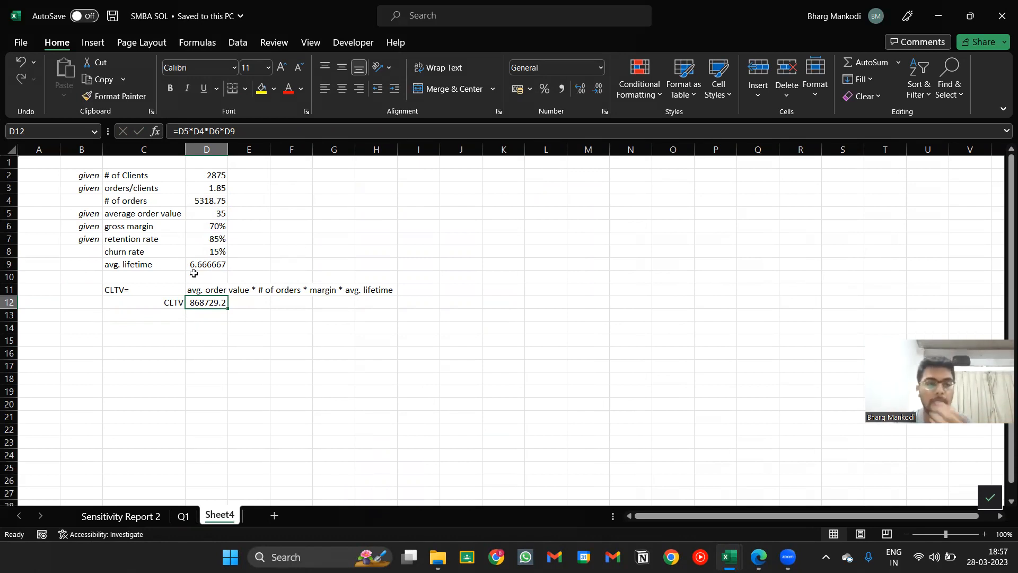
Step: Switch to the exam PDF and read Q3 part ii about the 25-year gross profit and customer lifetime value
key("alt+Tab")
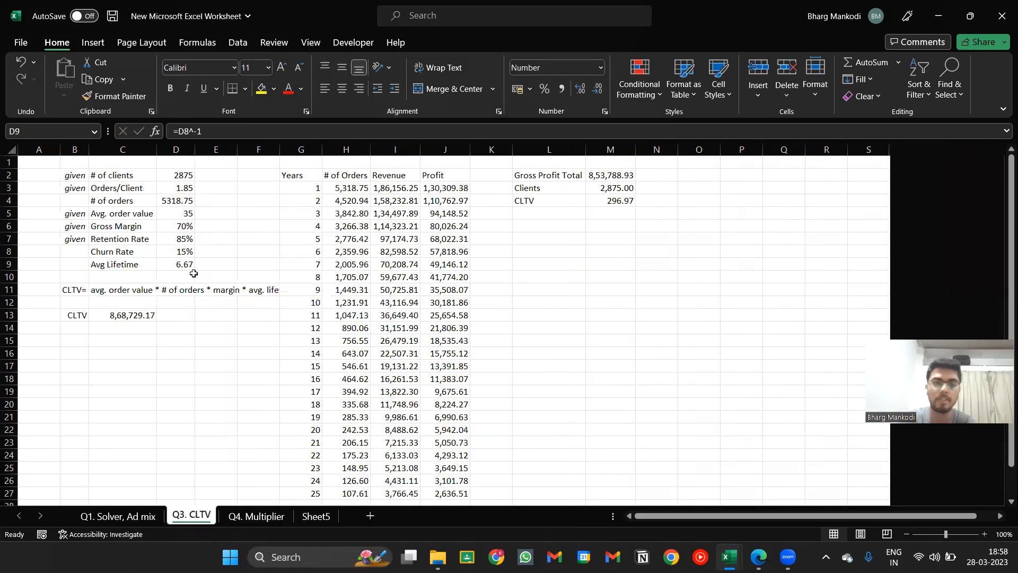
key("alt+Tab")
left_click_drag(300, 410, 422, 411)
left_click(421, 413)
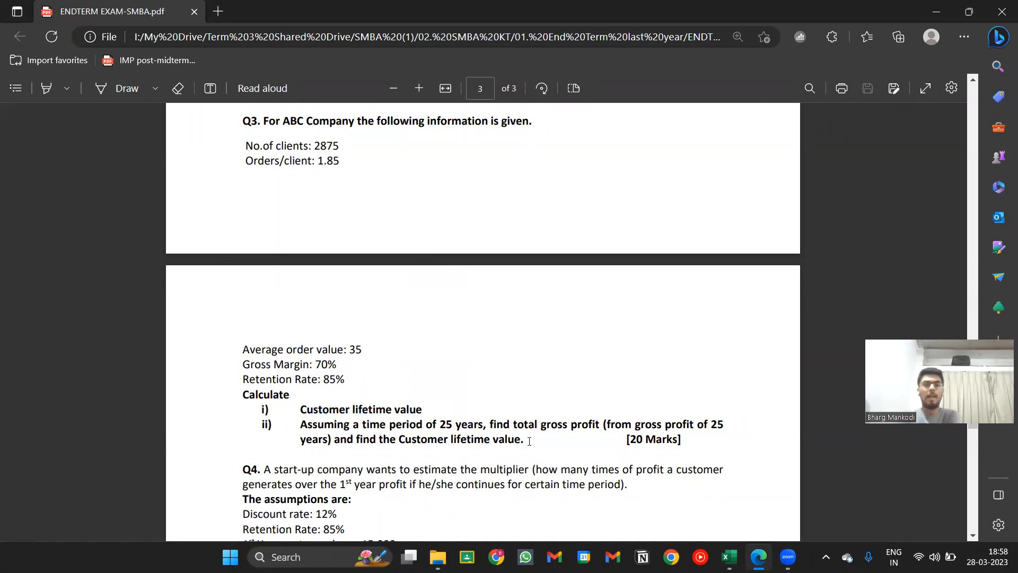
left_click_drag(530, 441, 291, 424)
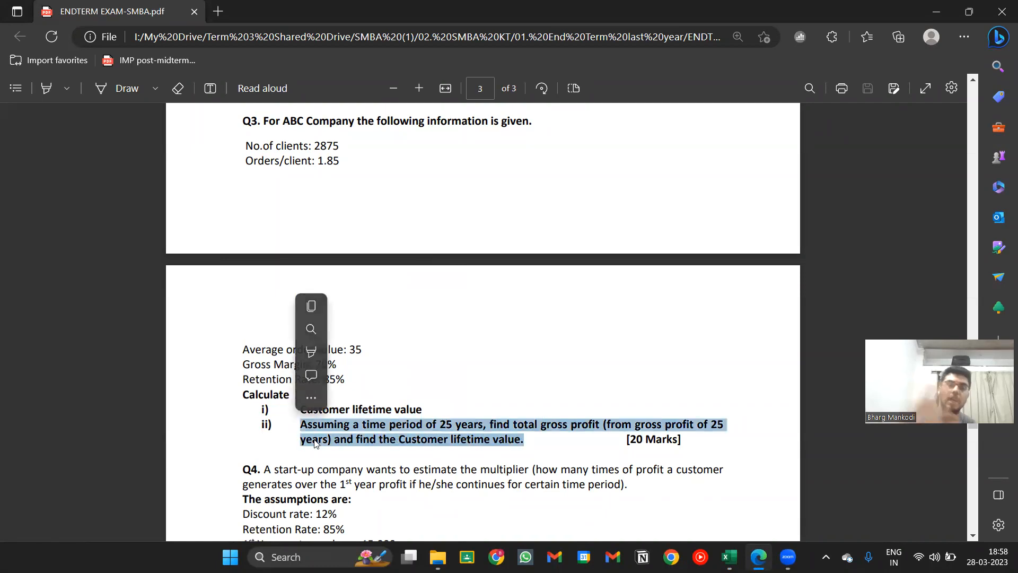
left_click(419, 424)
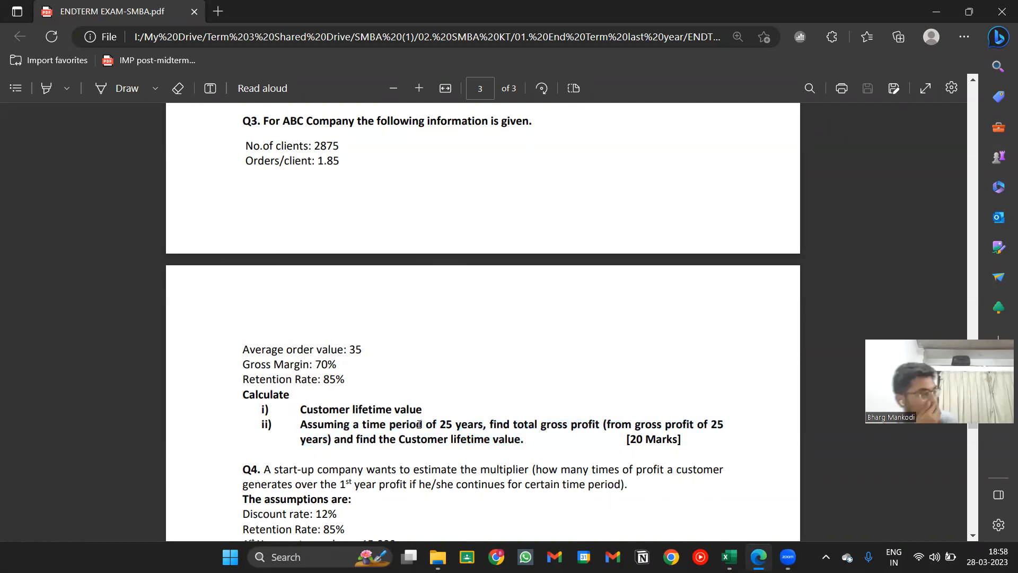
scroll(419, 424, "down", 1)
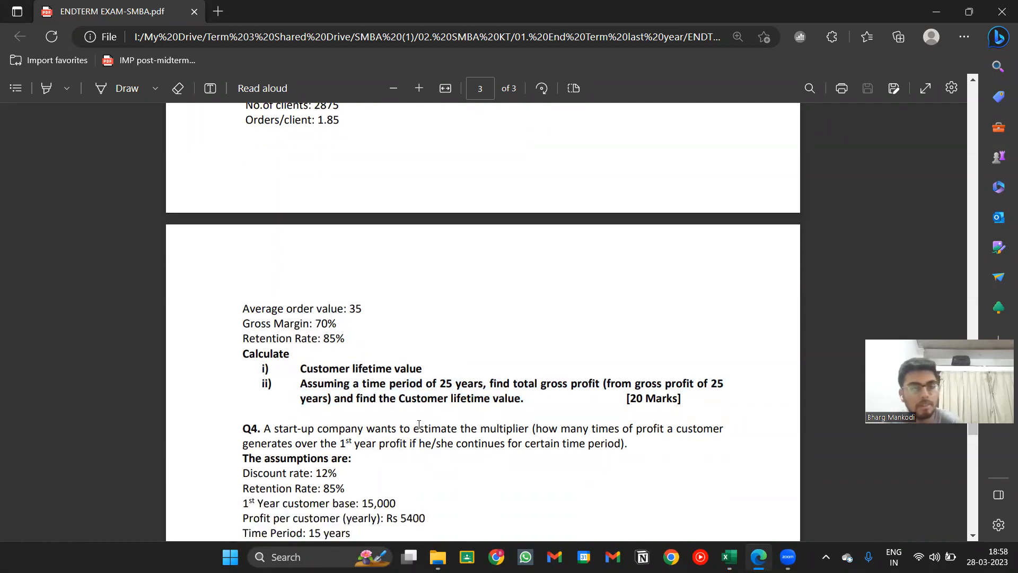
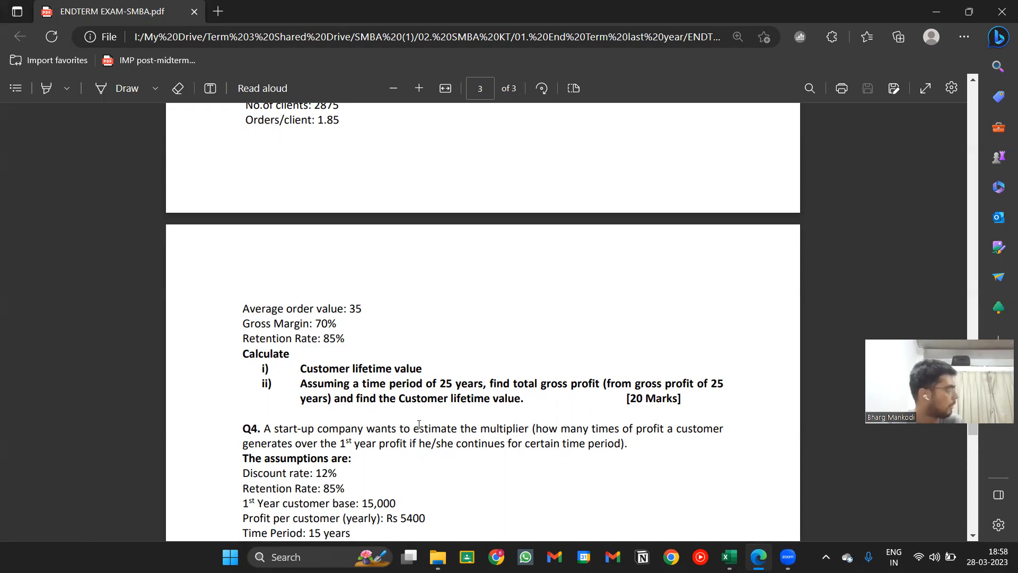
Step: Return to Sheet4 of the SMBA SOL workbook and delete row 11 with the written-out CLTV formula
key("alt+Tab")
key("Up")
key("Up")
key("Up")
key("alt+Tab")
key("alt+Tab")
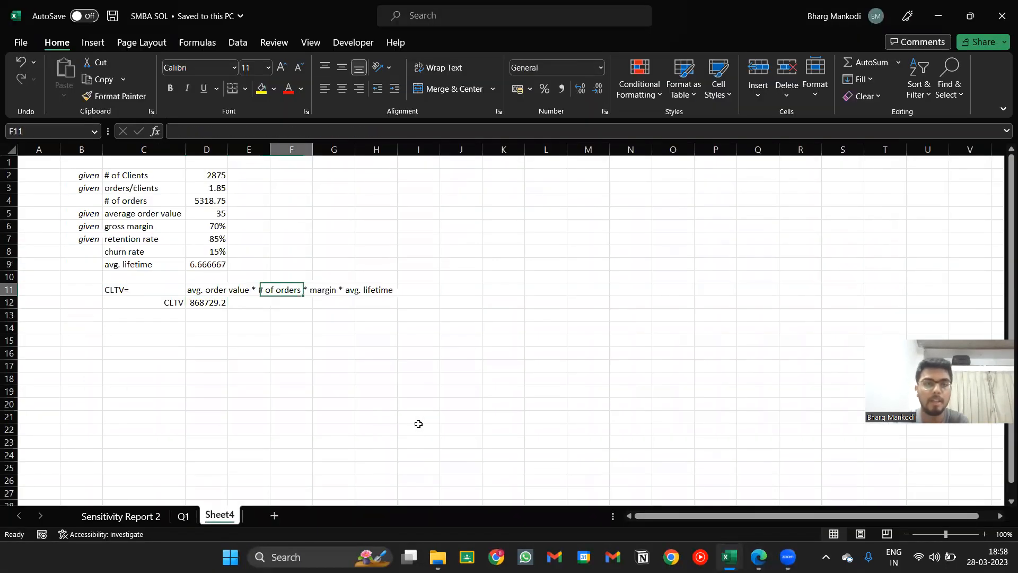
key("Right")
key("Right")
key("Right")
key("Right")
key("Right")
key("Right")
key("Right")
key("Left")
key("Left")
key("shift+space")
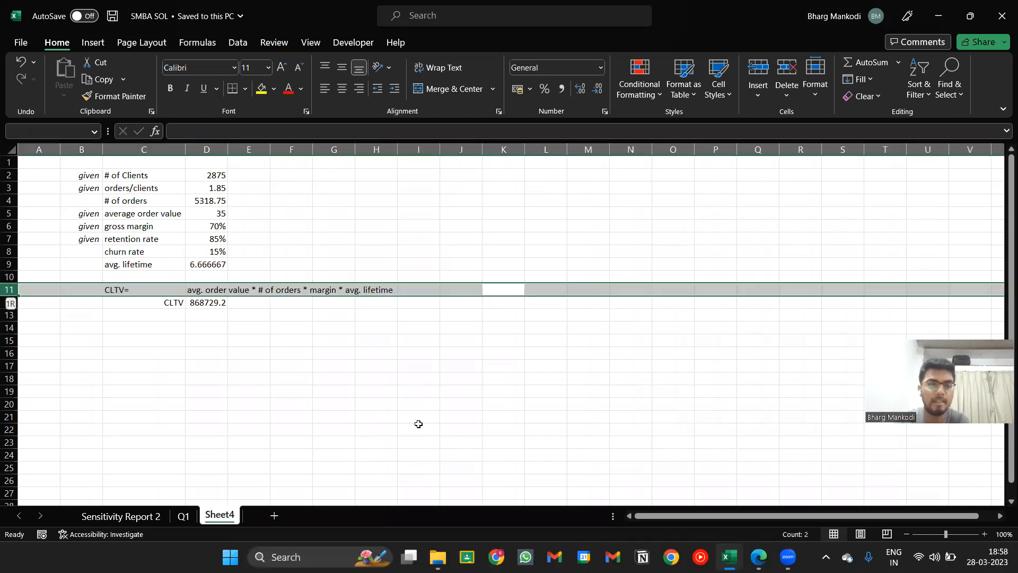
key("ctrl+minus")
Step: Head a new column with Years in G2 and enter 1 below it in G3
key("Up")
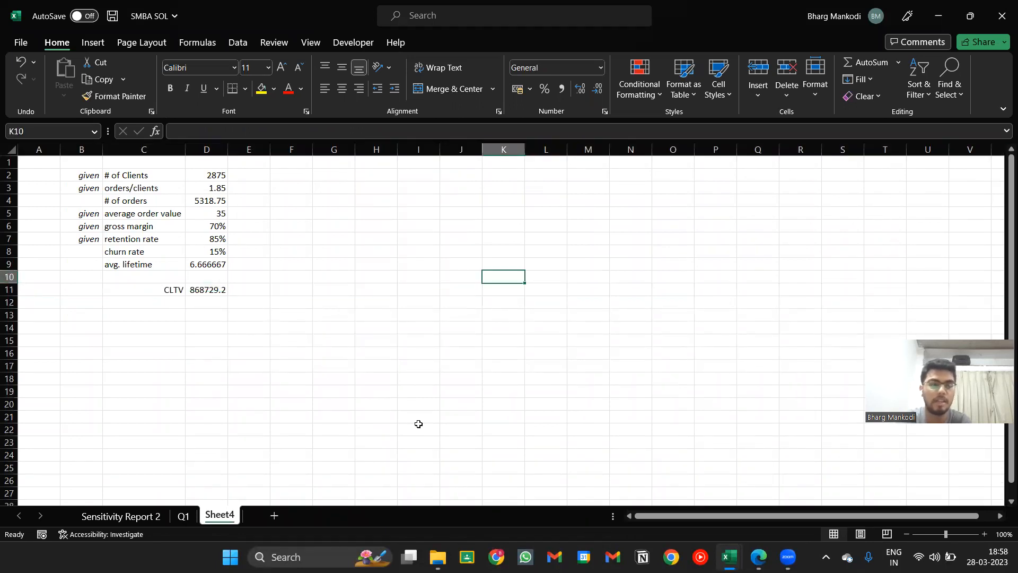
key("Up")
key("Up")
key("Up")
key("Left")
key("Left")
key("Left")
key("Up")
key("Up")
key("Left")
key("Left")
key("Up")
key("Up")
key("Up")
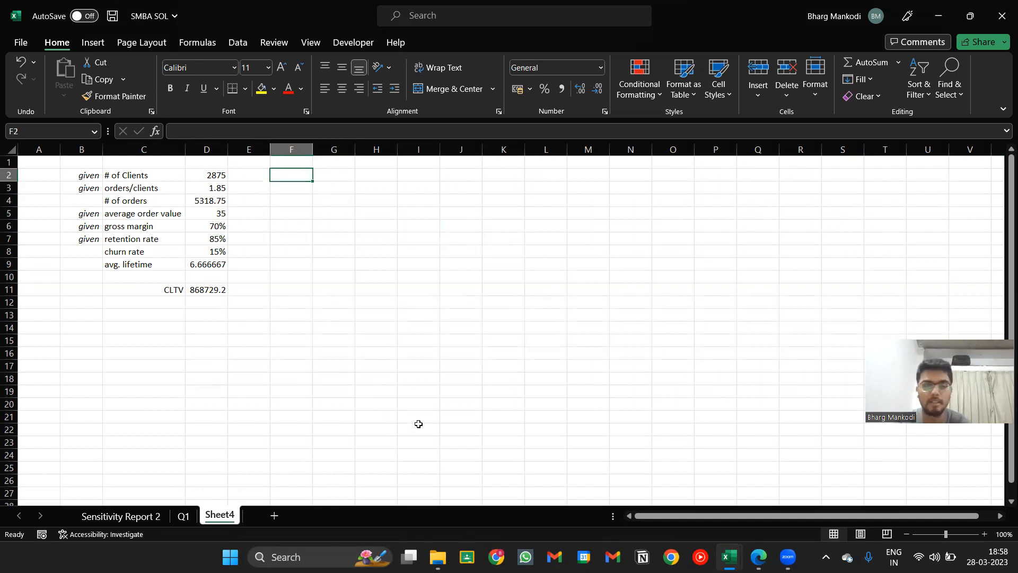
key("Right")
type("Years")
key("Return")
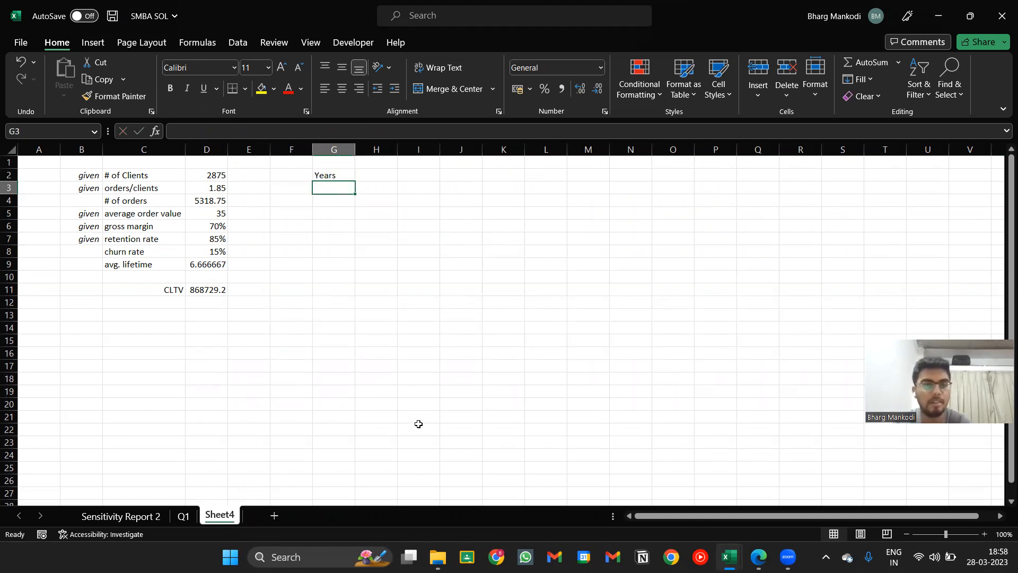
type("1")
key("Return")
key("Up")
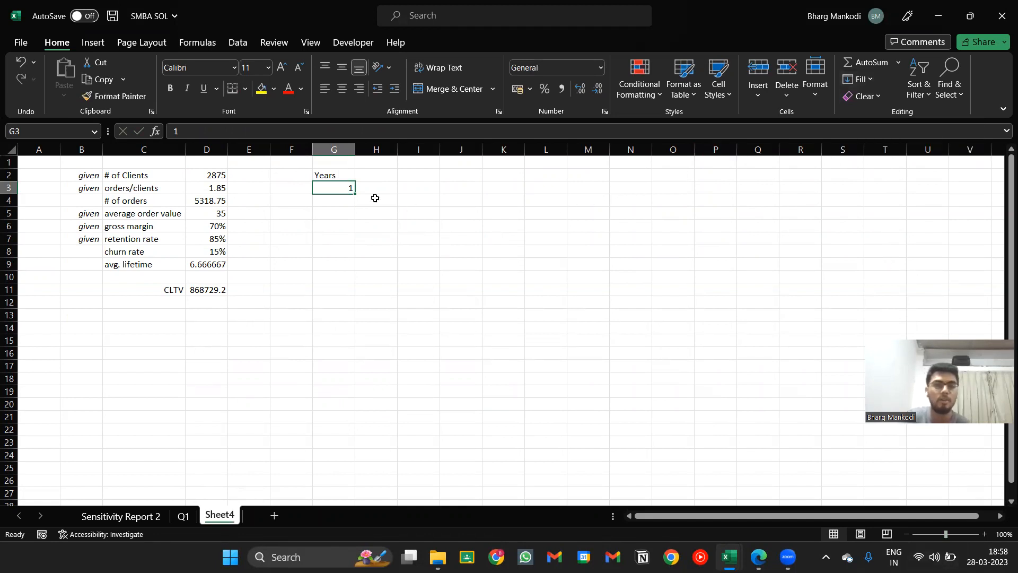
Step: Try autofilling G3 down to G26 as a number series, and undo the fill
left_click_drag(357, 194, 345, 487)
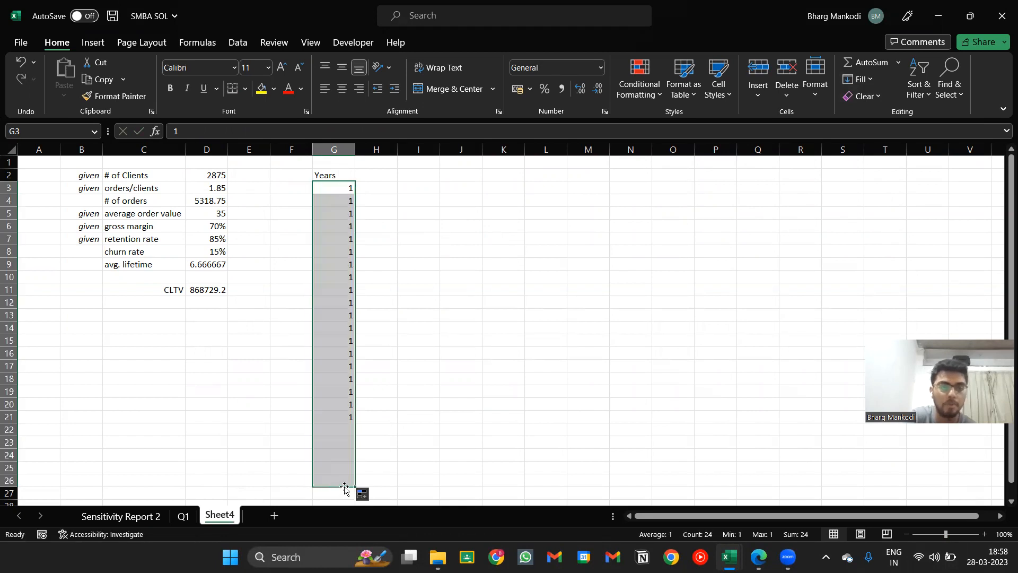
left_click(361, 494)
left_click(383, 436)
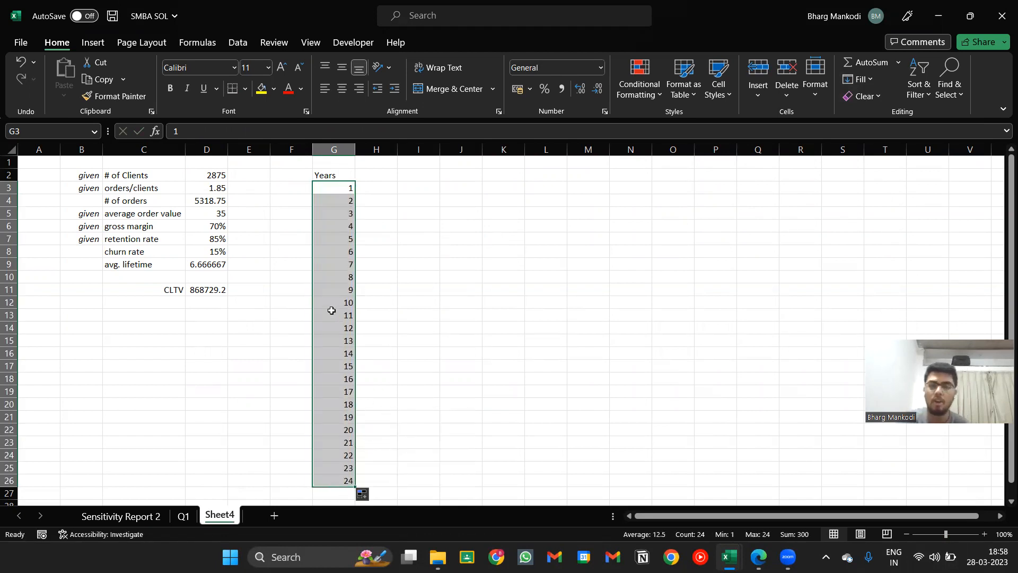
key("ctrl+z")
Step: Enter 1 and 2 in G3:G4, autofill the years down to 25 in G27, and clear the filled range
type("1")
key("Return")
type("2")
key("Return")
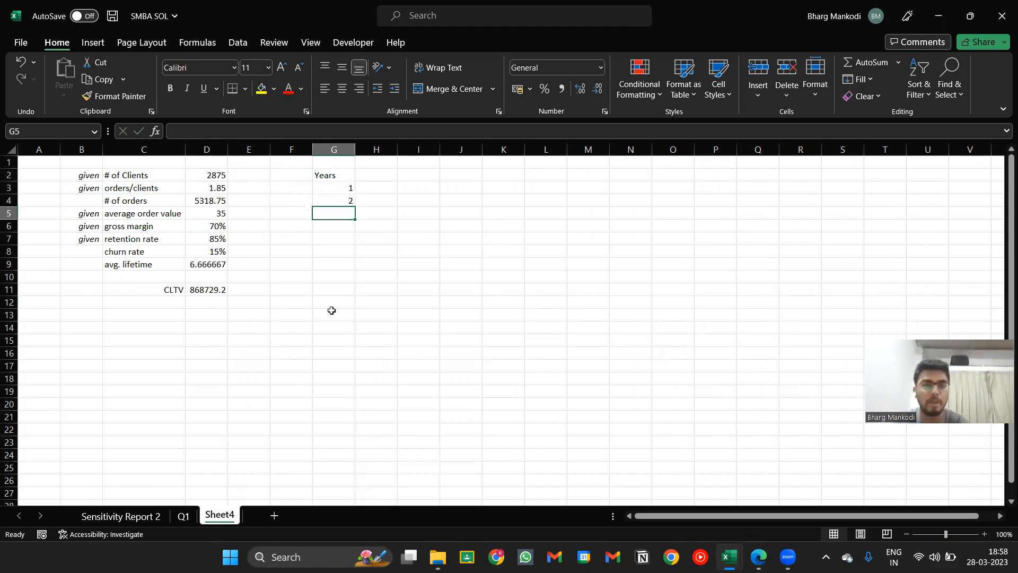
left_click_drag(334, 188, 363, 497)
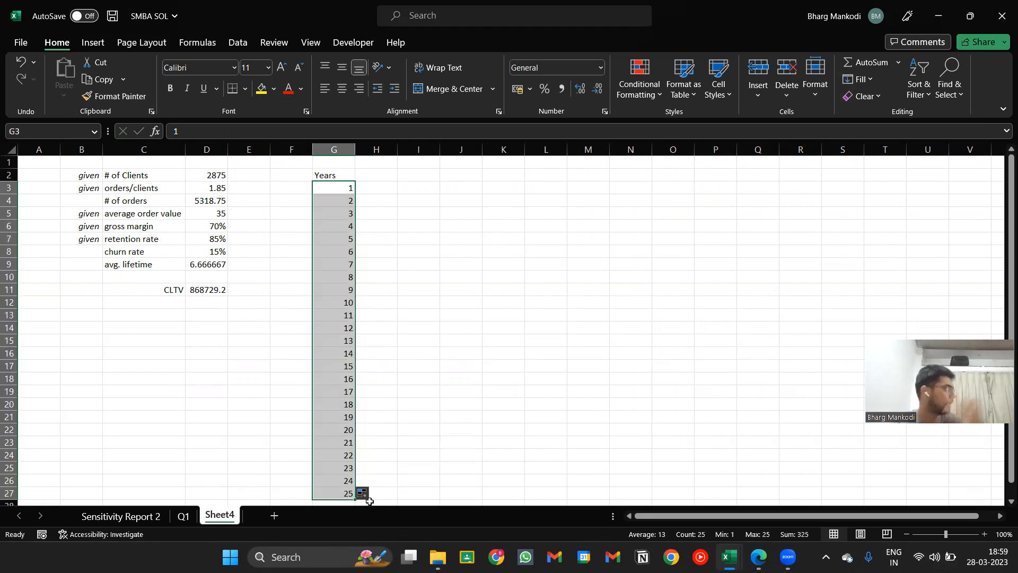
key("Delete")
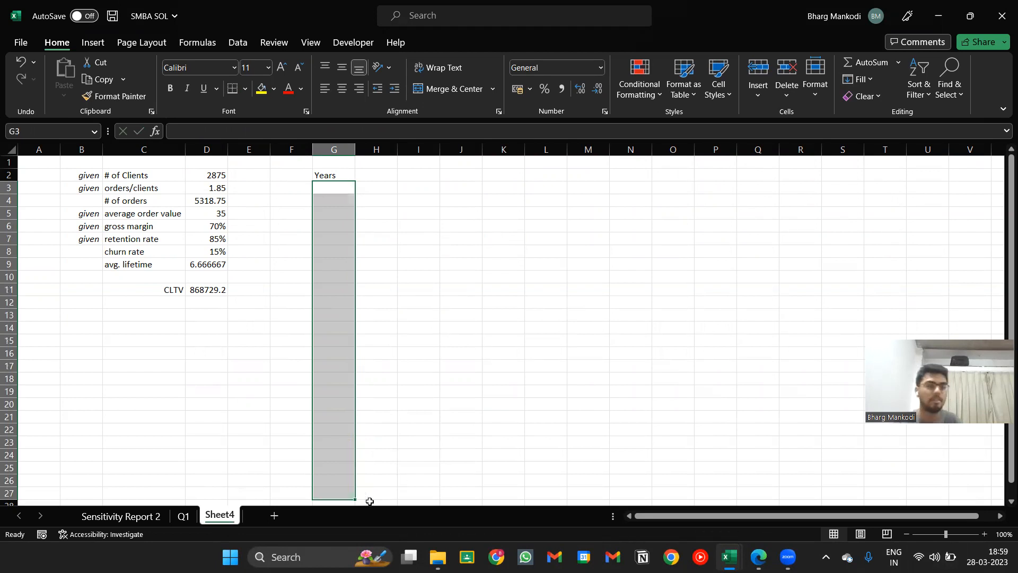
Step: Enter 1 in G3 again as the starting year
key("Up")
key("Down")
type("1")
key("Return")
key("Up")
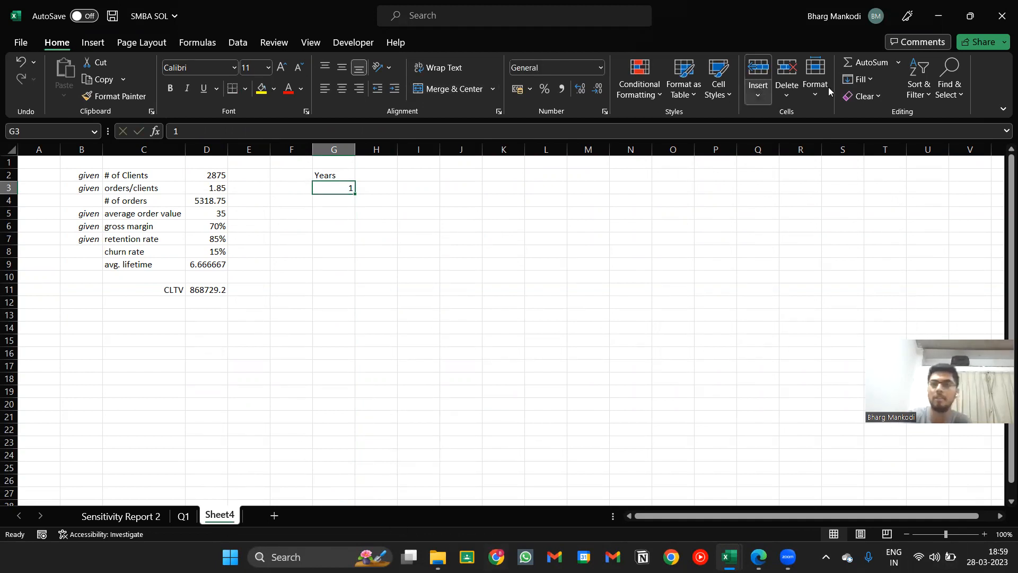
Step: Try a linear Series fill in rows from G3 with step value 1 and stop value 25, and undo it
left_click(869, 80)
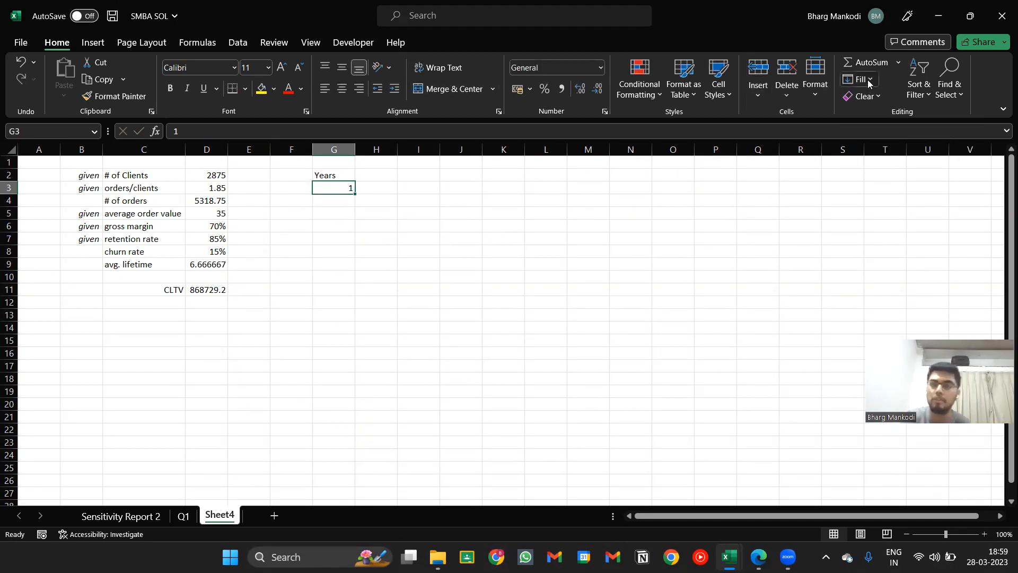
left_click(883, 197)
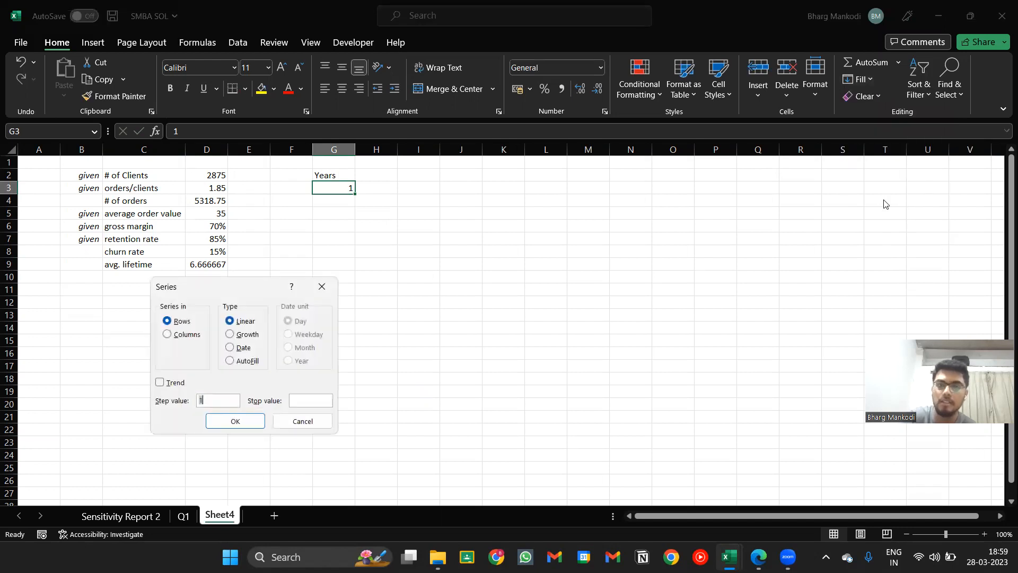
left_click_drag(235, 294, 626, 167)
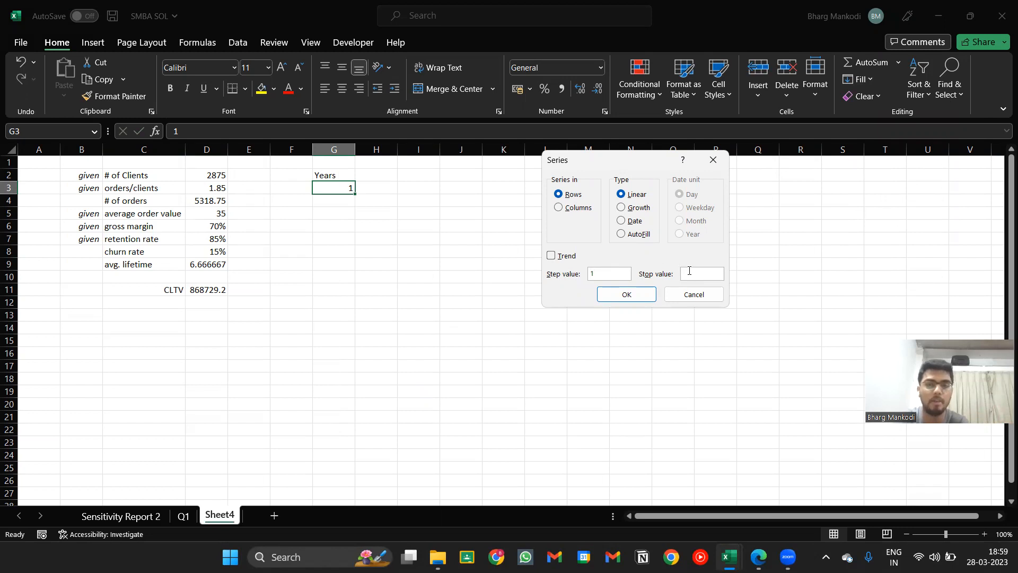
type("25")
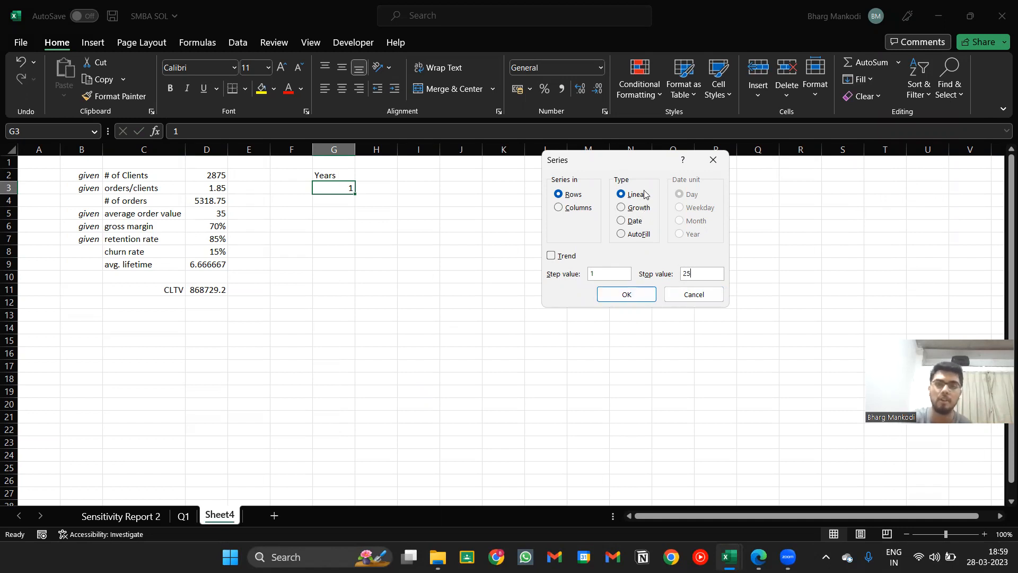
left_click(626, 295)
key("ctrl+z")
Step: Fill the years from G3 down the column as a linear series with step value 1 and stop value 25
left_click(857, 79)
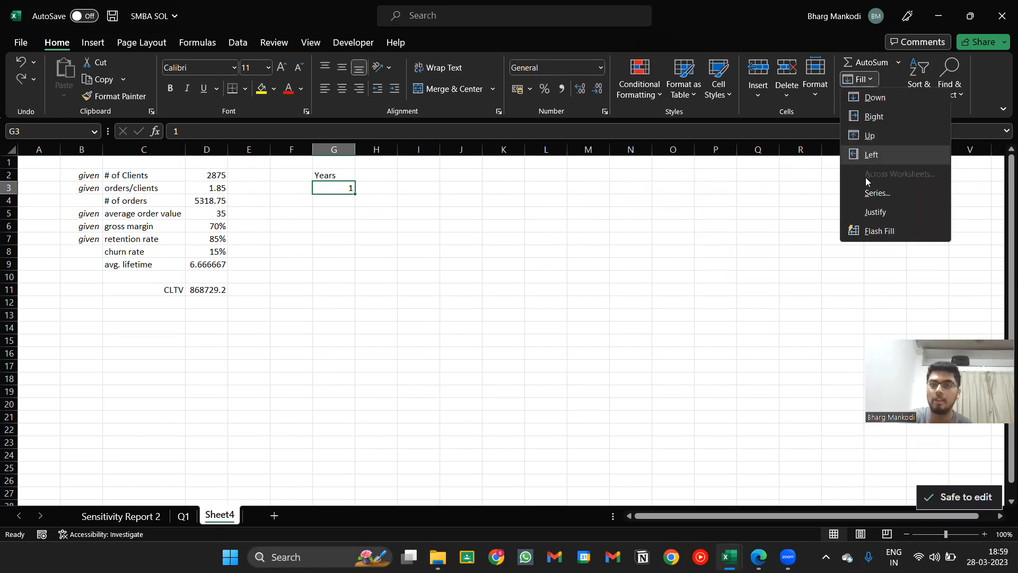
left_click(865, 195)
left_click(560, 209)
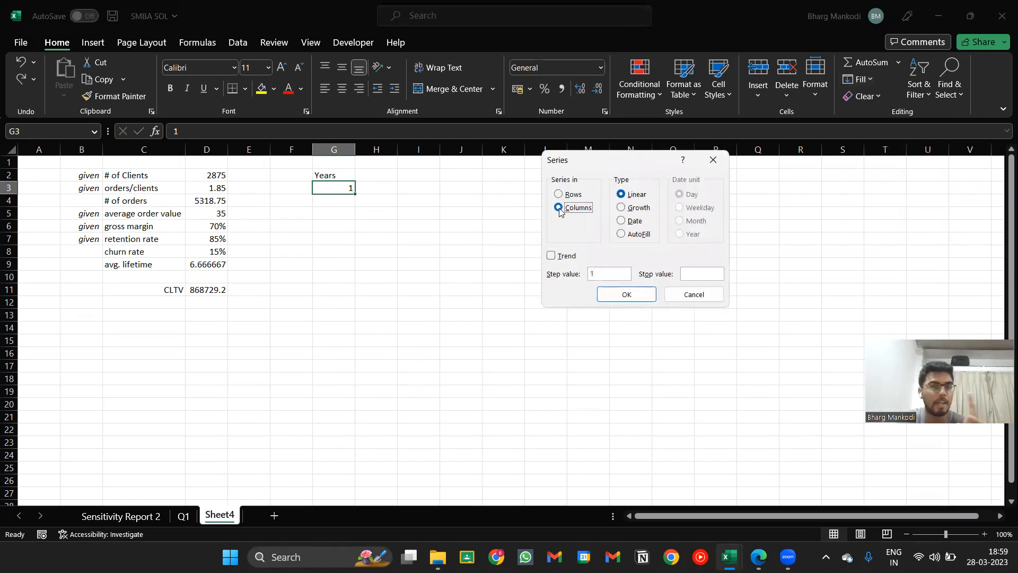
type("25")
left_click(628, 294)
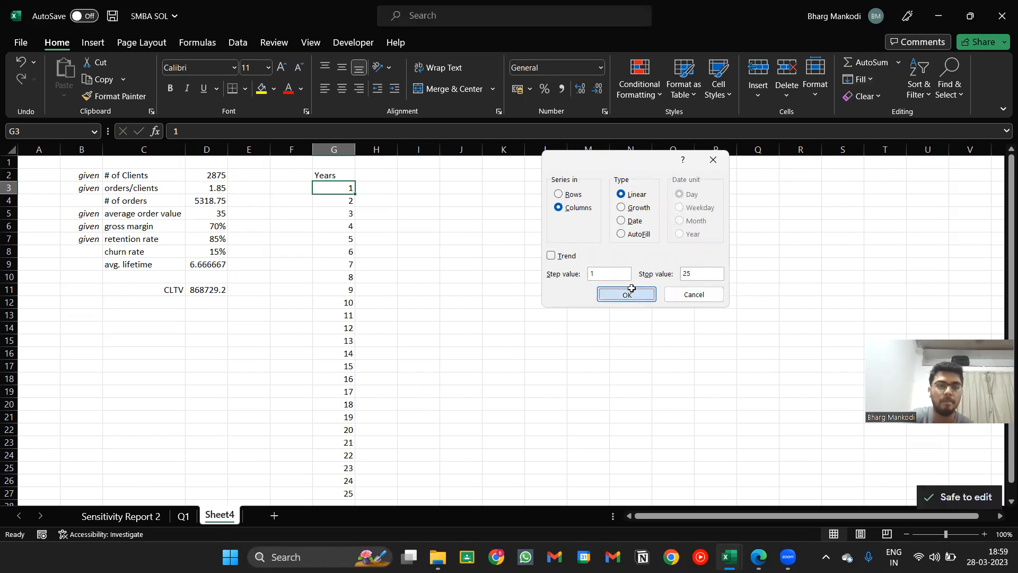
Step: Enter the heading "Gross Profit" in H2 beside the Years heading
key("ctrl+Up")
key("Right")
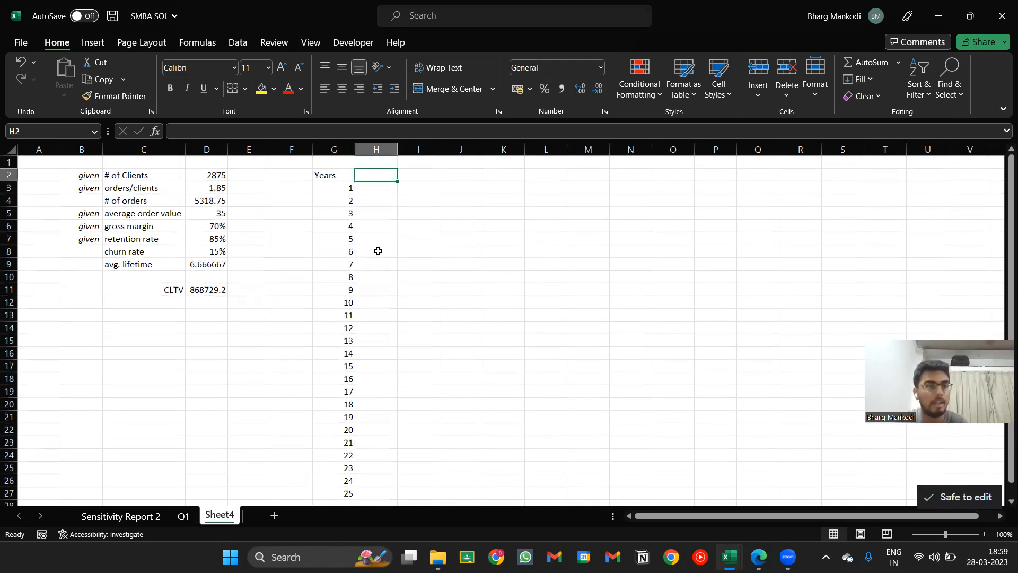
type("Gross Profit")
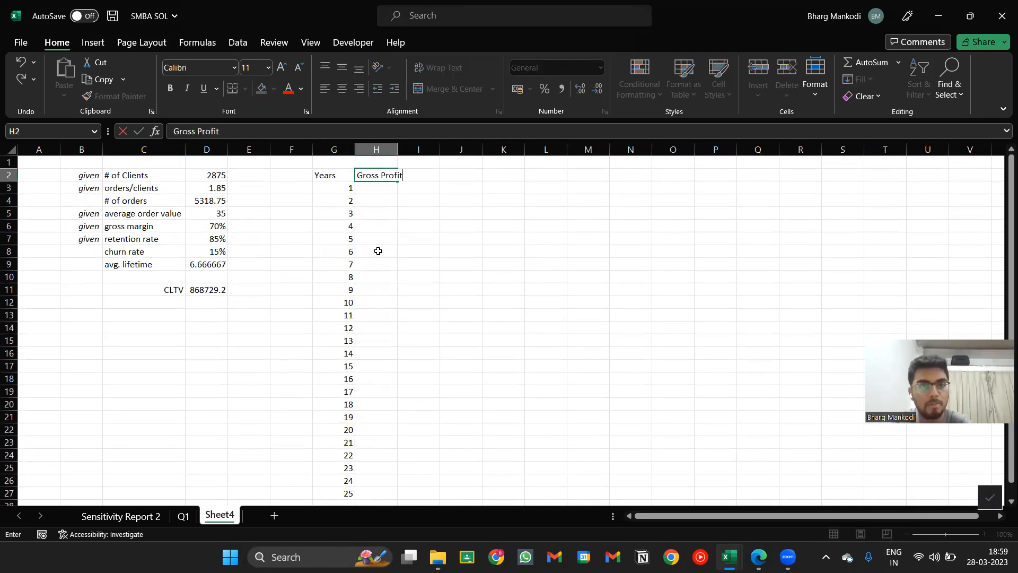
key("Return")
key("Up")
key("ctrl+c")
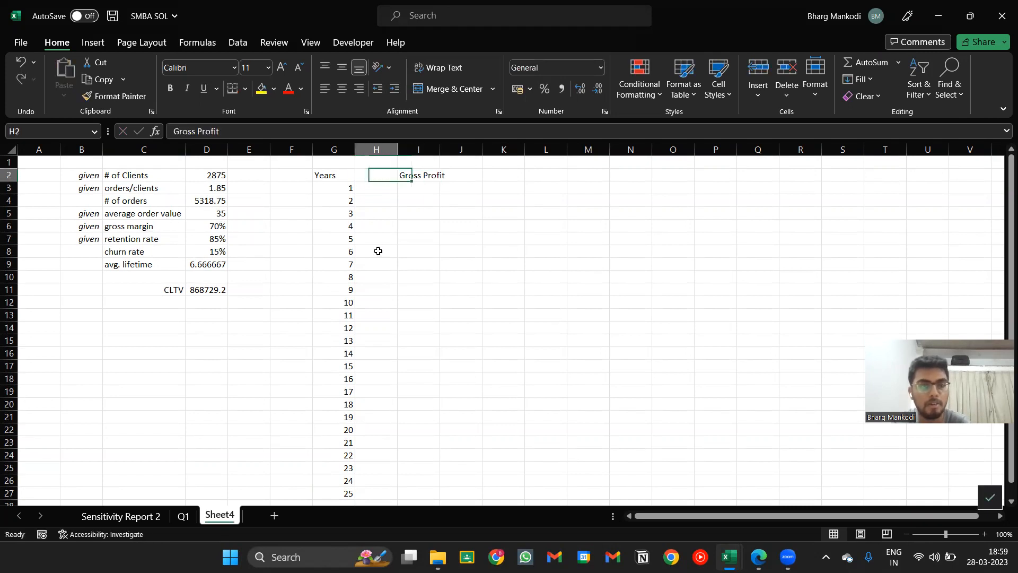
Step: Check the column headings of the 25-year table on the Q3. CLTV sheet of New Microsoft Excel Worksheet, and return to SMBA SOL
key("alt+Tab")
key("Up")
key("Up")
key("Up")
key("Up")
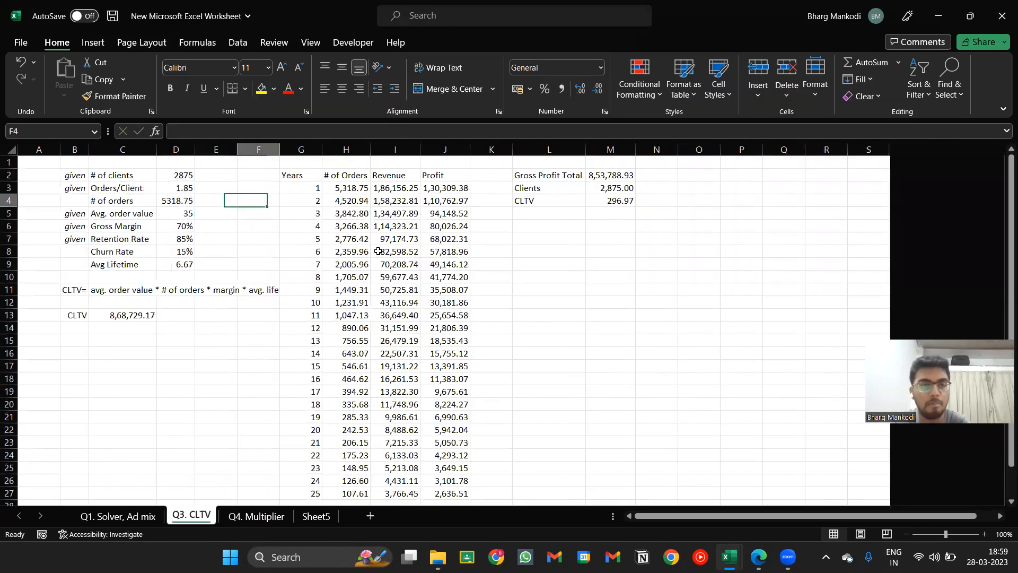
key("Right")
key("Right")
key("Right")
key("alt+Tab")
Step: Move the "Gross Profit" heading to J2 and enter "# of orders" in H2 and "Rev" in I2
key("ctrl+x")
key("Right")
key("Return")
key("Left")
key("Left")
type("# of orders")
key("Tab")
type("Rev")
key("Return")
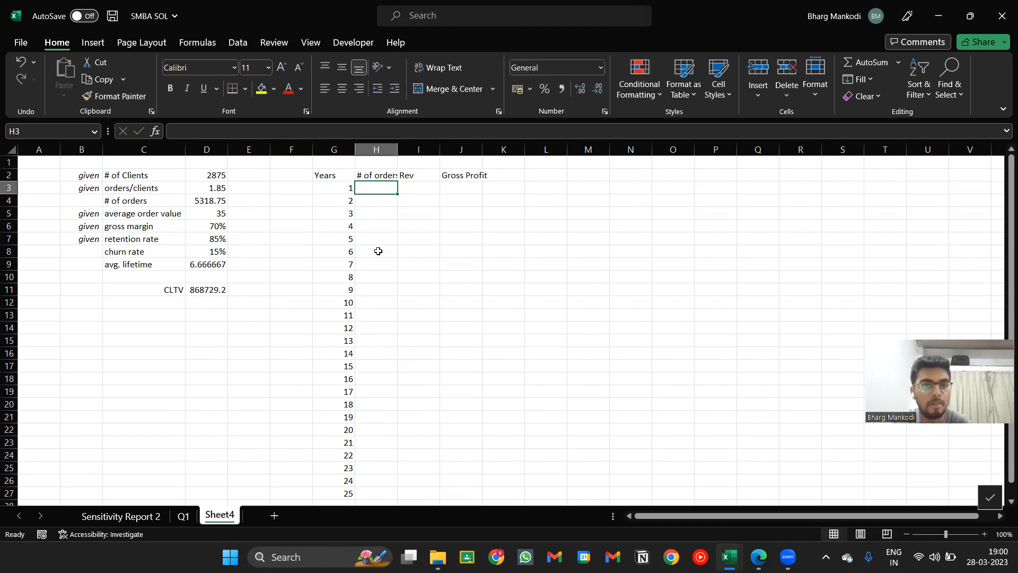
Step: Link year 1's number of orders in H3 to the orders value with =D4
type("=")
key("Left")
key("Left")
key("Left")
key("Down")
key("Left")
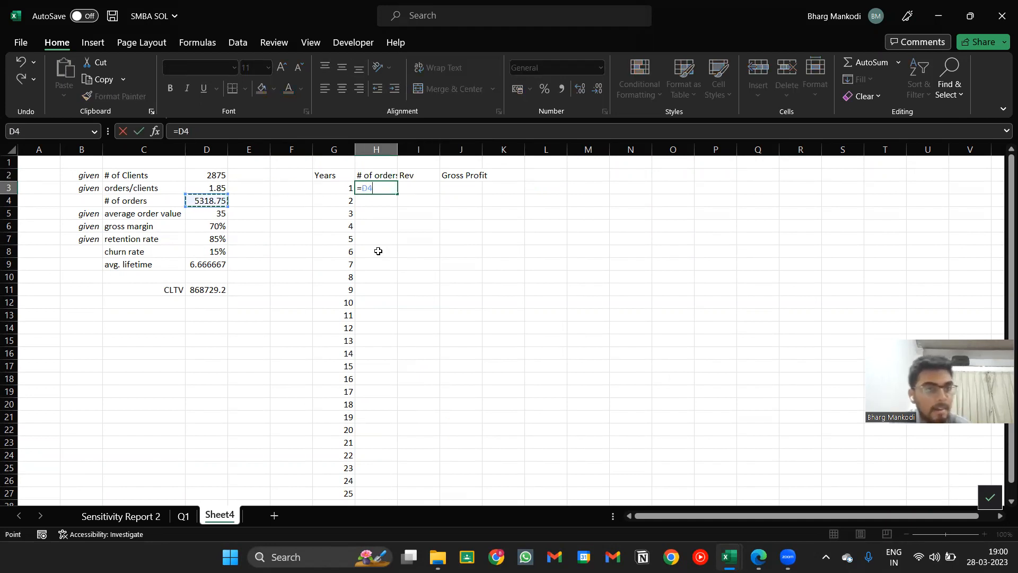
key("Return")
key("Up")
Step: Check the year 2 orders formula in H4 of New Microsoft Excel Worksheet, and return to SMBA SOL
key("alt+Tab")
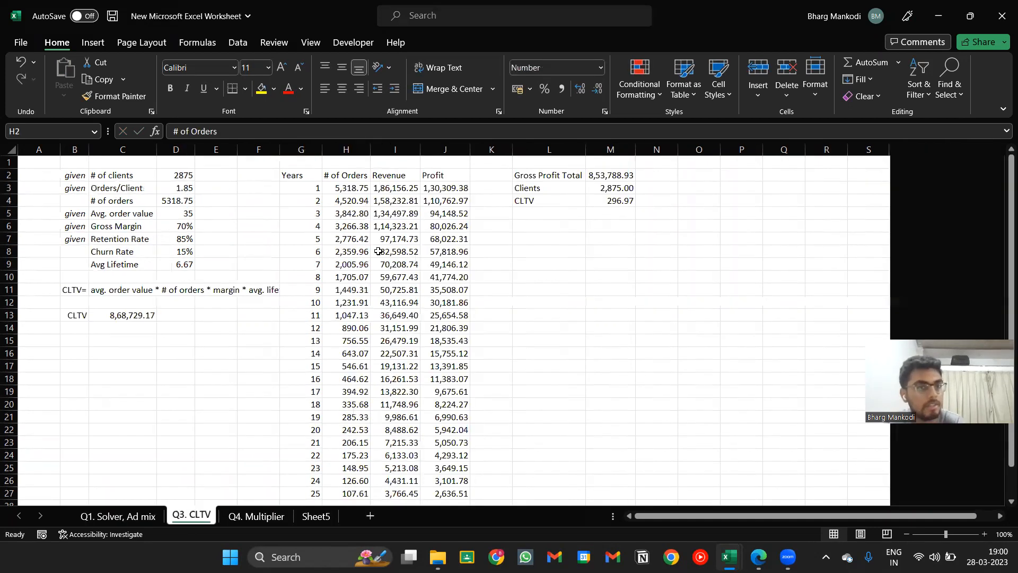
key("Down")
key("Down")
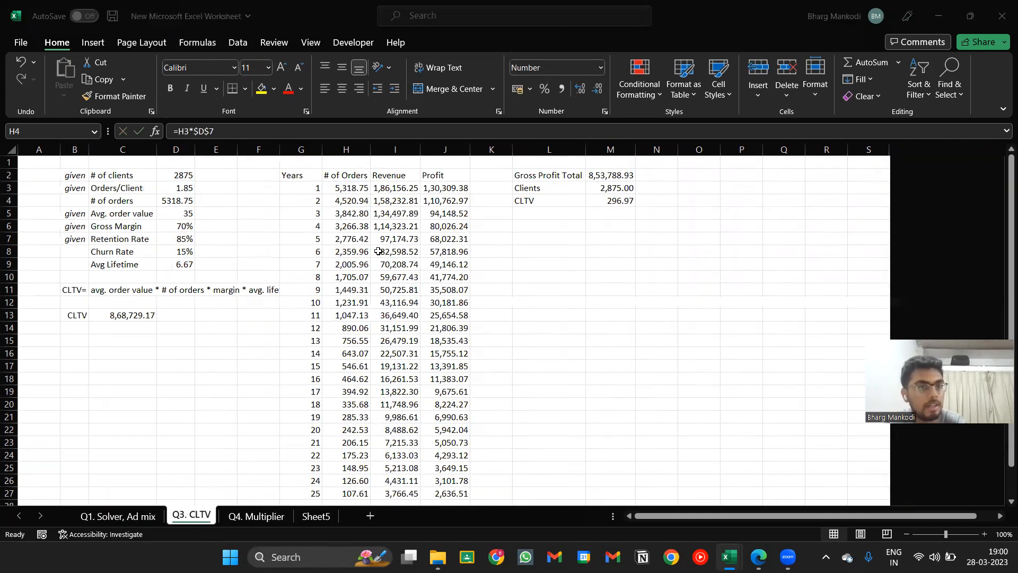
key("alt+Tab")
Step: Autofit column H to the "# of orders" heading and save the workbook
key("Up")
key("alt+h")
key("o")
key("i")
key("Down")
key("Down")
key("ctrl+s")
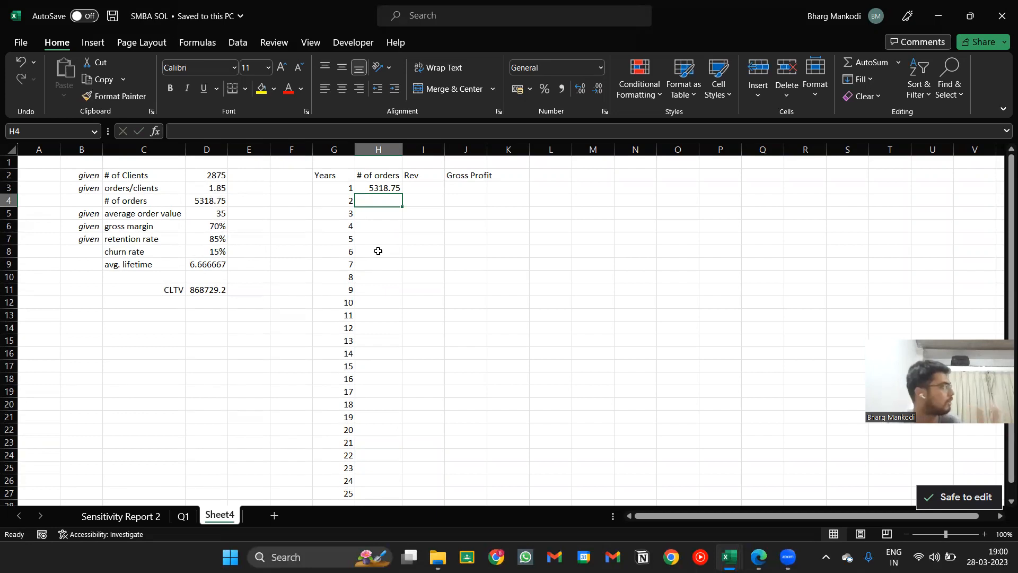
Step: Calculate year 2's orders in H4 with =H3*D7, multiplying the previous year's orders by the retention rate
type("=")
key("Up")
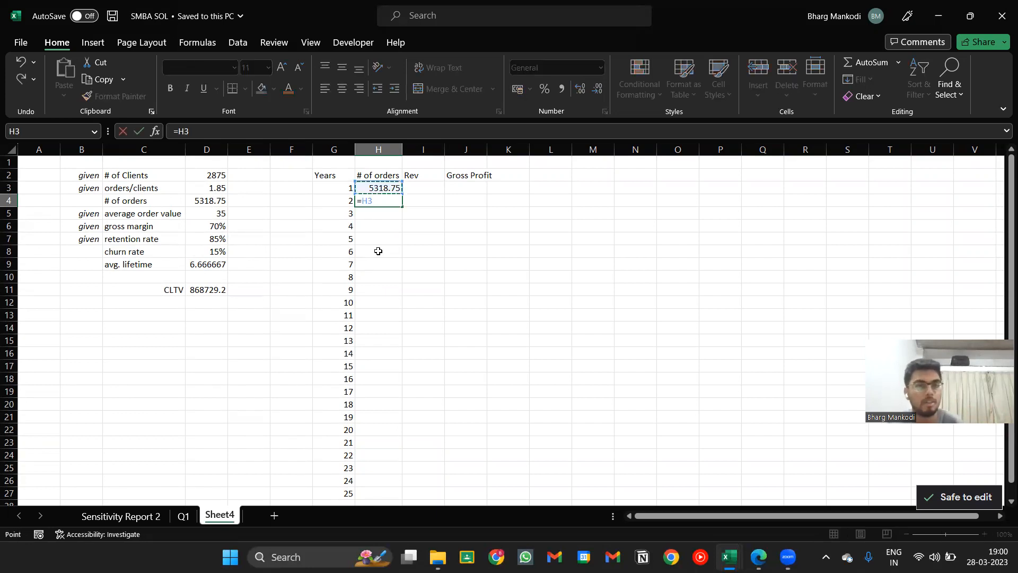
type("*")
key("Left")
key("Left")
key("Left")
key("Down")
key("Down")
key("Down")
key("Left")
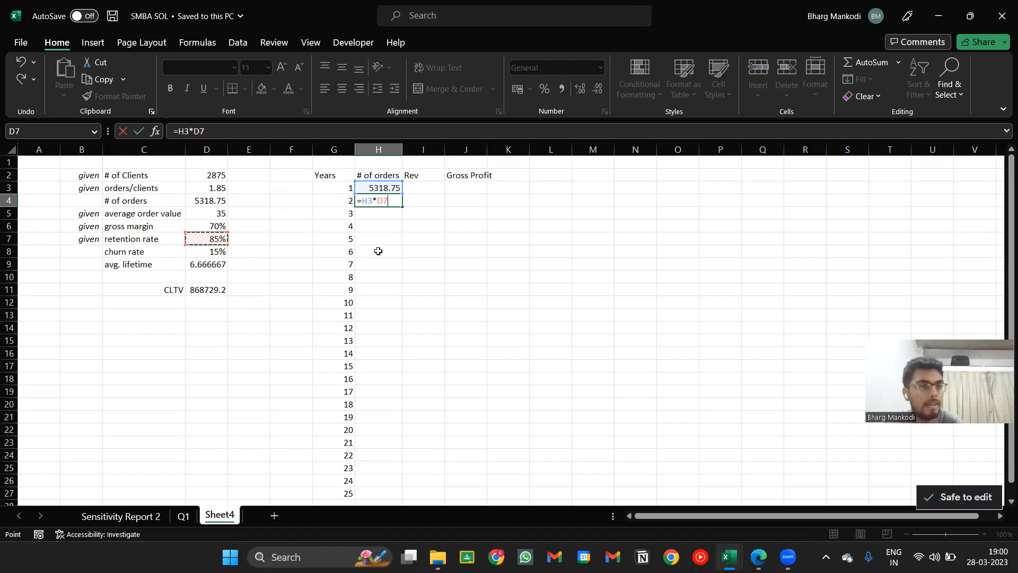
key("Return")
Step: Copy the year 2 orders formula from H4 into H5 and inspect which cells it references
key("Up")
key("ctrl+c")
key("shift+Down")
key("shift+Down")
key("Down")
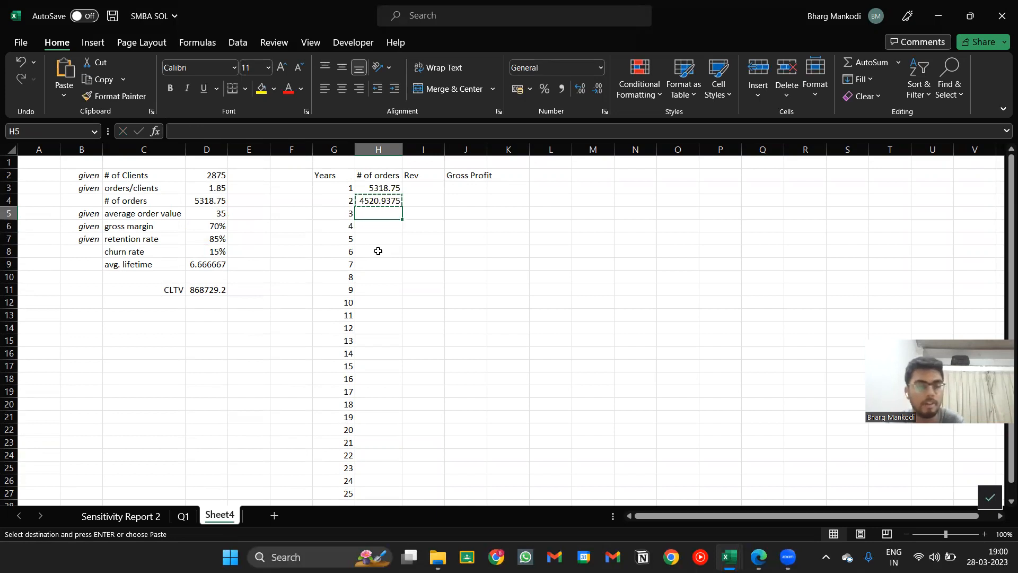
key("ctrl+v")
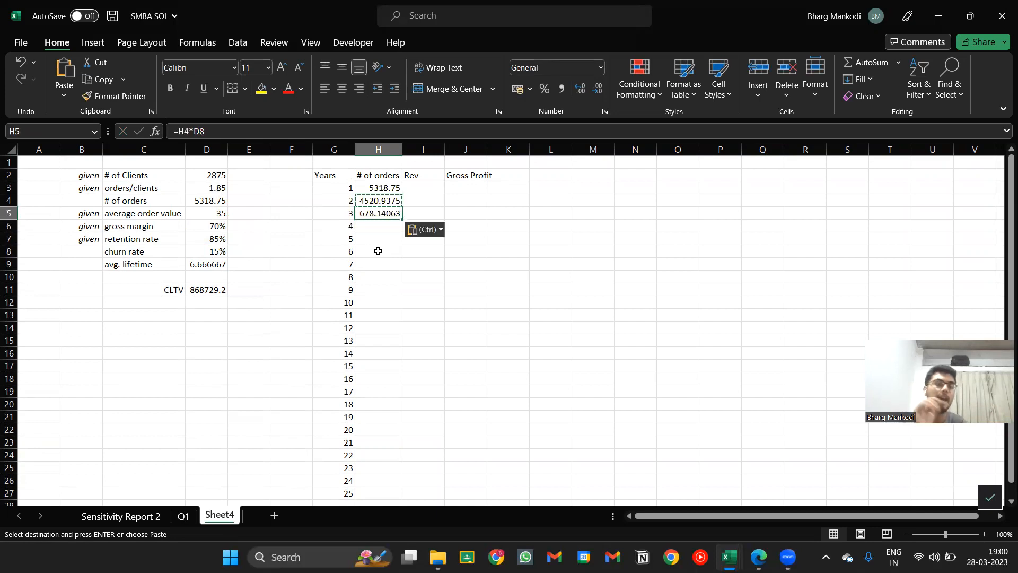
key("F2")
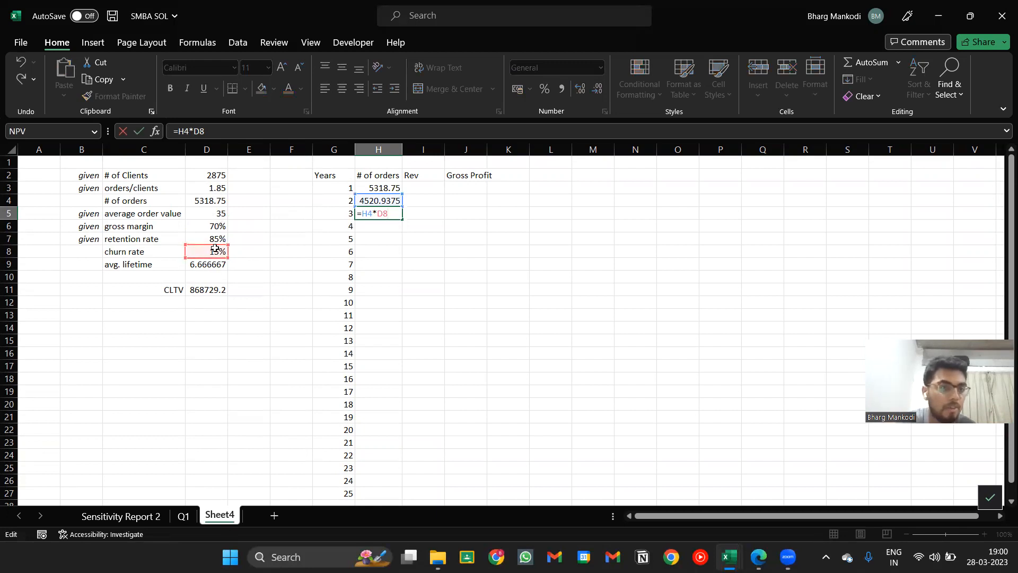
key("ctrl+Return")
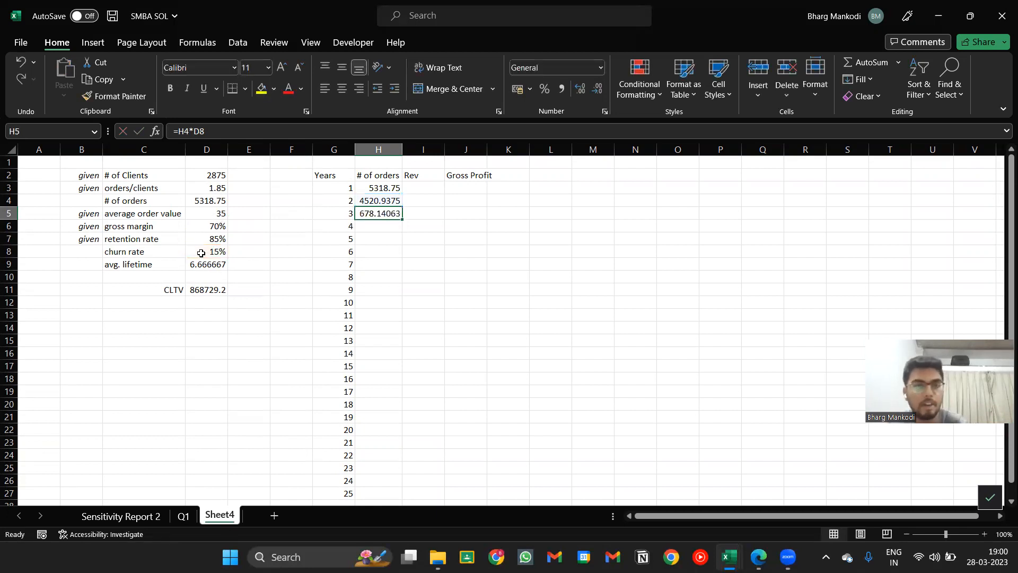
Step: Copy the H5 formula into H10 and inspect its shifted cell references
key("ctrl+c")
key("Down")
key("Down")
key("Down")
key("Down")
key("Down")
key("ctrl+v")
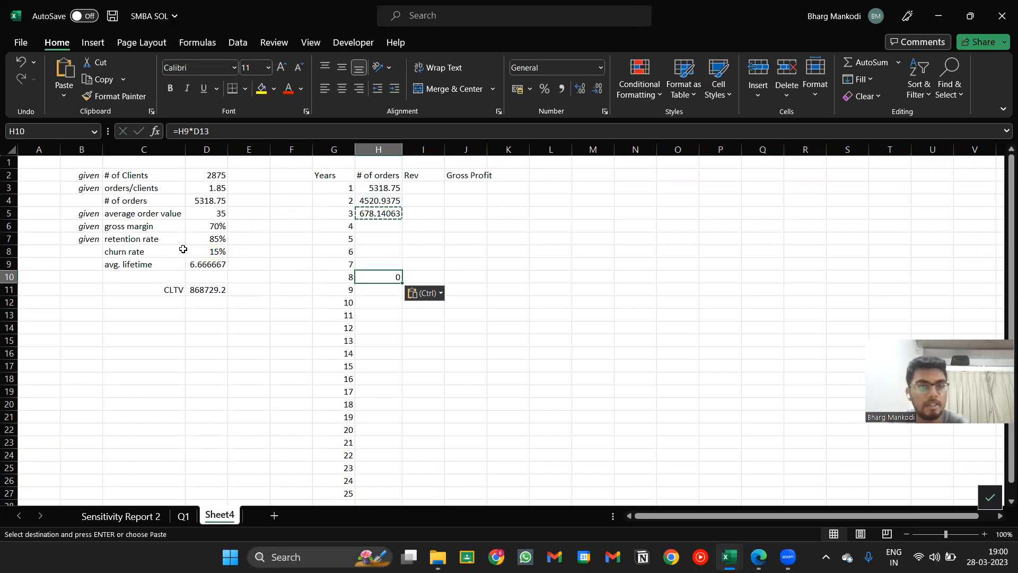
left_click(207, 131)
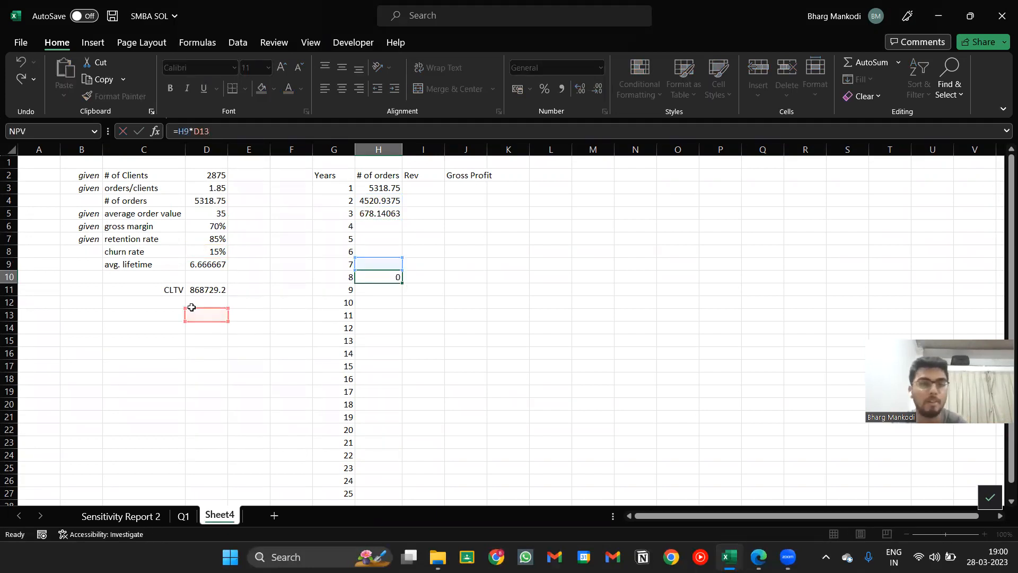
key("Escape")
Step: Make the retention rate reference in H4 absolute so the formula reads =H3*$D$7
key("Up")
key("Up")
key("Up")
key("Up")
key("Up")
key("Up")
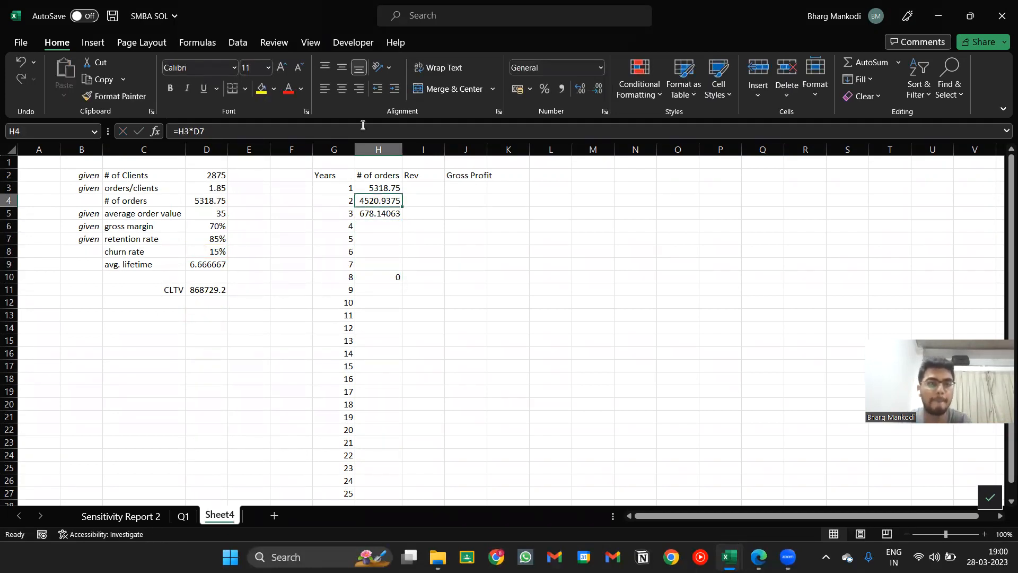
left_click(338, 131)
key("BackSpace")
key("BackSpace")
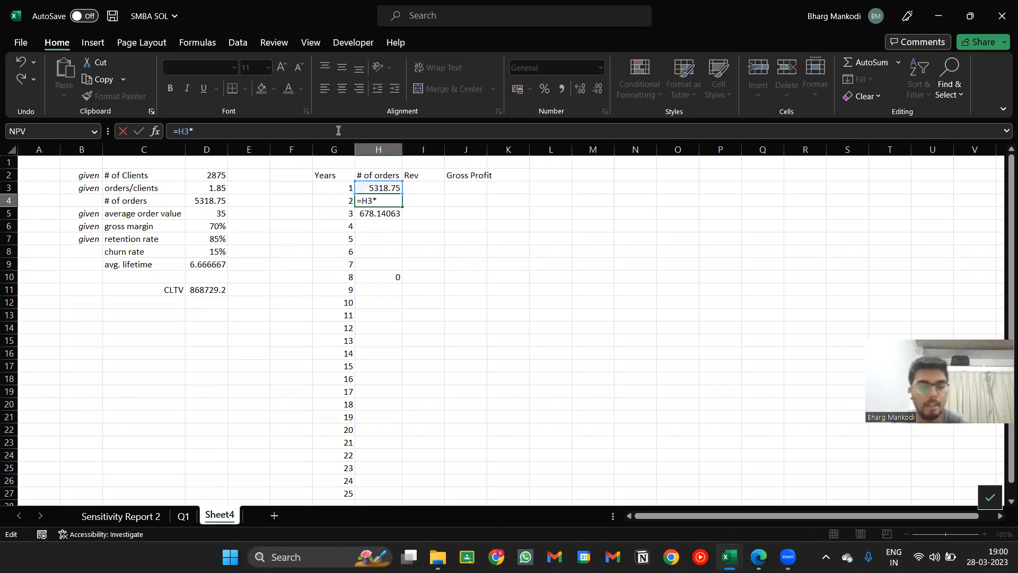
key("Left")
key("Left")
key("Left")
key("Left")
key("Down")
key("Down")
key("Down")
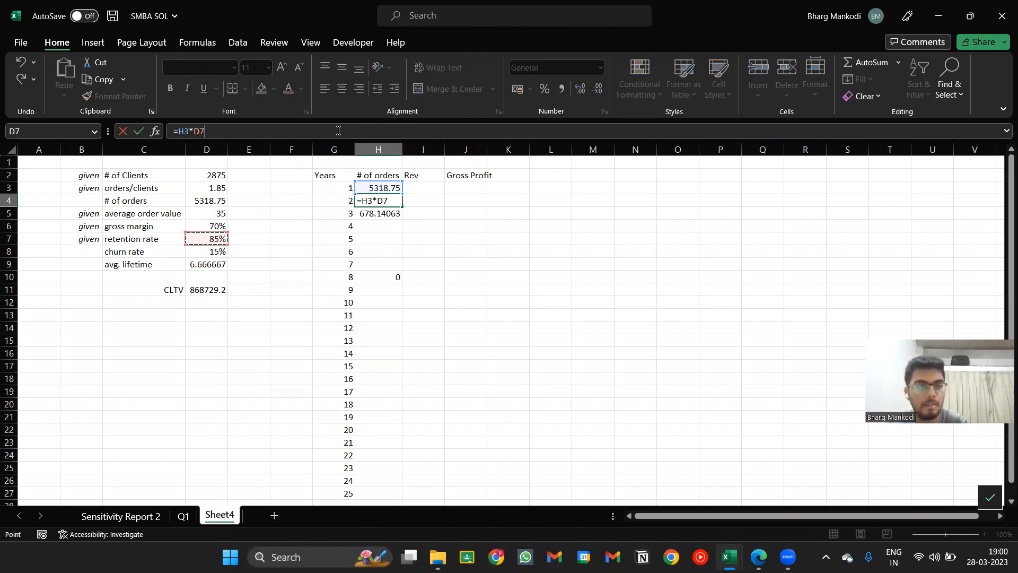
key("XF86MonBrightnessUp")
key("F4")
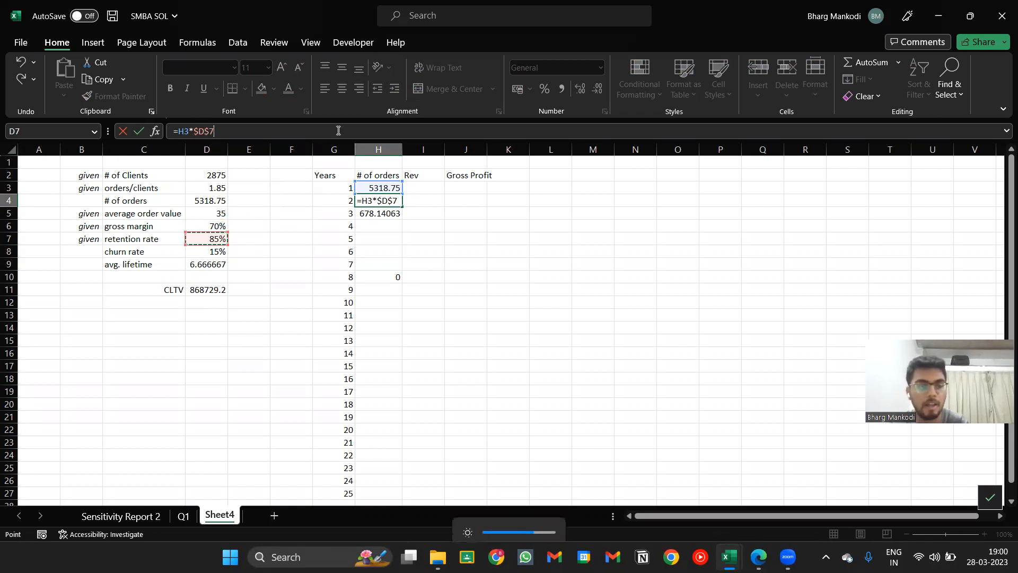
key("Return")
Step: Copy the H4 orders formula and paste it down the column through year 25 in H27
key("Up")
key("ctrl+c")
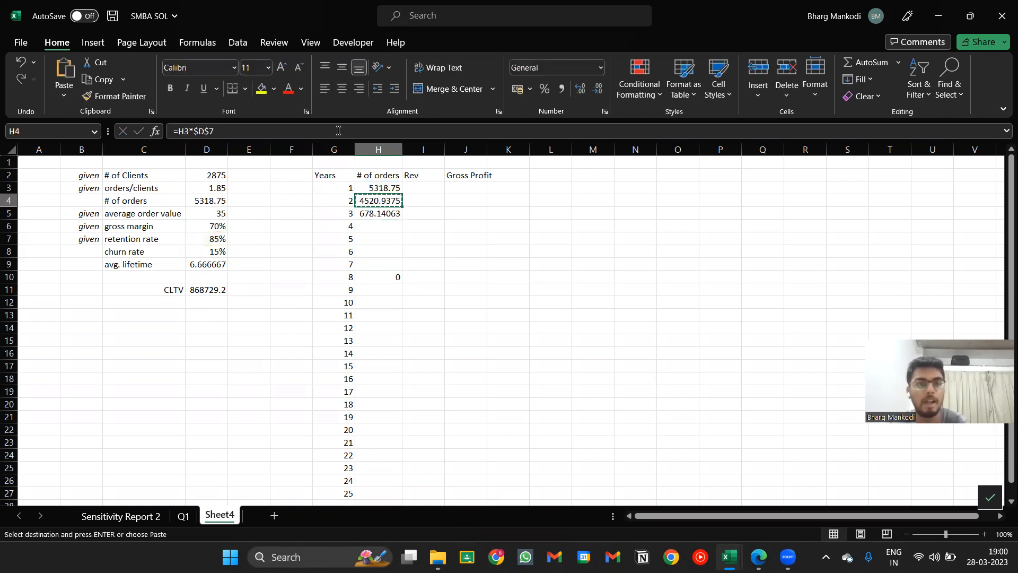
key("Left")
key("ctrl+Down")
key("Right")
key("ctrl+shift+Up")
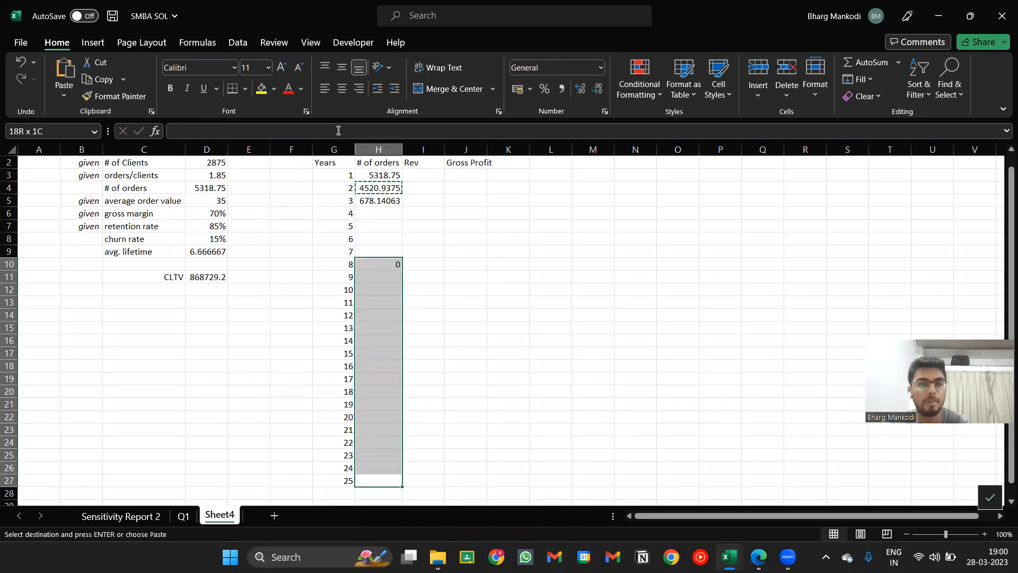
key("ctrl+shift+Up")
key("shift+Up")
key("ctrl+v")
key("ctrl+Up")
key("Escape")
key("Down")
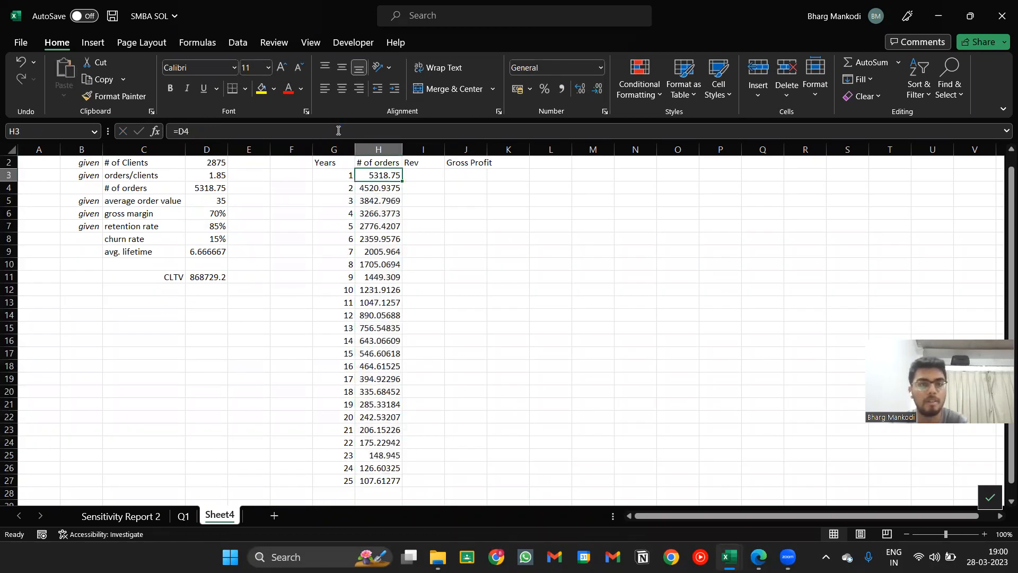
Step: Save the workbook
key("Up")
key("Up")
key("ctrl+s")
Step: Clear the pasted orders formulas from H5:H27, keeping years 1 and 2
key("Down")
key("Down")
key("Down")
key("Down")
key("Down")
key("Down")
key("Down")
key("Down")
key("Down")
key("Down")
key("Down")
key("Down")
key("Down")
key("Down")
key("Down")
key("Down")
key("Down")
key("Down")
key("Down")
key("Down")
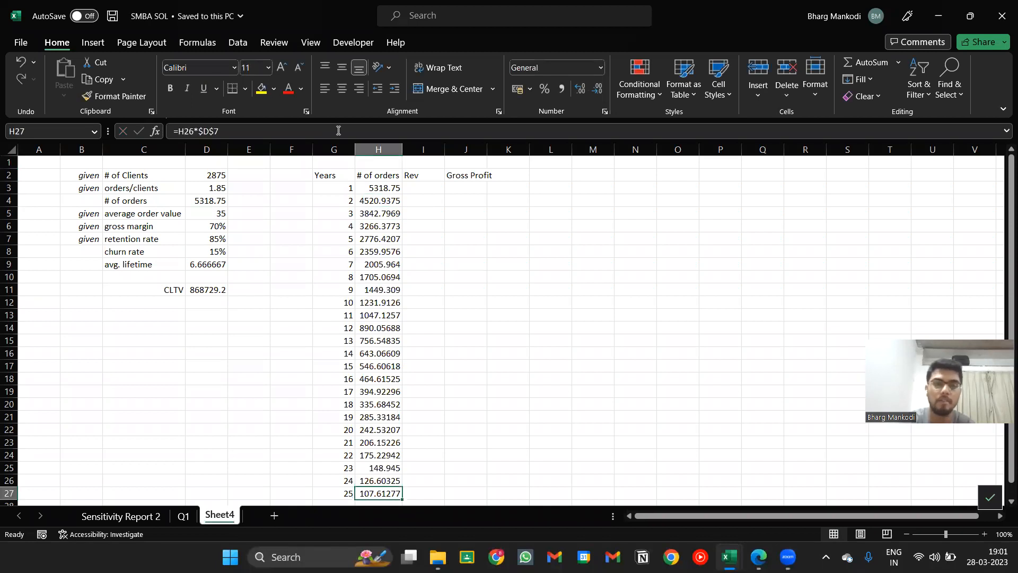
key("ctrl+shift+Up")
key("shift+Down")
key("shift+Down")
key("shift+Down")
key("Delete")
Step: Autofill the H4 orders formula down to year 25 in H27
key("Up")
key("Up")
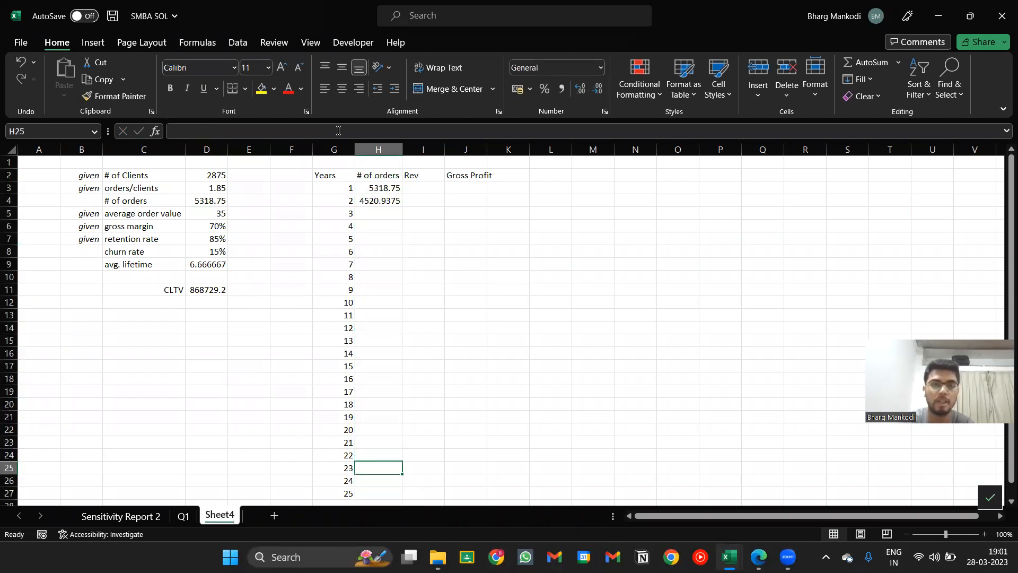
key("ctrl+Up")
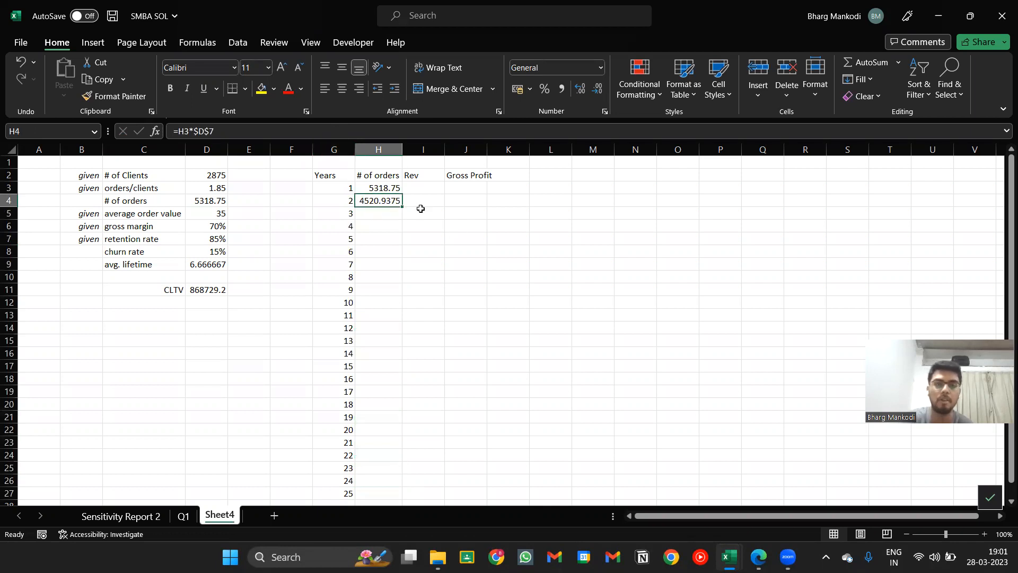
double_click(403, 208)
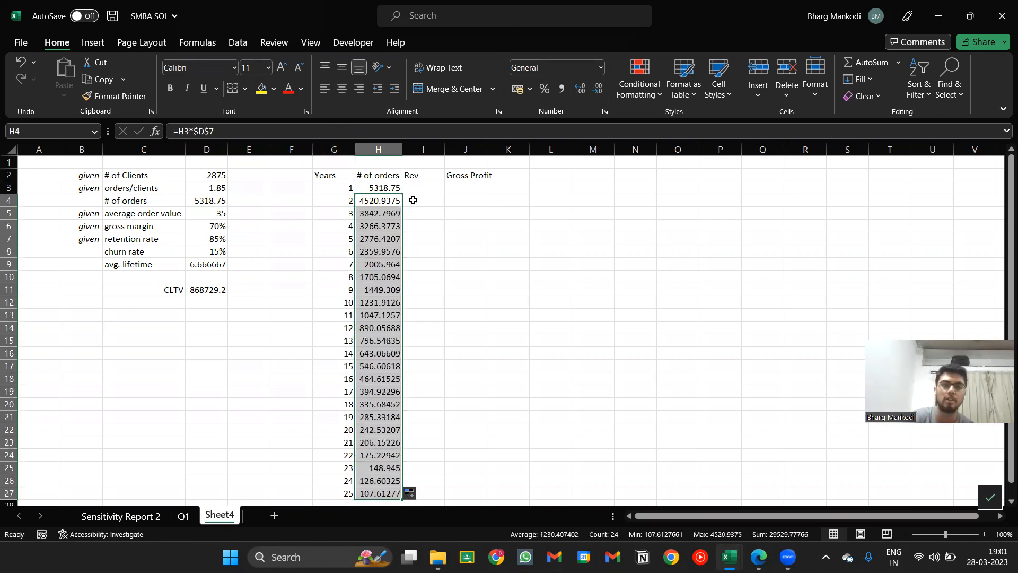
Step: Copy H4 and paste its formula over H4:H27, and select the first Rev cell, I3
left_click(409, 203)
key("ctrl+c")
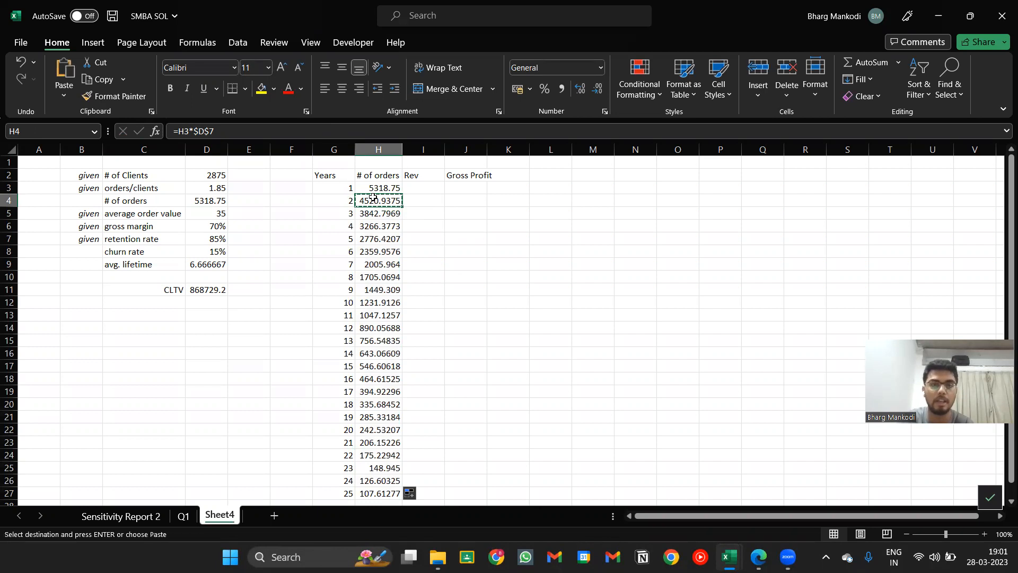
left_click(342, 202)
left_click_drag(380, 493, 390, 198)
right_click(389, 197)
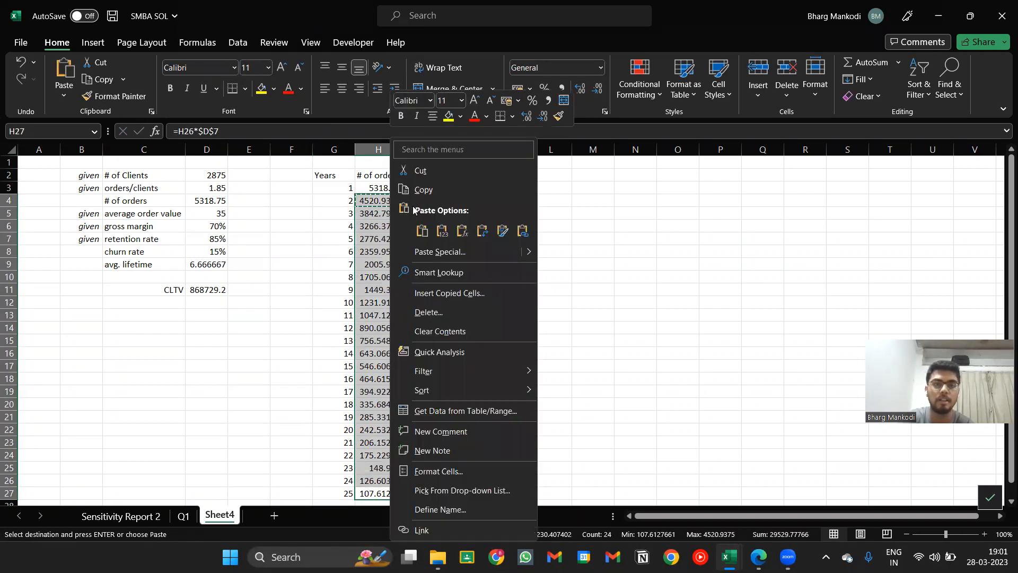
left_click(422, 232)
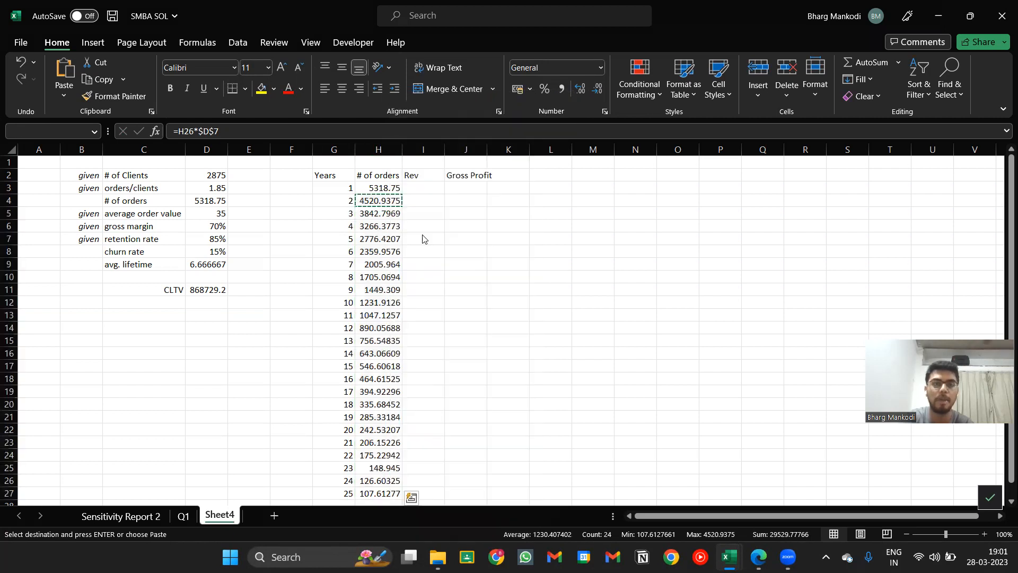
left_click(418, 202)
left_click(410, 189)
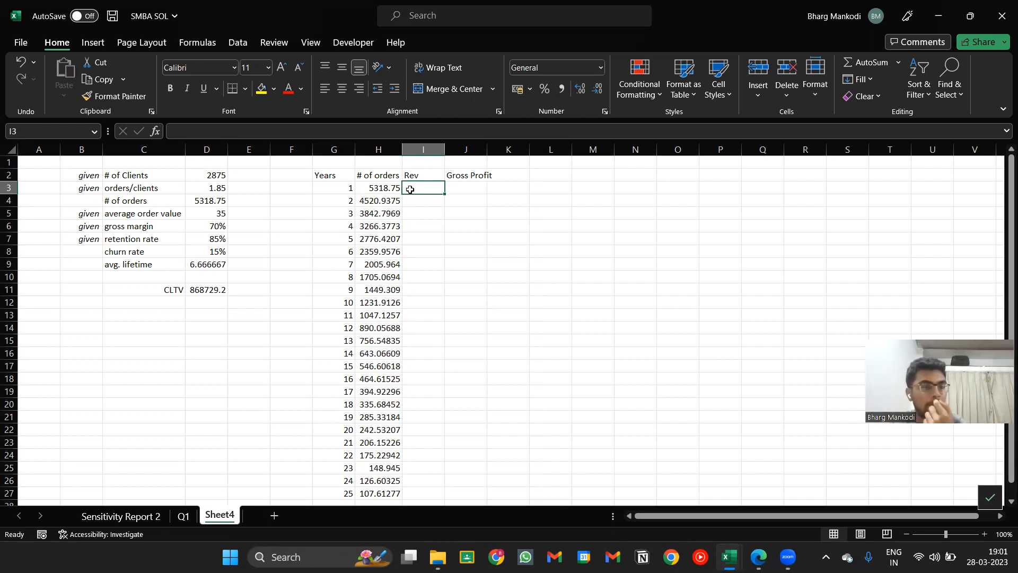
Step: Enter the year 1 revenue formula =H3*$D$5 in I3, multiplying orders by the average order value
type("=")
key("Left")
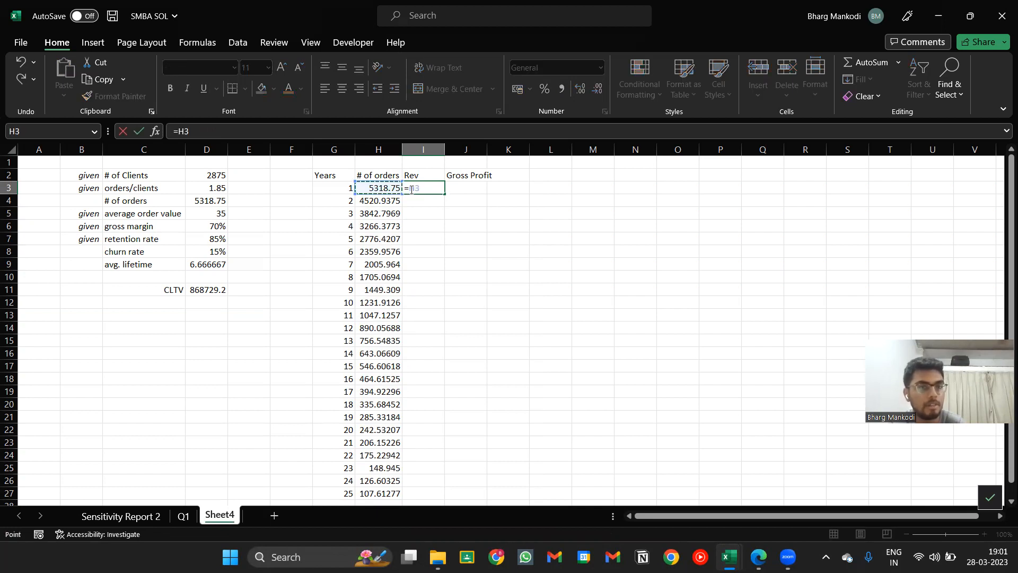
type("*")
key("Left")
key("Left")
key("Left")
key("Left")
key("Down")
key("Down")
key("Down")
key("Up")
key("Left")
key("F4")
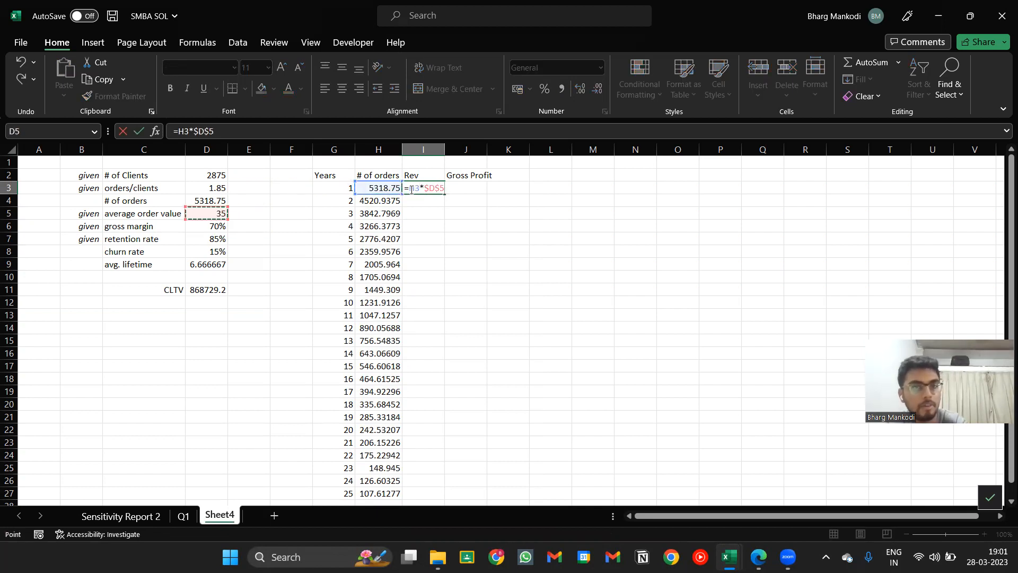
key("Return")
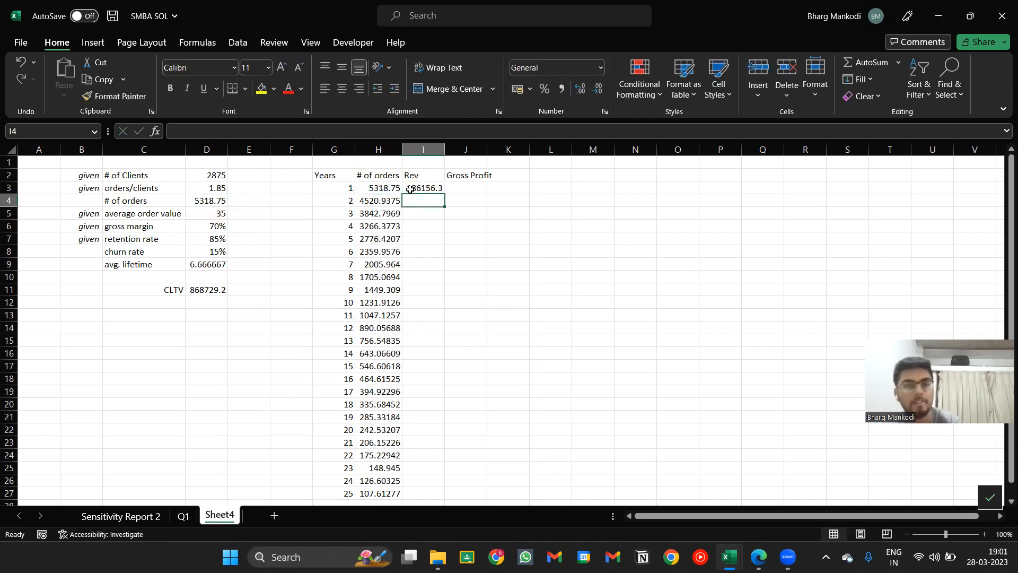
Step: Copy the I3 revenue formula down to year 25 in I27, and select the first Gross Profit cell, J3
key("Up")
key("ctrl+c")
key("Left")
key("ctrl+Down")
key("Up")
key("Right")
key("Down")
key("ctrl+shift+Up")
key("ctrl+v")
key("ctrl+Up")
key("Escape")
key("Down")
key("Right")
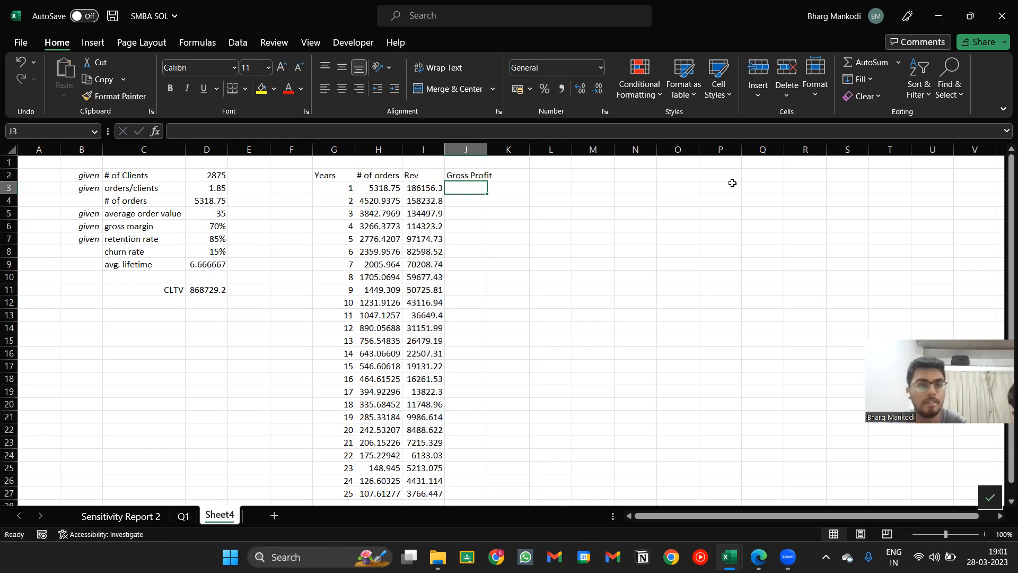
Step: Enter the year 1 gross profit formula =I3*$D$6 in J3, multiplying revenue by the gross margin
type("=")
key("Left")
type("*")
key("Left")
key("Left")
key("Left")
key("Left")
key("Left")
key("Down")
key("Down")
key("Down")
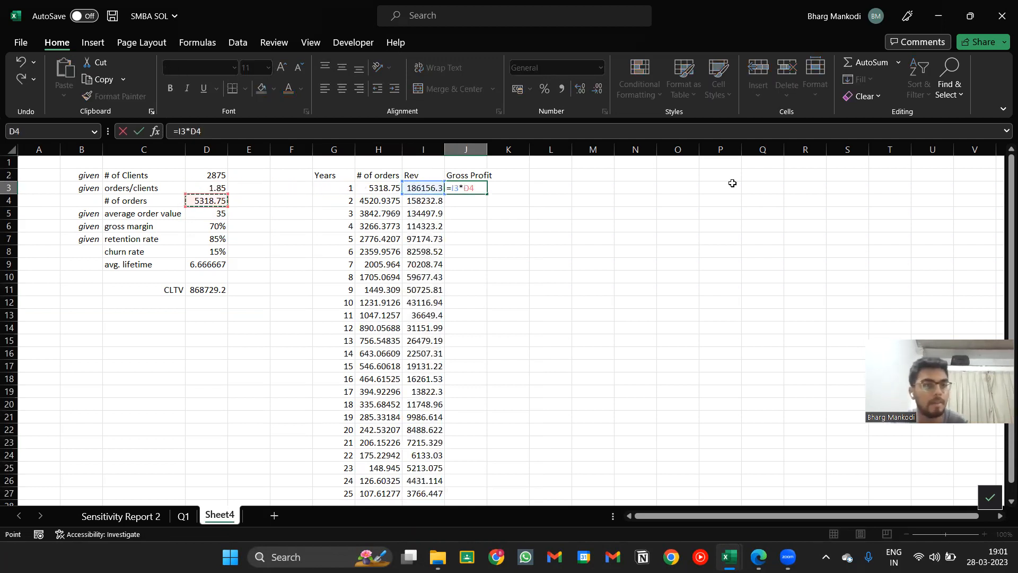
key("F4")
key("Return")
key("Up")
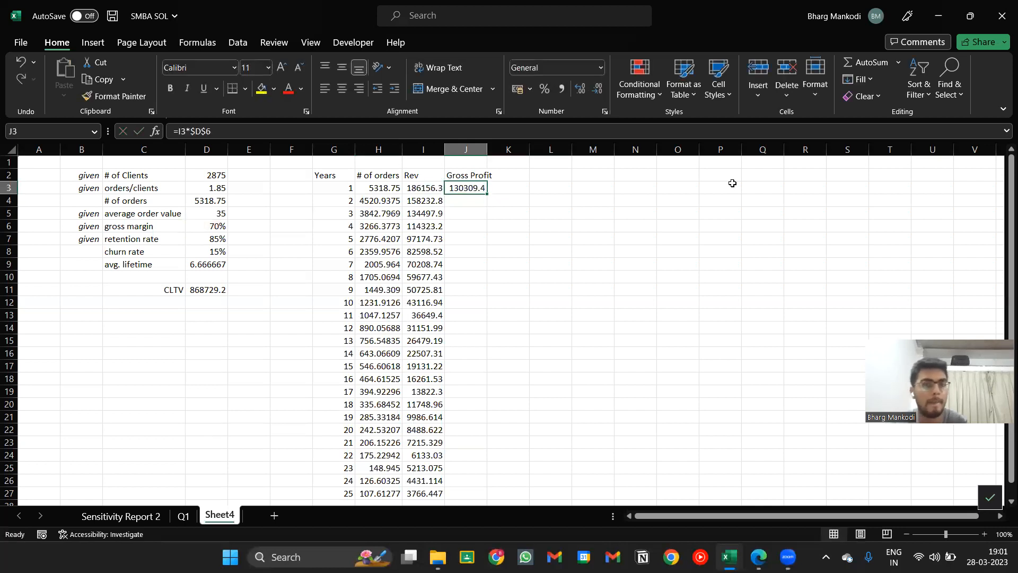
Step: Copy the J3 gross profit formula down to year 25 in J27, and select L2
key("ctrl+c")
key("Left")
key("ctrl+Down")
key("Right")
key("ctrl+Up")
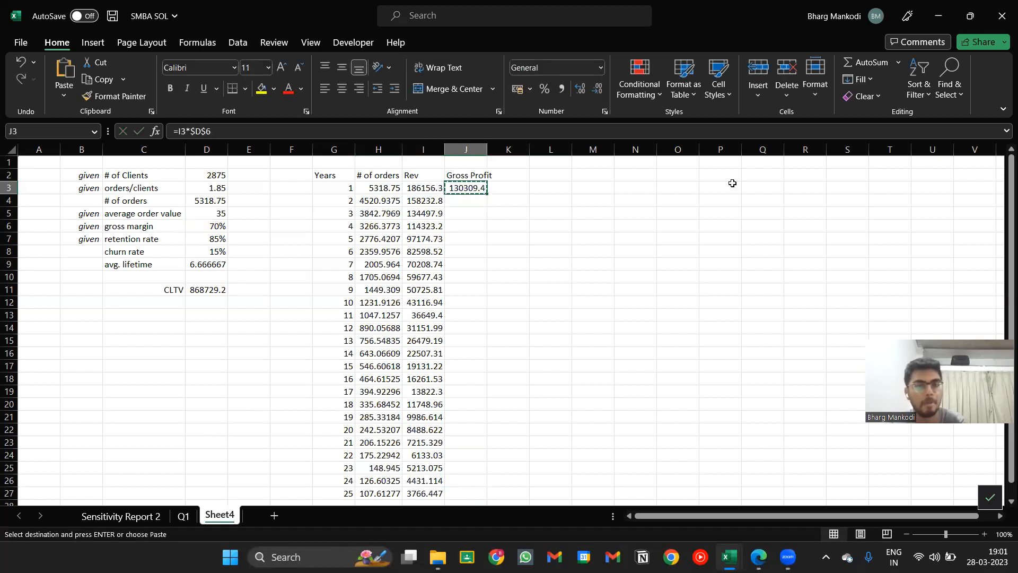
key("ctrl+v")
key("Left")
key("ctrl+Down")
key("Right")
key("ctrl+shift+Up")
key("ctrl+v")
key("ctrl+Up")
key("Escape")
key("Right")
key("Right")
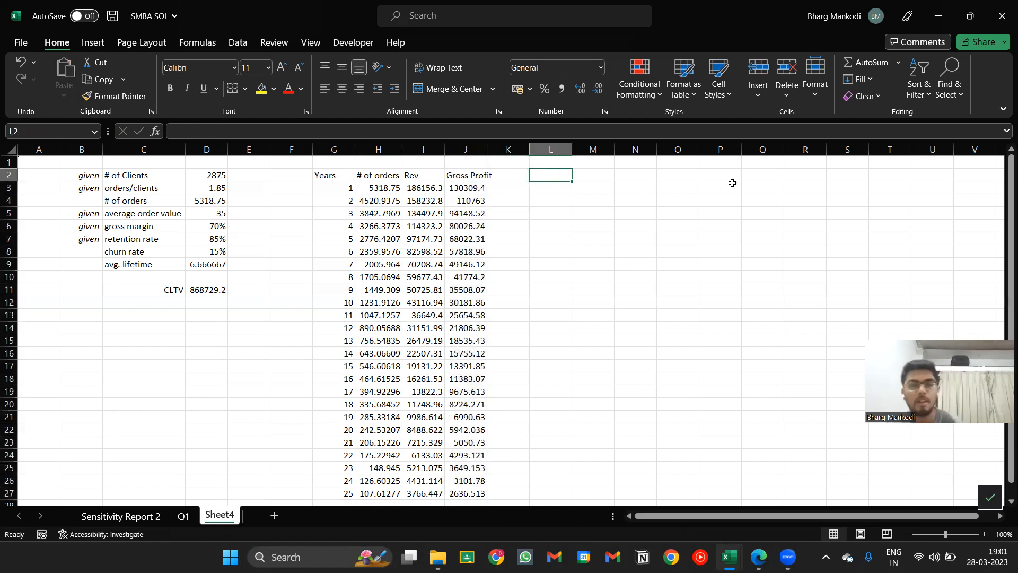
Step: Label L2 as Gross Profit and select M2 beside it
type("Gr")
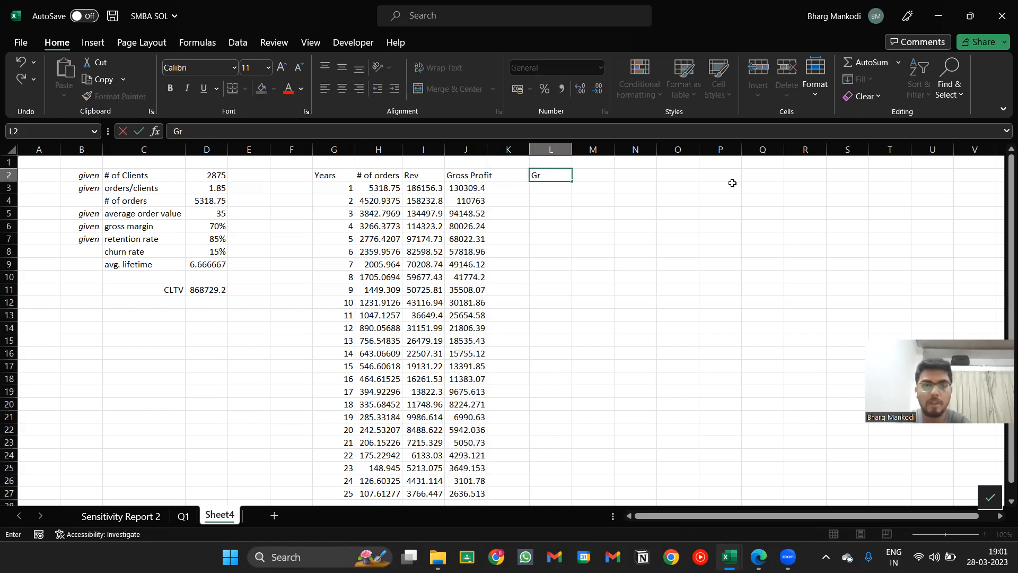
type("oss Profit")
key("Return")
key("Up")
key("Right")
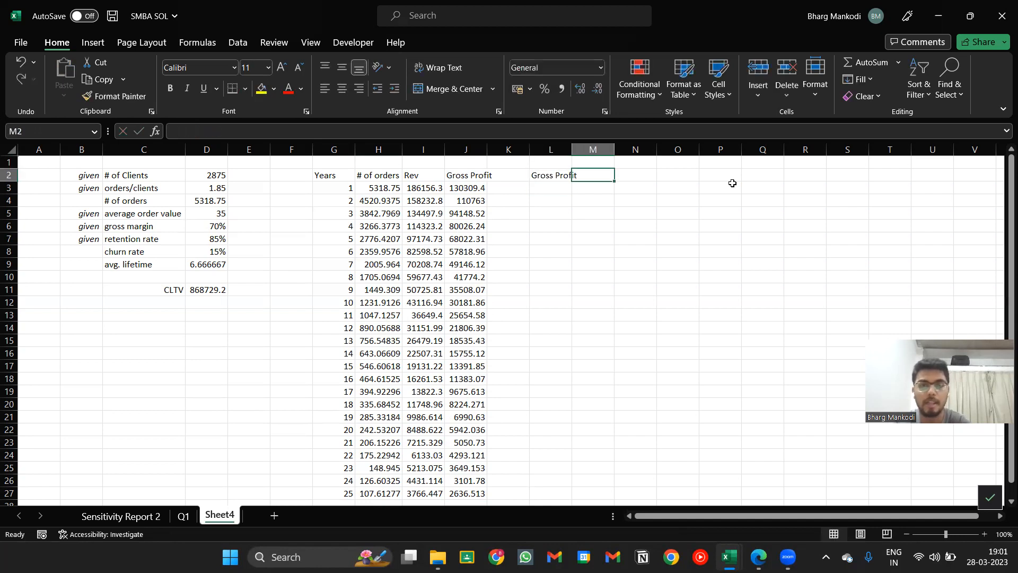
Step: Sum the 25 years of gross profit, J3:J27, in M2
type("=sum(")
key("Left")
key("Left")
key("Left")
key("Down")
key("ctrl+shift+Down")
key("ctrl+Return")
Step: Check Q3 part ii in the exam PDF in Edge and the summary formulas in the reference workbook's Q3. CLTV sheet, returning to SMBA SOL
key("alt+Tab")
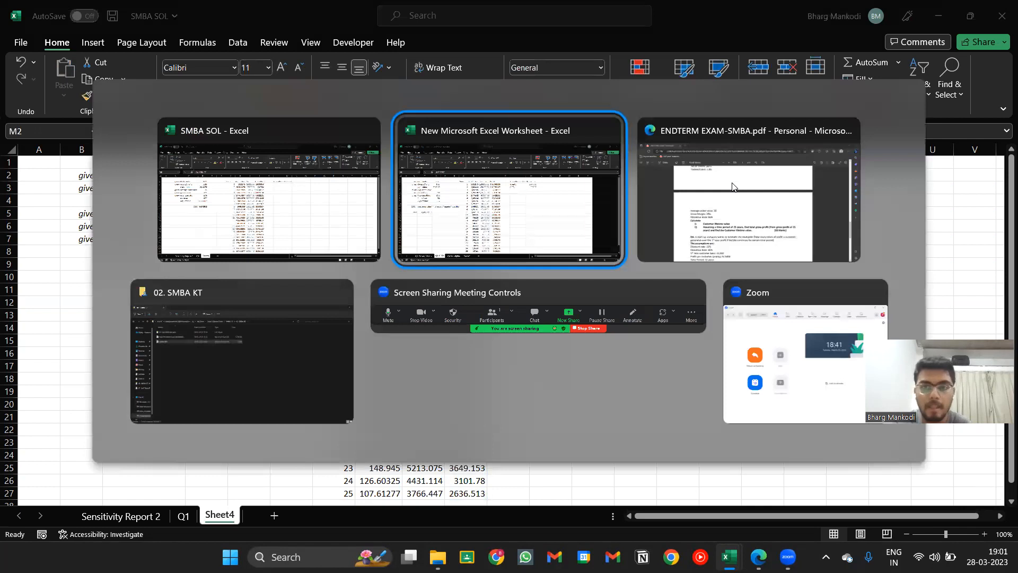
scroll(537, 391, "down", 1)
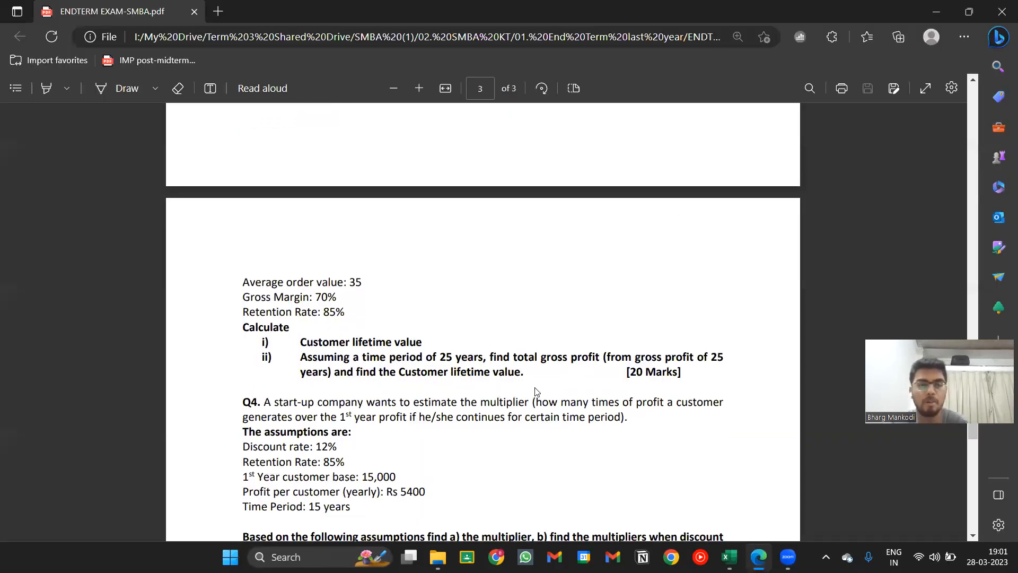
key("alt+Tab")
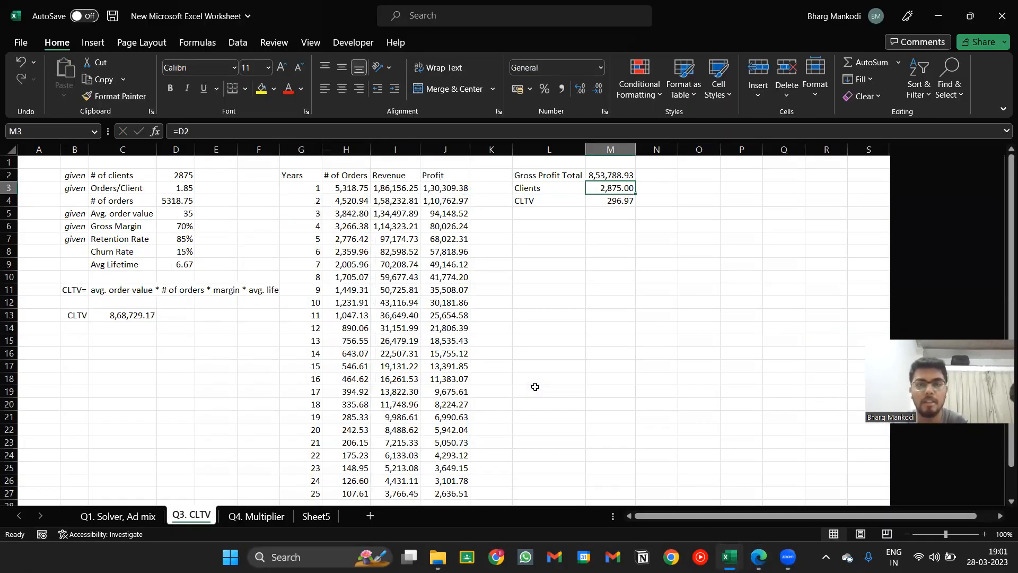
key("Up")
key("F2")
key("Return")
key("F2")
key("Return")
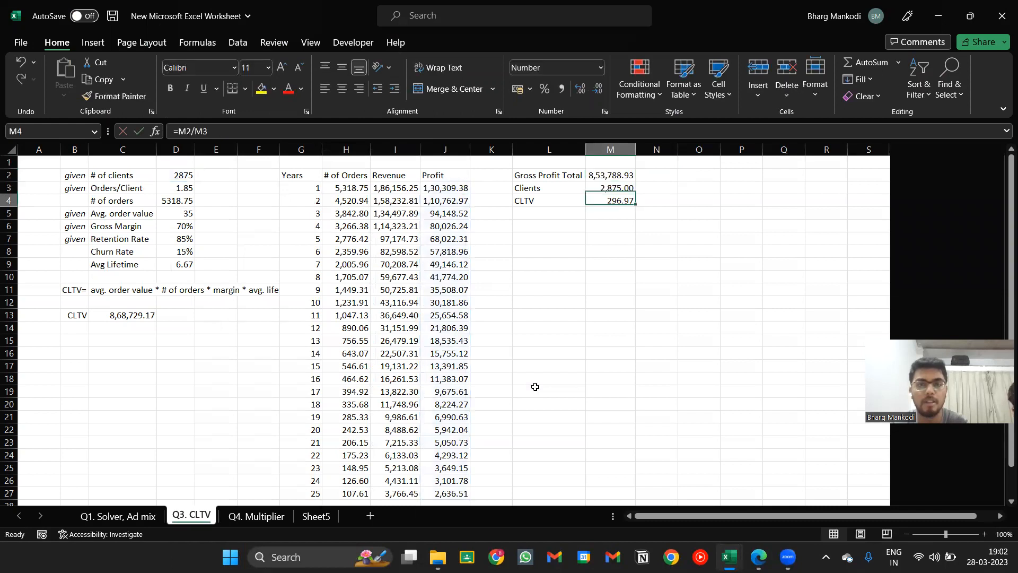
key("Left")
key("Up")
key("Up")
key("alt+Tab")
key("alt+Tab")
key("alt+Tab")
Step: Re-enter the total gross profit formula in M2 as =SUM(J3:J27)
key("F2")
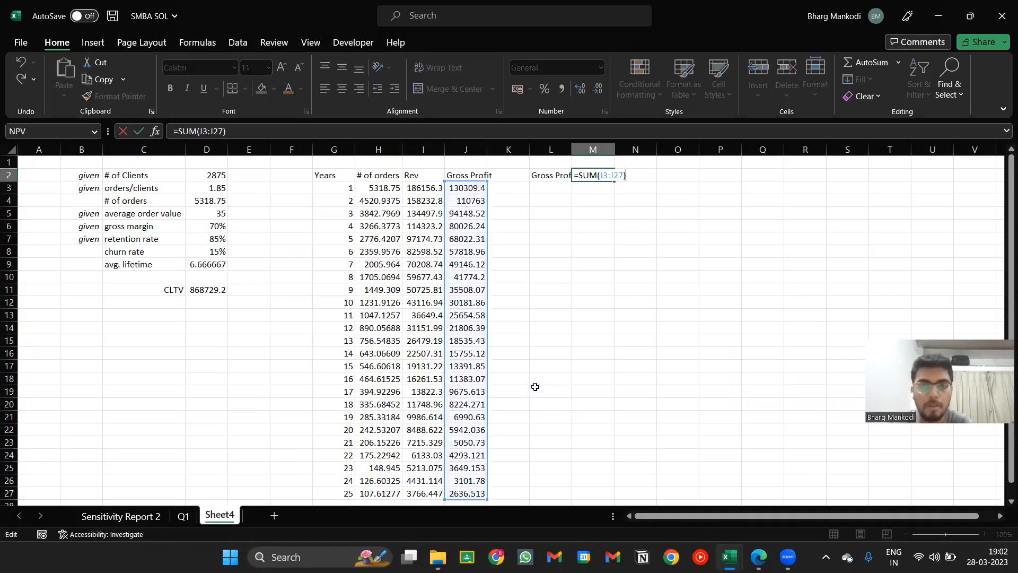
key("Escape")
type("=SUM(")
key("Left")
key("Left")
key("Left")
key("Down")
key("ctrl+shift+Down")
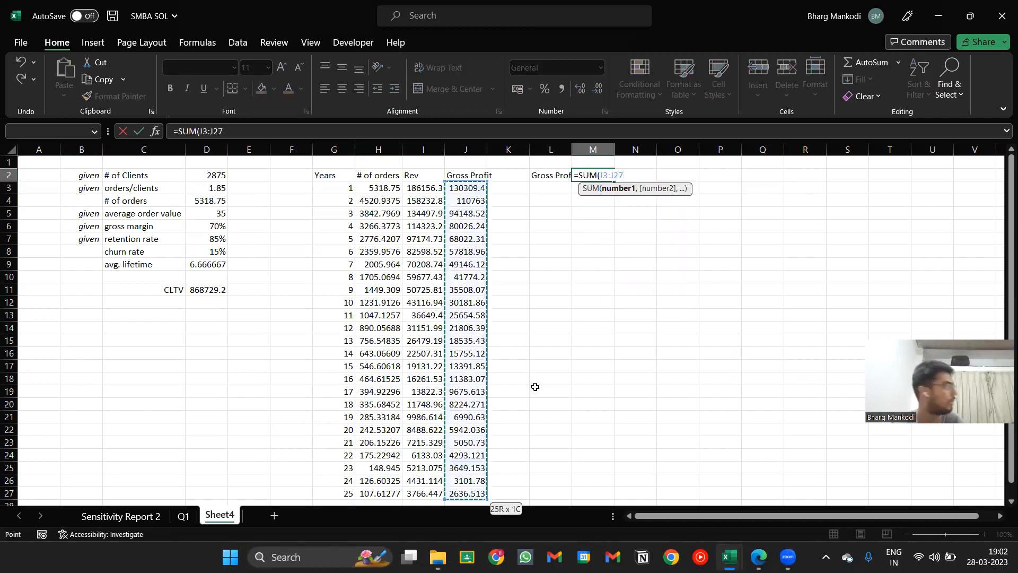
key("Return")
key("Up")
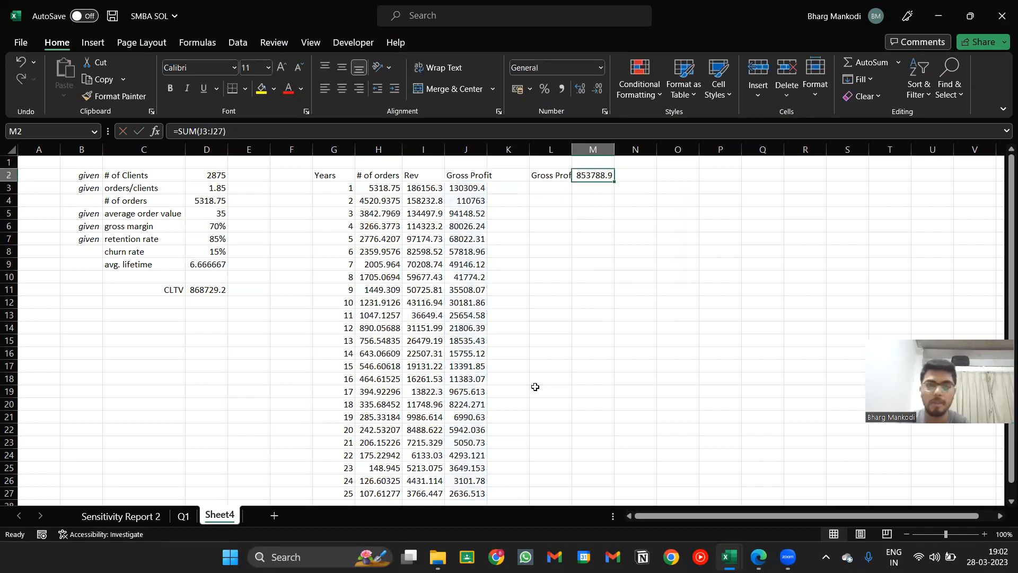
Step: Autofit the width of column L to its Gross Profit label and save the workbook
key("Left")
key("alt+h")
key("o")
key("i")
key("Down")
key("ctrl+s")
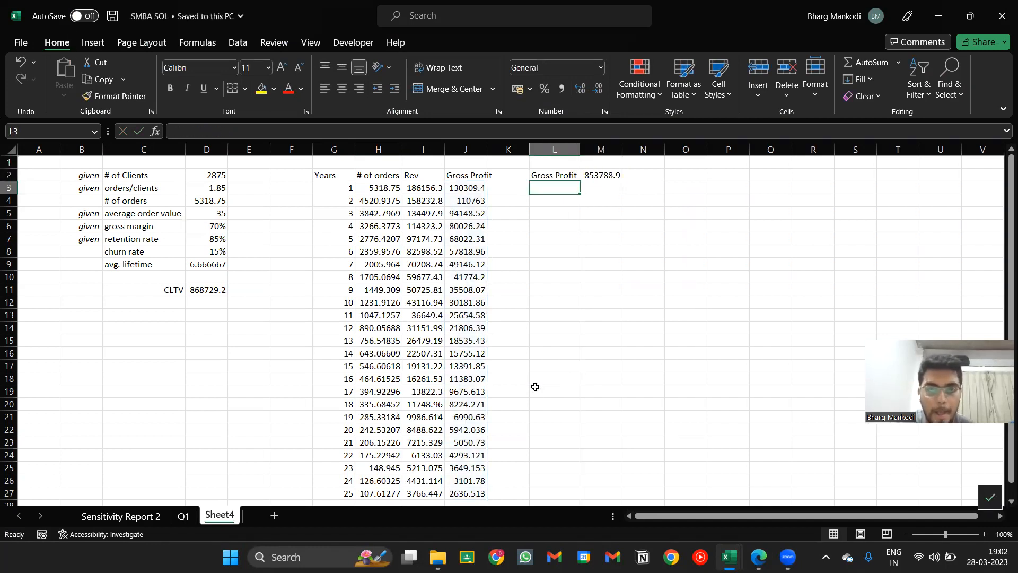
type("# of")
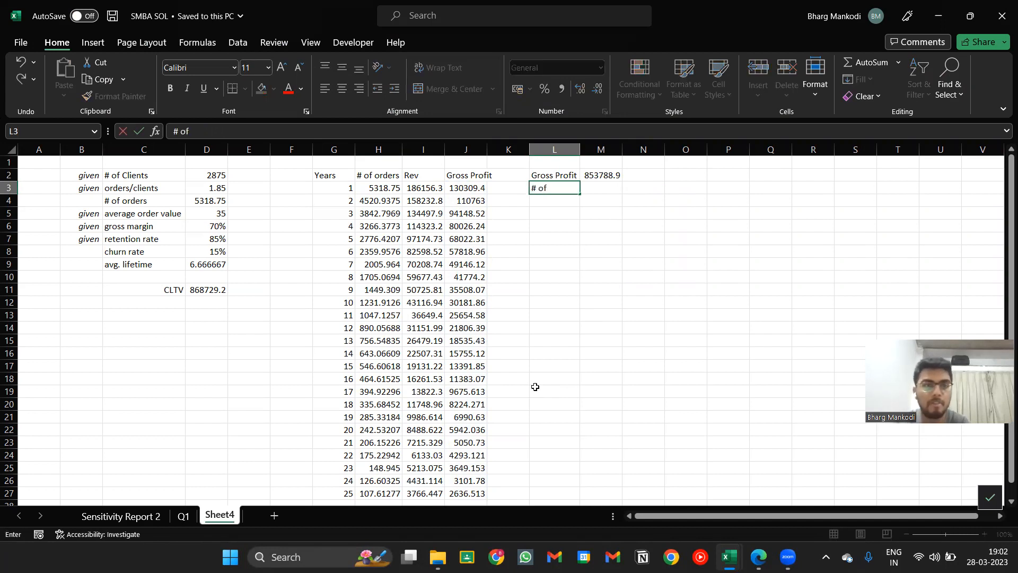
type(" Clients")
key("Return")
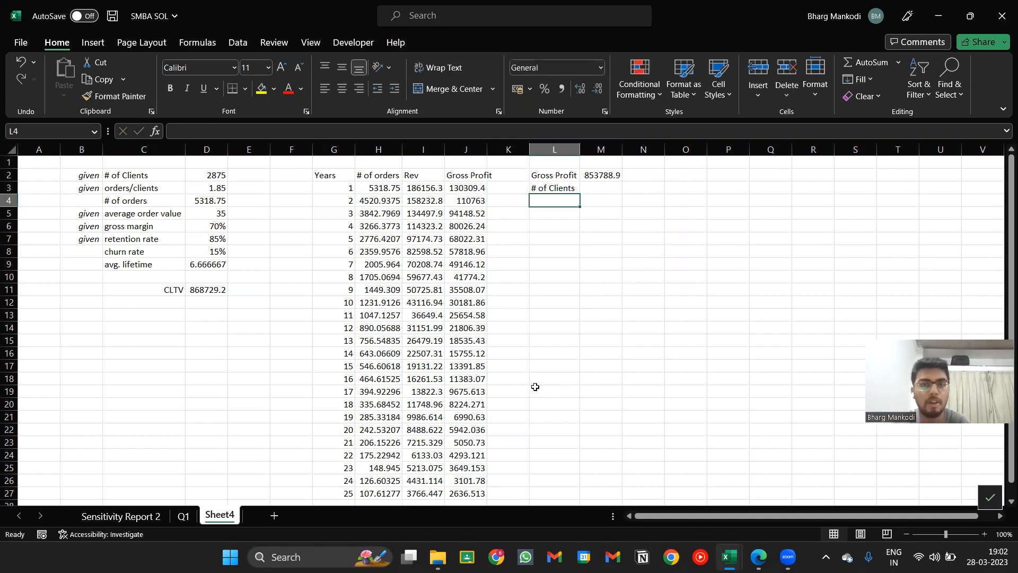
key("Up")
key("Right")
key("Left")
key("Delete")
Step: Label L3 as CLTV
type("CLTV")
key("Left")
key("Up")
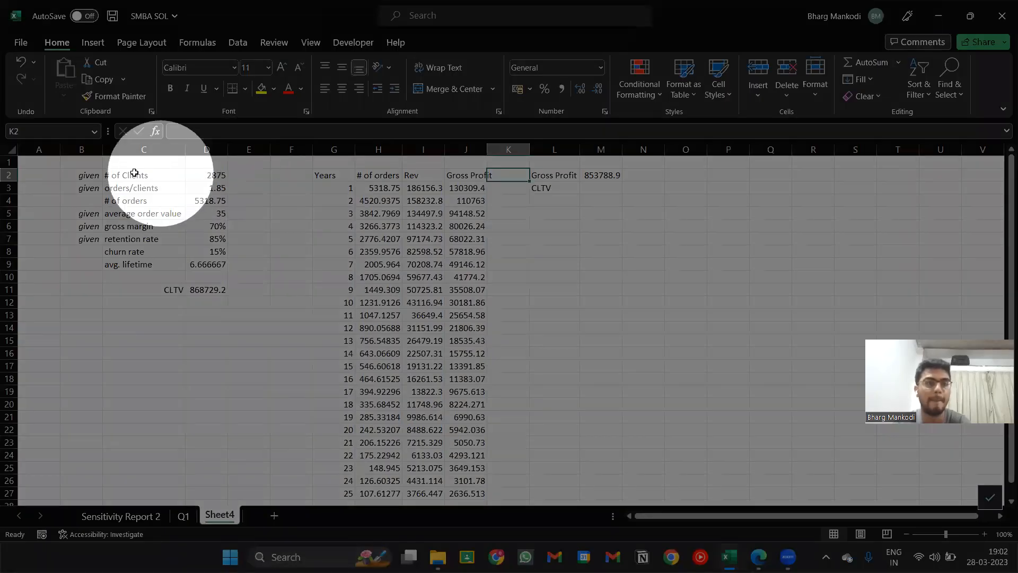
Step: Calculate CLTV in M3 as =M2/D2, total gross profit divided by the number of clients, and save the workbook
left_click(589, 187)
type("=")
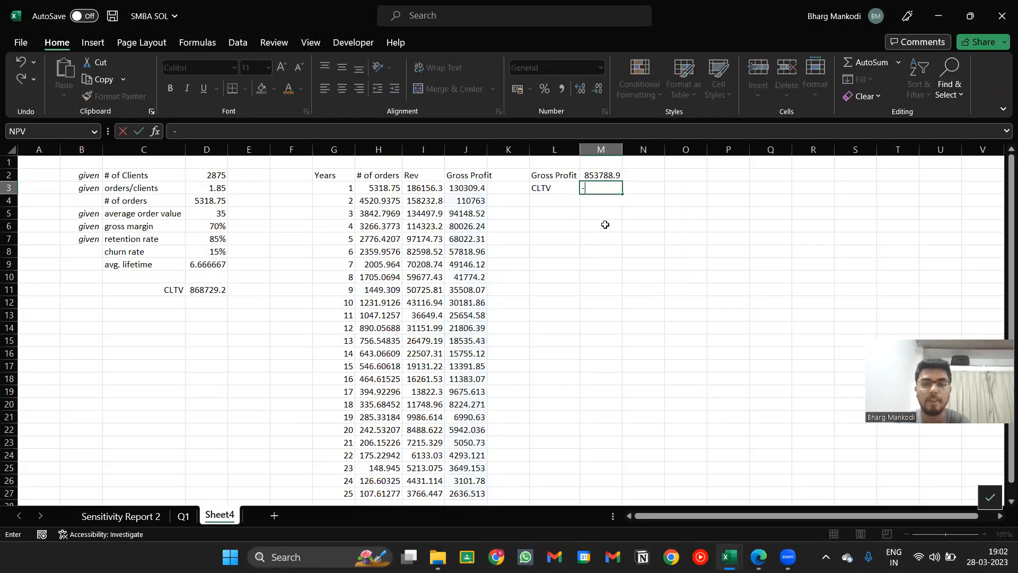
key("Up")
type("/")
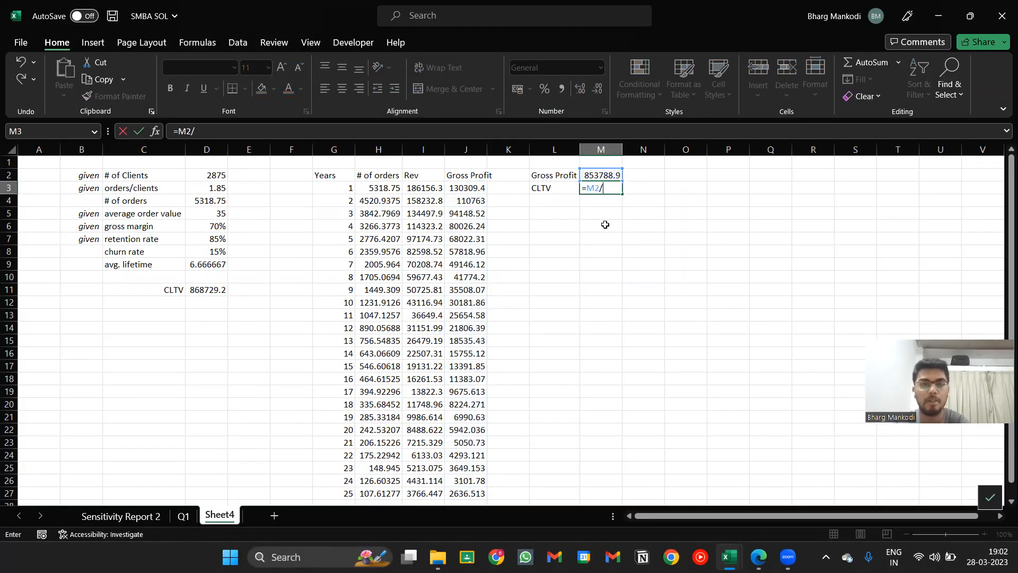
key("Up")
key("ctrl+Left")
key("ctrl+Left")
key("ctrl+Left")
key("ctrl+Left")
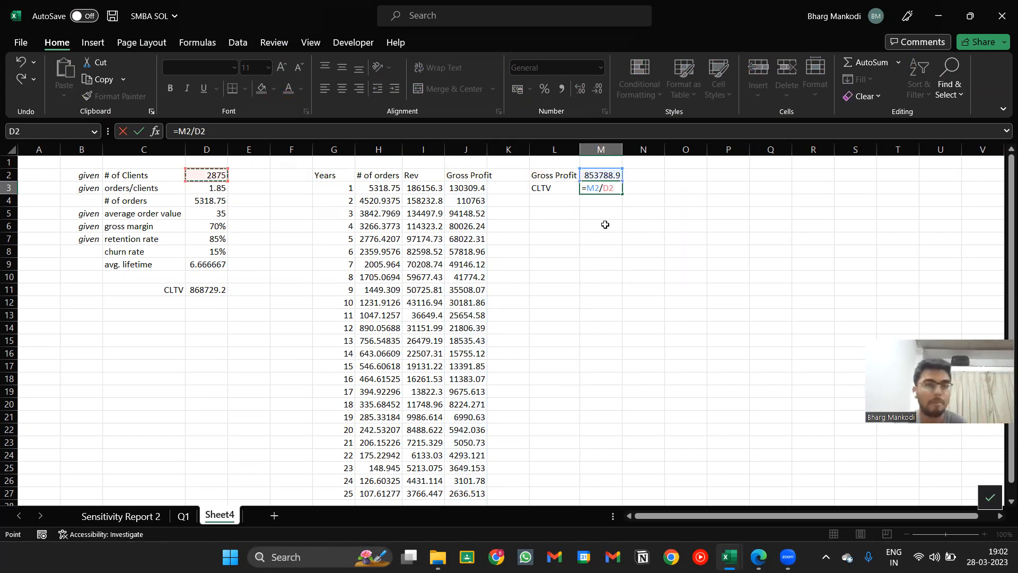
key("ctrl+Return")
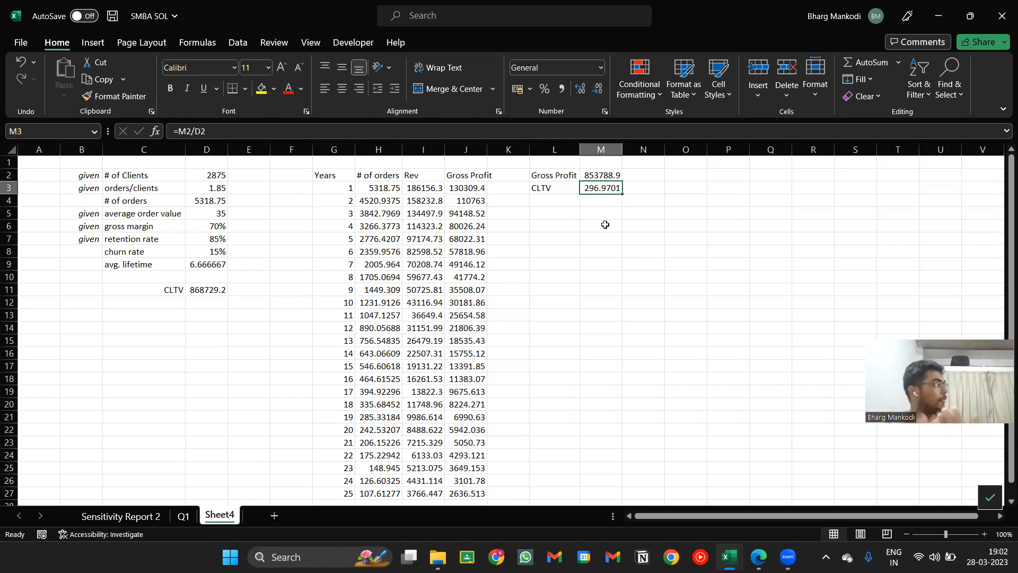
key("ctrl+s")
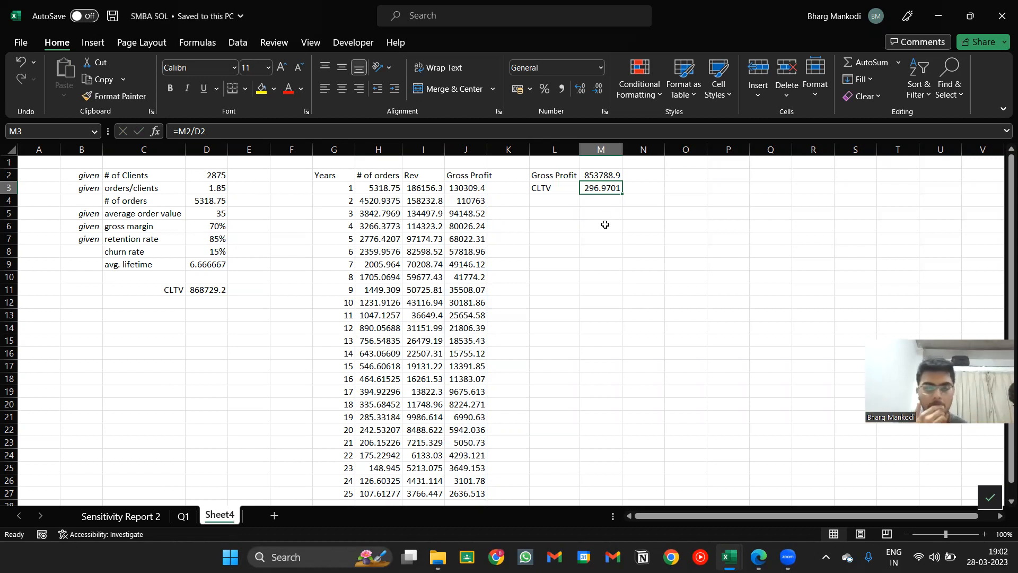
Step: Compare the CLTV result with the reference workbook's Q3. CLTV sheet and return to SMBA SOL
key("alt+Tab")
key("alt+Tab")
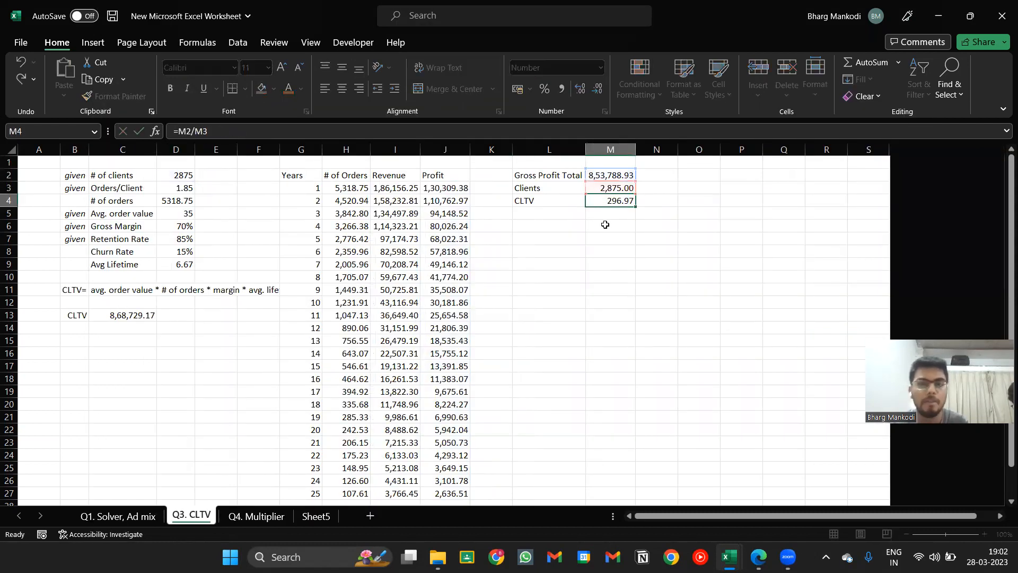
key("alt+Tab")
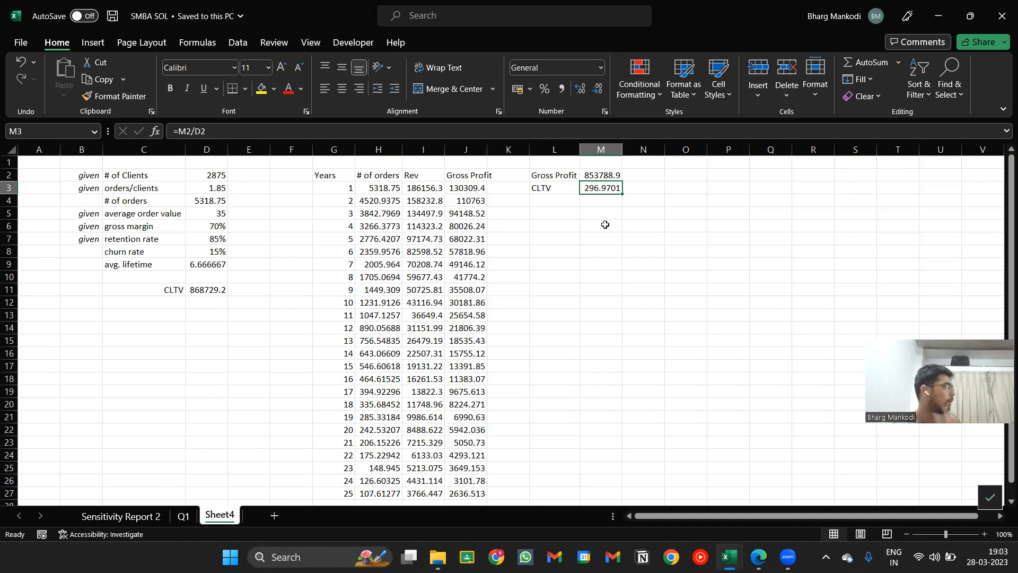
key("Down")
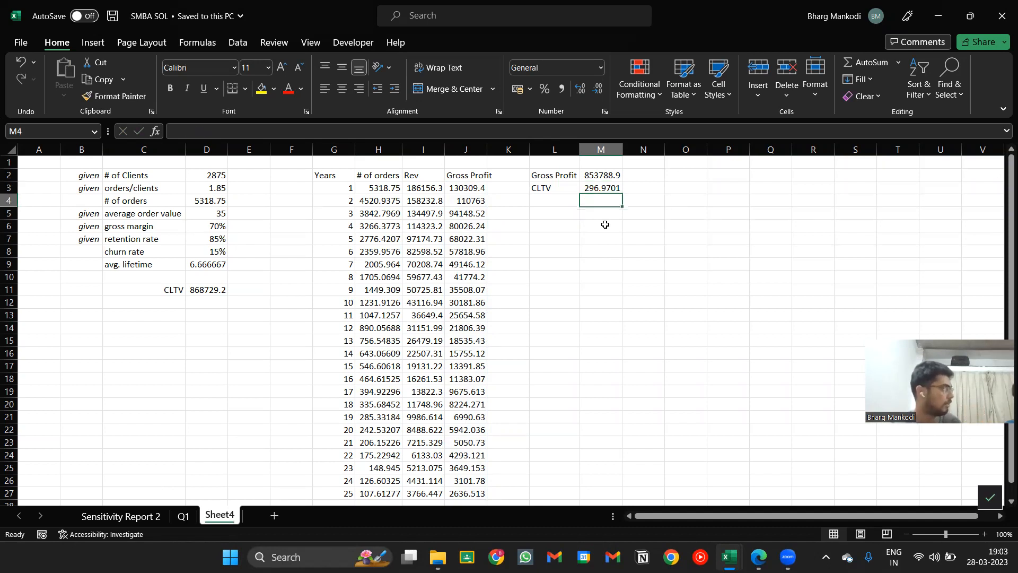
key("Up")
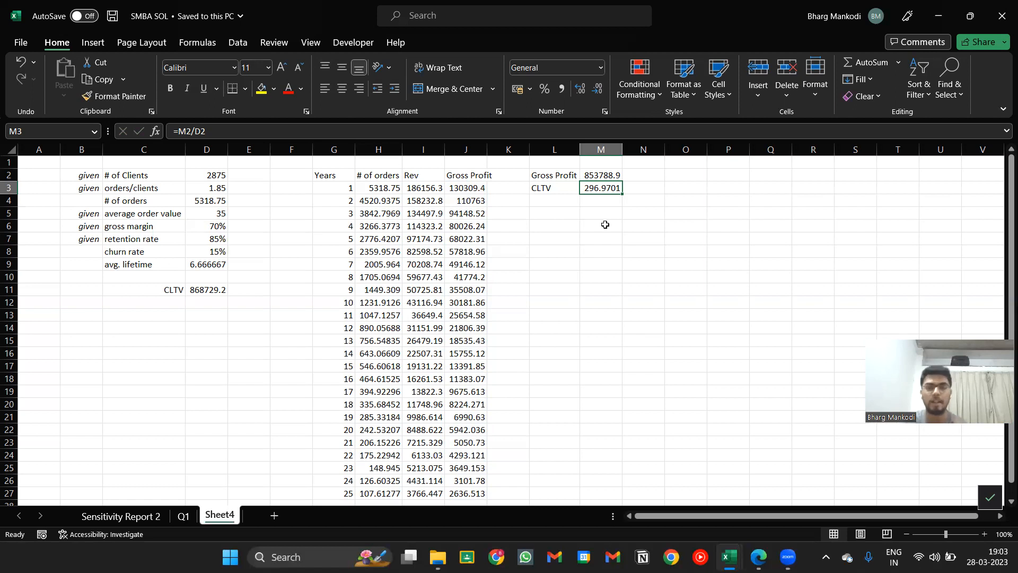
Step: Autofit the column widths of the 25-year table in G2:J27
key("Left")
key("Up")
key("Left")
key("Left")
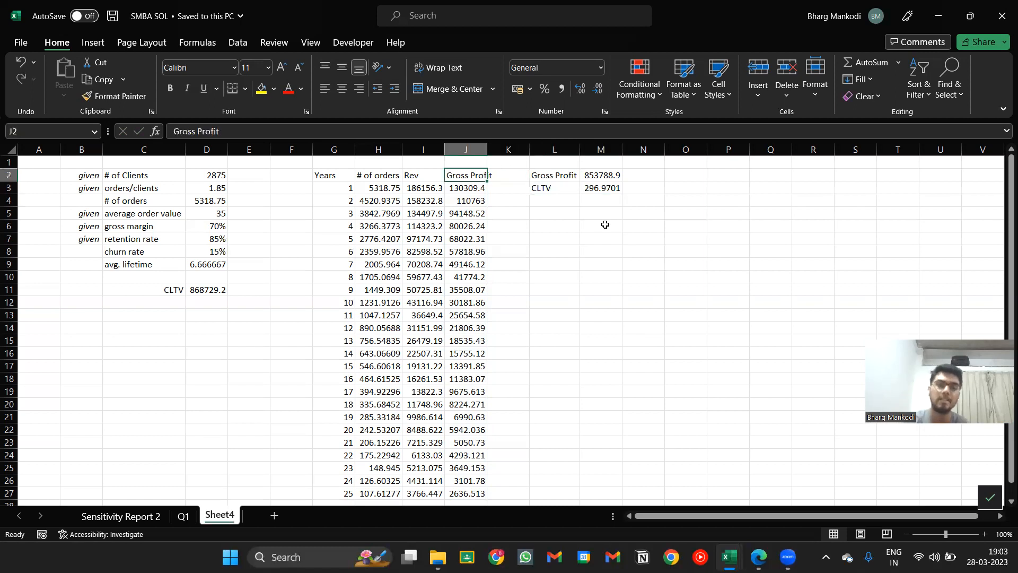
key("ctrl+Left")
key("ctrl+shift+Right")
key("ctrl+shift+Down")
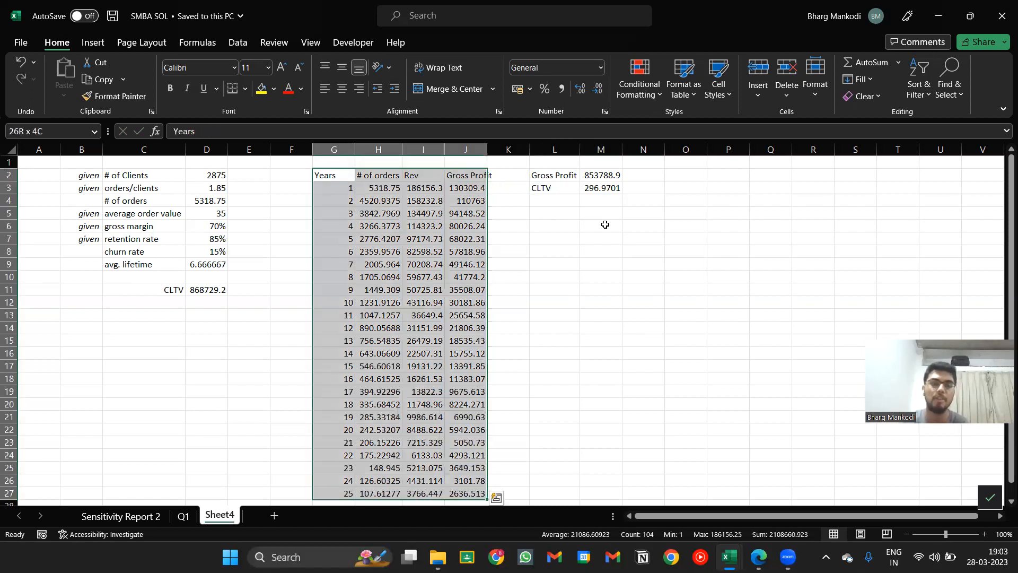
key("alt+h")
key("o")
key("i")
key("Up")
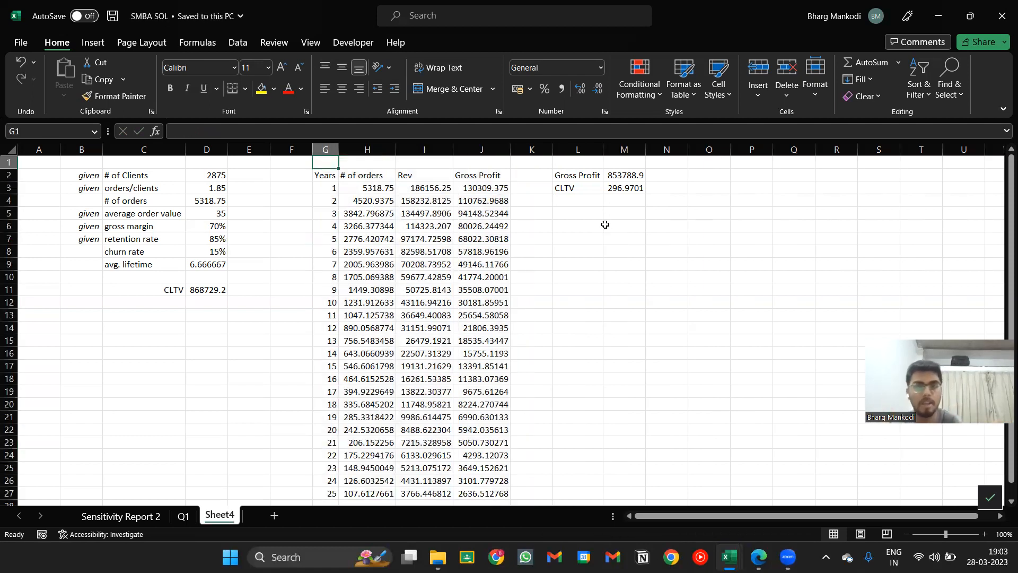
Step: Review the total gross profit formula in M2 and the CLTV formula in M3
key("Right")
key("Right")
key("Right")
key("Down")
key("Right")
key("Right")
key("Right")
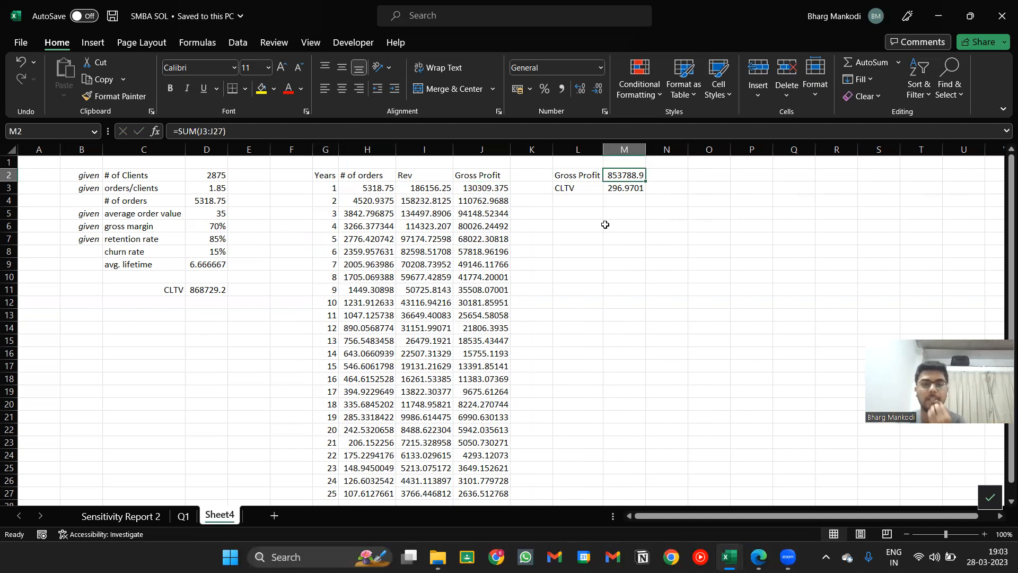
key("Down")
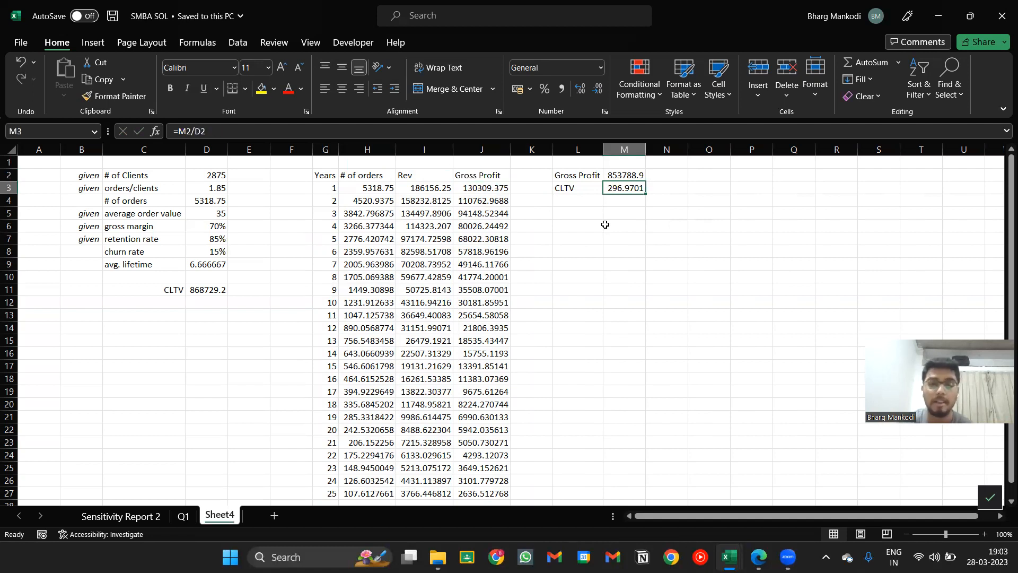
Step: Check the Q4 multiplier question in the exam PDF and return to the SMBA SOL workbook
key("Down")
key("Right")
key("alt+Tab")
key("alt+Tab")
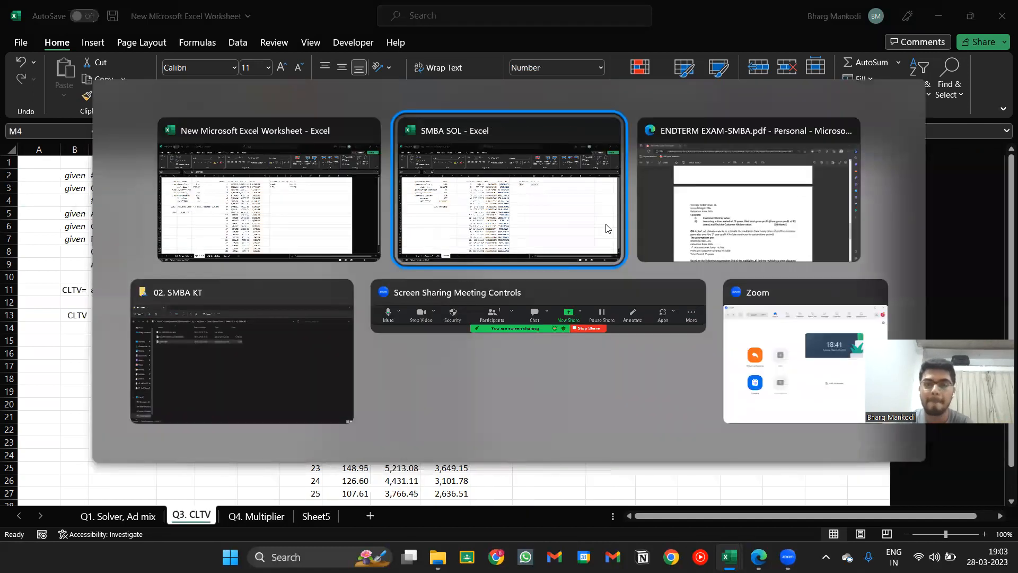
key("alt+Tab")
key("Tab")
key("Tab")
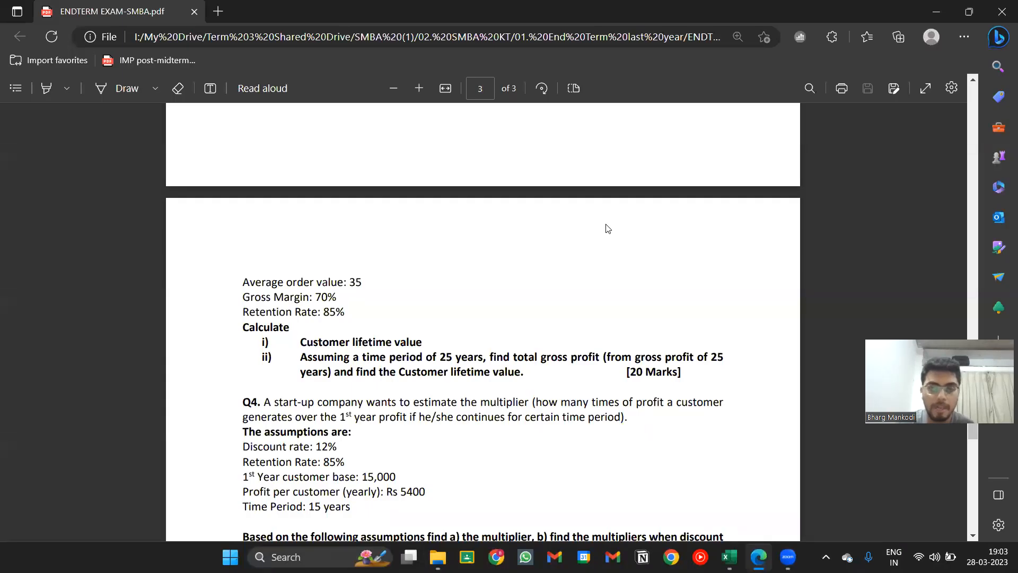
scroll(608, 228, "down", 2)
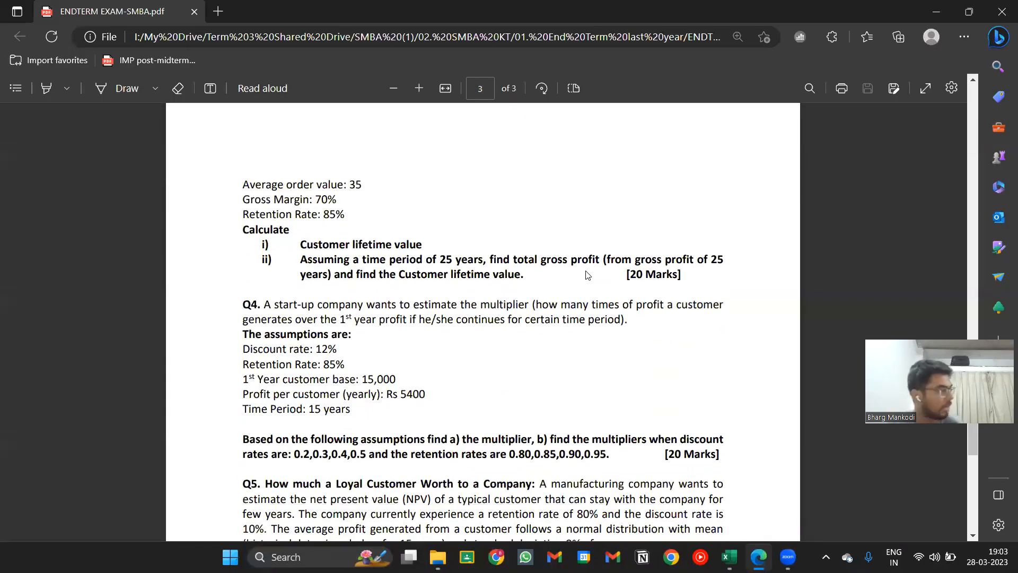
key("alt+Tab")
key("Tab")
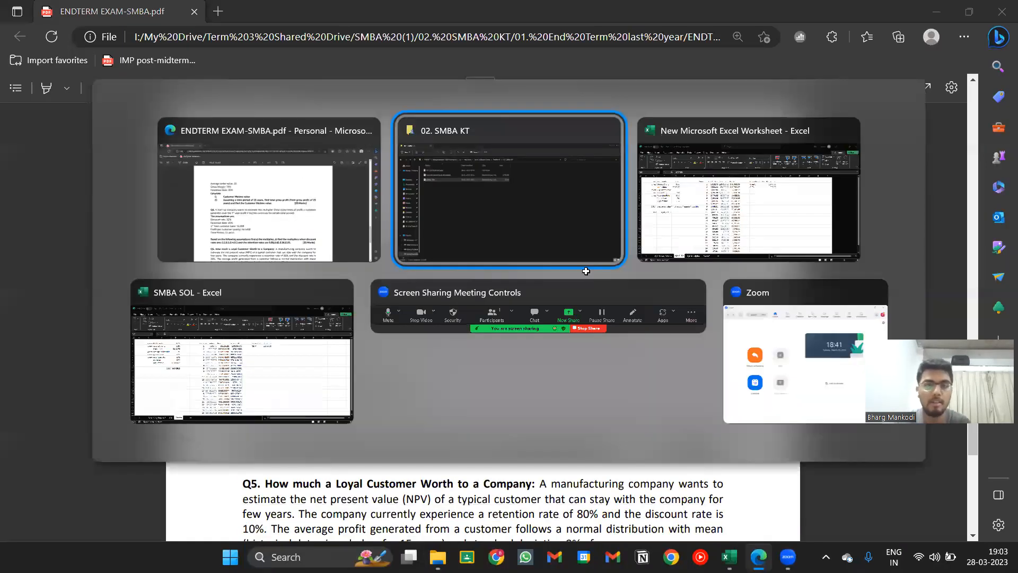
key("alt+Tab")
key("Tab")
key("Tab")
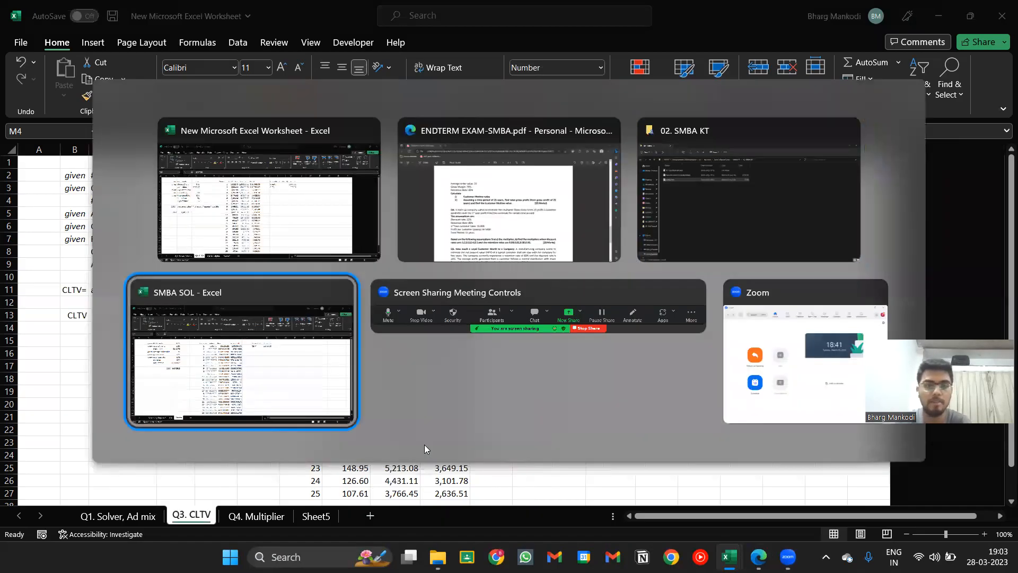
type("horQ3")
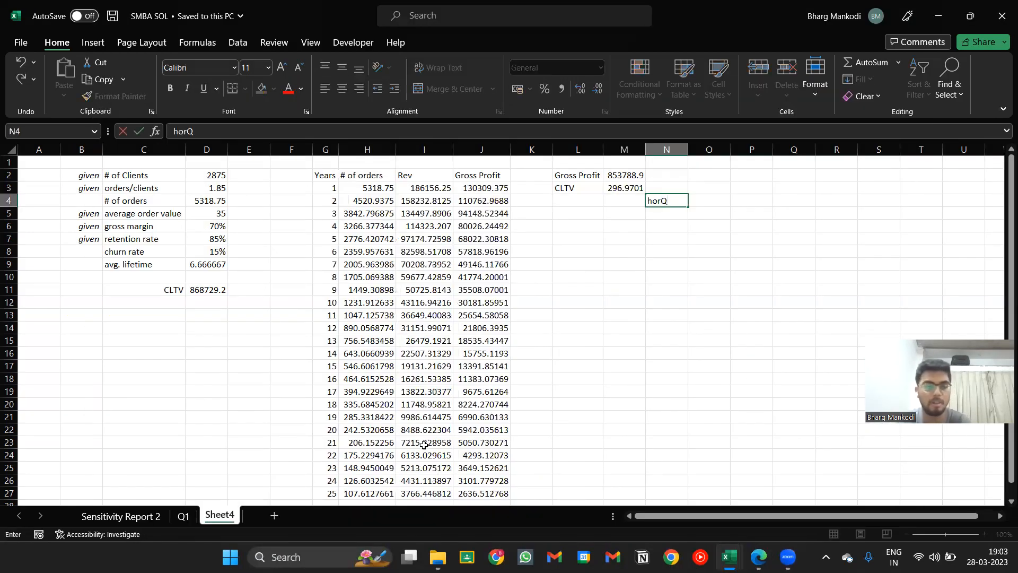
key("Return")
key("ctrl+z")
Step: Rename Sheet4 as Q3 CLTV
key("alt+h")
type("or")
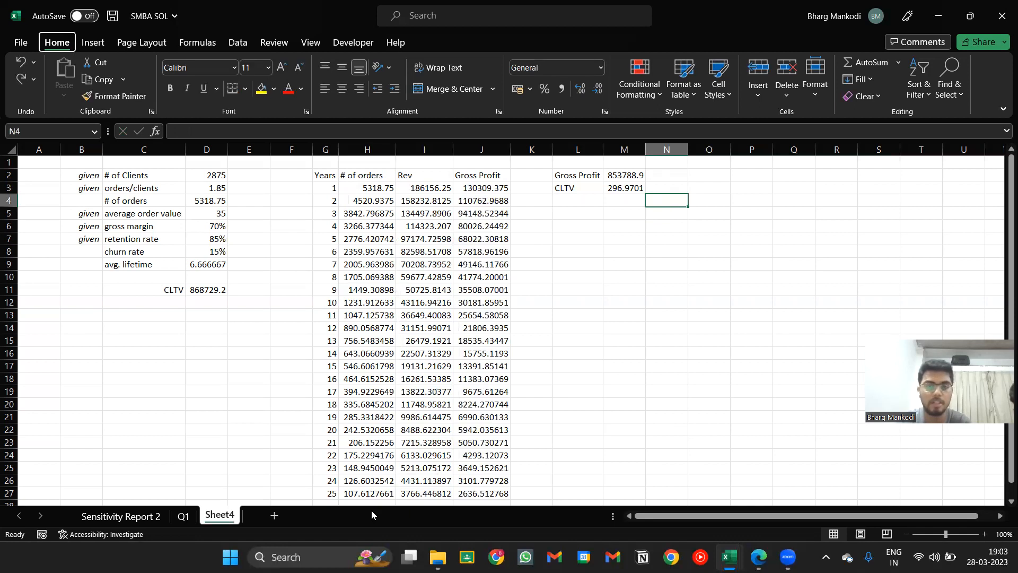
type("Q3")
key("Return")
key("alt+h")
type("or")
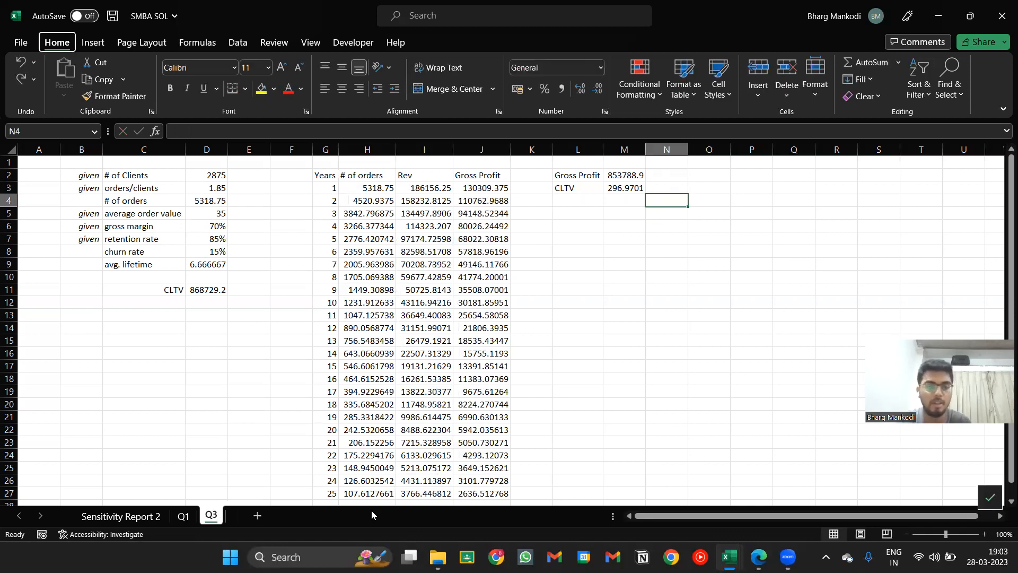
type("Q3 CLTV")
key("Return")
Step: Rename the Q1 sheet as Q1 Solver, Ad Mix
key("ctrl+Page_Up")
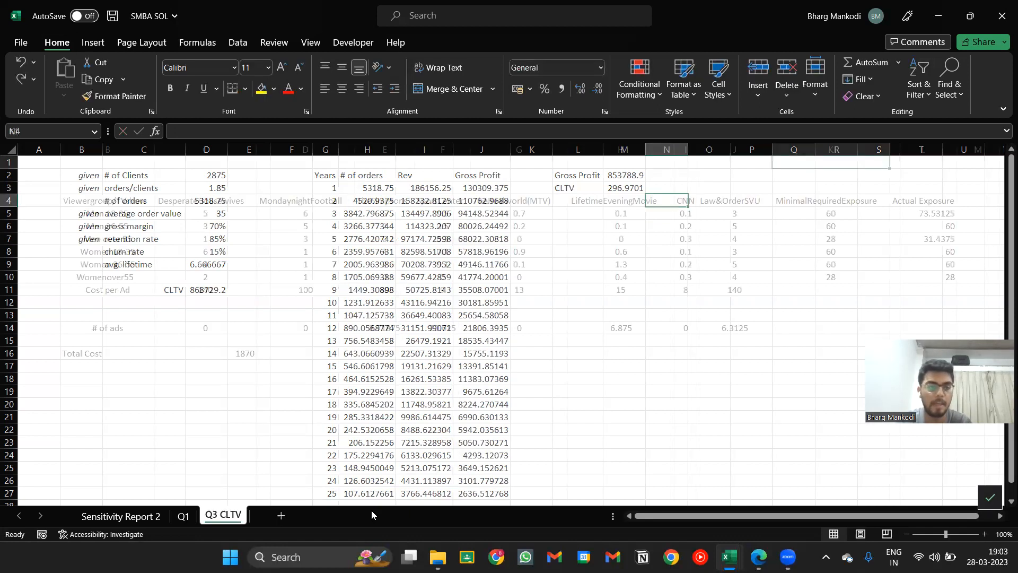
type("Solver, Ad Mix")
key("Return")
Step: Add the prefix Solver to the name of the Sensitivity Report 2 sheet
key("ctrl+Page_Up")
key("alt+h")
key("o")
key("r")
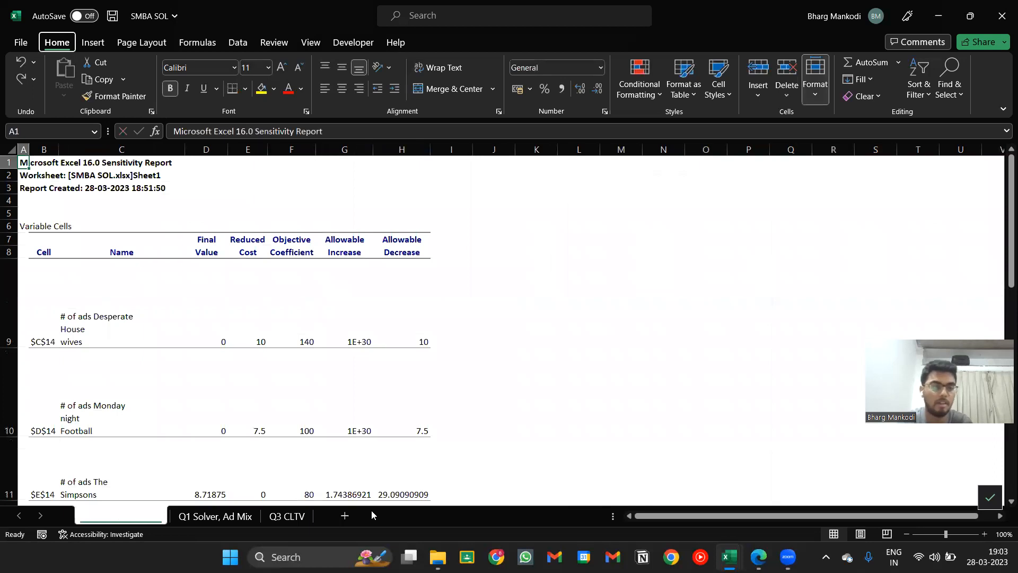
key("Home")
type("Solver,")
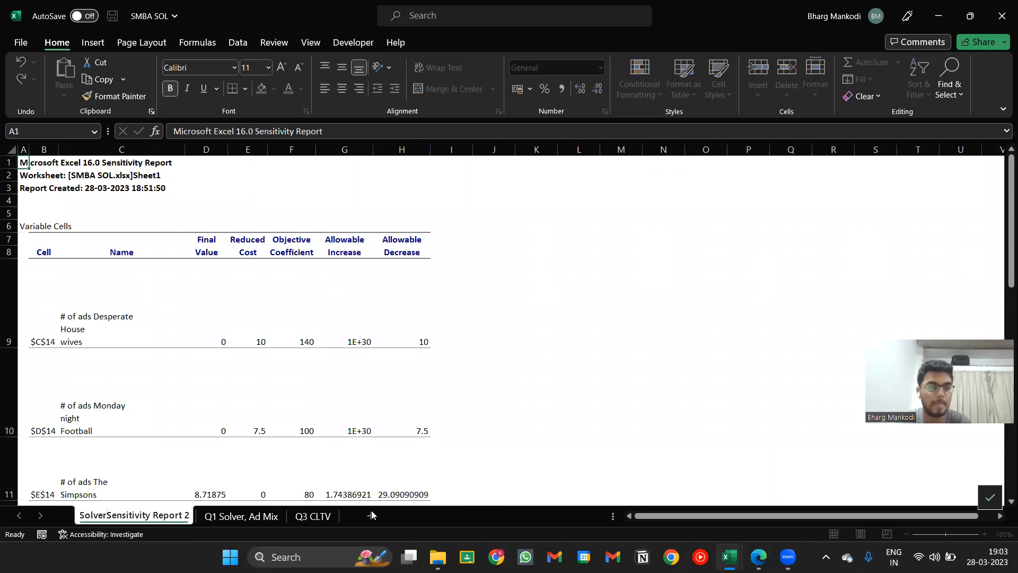
key("Return")
key("ctrl+Page_Down")
key("ctrl+Page_Down")
key("ctrl+Page_Up")
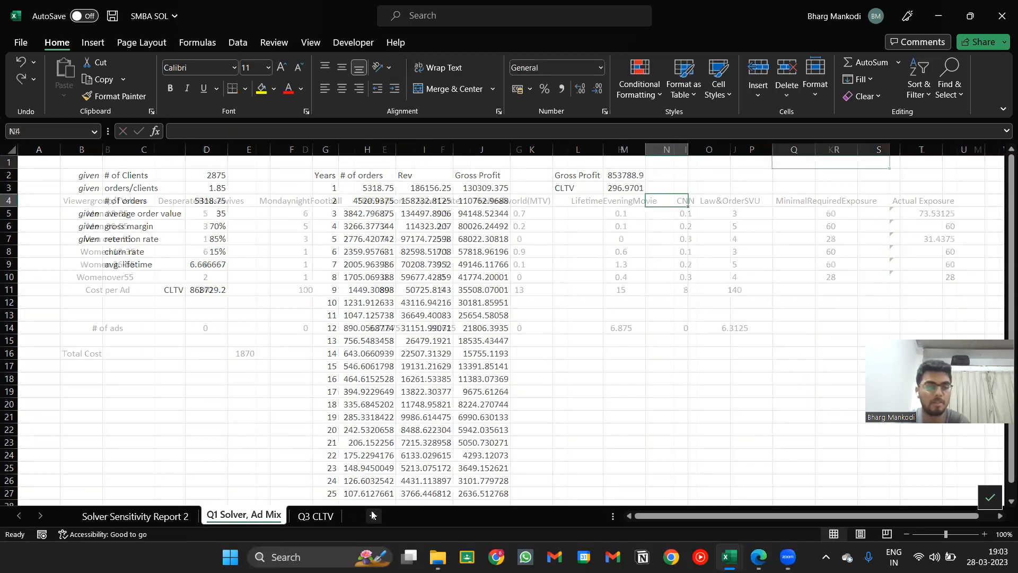
Step: Rename the solver sensitivity sheet as Q1 Solver Sensitivity Report
key("ctrl+Page_Up")
key("alt+h")
key("o")
key("r")
key("Home")
type("Q1")
key("End")
key("BackSpace")
key("BackSpace")
key("BackSpace")
key("BackSpace")
key("BackSpace")
key("BackSpace")
key("BackSpace")
type("eport")
key("Return")
Step: Add a new sheet after Q3 CLTV and name it Q4
key("ctrl+Page_Down")
key("ctrl+Page_Down")
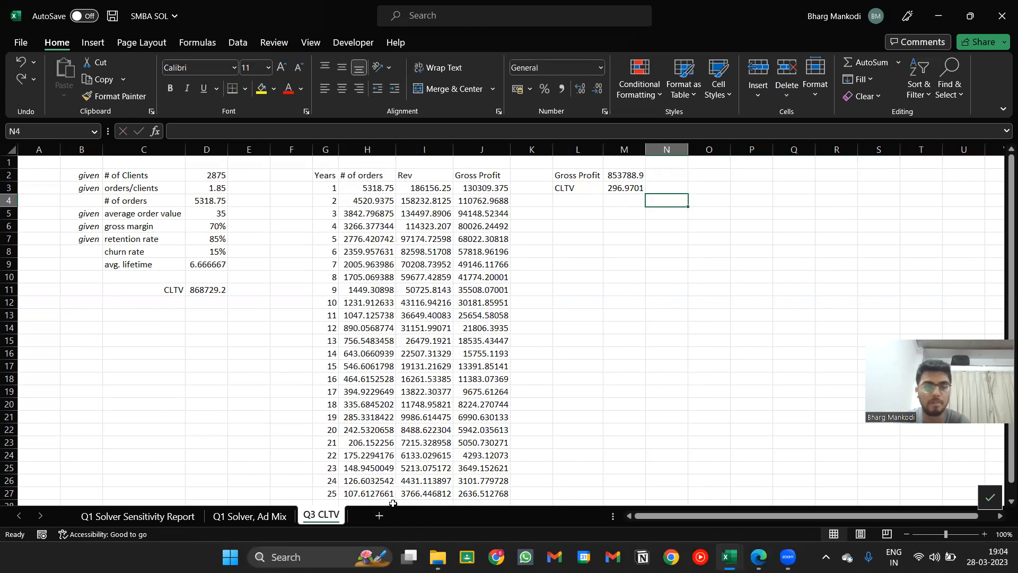
left_click(379, 516)
double_click(368, 515)
type("Q4")
key("Return")
Step: Read the Q4 assumptions and required multipliers in the exam PDF
key("alt+Tab")
key("alt+Tab")
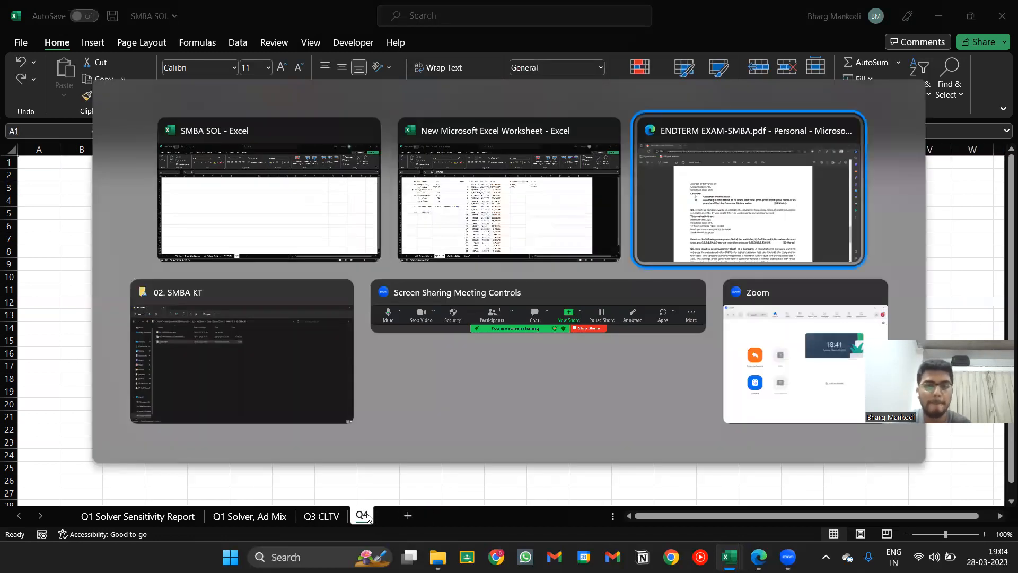
scroll(368, 514, "down", 2)
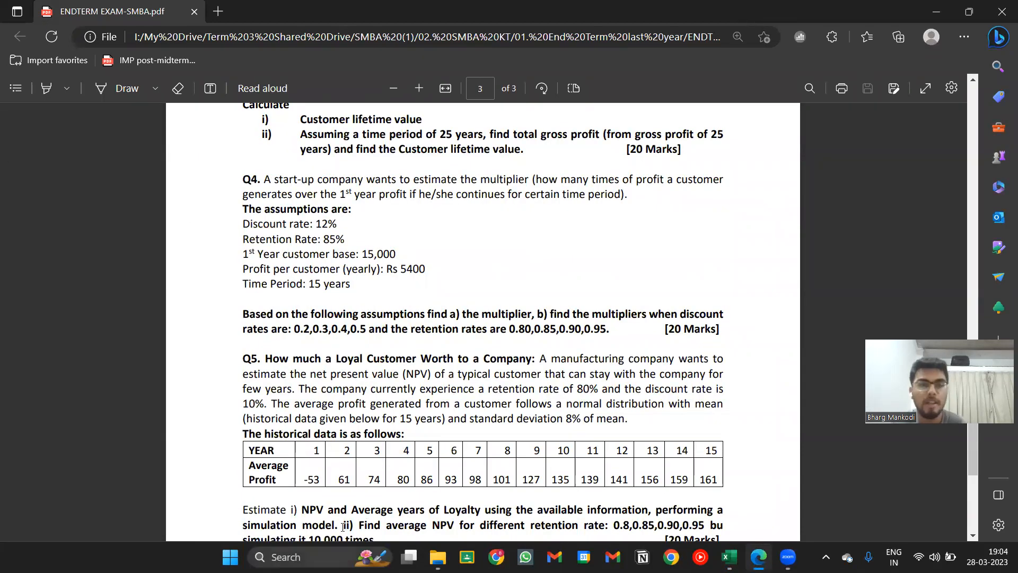
Step: Copy the given assumptions block B2:D6 from the Q4. Multiplier sheet of the reference workbook
key("alt+Tab")
key("alt+Tab")
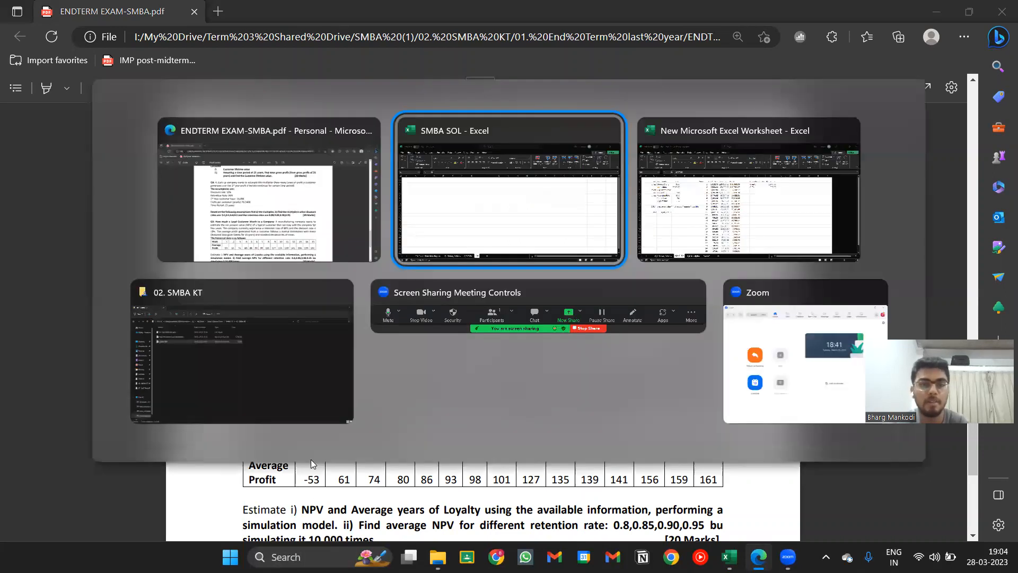
key("ctrl+Page_Down")
key("shift+Right")
key("shift+Right")
key("shift+Down")
key("shift+Down")
key("shift+Down")
key("shift+Down")
key("ctrl+c")
Step: Paste the copied assumptions as values only at B2 of the Q4 sheet in SMBA SOL
key("alt+Tab")
key("alt+Tab")
key("alt+Tab")
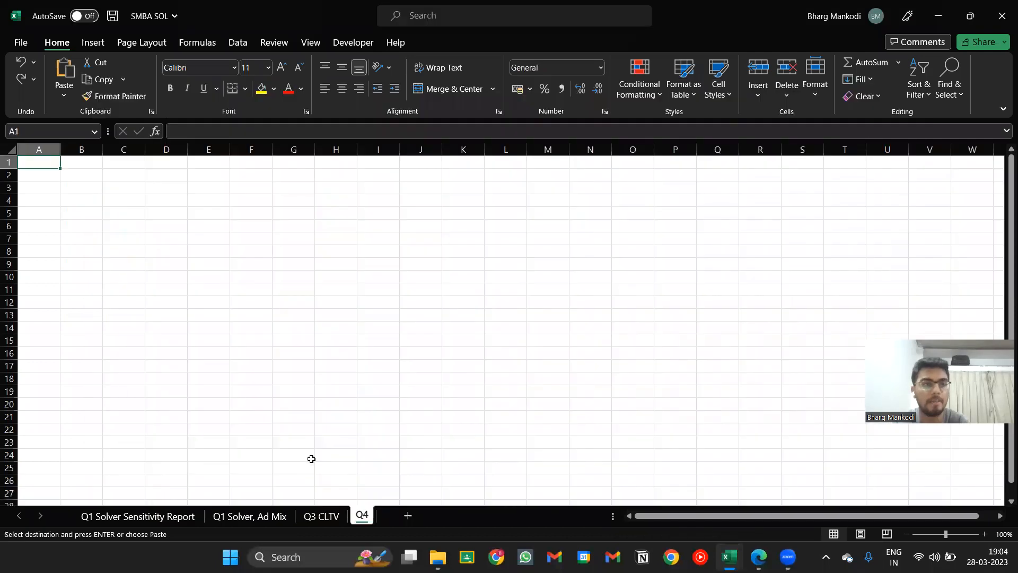
key("Right")
key("Down")
key("ctrl+alt+v")
key("v")
key("Return")
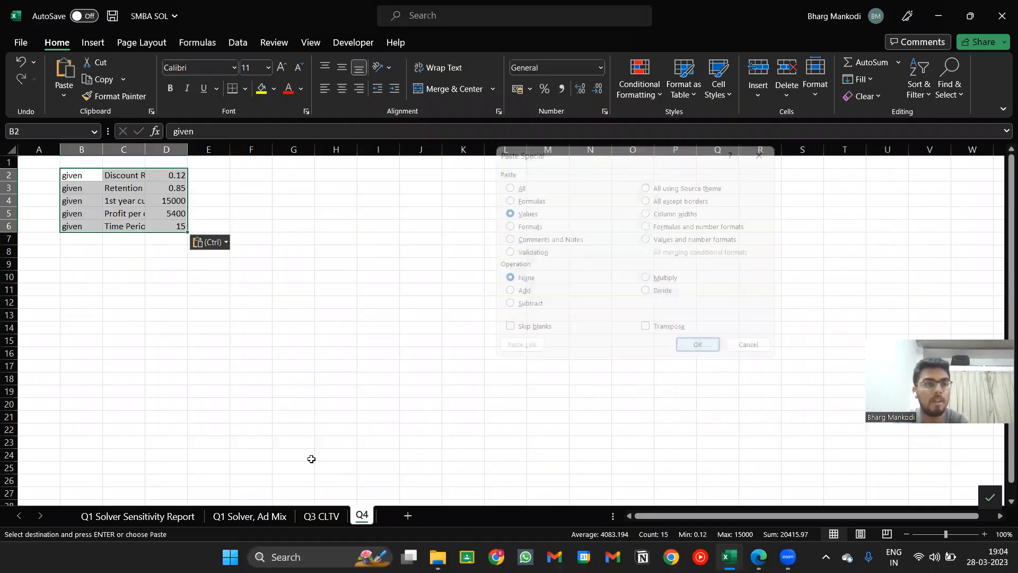
Step: Right-align the given labels in B2:B6
key("shift+Down")
key("shift+Down")
key("shift+Down")
key("shift+Down")
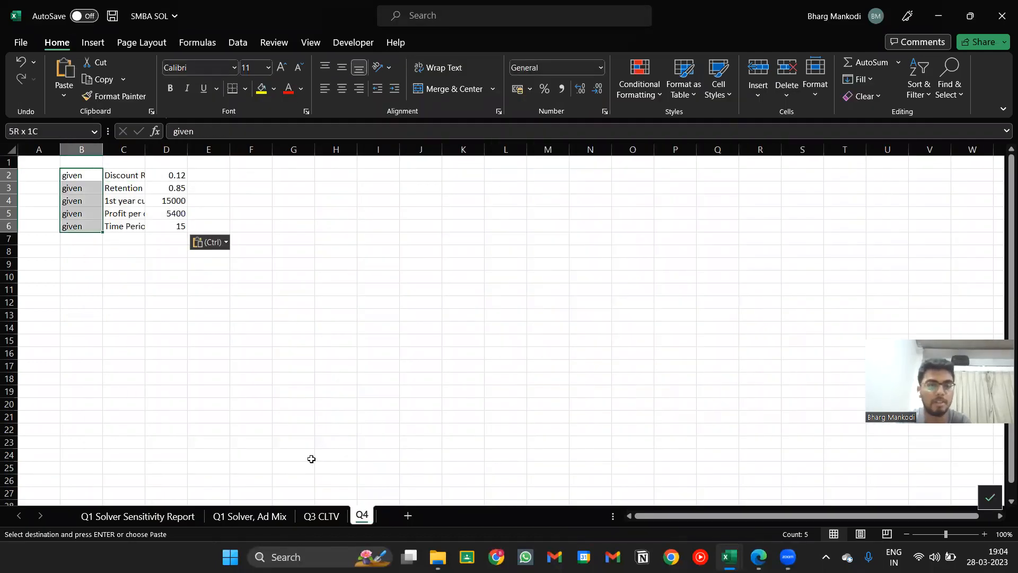
key("alt+h")
key("a")
key("r")
Step: Autofit column C to the assumption names in C2:C6
key("Right")
key("shift+Down")
key("shift+Down")
key("shift+Down")
key("shift+Down")
key("alt+h")
key("o")
key("i")
Step: Format the discount and retention rates in D2:D3 as Percentage with two decimals and save the workbook
key("Right")
key("shift+Down")
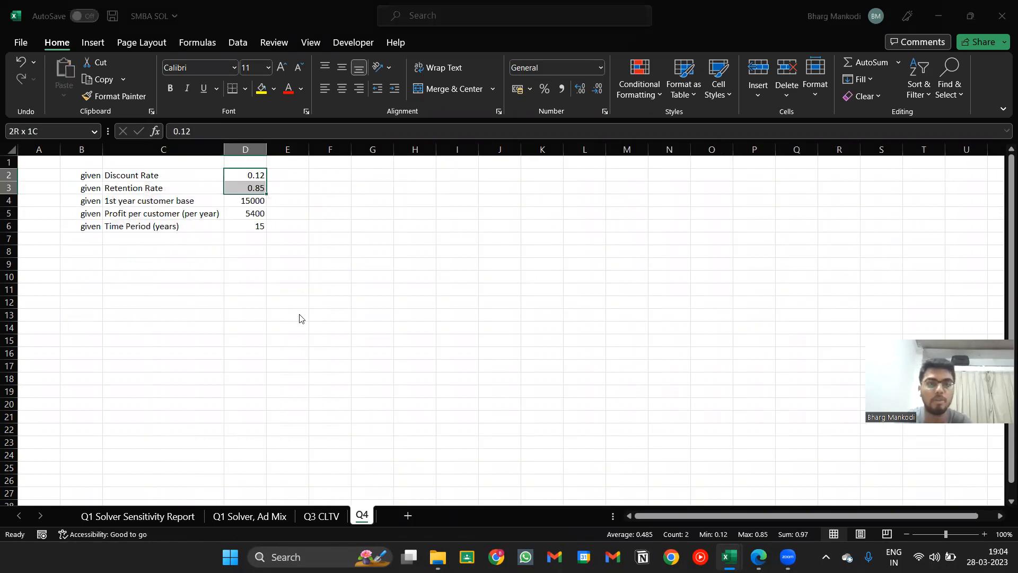
key("ctrl+1")
left_click(517, 181)
key("Return")
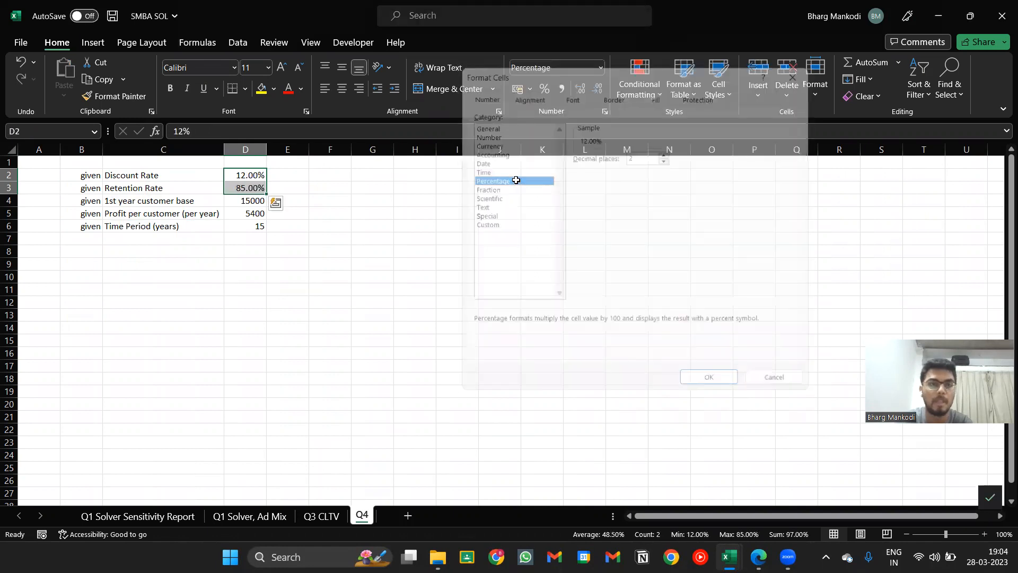
key("Down")
key("Down")
key("Down")
key("Down")
key("ctrl+s")
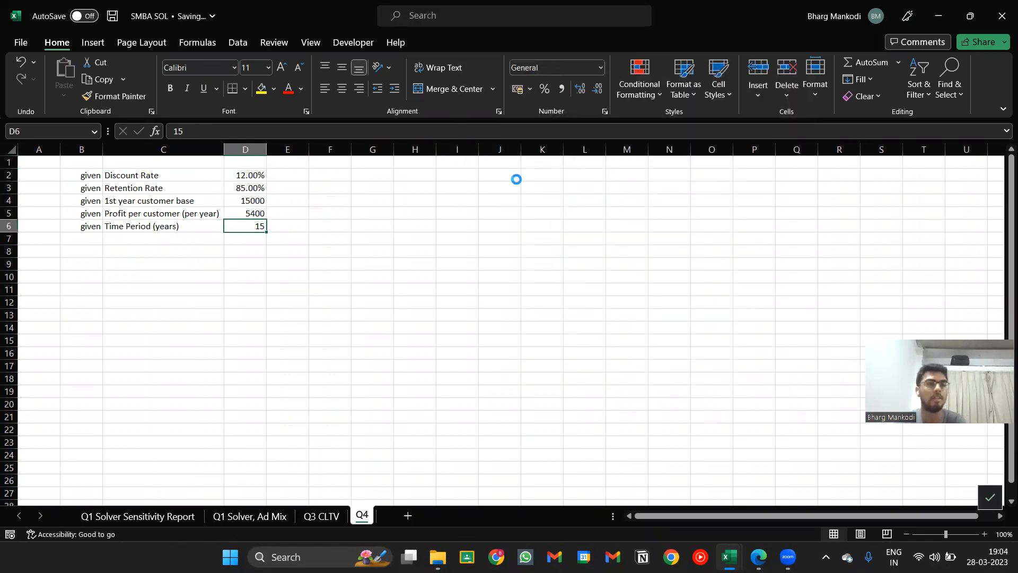
Step: Highlight the profit per customer row, B5:D5, with yellow fill
key("Up")
key("Up")
key("Up")
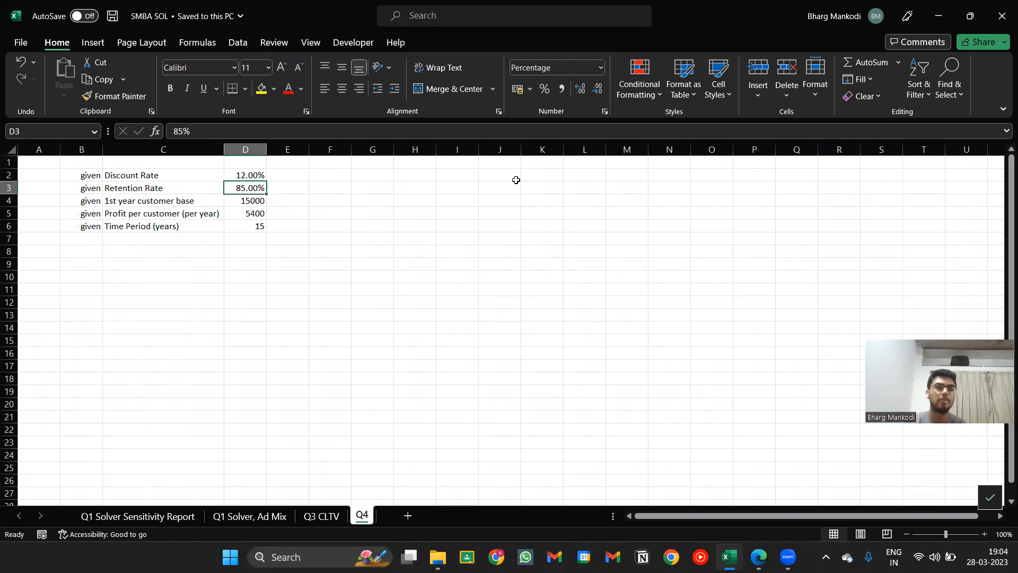
key("Down")
key("Down")
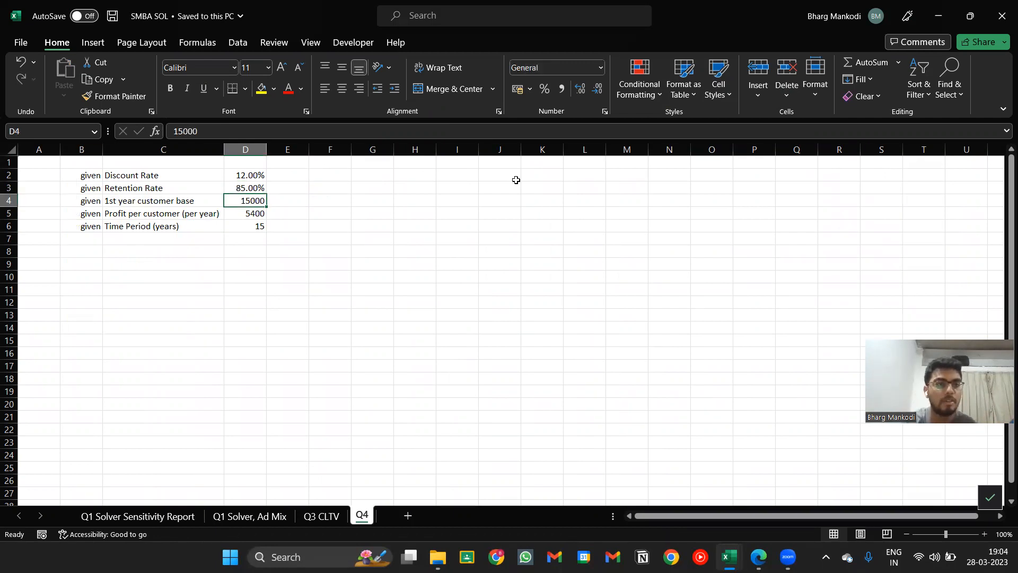
key("Left")
key("Left")
key("Left")
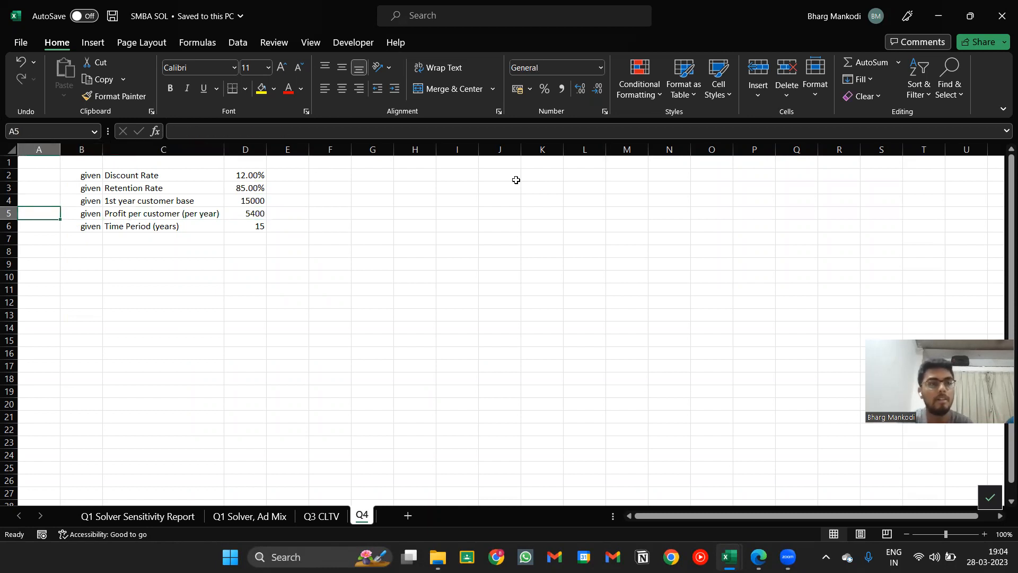
key("Right")
key("shift+Right")
key("shift+Right")
left_click(261, 89)
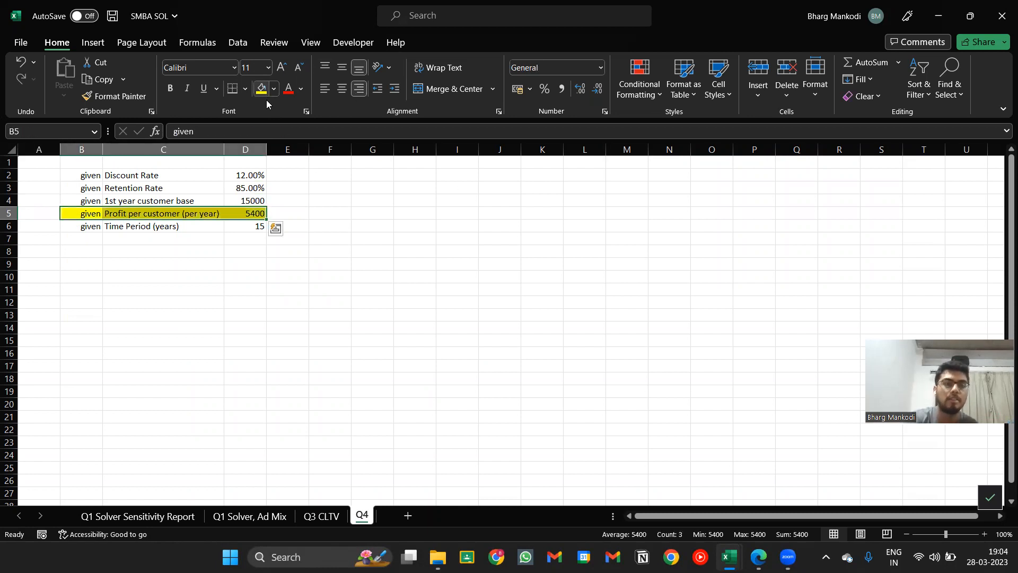
left_click(215, 234)
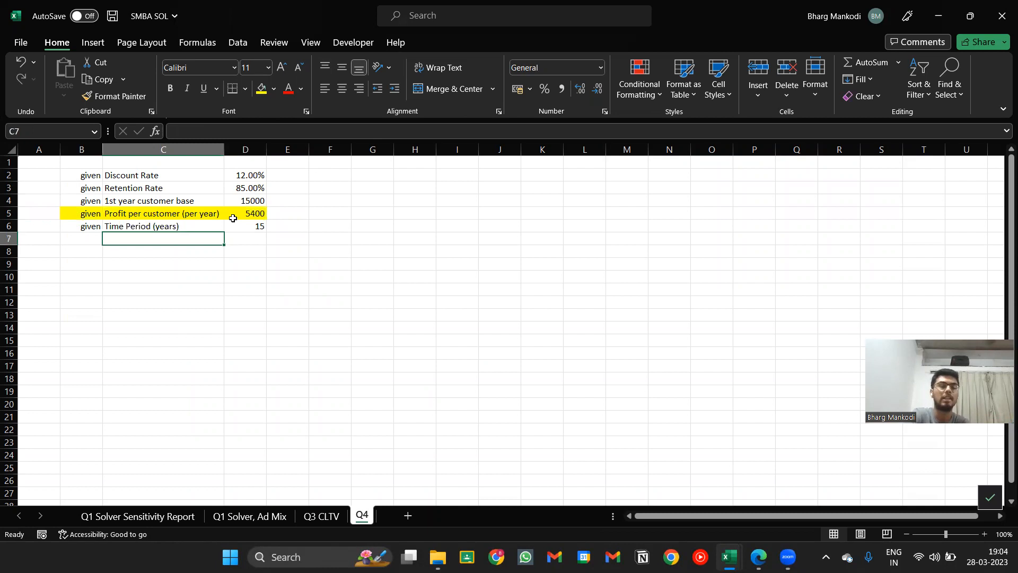
left_click(193, 262)
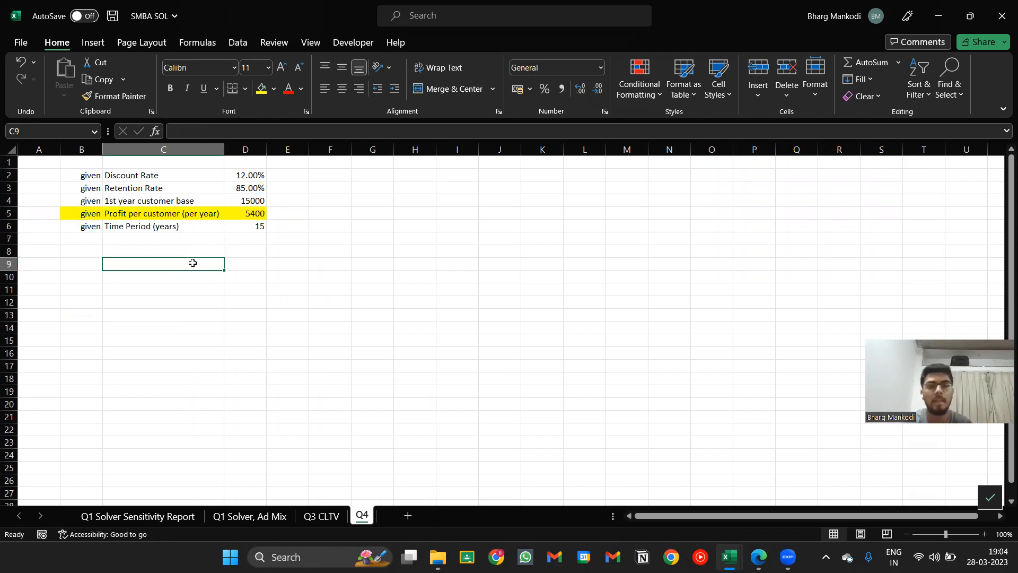
Step: Copy the headers Time Period, # of Customers and df from F7:H7 of the reference workbook's Q4. Multiplier sheet
key("alt+Tab")
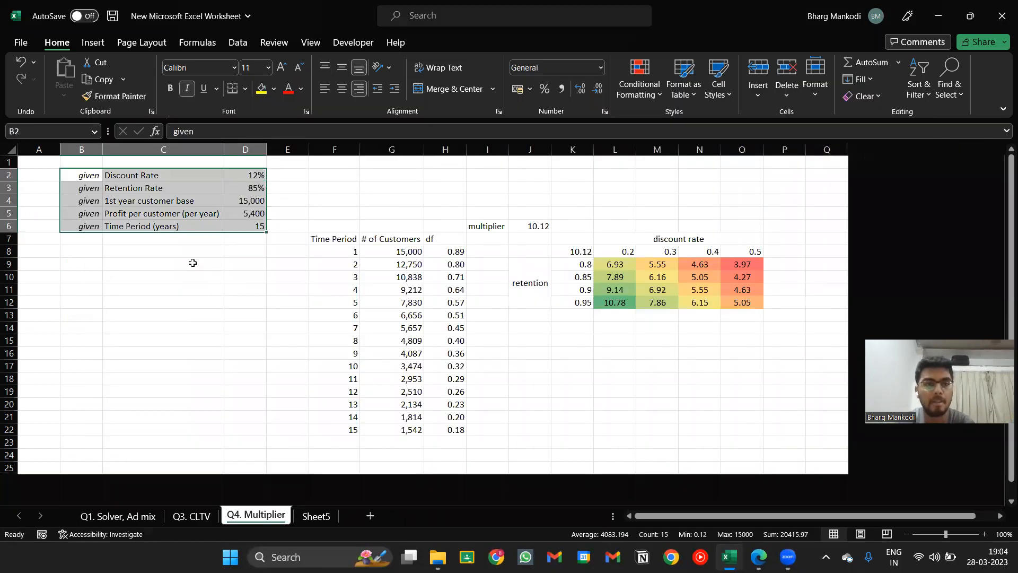
key("Down")
key("Down")
key("Right")
key("Down")
key("Down")
key("Right")
key("Right")
key("Right")
key("Right")
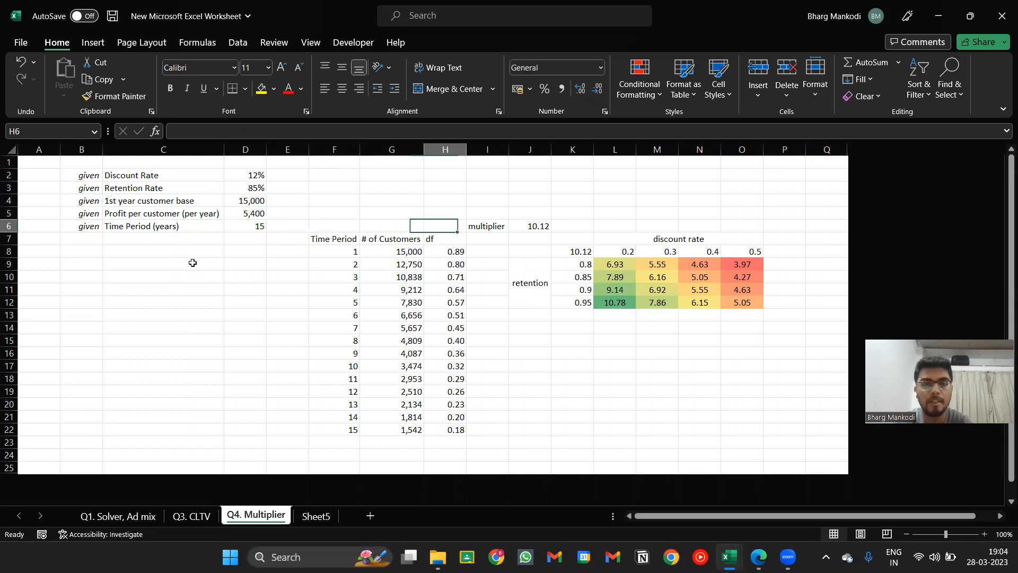
key("Right")
key("Left")
key("Left")
key("Left")
key("shift+Right")
key("shift+Right")
key("ctrl+c")
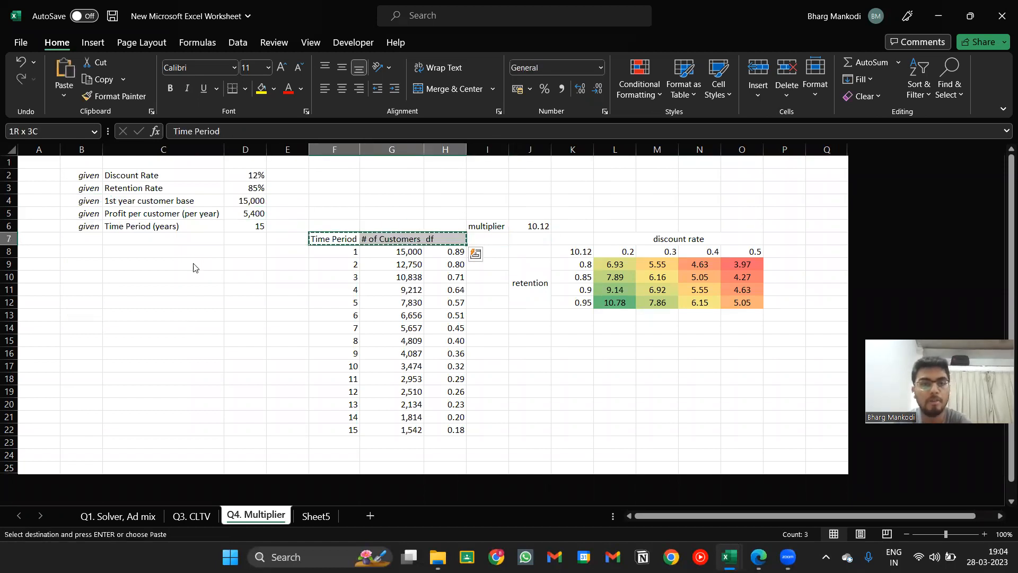
Step: Paste the copied table headers into E8:G8 of the Q4 sheet in SMBA SOL
key("alt+Tab")
key("Up")
key("Up")
key("Right")
key("Right")
key("ctrl+v")
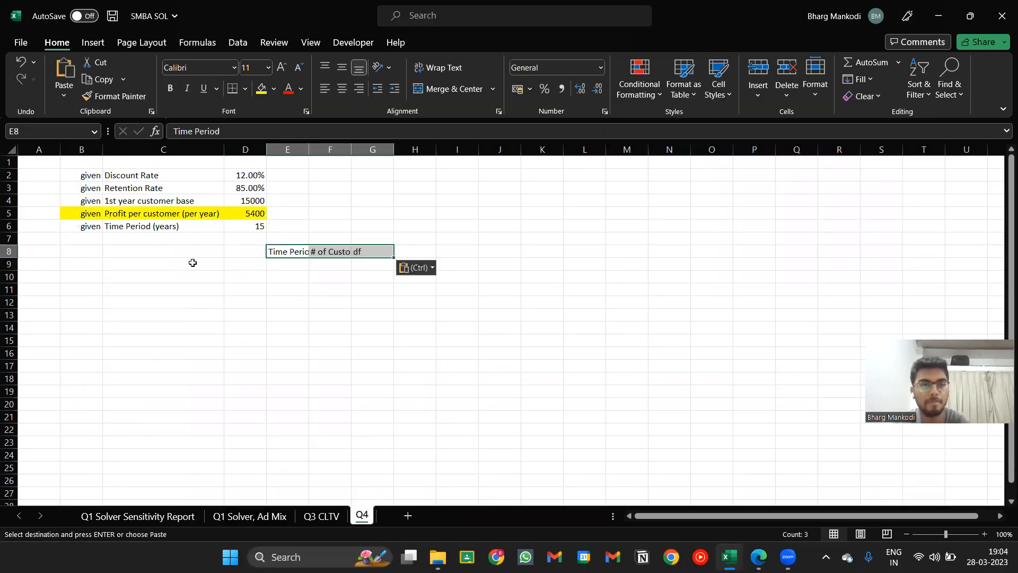
Step: Autofit the columns of the headers in E8:G8 and save the workbook
key("shift+Right")
key("shift+Right")
key("alt+h")
key("o")
key("i")
key("Down")
key("Down")
key("ctrl+s")
key("Up")
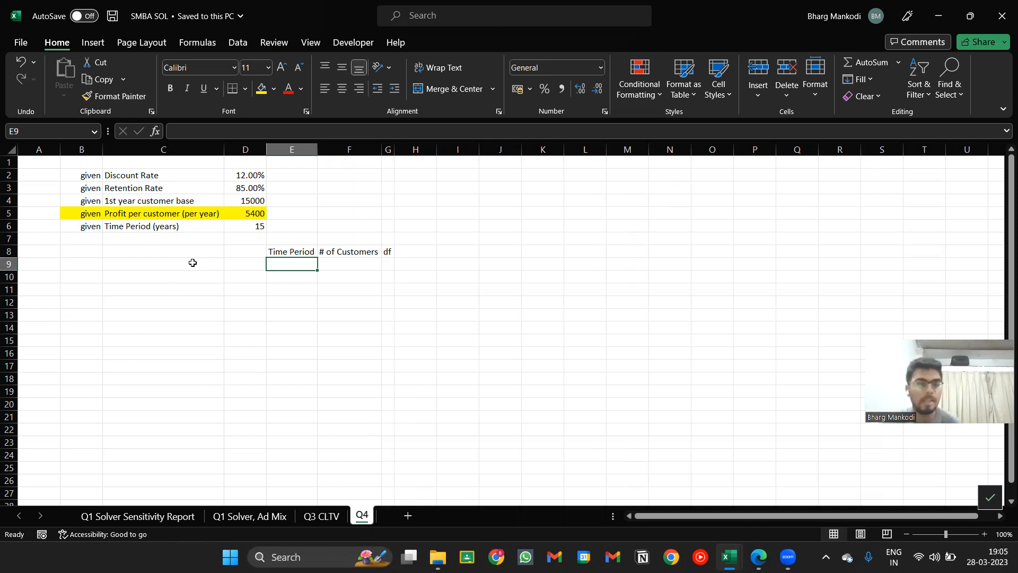
Step: Switch to the exam PDF and reread the Q4 assumptions and multiplier requirements
key("alt+Tab")
key("alt+Tab")
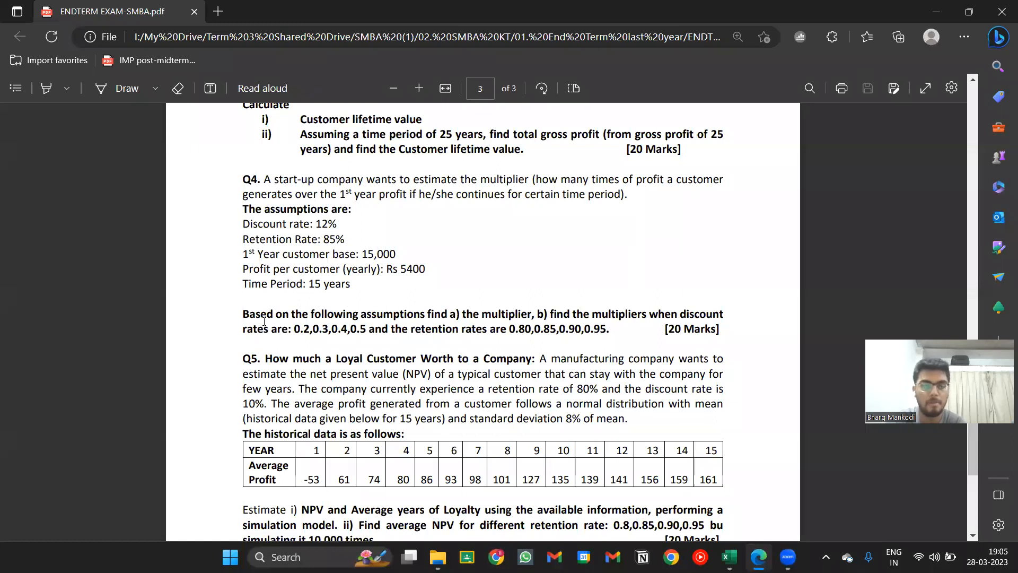
left_click_drag(609, 332, 191, 202)
left_click(232, 276)
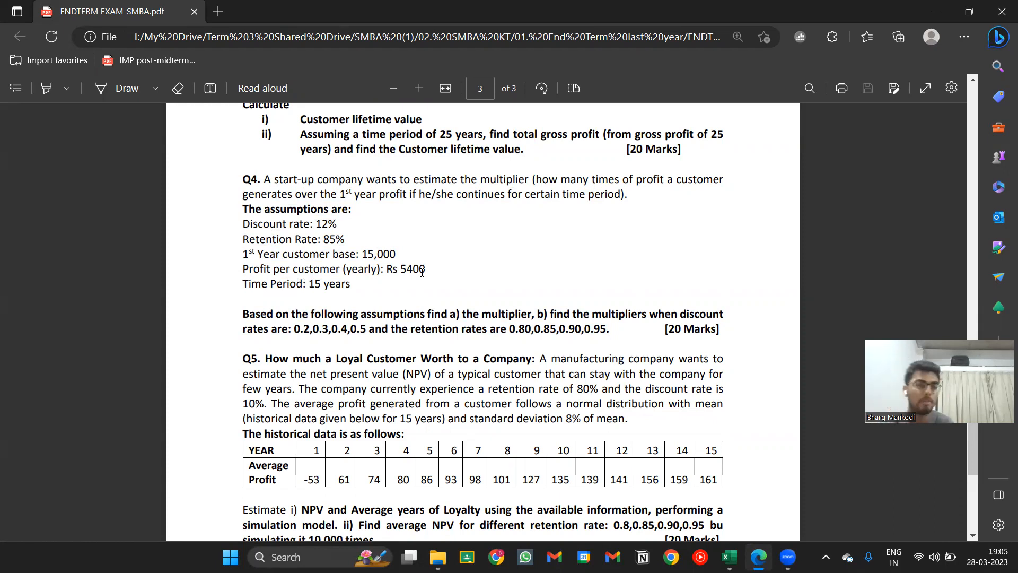
Step: Return to the Q4 sheet in the workbook and enter 1 as the first time period in E9
key("alt+Tab")
key("Right")
key("Up")
key("Right")
type("df")
key("Return")
type("1")
key("Return")
Step: Fill the time periods down from E9 as a linear column series with a stop value of 15
key("Up")
key("alt")
key("a")
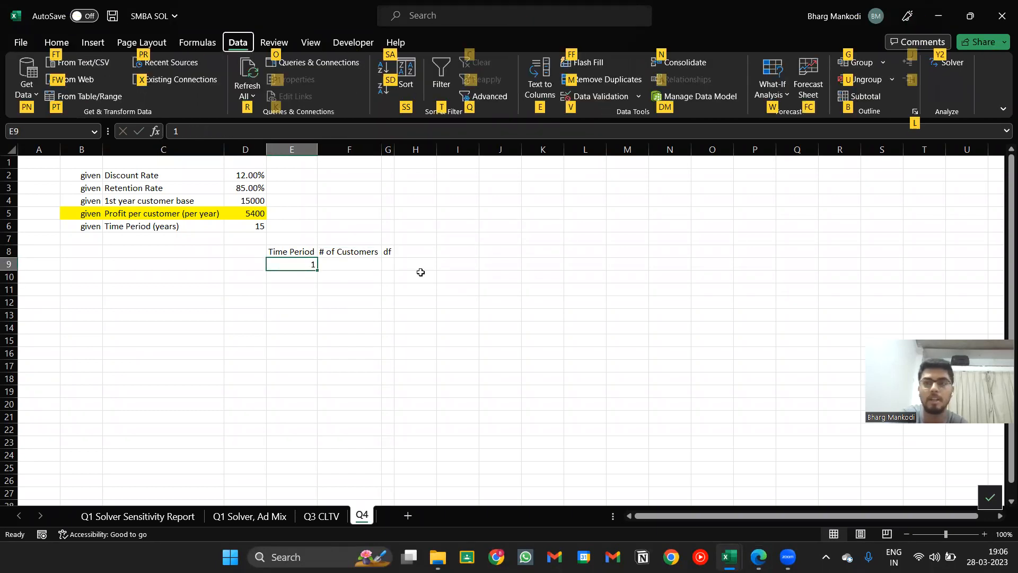
key("Escape")
key("Escape")
key("alt")
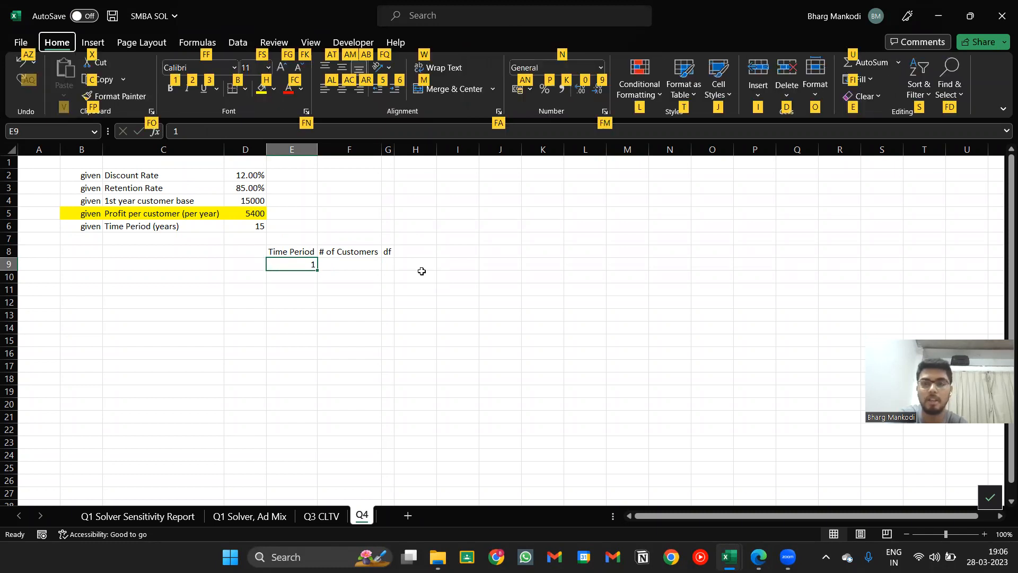
key("f")
key("i")
key("s")
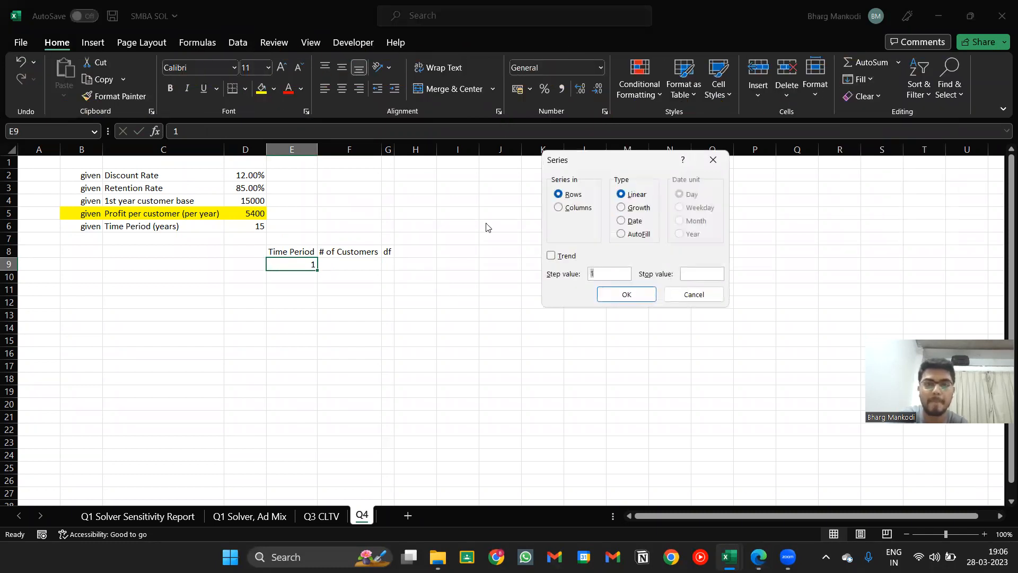
left_click(558, 208)
left_click(703, 273)
type("15")
key("Return")
Step: Link the first year's number of customers in F9 to the 1st year customer base in D4
key("Right")
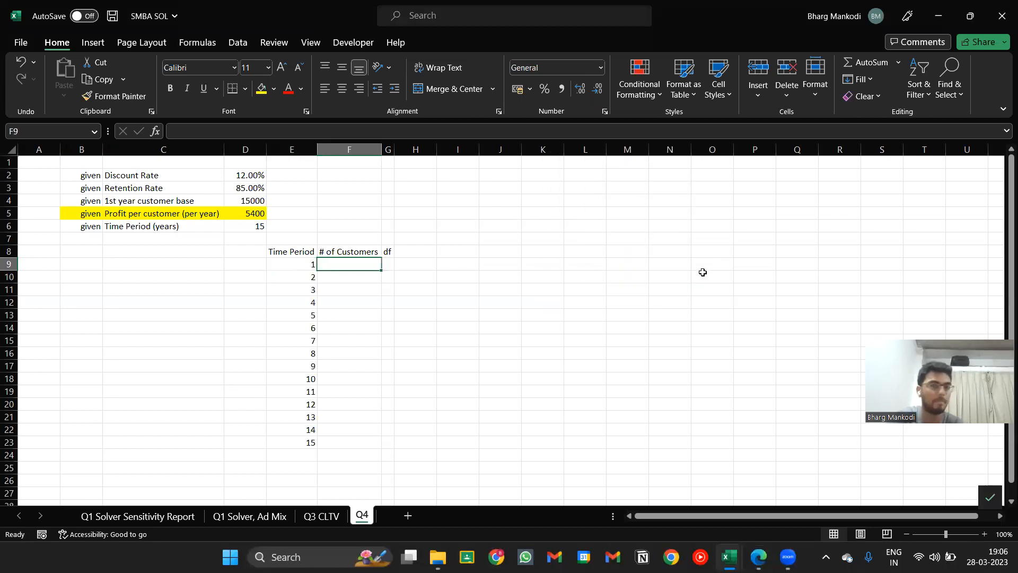
type("=")
key("Left")
key("Up")
key("Up")
key("Up")
key("Up")
key("Left")
key("Up")
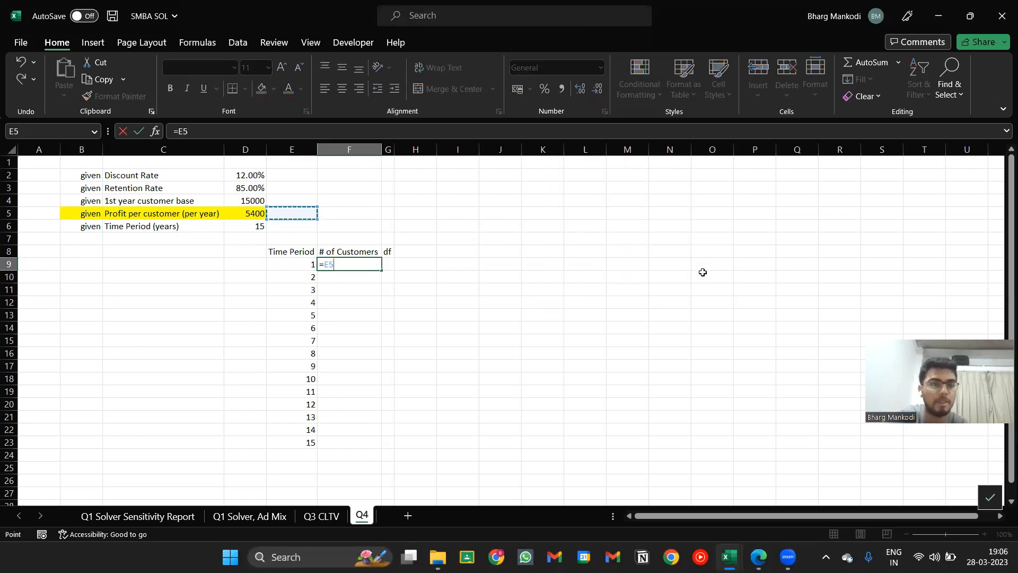
key("Return")
Step: Calculate the second year's customers in F10 as the previous year's customers times the retention rate, =F9*D3
type("=")
key("Up")
type("*")
key("Up")
key("Up")
key("Up")
key("Up")
key("Left")
key("Up")
key("Up")
key("Up")
key("Up")
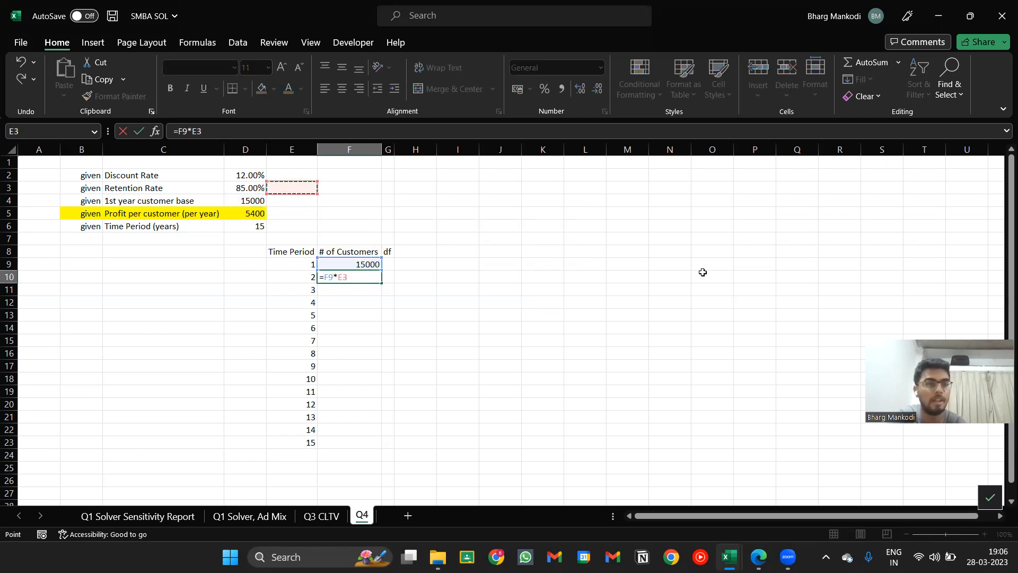
key("Left")
key("Down")
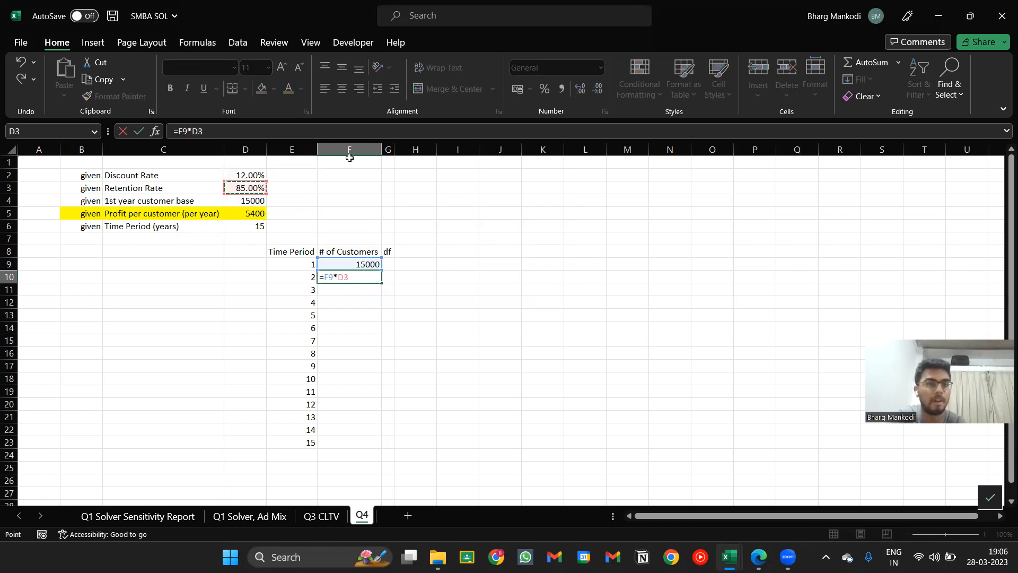
key("Return")
Step: Make the retention rate reference in F10 absolute so the formula reads =F9*$D$3
key("Up")
left_click(232, 137)
key("F4")
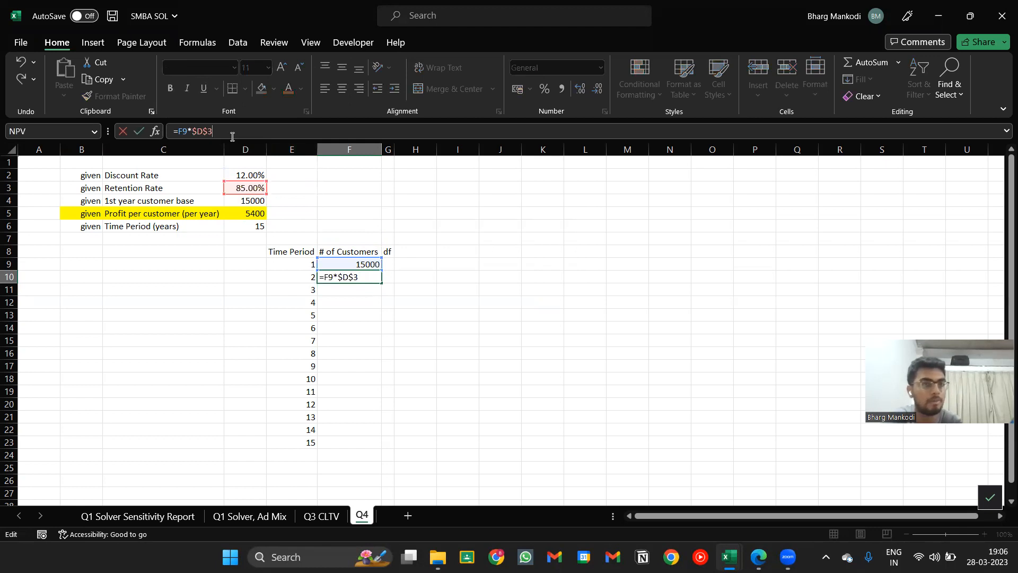
key("Return")
Step: Copy the customer formula from F10 down through F23 for the remaining years
key("Up")
key("ctrl+c")
key("Left")
key("ctrl+Down")
key("Right")
key("ctrl+shift+Up")
key("ctrl+v")
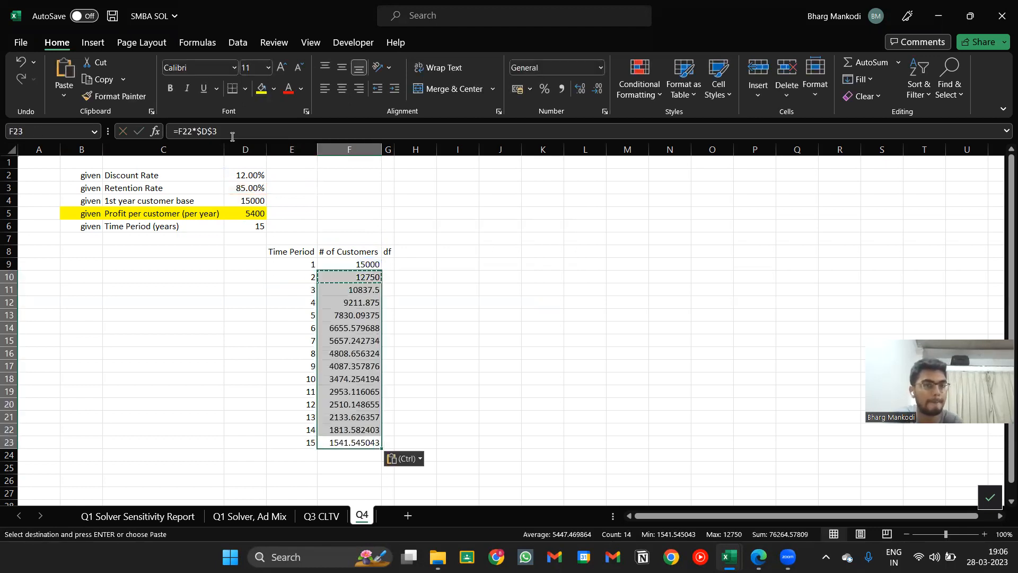
key("Escape")
Step: Write the expression (1+r)^n as a note in I9 beside the table
key("ctrl+Up")
key("Down")
key("Right")
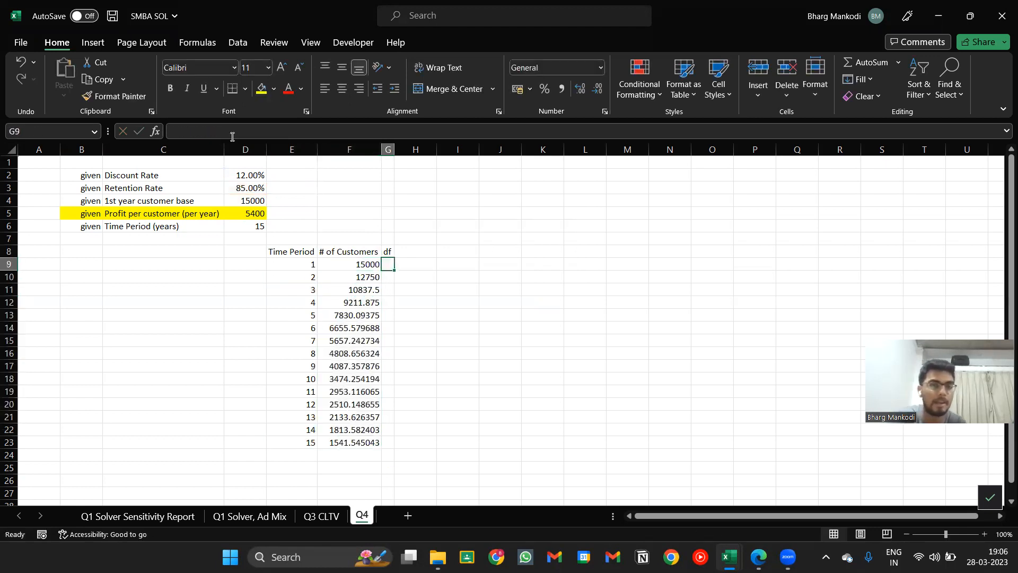
key("Right")
key("Right")
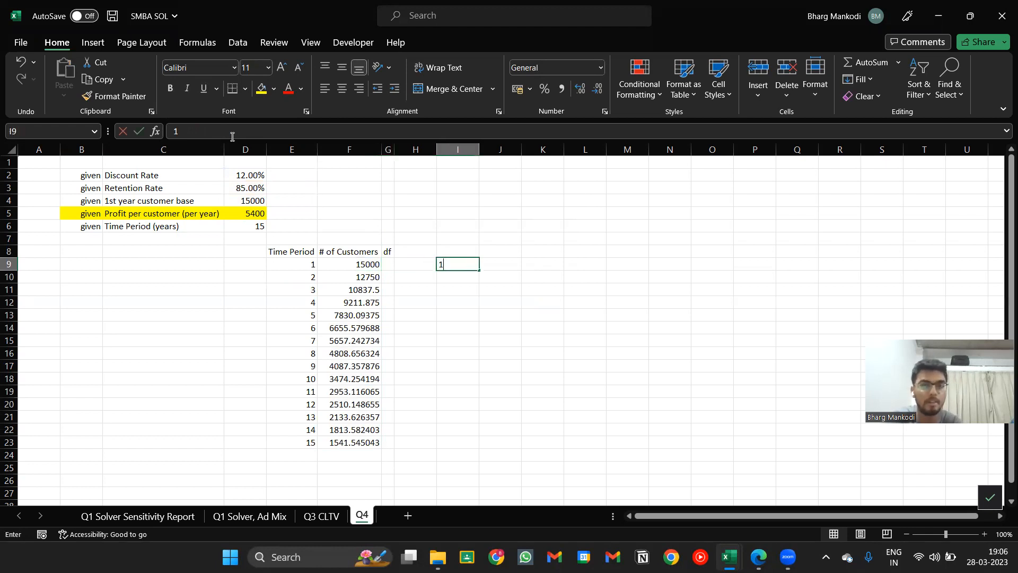
key("BackSpace")
type("(1+r)^")
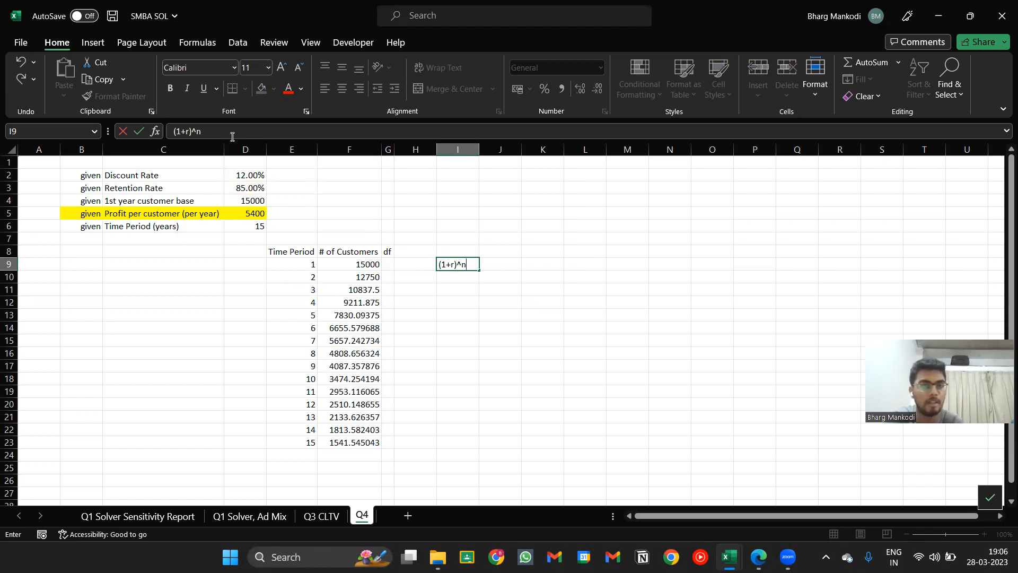
type("n")
key("Home")
key("Right")
key("Right")
key("Right")
key("Right")
key("Right")
key("Right")
key("Right")
key("Right")
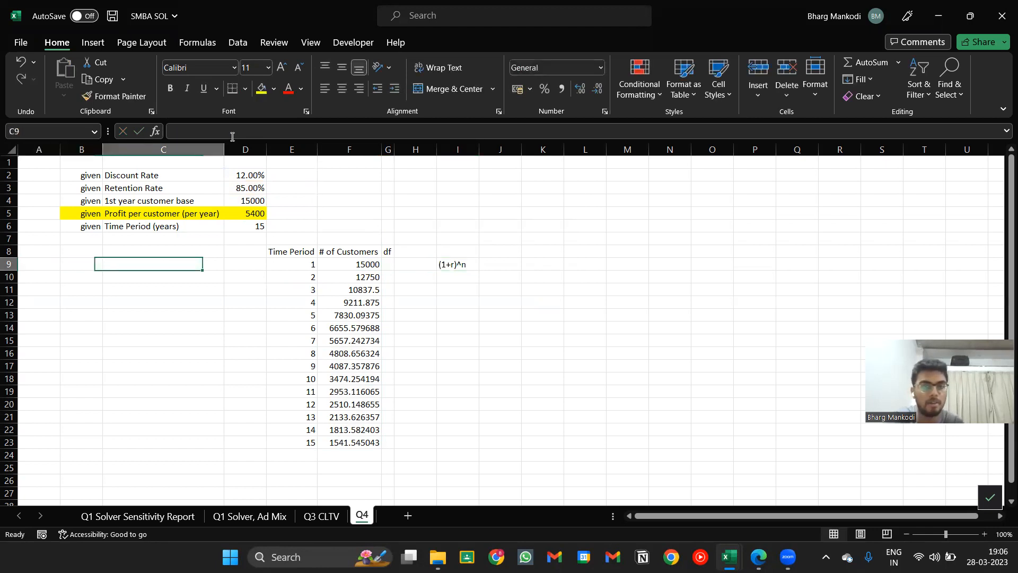
Step: Write the discount factor expression 1/(1+r)^n as a note in I8 and clear the note in I9
key("Up")
type("1/")
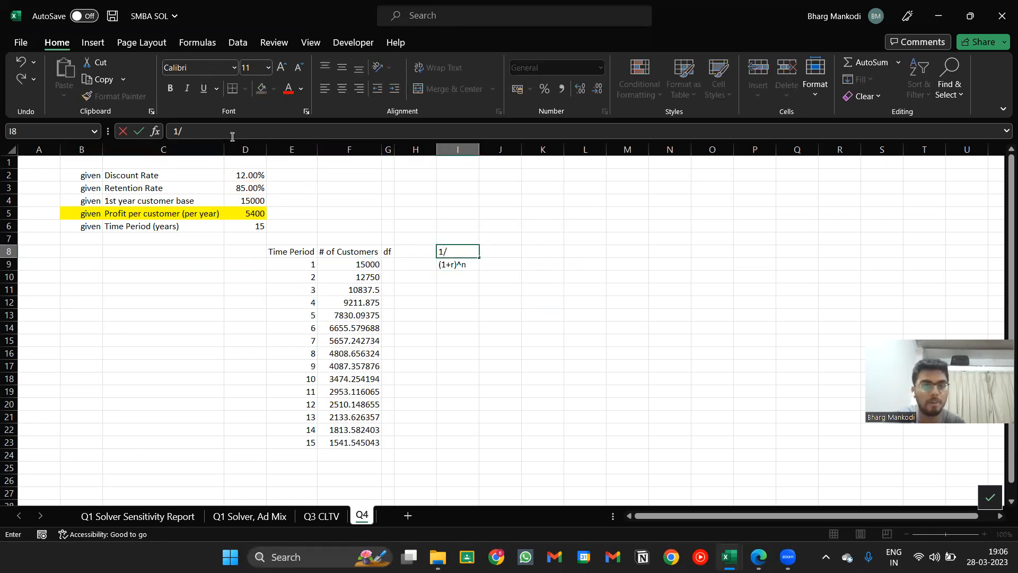
type("(1+r)^n")
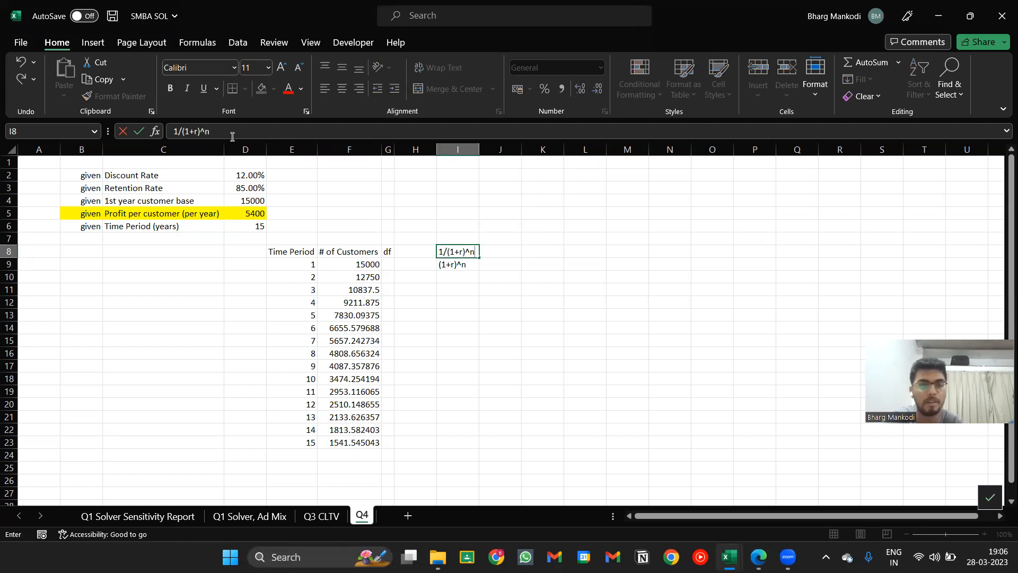
key("Return")
key("Delete")
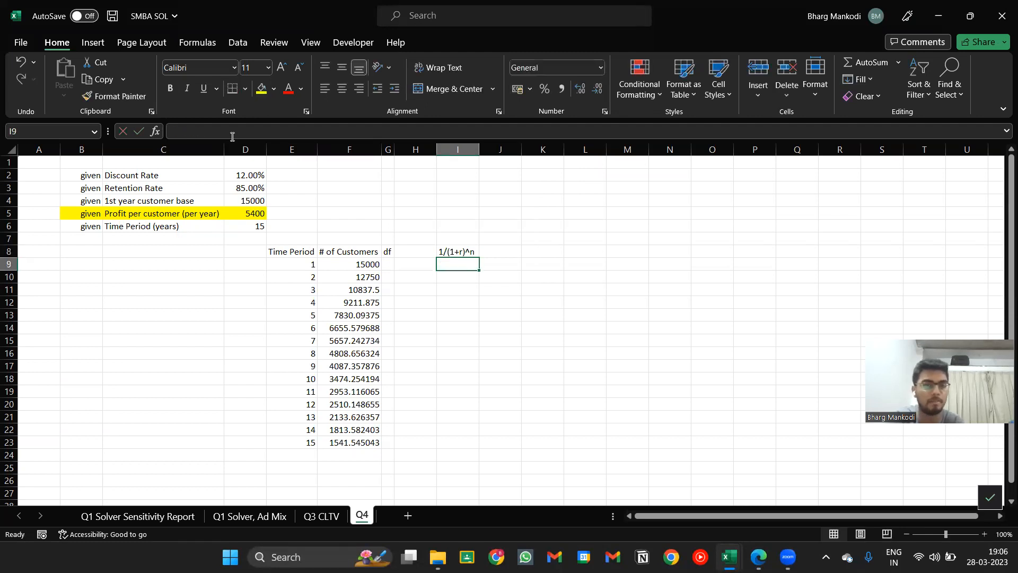
Step: Write the equivalent discount factor expression (1+r)^(-n) as a note in J8
key("Up")
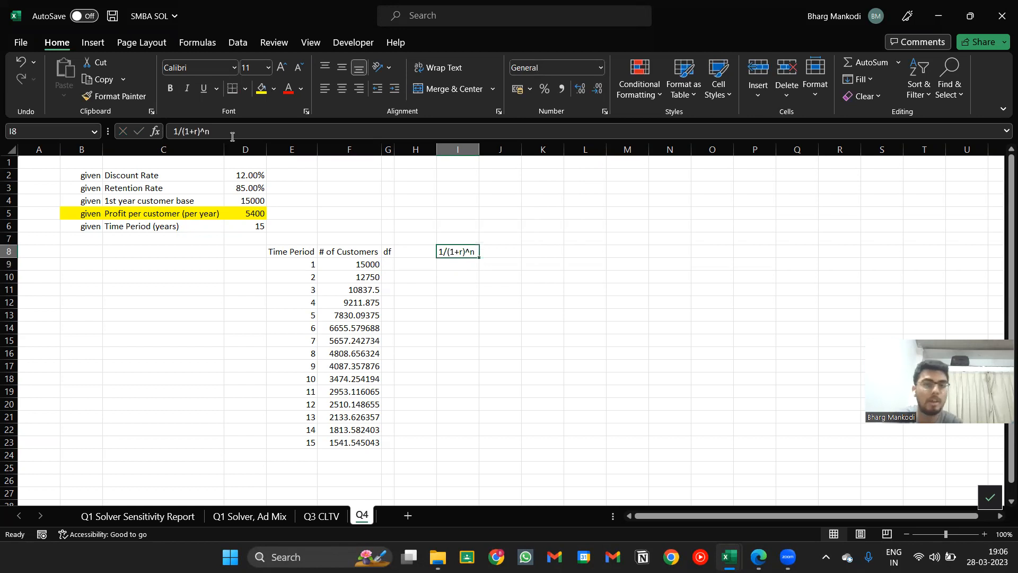
key("Right")
type("(1")
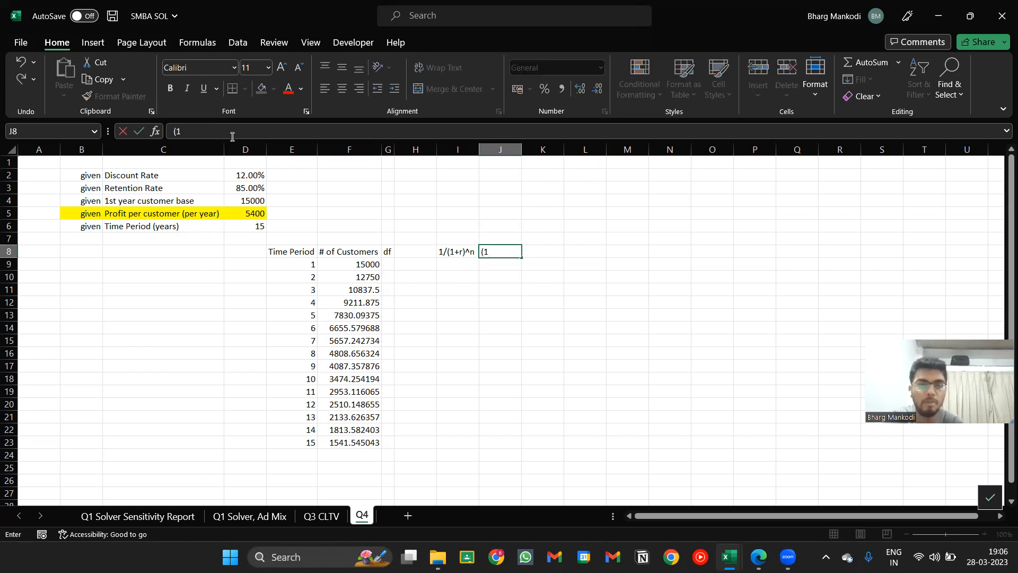
type("+r)^(-")
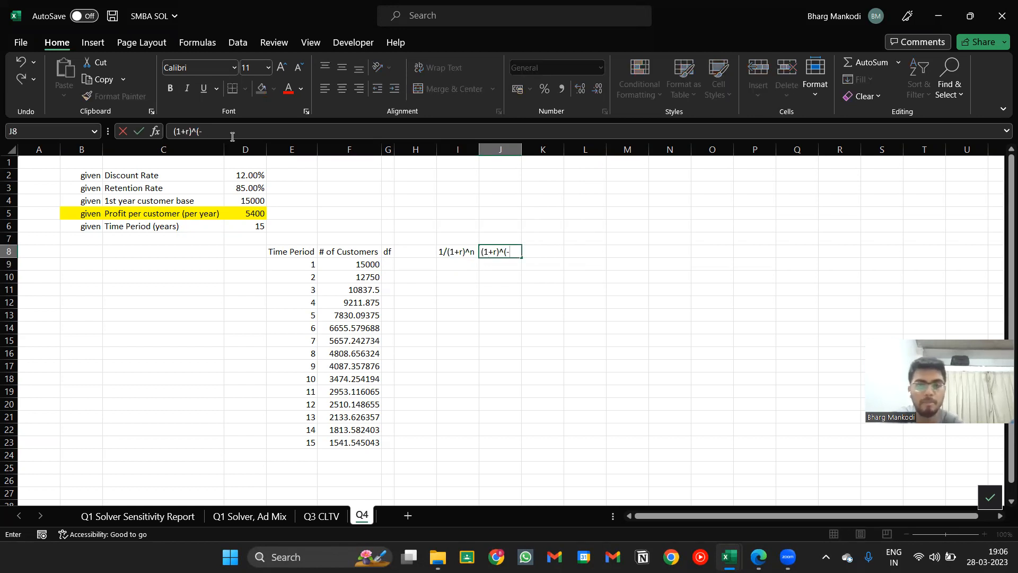
type("n)")
key("Return")
key("Up")
key("Left")
key("Right")
key("Left")
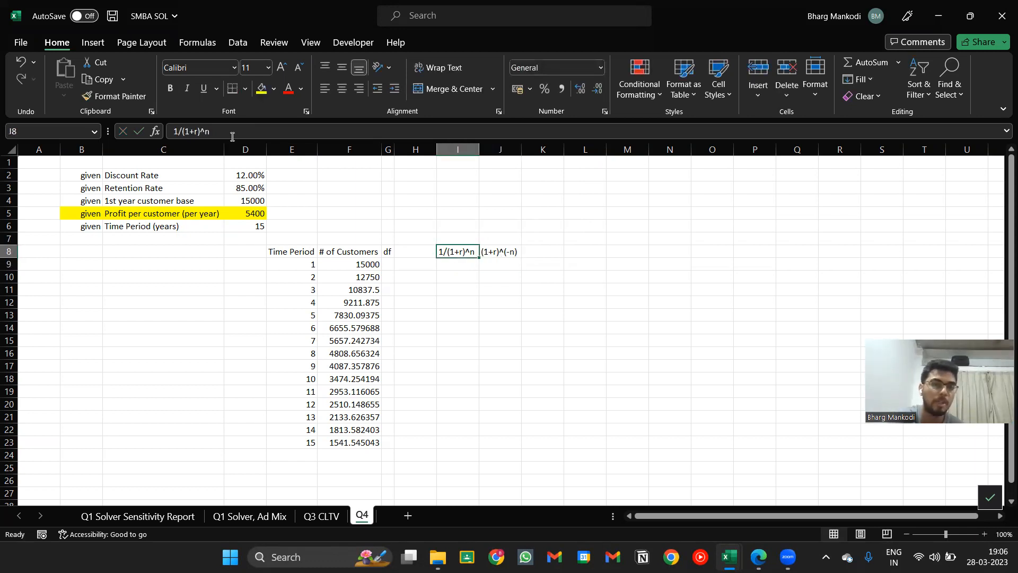
key("Down")
key("Left")
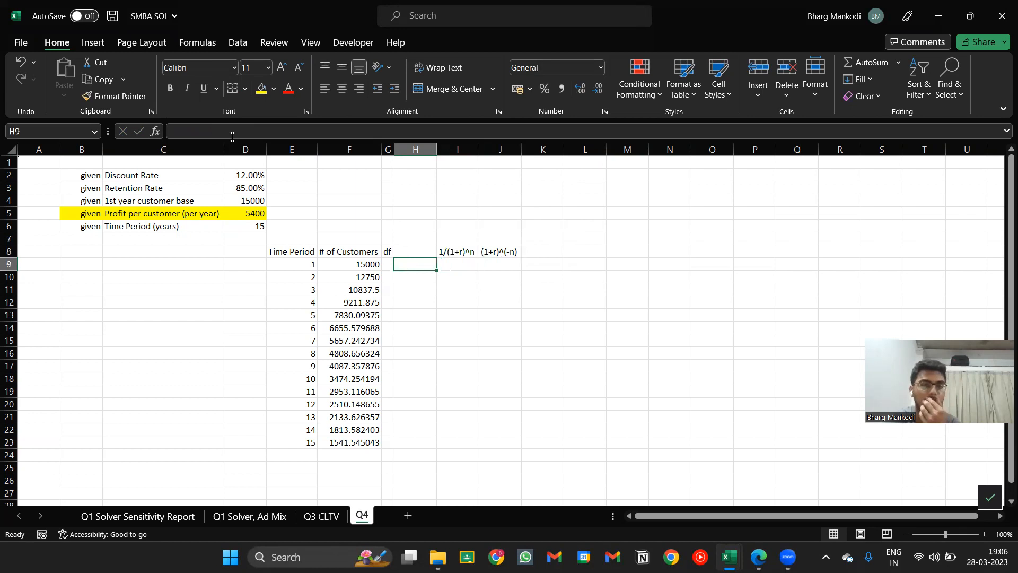
Step: Review the time period and customer table and the given assumptions up to the discount rate
key("Left")
key("Left")
key("Left")
key("ctrl+shift+Down")
key("Right")
key("Right")
key("Up")
key("Up")
key("Left")
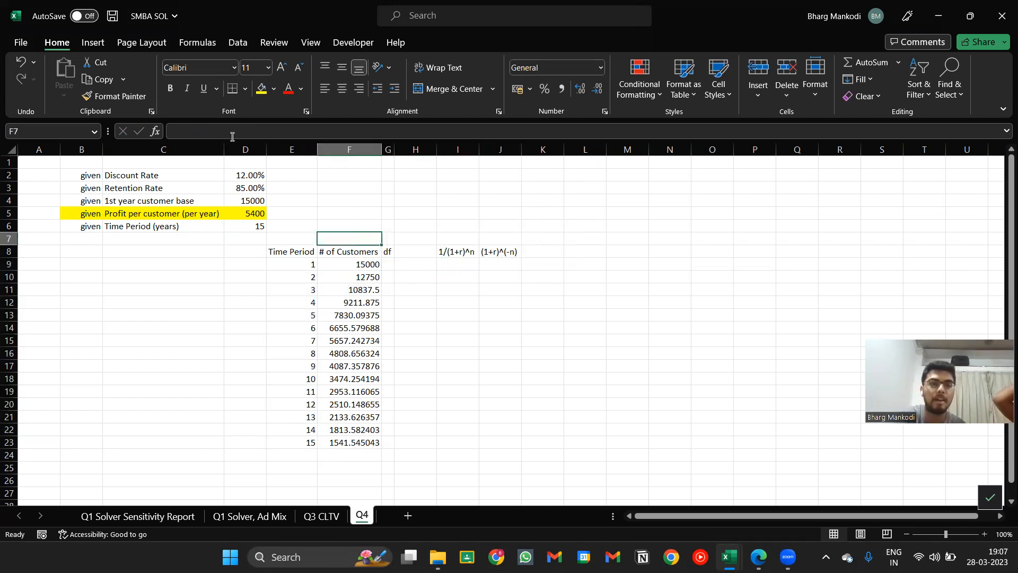
key("Left")
key("Left")
key("Up")
key("Up")
key("Up")
key("Up")
key("Up")
Step: Enter the first-period discount factor in G9 as =(1+$D$2)^(-1*E9), with the discount rate reference locked
key("Down")
key("Down")
key("Down")
key("Down")
key("Down")
key("Down")
key("Down")
key("Right")
key("Right")
key("Right")
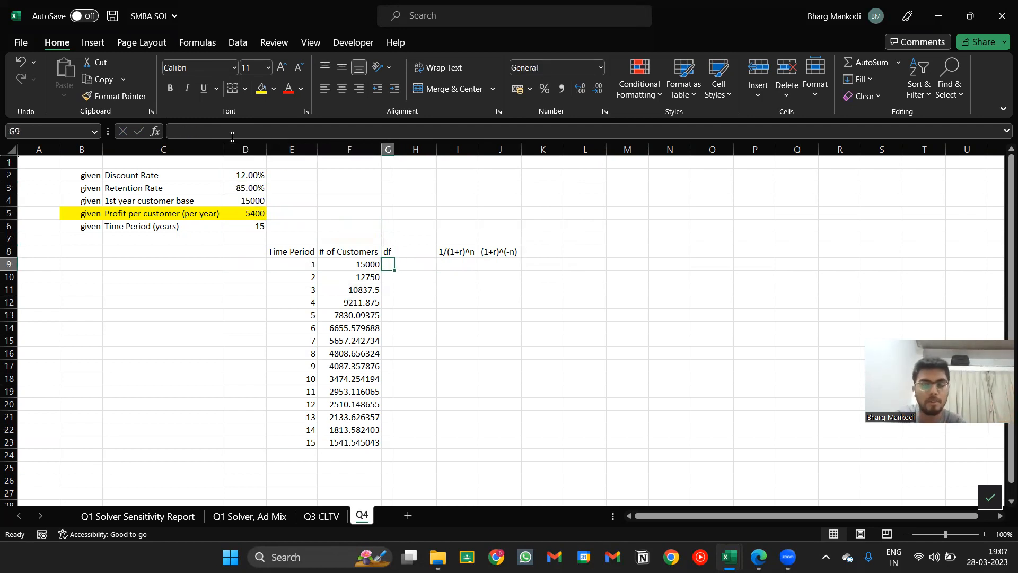
type("-=")
key("BackSpace")
key("BackSpace")
type("=")
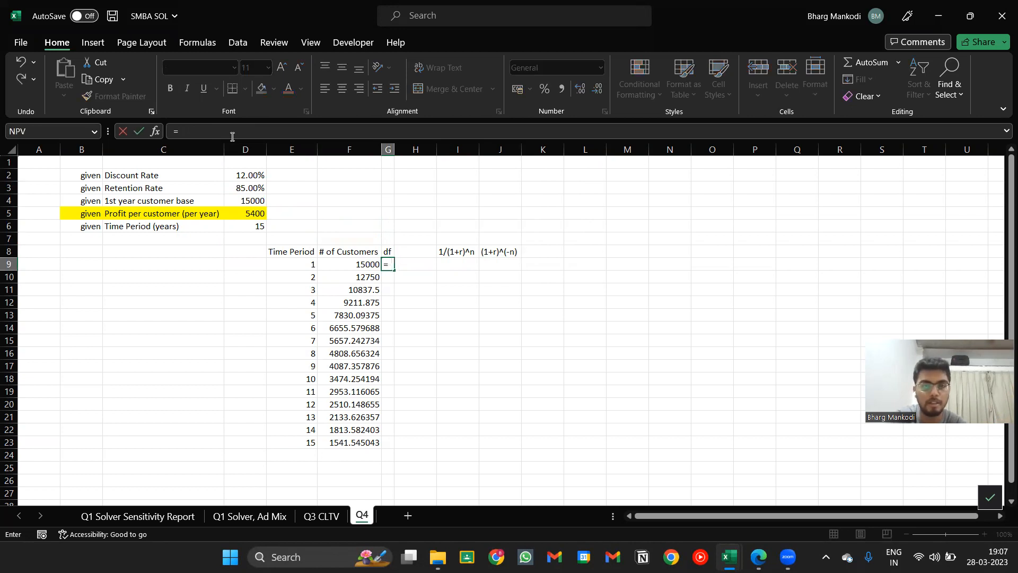
type("-(1+")
key("Left")
key("Up")
key("Up")
key("Up")
key("Up")
key("Up")
key("Left")
key("Up")
key("Left")
key("Up")
key("F4")
type(")^(-1*")
key("Left")
key("Left")
key("Return")
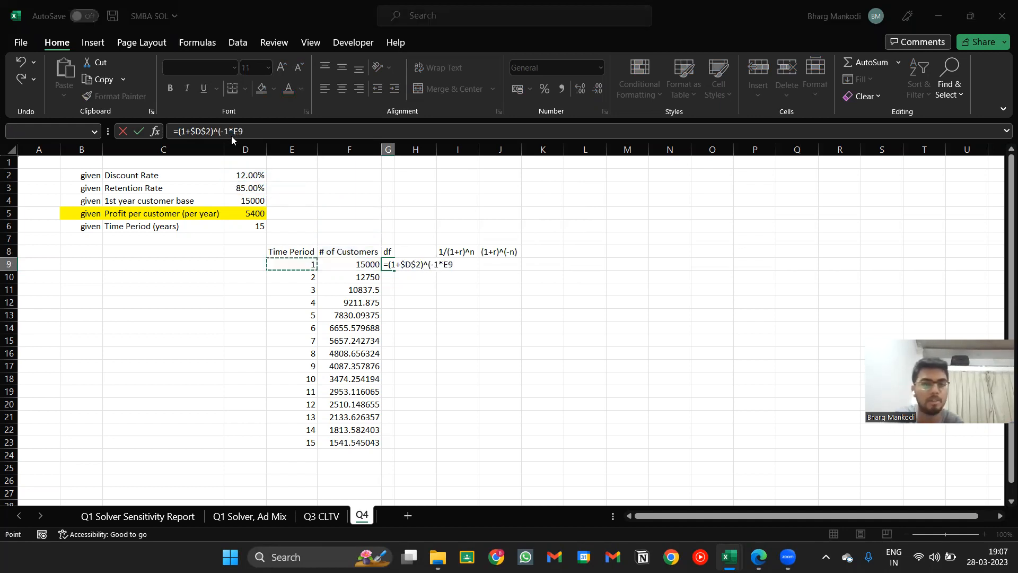
key("Return")
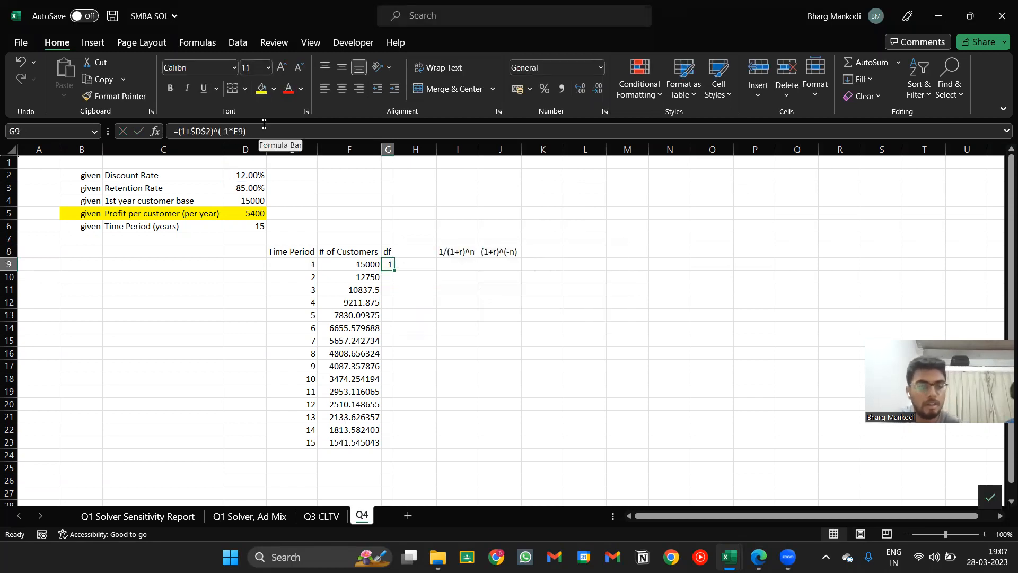
Step: Simplify the G9 formula to =(1+$D$2)^(-E9) and copy it down the df column through G23
left_click(235, 131)
key("Return")
key("Up")
key("ctrl+c")
key("Left")
key("ctrl+Down")
key("Right")
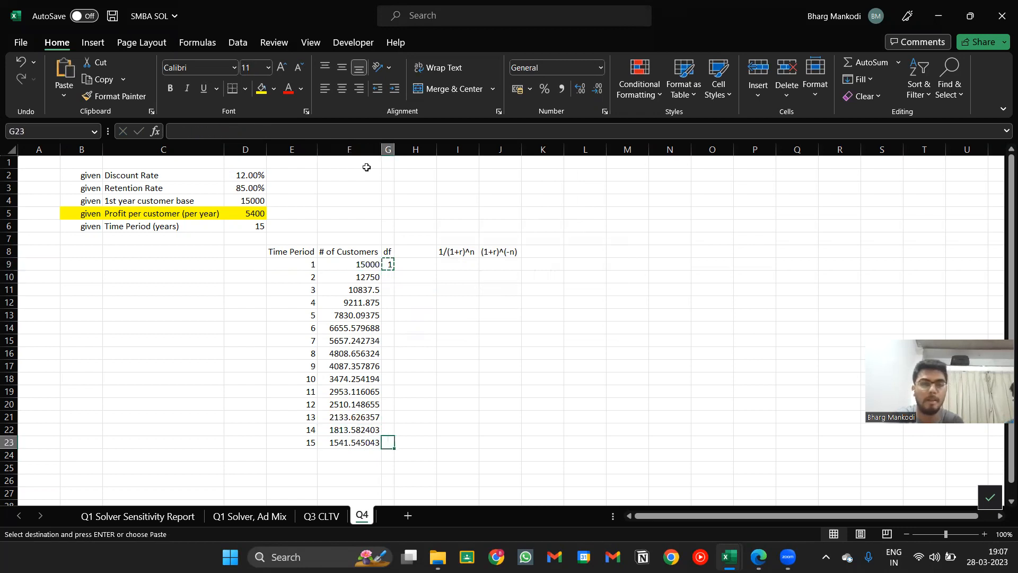
key("ctrl+shift+Up")
key("ctrl+v")
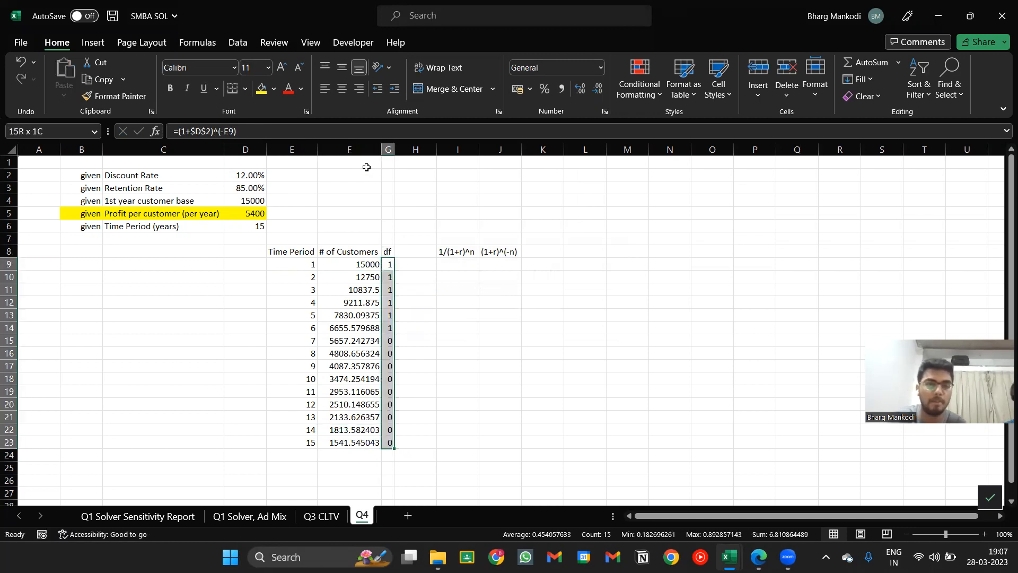
Step: Widen column G so the discount factors show their decimals
left_click_drag(394, 149, 426, 149)
left_click(406, 263)
left_click(399, 145)
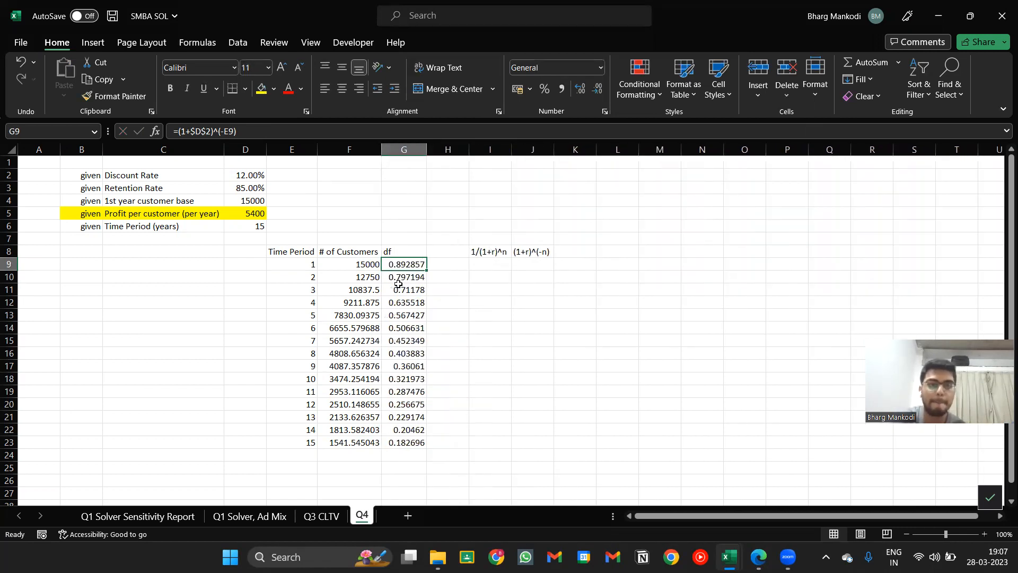
Step: Delete the 1/(1+r)^n and (1+r)^(-n) formula notes from I8 and J8
left_click(490, 248)
key("Delete")
key("Right")
key("Delete")
Step: Add a Profit header in H8 with an example value of 100 in H9
key("Left")
key("Left")
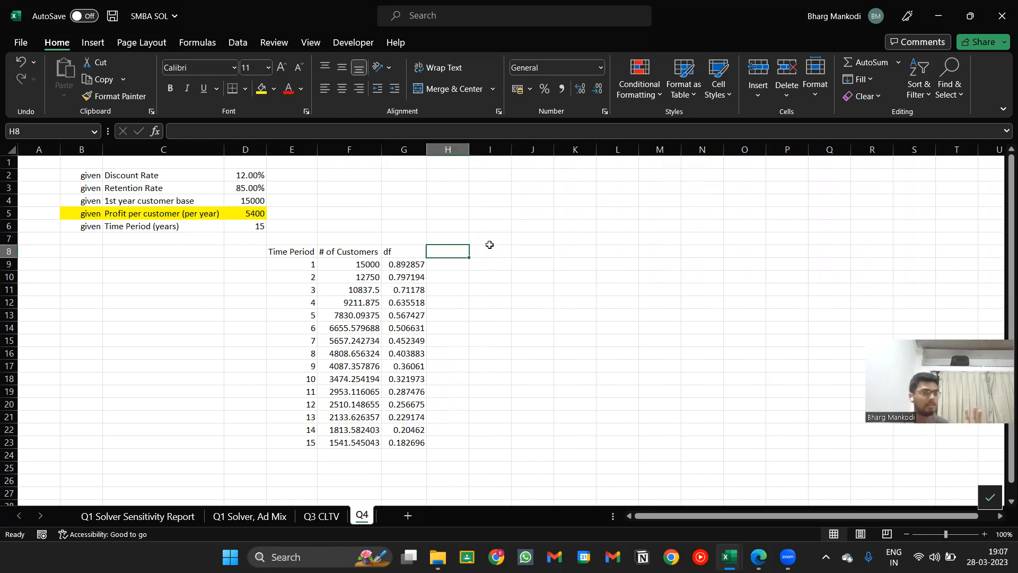
type("P")
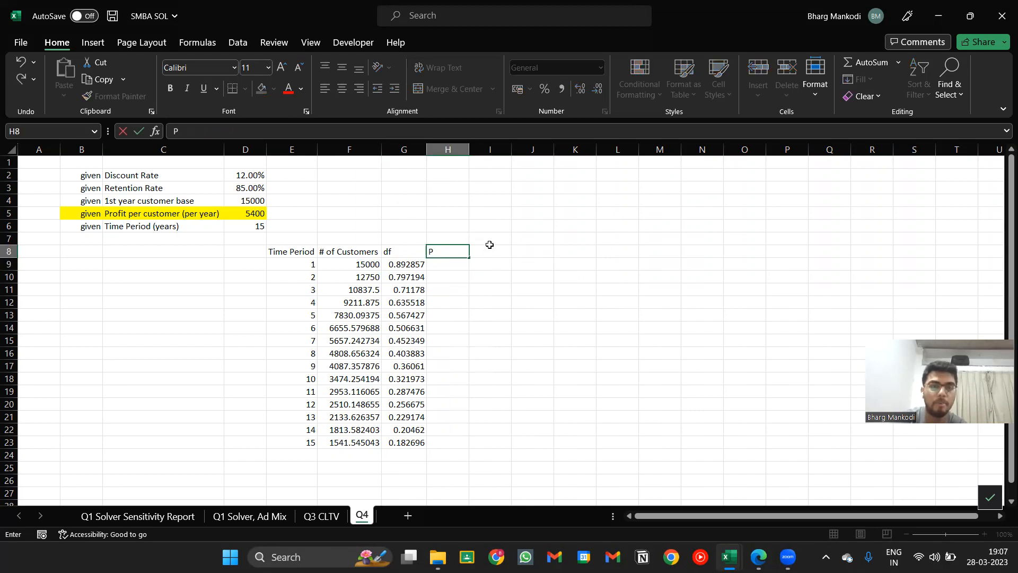
type("rofit")
key("Return")
type("100")
key("Return")
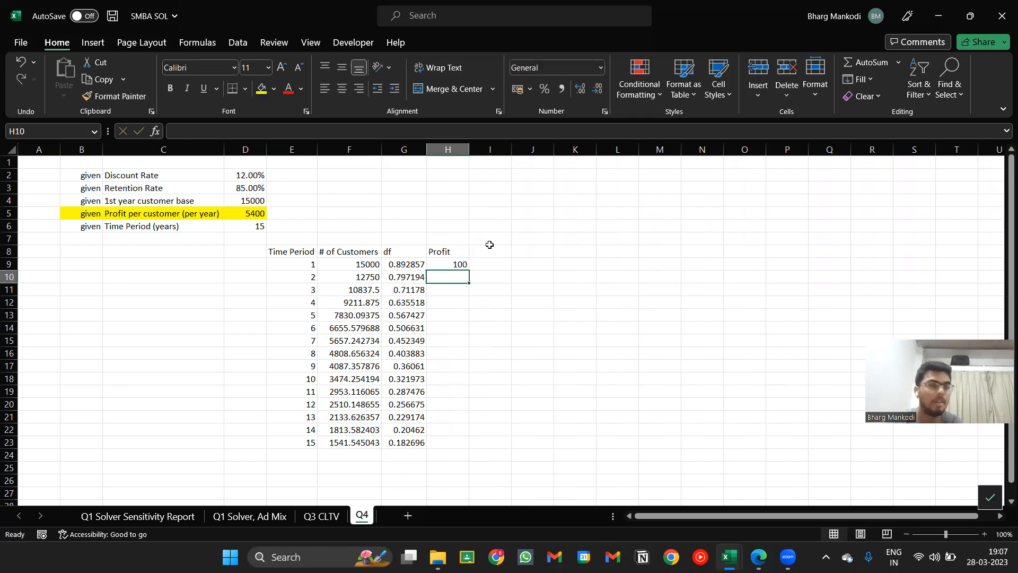
Step: Calculate the discounted value of the example profit in I9 with =G9*H9
key("Up")
key("Right")
type("=")
key("Left")
key("Left")
type("*")
key("Left")
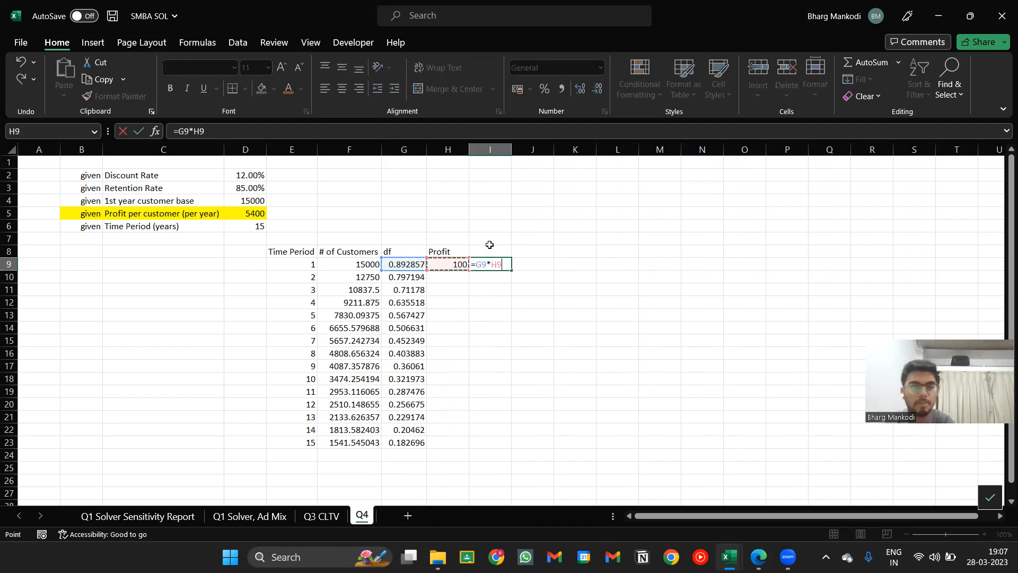
key("ctrl+Return")
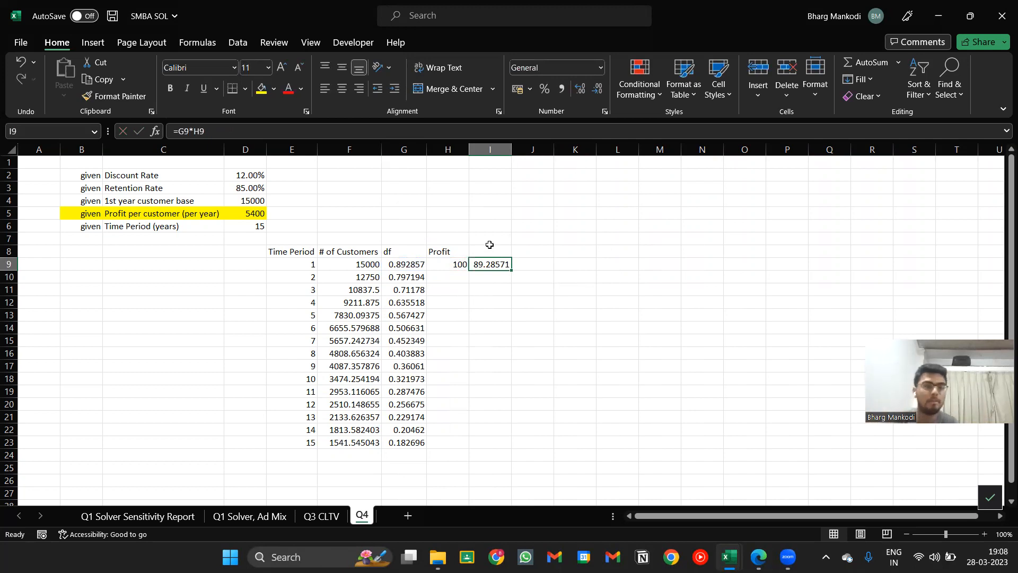
Step: Clear the example profit header, value and discounted result from H8:I9
key("Up")
key("Left")
key("shift+Down")
key("shift+Right")
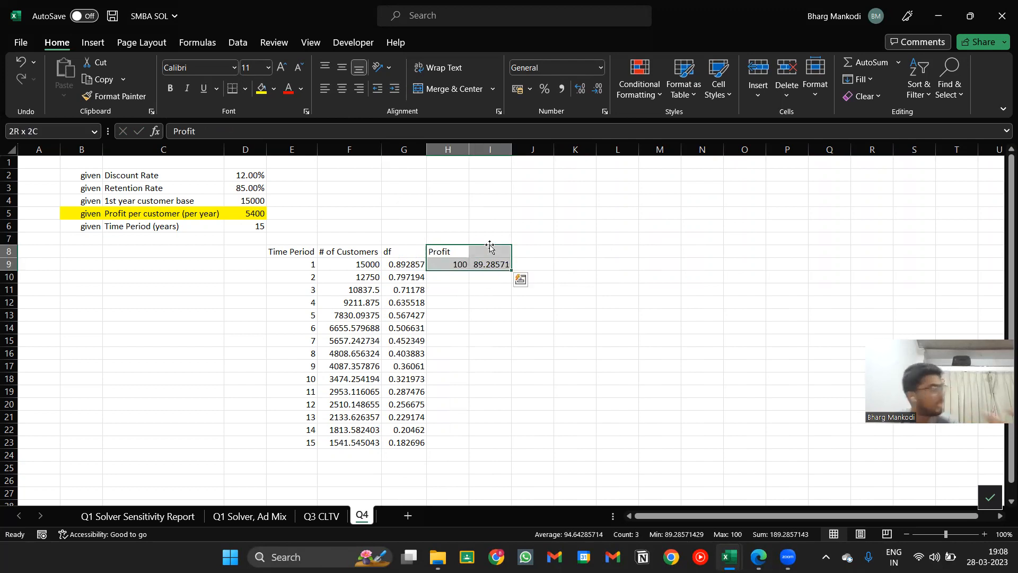
key("Delete")
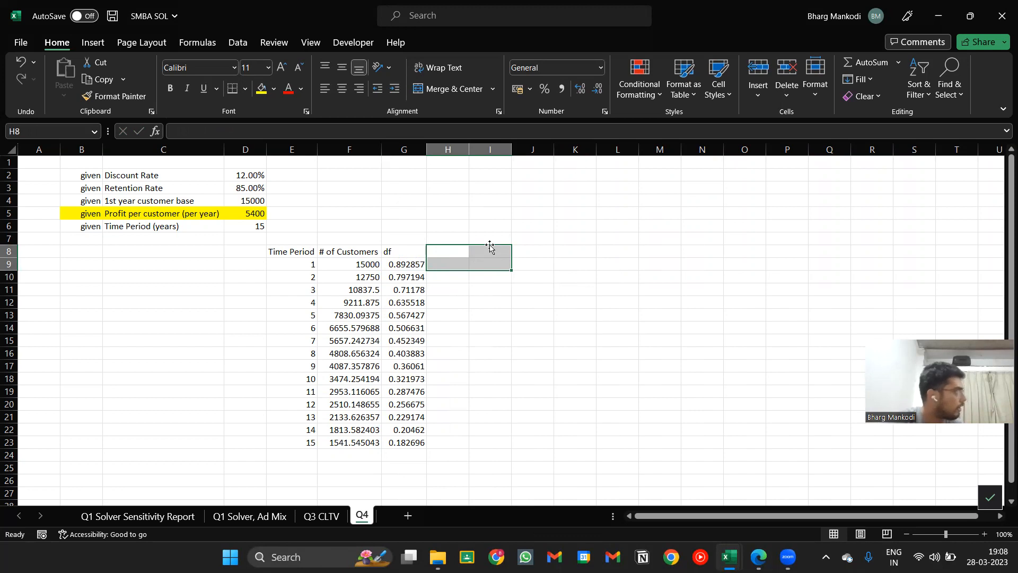
key("shift+Up")
key("shift+Left")
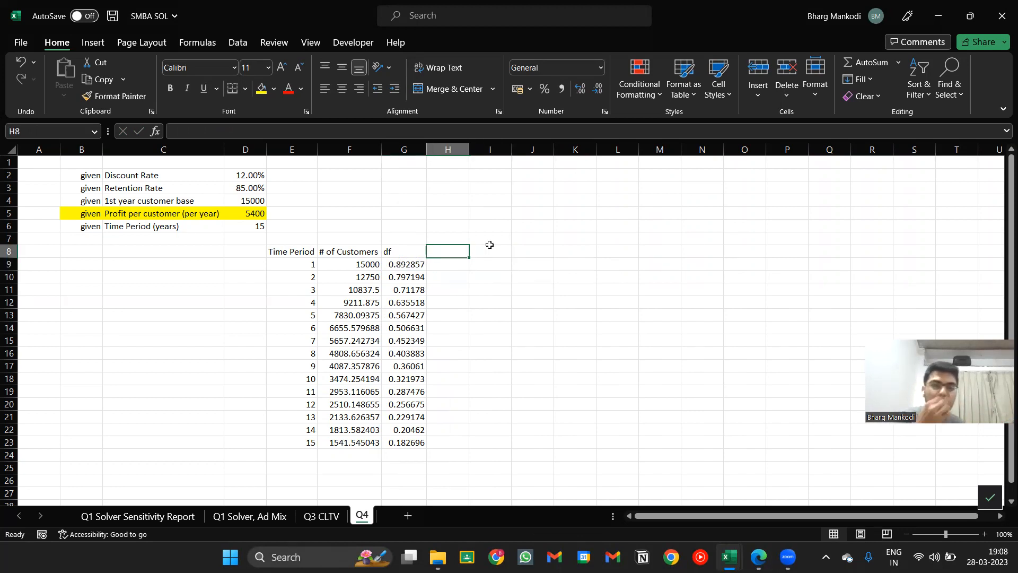
Step: Review the given time period and the discount factors in G9:G23
key("Left")
key("Left")
key("Left")
key("Up")
key("Up")
key("Left")
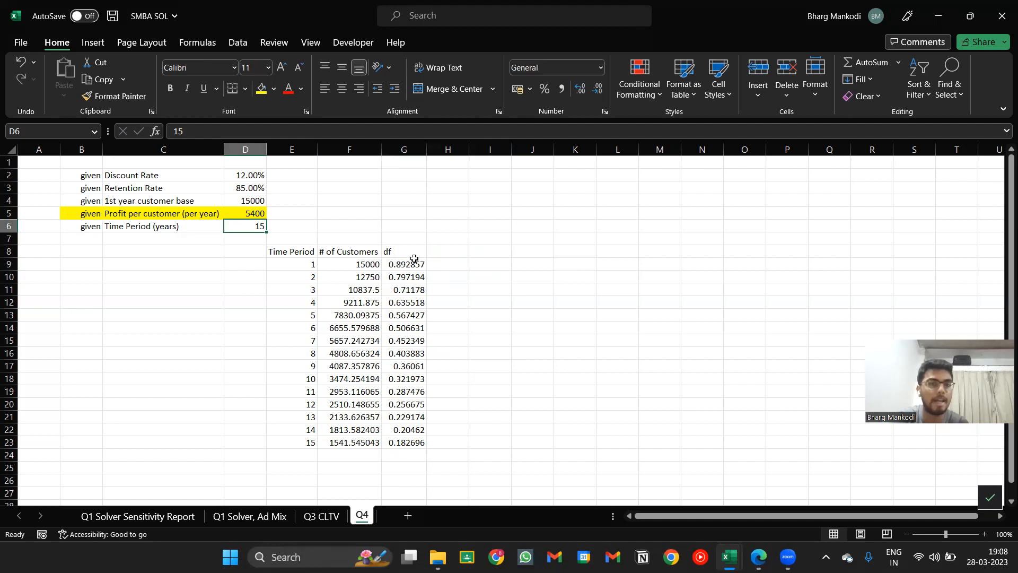
left_click_drag(411, 260, 424, 440)
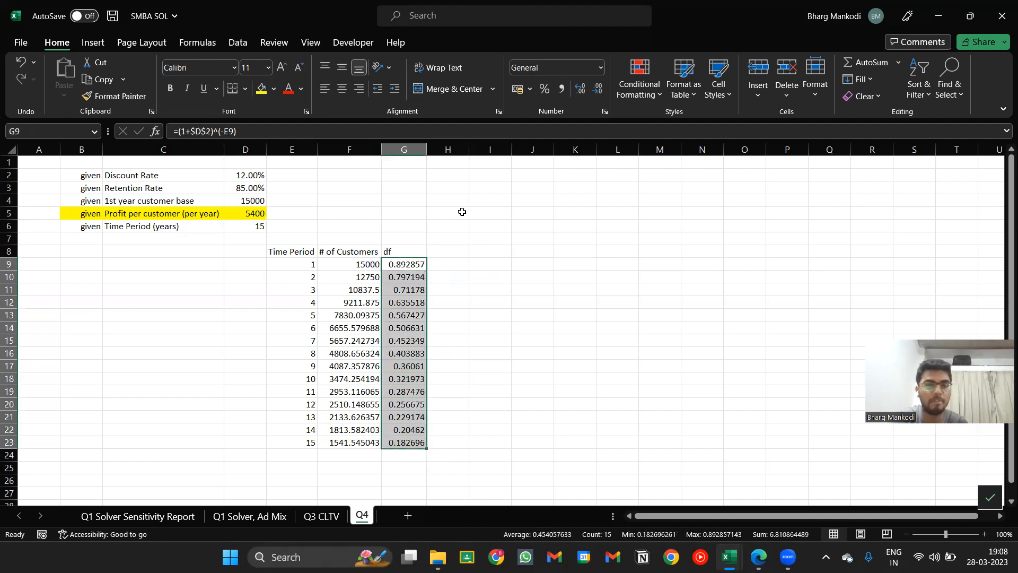
left_click(461, 240)
Step: Check the Q4 question in the exam PDF and the multiplier formula in the reference workbook, and return to the solution workbook
key("alt+Tab")
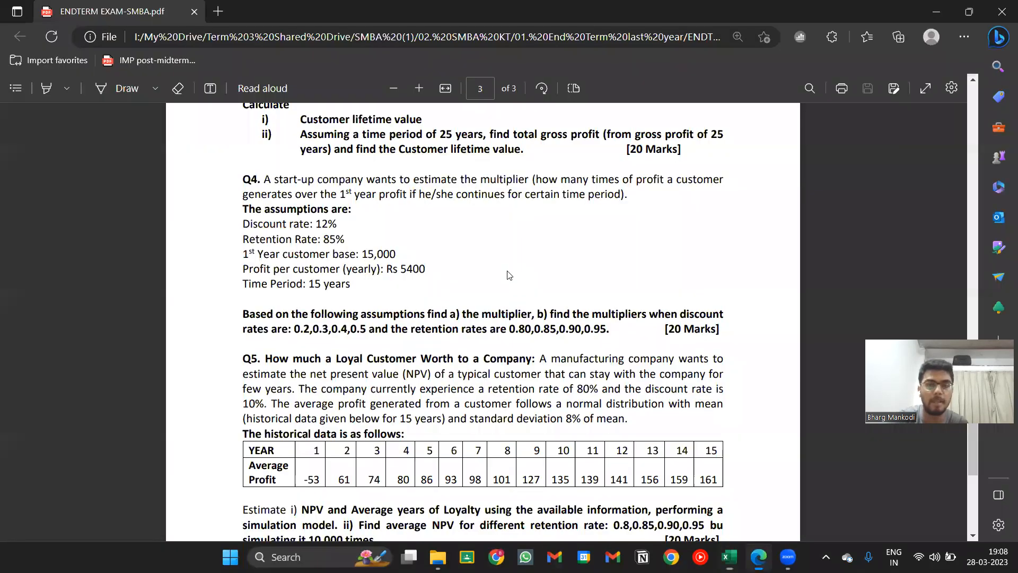
key("alt+Tab")
key("Up")
key("Right")
key("Right")
key("F2")
key("Escape")
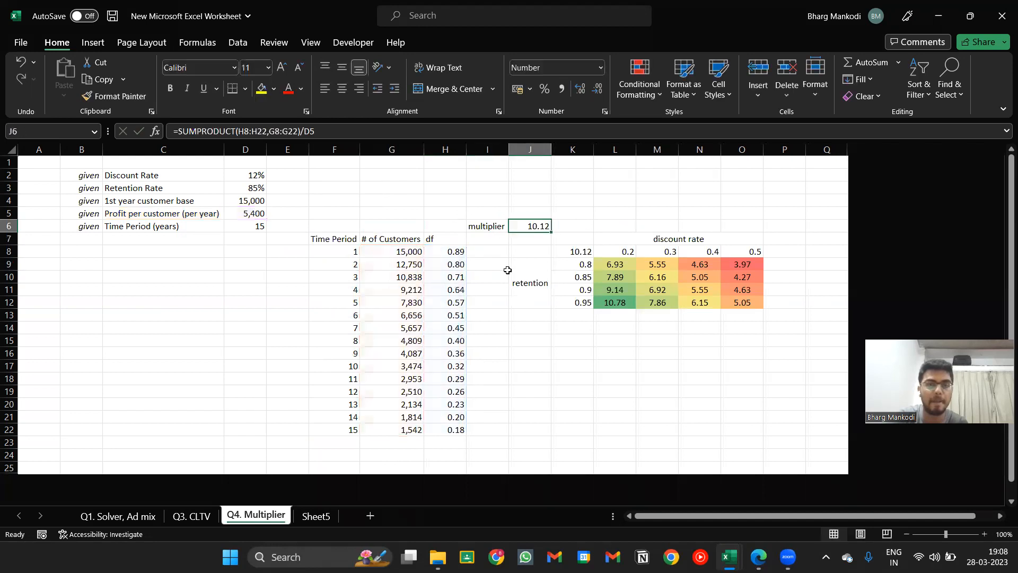
key("alt+Tab")
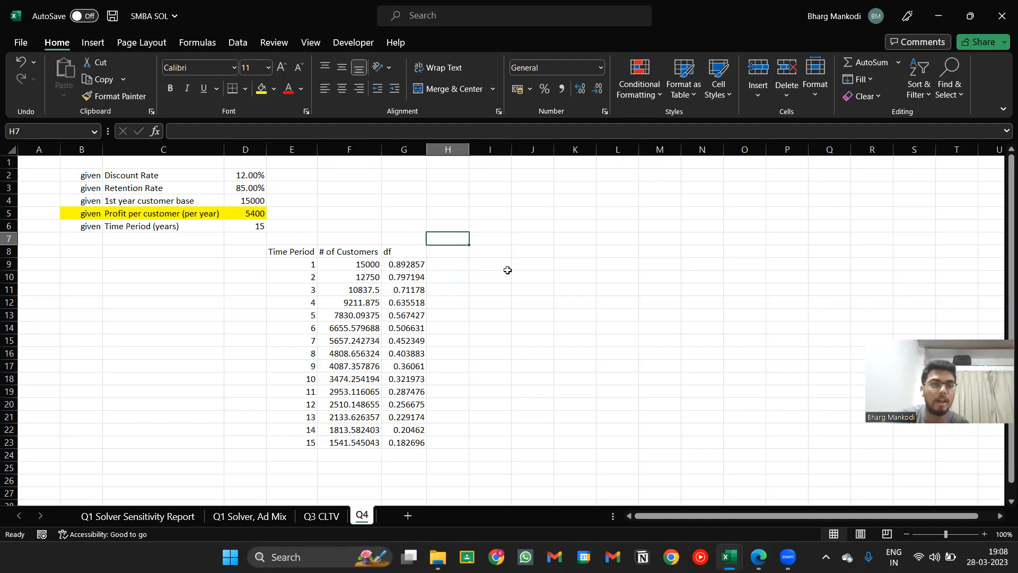
Step: Review the # of Customers and df columns and check them against the Q4 question in the exam PDF
key("Right")
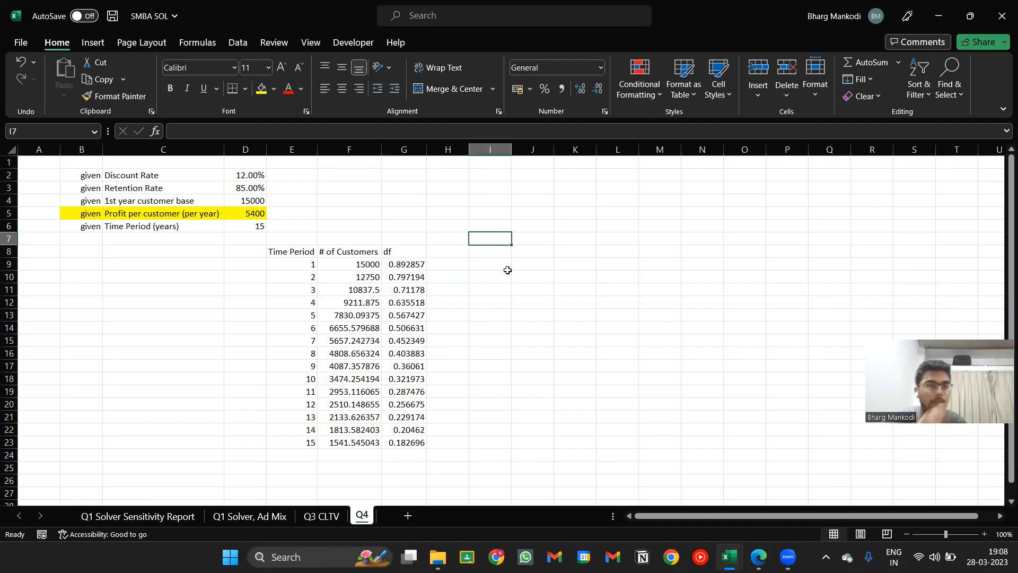
key("Down")
key("Left")
key("Down")
key("Left")
key("Left")
key("shift+Right")
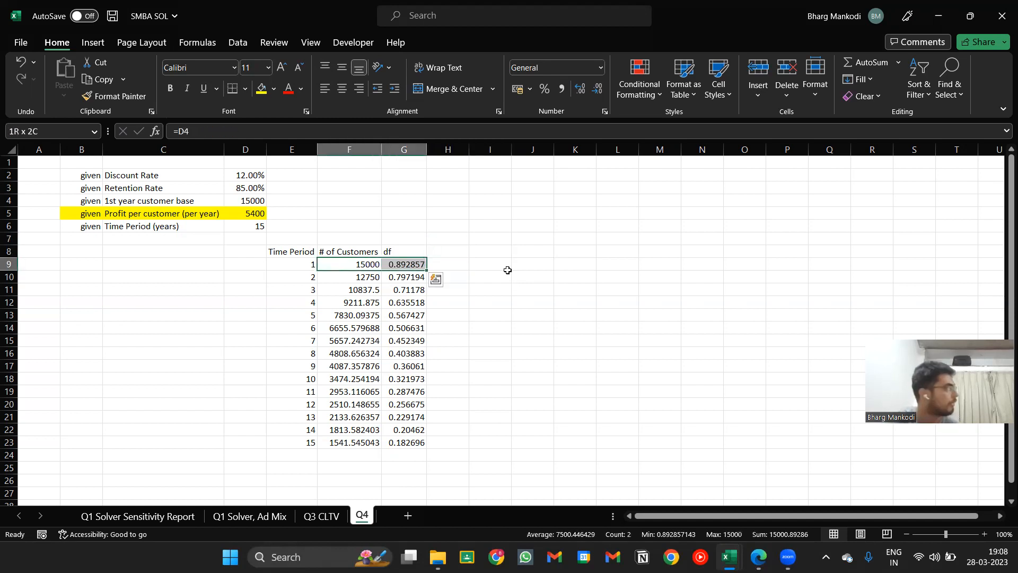
key("ctrl+shift+Down")
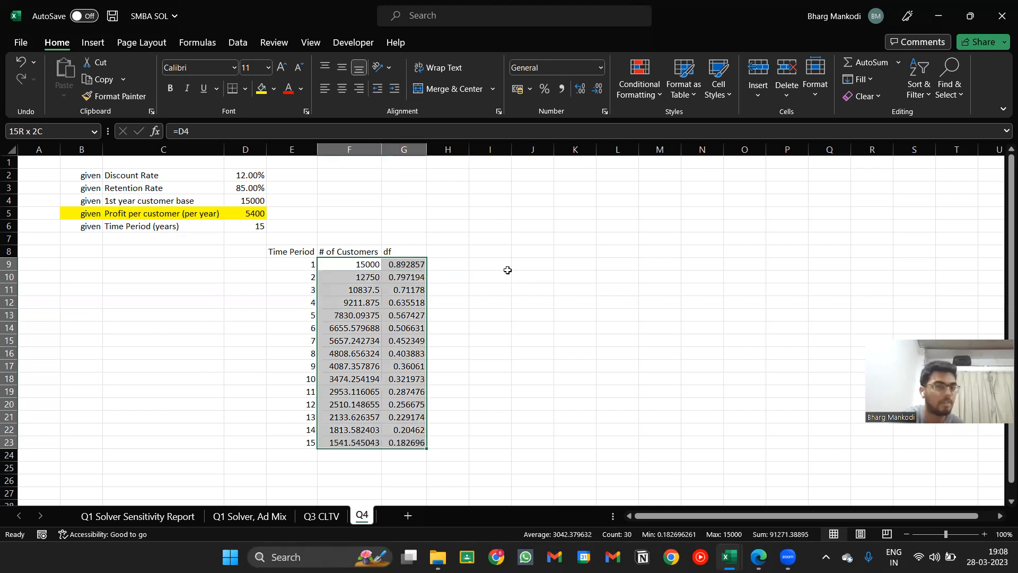
key("ctrl+shift+Up")
key("Right")
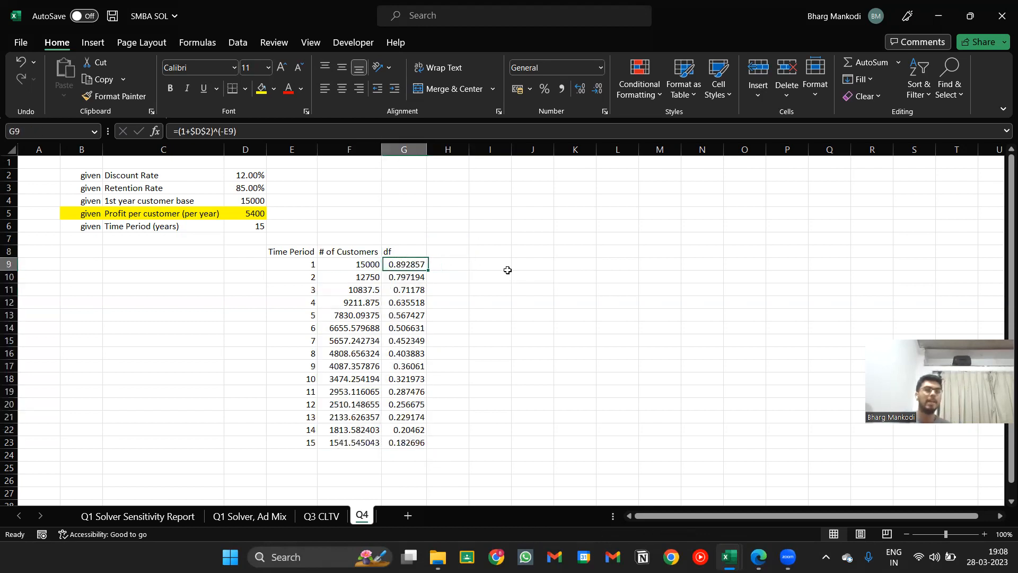
key("Left")
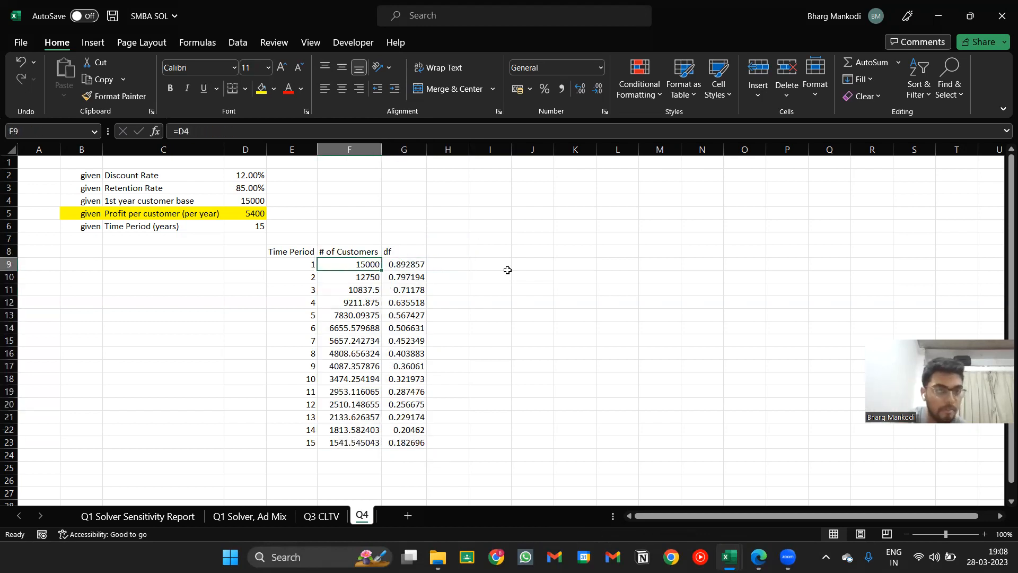
key("Right")
key("Right")
key("Up")
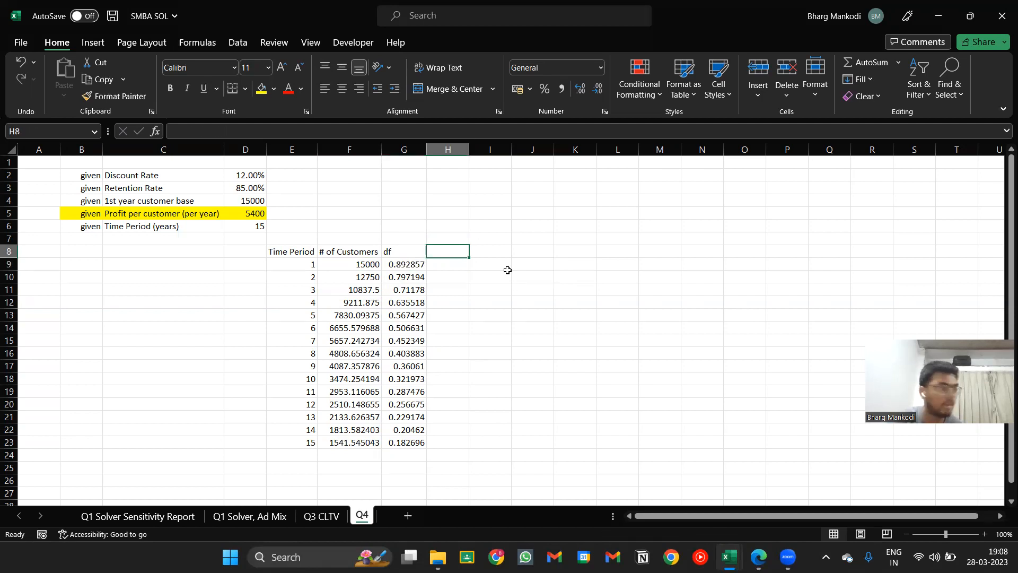
key("Down")
key("Left")
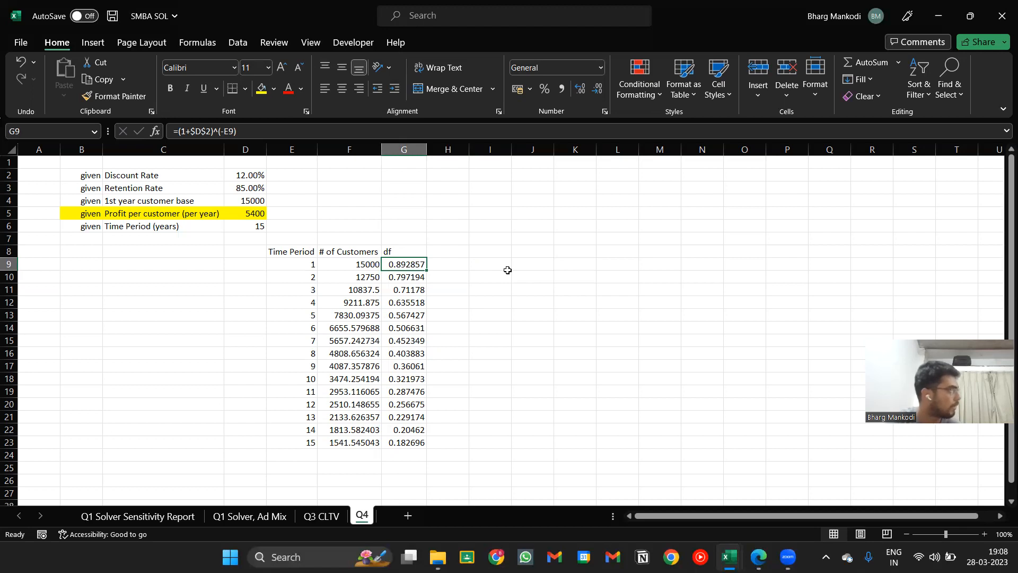
key("Left")
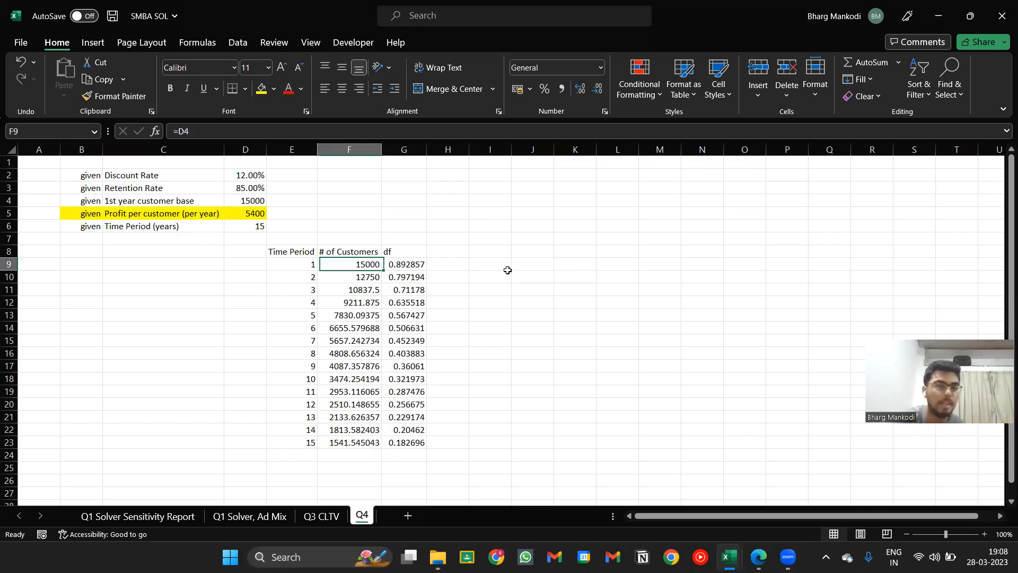
key("Right")
key("Right")
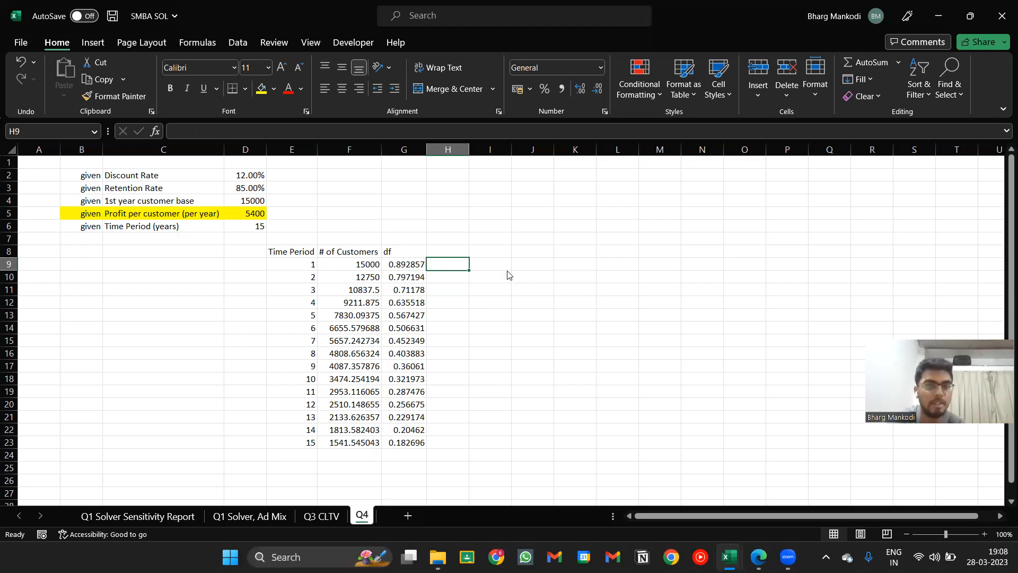
key("alt+Tab")
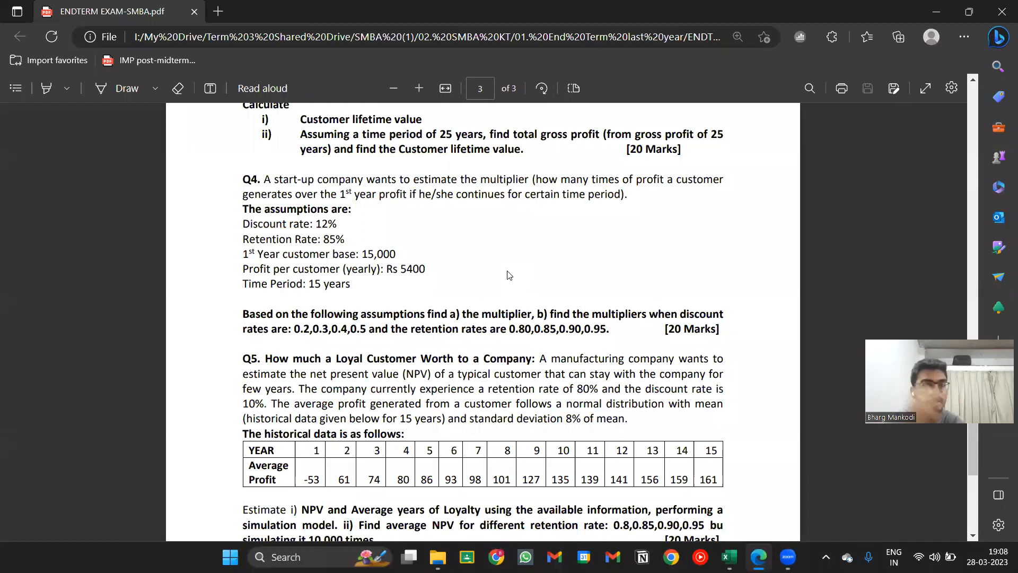
key("alt+Tab")
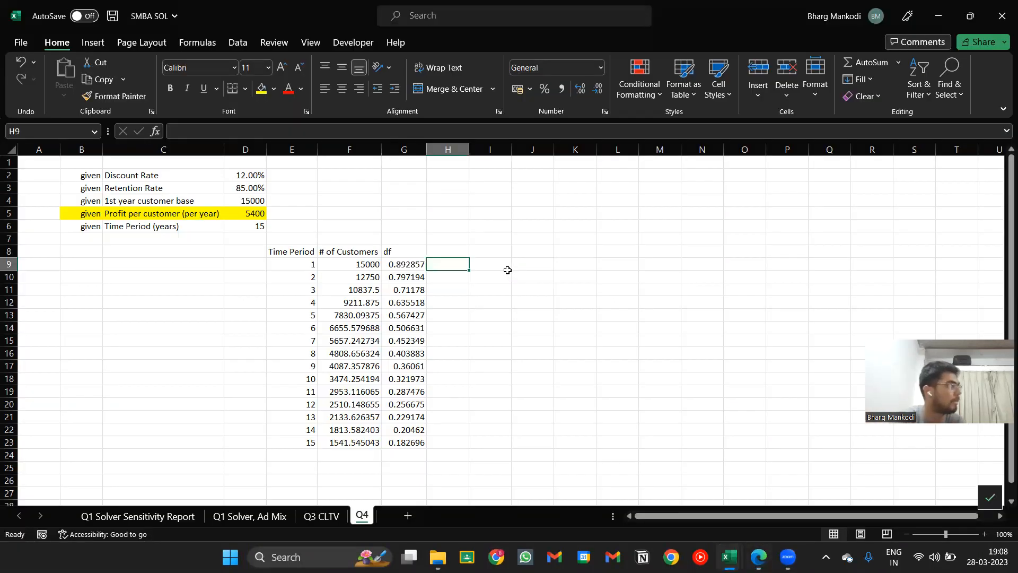
Step: Label cell I6 as multiplier
key("Up")
key("Up")
key("Up")
key("Right")
key("alt+Tab")
key("F2")
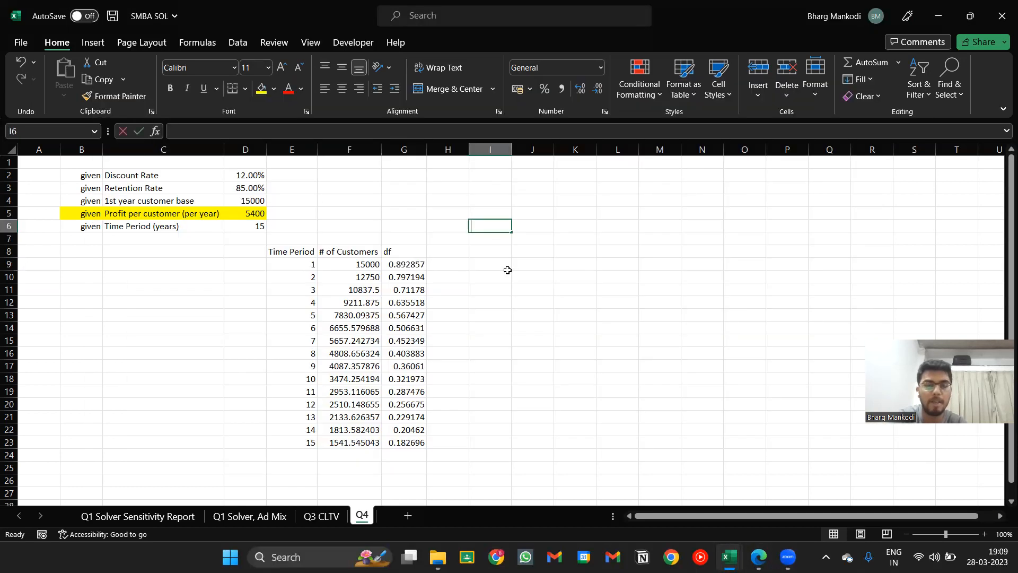
type("multiplier")
key("Return")
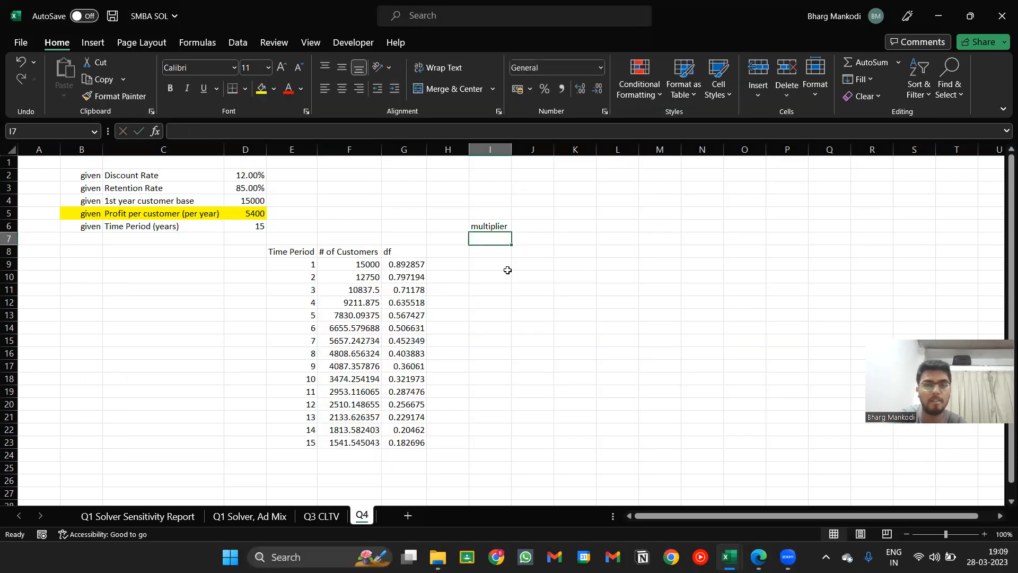
Step: Calculate in J6 the SUMPRODUCT of the # of Customers in F9:F23 and the df values in G9:G23
key("Up")
key("Right")
type("=sumpro")
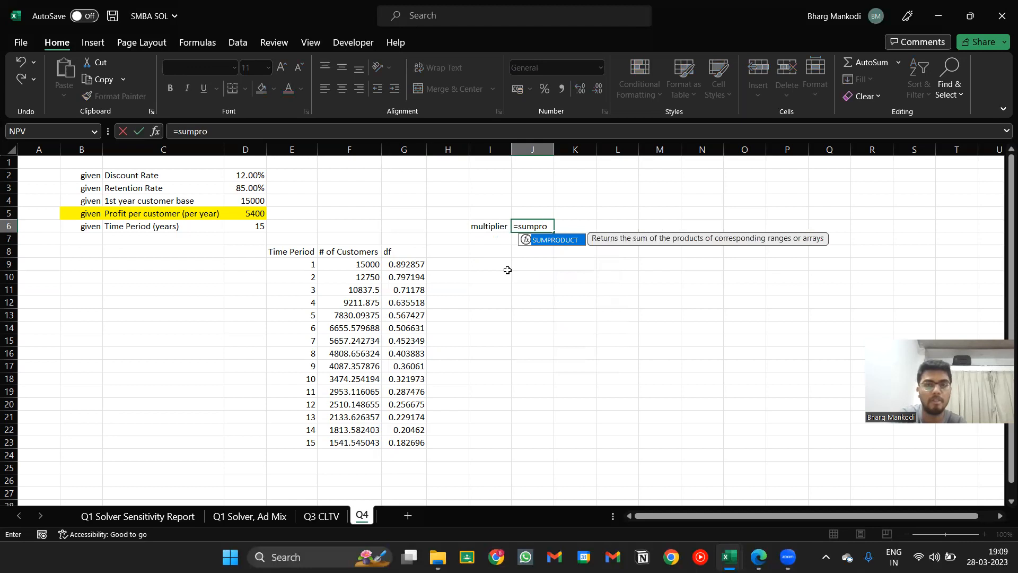
key("Tab")
key("Left")
key("Down")
key("Down")
key("Down")
key("Left")
key("Left")
key("Left")
key("Down")
key("Up")
key("ctrl+shift+Down")
type(",")
key("Left")
key("Down")
key("Down")
key("Down")
key("Left")
key("Left")
key("ctrl+shift+Down")
key("Return")
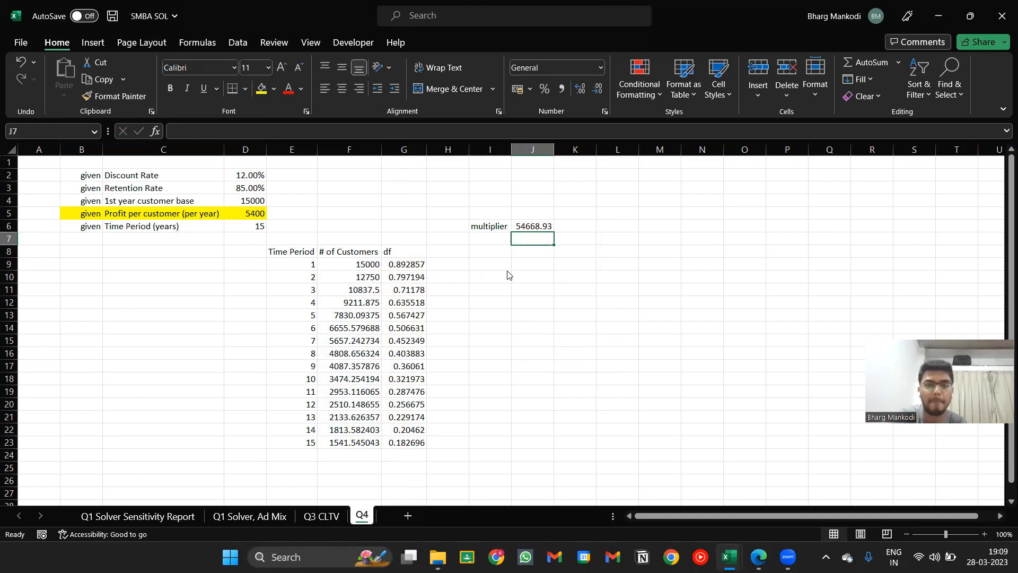
Step: Extend the multiplier formula in J6 to divide by the 1st year customer base in D4
key("alt+Tab")
key("alt+Tab")
key("Escape")
key("Up")
key("F2")
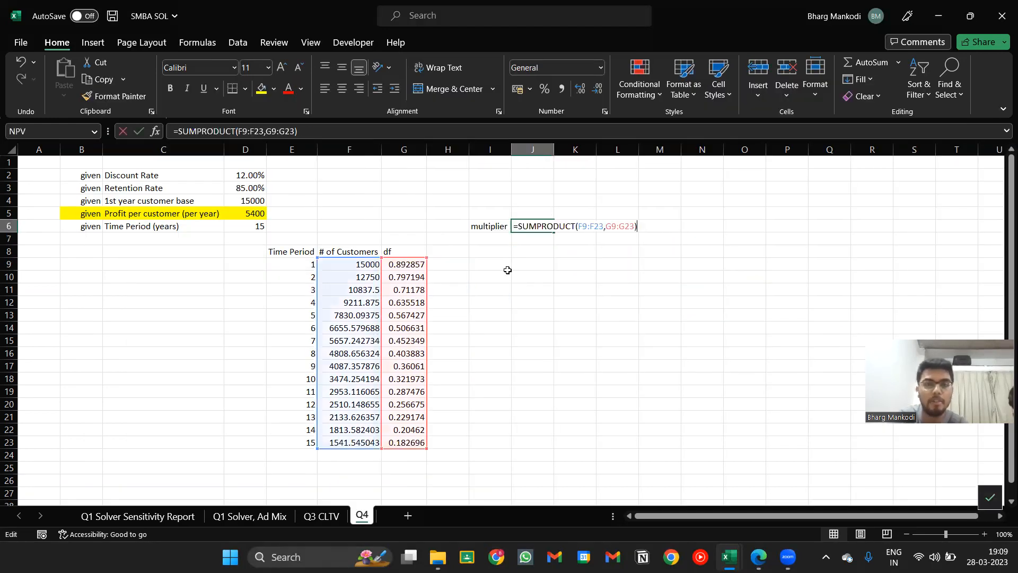
type("/")
key("Left")
key("Left")
key("Left")
key("Left")
key("Left")
key("Left")
key("Up")
key("Up")
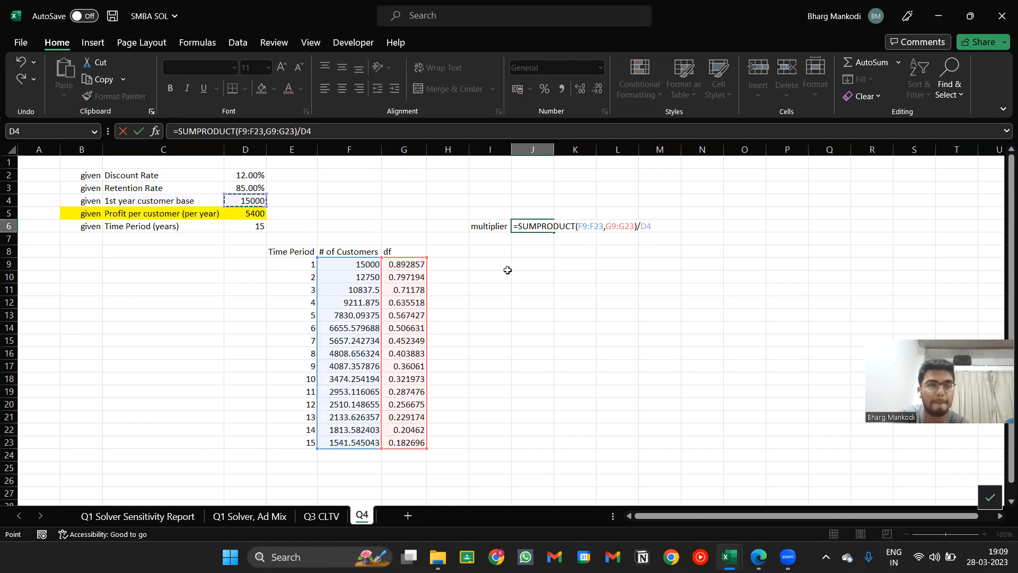
key("Return")
Step: Check the multiplier formula in J6 on the Q4. Multiplier sheet of the reference workbook
key("alt+Tab")
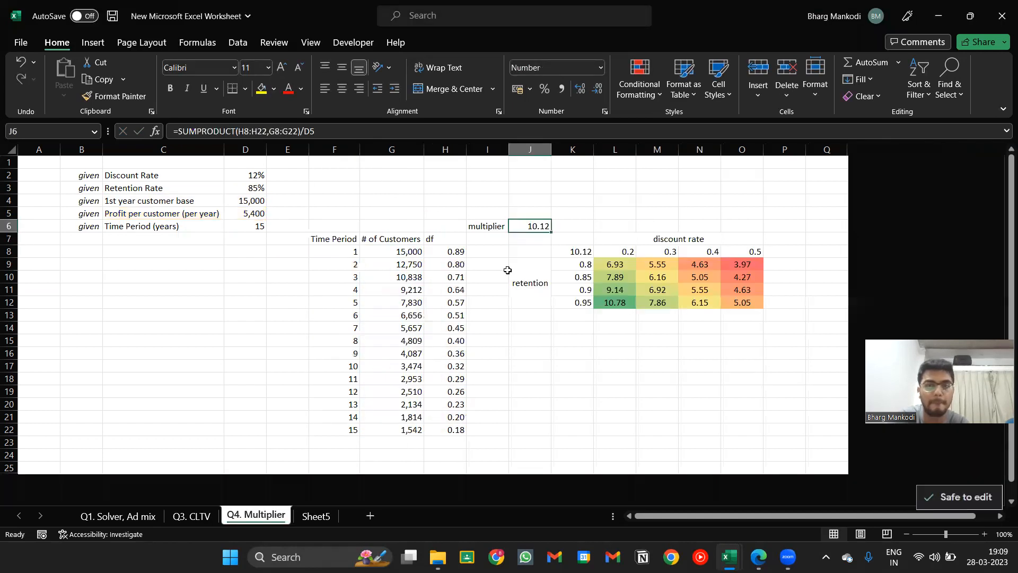
key("Down")
key("Left")
key("Right")
key("Up")
key("F2")
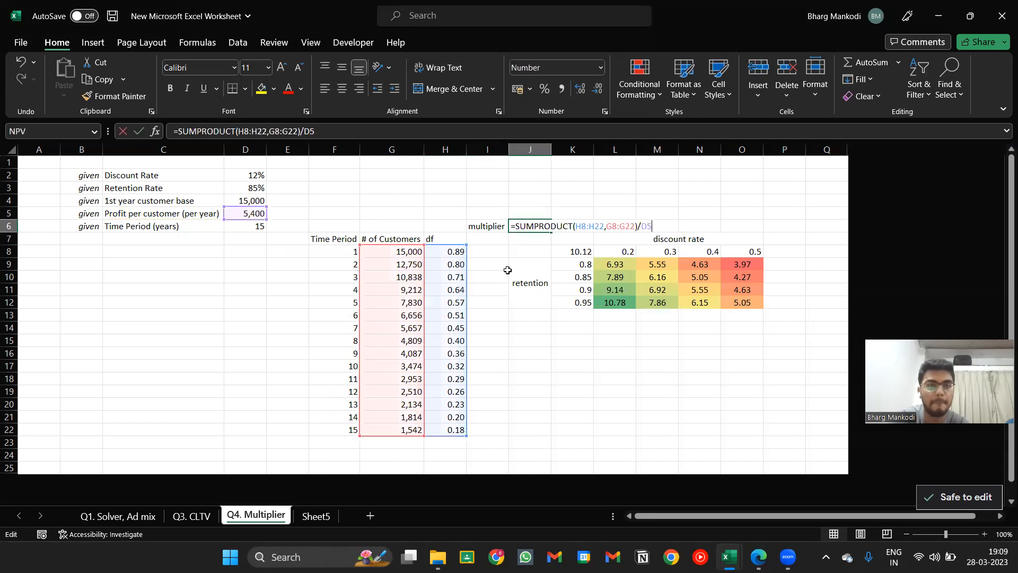
Step: Return to the solution workbook, change the divisor of the multiplier formula in J6 to the profit per customer in D5, and save
key("alt+Tab")
key("BackSpace")
key("BackSpace")
key("Up")
key("Left")
key("Left")
key("Left")
key("Left")
key("Left")
key("Left")
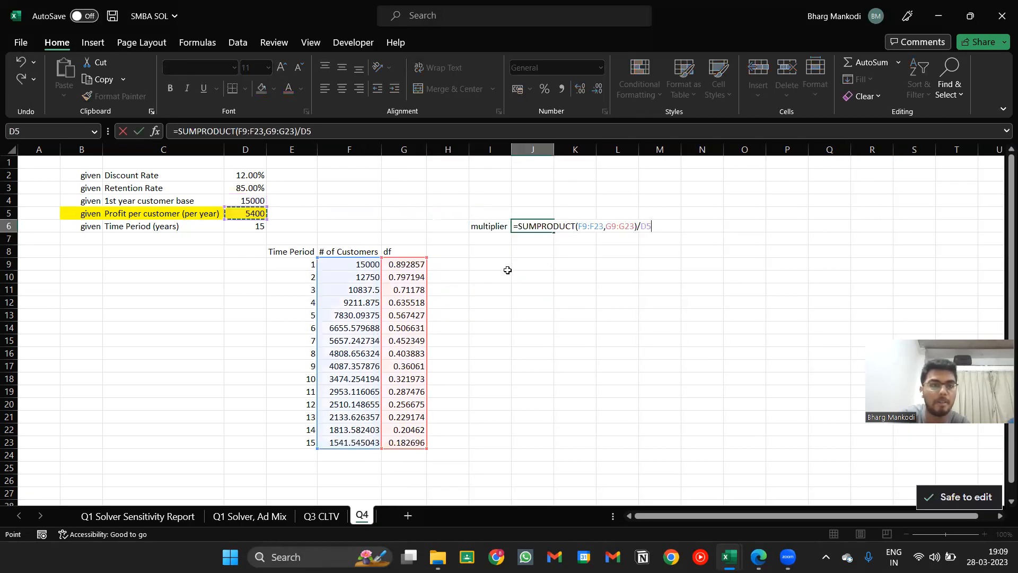
key("ctrl+Return")
key("ctrl+s")
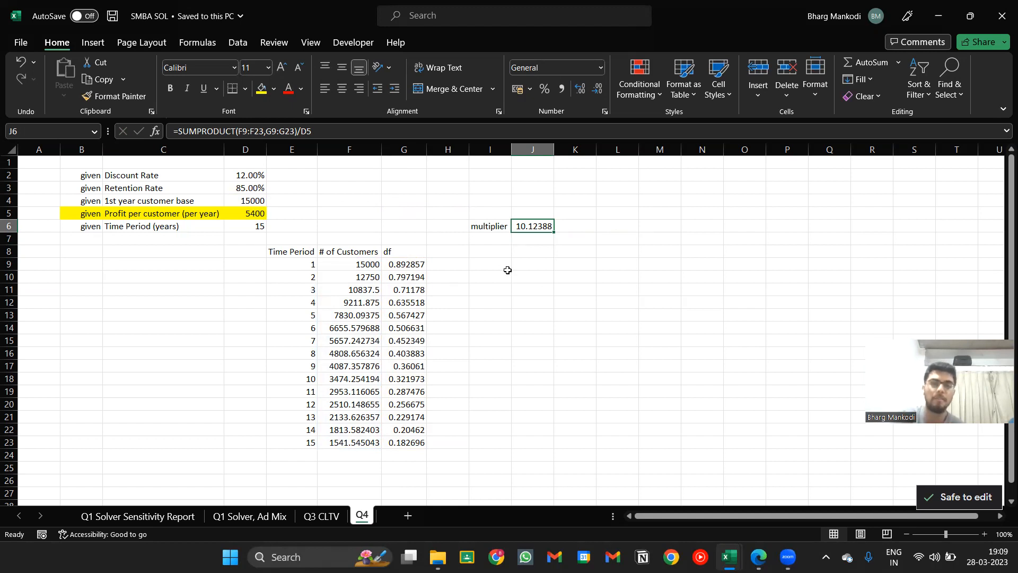
Step: Review the customer base and profit per customer assumptions together with the # of Customers and df values in F9:G23
left_click_drag(369, 265, 401, 265)
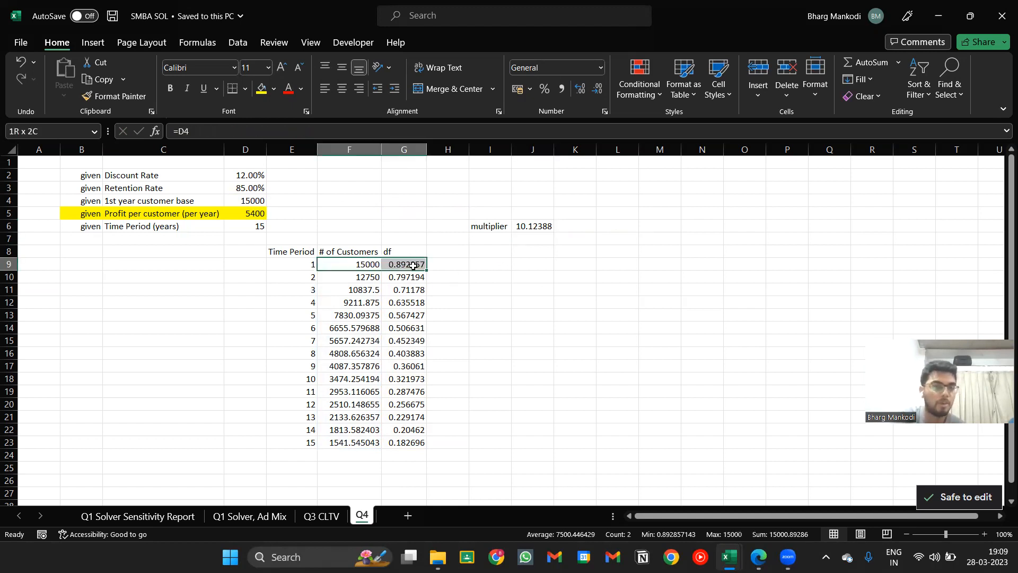
left_click(361, 265)
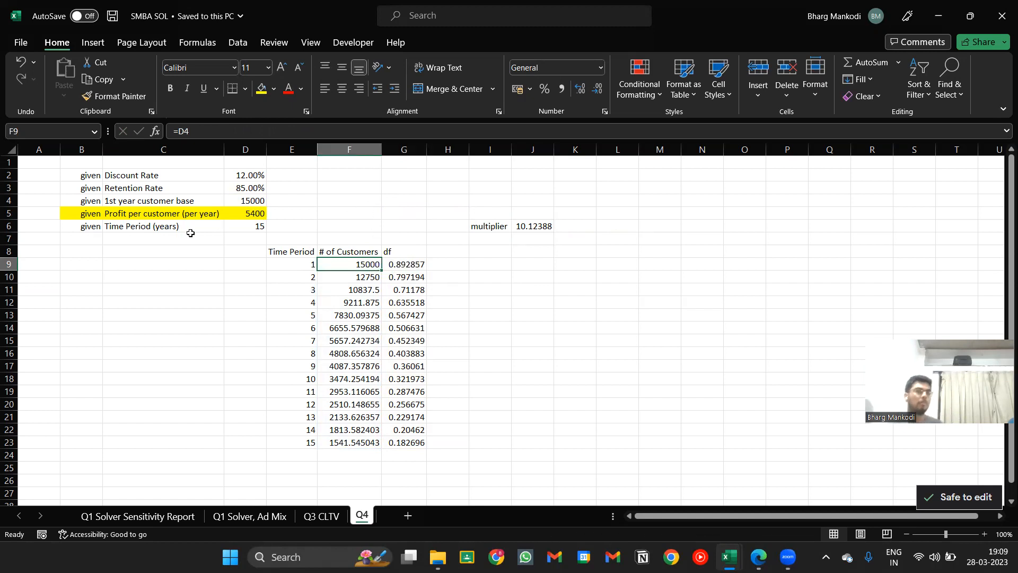
left_click(182, 203)
left_click(189, 213)
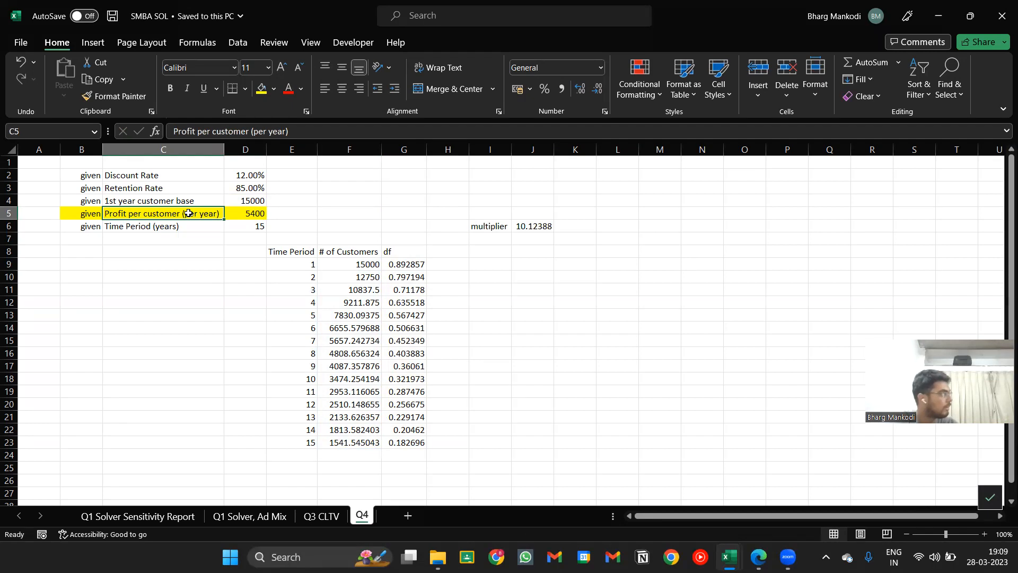
key("Down")
key("Down")
key("Right")
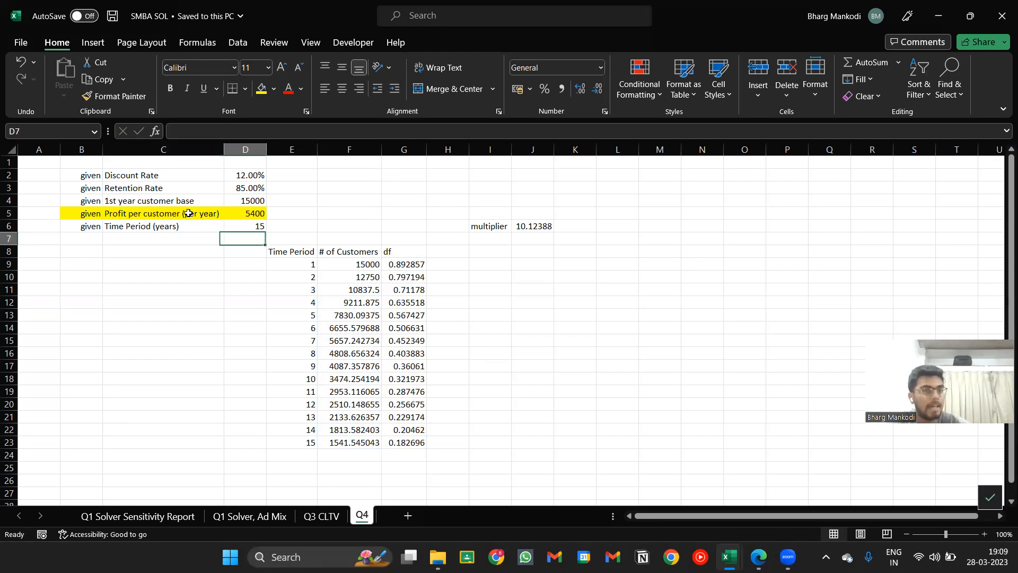
key("Down")
key("Right")
key("Right")
key("Down")
key("shift+Right")
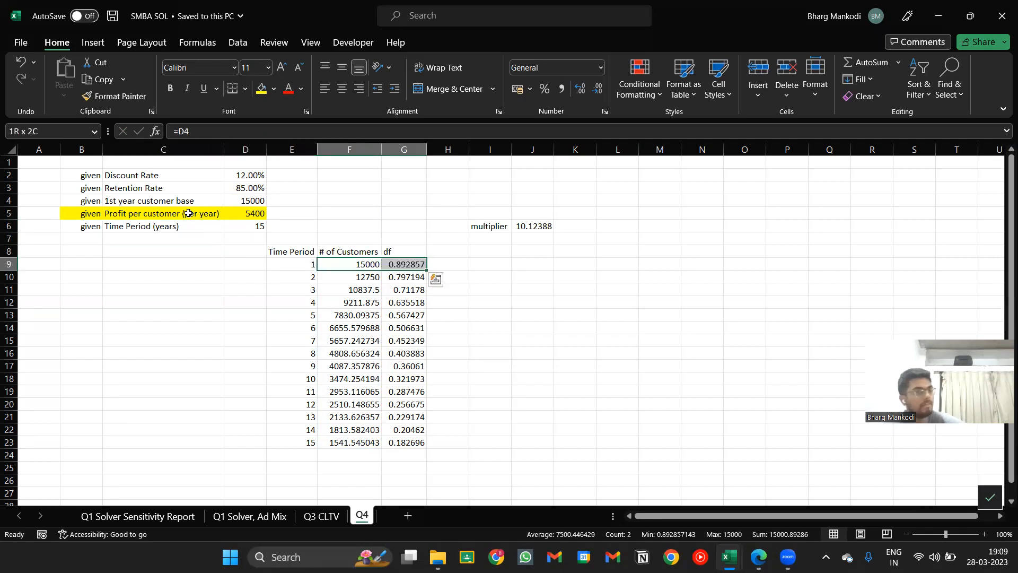
key("ctrl+shift+Down")
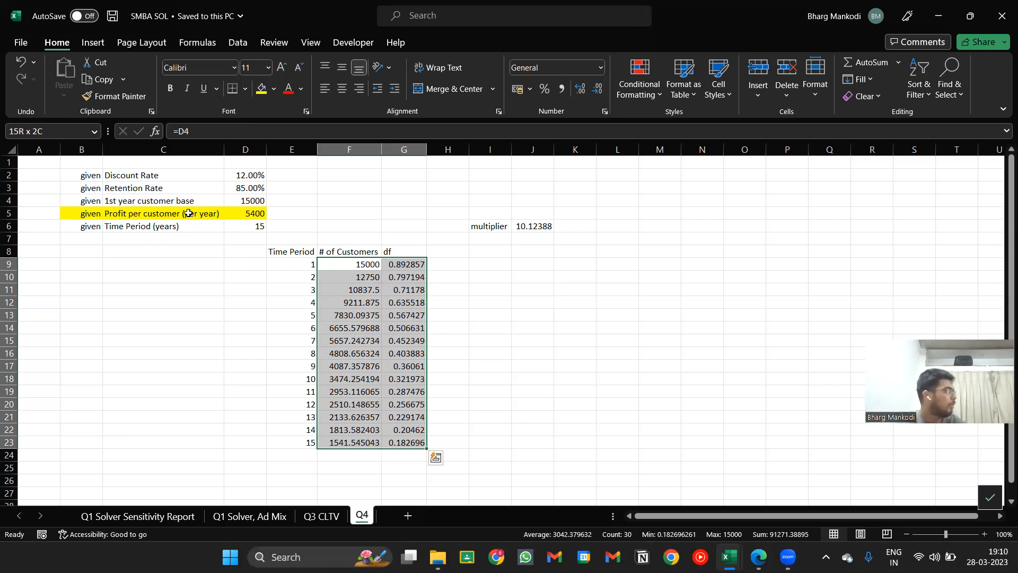
Step: Label K10 as Total Profit of company and K11 as Total Profit per customer
key("Down")
key("Right")
key("Right")
key("Right")
key("Right")
key("Right")
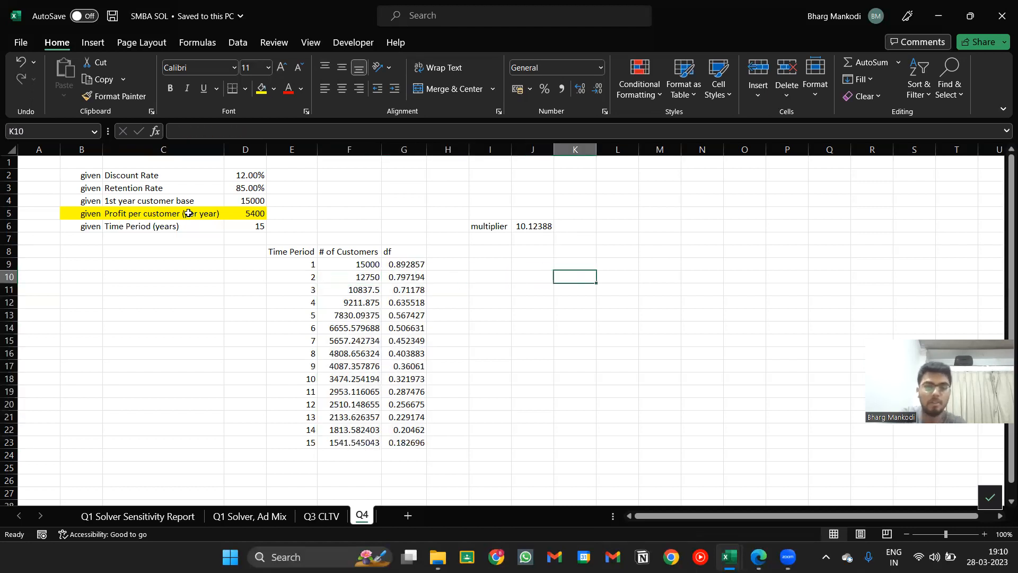
type("Total Pr")
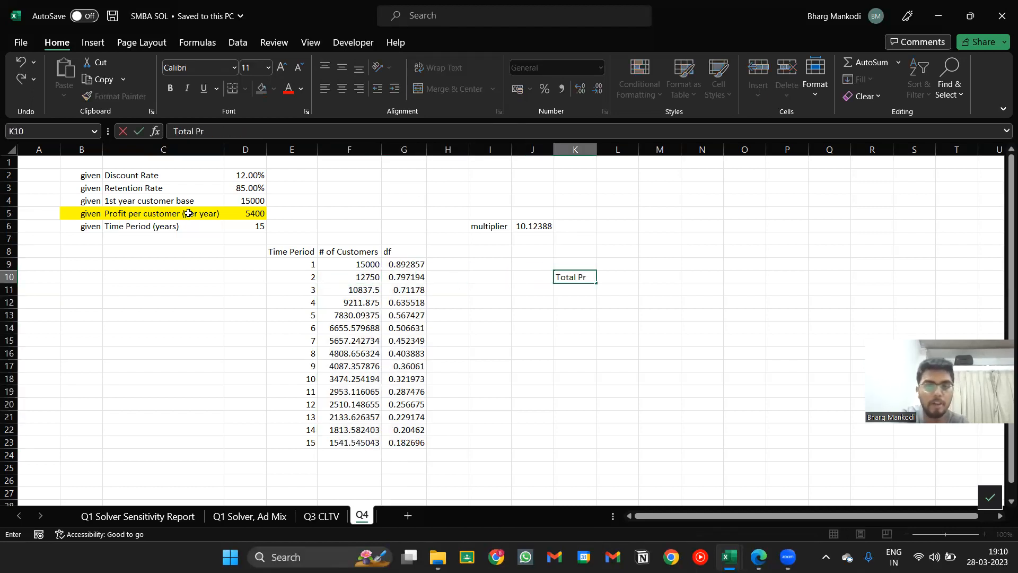
type("ofit of company")
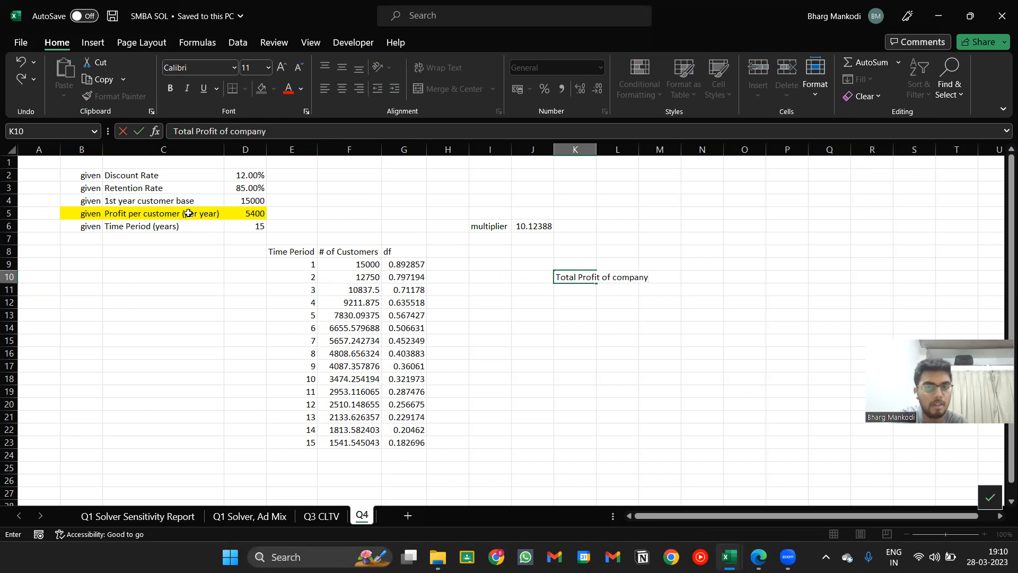
key("Return")
type("Total Profit per customer")
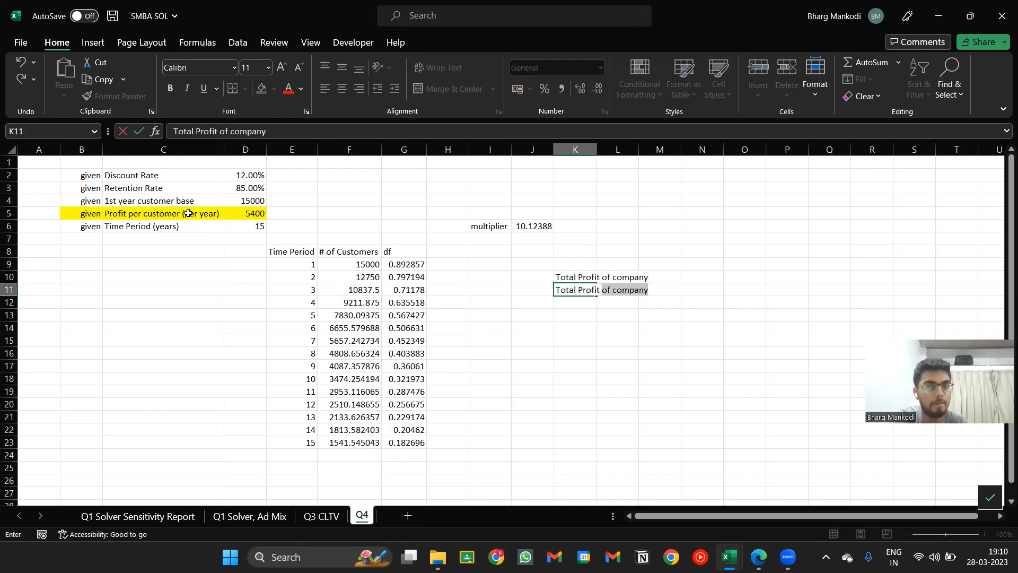
key("Return")
Step: Append "per year" to the total profit labels in K10 and K11
key("Up")
key("Up")
key("F2")
type("per year")
key("Return")
key("F2")
type("per year")
key("Return")
Step: Delete the two total profit labels in K10:K11
key("Up")
key("Up")
key("Up")
key("Right")
key("Right")
key("Right")
key("Right")
key("Down")
key("Left")
key("Right")
key("Down")
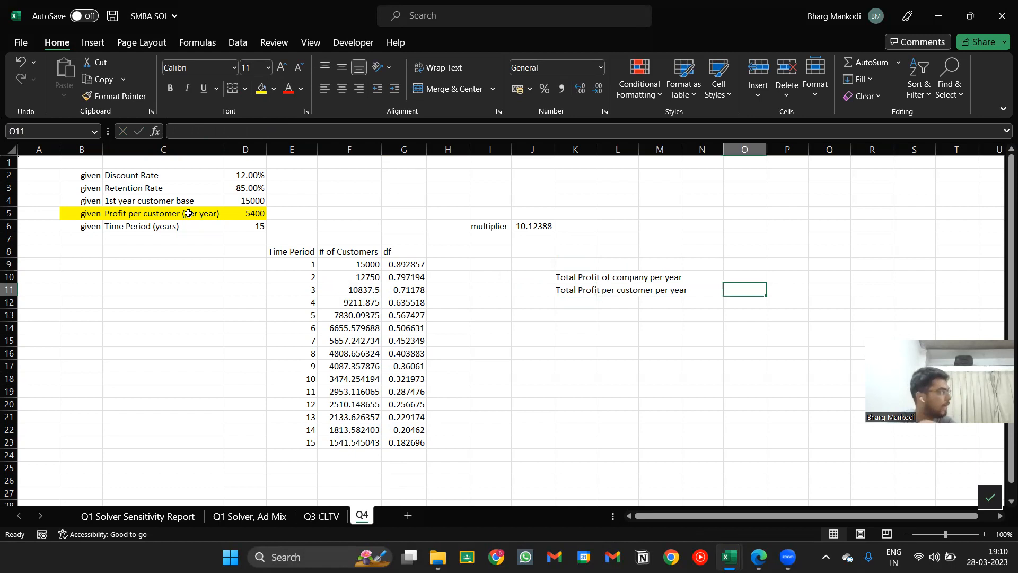
key("Left")
key("Left")
key("Left")
key("Up")
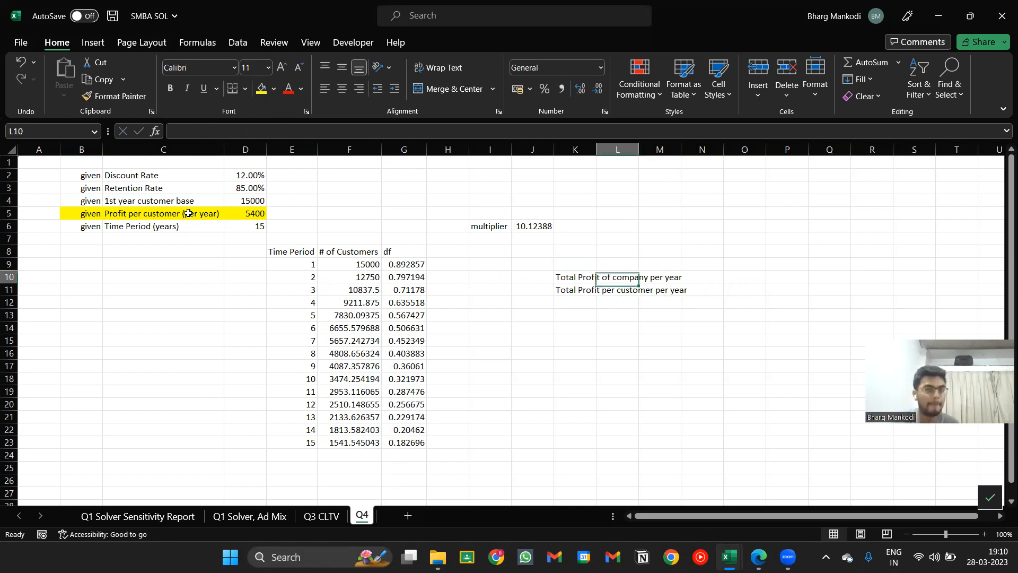
key("Left")
key("shift+Down")
key("Delete")
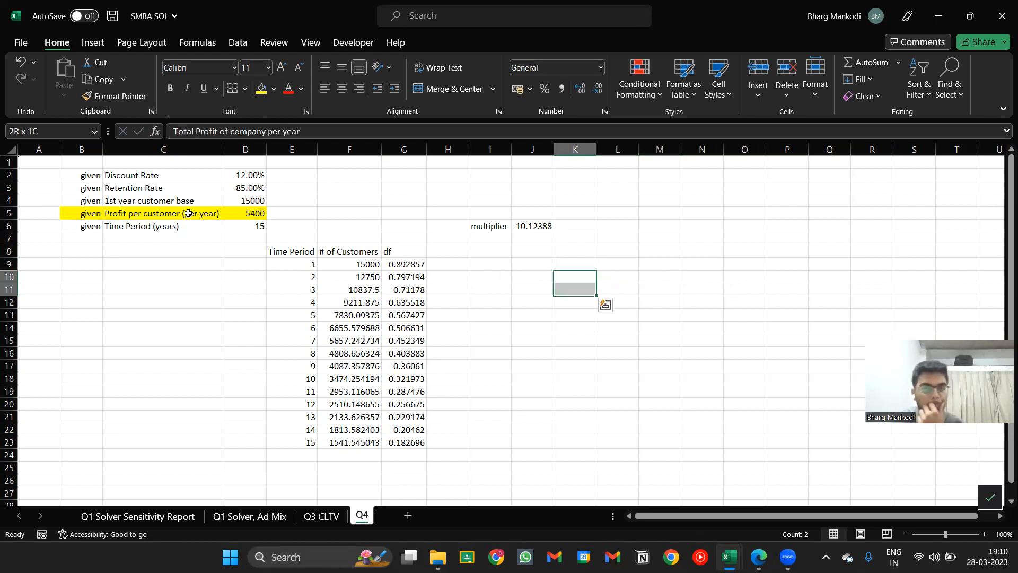
key("Left")
key("Up")
key("Left")
key("Left")
key("Up")
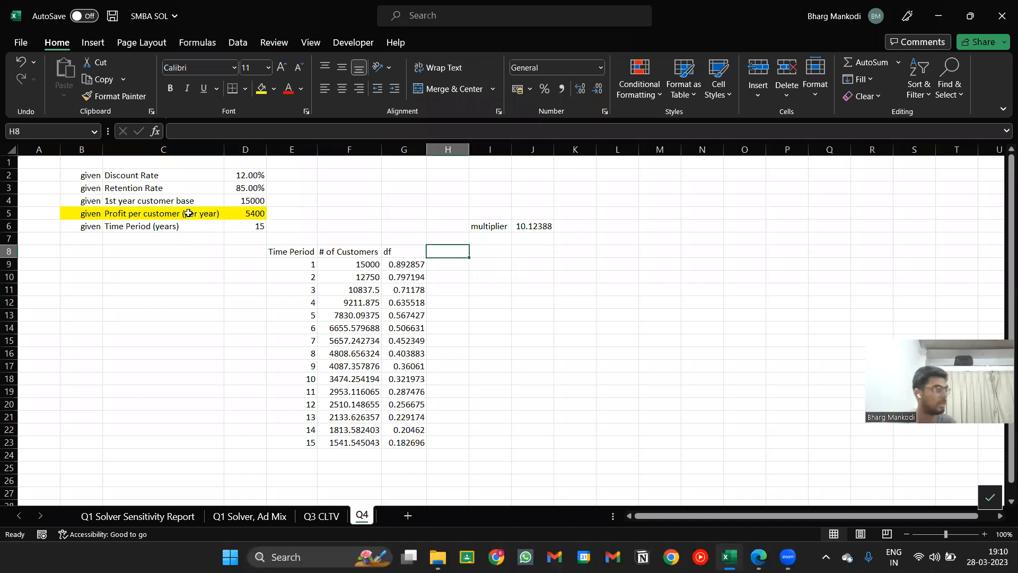
key("Right")
key("Right")
key("Right")
key("Left")
key("Up")
key("Down")
key("Right")
key("Right")
key("Right")
key("Left")
Step: Check part b of Q4 in the exam PDF against the discount and retention rates in D2:D3 and the multiplier in J6
key("alt+Tab")
key("alt+Tab")
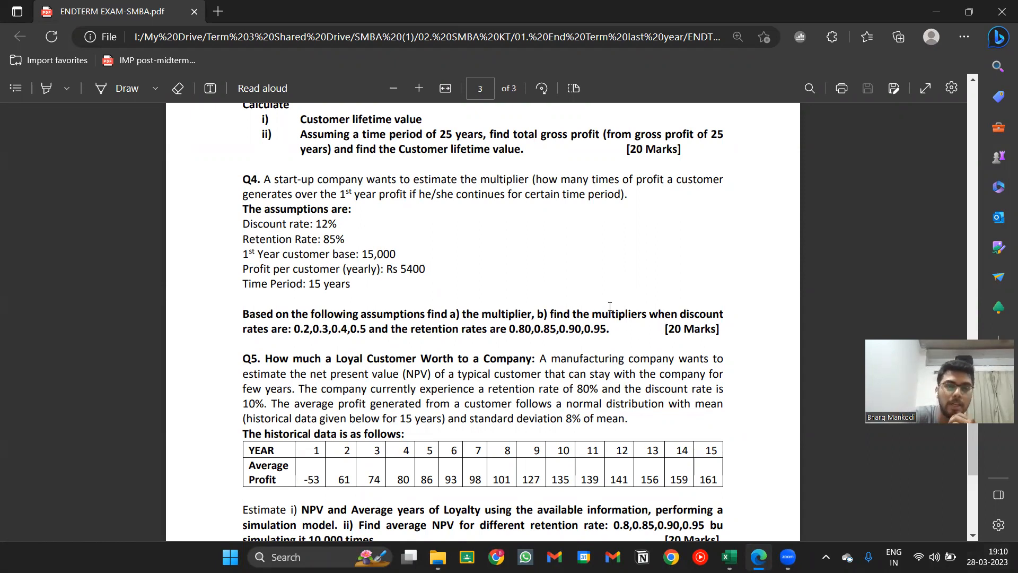
key("alt+Tab")
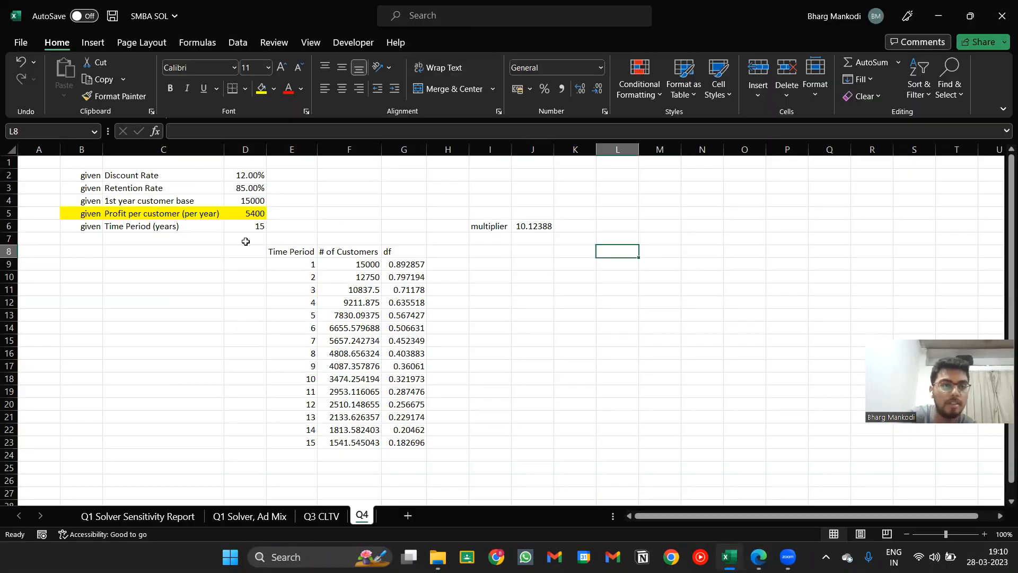
left_click_drag(252, 179, 255, 188)
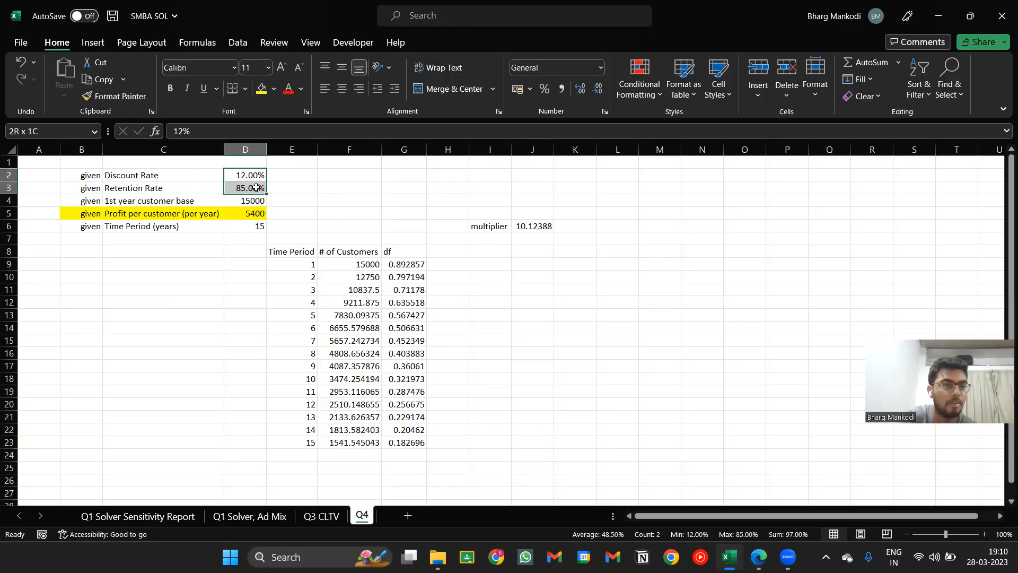
left_click(545, 223)
left_click(579, 253)
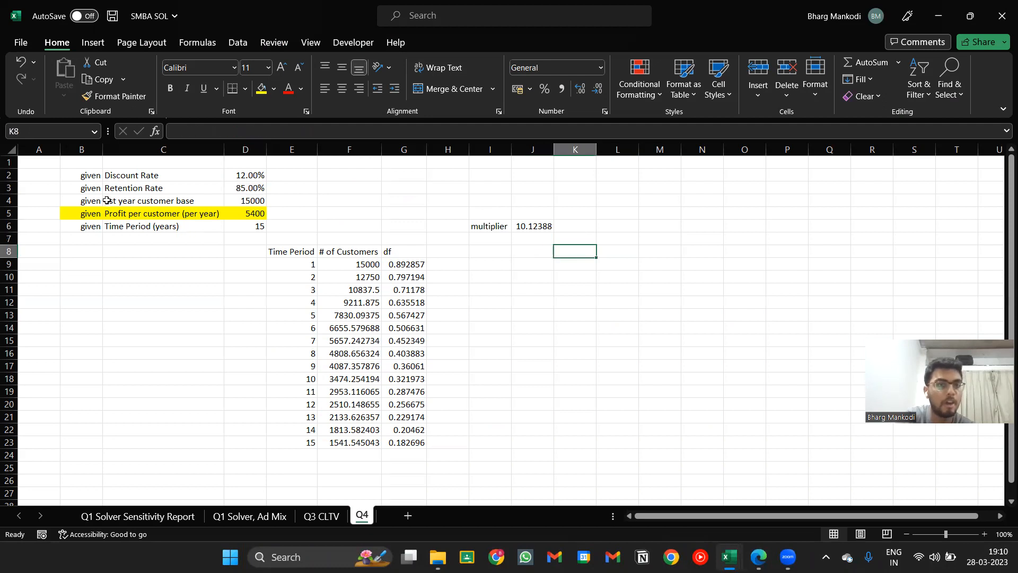
left_click(235, 179)
key("alt+Tab")
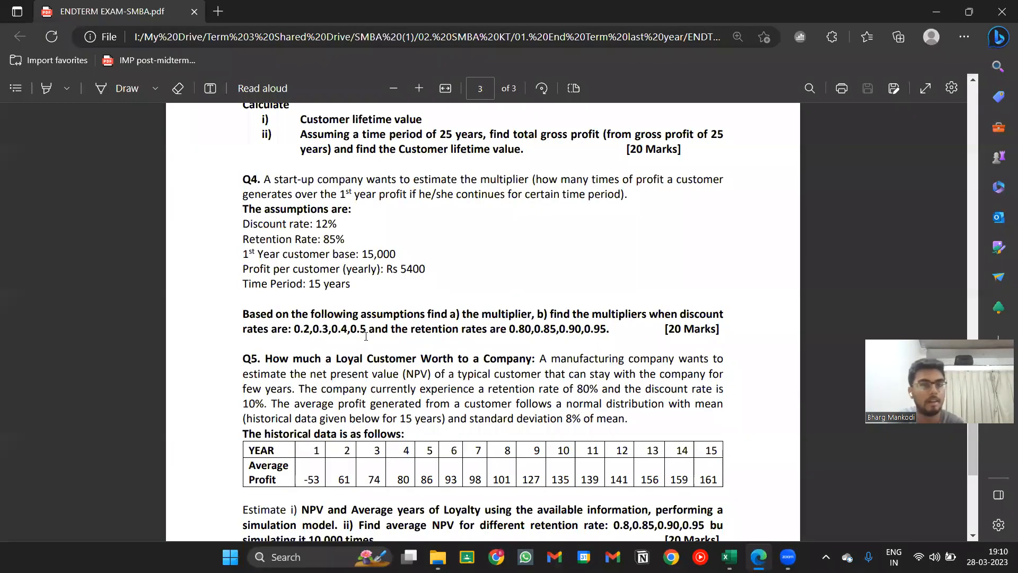
Step: In the solution workbook, try retention rates of 80%, 85% and again 80% in D3, plus a discount rate of 10% in D2
key("alt+Tab")
key("Down")
type("80")
key("Return")
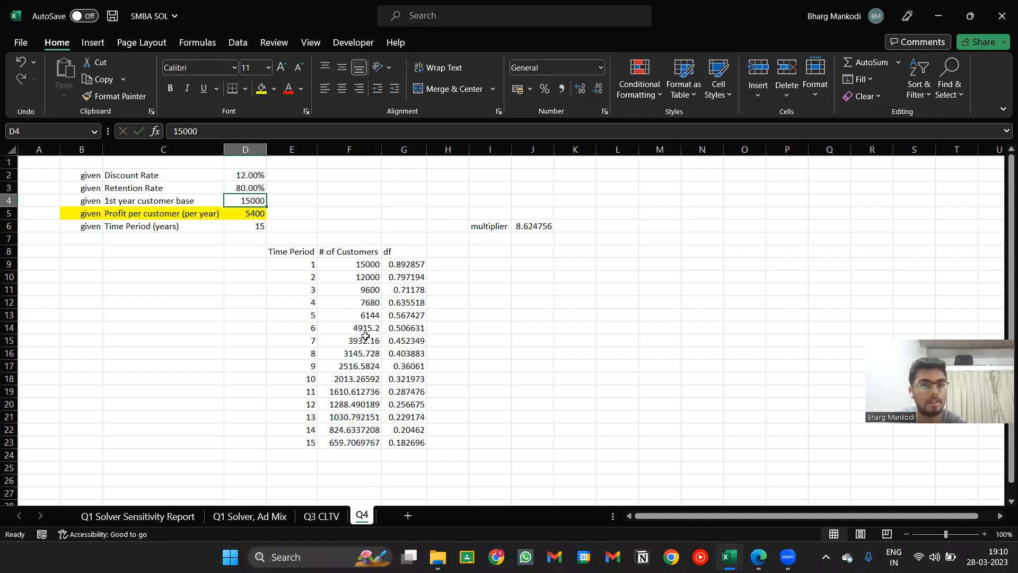
key("Up")
type("85")
key("ctrl+Return")
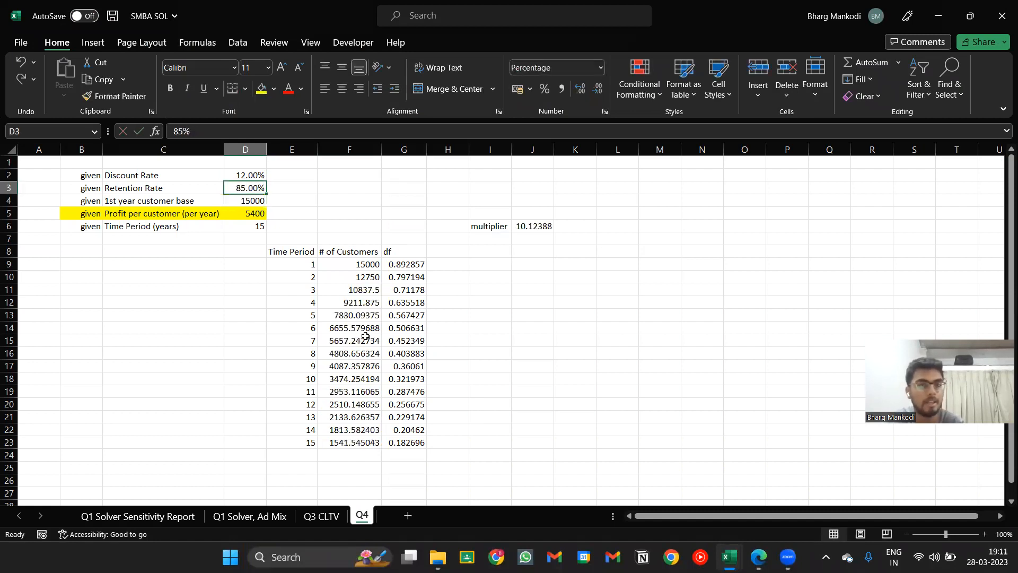
type("80")
key("ctrl+Return")
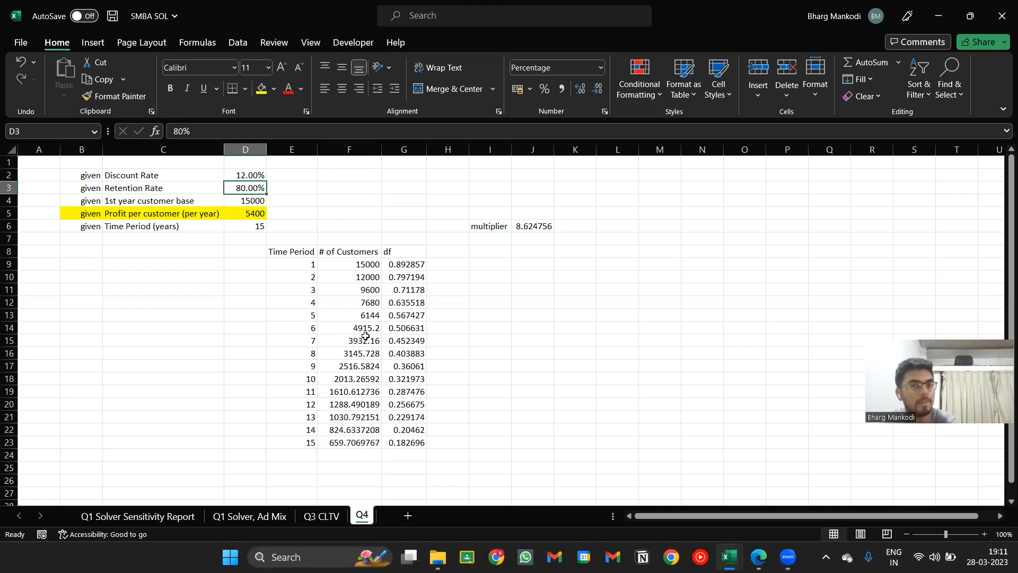
key("Up")
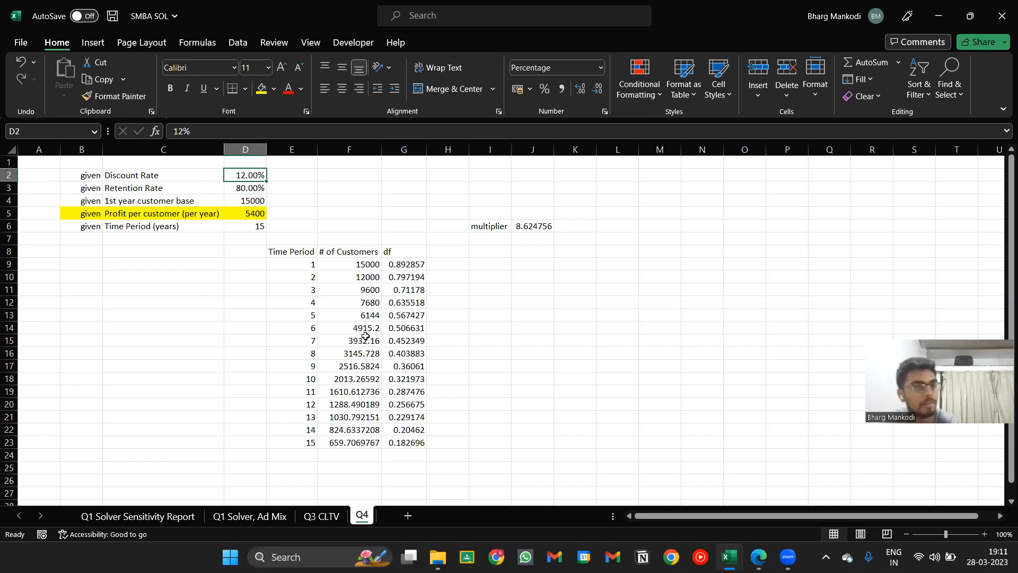
type("10")
key("Return")
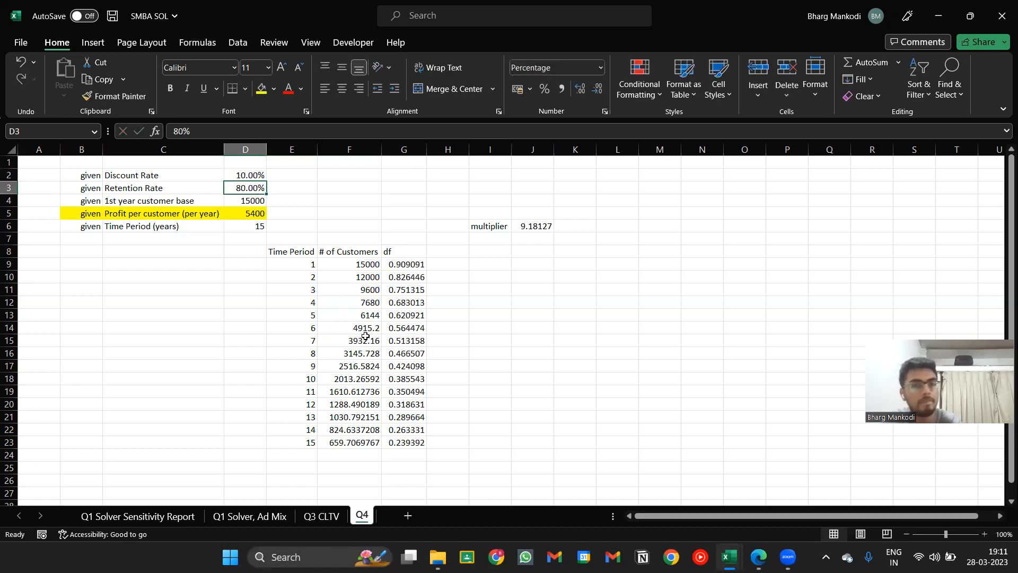
Step: Undo the last discount rate change in D2 and the last retention rate change in D3
key("ctrl+z")
key("ctrl+z")
key("Right")
key("Right")
key("Right")
key("Right")
key("Down")
key("Down")
key("Down")
key("Down")
key("Down")
key("Down")
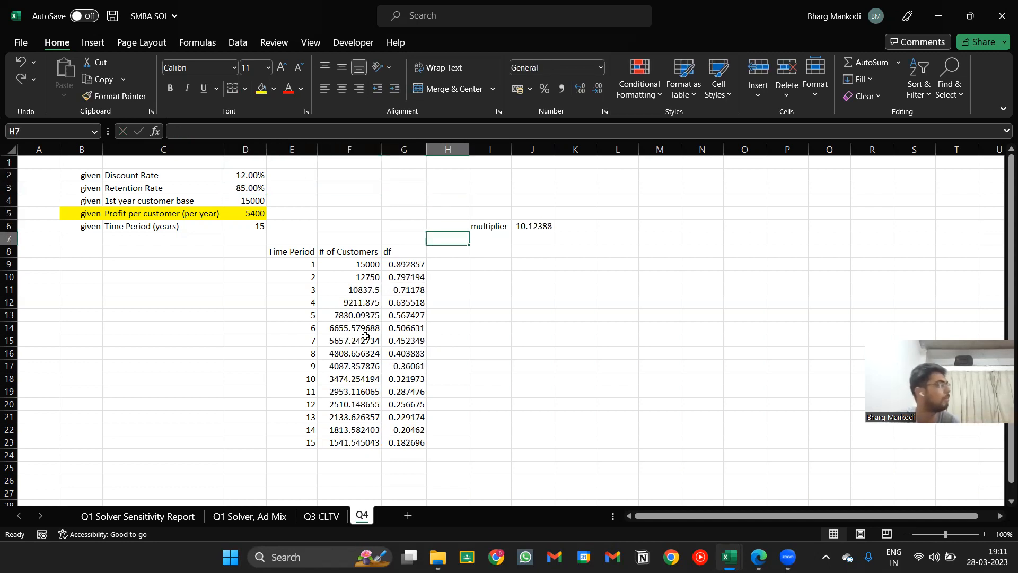
Step: Enter 85% in cell K8 as the first retention rate
key("Right")
key("Right")
key("Right")
key("Up")
key("Up")
key("Up")
key("Down")
key("Down")
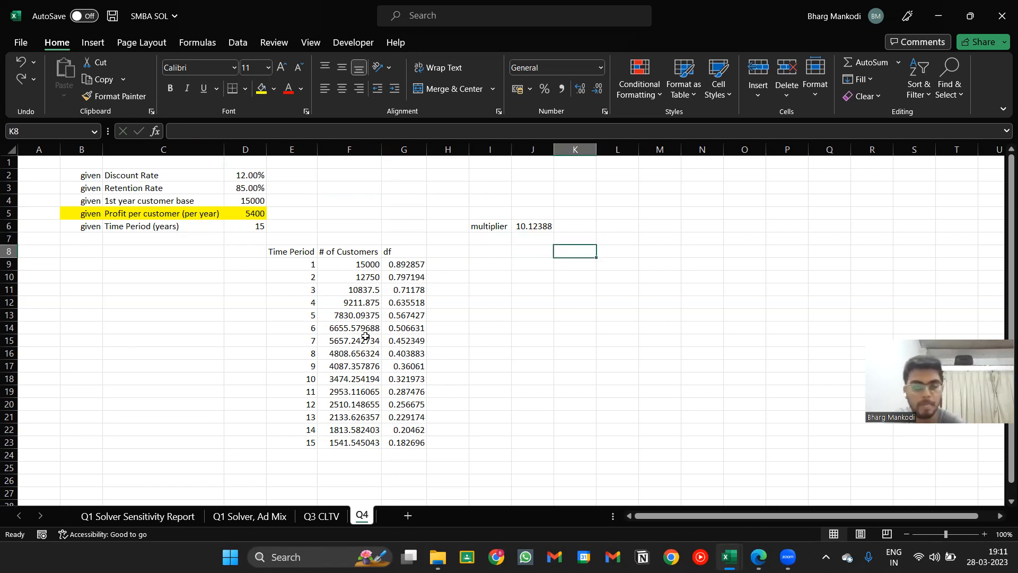
type("85%")
key("ctrl+Return")
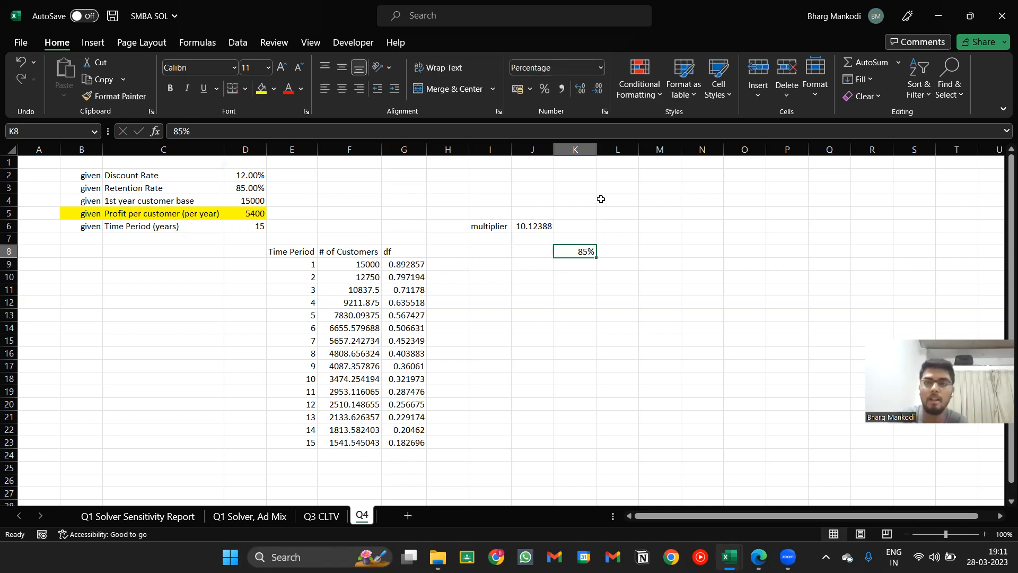
Step: Fill a linear series across row 8 from K8 with step value 0.05 and stop value 0.95, checking the rates in the exam PDF
left_click(859, 79)
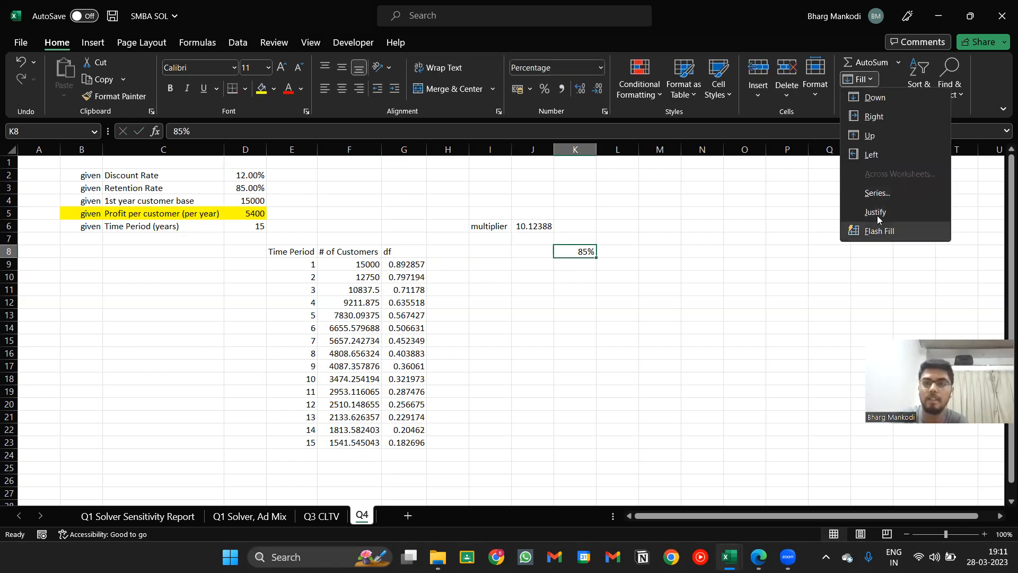
left_click(877, 193)
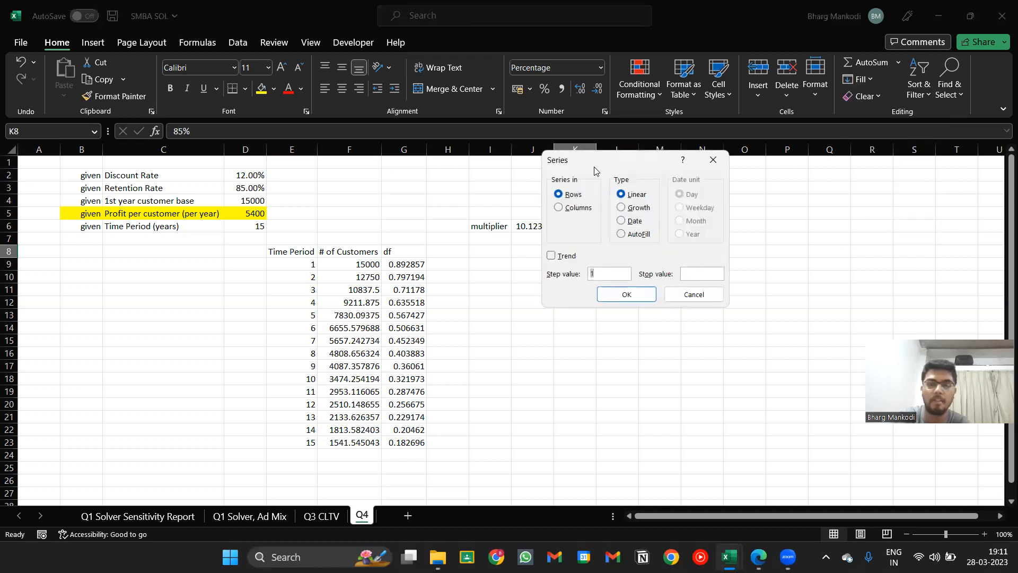
left_click_drag(594, 170, 754, 230)
type("0.85")
key("alt+Tab")
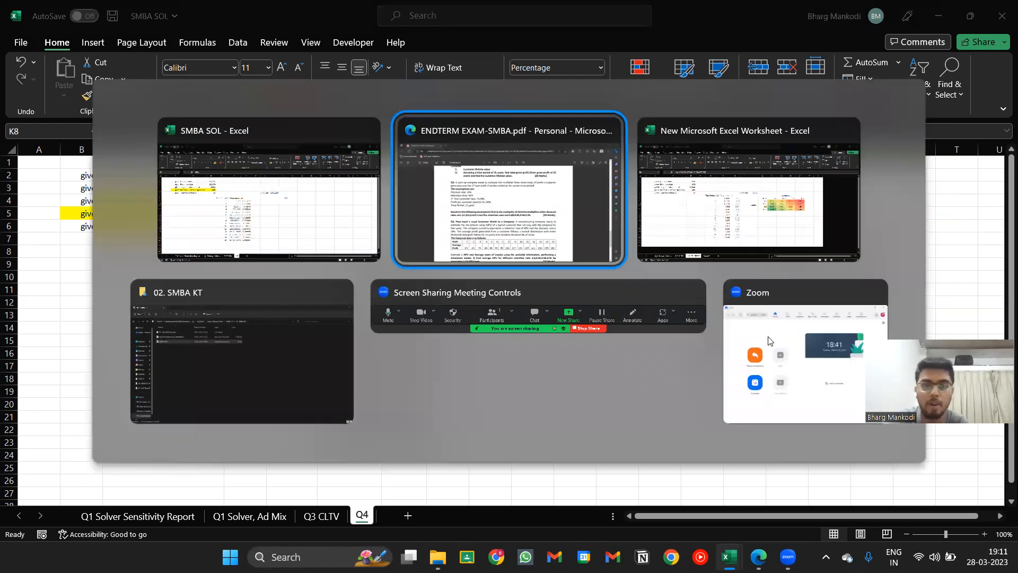
left_click_drag(501, 329, 610, 329)
key("ctrl+c")
key("alt+Tab")
type("85")
key("BackSpace")
type("0")
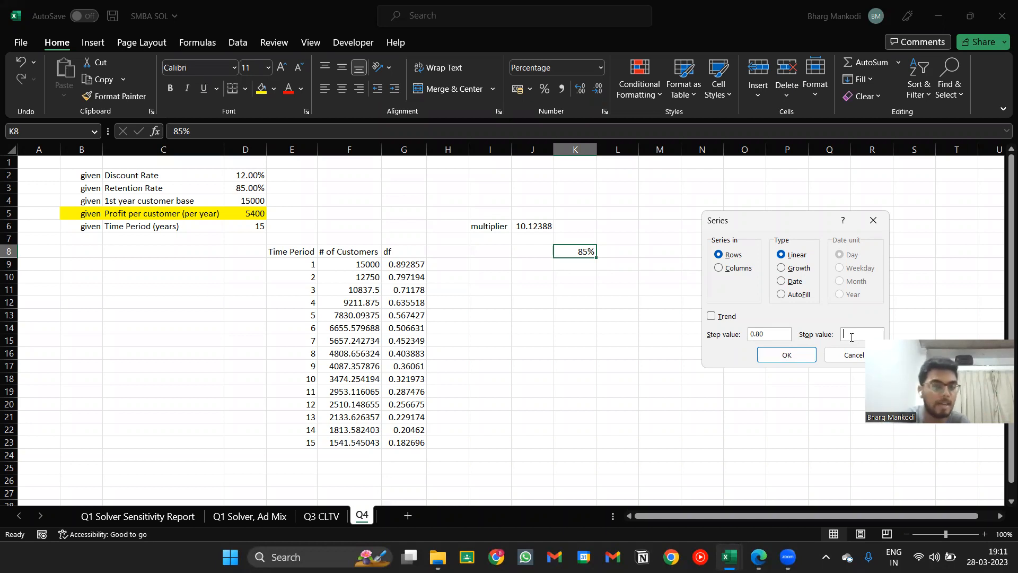
type("0")
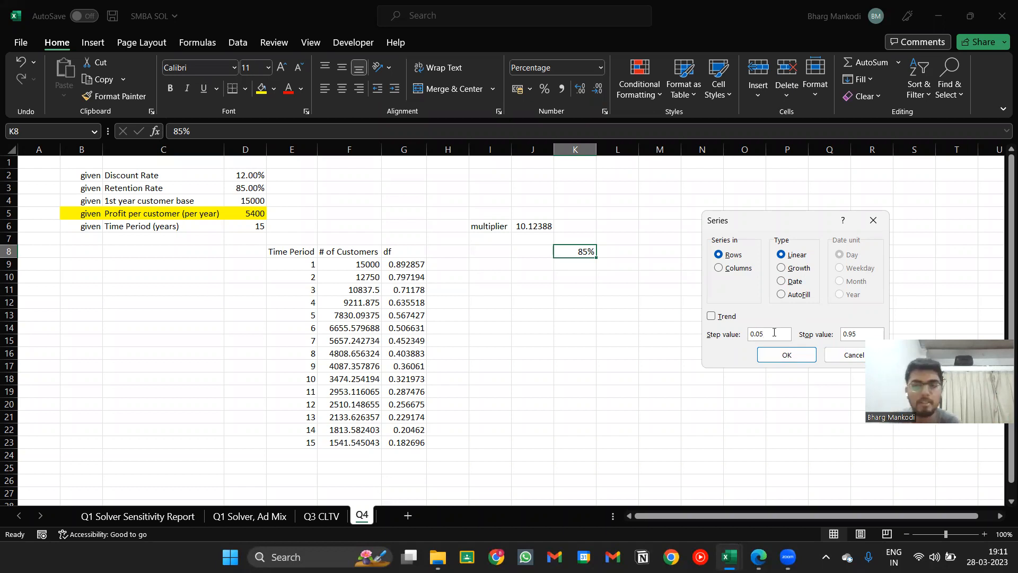
key("Return")
Step: Set K8 to 80% and clear the filled rates in L8:M8
type("80")
key("Return")
key("Up")
key("Right")
key("shift+Right")
key("Delete")
key("Left")
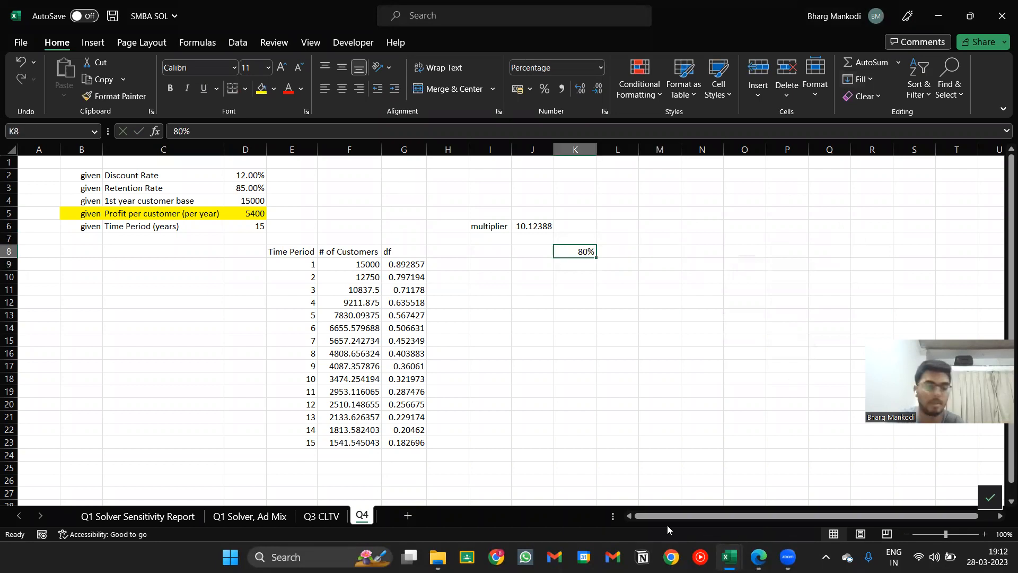
Step: Copy the retention rates from Q4 in the exam PDF into L5 and trim the text to 0.80,0.85,0.90,0.95
key("alt+Tab")
key("alt+Tab")
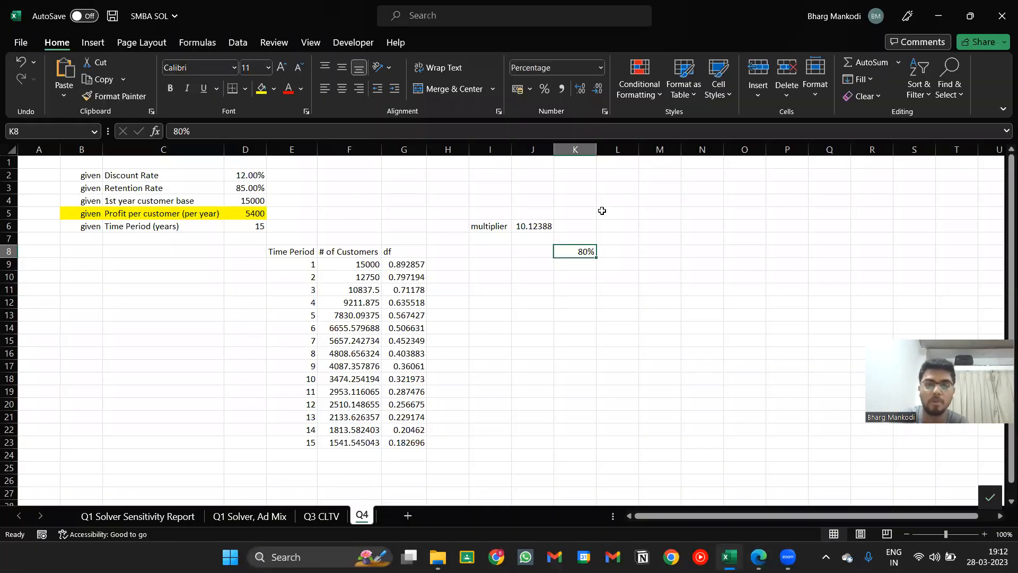
left_click(602, 212)
key("ctrl+v")
double_click(606, 214)
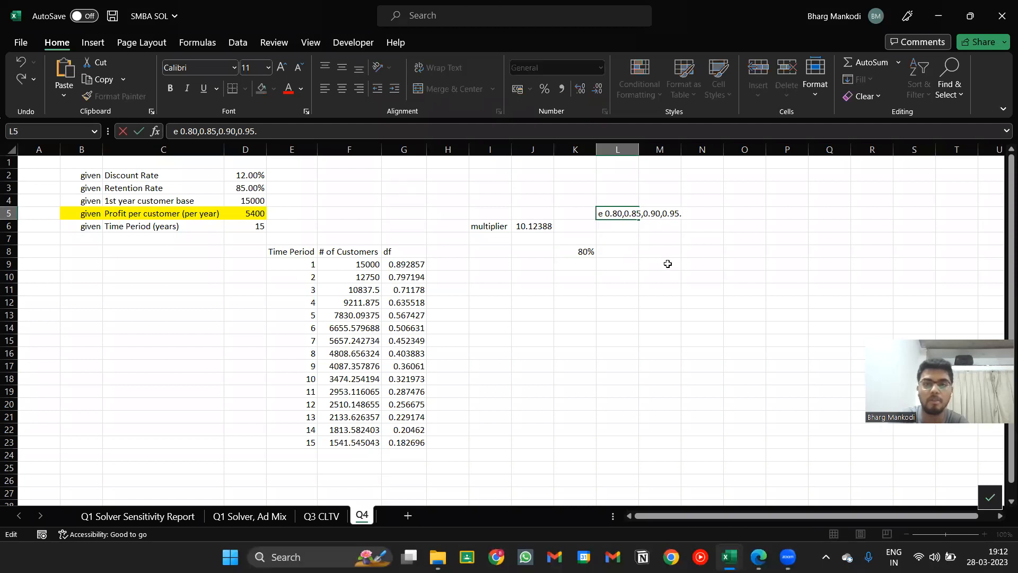
key("BackSpace")
key("BackSpace")
key("Return")
Step: Fill a linear series along row 8 starting at K8, with step value 0.05 and stop value 0.95
key("Left")
key("Down")
key("Down")
key("Down")
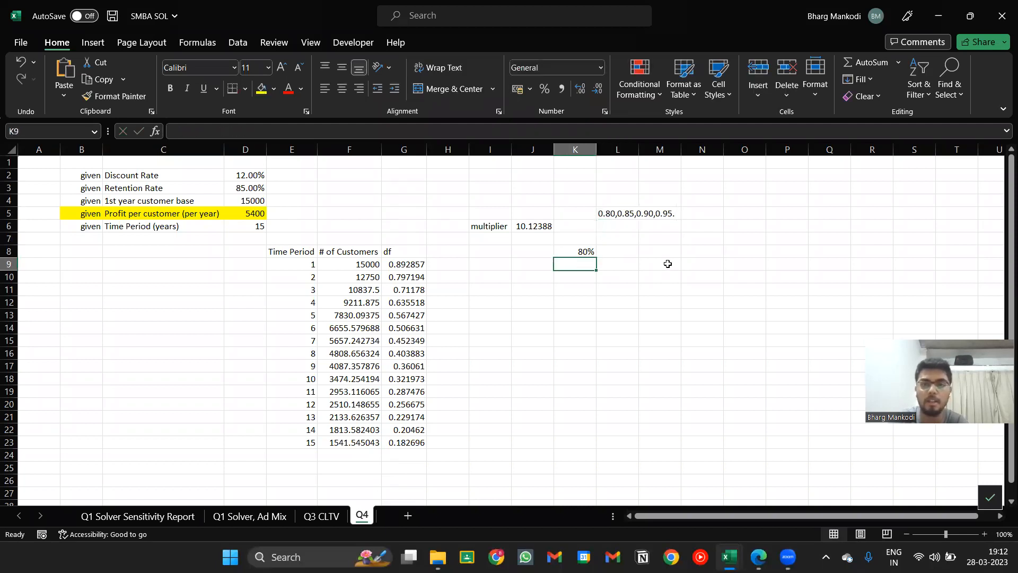
key("Up")
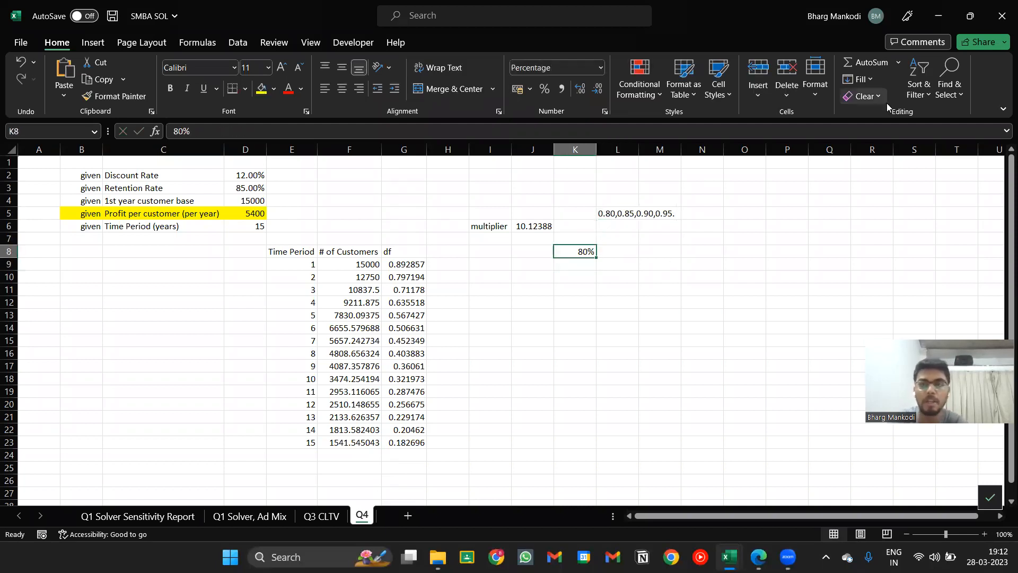
left_click(870, 78)
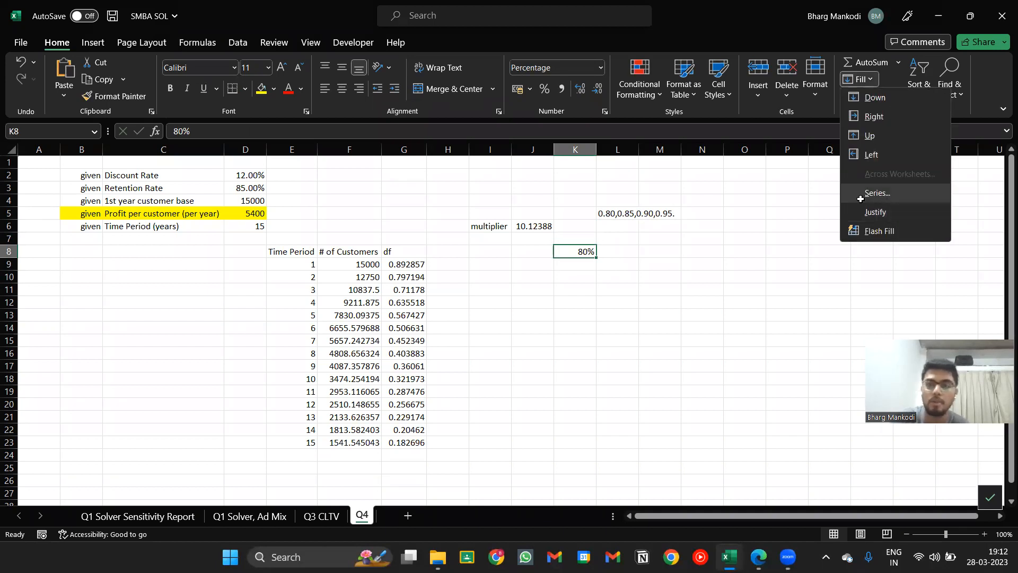
left_click(865, 195)
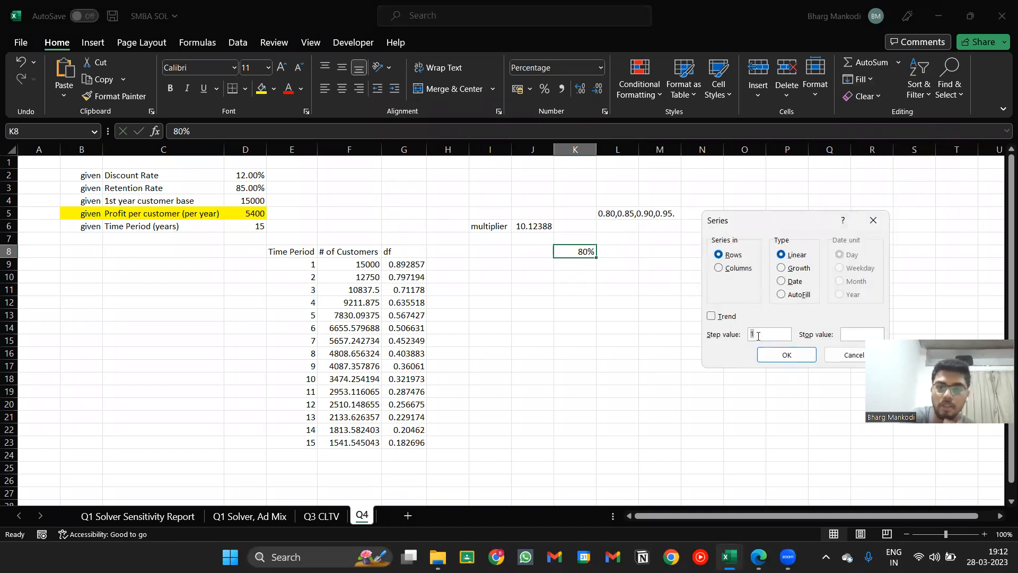
key("Tab")
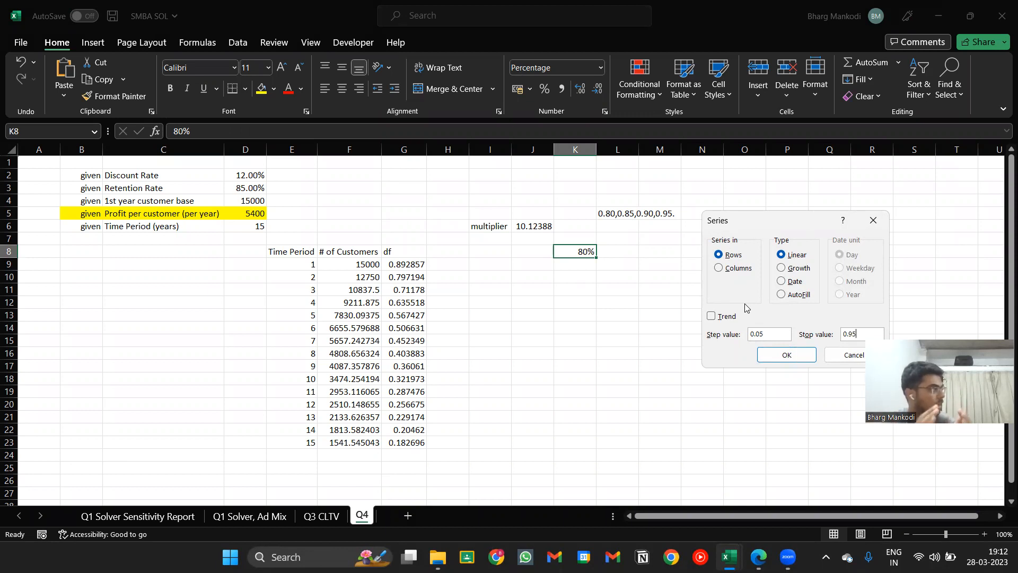
key("Return")
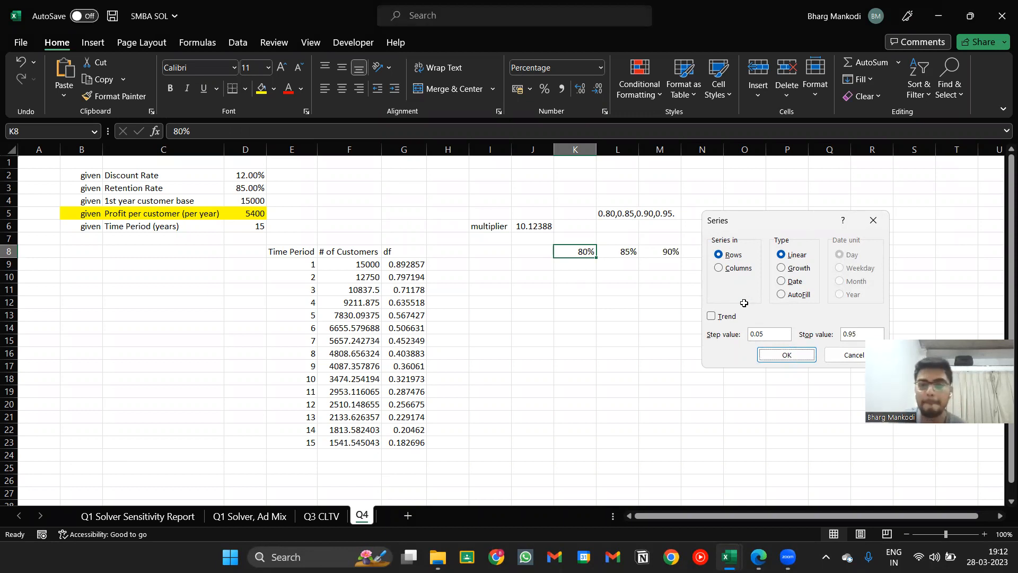
Step: Merge and center cells K7:N7 above the retention rates
key("Down")
key("Left")
key("Up")
key("Right")
key("Up")
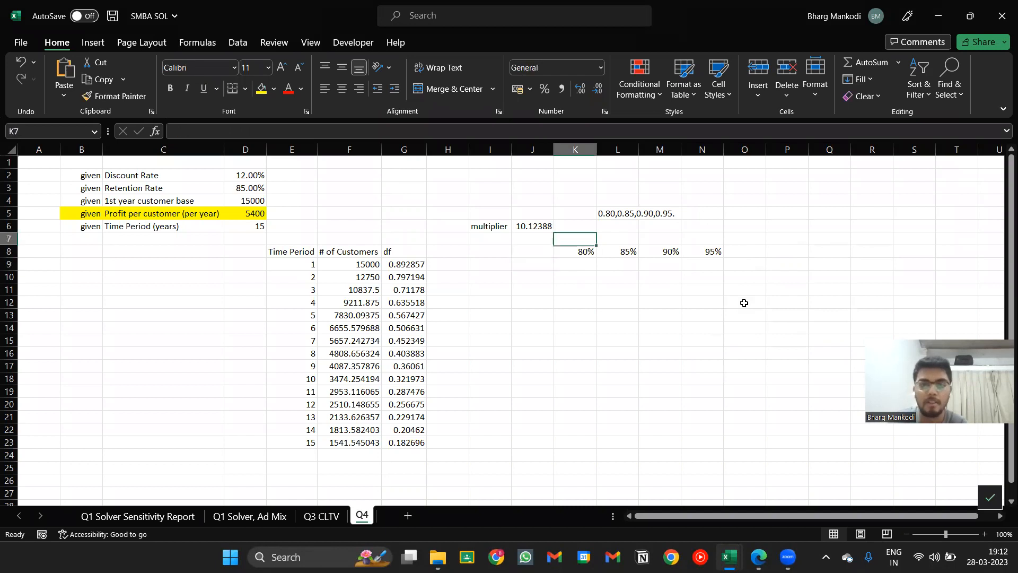
key("Right")
key("Right")
key("Right")
key("Left")
key("Left")
key("Left")
key("shift+Right")
key("shift+Right")
key("shift+Right")
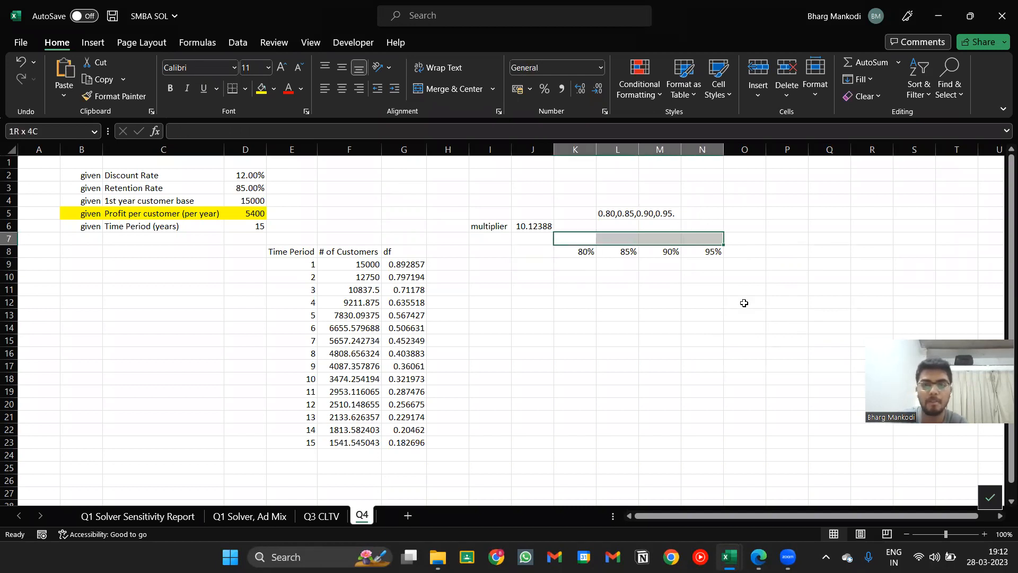
left_click(440, 89)
Step: Label the merged header cell Retention Rate
type("Retention Val")
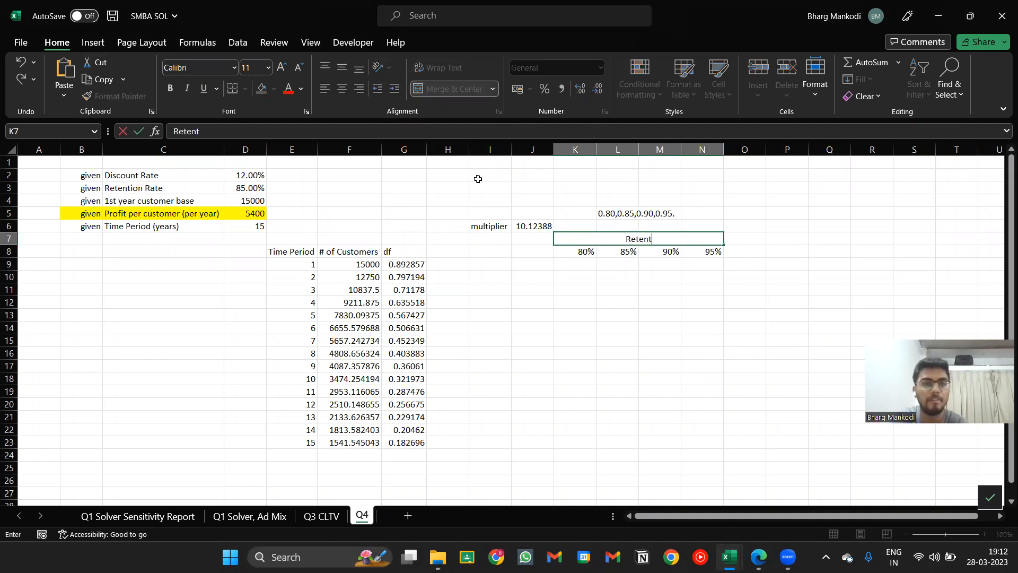
key("BackSpace")
key("BackSpace")
key("BackSpace")
type("Rate")
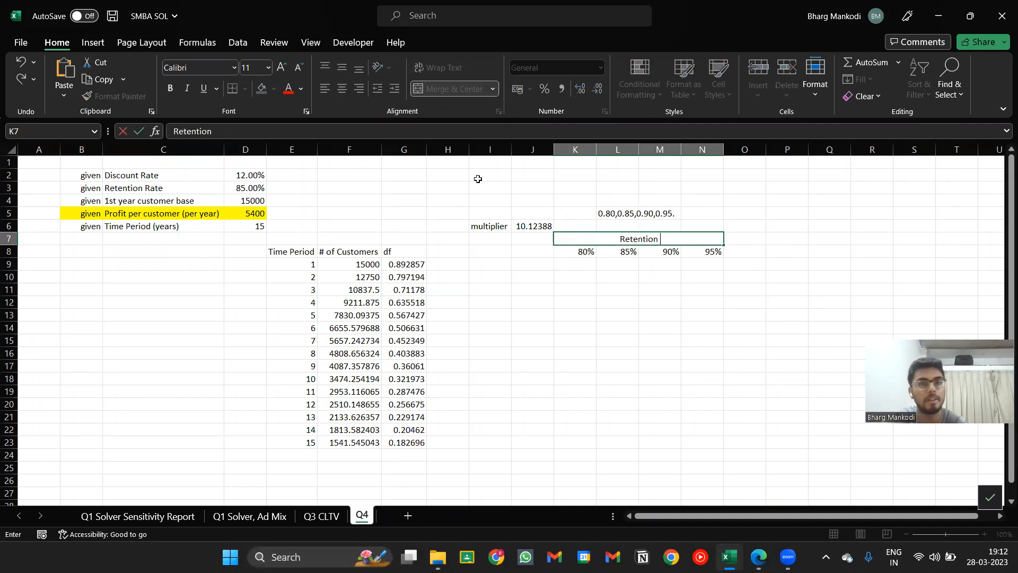
key("Return")
Step: Check the discount rates listed in part b of Q4 in the exam PDF, then return to the solution workbook
key("Left")
key("Down")
key("Down")
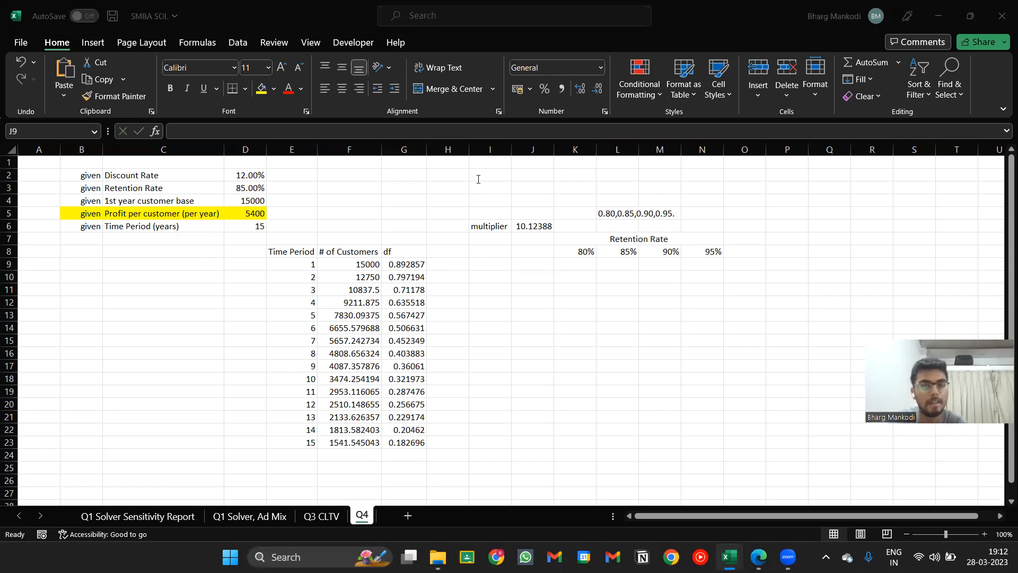
key("alt+Tab")
left_click_drag(511, 289, 542, 293)
left_click(562, 328)
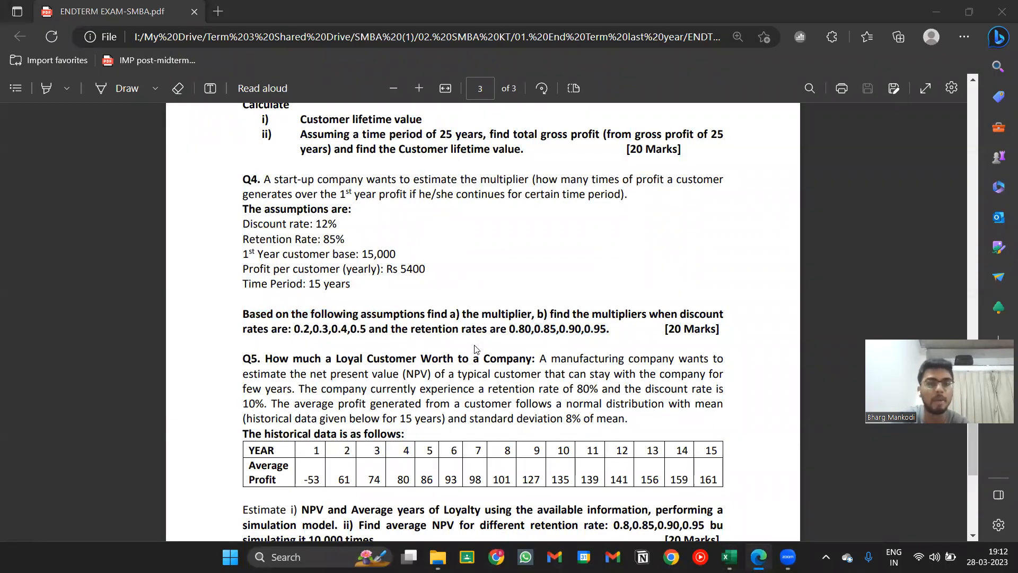
key("alt+Tab")
Step: Enter the discount rates 20%, 30%, 40% and 50% in J9:J12
type("20%")
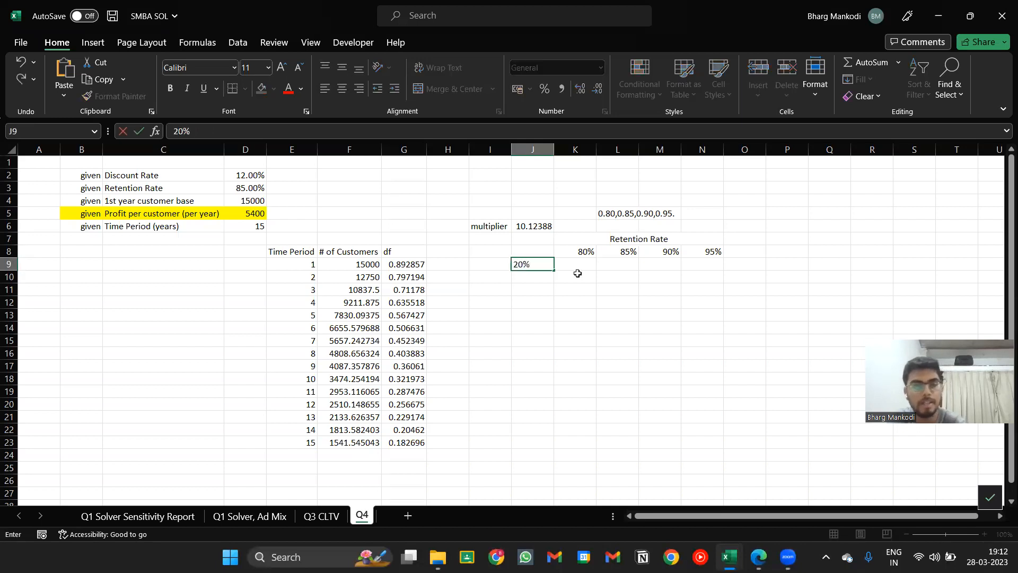
key("Return")
type("30%")
key("Return")
type("40%")
key("Return")
key("alt+Tab")
key("alt+Tab")
key("alt+Tab")
key("alt+Tab")
type("50%")
key("Return")
Step: Link corner cell J8 to the multiplier with the formula =J6
key("Up")
key("Up")
key("Up")
key("Up")
key("Up")
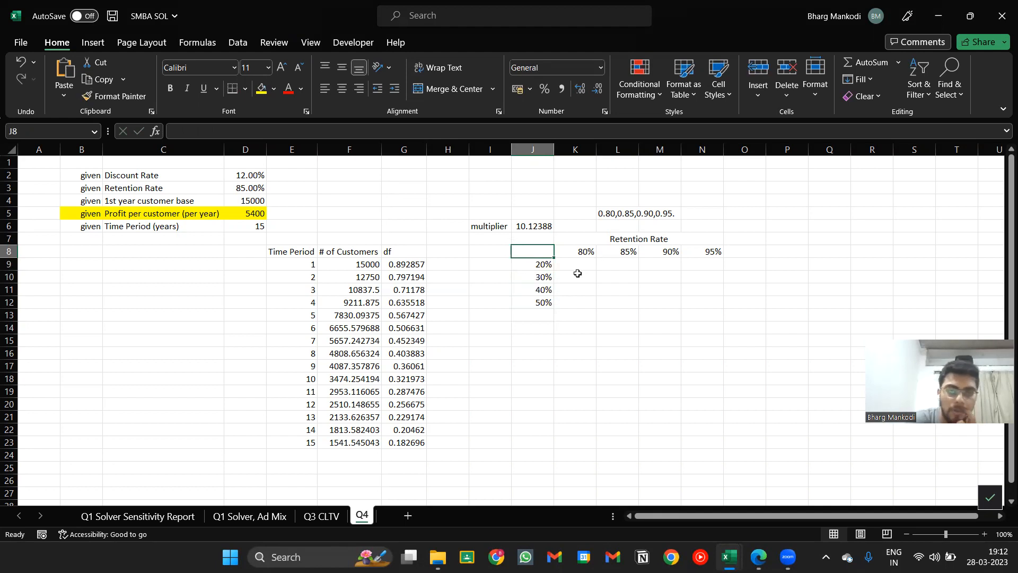
type("=")
key("Escape")
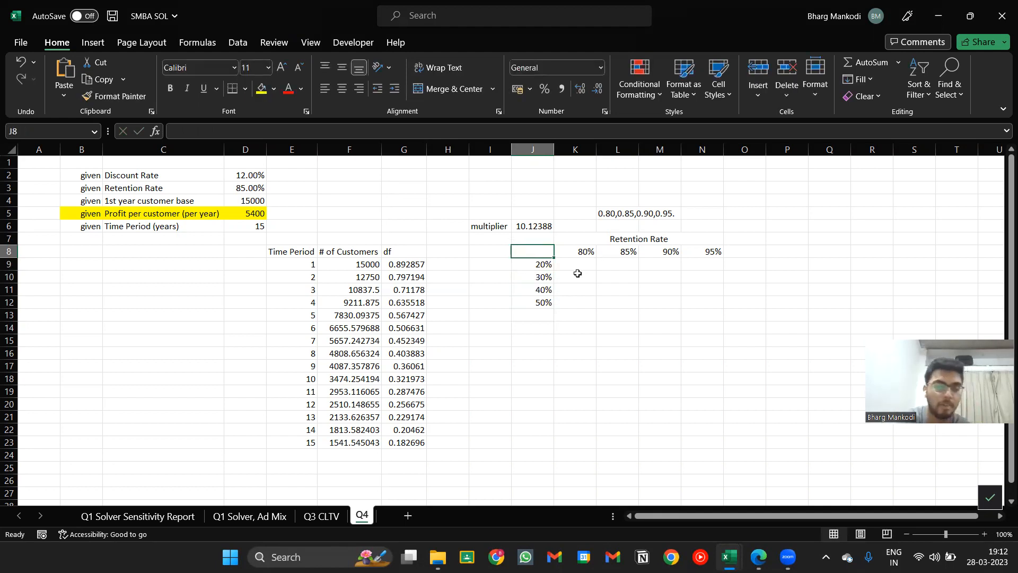
type("=")
key("Up")
key("Up")
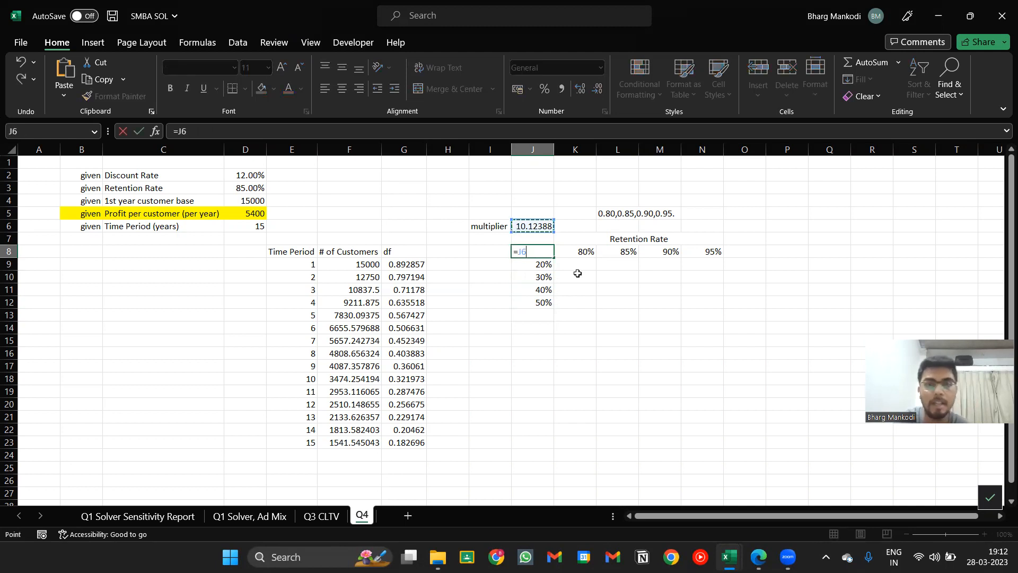
key("Return")
key("Up")
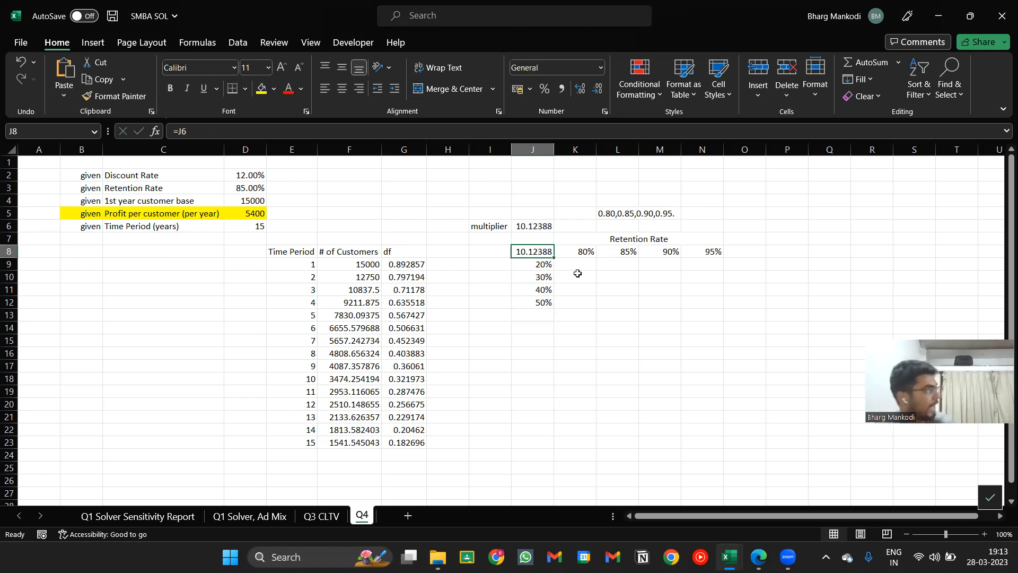
Step: Examine the retention rates in K8:N8 and the empty result cells K9:N12 of the two-way table
key("Right")
key("ctrl+shift+Right")
key("Left")
key("Down")
key("Right")
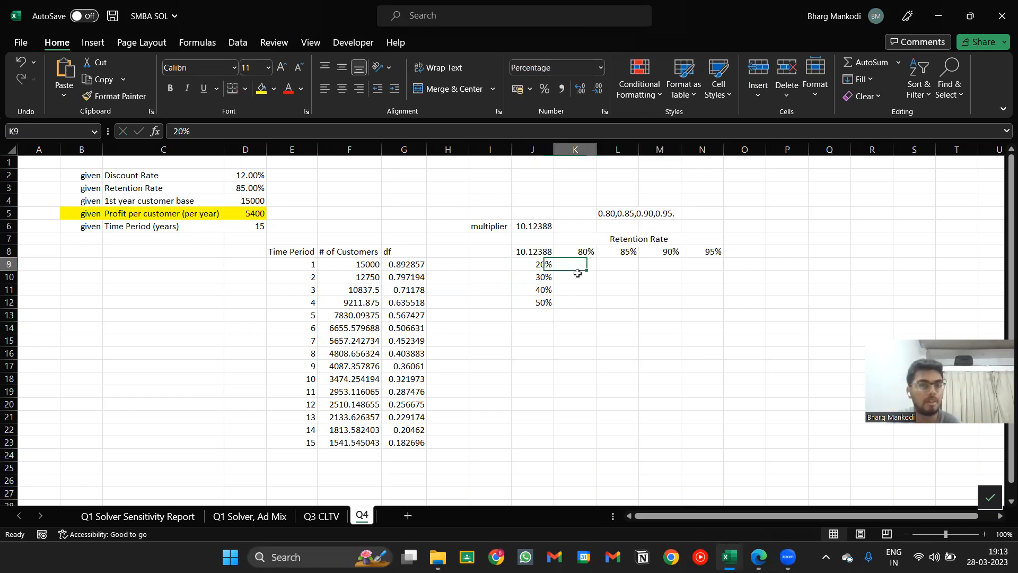
key("shift+Right")
key("shift+Right")
key("Down")
key("Down")
key("Right")
key("Left")
key("Up")
key("Up")
key("shift+Right")
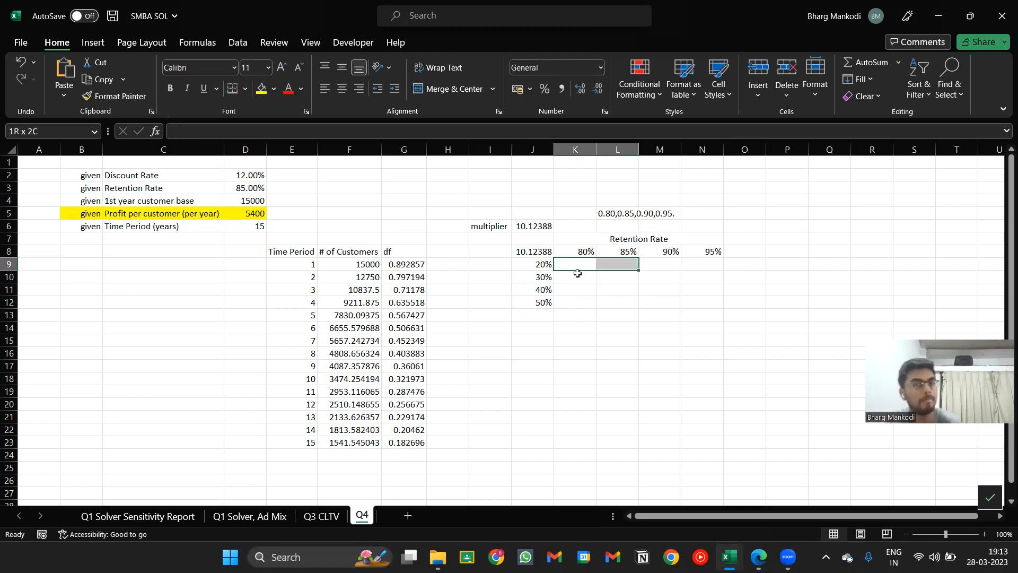
key("shift+Right")
key("shift+Right")
key("shift+Down")
key("shift+Down")
key("shift+Down")
key("Up")
key("Left")
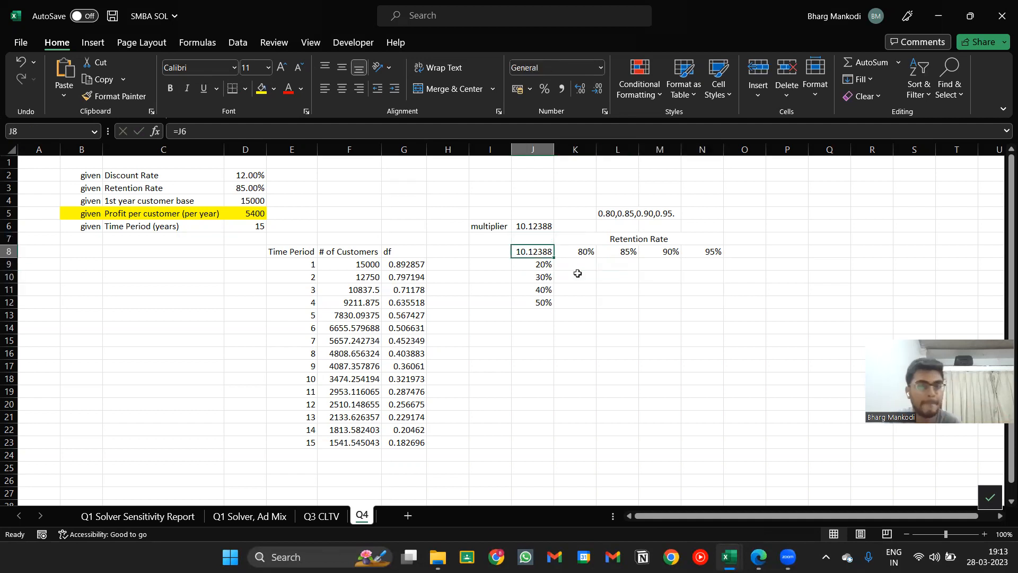
key("shift+Right")
key("shift+Right")
key("shift+Right")
key("shift+Right")
key("shift+Down")
key("shift+Down")
key("shift+Down")
key("shift+Down")
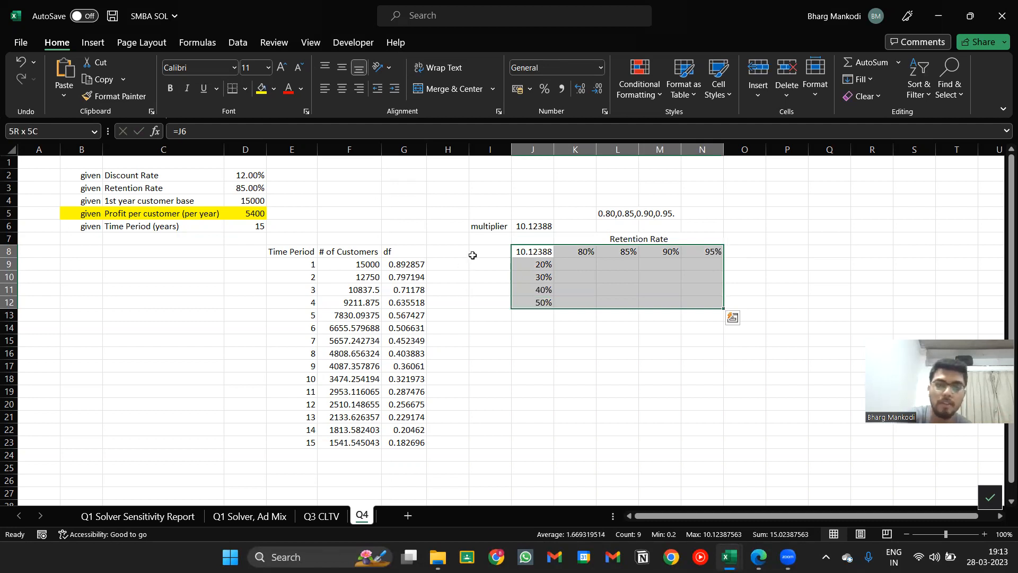
left_click(501, 255)
left_click(533, 247)
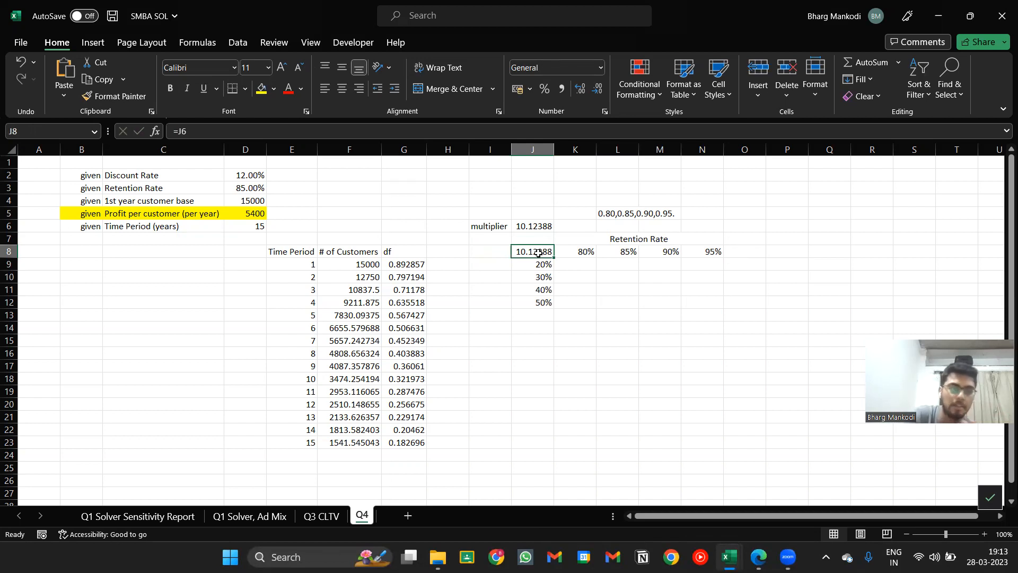
Step: Create a two-way data table over J8:N12 with D3 as row input cell and D2 as column input cell
left_click_drag(539, 253, 706, 304)
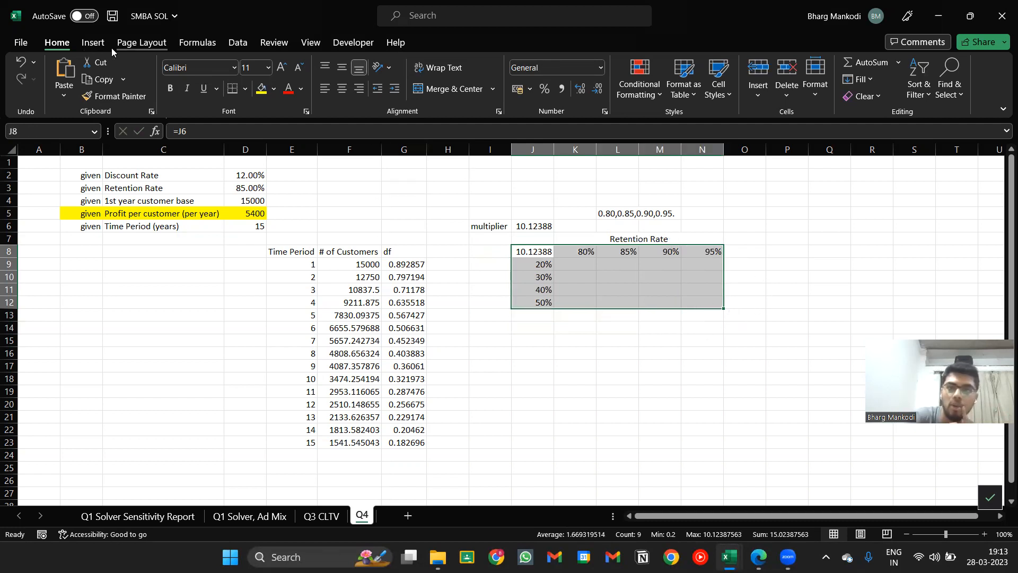
left_click(237, 43)
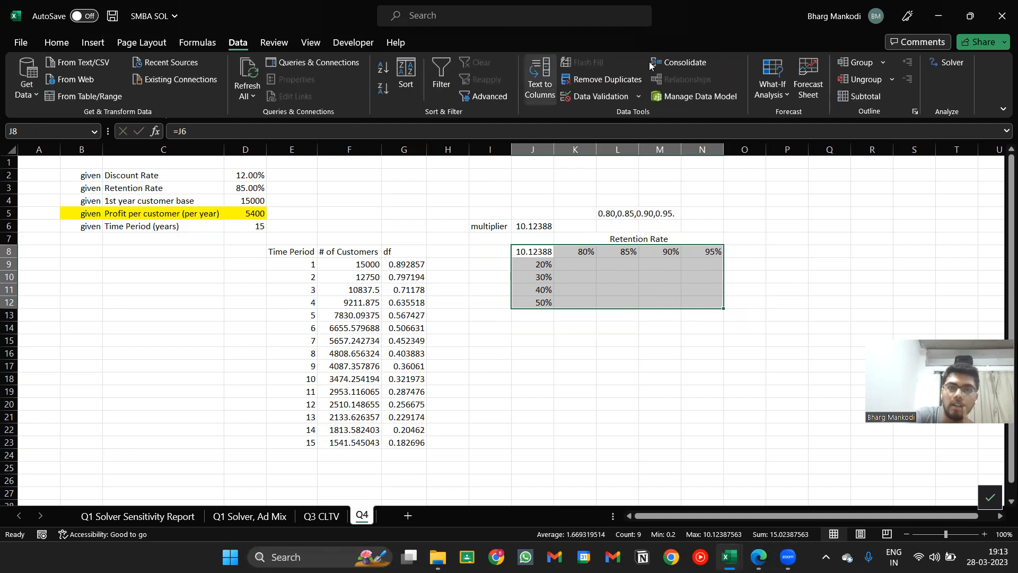
left_click(789, 94)
left_click(801, 152)
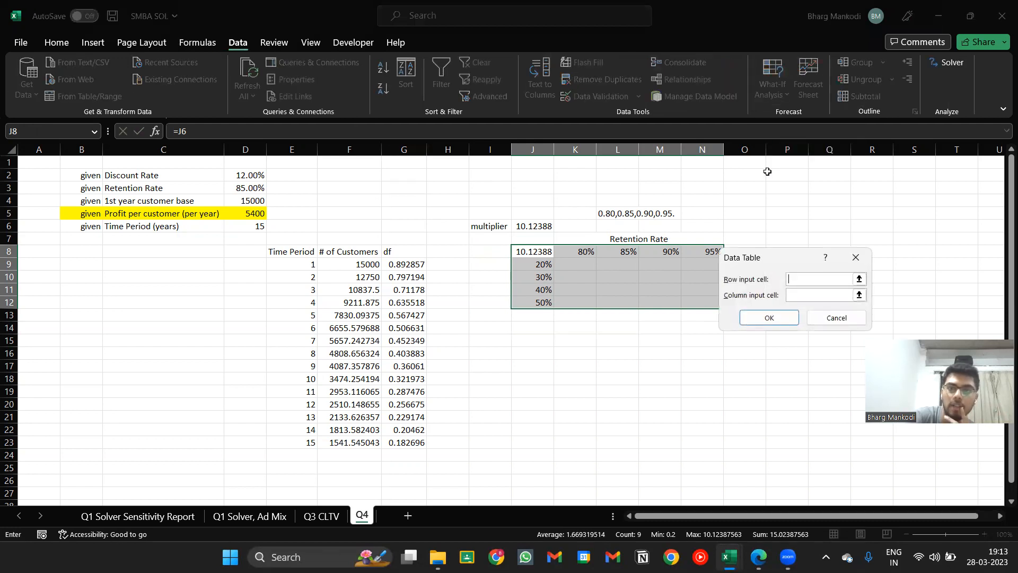
left_click_drag(777, 258, 840, 227)
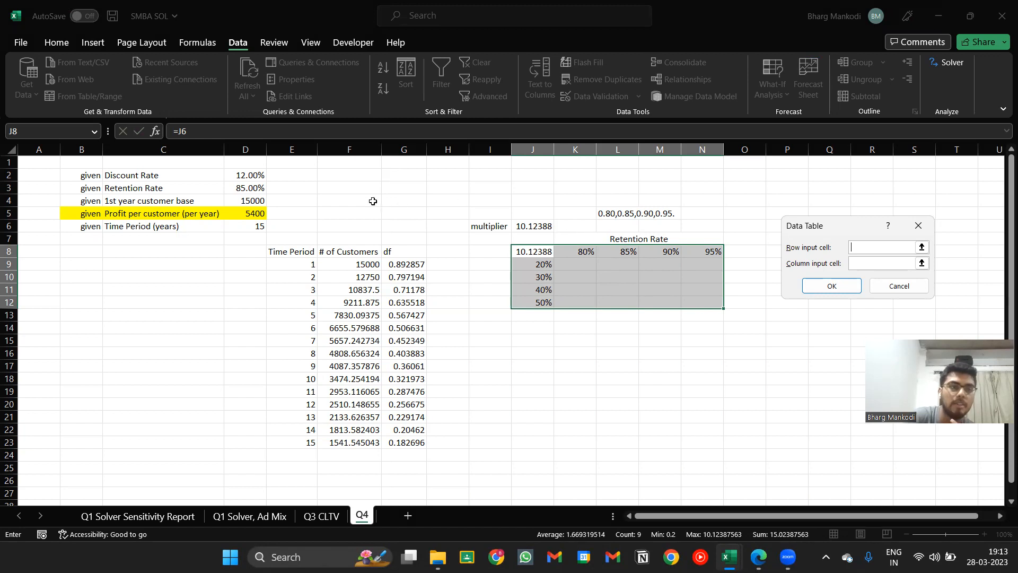
left_click(264, 188)
left_click(853, 262)
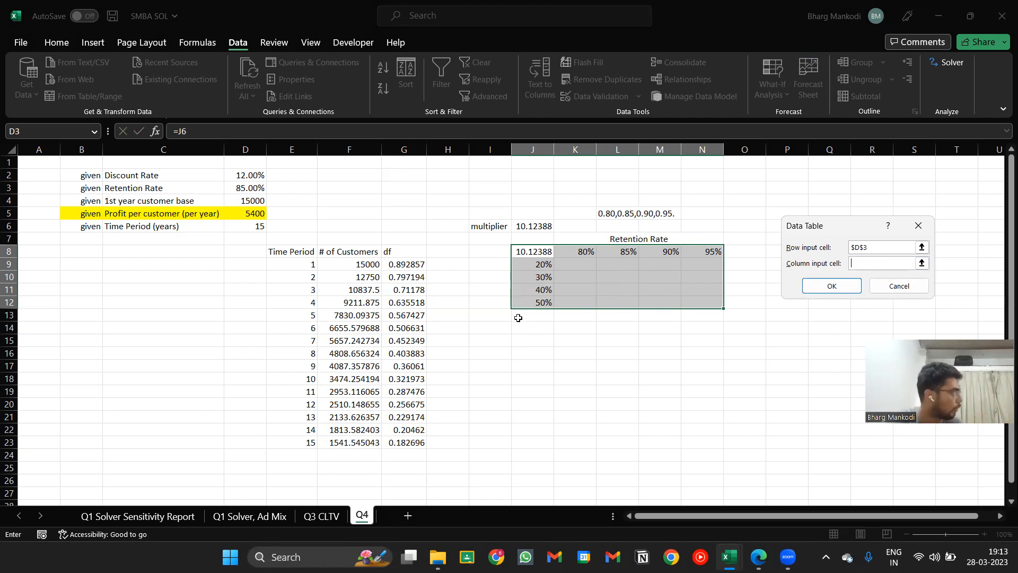
left_click(246, 175)
left_click(832, 286)
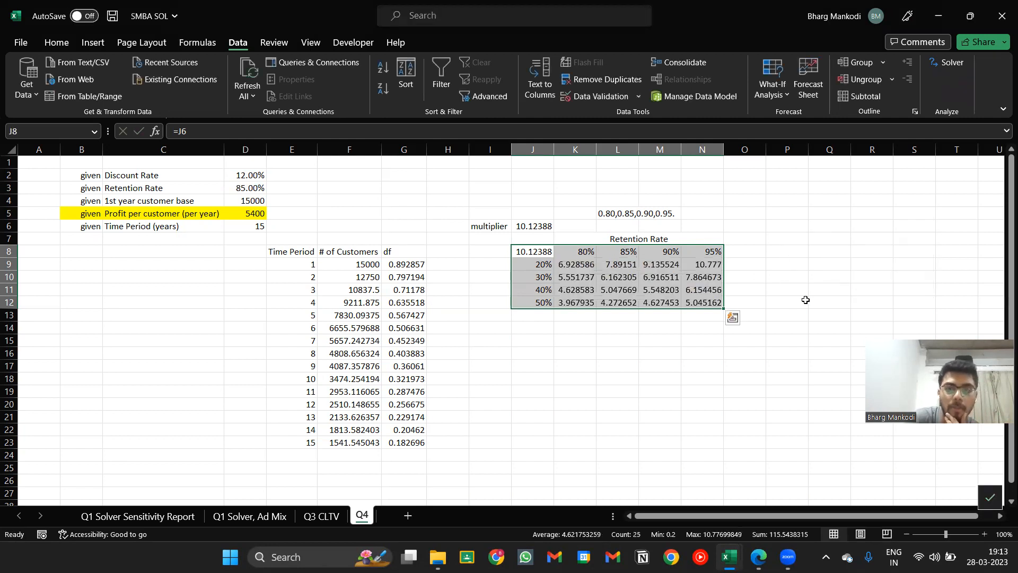
Step: Merge and center I9:I12 beside the data table and label it "Discount Rate"
left_click_drag(486, 263, 499, 303)
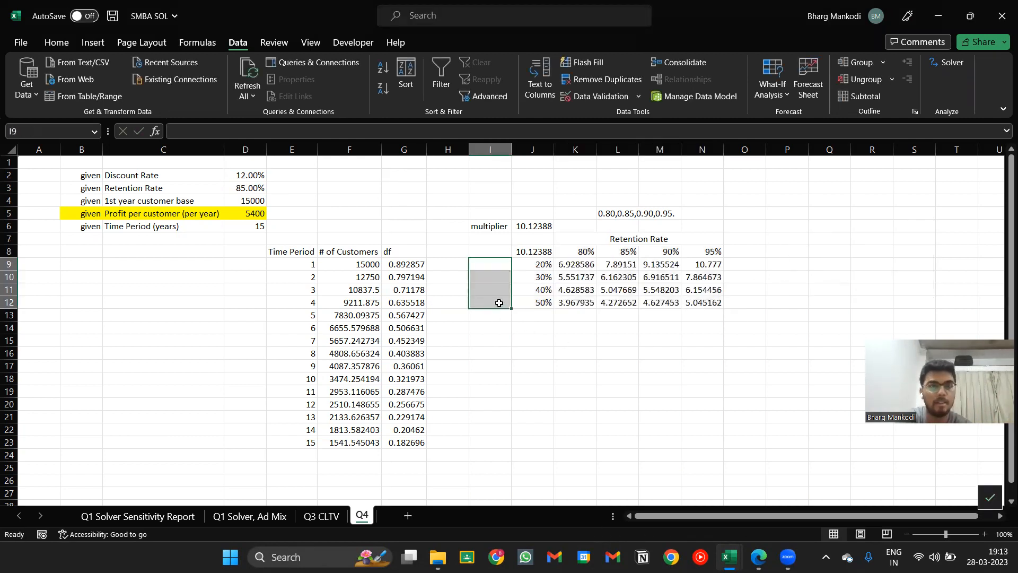
key("alt+h")
type("mcDisc")
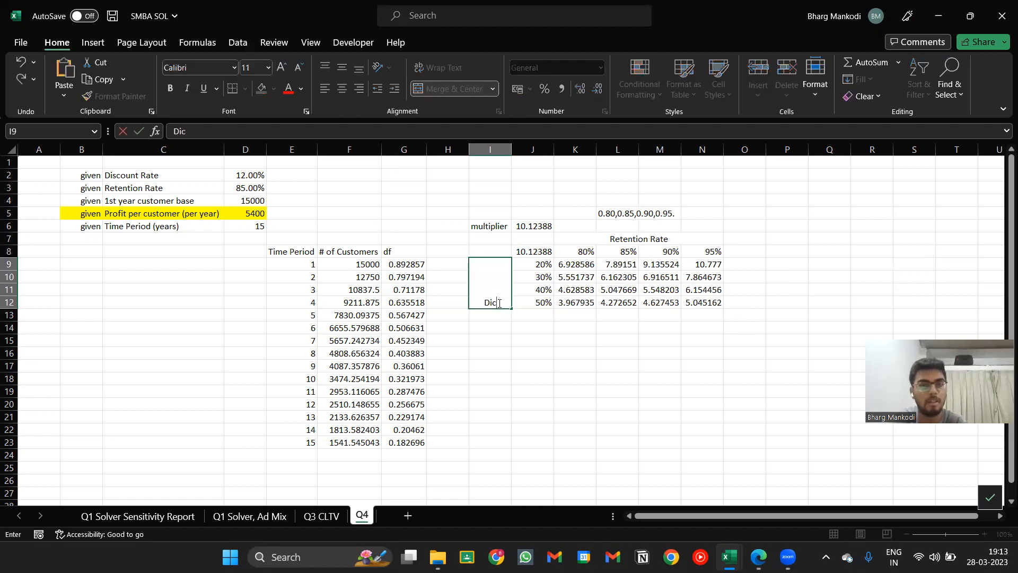
type("ount Rate")
key("Return")
Step: Widen column I to fit the "Discount Rate" label and vertically center the label in its merged cell
left_click(508, 298)
left_click(513, 159)
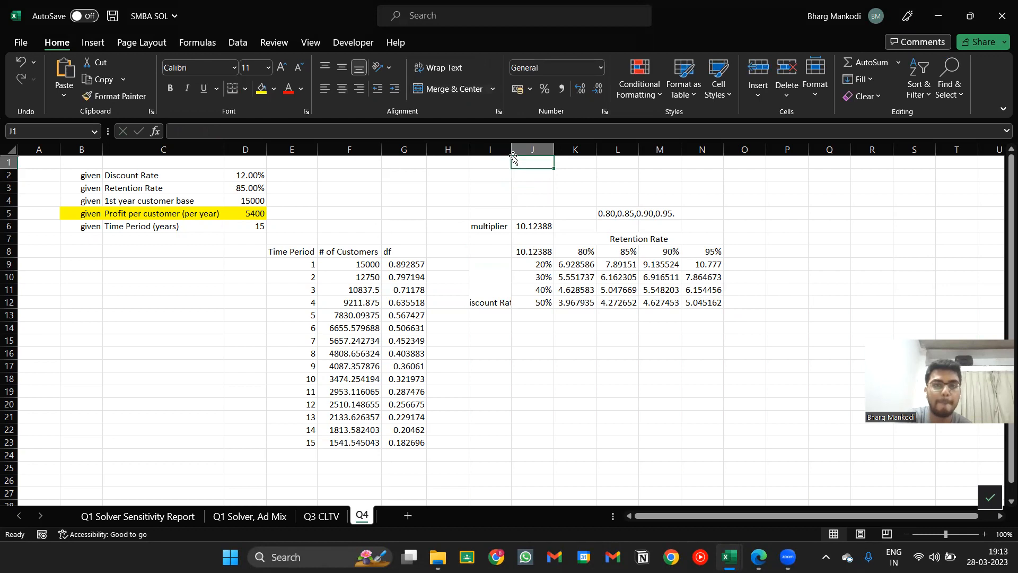
left_click_drag(512, 152, 528, 153)
left_click(480, 287)
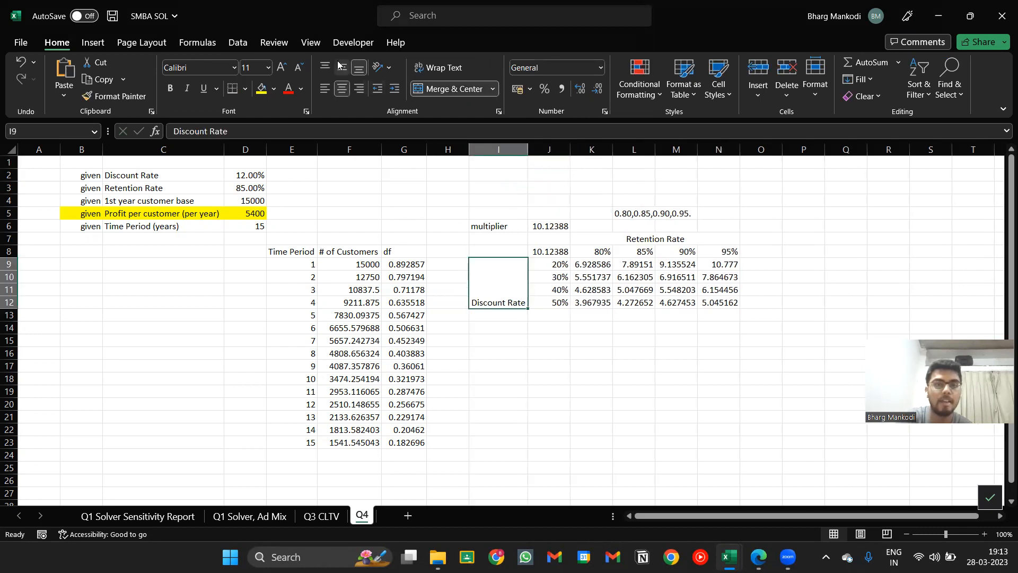
Step: Apply a green-yellow-red color scale to the multipliers in K9:N12
left_click_drag(581, 264, 719, 307)
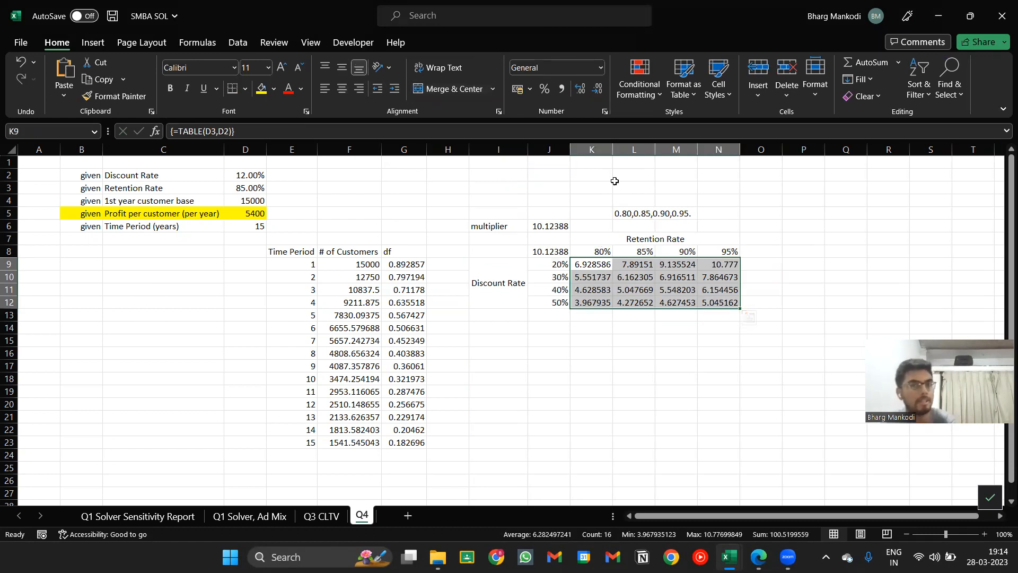
left_click(639, 101)
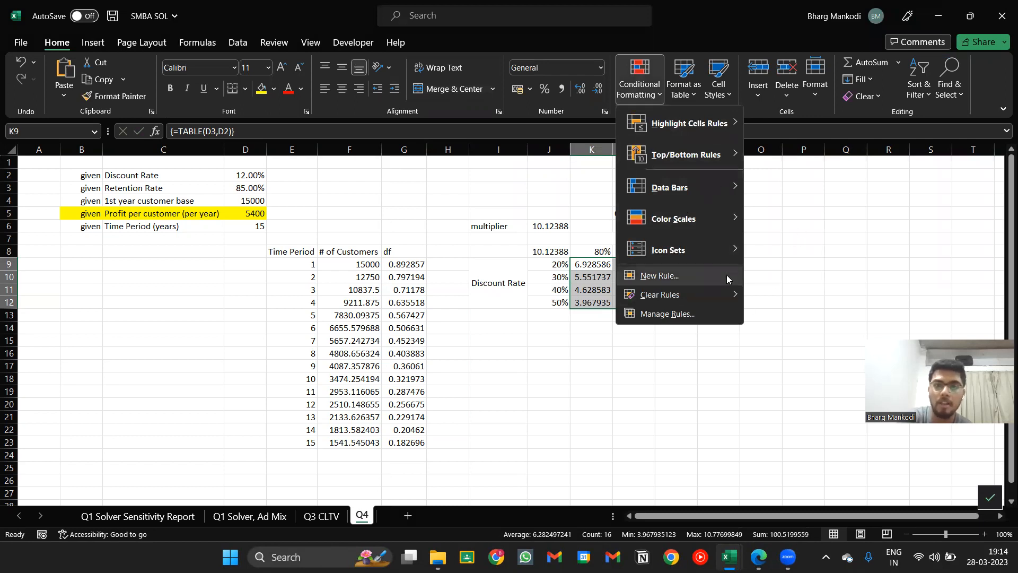
left_click(758, 222)
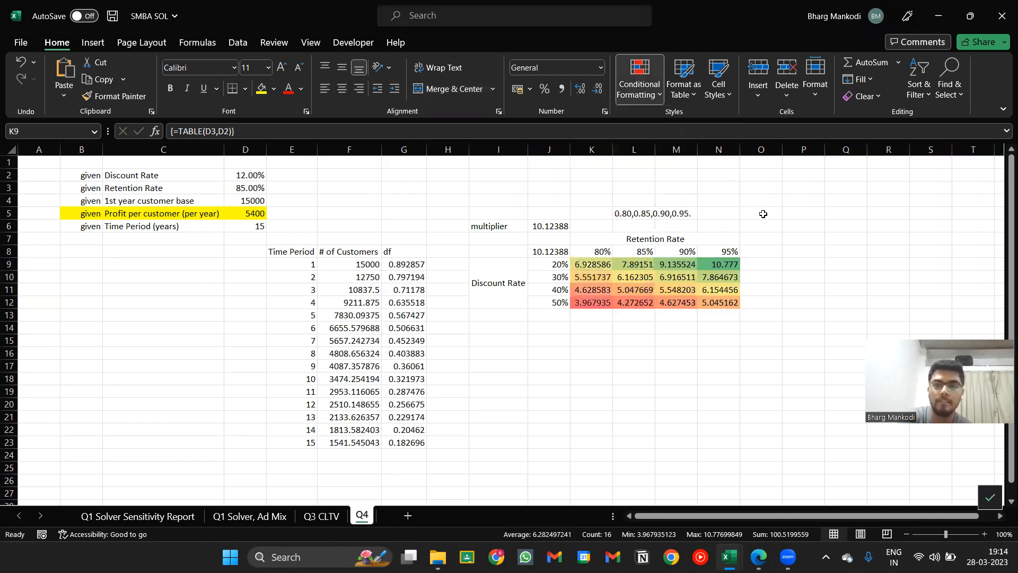
left_click(803, 264)
left_click(571, 340)
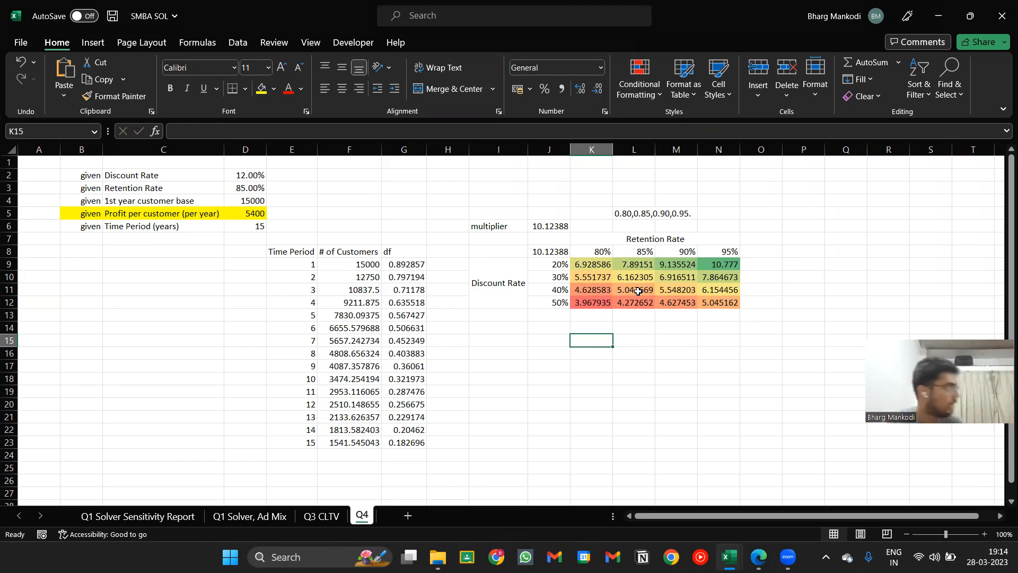
Step: Examine the multipliers in K9:N12 against the retention rates in row 8
key("Up")
key("Up")
key("Up")
key("Up")
key("Up")
key("Up")
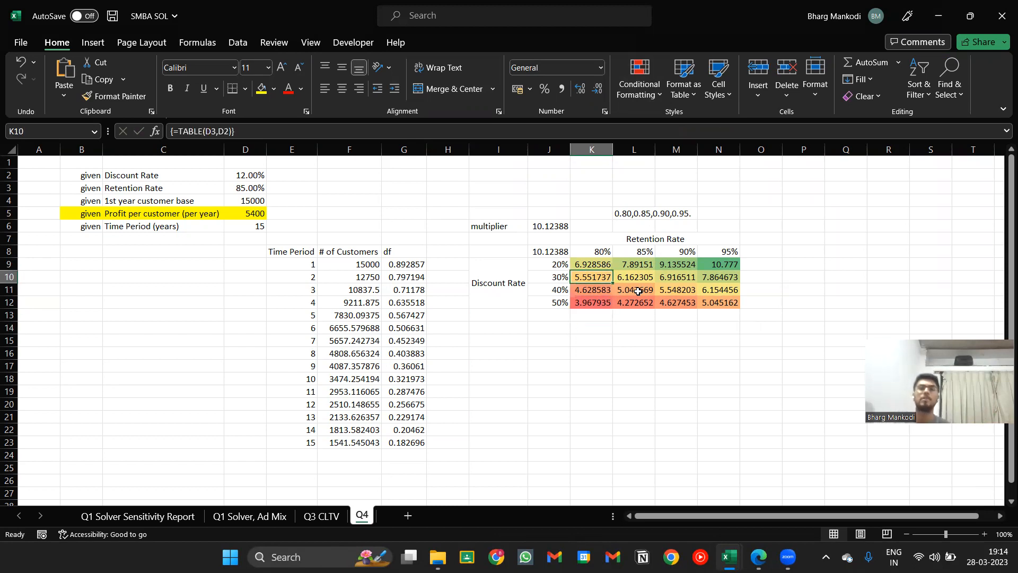
key("Right")
key("Right")
key("Right")
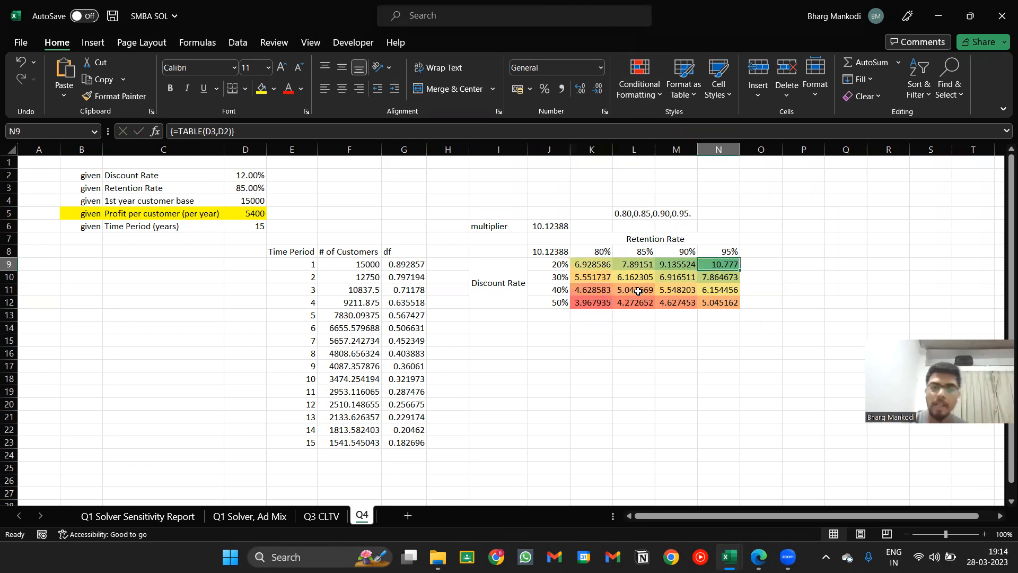
key("Up")
key("Left")
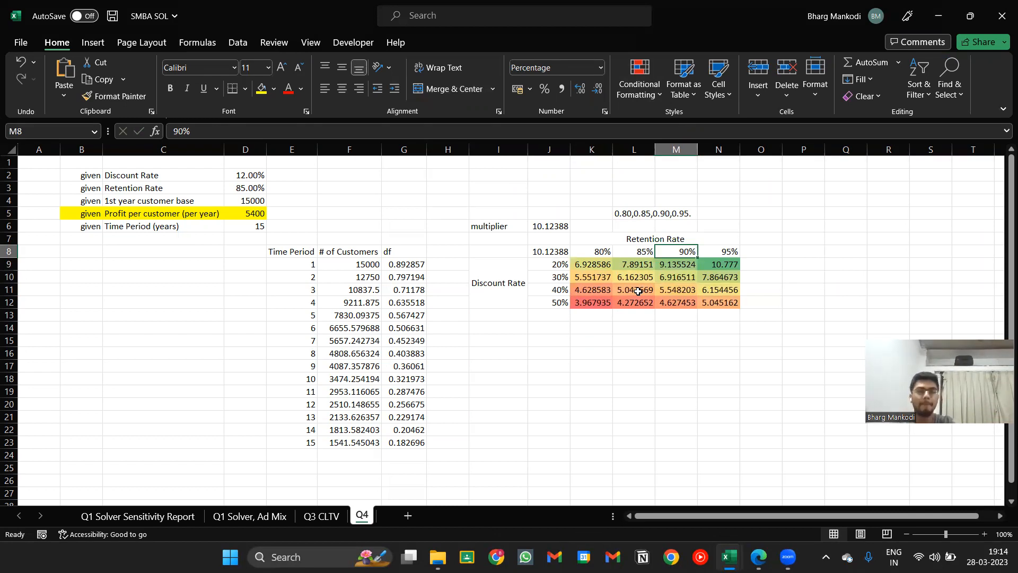
Step: Highlight the 85% retention rate in L8 and the given retention rate in D3 with yellow fill
key("Left")
key("Right")
key("Left")
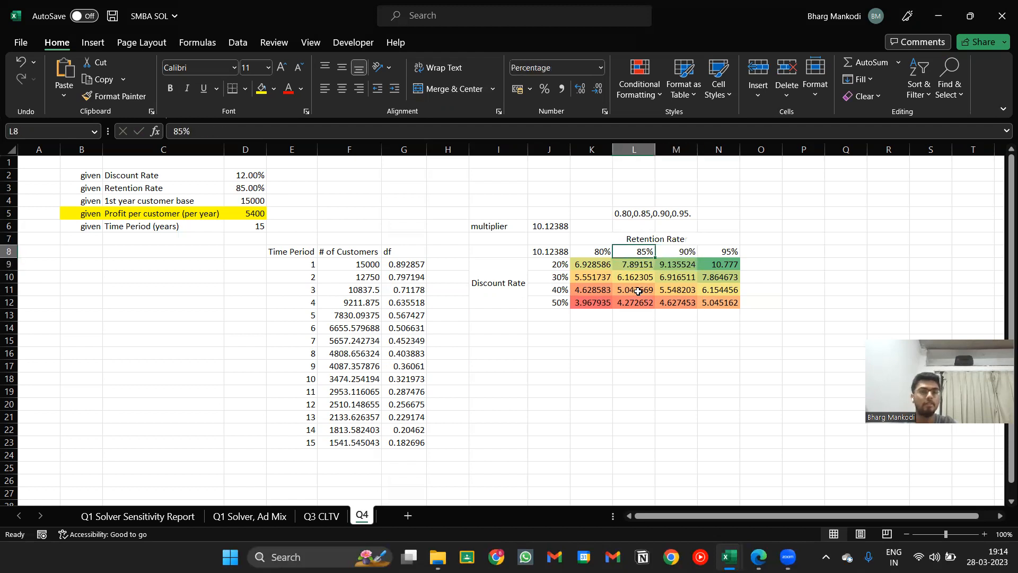
left_click(261, 90)
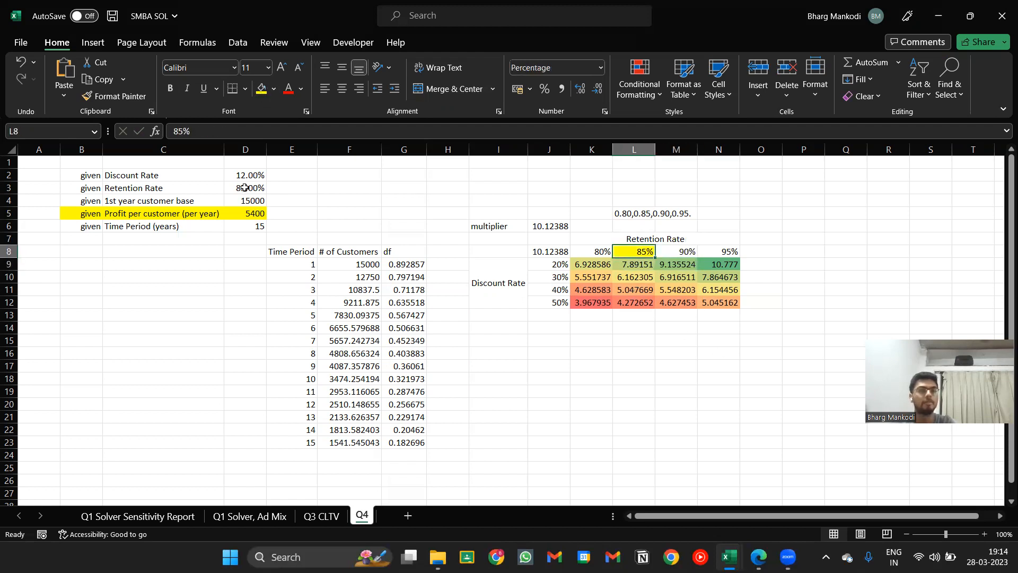
left_click(245, 189)
left_click(261, 90)
left_click(680, 252)
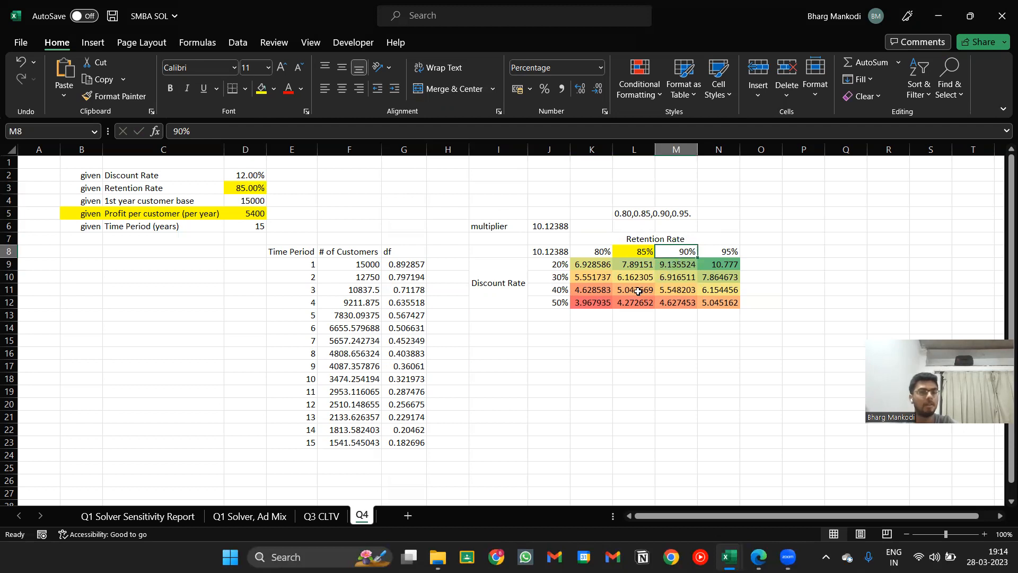
Step: Set the given discount rate in D2 to 20% and save the workbook
left_click_drag(268, 175, 266, 175)
left_click(255, 175)
type("20")
key("Return")
key("Right")
key("Right")
key("Right")
key("Right")
key("ctrl+s")
key("Left")
key("Left")
key("Left")
key("Left")
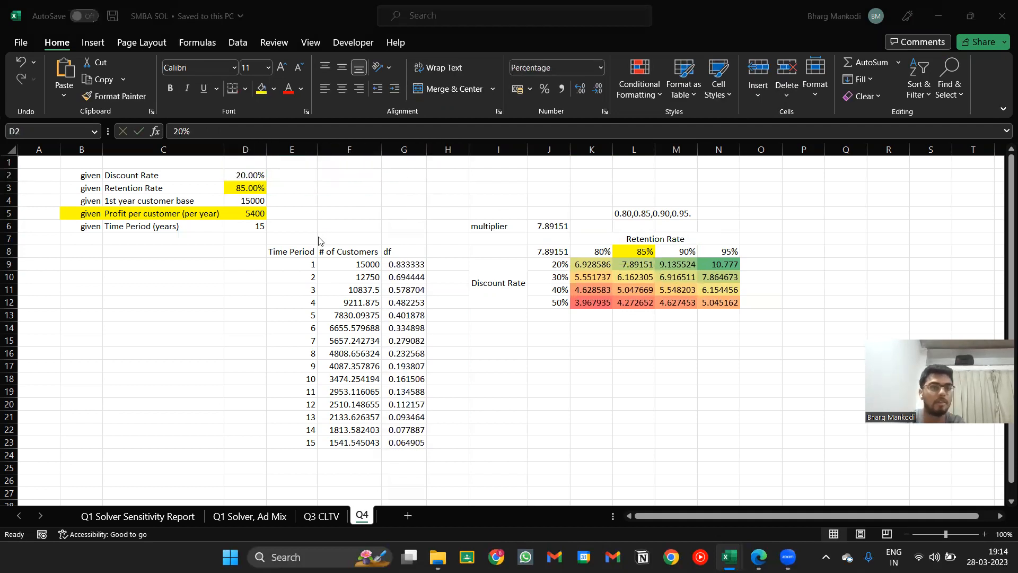
Step: Check the given discount rate for Q4 in the exam PDF, then restore D2 to 12% in the workbook
key("alt+Tab")
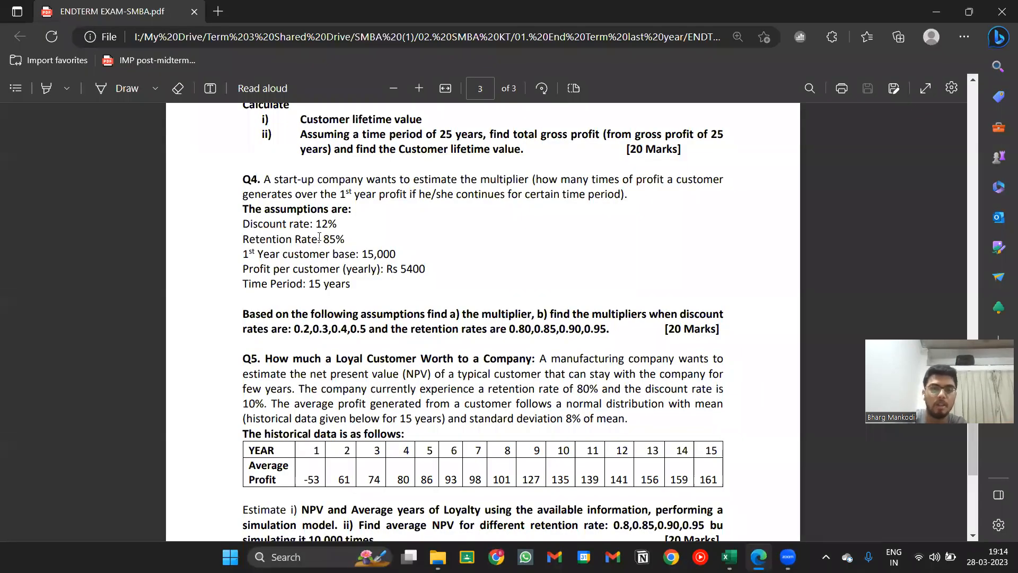
key("alt+Tab")
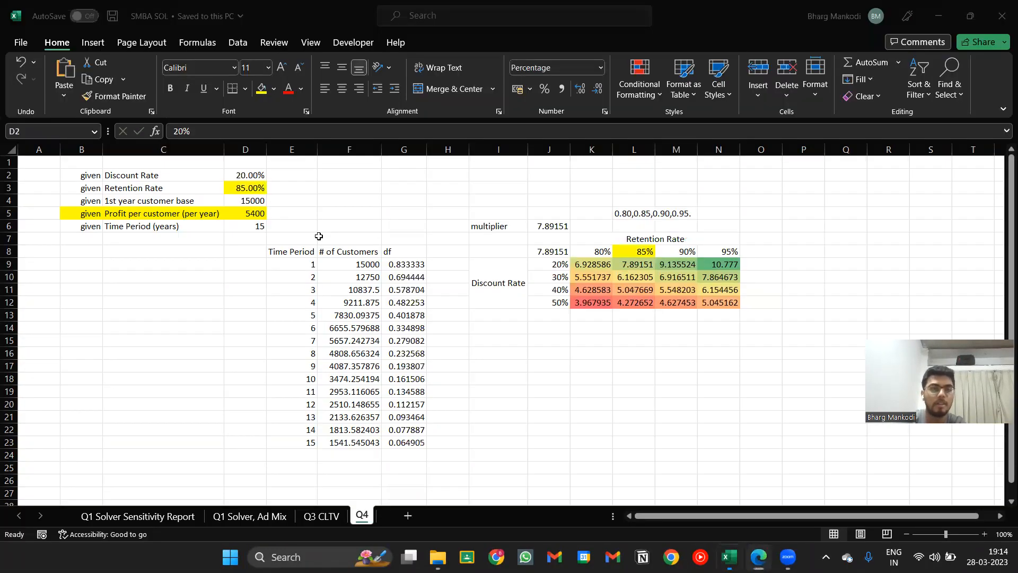
key("Up")
type("12%")
key("Tab")
key("Right")
key("Right")
key("Right")
key("Right")
key("Down")
key("Right")
key("Right")
key("Down")
key("Down")
key("Down")
key("Down")
key("Down")
key("Left")
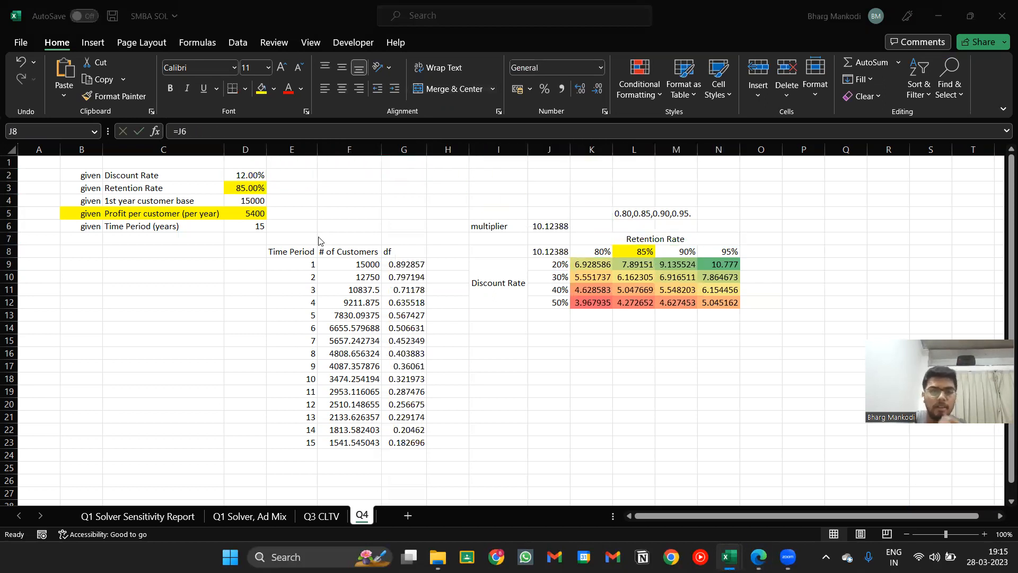
Step: Review the rates requested in part b of Q4 in the exam PDF, then return to the solution workbook
key("alt+Tab")
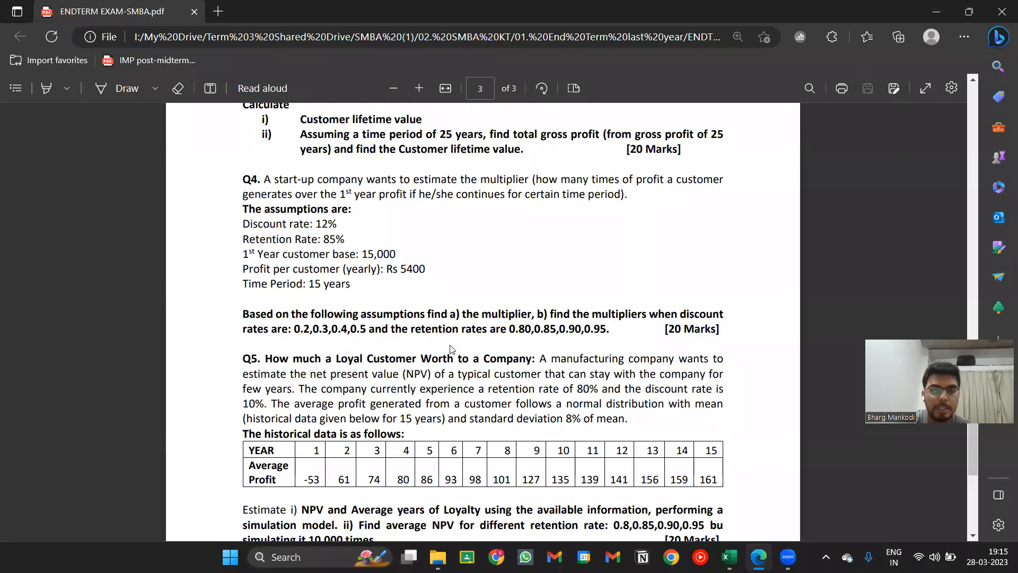
key("alt+Tab")
key("alt+Tab")
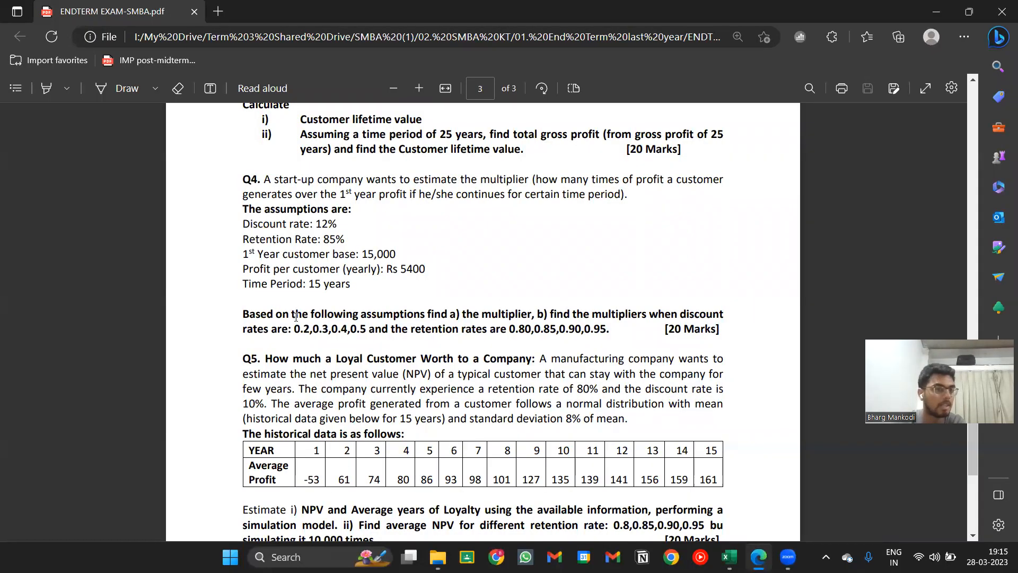
key("alt+Tab")
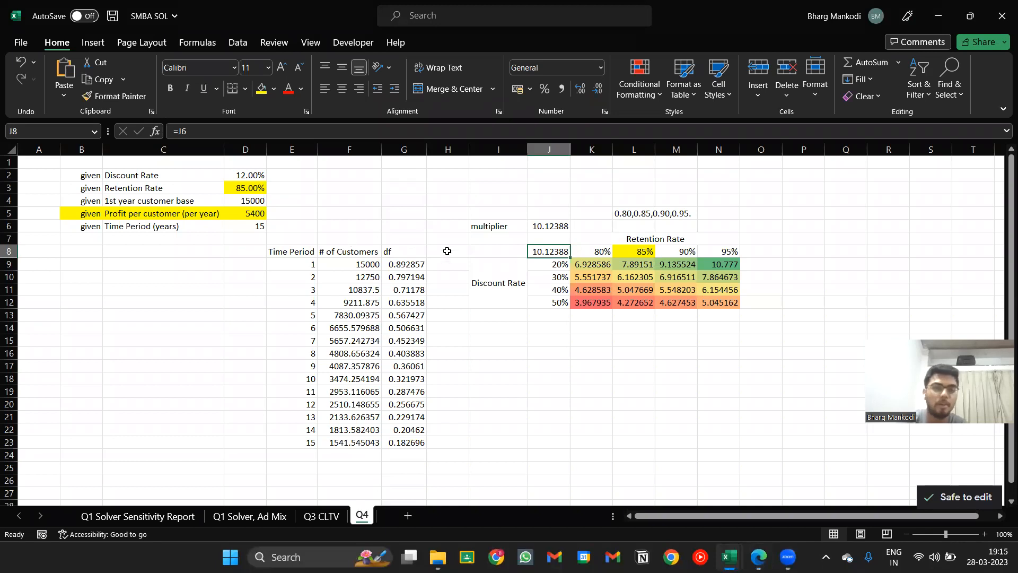
Step: Compare the given discount rate in D2 with the 85% and 90% retention rates and the multipliers in K9 and L9
left_click(228, 170)
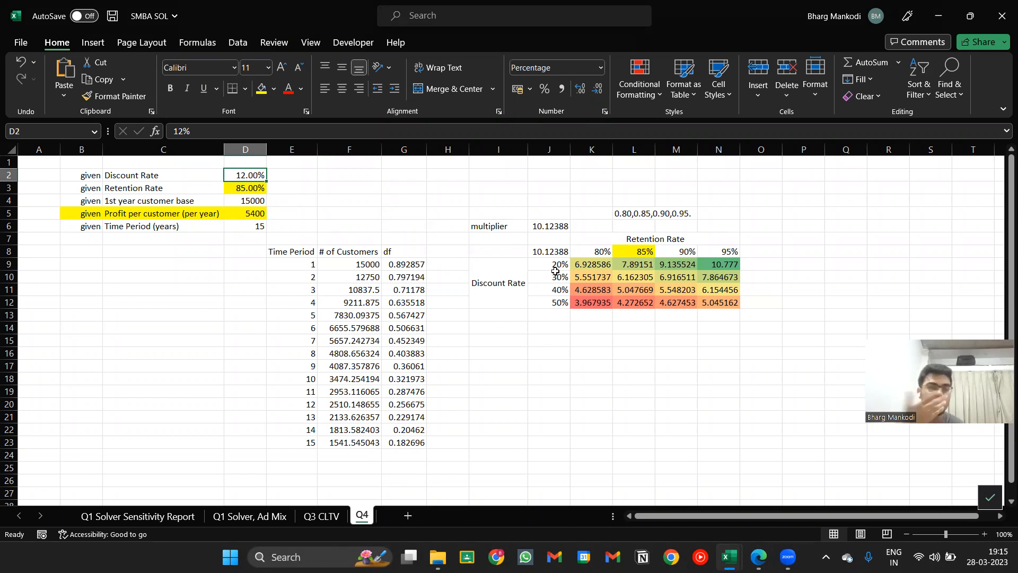
left_click(633, 264)
key("Up")
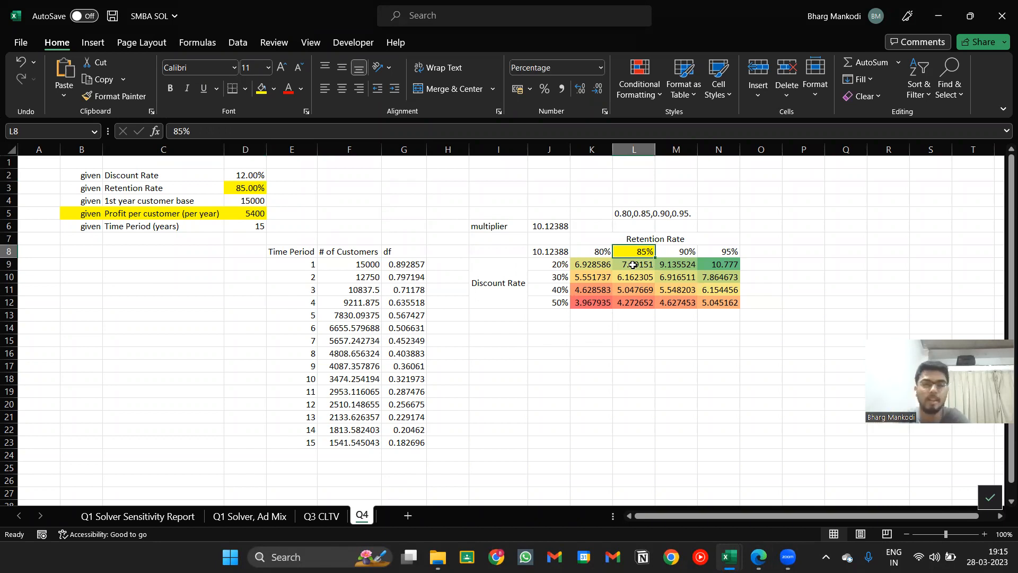
key("shift+Right")
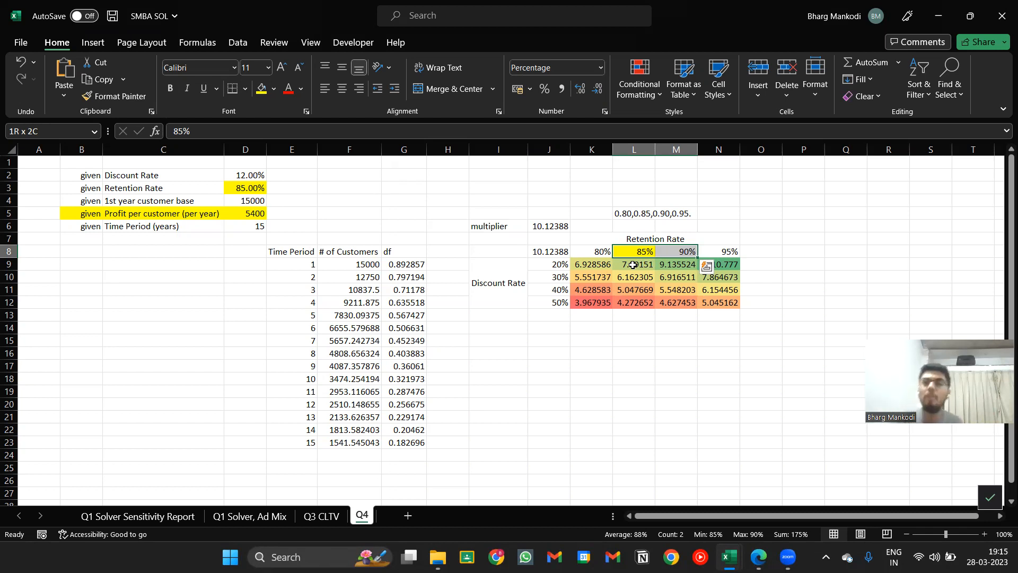
left_click(602, 263)
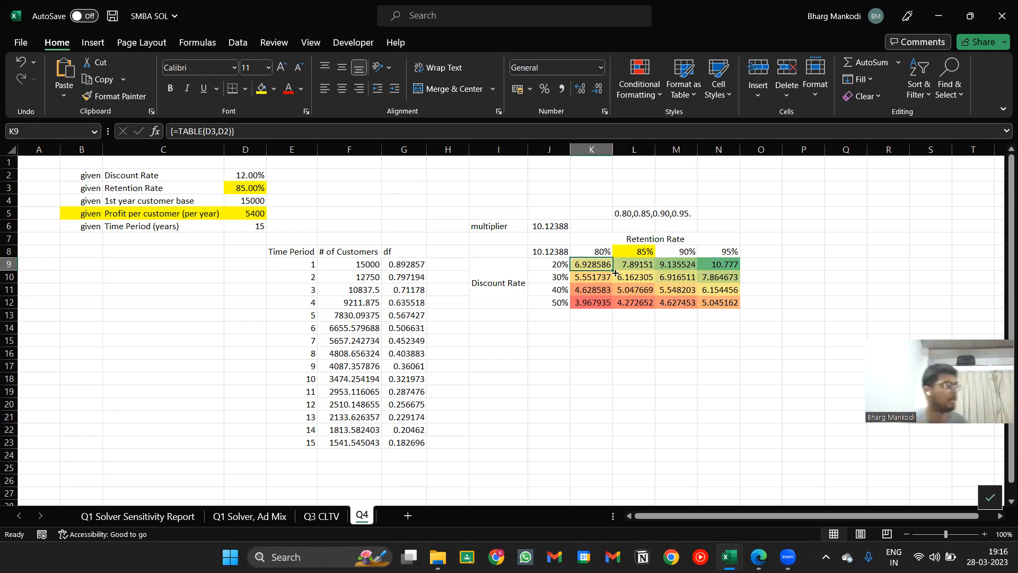
key("Right")
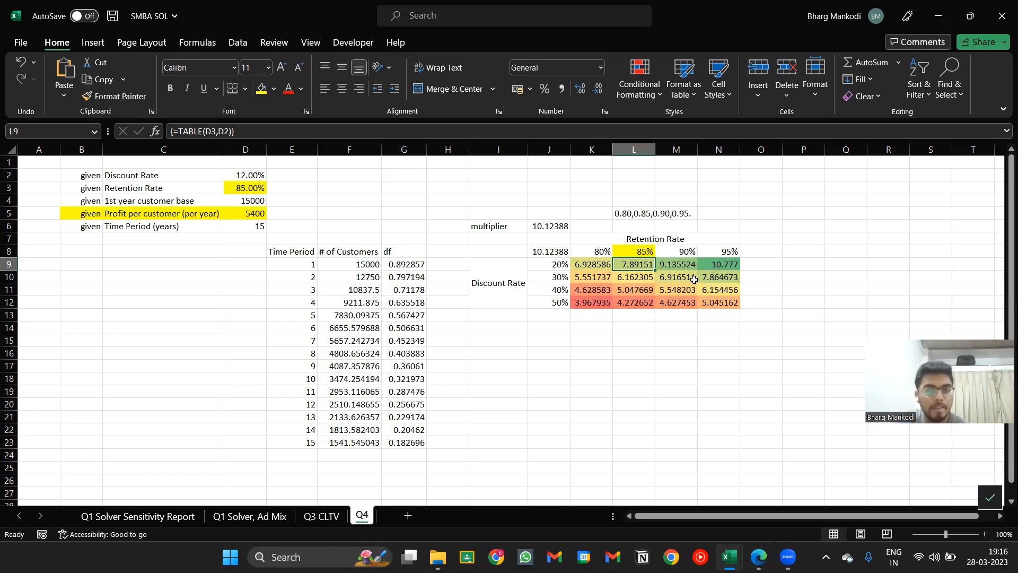
Step: Calculate the difference between the multipliers in M9 and L9 in cell L14, then clear that cell
left_click(648, 324)
type("=")
key("Up")
key("Up")
key("Up")
key("Up")
key("Up")
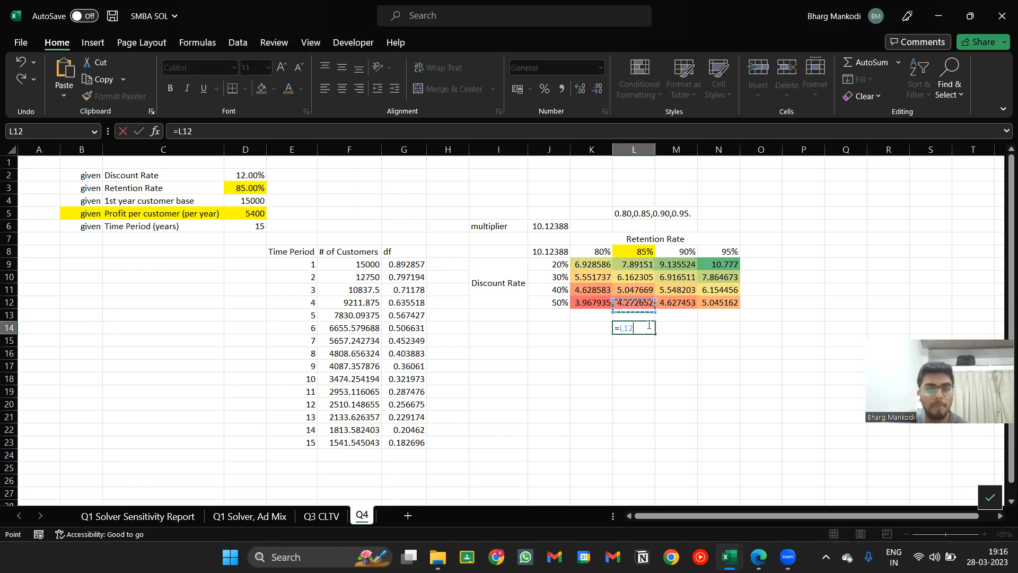
key("Right")
type("-")
key("Up")
key("Up")
key("Up")
key("Up")
key("Up")
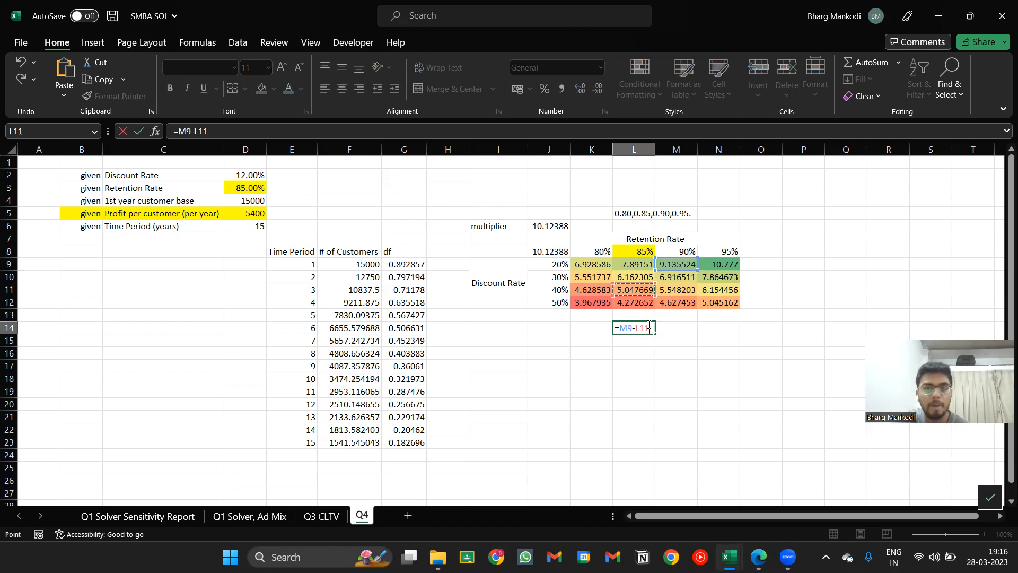
key("ctrl+Return")
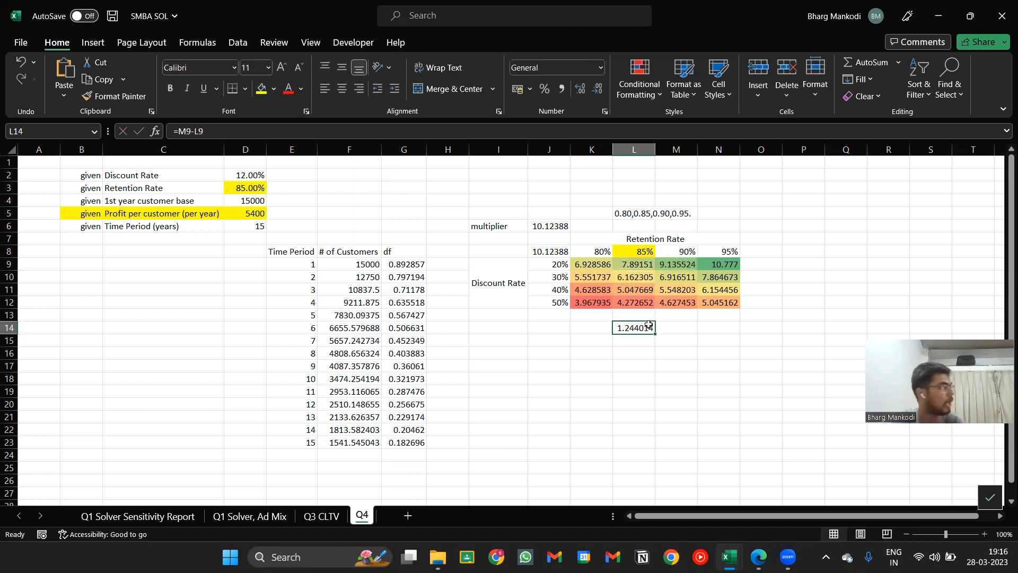
key("Delete")
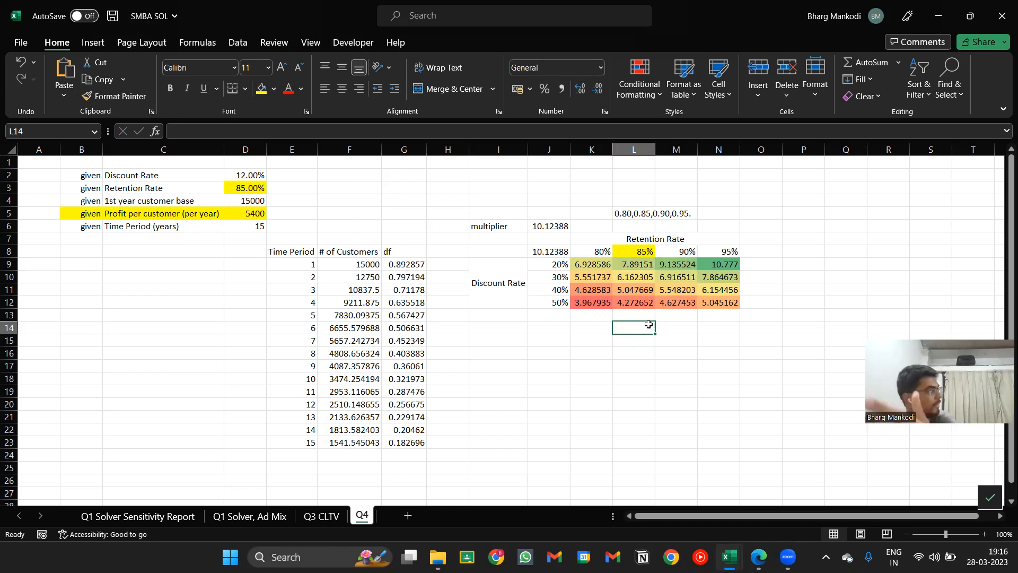
Step: Compare the retention rates in row 8 with the row 9 multipliers for the 20% discount rate
key("Up")
key("Up")
key("Up")
key("Up")
key("Up")
key("Up")
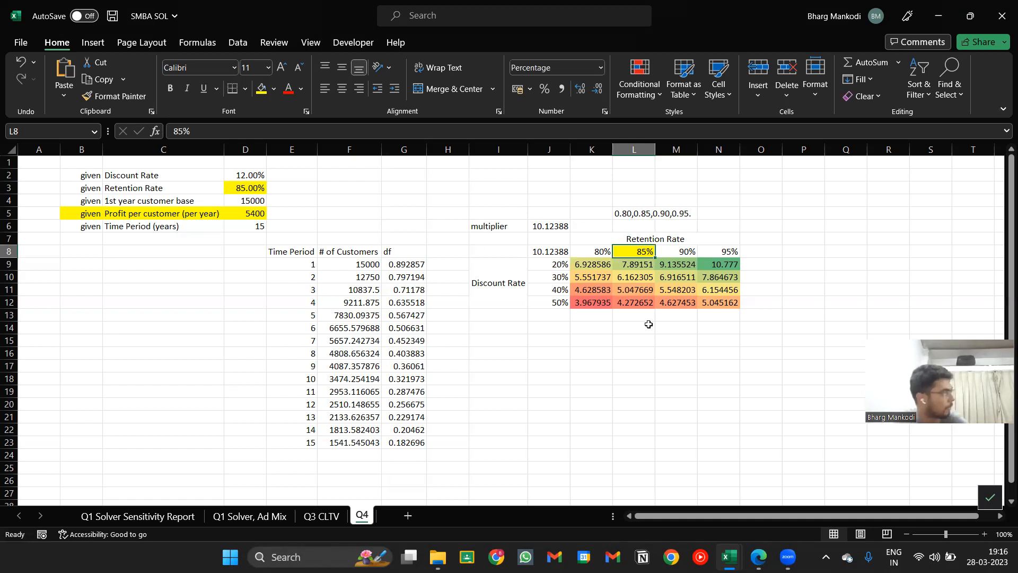
key("Right")
key("Right")
key("Down")
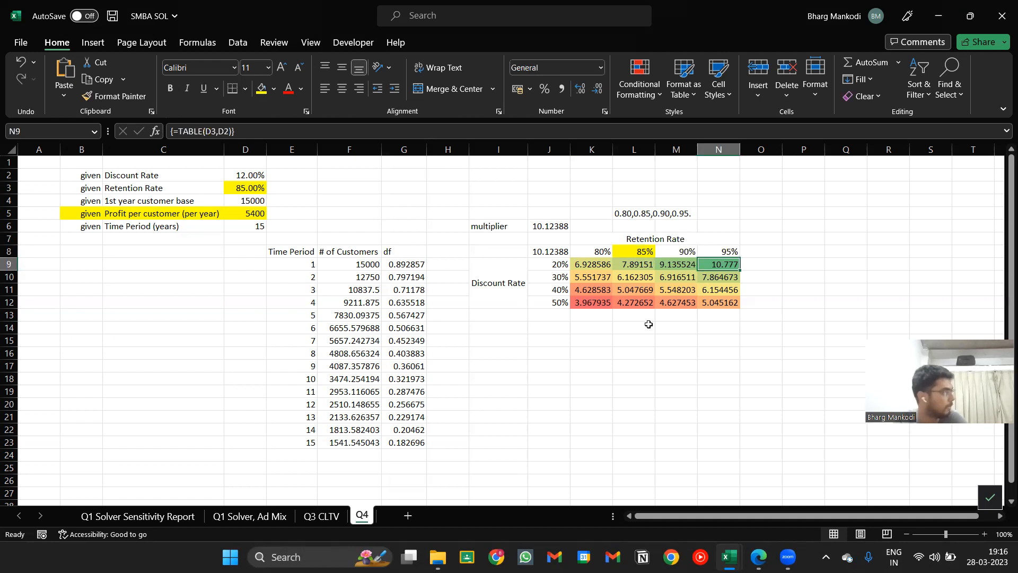
key("Up")
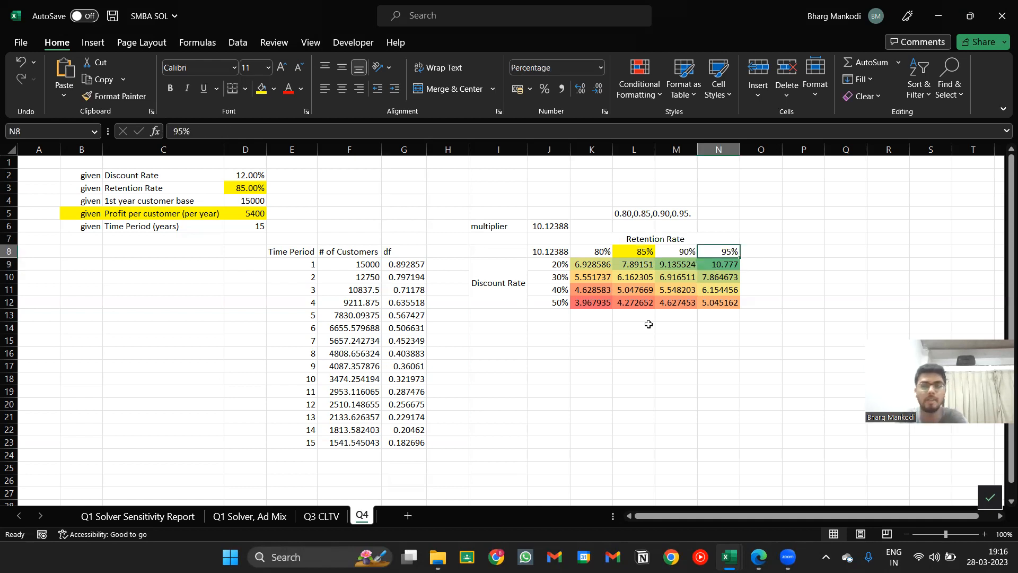
key("shift+Left")
key("shift+Left")
key("shift+Left")
key("shift+Left")
key("shift+Right")
key("shift+Right")
key("shift+Left")
key("Down")
key("Left")
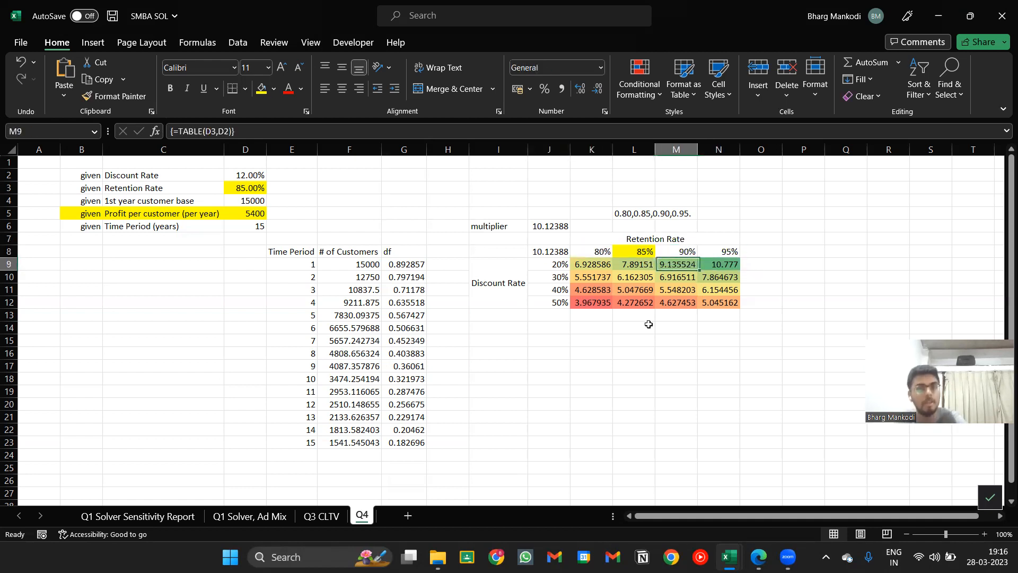
key("Left")
key("Left")
key("Left")
key("Right")
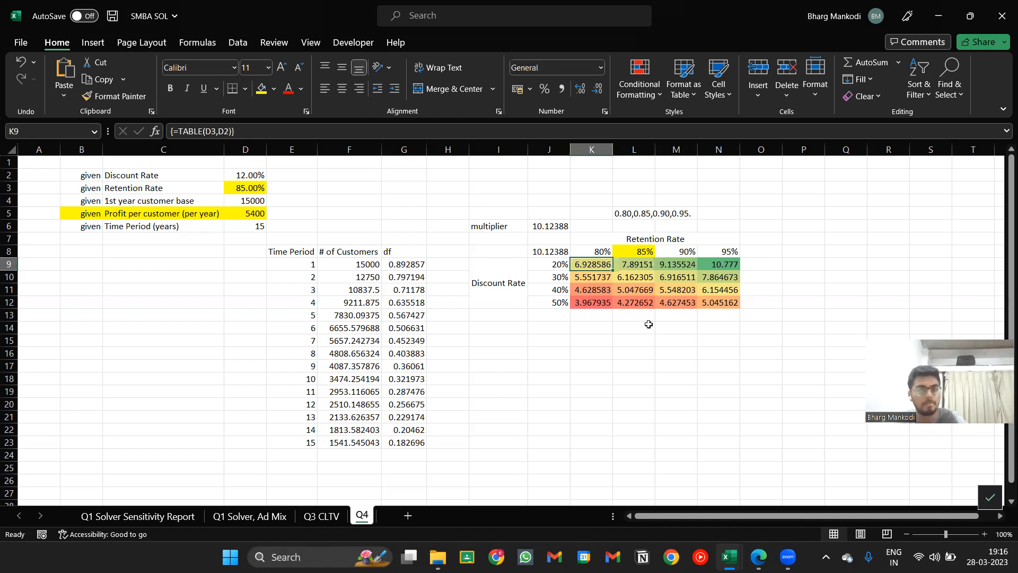
Step: Review the retention rates in K8:N8, the discount rates in J9:J12 and the multiplier grid in K9:N12
key("Up")
key("shift+Right")
key("shift+Right")
key("shift+Right")
key("Left")
key("Down")
key("shift+Down")
key("shift+Down")
key("shift+Down")
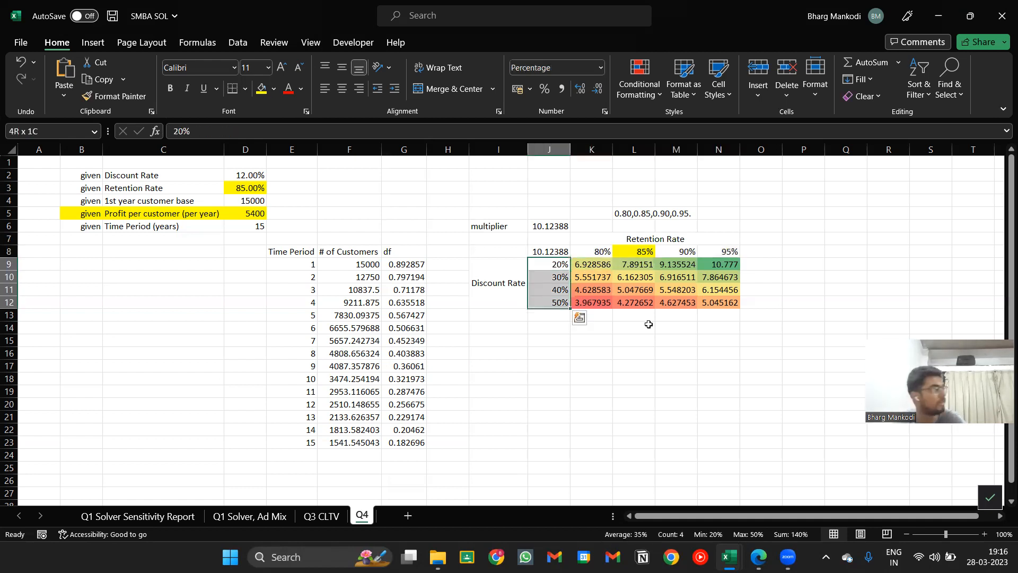
key("Right")
key("shift+Right")
key("shift+Right")
key("shift+Right")
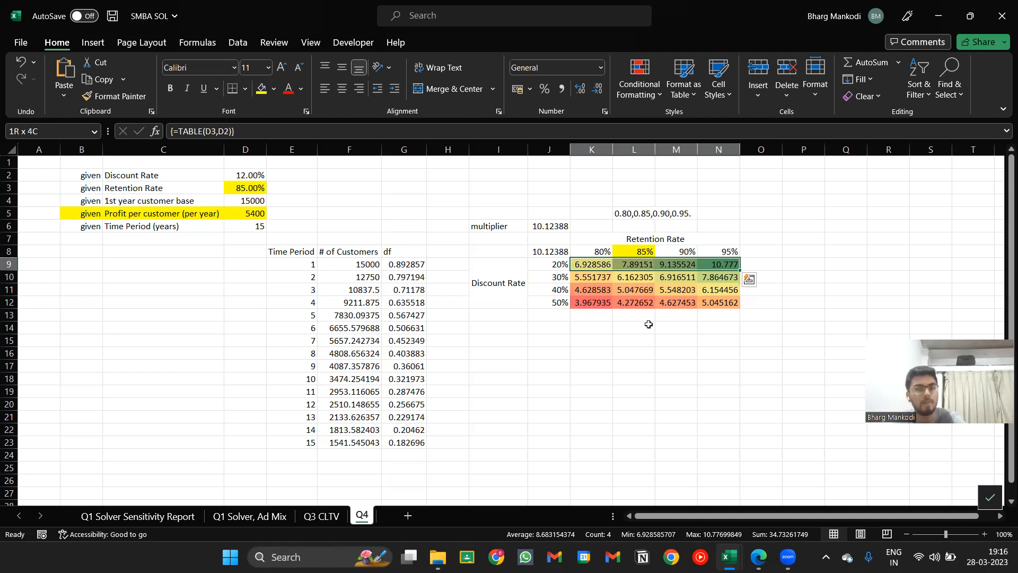
key("shift+Down")
key("shift+Down")
key("shift+Down")
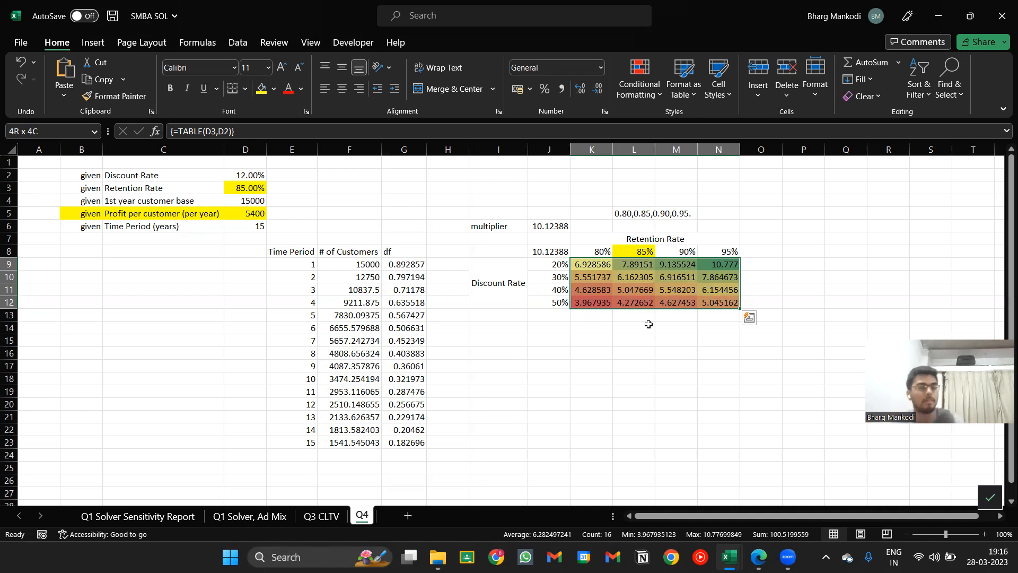
Step: Save the workbook, look over the multiplier block in I4:N14 and return to cell A1
key("Up")
key("Left")
key("Up")
key("Up")
key("Left")
key("ctrl+s")
key("Up")
key("Up")
key("Up")
key("Up")
key("Up")
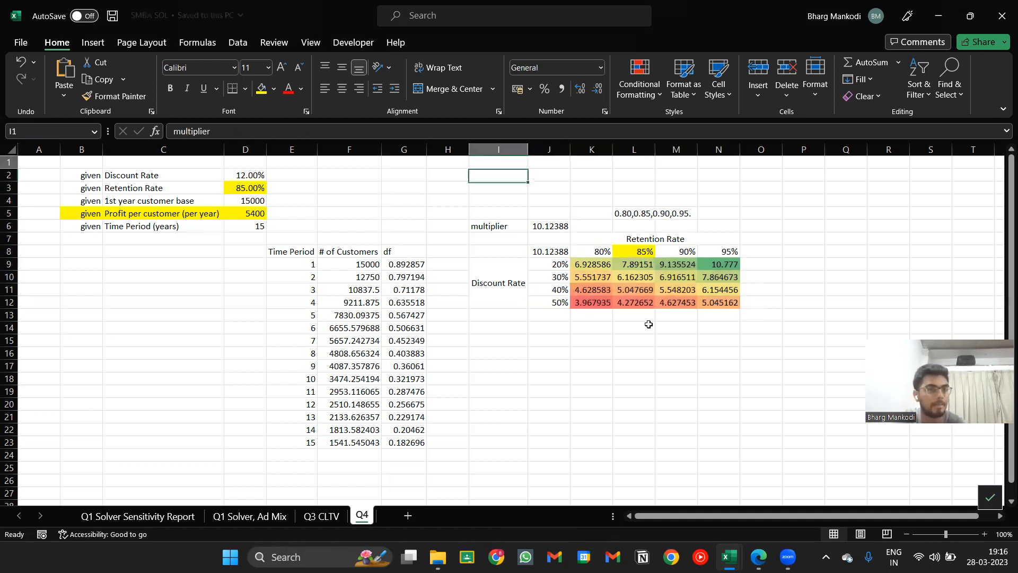
key("ctrl+Home")
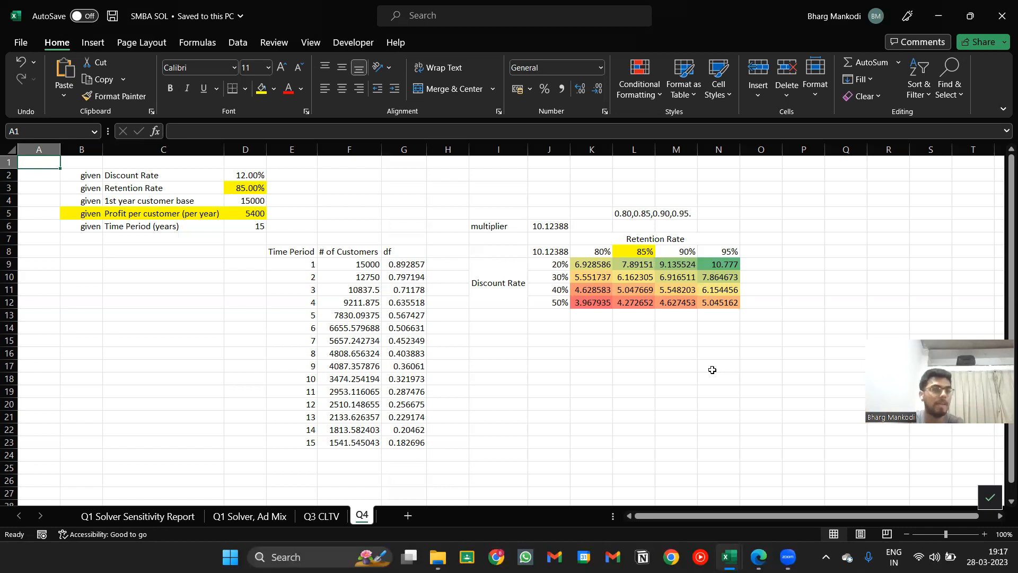
left_click_drag(522, 199, 756, 349)
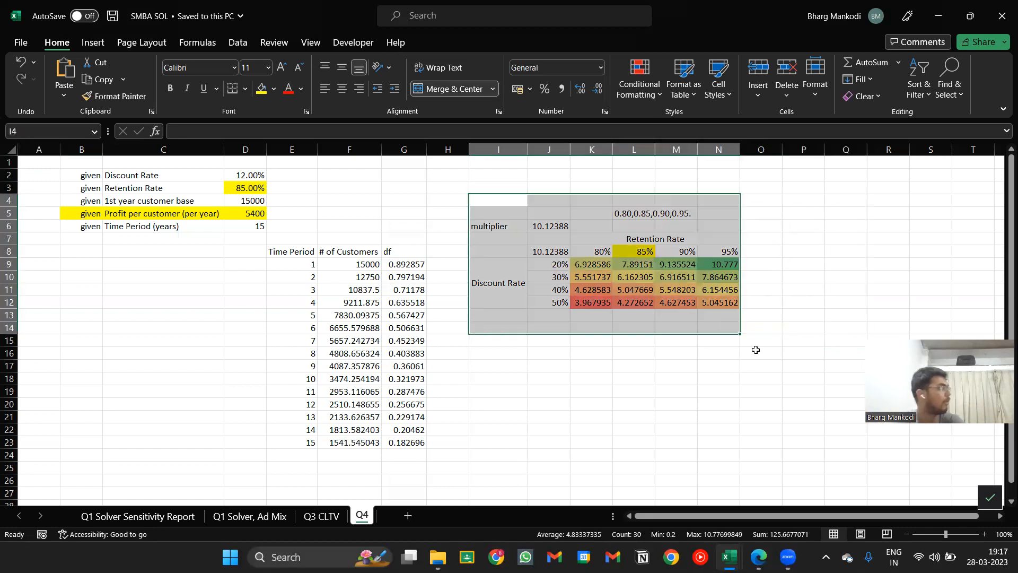
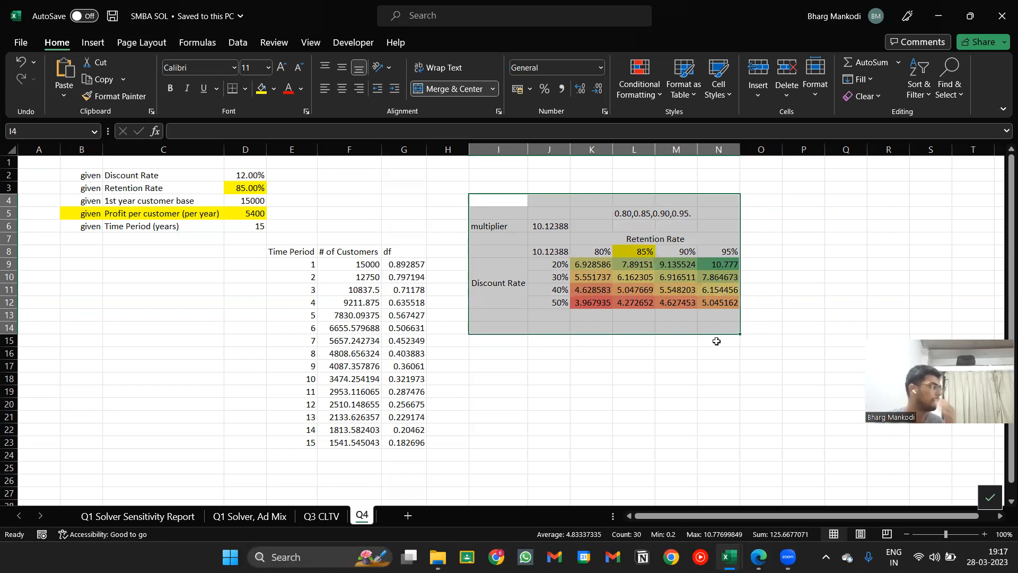
key("ctrl+Home")
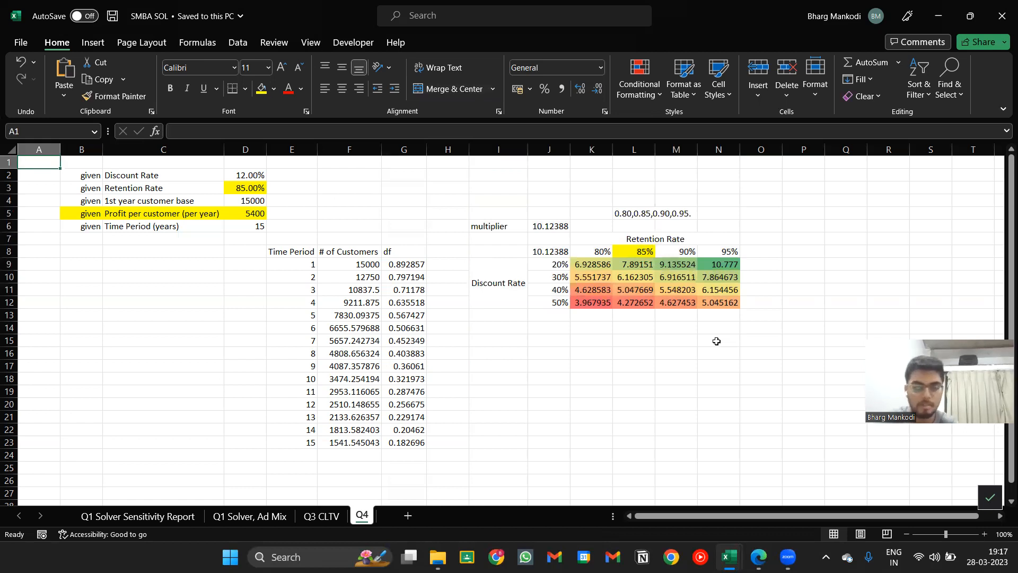
Step: Insert a new worksheet, place it after Q4 and rename it Q5
key("shift+F11")
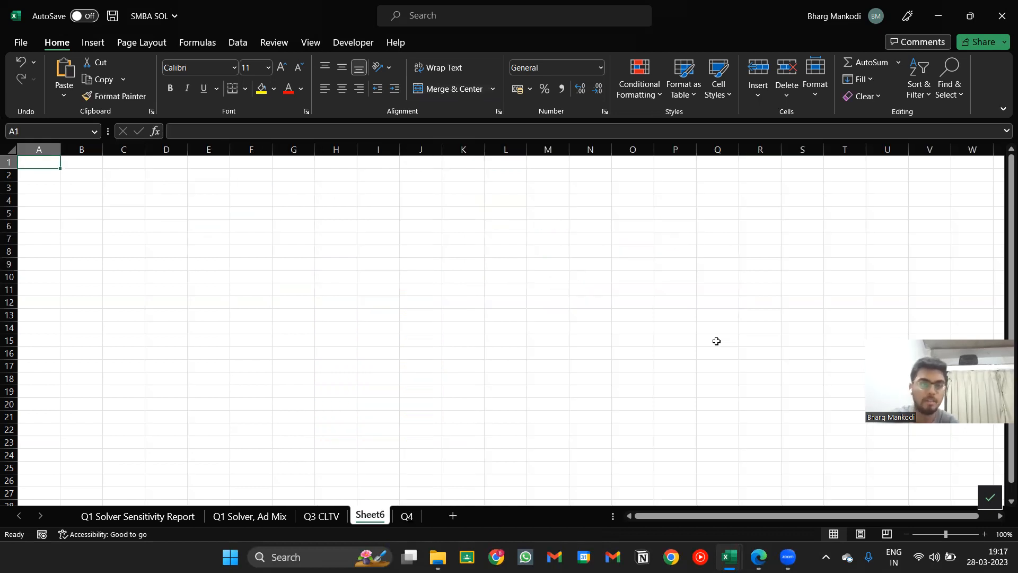
left_click_drag(372, 517, 412, 513)
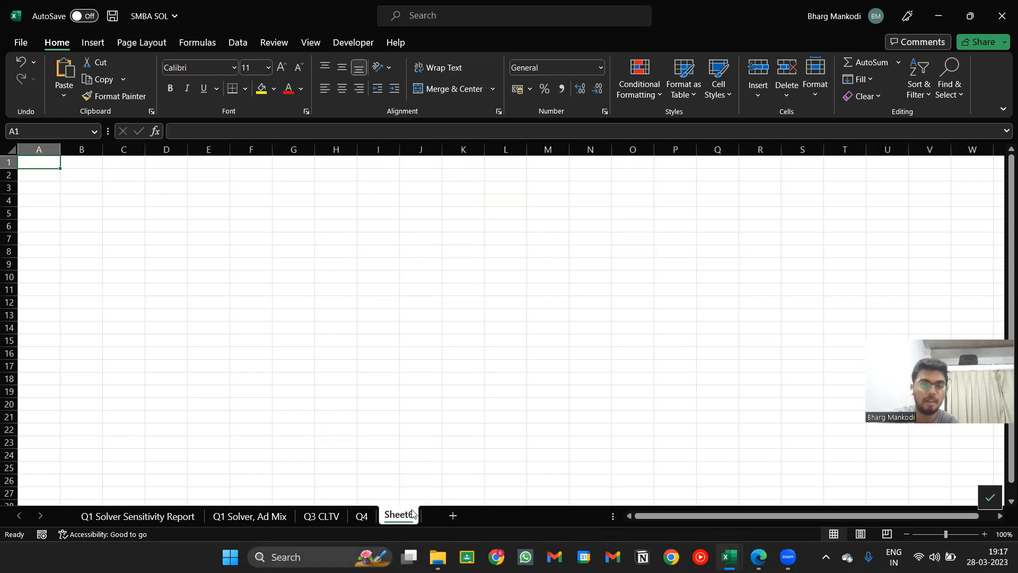
double_click(413, 513)
type("Q5")
key("Return")
Step: Review the time period table, the multiplier in J6 and the discount factor in G9 on sheet Q4, then return to Q5
key("ctrl+Page_Up")
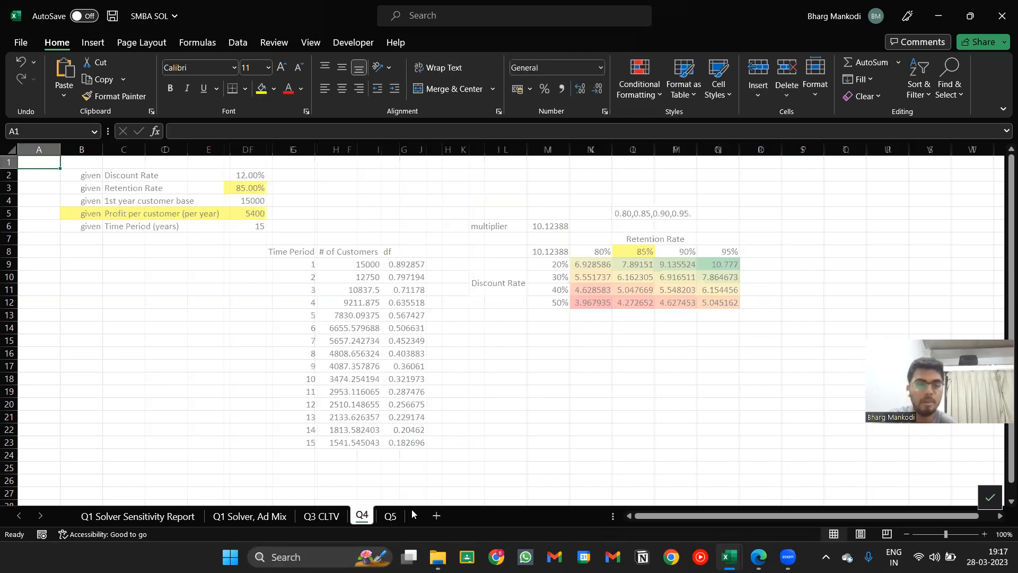
left_click_drag(301, 251, 399, 401)
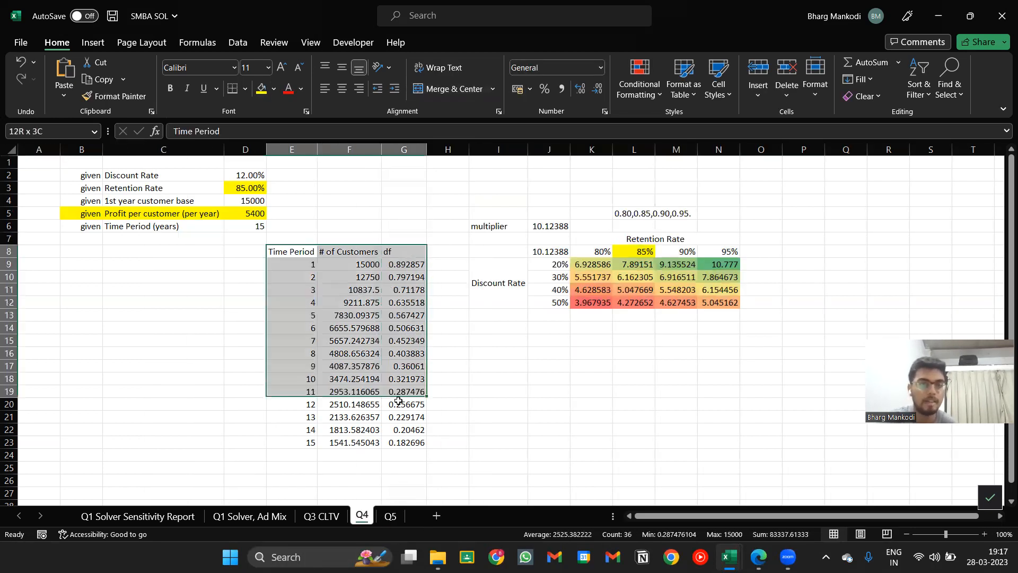
left_click(551, 228)
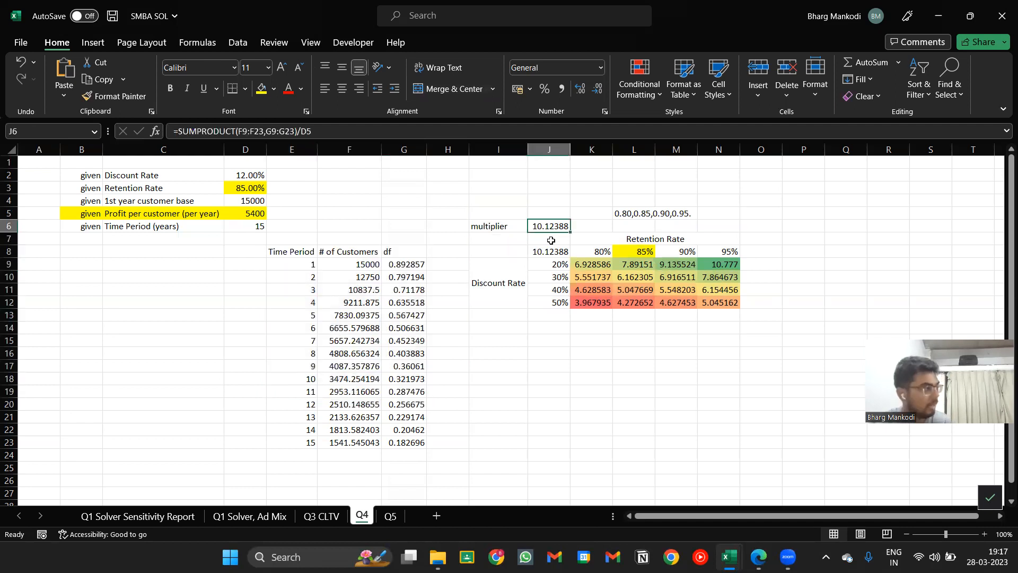
left_click(394, 265)
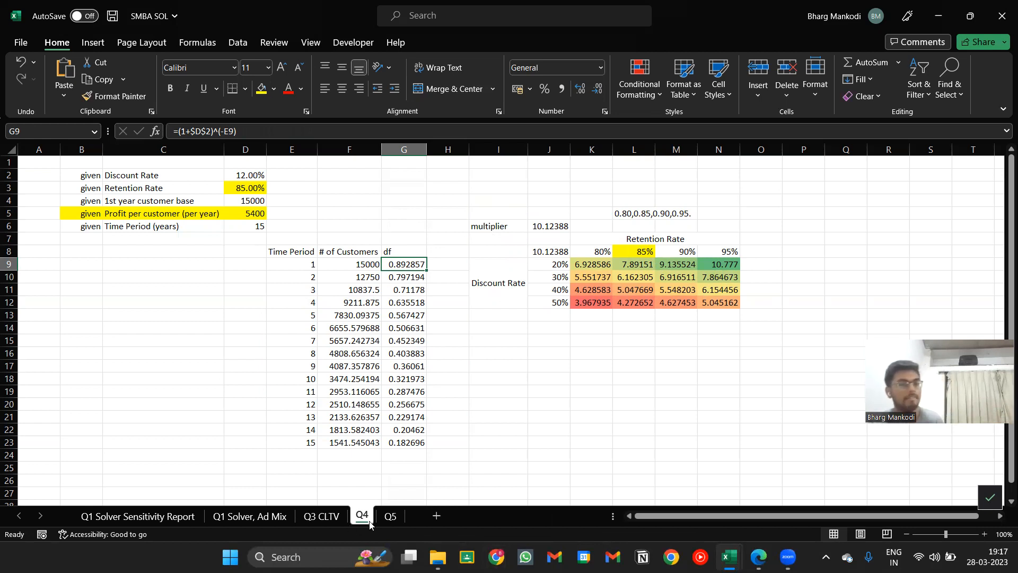
left_click(391, 516)
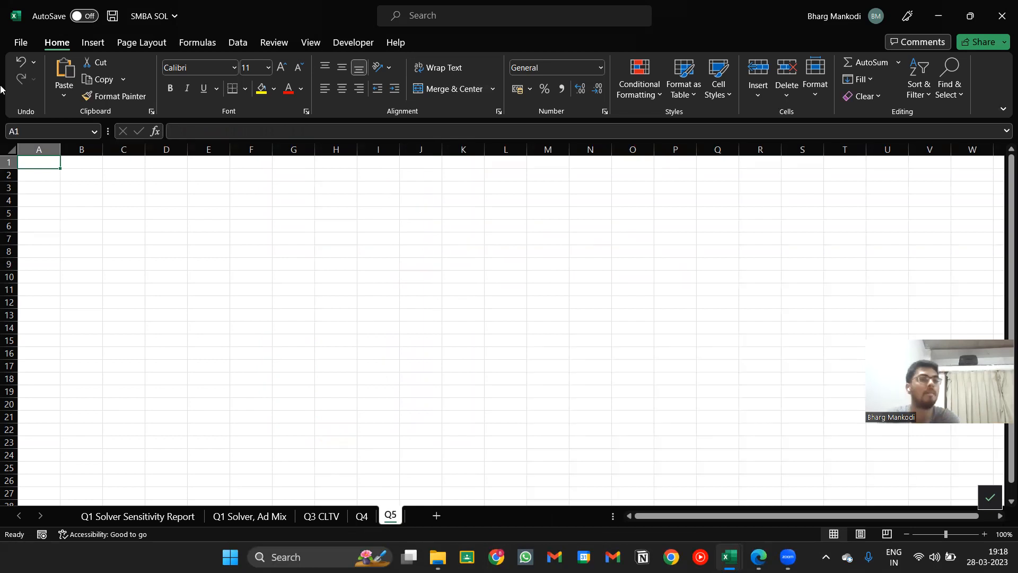
left_click(79, 172)
key("ctrl+Page_Up")
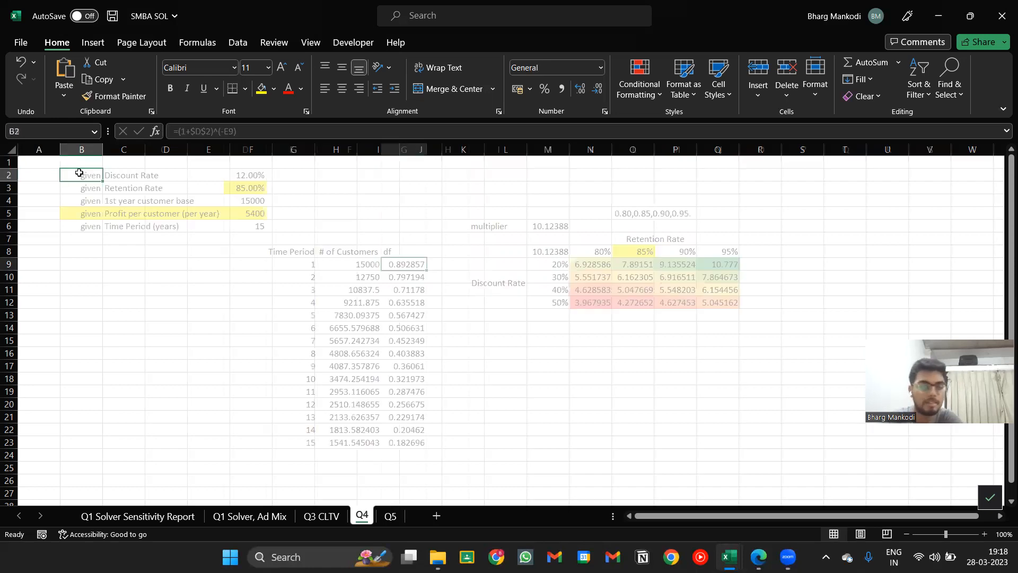
left_click(565, 226)
left_click(390, 515)
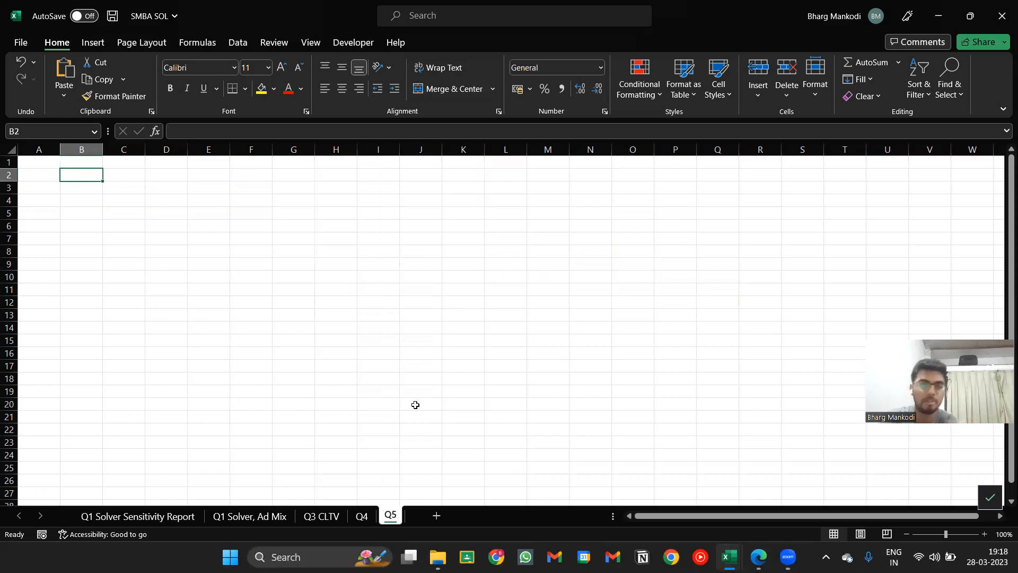
Step: Read the Q5 problem statement and its historical profit data in the exam PDF, then return to the solution workbook
key("alt+Tab")
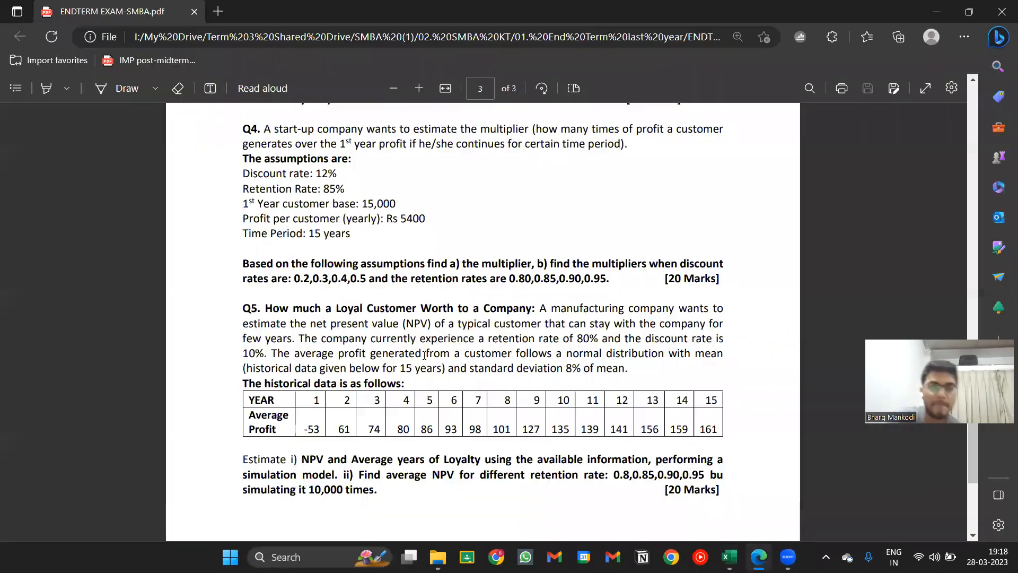
scroll(445, 377, "down", 4)
scroll(444, 378, "up", 3)
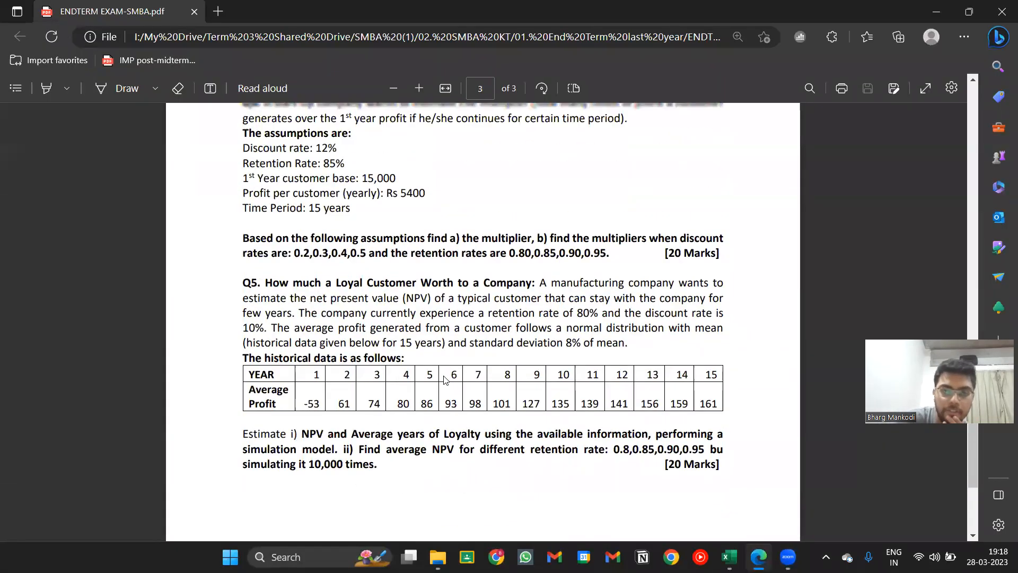
scroll(445, 378, "down", 3)
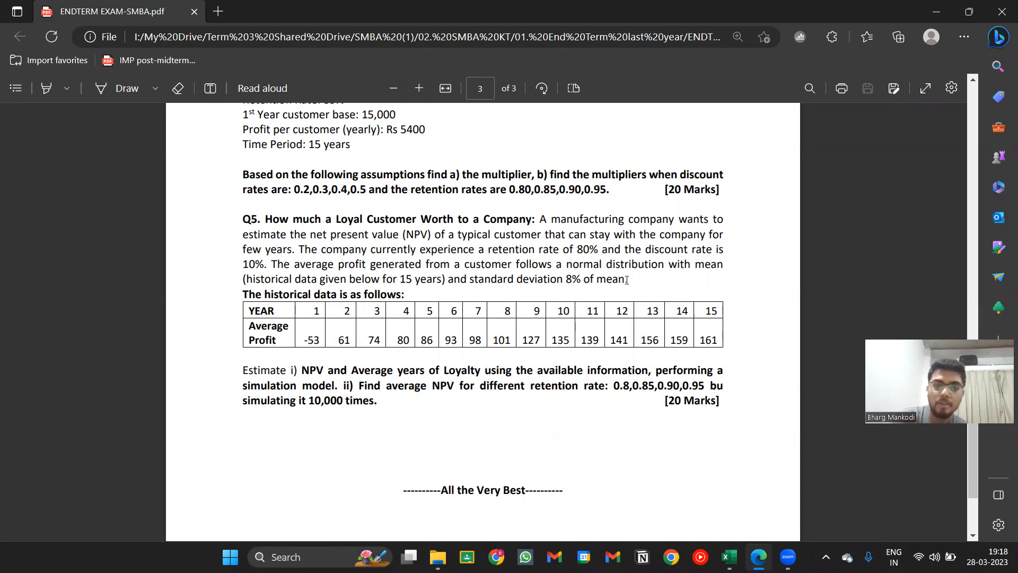
left_click_drag(621, 270, 546, 220)
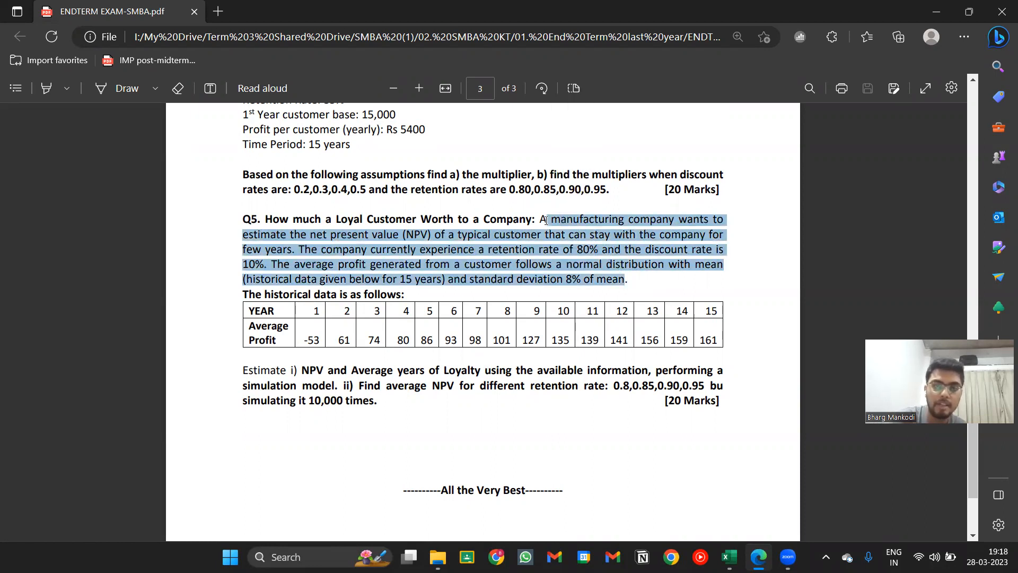
left_click(546, 220)
left_click_drag(629, 280, 537, 219)
key("alt+Tab")
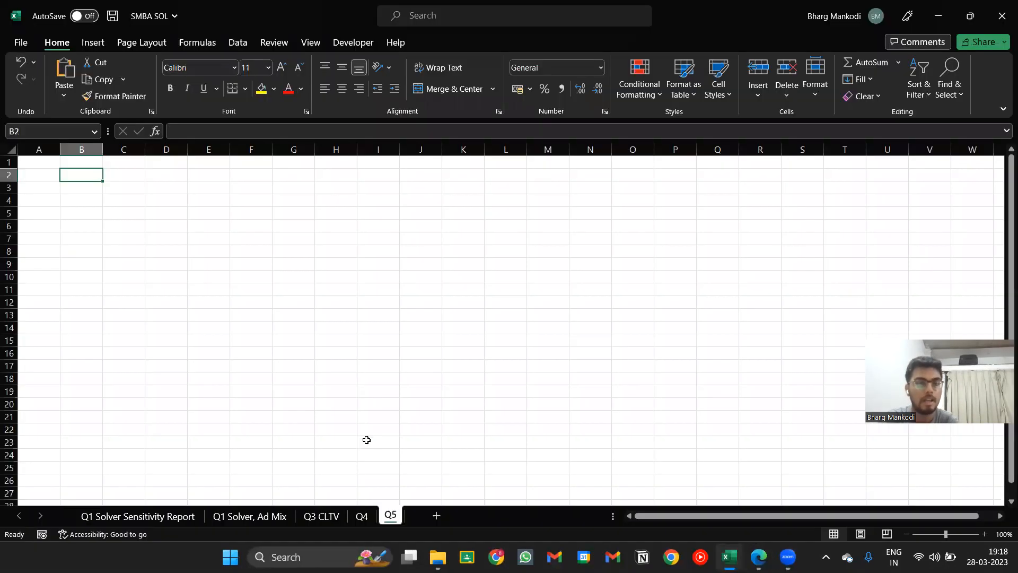
Step: Copy the retention rate, discount rate and SD inputs in B2:C4 of the other workbook's Sheet5 into B2 of sheet Q5
key("alt+Tab")
key("alt+Tab")
left_click(316, 515)
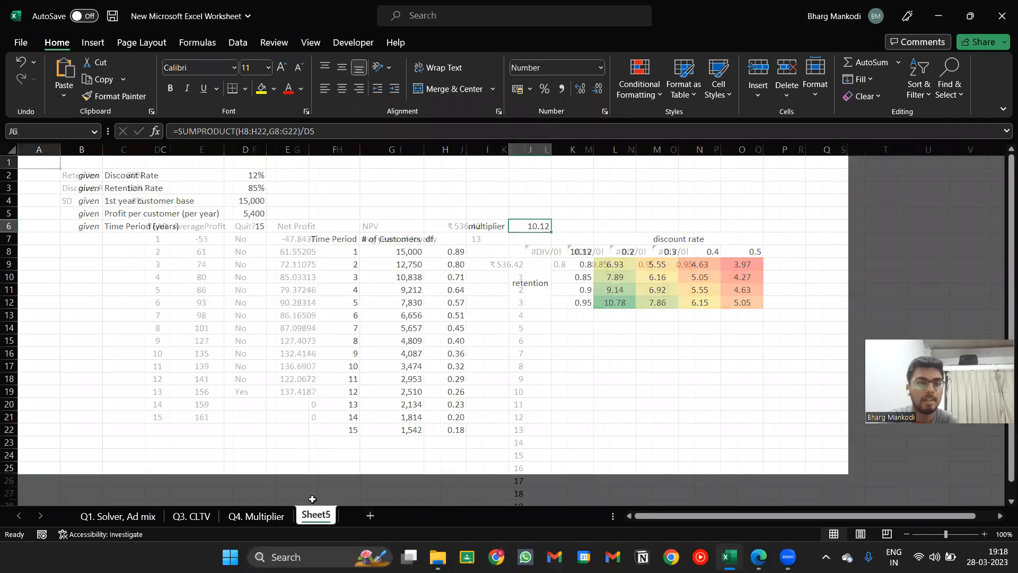
left_click_drag(81, 175, 136, 200)
key("ctrl+c")
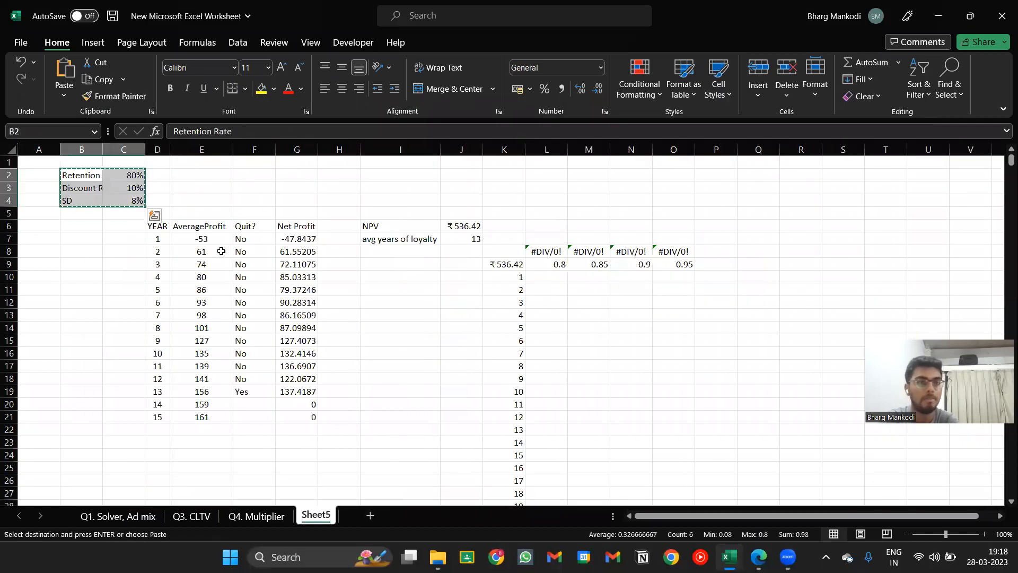
key("alt+Tab")
key("ctrl+v")
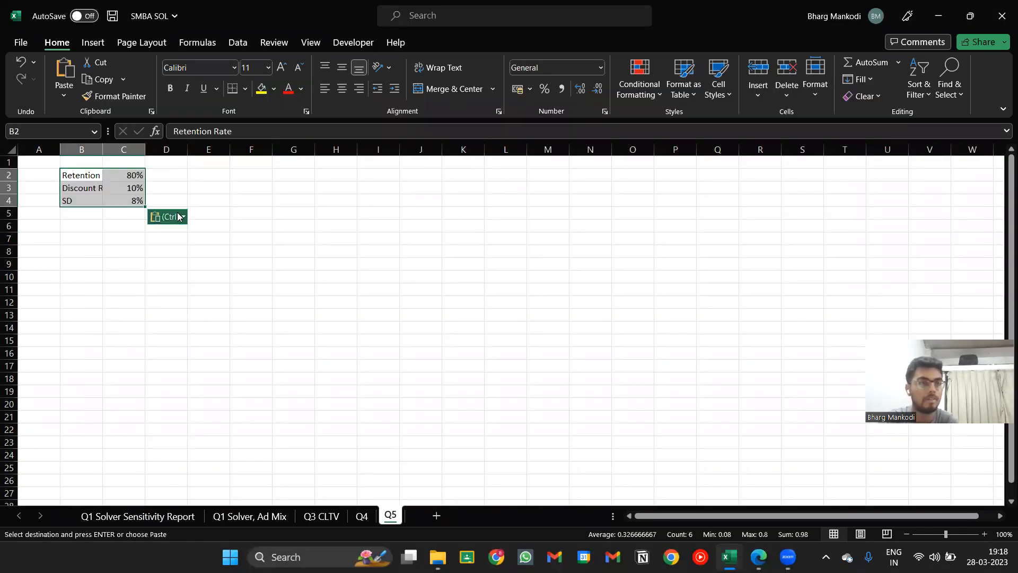
key("alt+h")
key("h")
key("Escape")
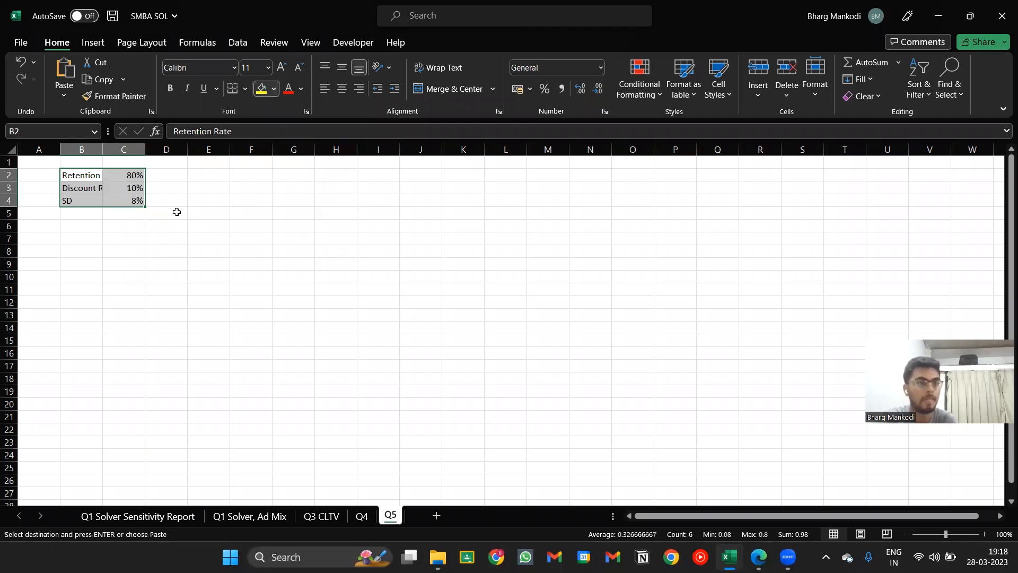
Step: Fit the width of column B to the labels in B2:B4 on sheet Q5 and save the workbook
key("ctrl+z")
key("shift+Down")
key("shift+Down")
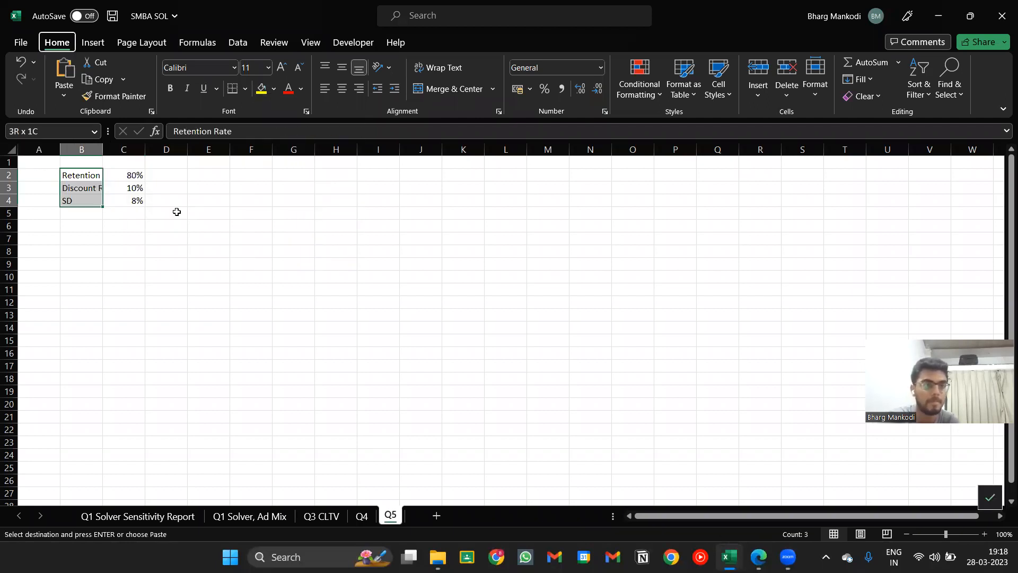
key("alt+h")
key("o")
key("i")
key("Right")
key("ctrl+s")
key("Down")
key("Down")
key("Down")
Step: Read the Q5 NPV, years of loyalty and simulation requirements in the exam PDF, then return to the solution workbook
key("alt+Tab")
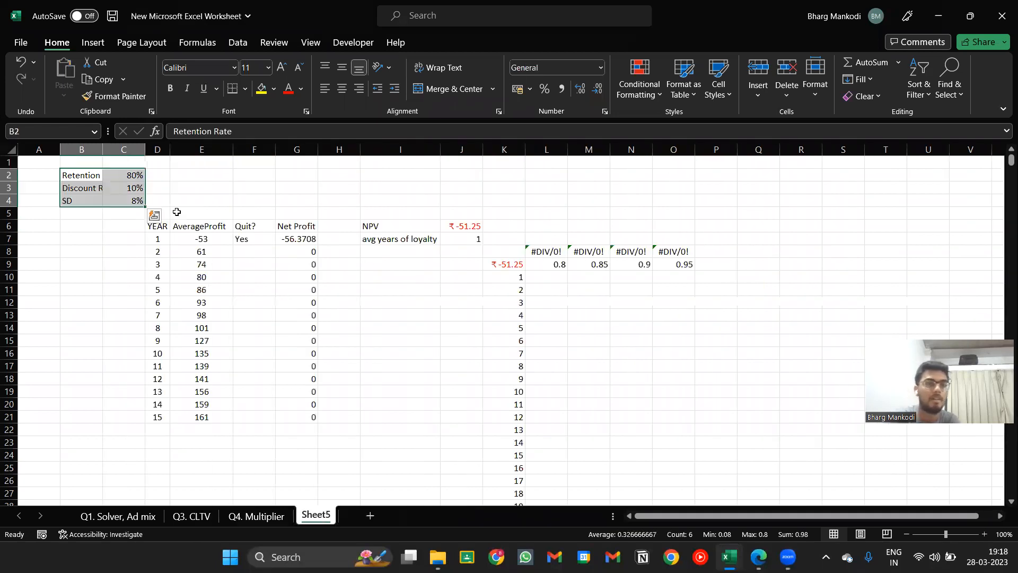
key("alt+Tab")
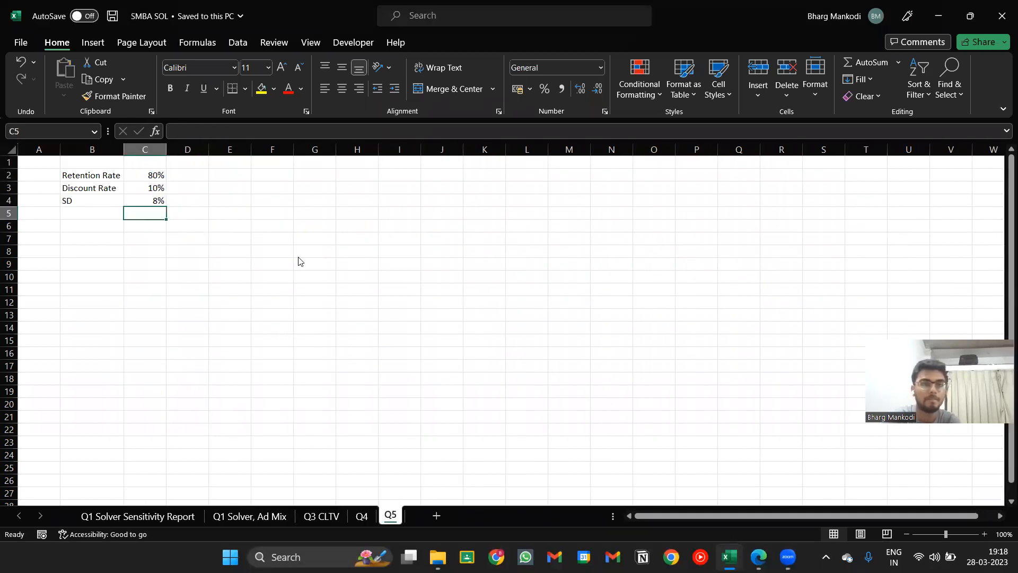
key("alt+Tab")
key("alt+Tab")
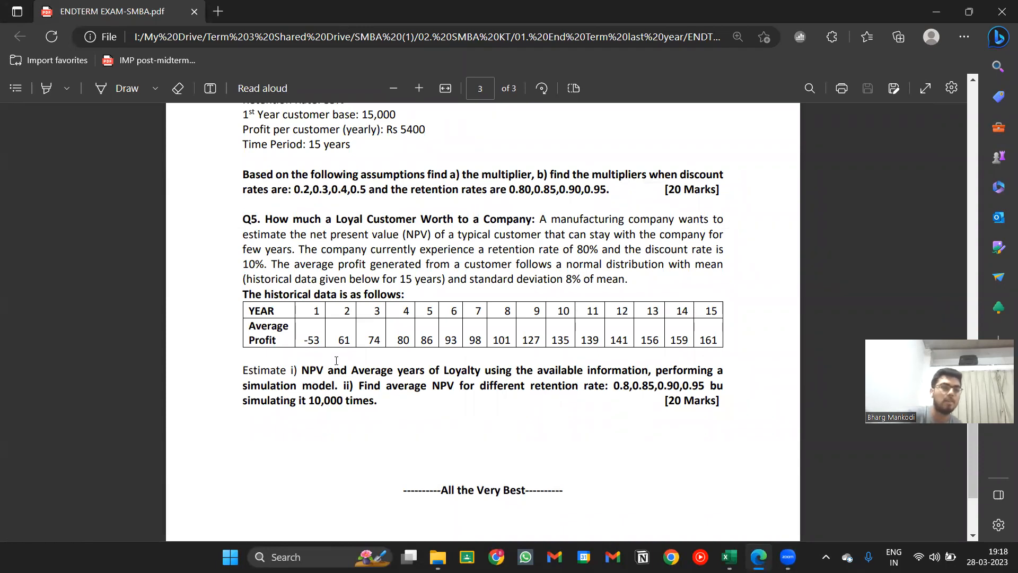
left_click_drag(331, 386, 233, 386)
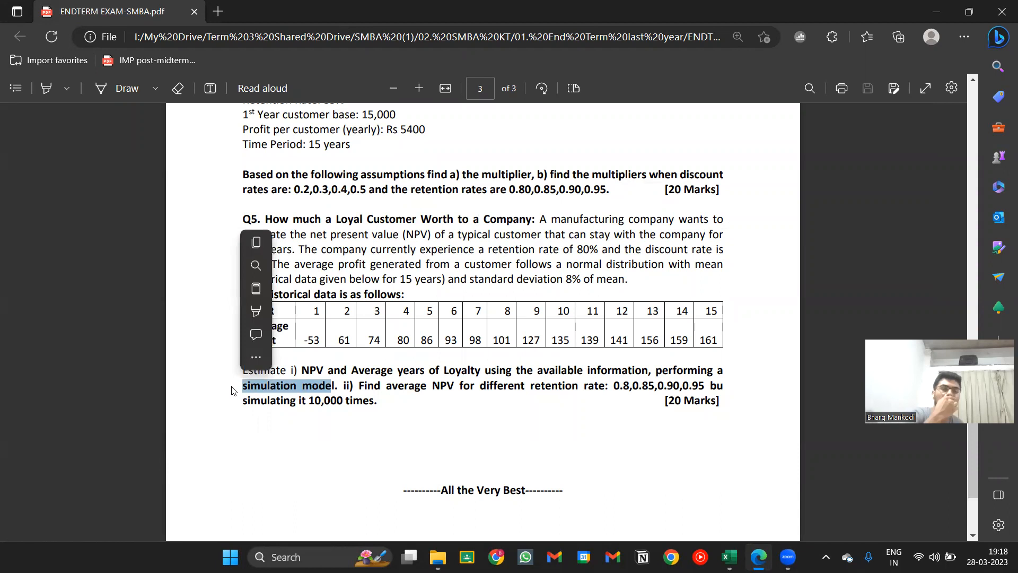
left_click(232, 391)
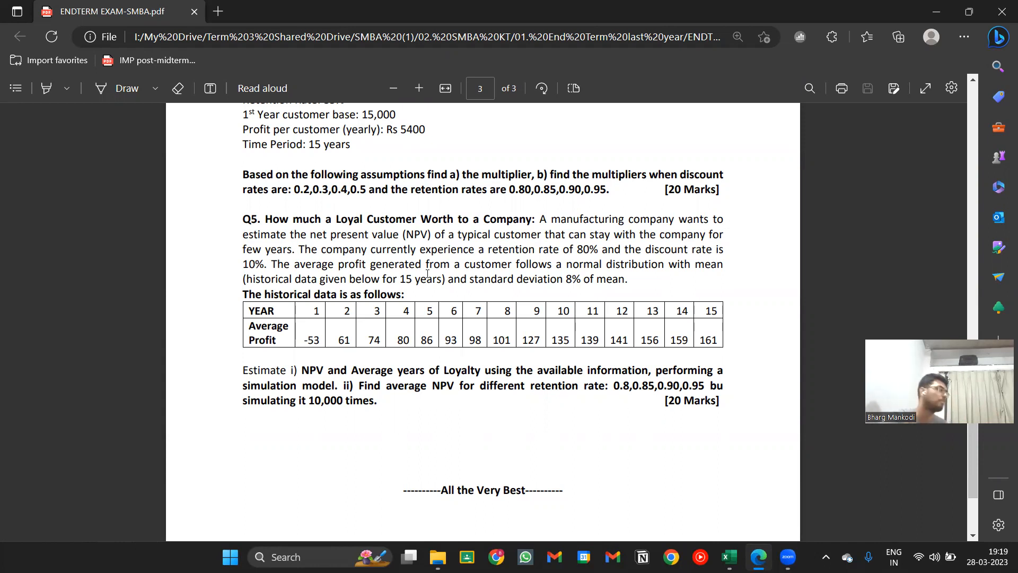
key("alt+Tab")
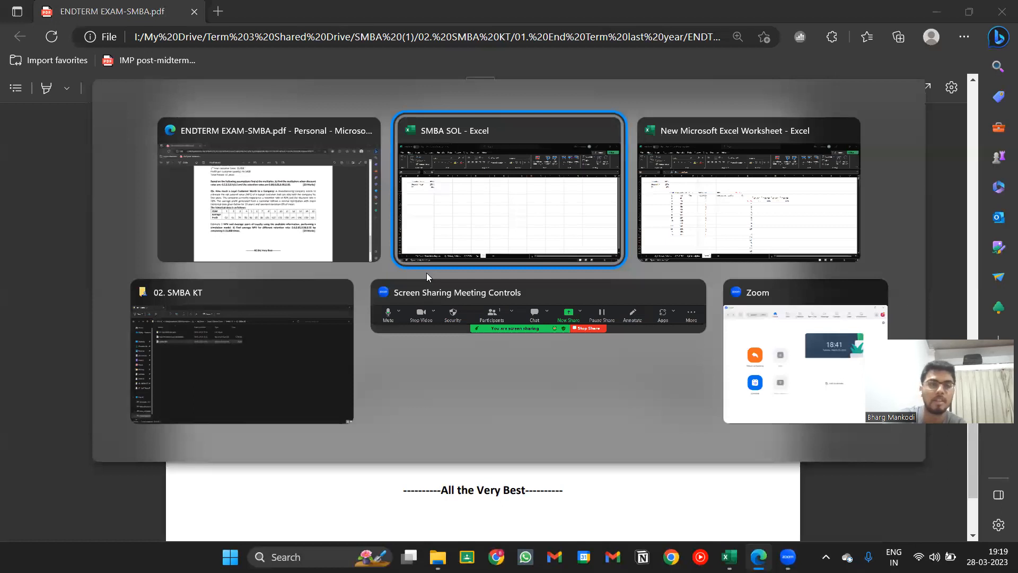
Step: Enter the heading Years in D6 and the value 1 below it
type("Years")
key("Return")
type("1")
key("Return")
key("Up")
Step: Copy the YEAR and AverageProfit table in D6:E21 of the other workbook's Sheet5 into D7 of sheet Q5
key("alt+Tab")
key("Tab")
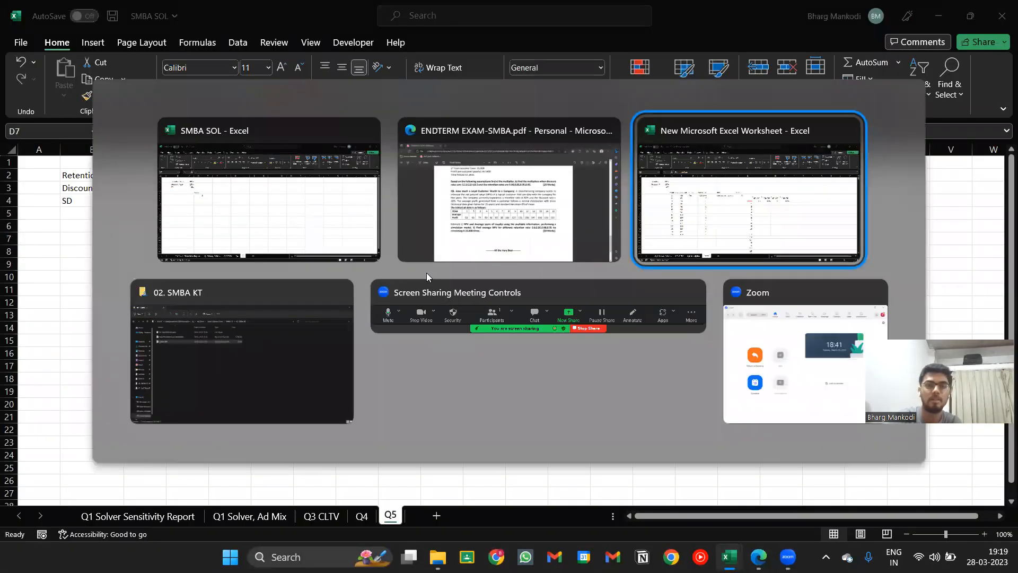
key("Down")
key("Right")
key("Right")
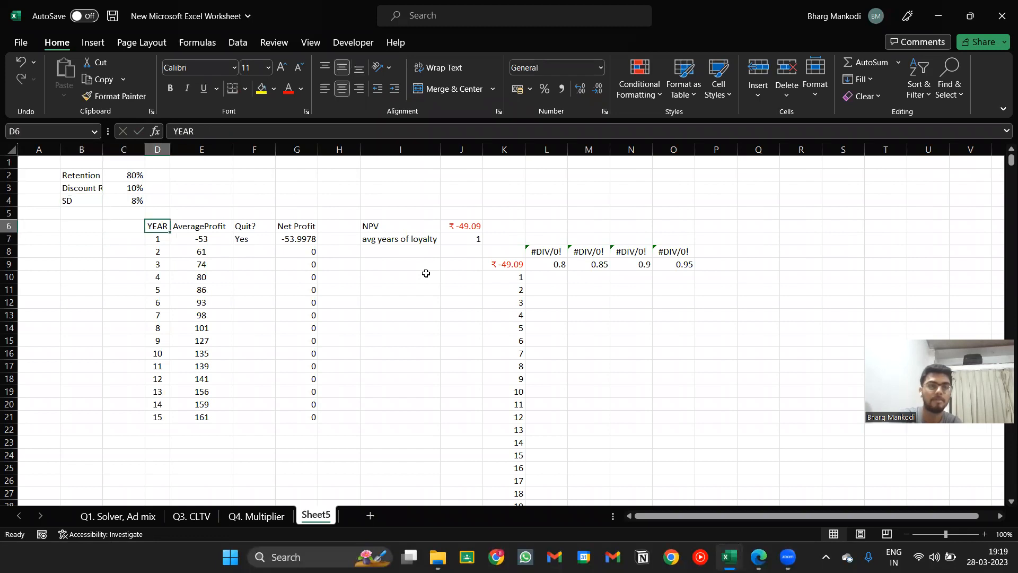
key("ctrl+shift+Down")
key("ctrl+c")
key("shift+Right")
key("ctrl+c")
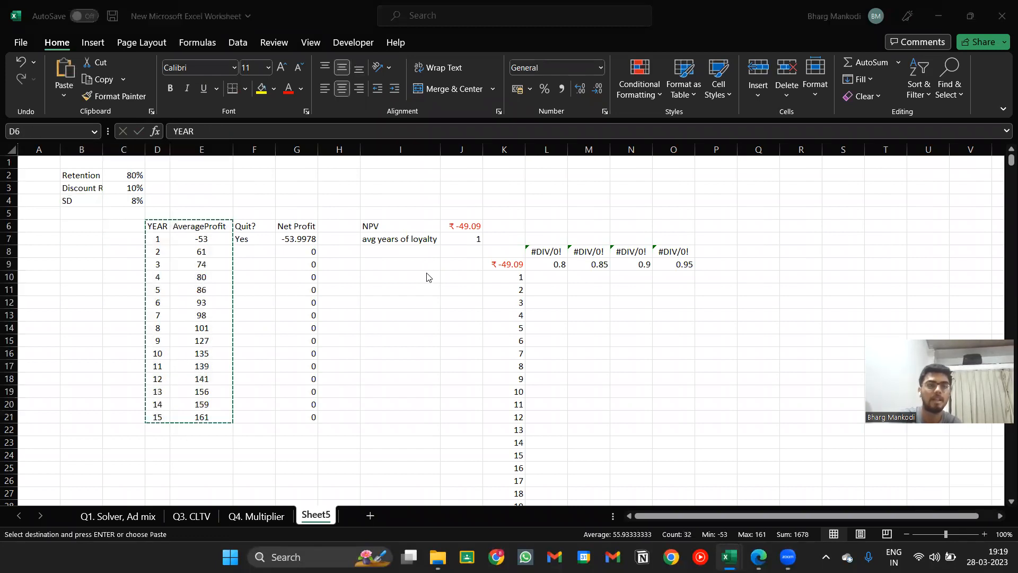
key("alt+Tab")
key("ctrl+v")
Step: Delete row 6 with the redundant Years heading, fit column E to its contents and save the workbook
key("Up")
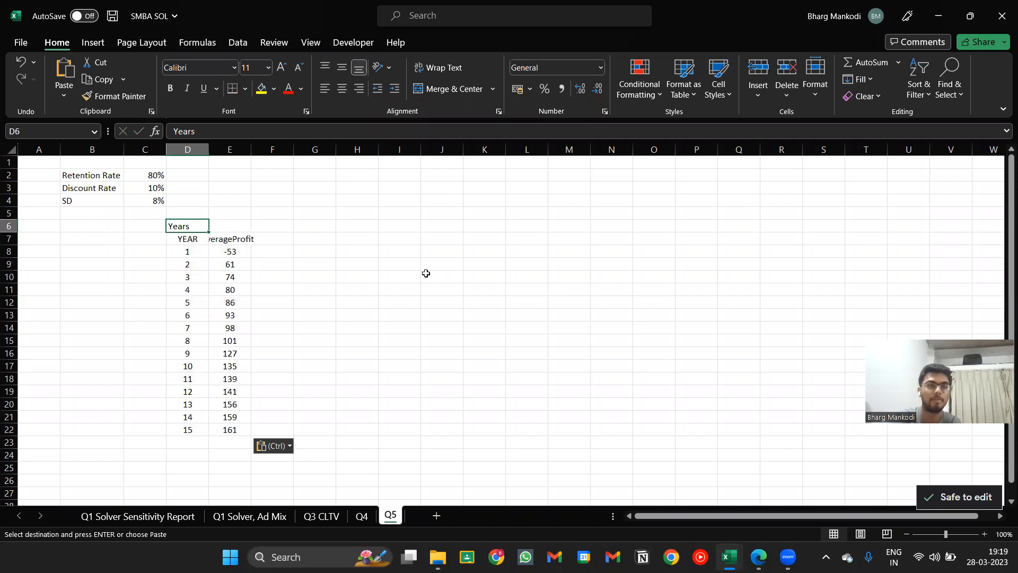
key("BackSpace")
key("Escape")
key("shift+space")
key("ctrl+minus")
key("Right")
key("alt+h")
key("o")
key("i")
key("ctrl+s")
key("Right")
Step: Compare the yearly average profits with the historical data in the exam PDF, then return to sheet Q5
key("alt+Tab")
key("alt+Tab")
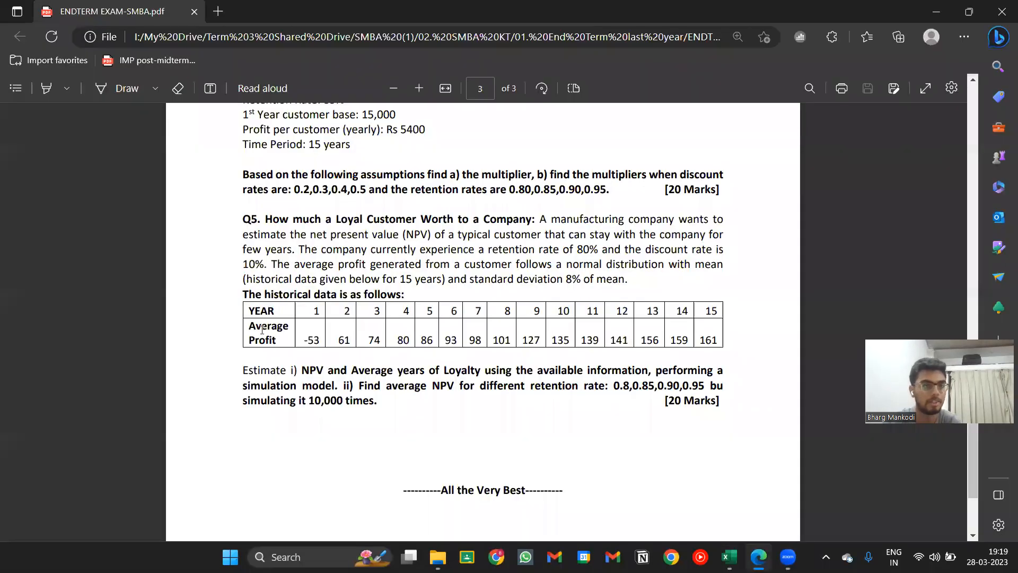
left_click_drag(466, 332, 689, 340)
key("alt+Tab")
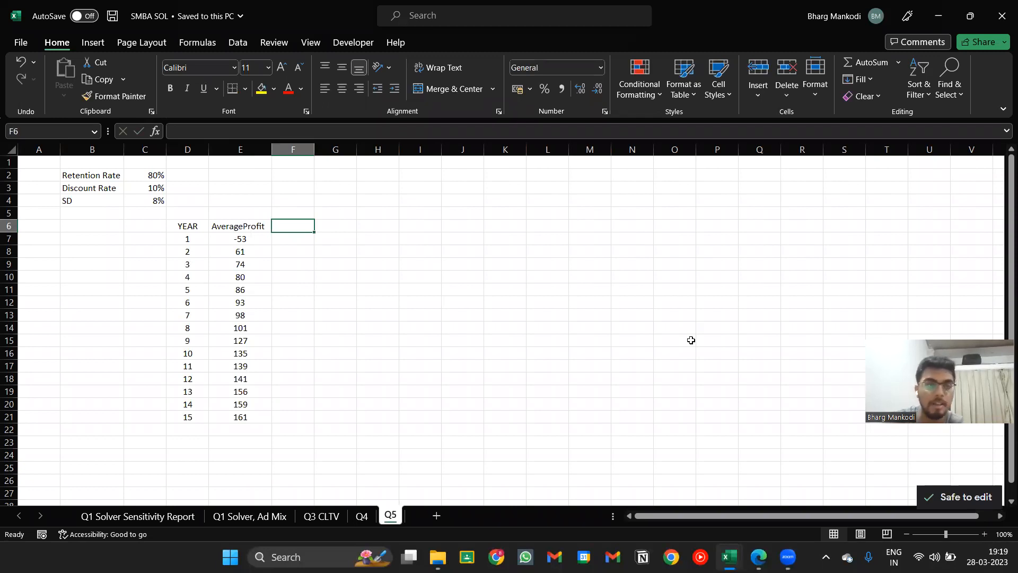
key("alt+Tab")
left_click(612, 317)
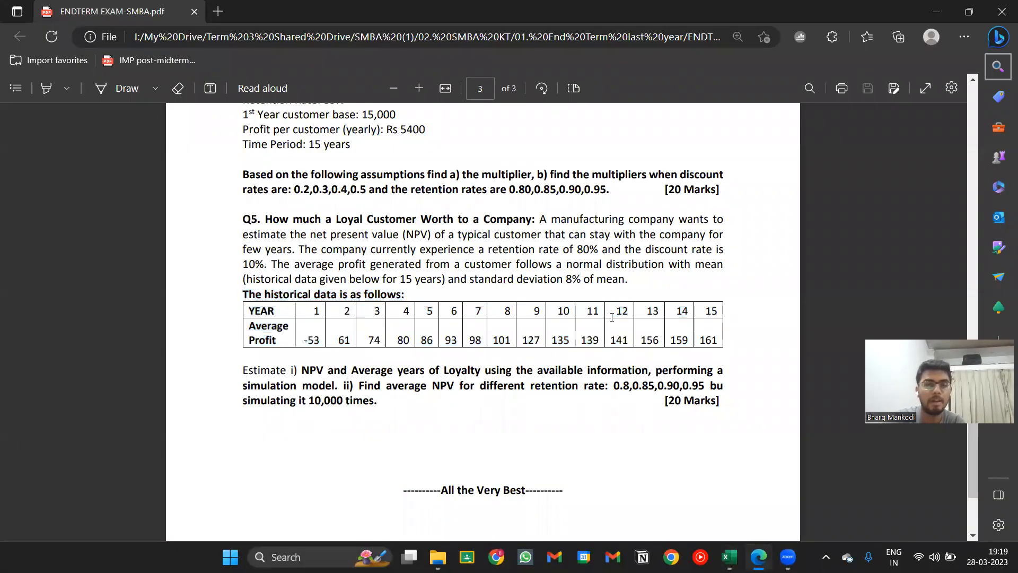
key("alt+Tab")
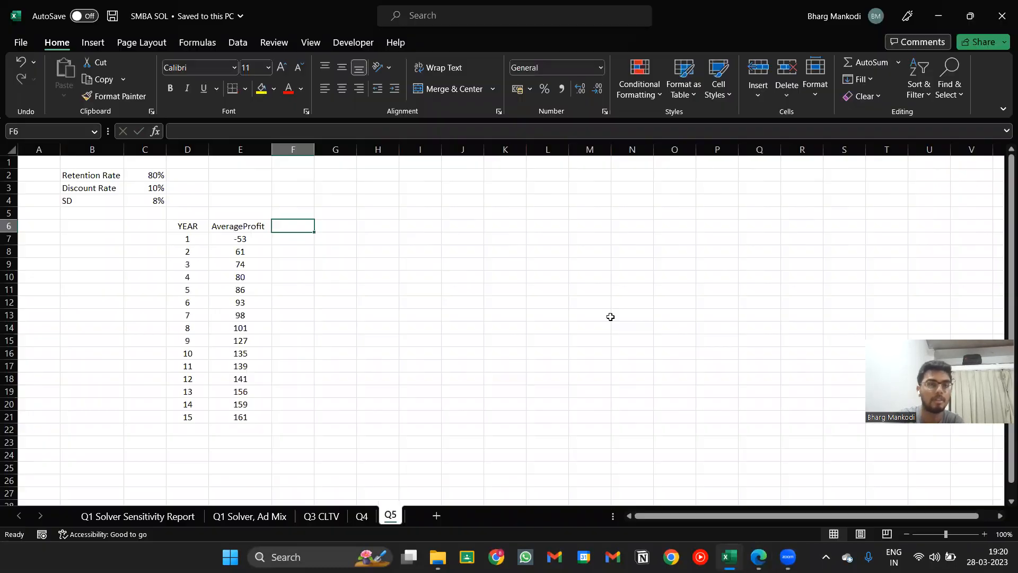
Step: Add a centred Quit? heading in F6 beside AverageProfit and save the workbook
type("Quit?")
key("Return")
key("Up")
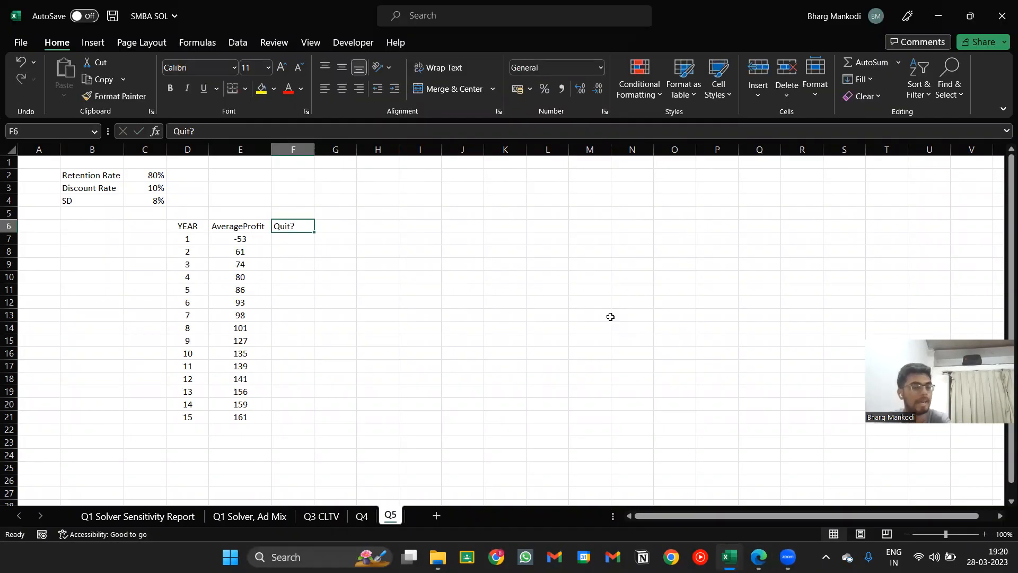
key("alt+h")
key("a")
key("m")
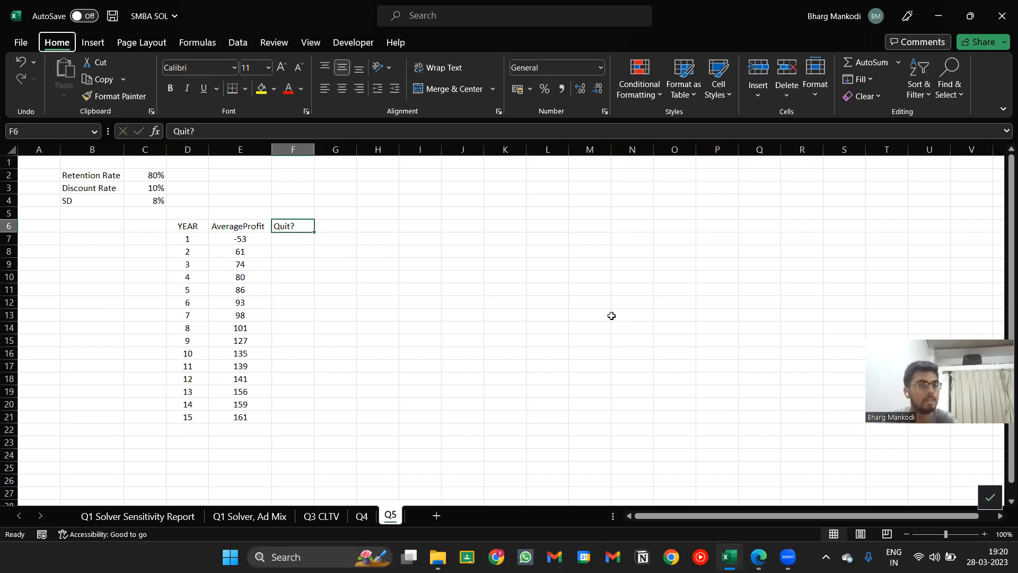
key("alt+h")
key("a")
key("c")
key("Down")
key("ctrl+s")
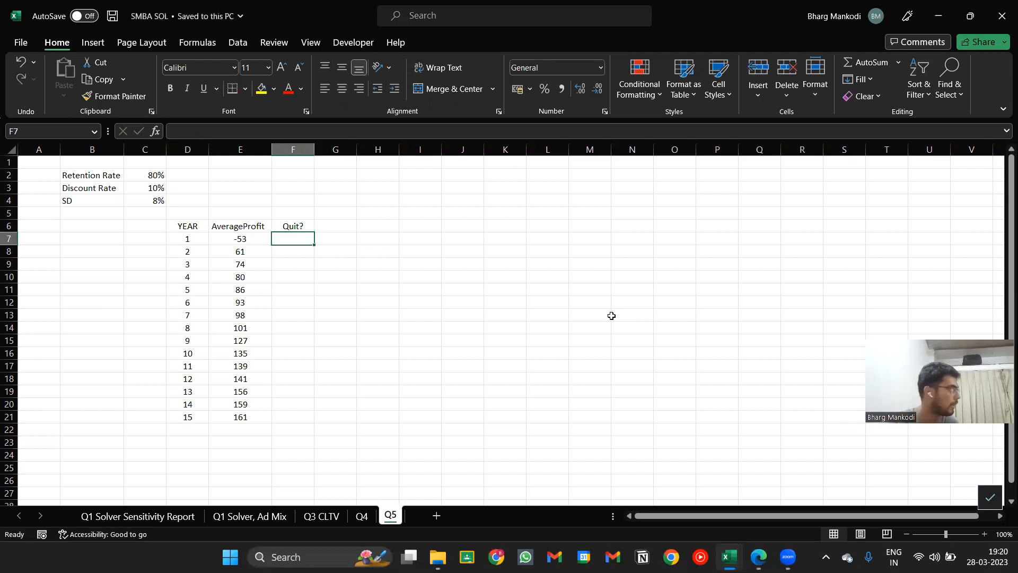
Step: Enter =RAND() in H7 as a sample random number and save the workbook
key("Right")
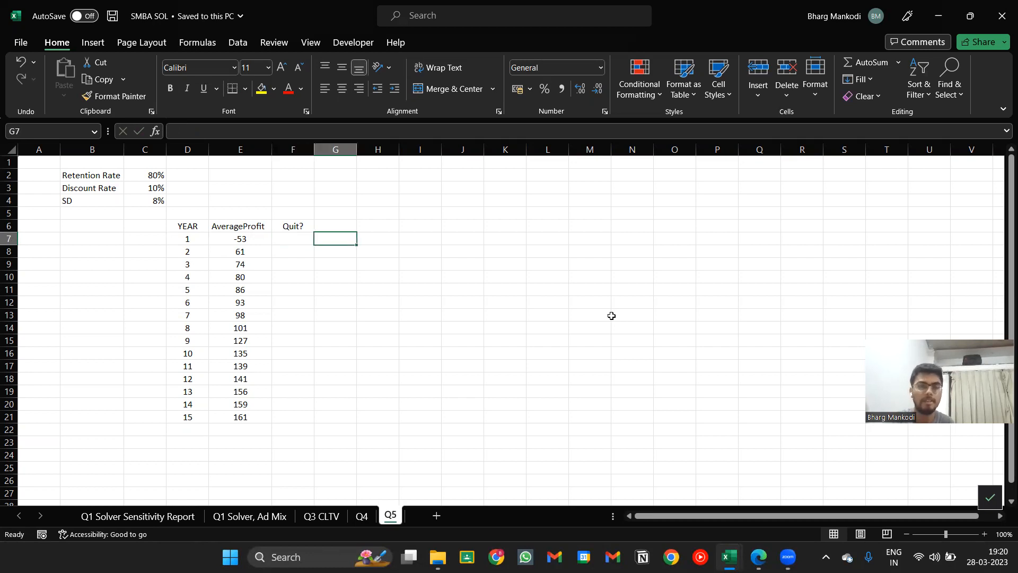
key("Right")
type("=rand")
key("Tab")
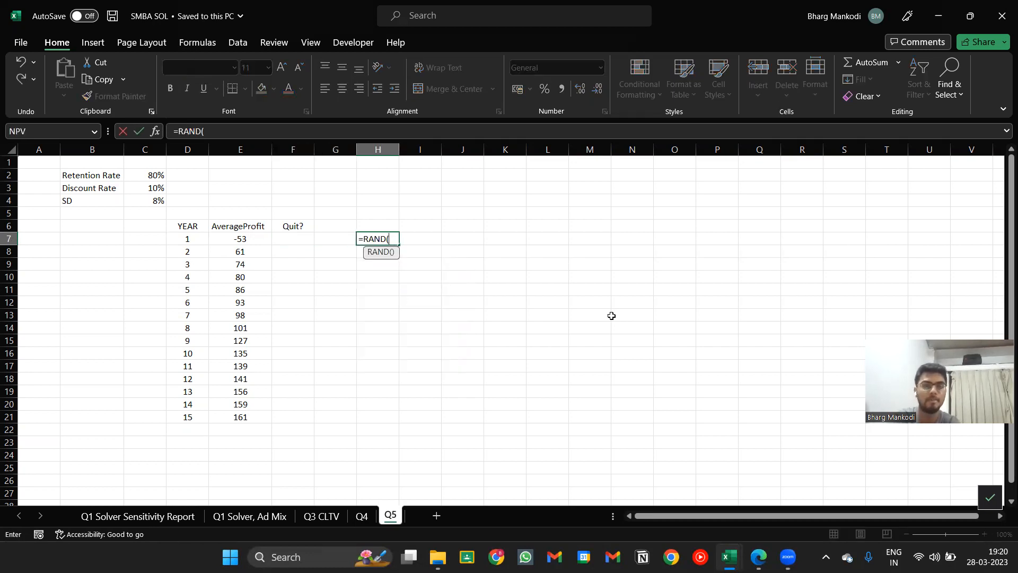
key("Return")
key("Up")
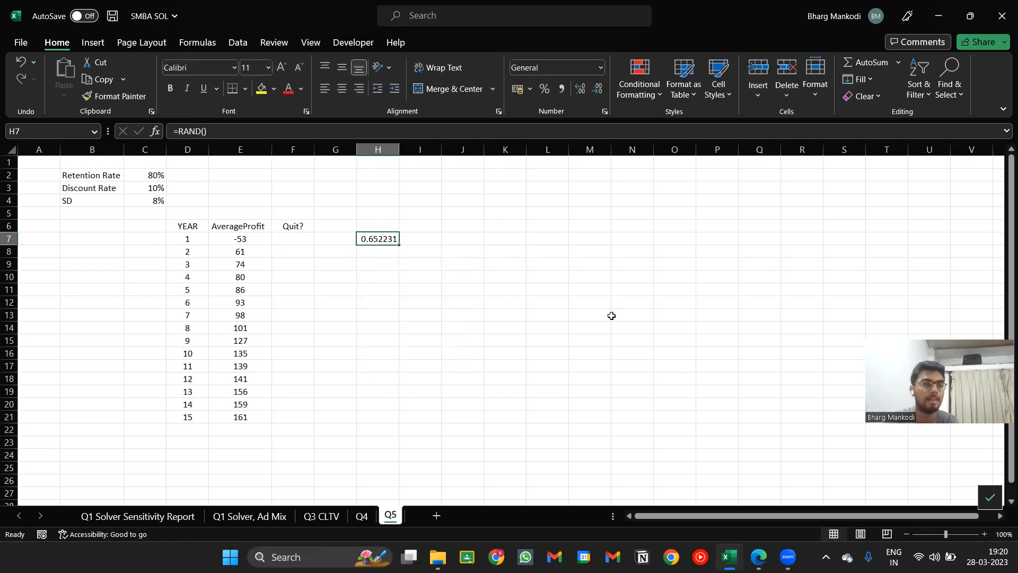
key("ctrl+s")
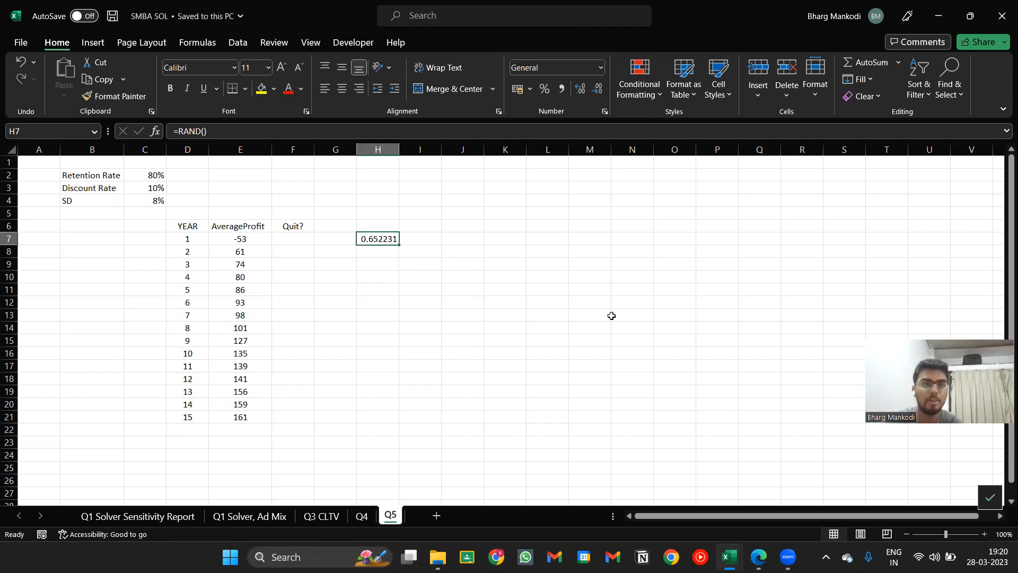
Step: Recalculate the workbook repeatedly to examine how the random number in H7 varies
left_click(197, 42)
left_click(827, 66)
left_click(827, 66)
left_click(827, 65)
left_click(827, 65)
left_click(827, 66)
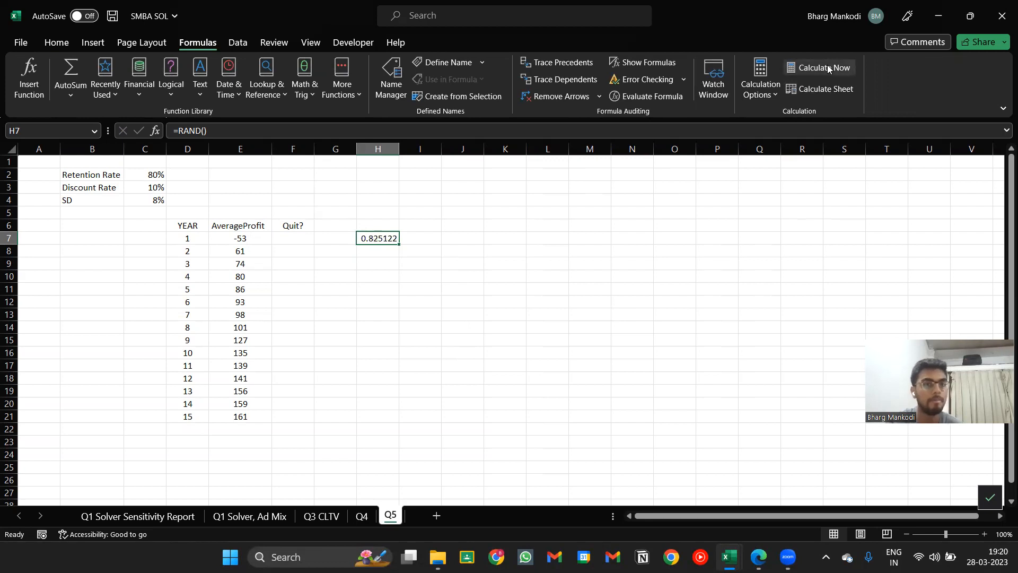
left_click(827, 65)
left_click(828, 66)
left_click(827, 65)
left_click(827, 65)
left_click(828, 65)
left_click(827, 65)
left_click(827, 66)
left_click(828, 66)
left_click(827, 66)
left_click(827, 66)
left_click(828, 65)
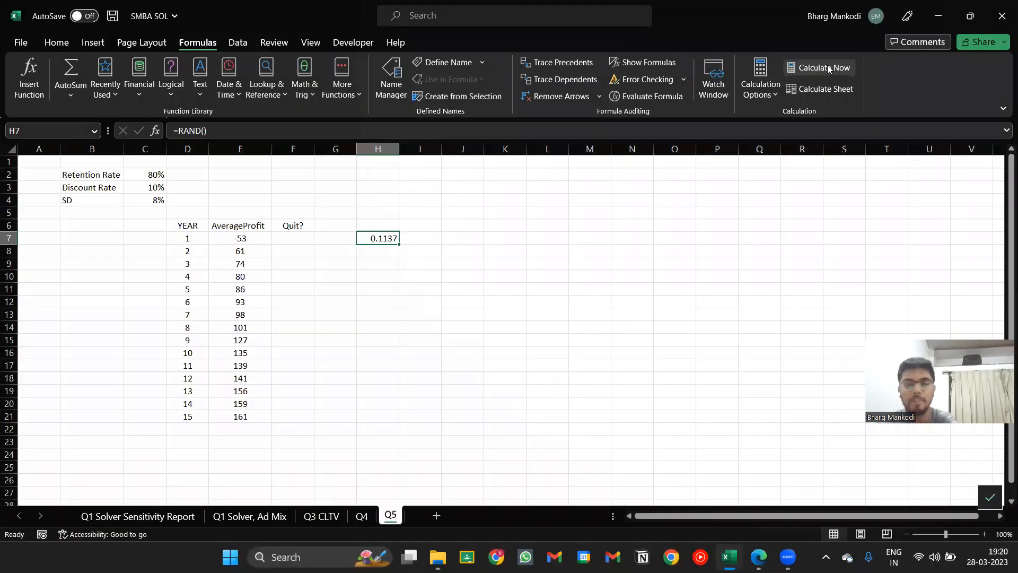
left_click(827, 64)
left_click(827, 65)
left_click(827, 64)
left_click(827, 64)
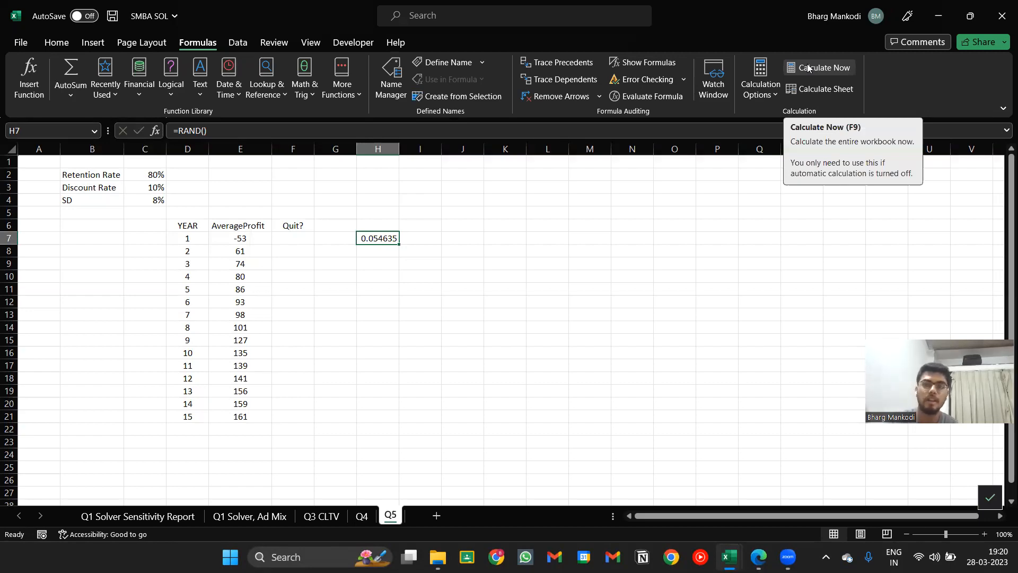
key("ctrl")
key("ctrl")
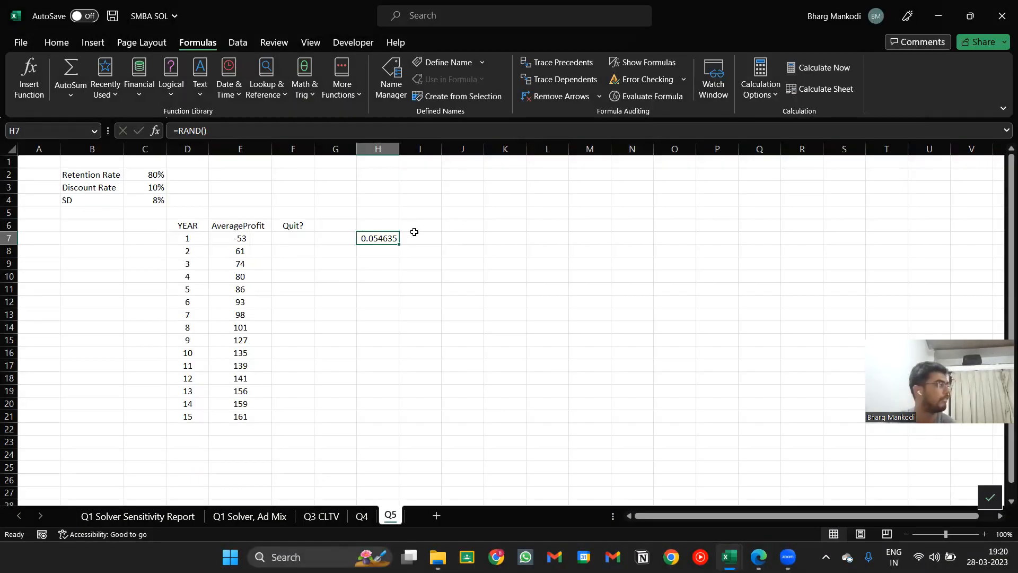
key("F9")
key("F9")
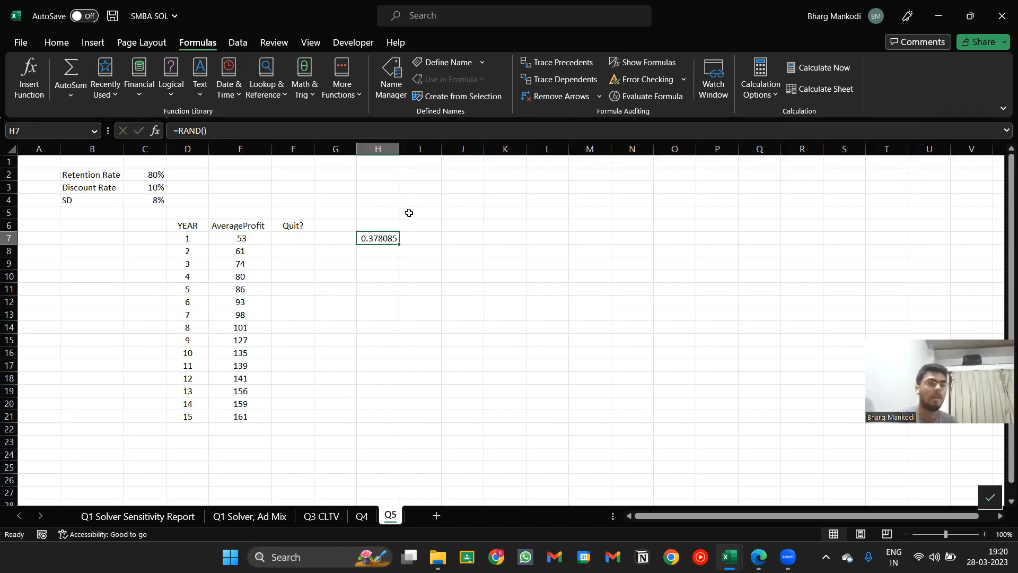
key("Left")
key("Left")
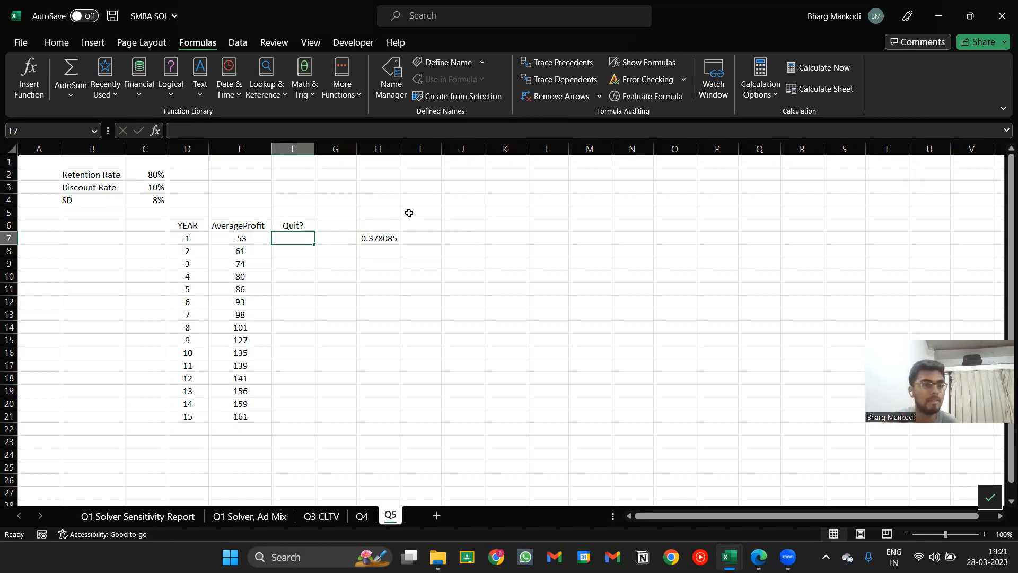
Step: Insert a row above Discount Rate and label its B3 cell Churn Rate
left_click(102, 183)
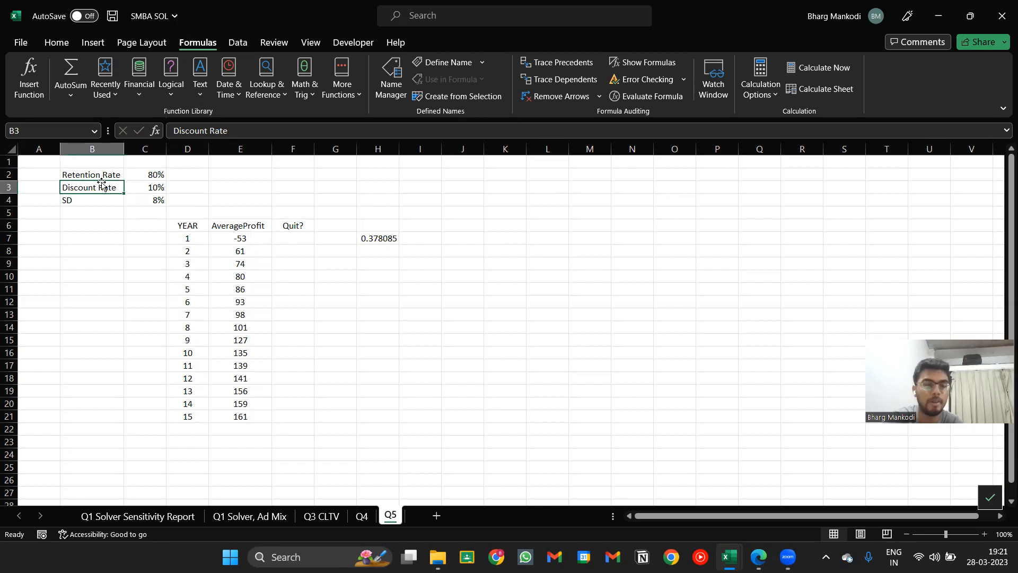
key("alt+h")
type("irChurn Rate")
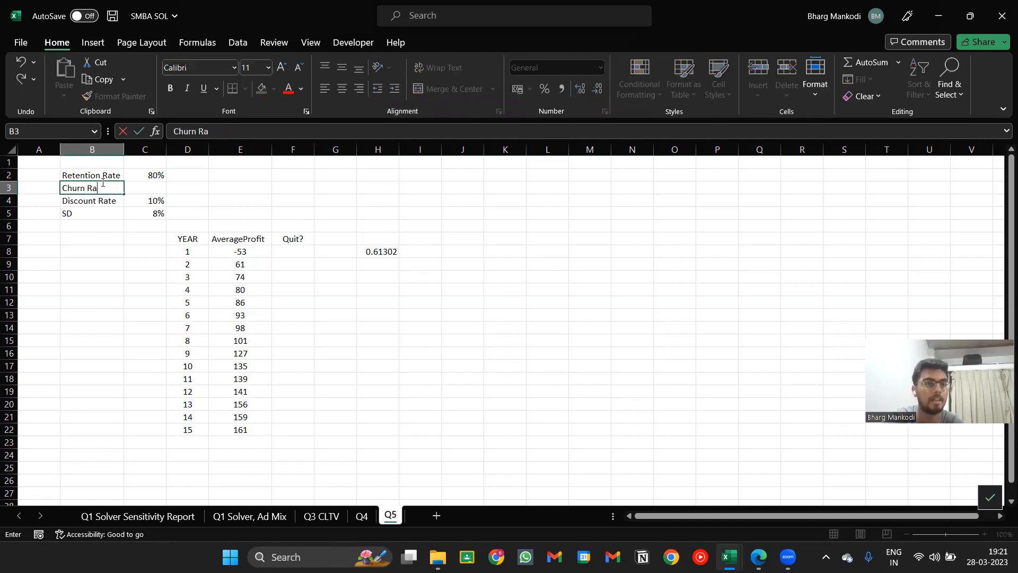
key("Return")
Step: Calculate the churn rate in C3 with =1-C2 and save the workbook
key("Up")
key("Right")
type("=1-C2")
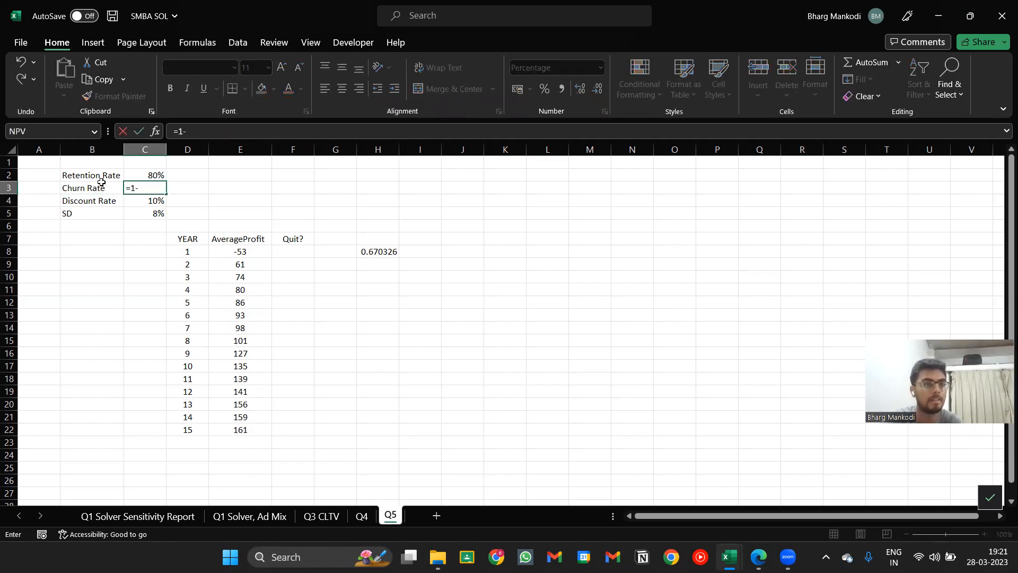
key("Return")
key("Down")
key("Right")
key("Right")
key("Right")
key("Down")
key("Right")
key("Right")
key("ctrl+s")
key("Down")
key("Down")
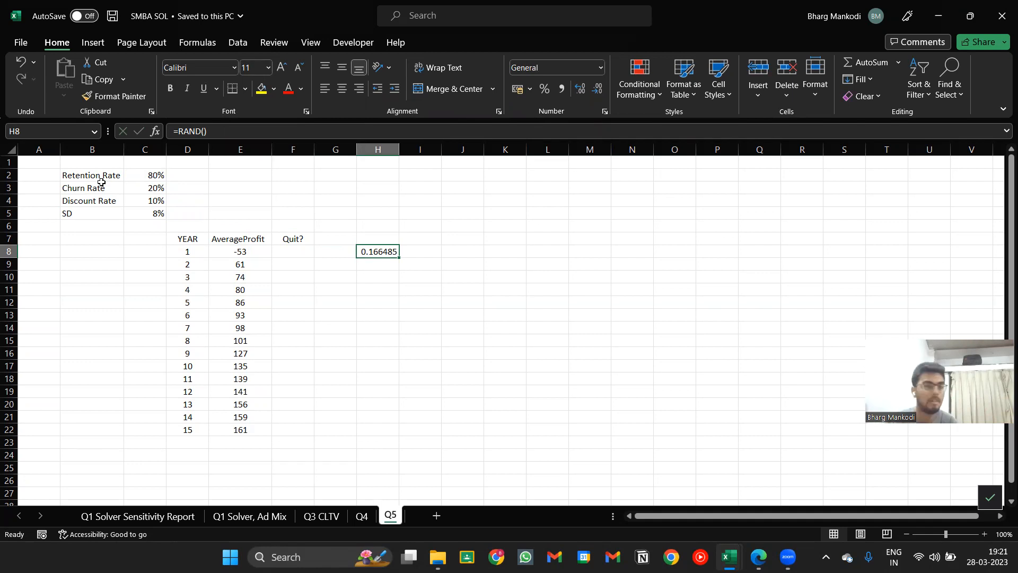
Step: Enter =IF(RAND()<$C$3,"No","Yes") in F8 under Quit? for year 1
key("alt+Tab")
key("alt+Tab")
left_click(249, 240)
left_click(277, 248)
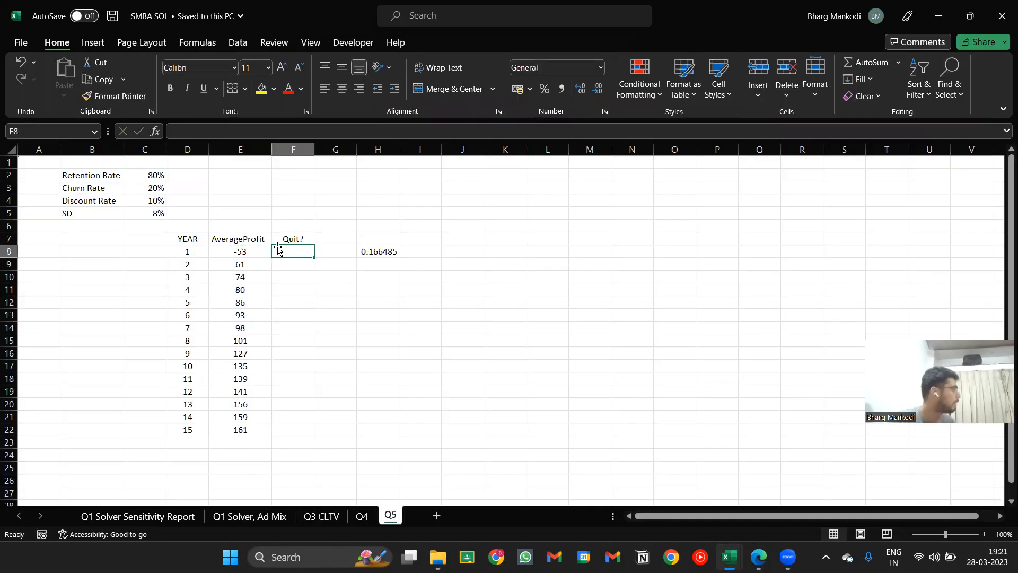
type("=IF(rand")
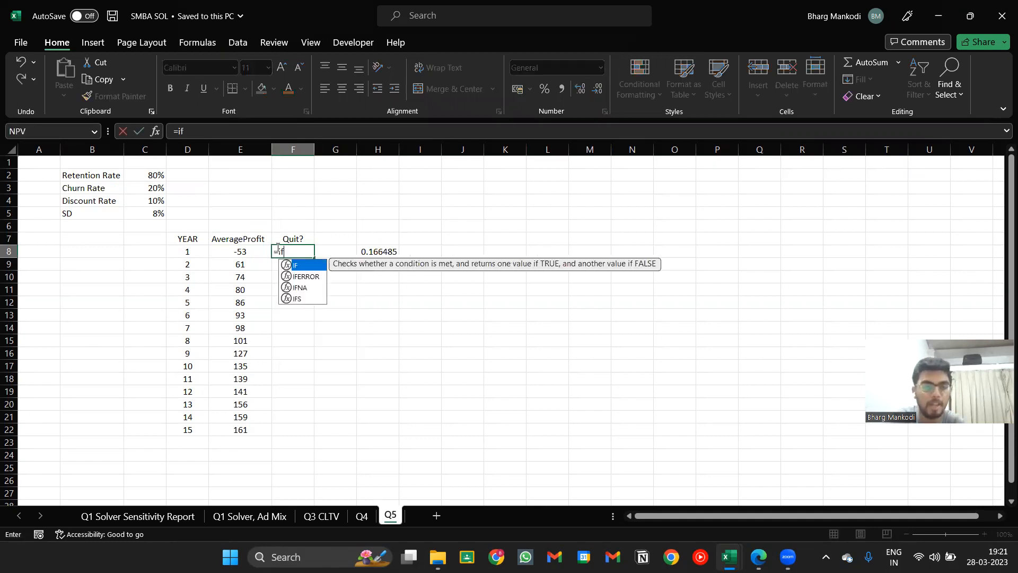
key("Tab")
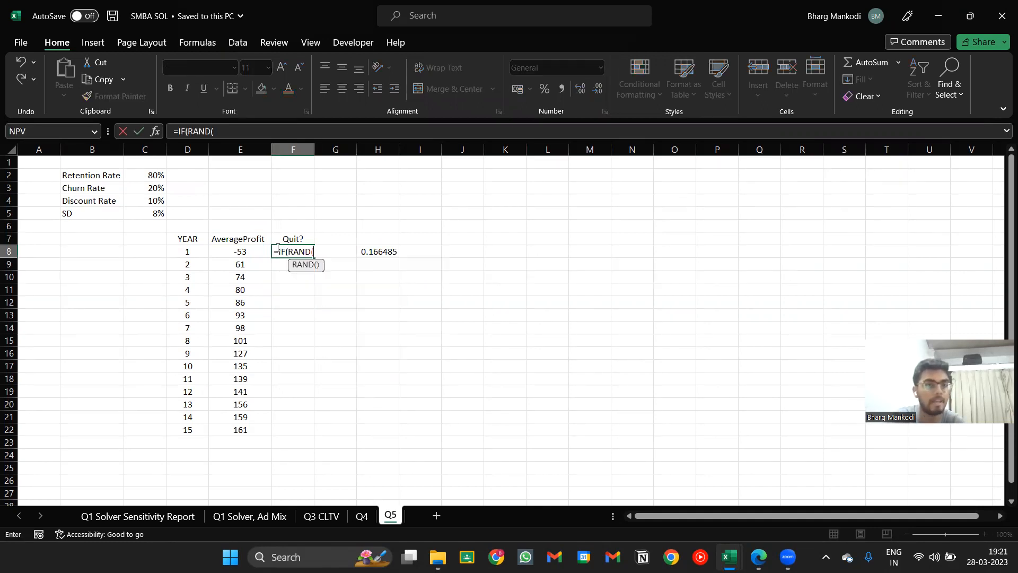
type(")")
key("F2")
type("<")
key("F2")
key("Left")
key("Up")
key("Left")
key("Up")
key("Up")
key("Left")
key("Up")
key("Up")
type("m")
key("BackSpace")
key("F4")
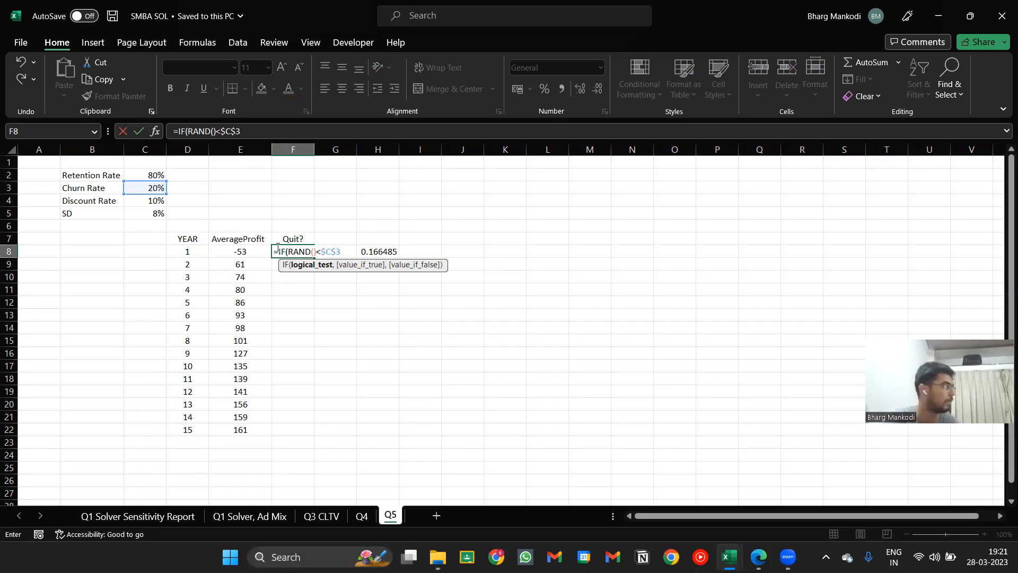
type(",\"No")
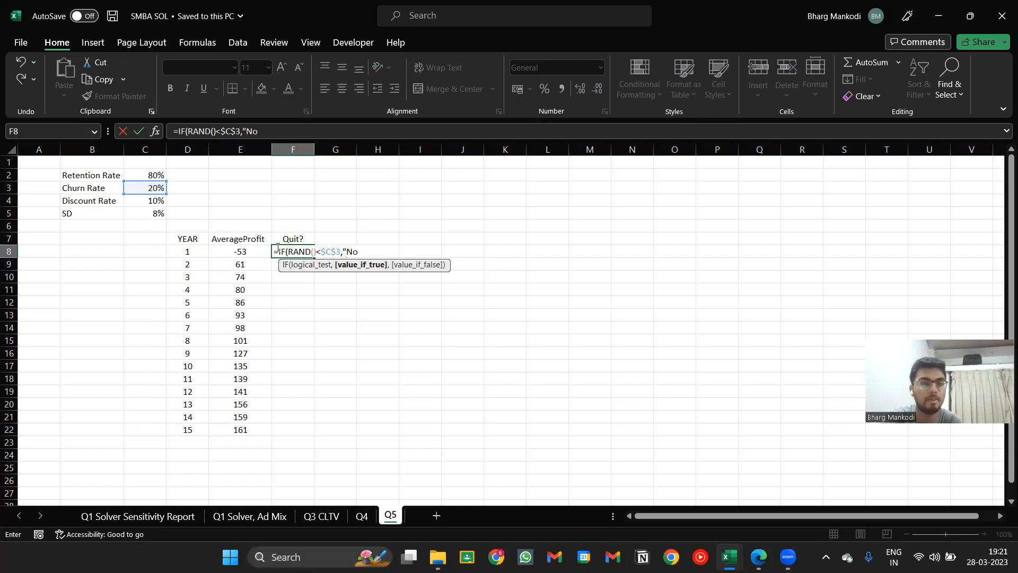
type("\",\"Yes\"")
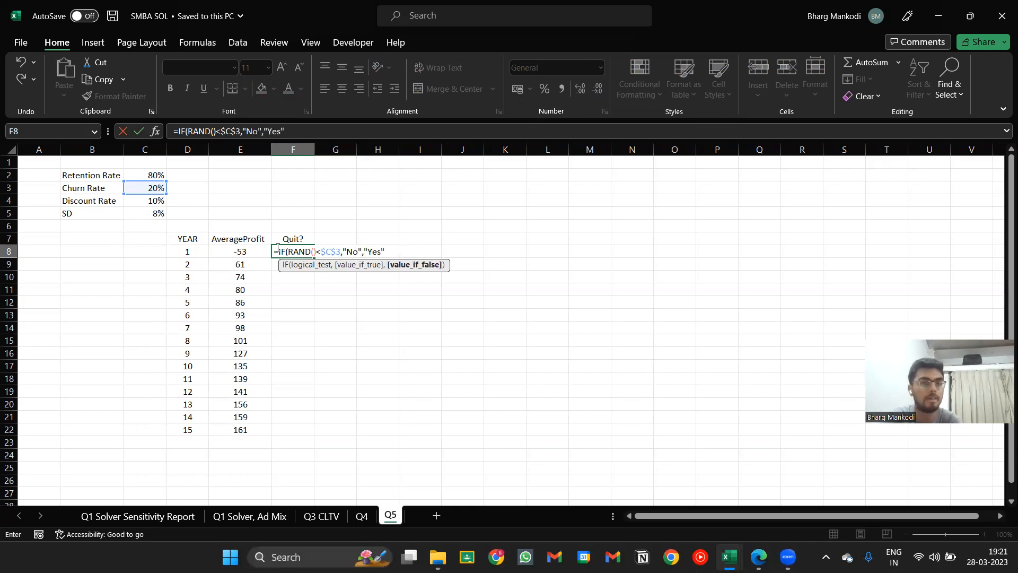
key("BackSpace")
key("BackSpace")
key("BackSpace")
key("BackSpace")
key("BackSpace")
key("BackSpace")
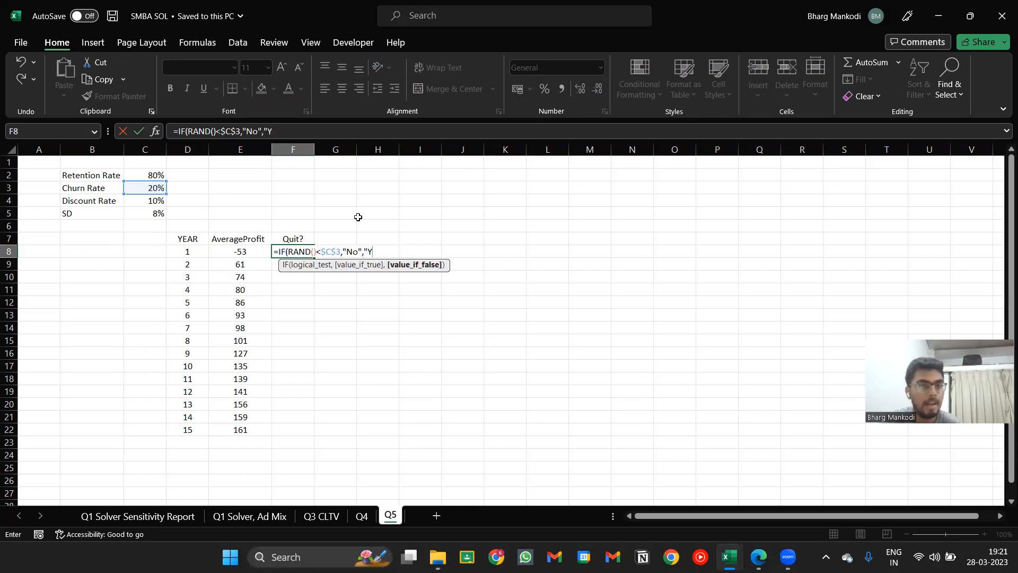
type(",\"Yes\"")
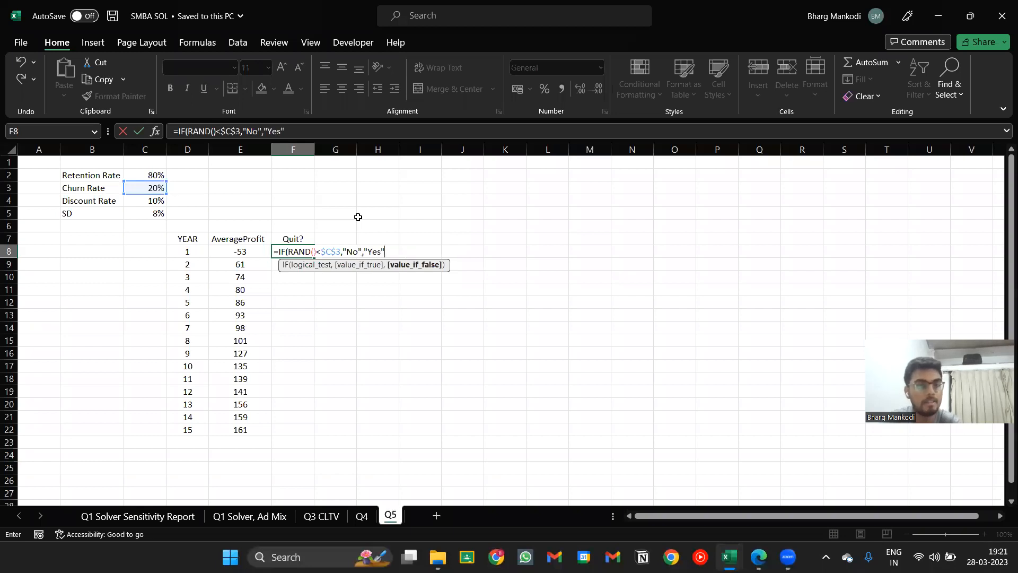
key("Return")
key("Return")
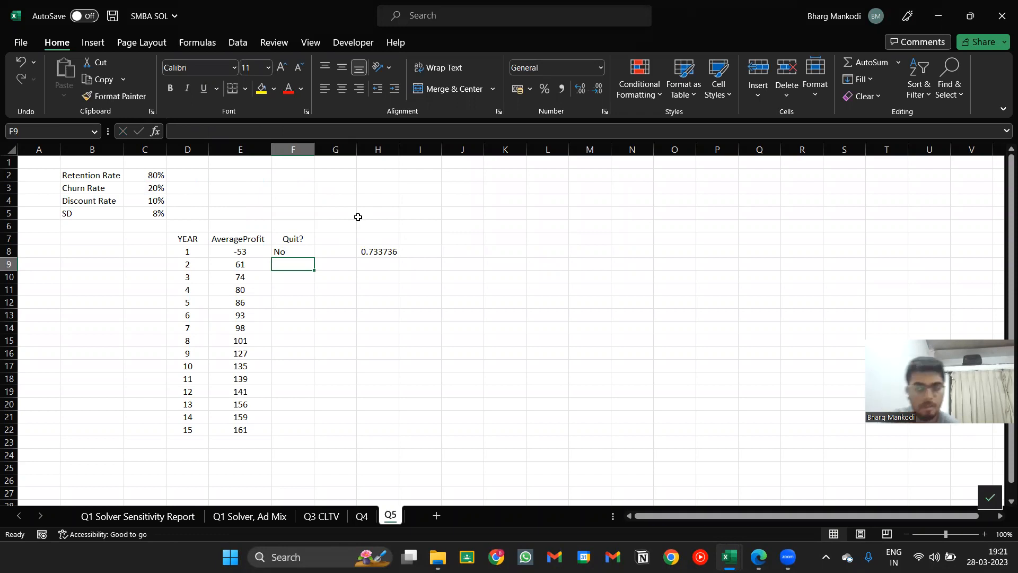
key("Up")
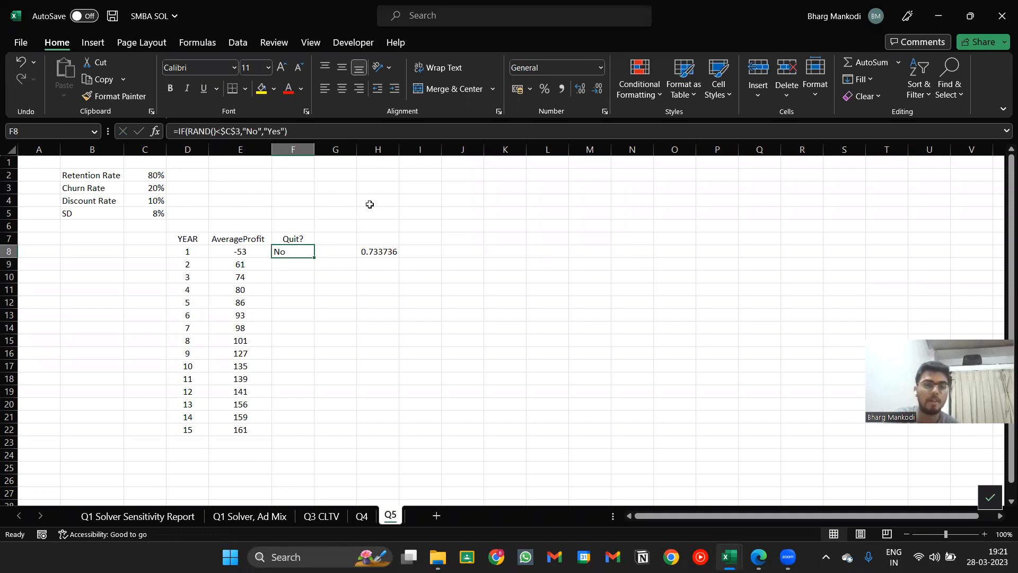
Step: List roll numbers 1 to 5 in L10:L14 for an example table beside the simulation data
key("Down")
key("Right")
key("Down")
key("Right")
key("Right")
key("Right")
key("Right")
key("Right")
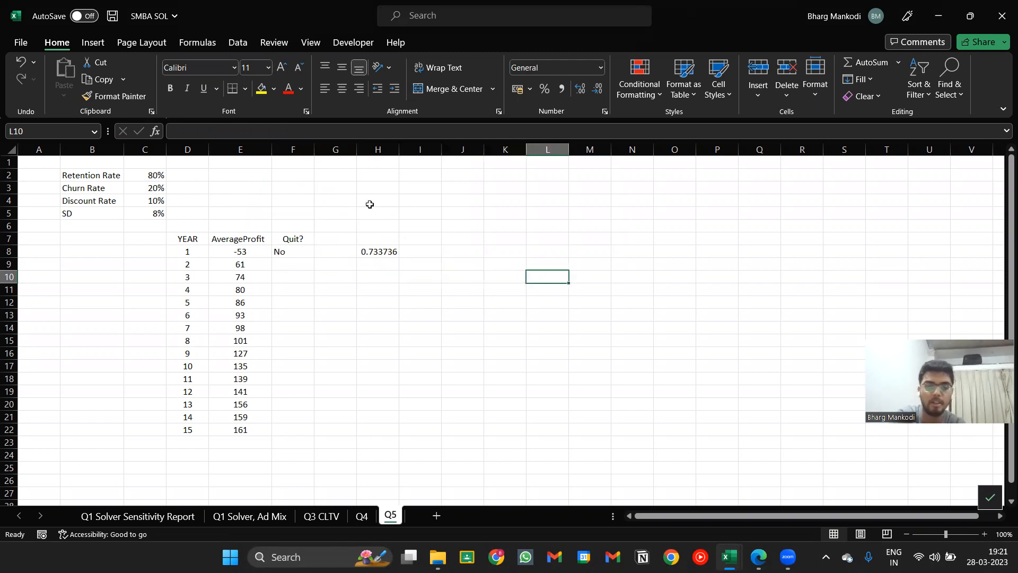
type("1 2 3 4 5")
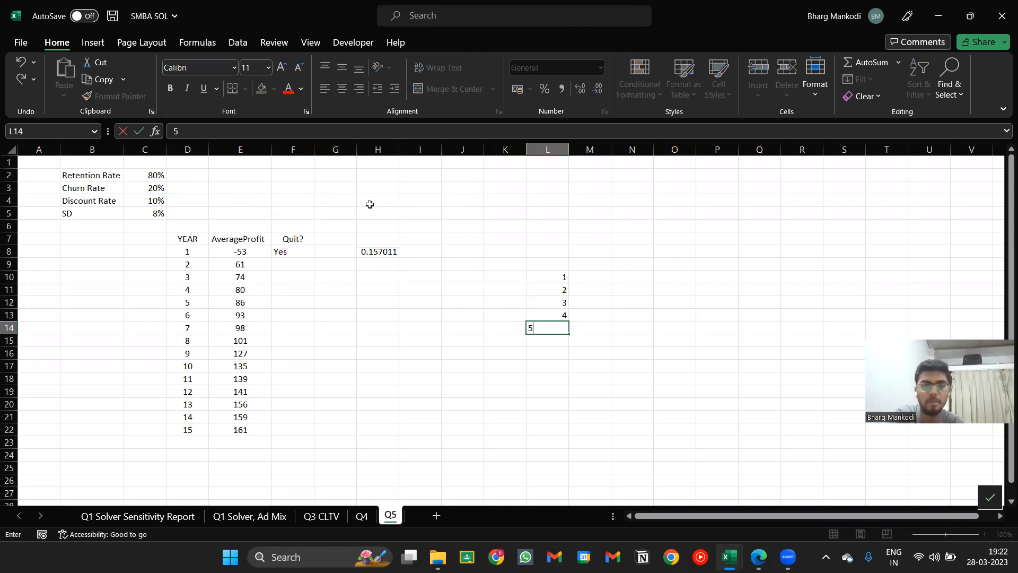
key("ctrl+Return")
Step: Head the example table with Roll No in L9 and Marks (out of 20) in M9
key("Up")
key("Up")
key("Up")
key("Up")
key("Up")
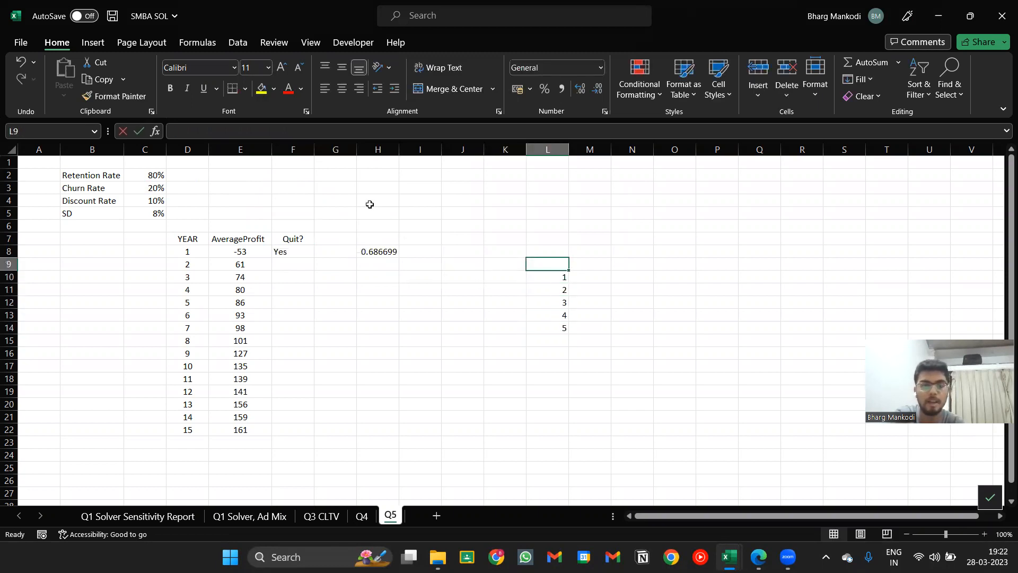
type("Roll No")
key("Tab")
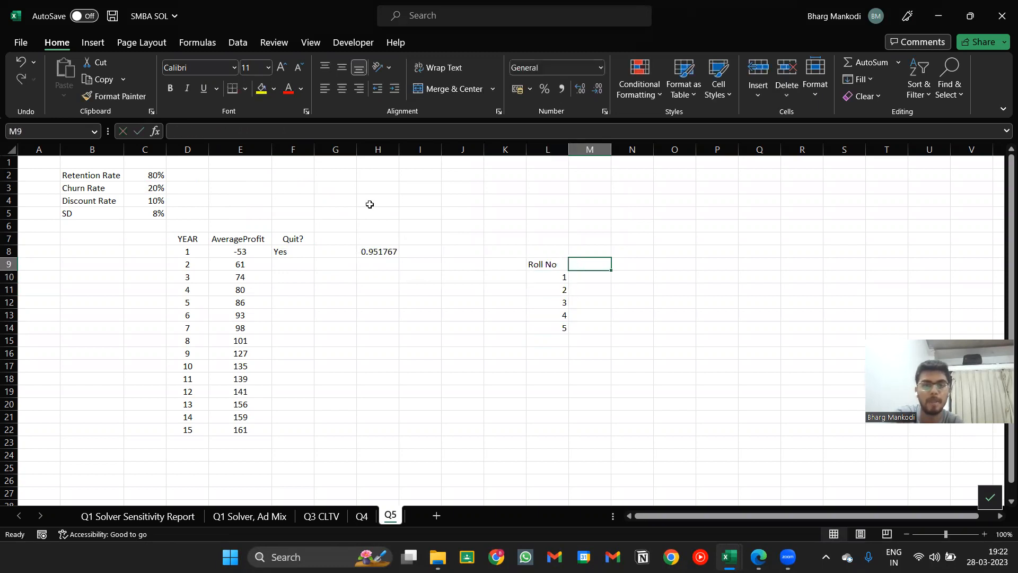
type("Marks")
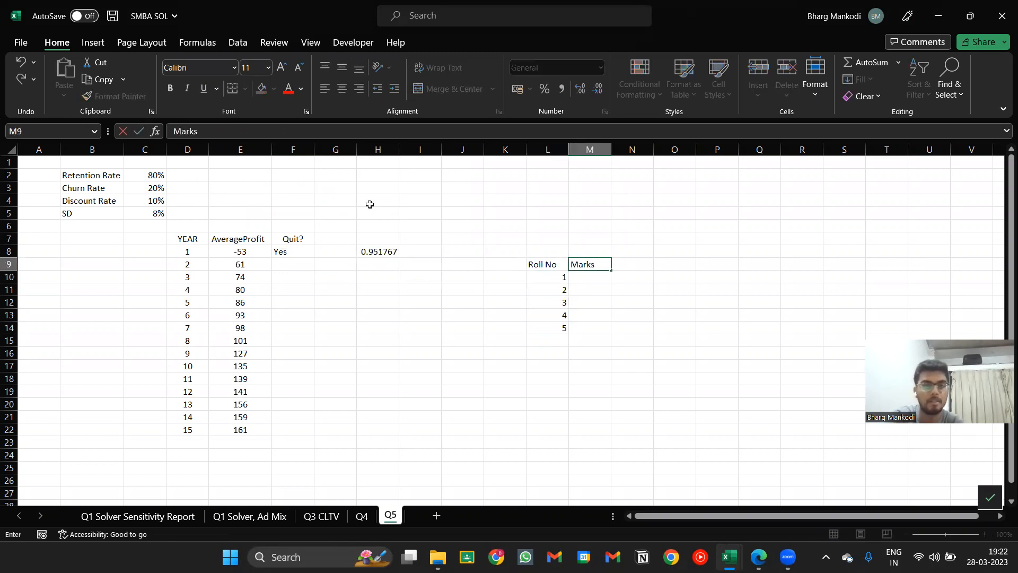
key("Return")
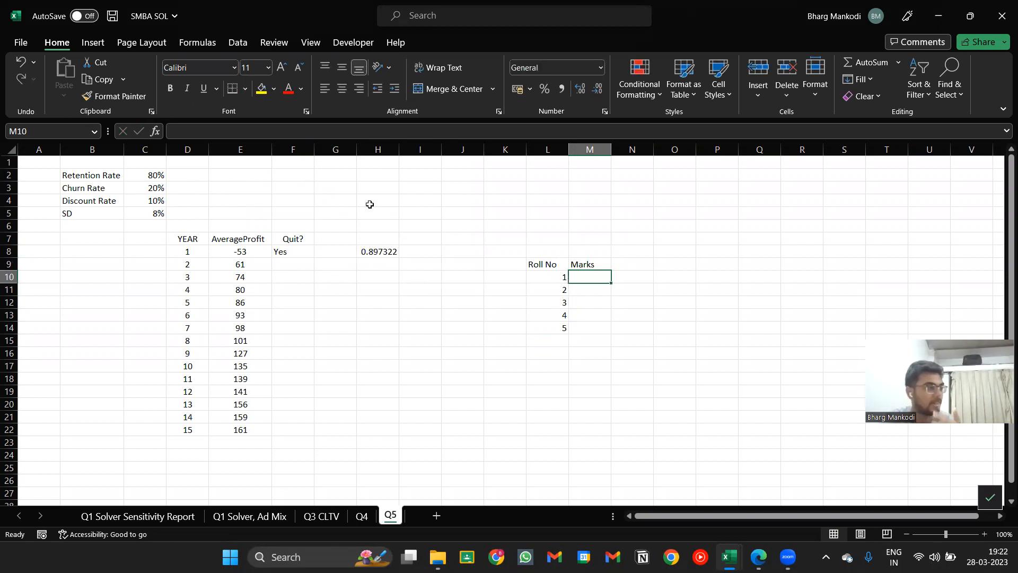
key("Up")
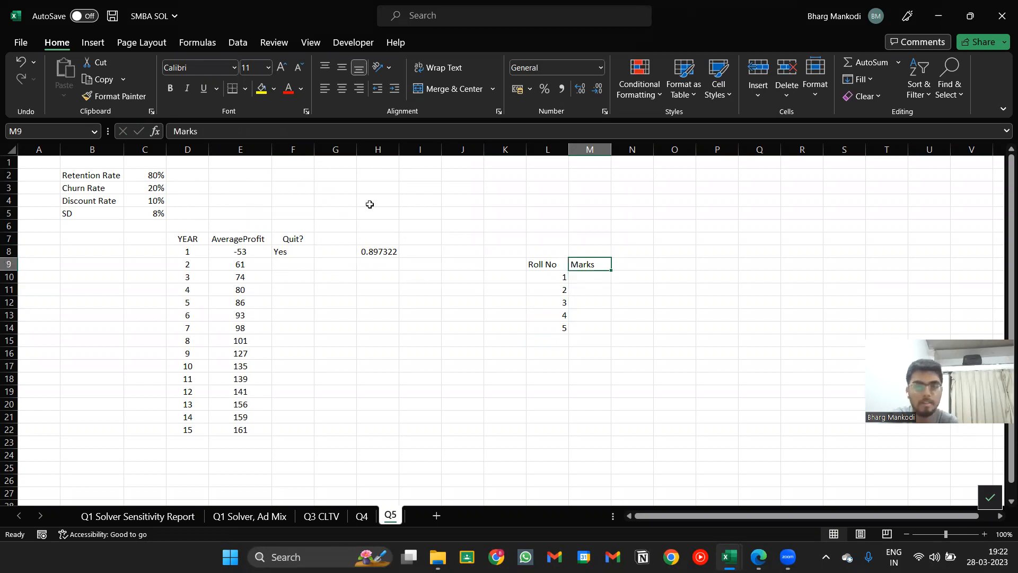
key("F2")
type("(out of 20)")
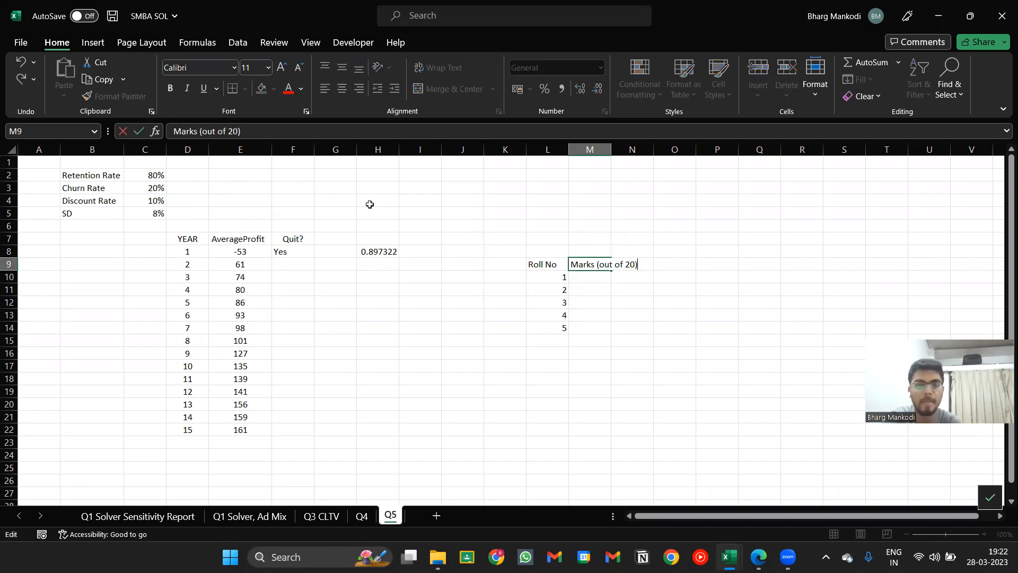
key("Return")
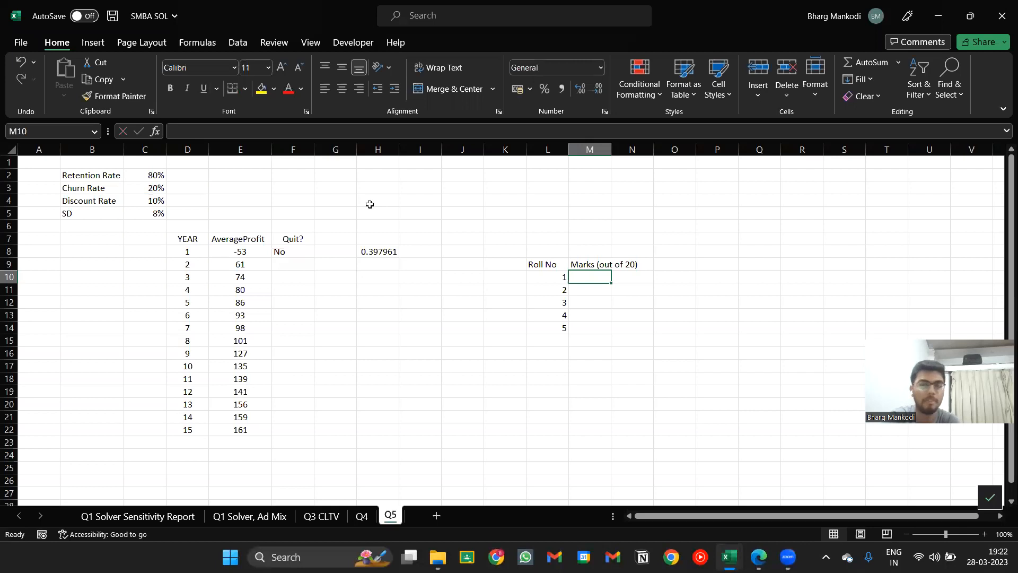
type("=if")
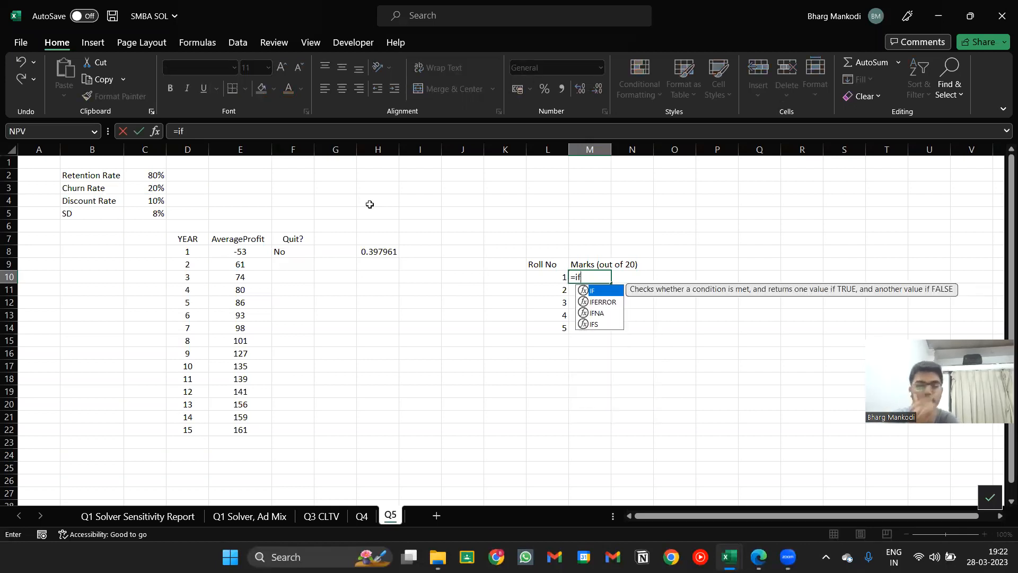
key("Tab")
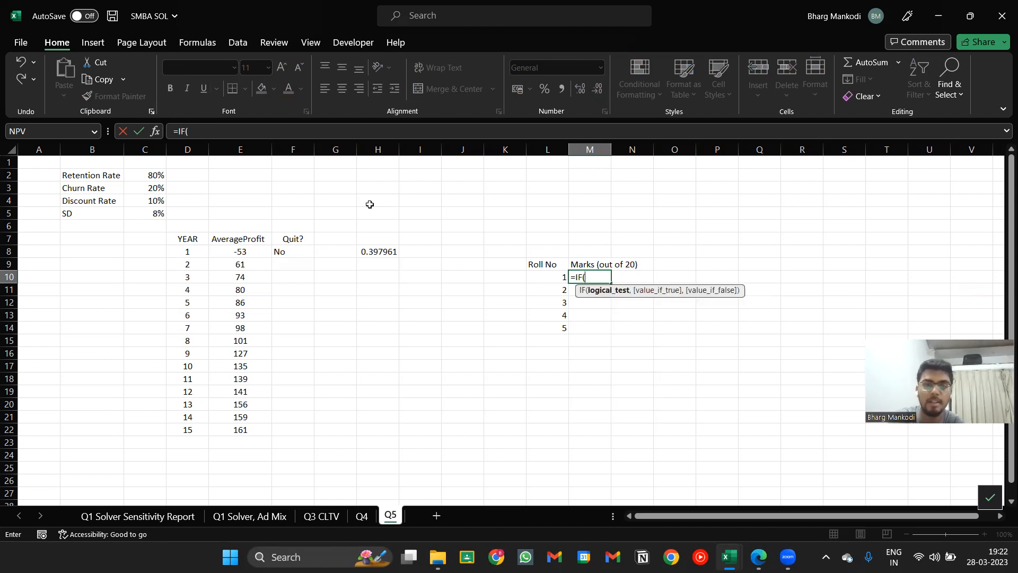
key("Left")
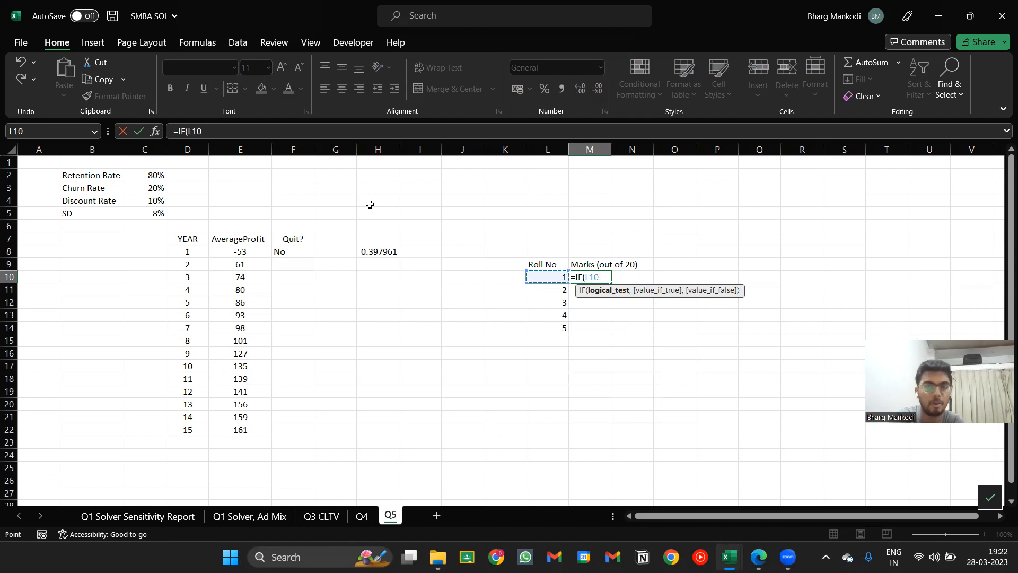
type("/2")
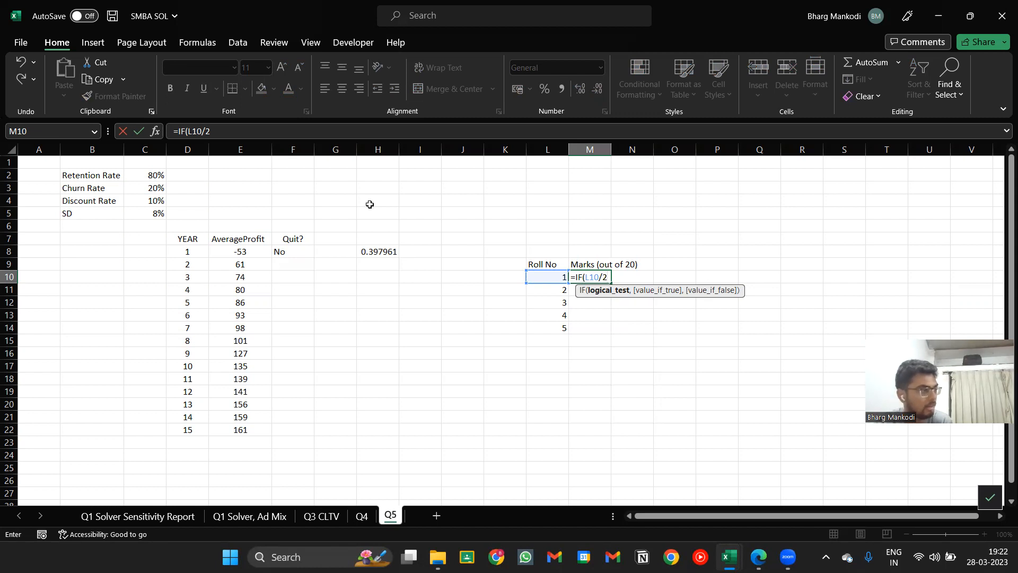
key("BackSpace")
key("BackSpace")
key("BackSpace")
key("BackSpace")
key("BackSpace")
type("rema")
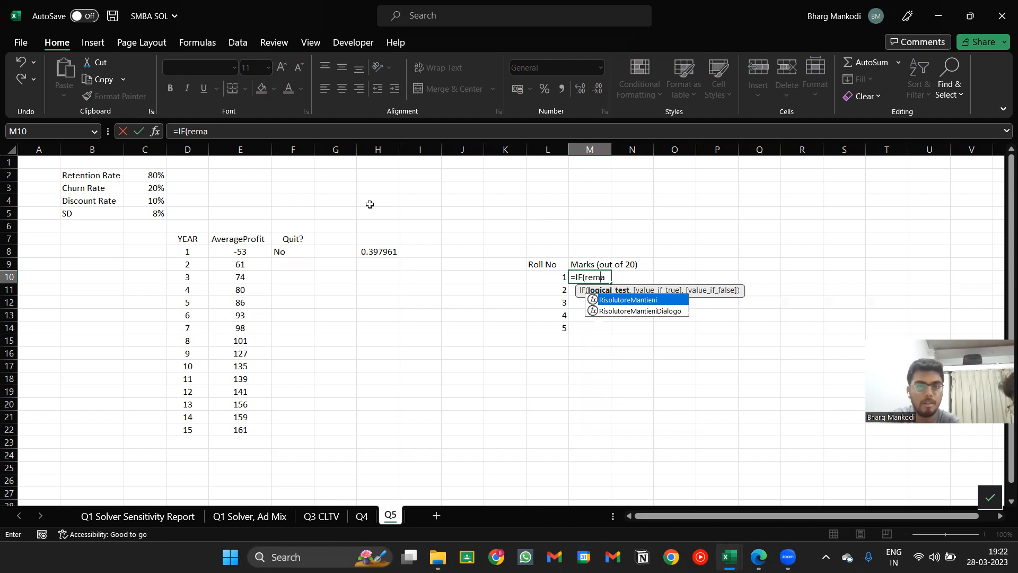
key("BackSpace")
key("BackSpace")
key("BackSpace")
key("BackSpace")
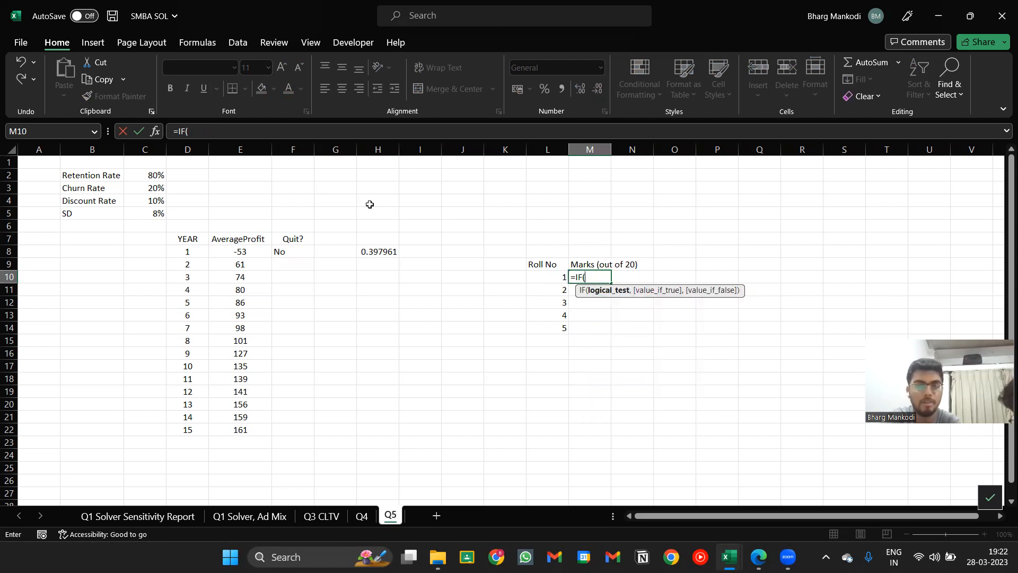
key("Escape")
type("=IF(")
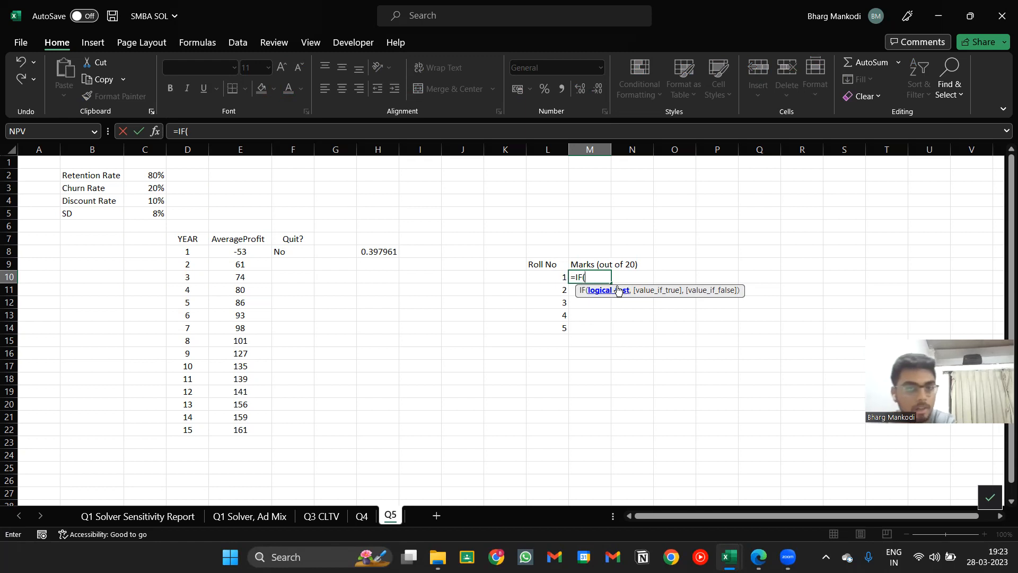
key("Escape")
Step: Clear the Roll No and Marks example table from L9:M14
left_click_drag(561, 260, 594, 325)
key("Delete")
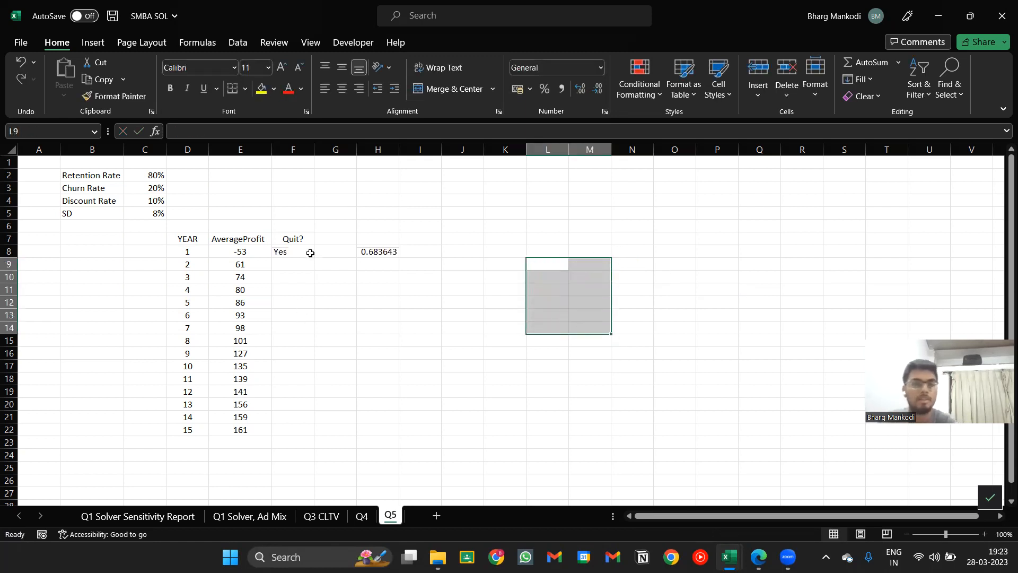
Step: Re-enter =IF(RAND()<$C$3,"No","Yes") in F8 as the Quit? formula for year 1
left_click(310, 253)
type("=IF(")
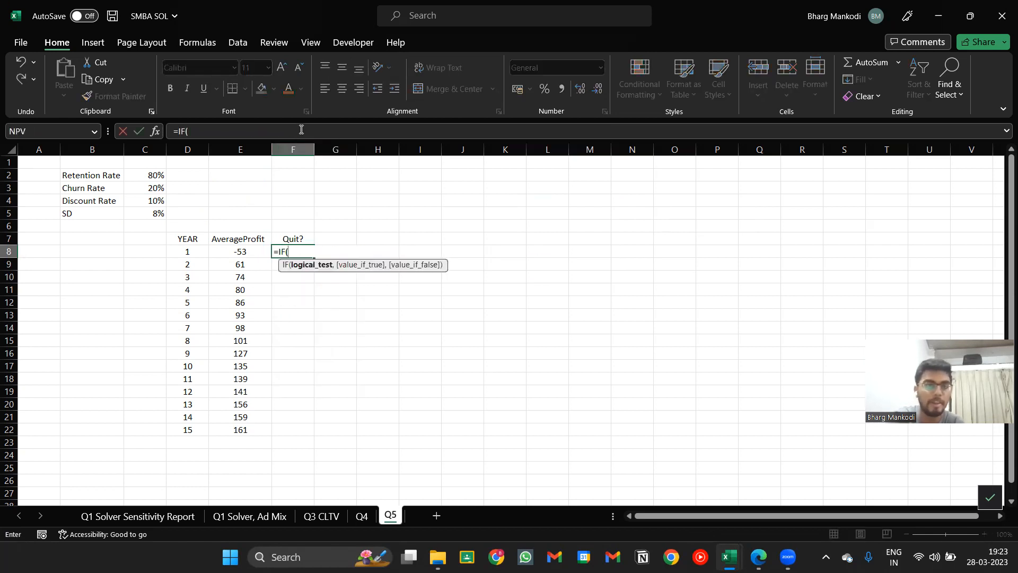
type("rand")
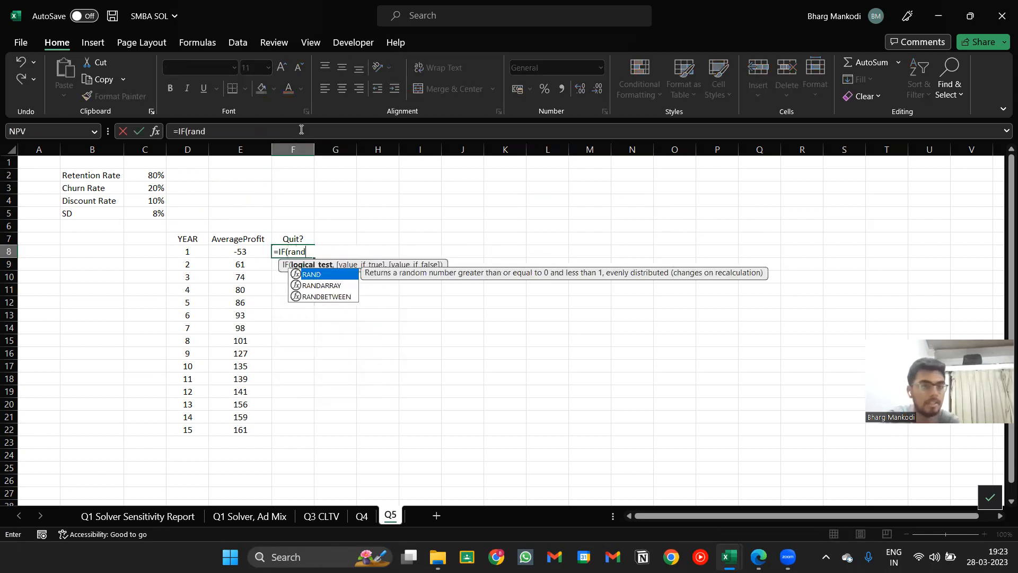
key("Tab")
type(")")
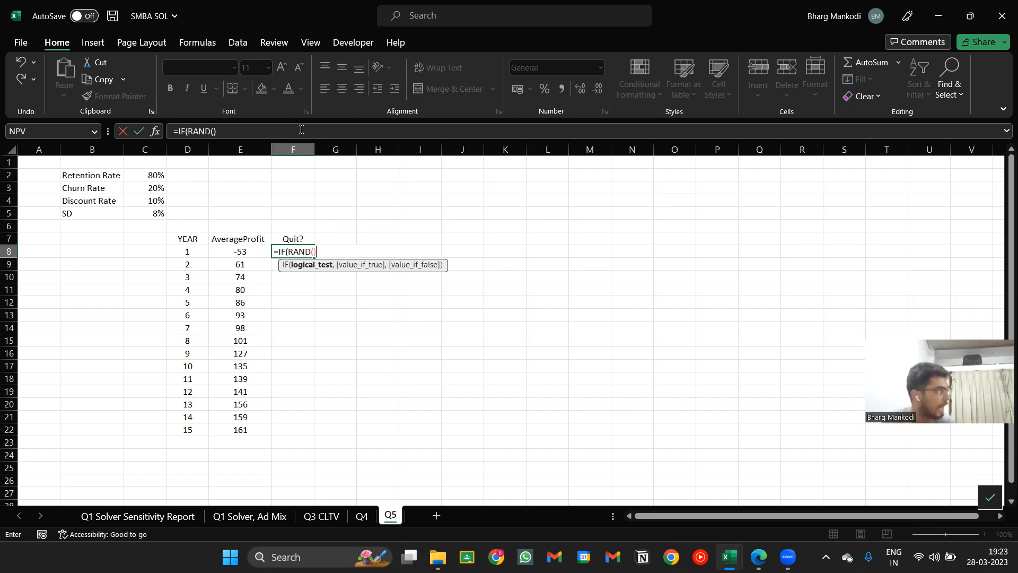
type("<")
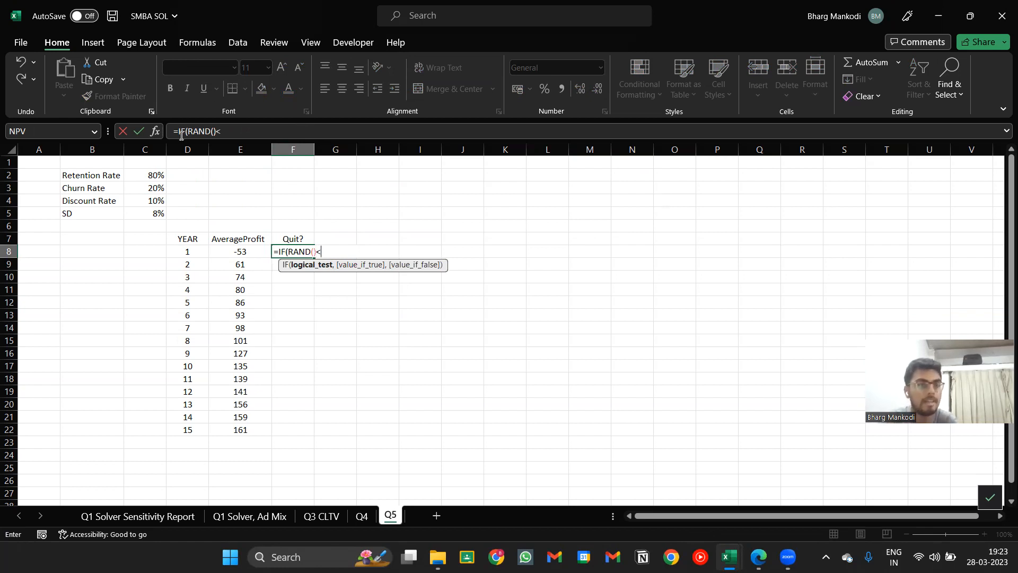
left_click(161, 191)
key("F4")
type(",")
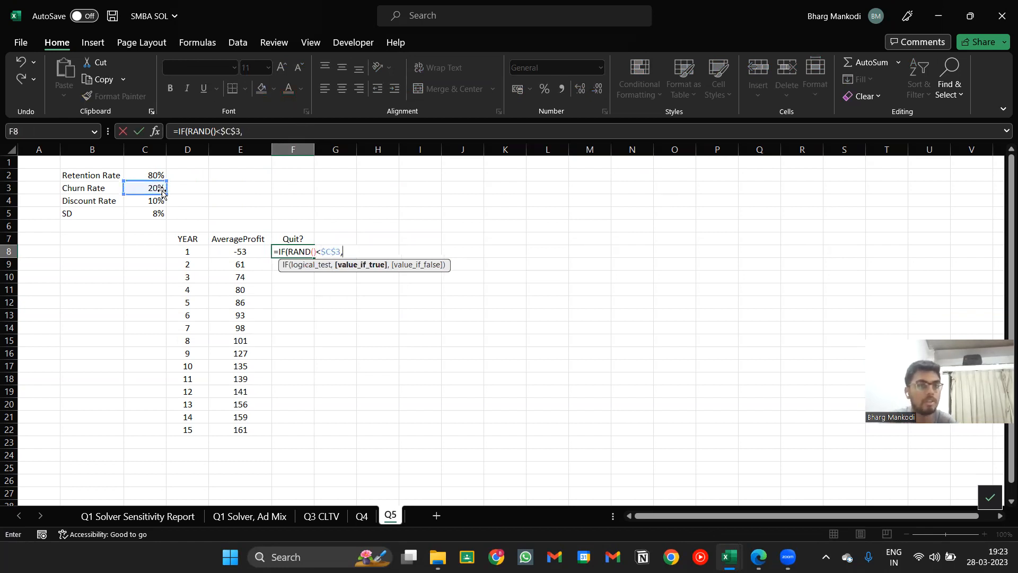
type("\"")
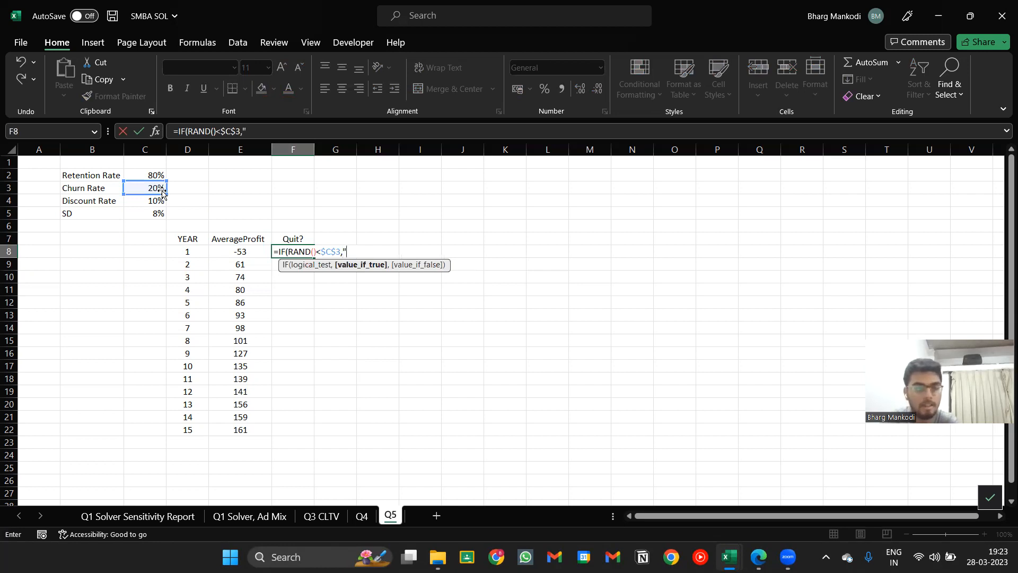
type("No\"")
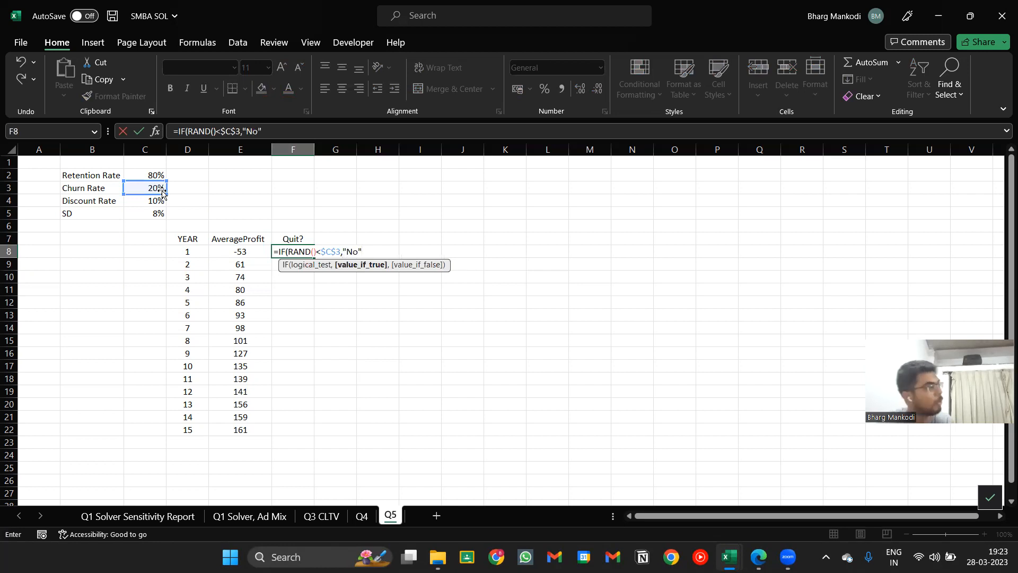
type(",\"Y")
type("e")
key("BackSpace")
type("Yes\"")
key("Return")
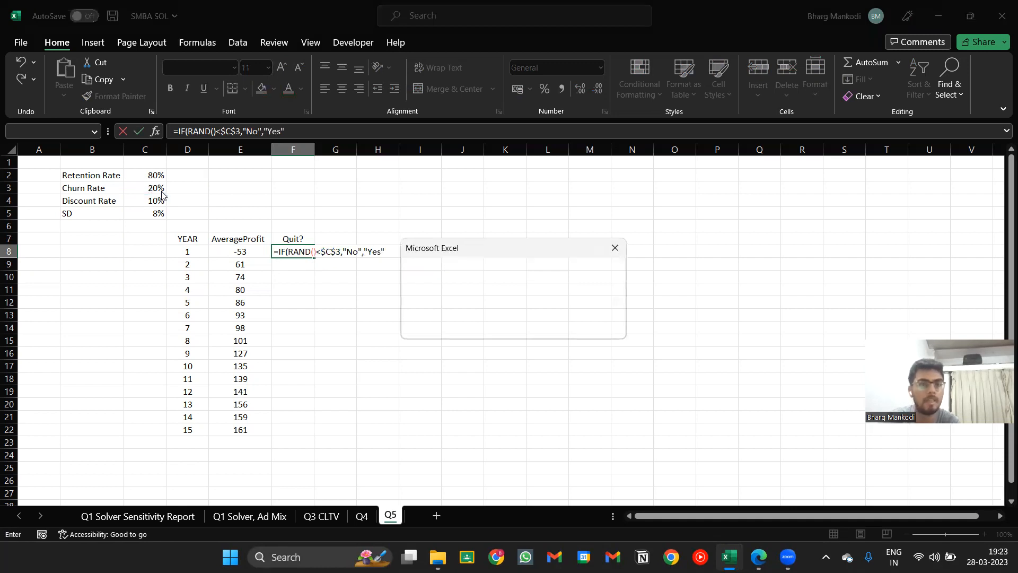
key("Return")
Step: Try =IF(RAND()<1-C2,"No","Yes") in G8 as an alternative based on the retention rate, and clear the cell
key("Right")
key("Up")
type("=")
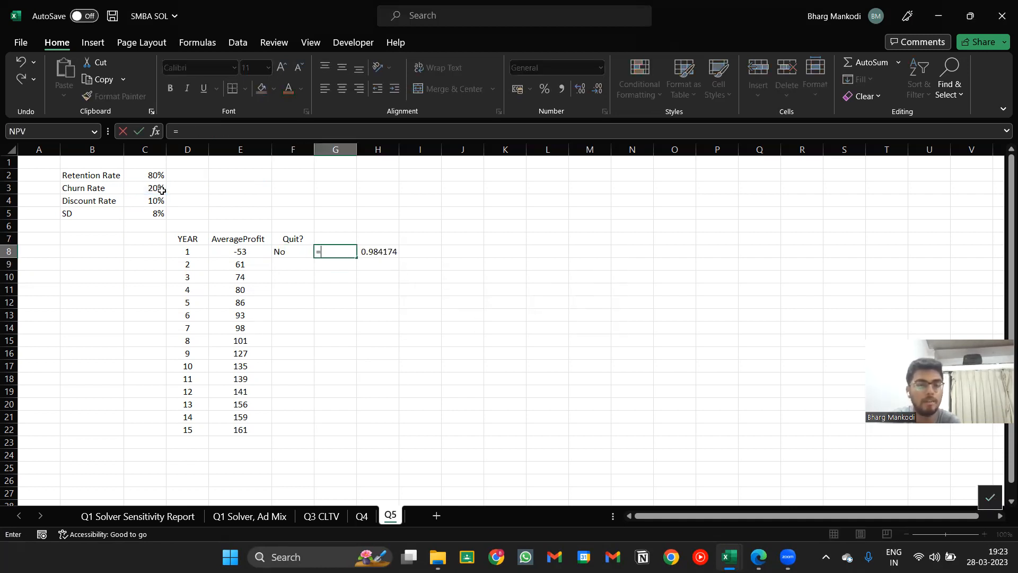
type("IF(RAND(")
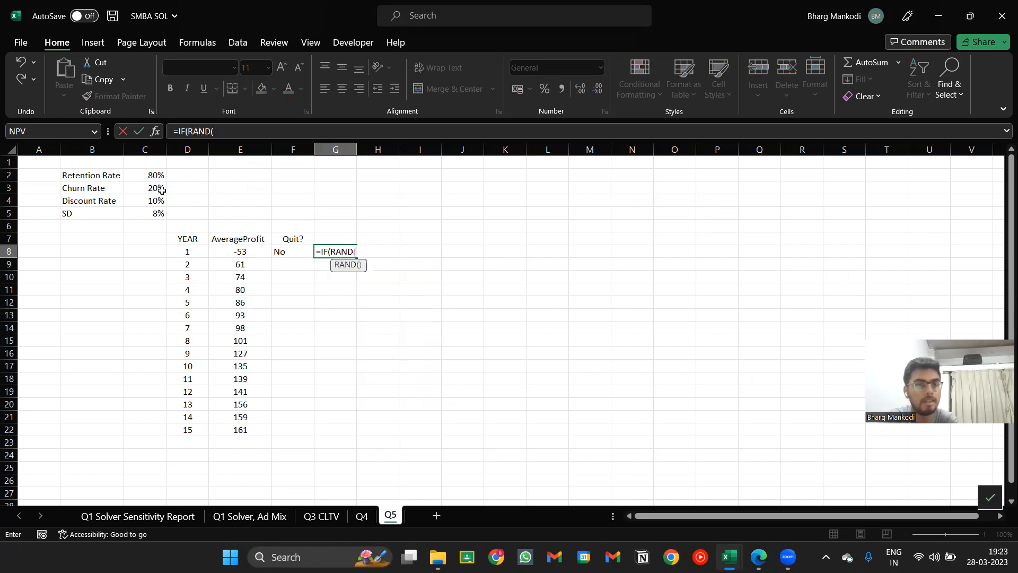
type(")>")
key("Up")
key("Left")
key("Up")
key("Left")
key("Up")
key("Left")
key("Up")
key("Left")
key("Up")
key("Up")
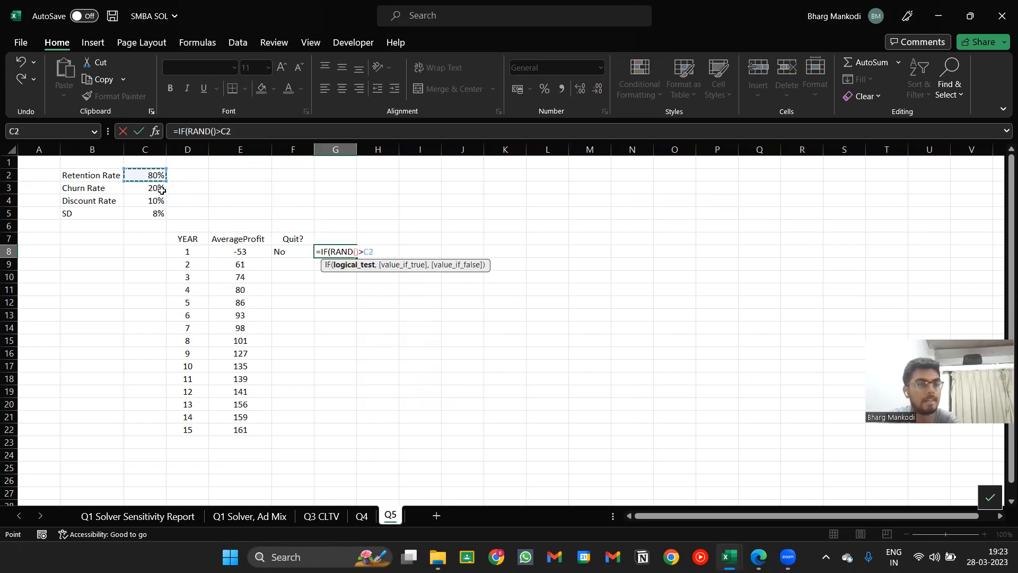
type(",")
key("BackSpace")
key("BackSpace")
key("BackSpace")
key("BackSpace")
type("<1-")
key("Up")
key("Up")
key("Up")
key("Up")
key("Up")
key("Up")
key("Left")
key("Left")
key("Left")
key("Left")
type(",\"No\",")
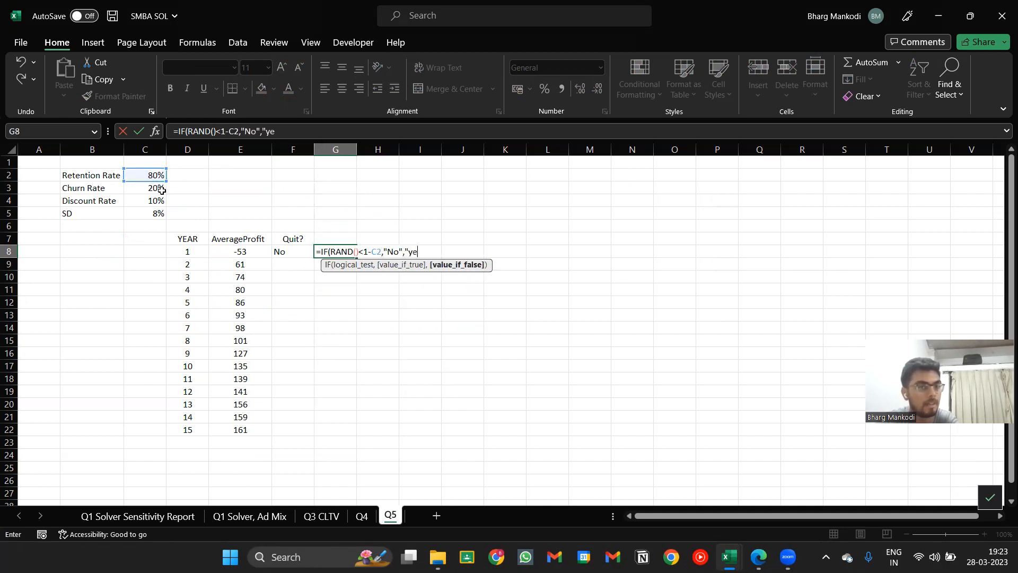
type("\"Yes")
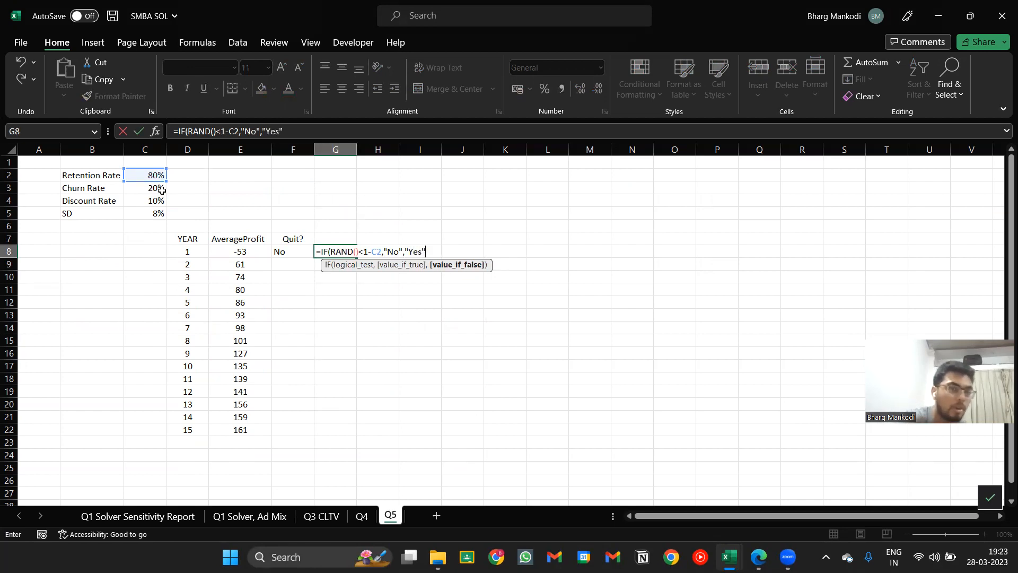
key("Return")
key("Return")
key("Up")
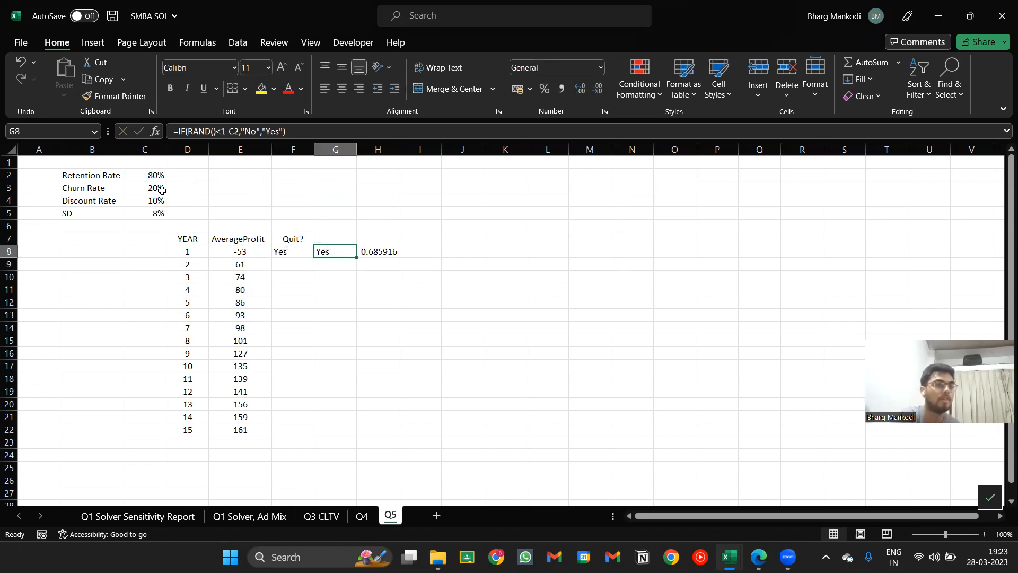
key("Delete")
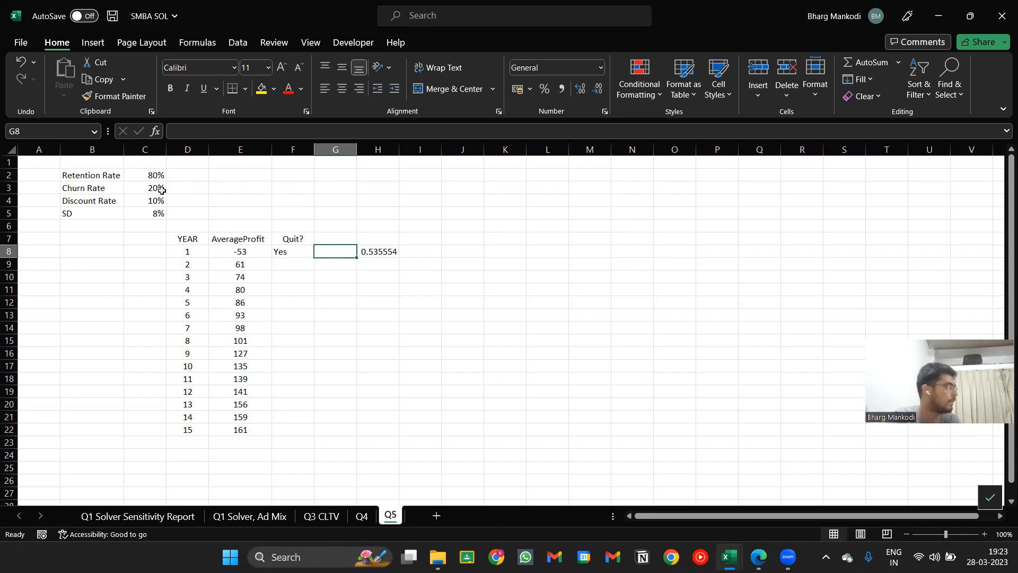
Step: Recalculate the workbook repeatedly to examine how the random number in H8 changes
key("Right")
key("Left")
key("Left")
key("Right")
key("Left")
key("F9")
key("Right")
key("Right")
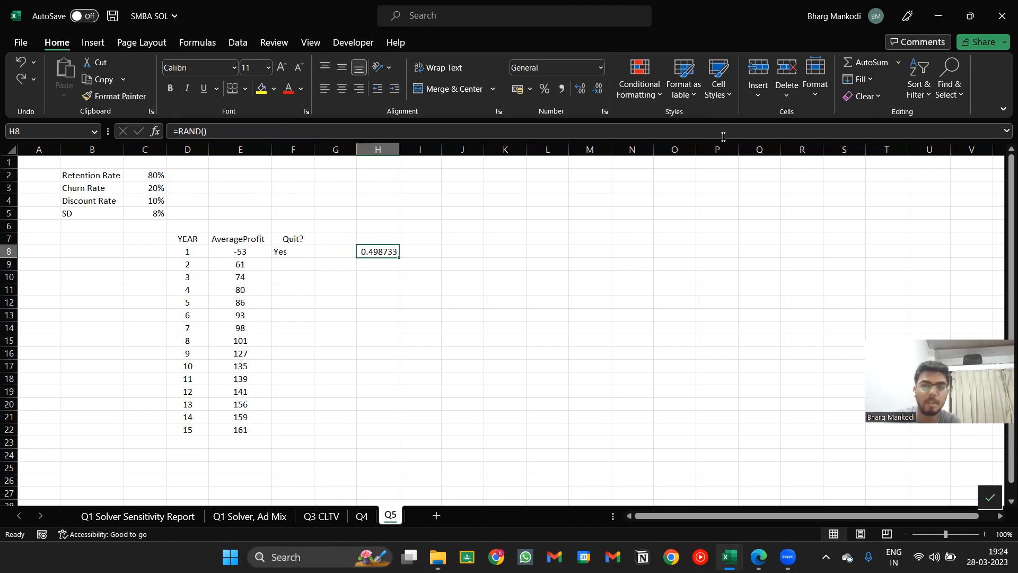
left_click(197, 42)
left_click(810, 72)
left_click(811, 72)
left_click(811, 72)
left_click(811, 72)
left_click(810, 72)
left_click(810, 72)
left_click(810, 72)
left_click(810, 72)
left_click(810, 72)
left_click(810, 72)
left_click(811, 72)
left_click(810, 72)
left_click(810, 72)
left_click(810, 72)
left_click(811, 73)
left_click(810, 72)
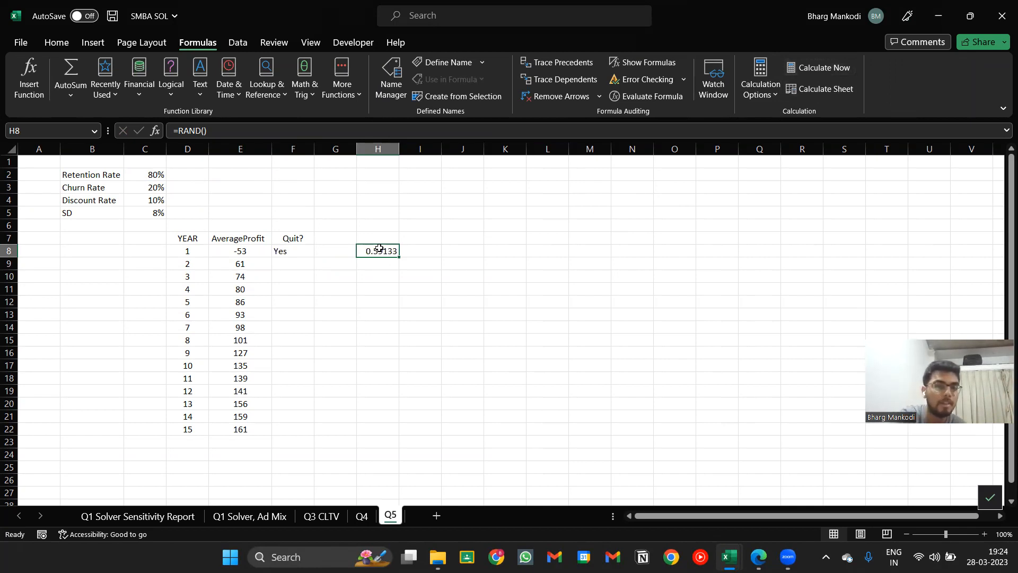
Step: Recalculate several more times to examine the year 1 Quit? result from the formula in F8
left_click(308, 250)
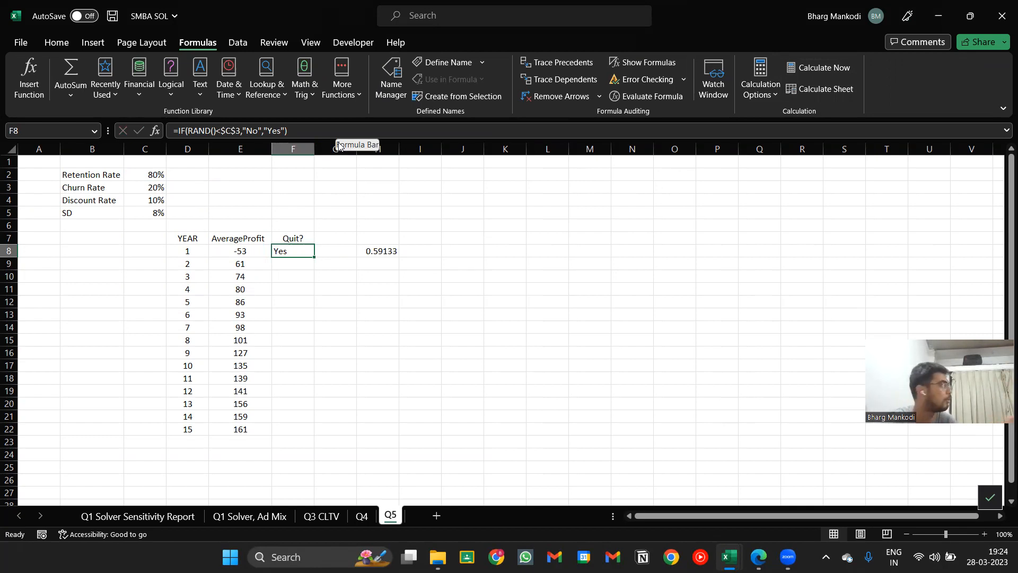
key("F9")
key("F9")
key("F9")
key("F9")
key("F9")
key("F9")
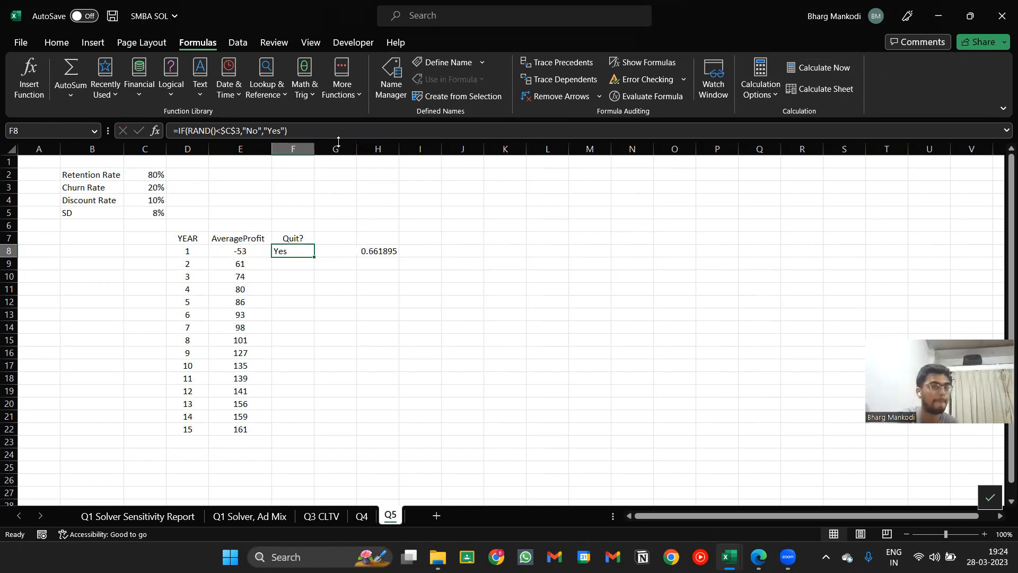
Step: Clear the RAND() test value from H8 and save the workbook
key("Right")
key("Right")
key("Delete")
key("Left")
key("Left")
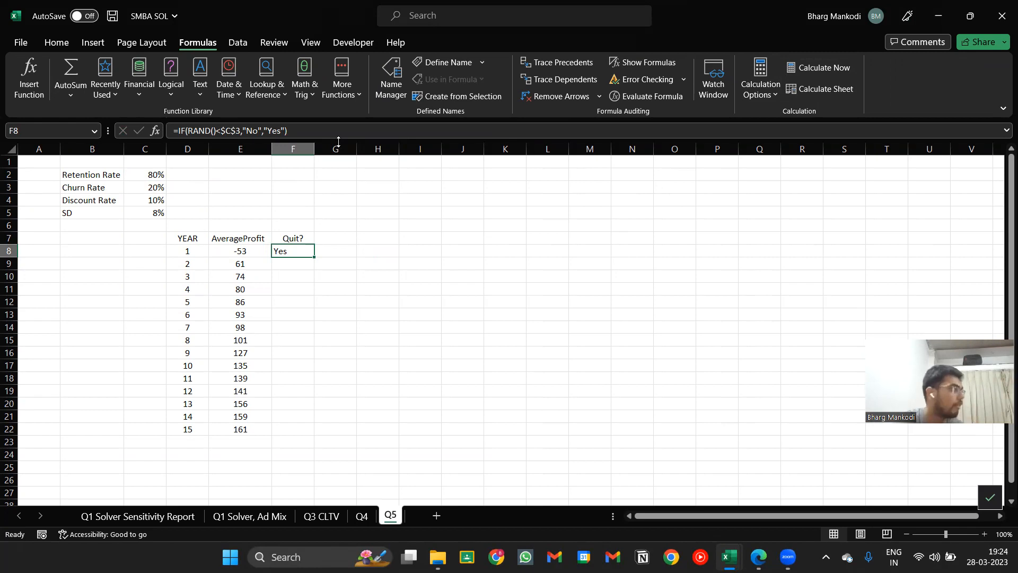
key("ctrl+s")
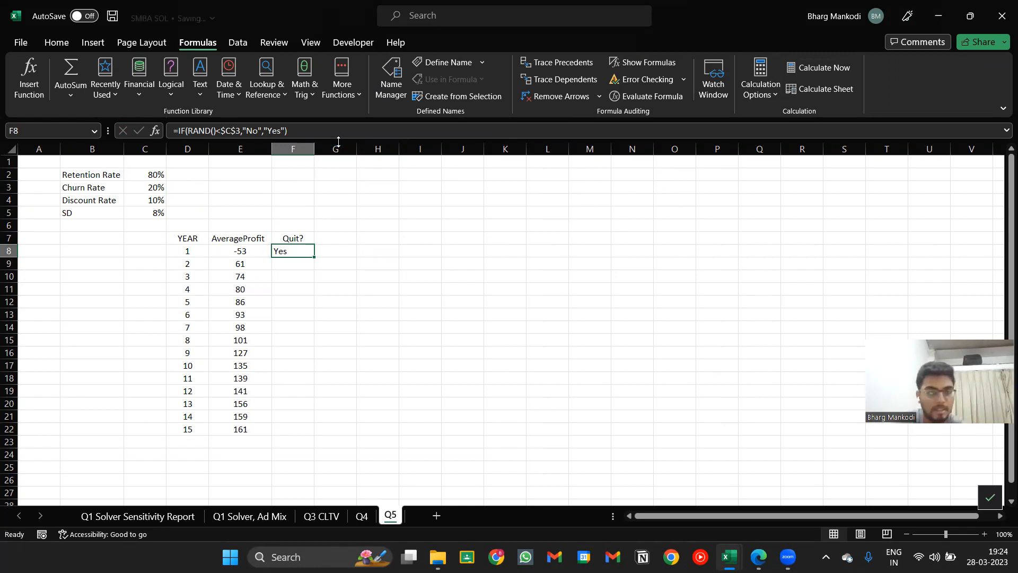
Step: Enter =RAND() in I8 as a sample random number
key("Right")
key("Right")
key("Right")
type("=r")
key("Return")
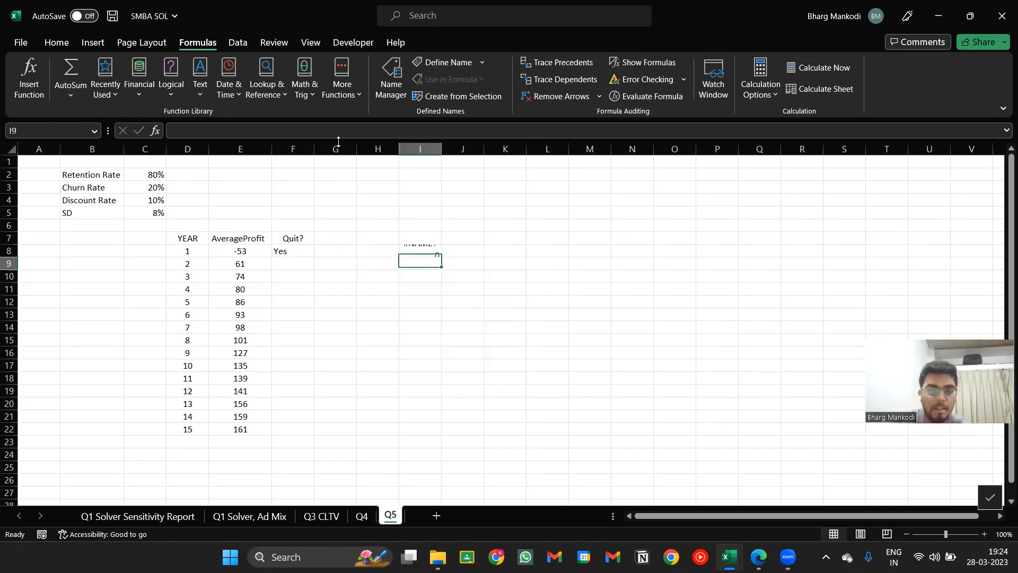
key("Up")
key("F2")
type("and()")
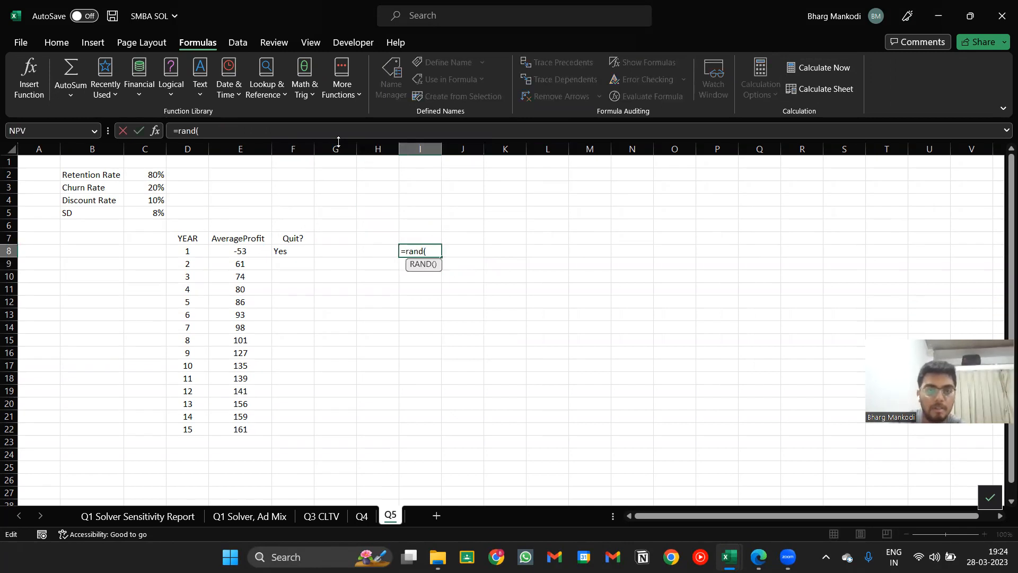
key("Return")
Step: Enter a second =RAND() in L9 and recalculate repeatedly to compare it with the one in I8
key("Right")
key("Right")
key("Right")
type("=rand()")
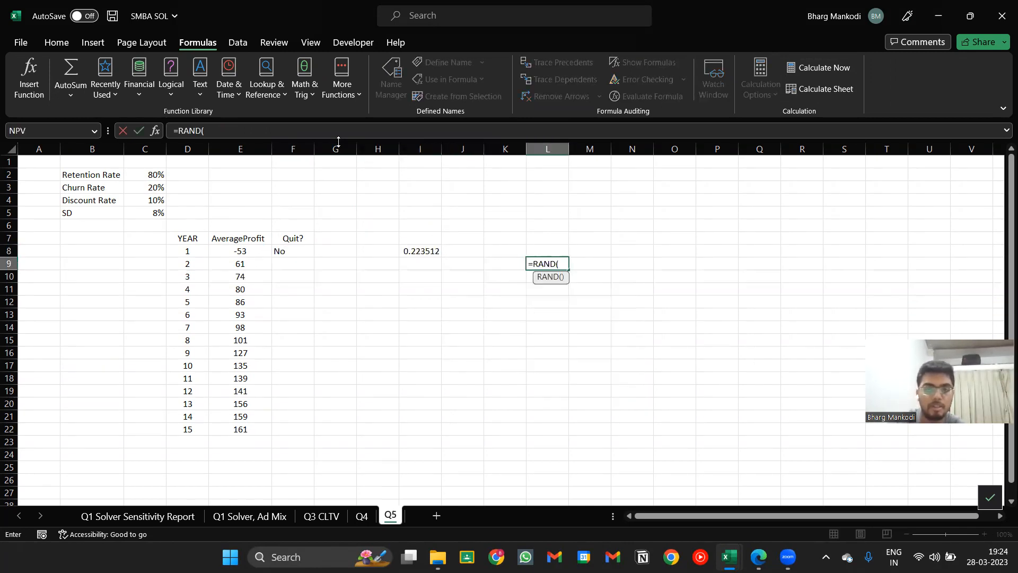
key("Return")
key("F9")
key("F9")
key("F9")
key("F9")
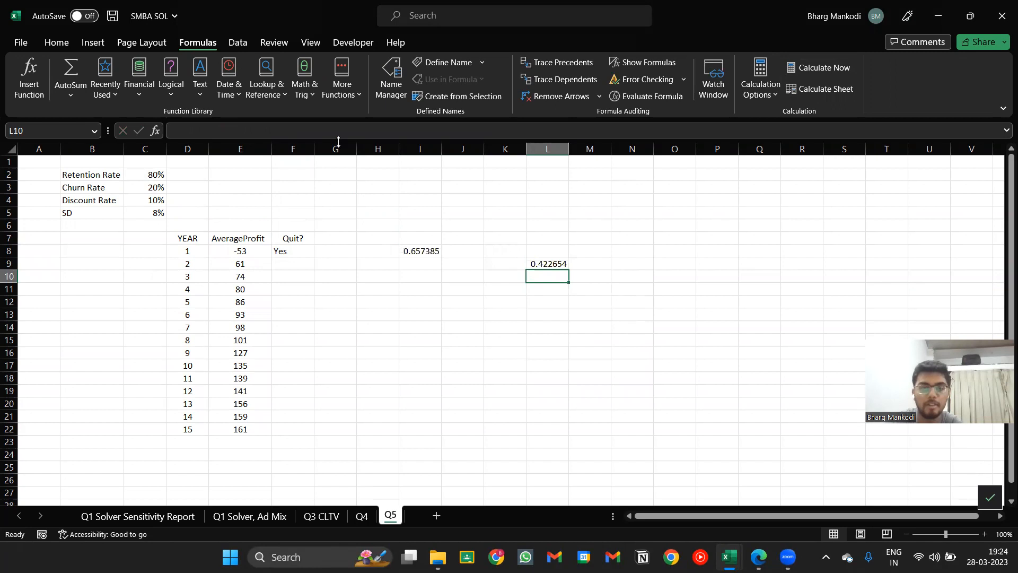
Step: Clear the sample random numbers from I8 and L9 and return to the Quit? formula in F8
key("Up")
key("ctrl+Left")
key("Up")
key("Right")
key("Right")
key("Right")
key("Right")
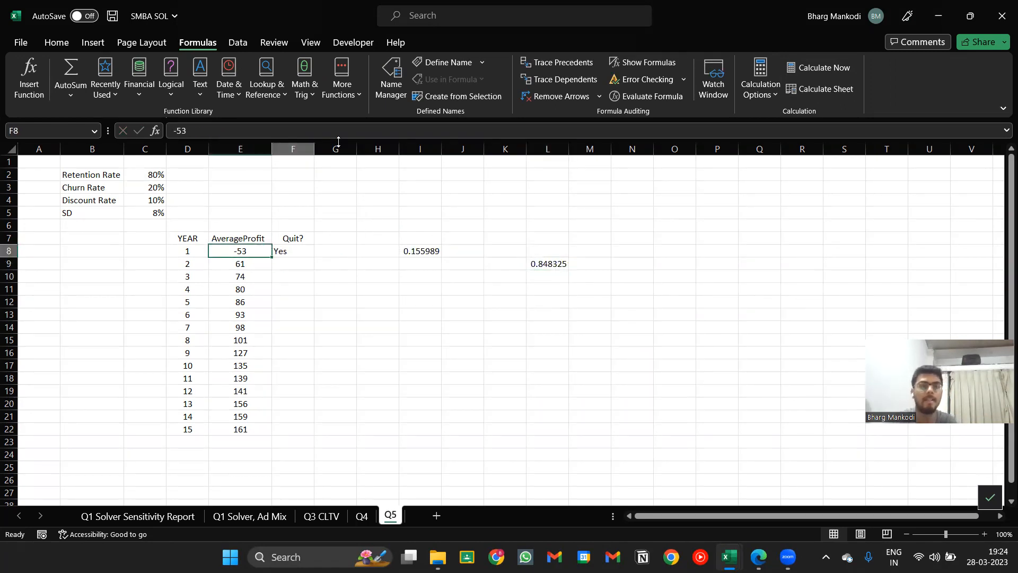
key("Delete")
key("Right")
key("Right")
key("Down")
key("Right")
key("Delete")
key("Left")
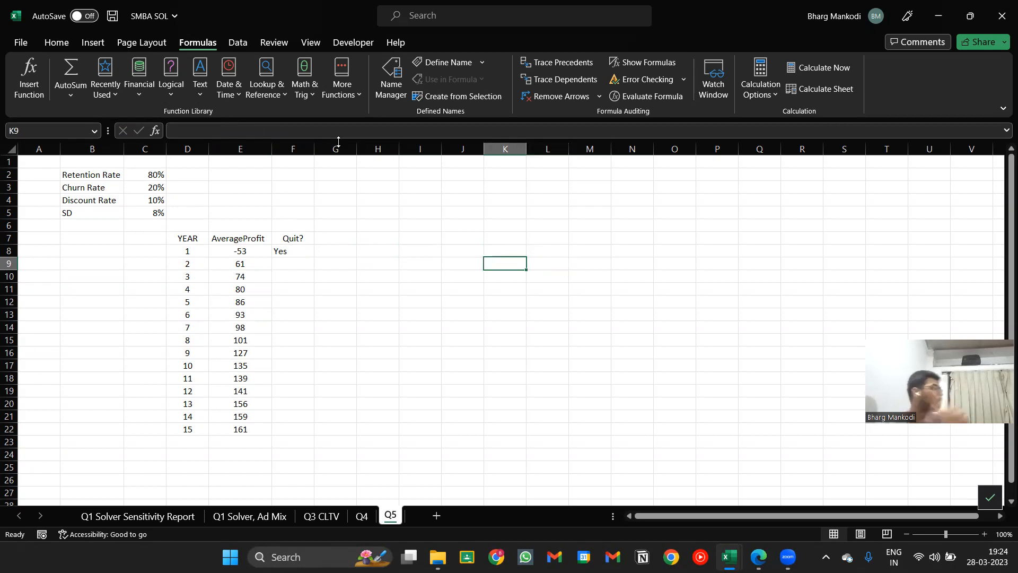
key("Left")
key("Left")
key("Left")
key("Up")
key("Left")
key("Left")
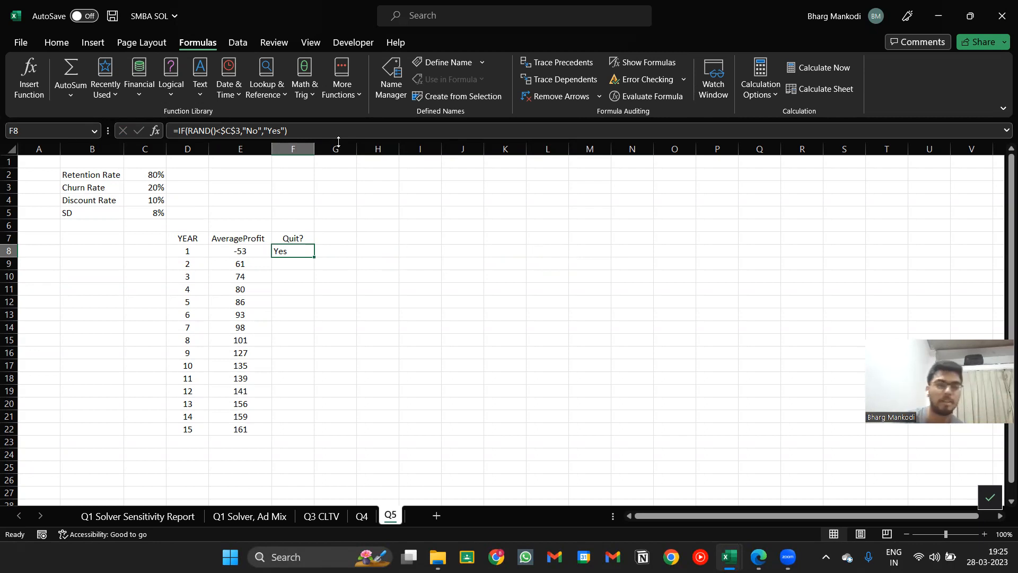
key("Down")
key("Up")
key("Down")
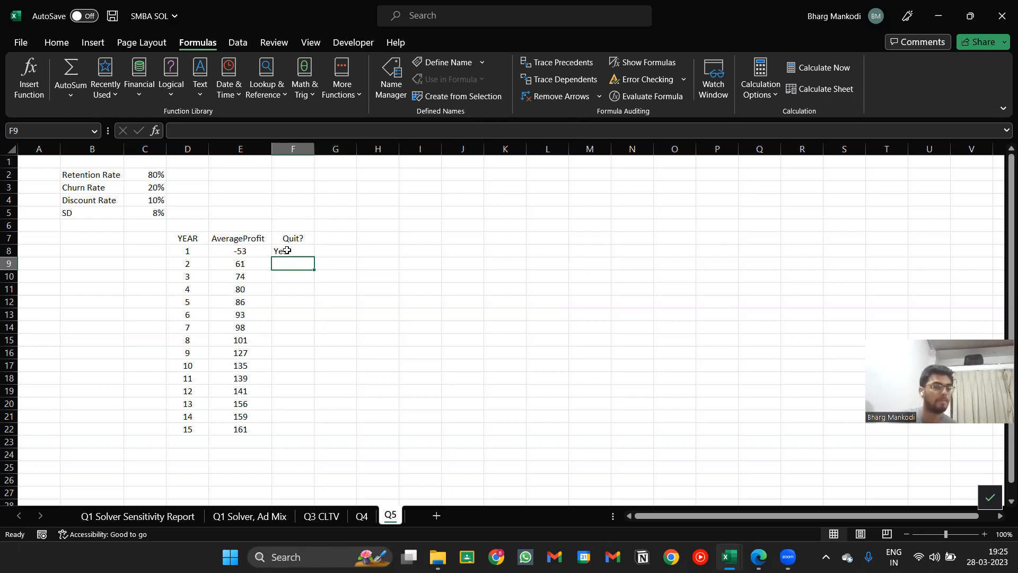
key("ctrl")
key("ctrl")
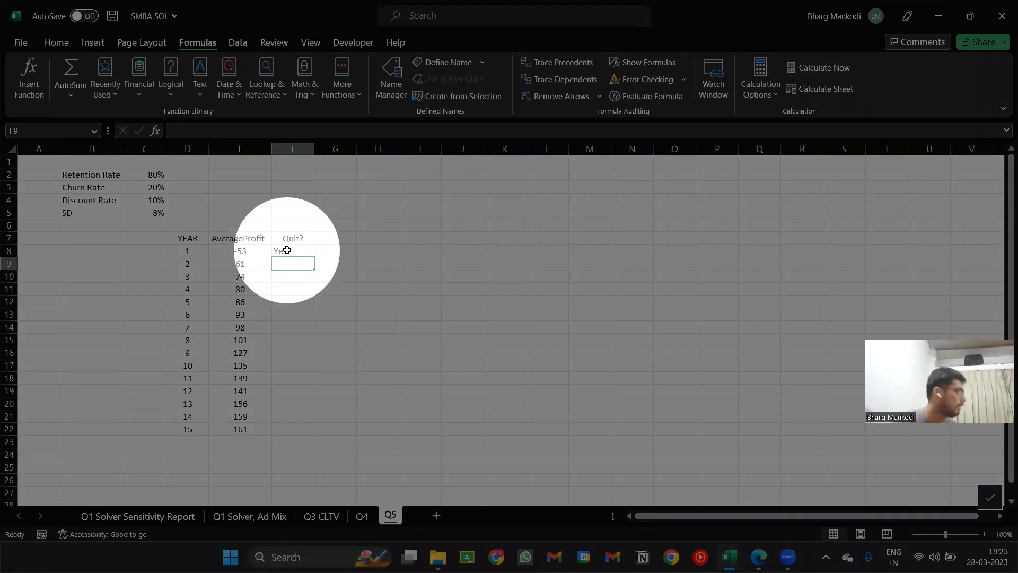
key("ctrl")
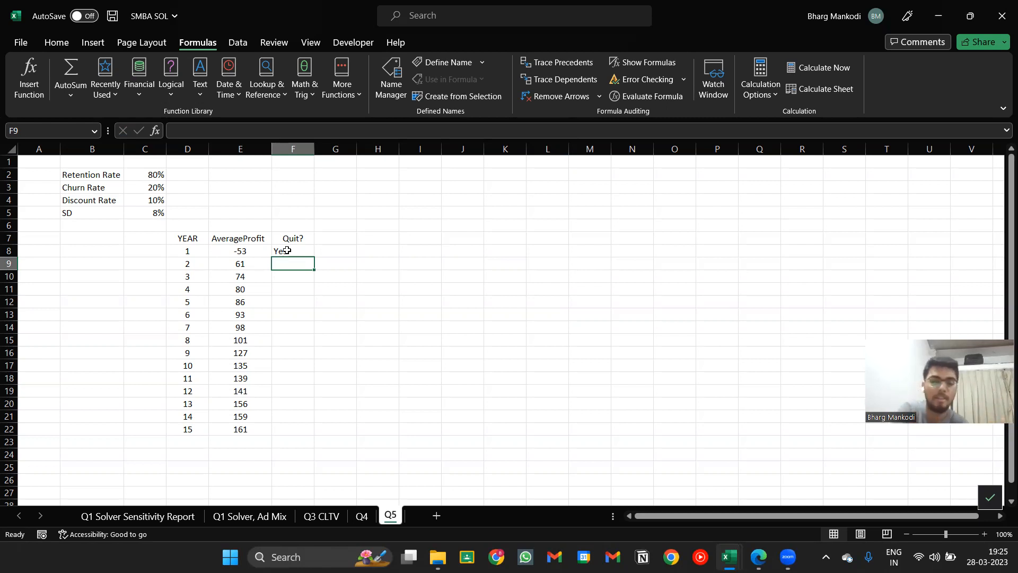
type("=IF(")
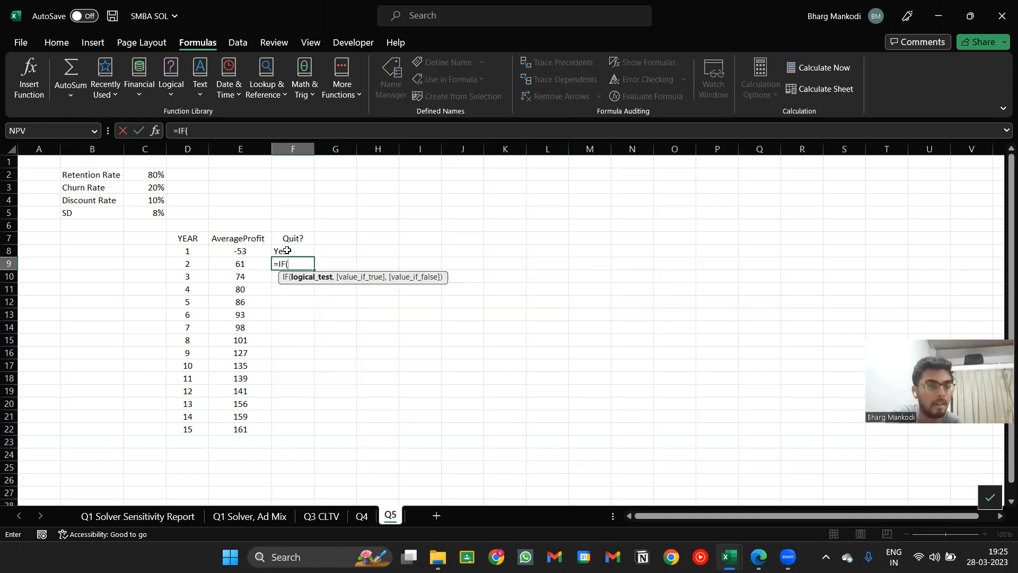
key("Escape")
Step: Switch to the New Microsoft Excel Worksheet workbook and examine the Quit? formulas for years 1 and 2 on Sheet5
left_click(286, 250)
key("alt+Tab")
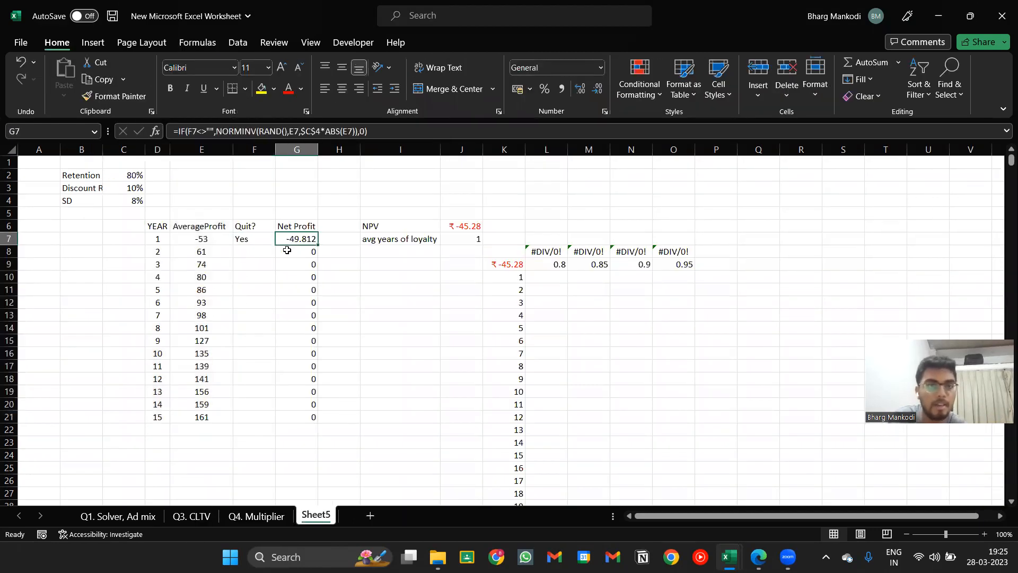
key("Left")
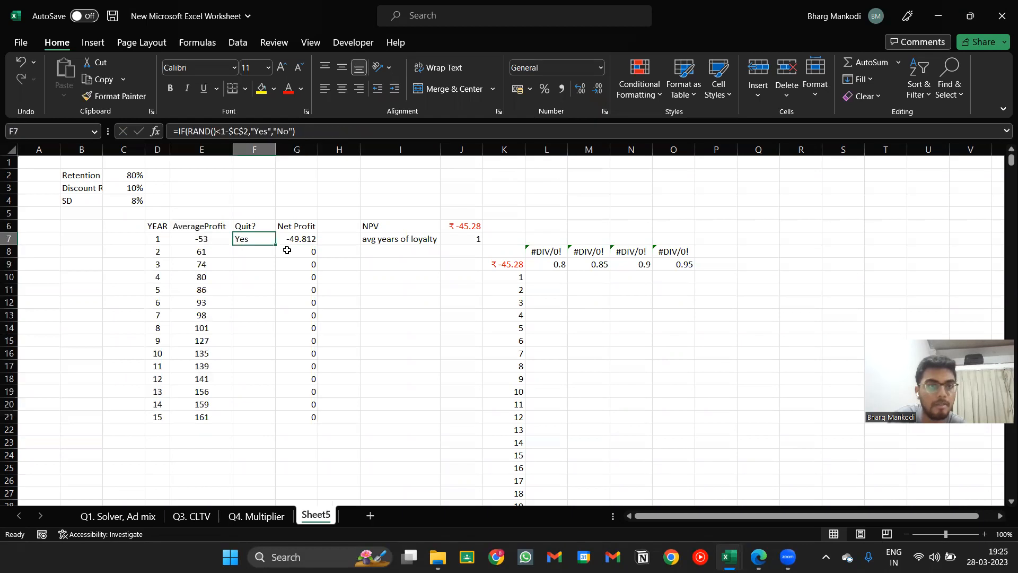
key("Down")
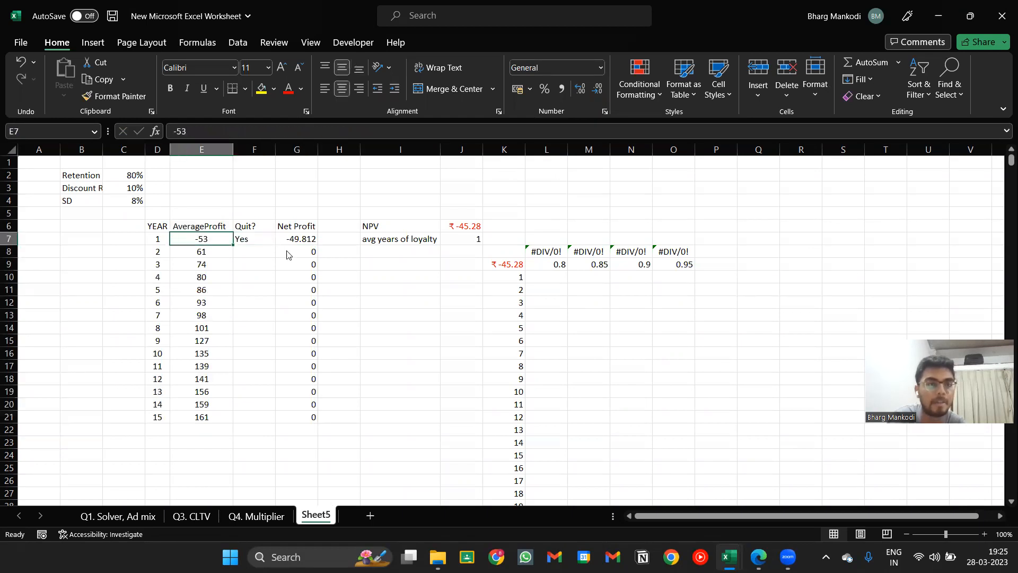
Step: Return to the SMBA SOL workbook and begin the year 2 Quit? formula in F9 with =IF(F8="No",
key("alt+Tab")
key("Down")
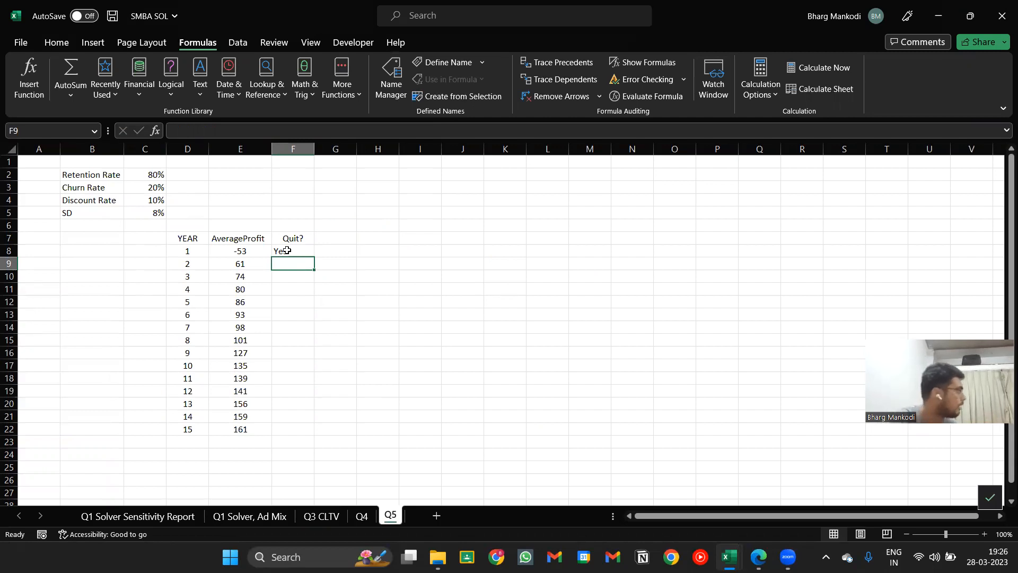
left_click(287, 250)
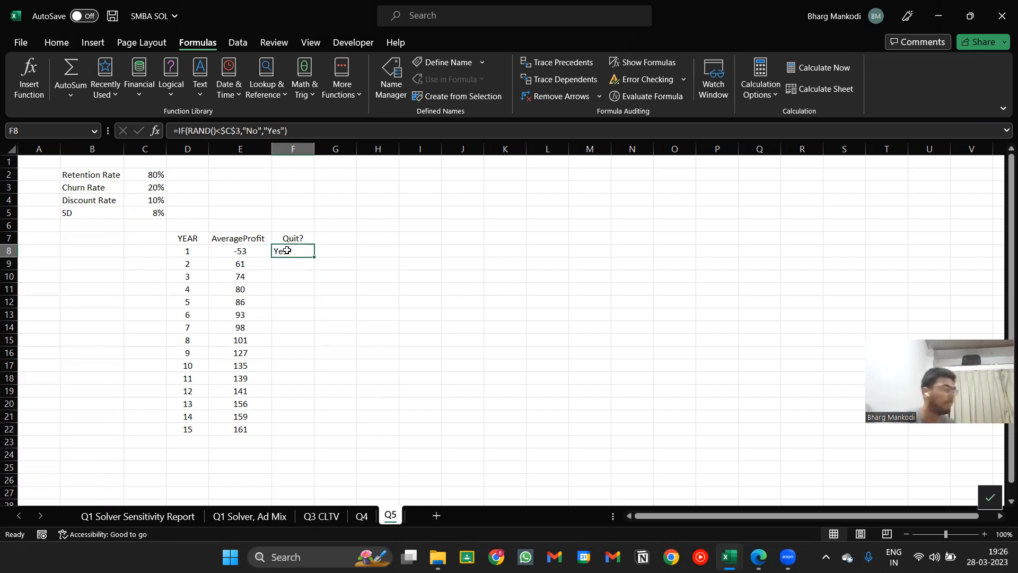
key("Down")
type("=IF(")
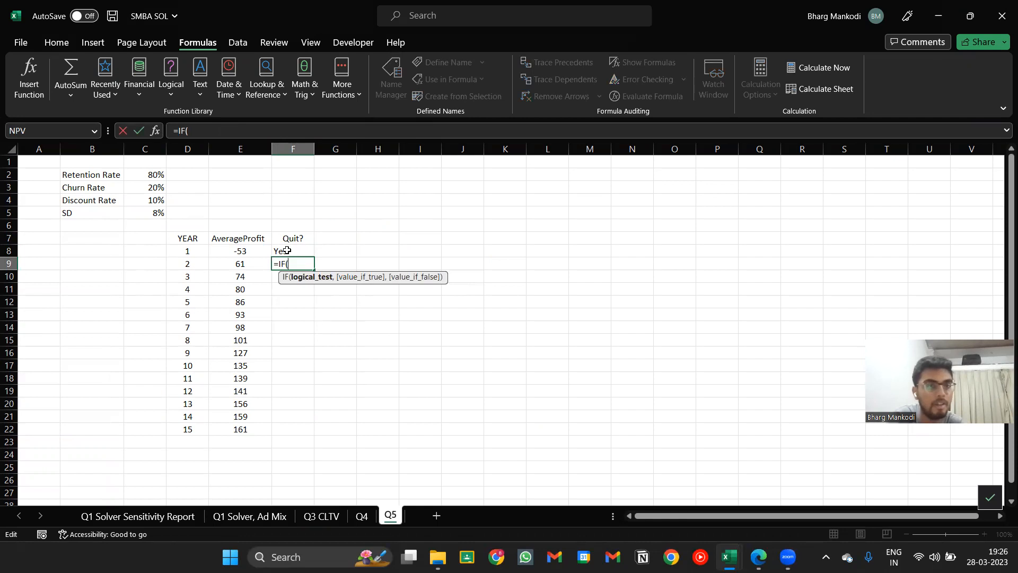
left_click(286, 251)
type("=\"No\"")
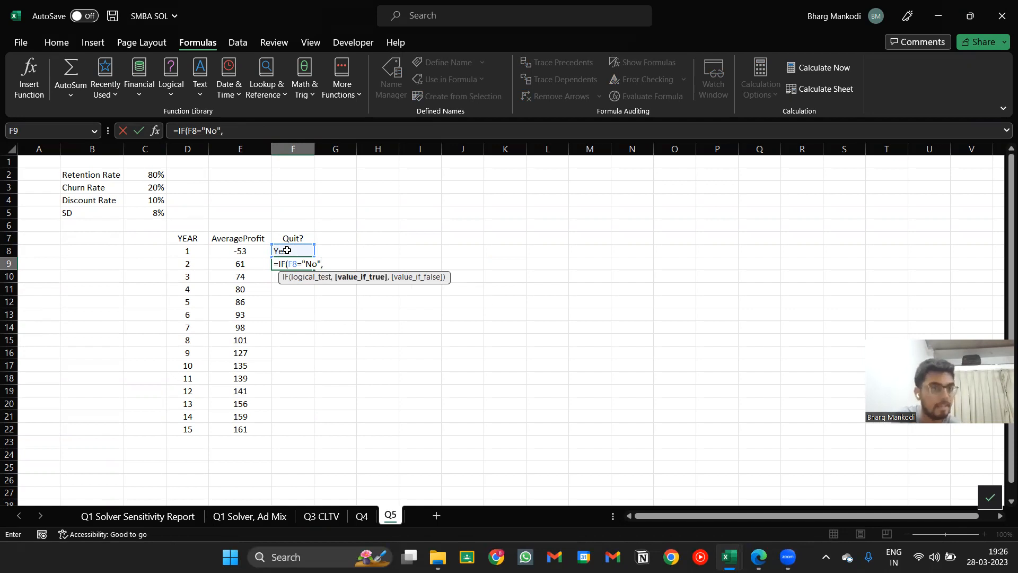
type(",rand")
key("Tab")
key("BackSpace")
key("BackSpace")
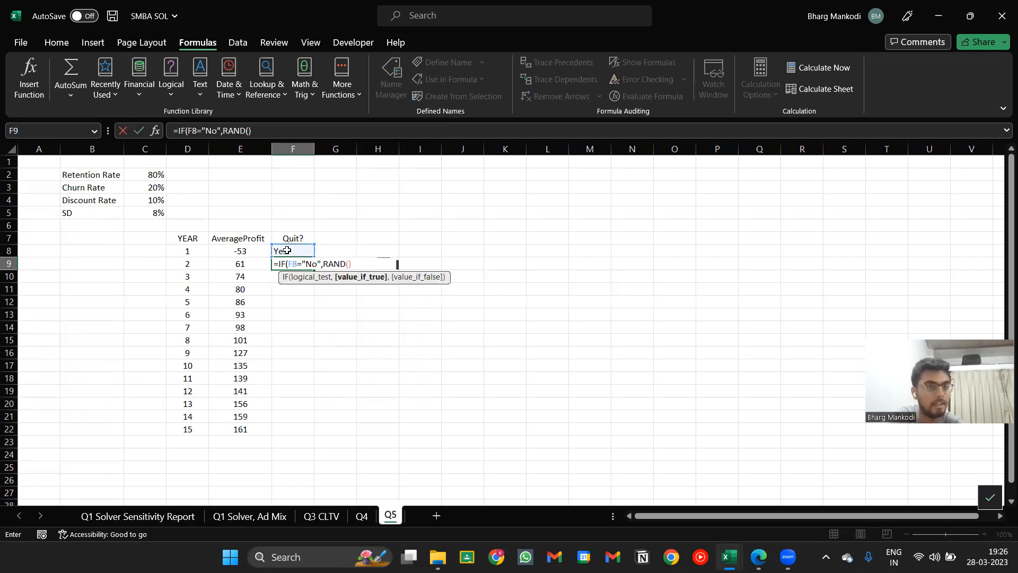
key("BackSpace")
key("BackSpace")
key("BackSpace")
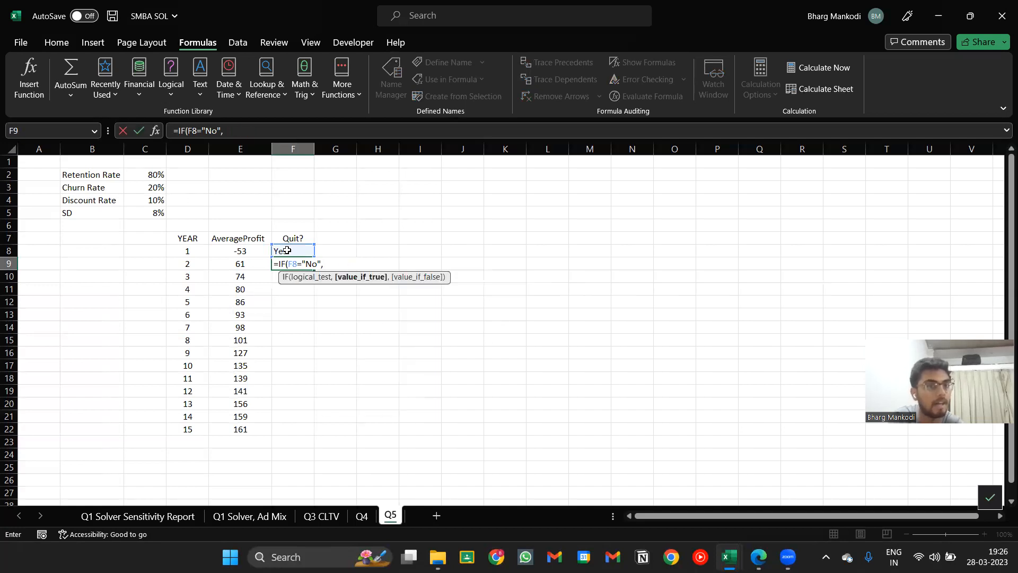
Step: Nest a second IF as F9's value-if-true, testing RAND()<$C$3 with an absolute reference to the churn rate
type("if")
key("Tab")
type("rand")
key("Tab")
type(")<")
key("Left")
key("Up")
key("Up")
key("Up")
key("Left")
key("Left")
key("Up")
key("Up")
key("Up")
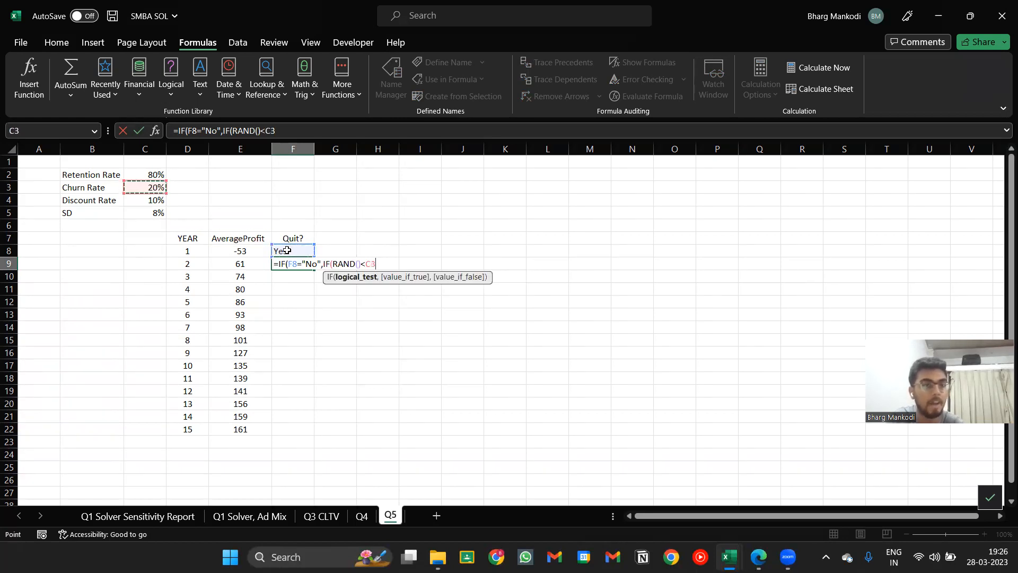
key("F4")
type(",")
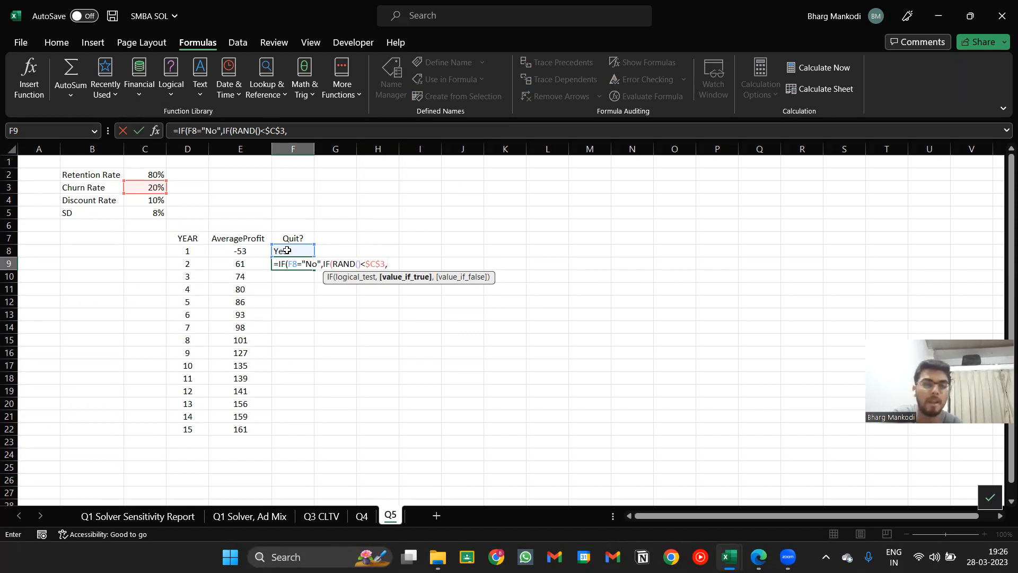
Step: Complete the nested IF in F9 with "No" as its true result and "Yes" as its false result
type("Ye")
key("BackSpace")
key("BackSpace")
type("No\"")
key("BackSpace")
type("\",\"Yes\"")
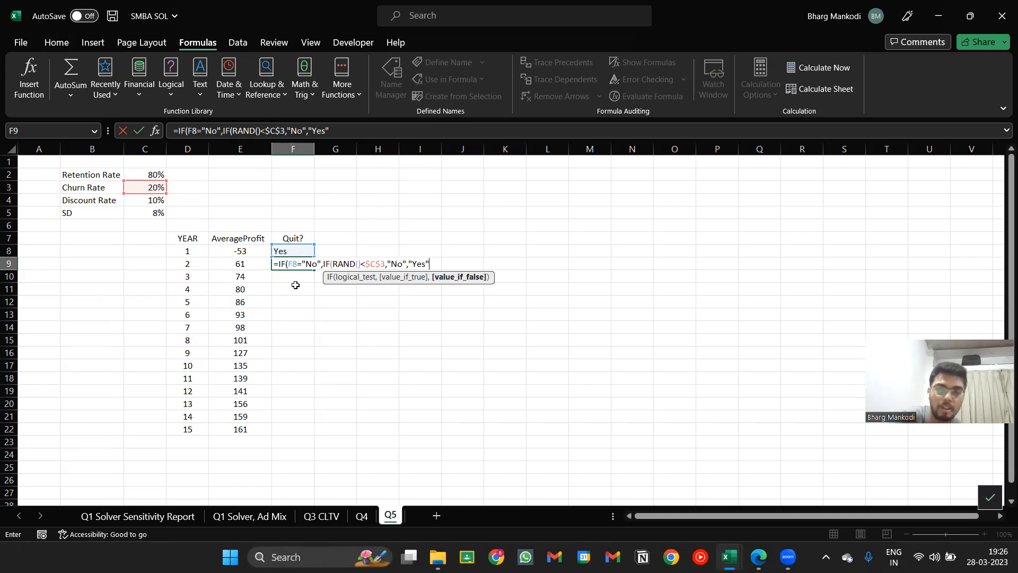
type(")")
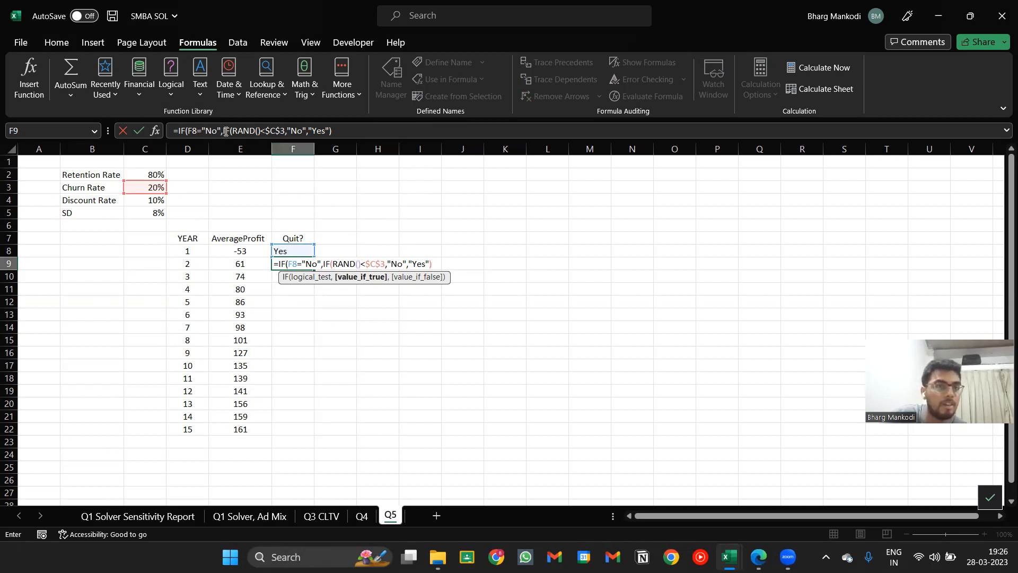
Step: Add an empty string "" as the outer IF's value-if-false and enter the completed formula in F9
left_click(341, 132)
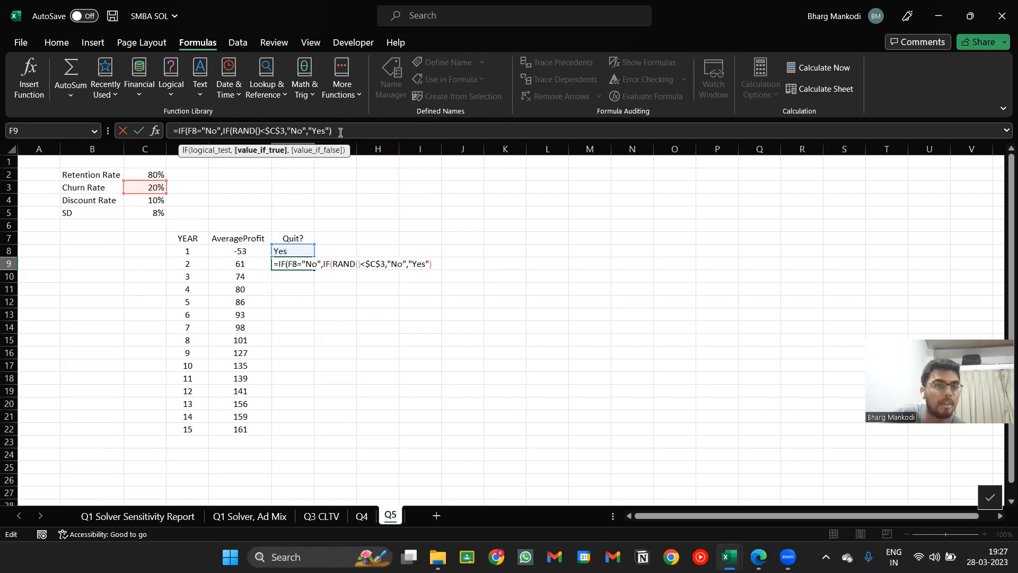
left_click(198, 131)
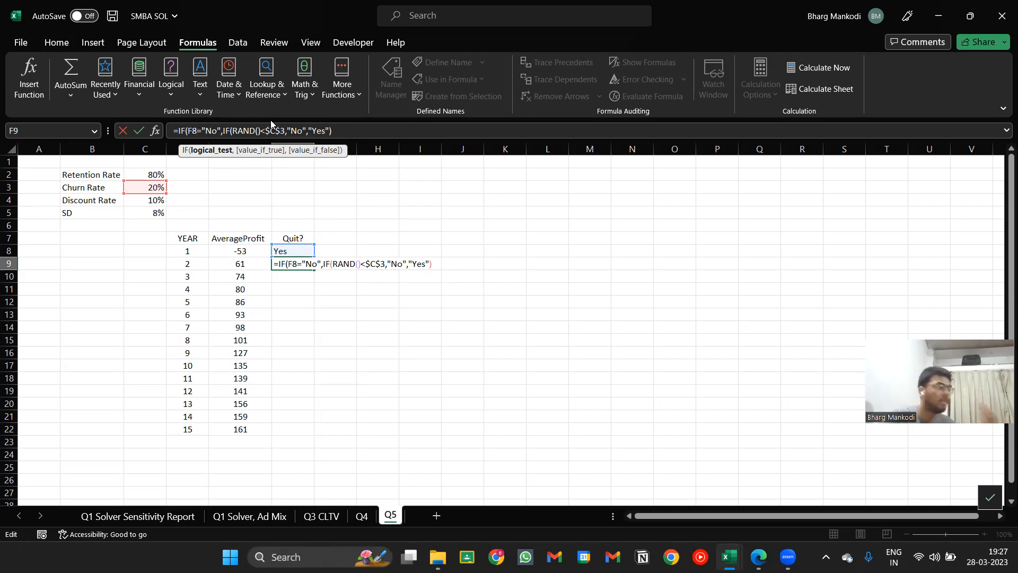
left_click(371, 137)
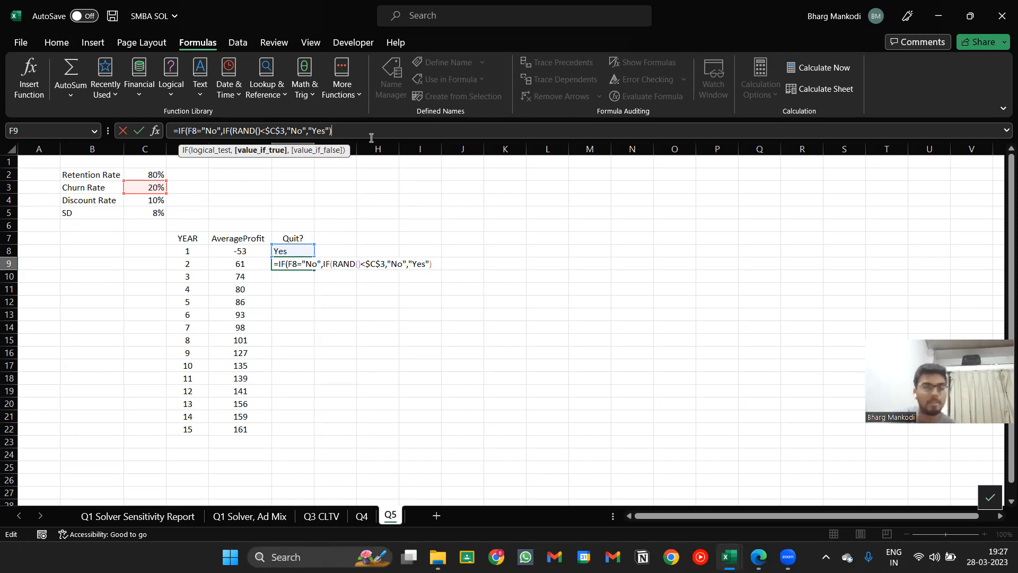
type(",")
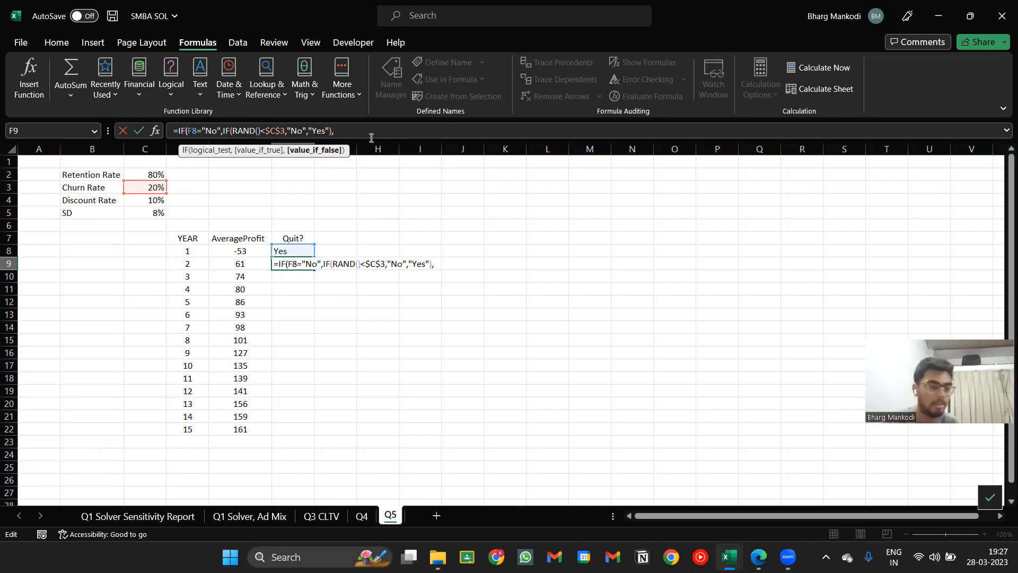
type("\"\"")
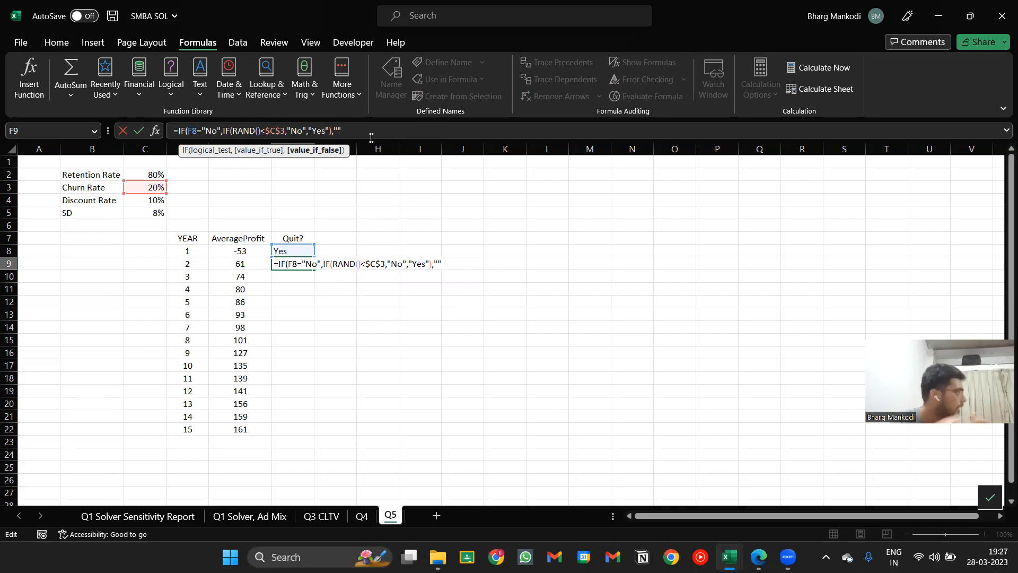
key("Return")
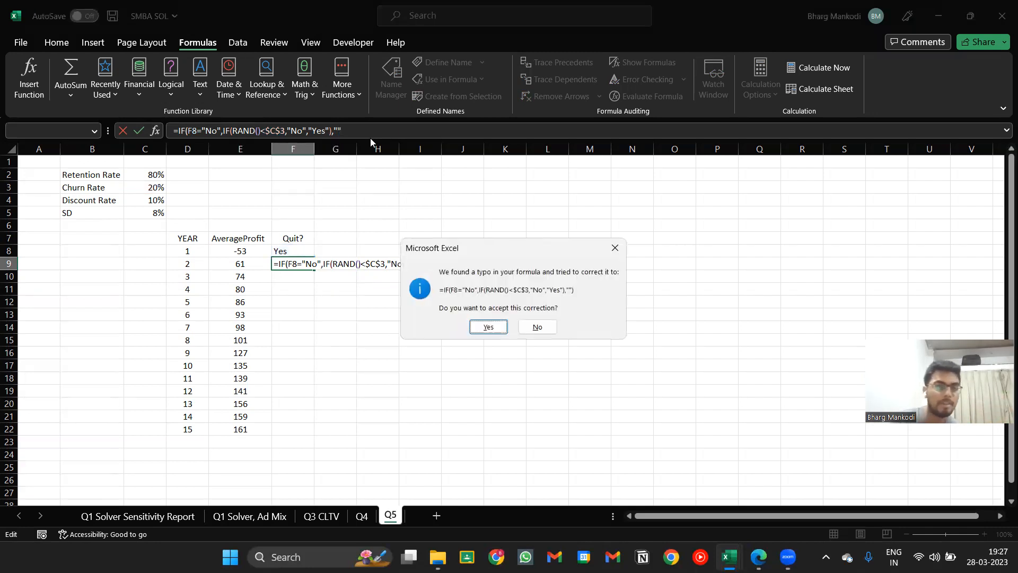
key("Return")
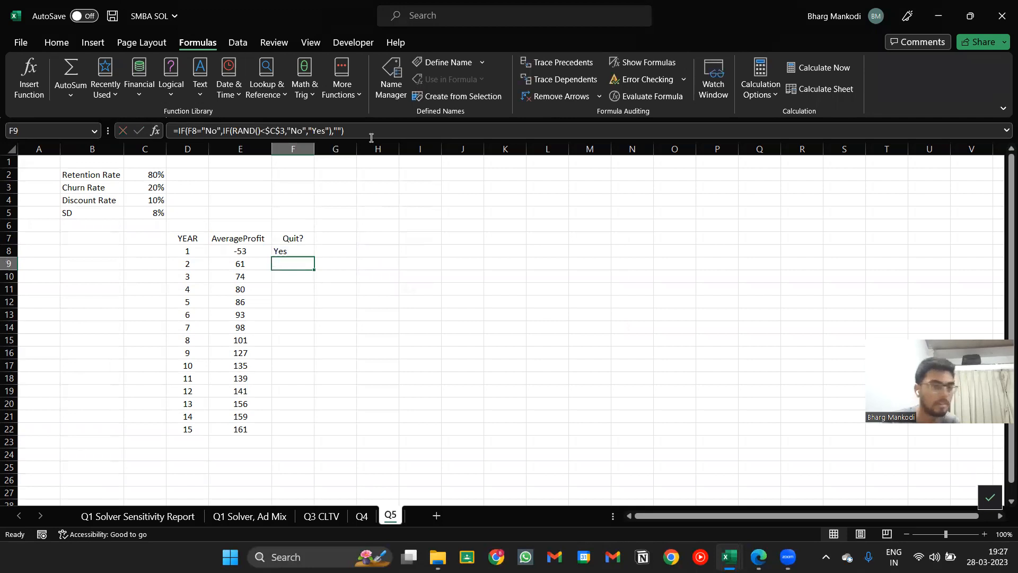
key("Up")
key("Down")
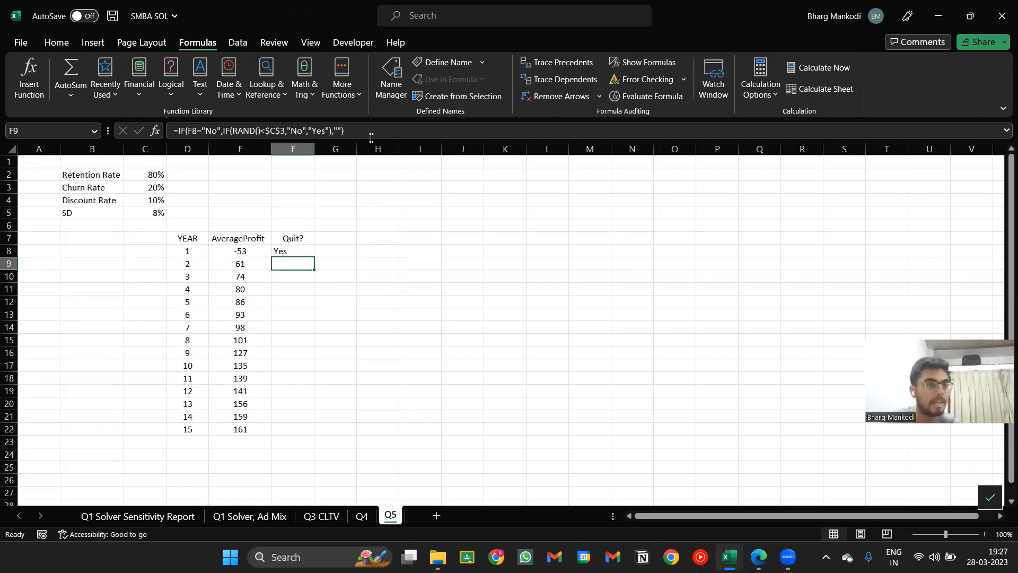
Step: Fill the Quit? formula from F9 down to F22 and check the copied formula for year 15
double_click(313, 270)
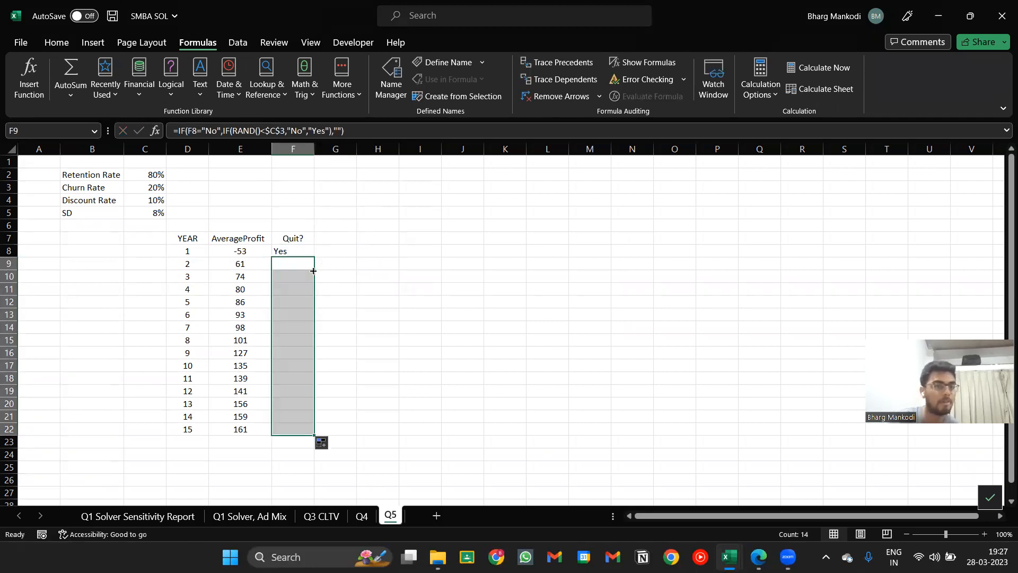
left_click(300, 430)
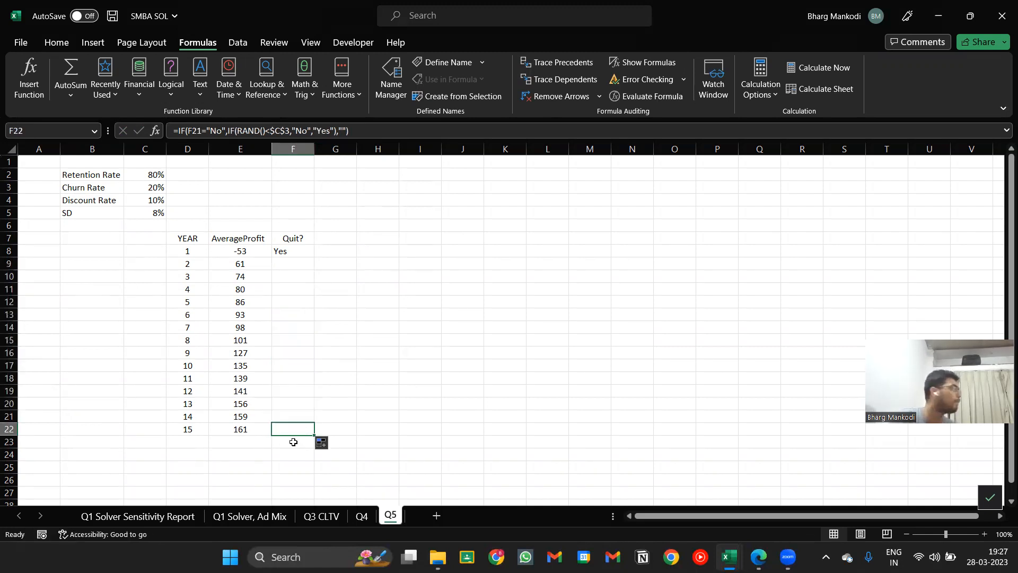
left_click_drag(280, 264, 291, 432)
Step: Select the year 1 Quit? cell F8 and recalculate the sheet several times to test the Quit? column
left_click(279, 249)
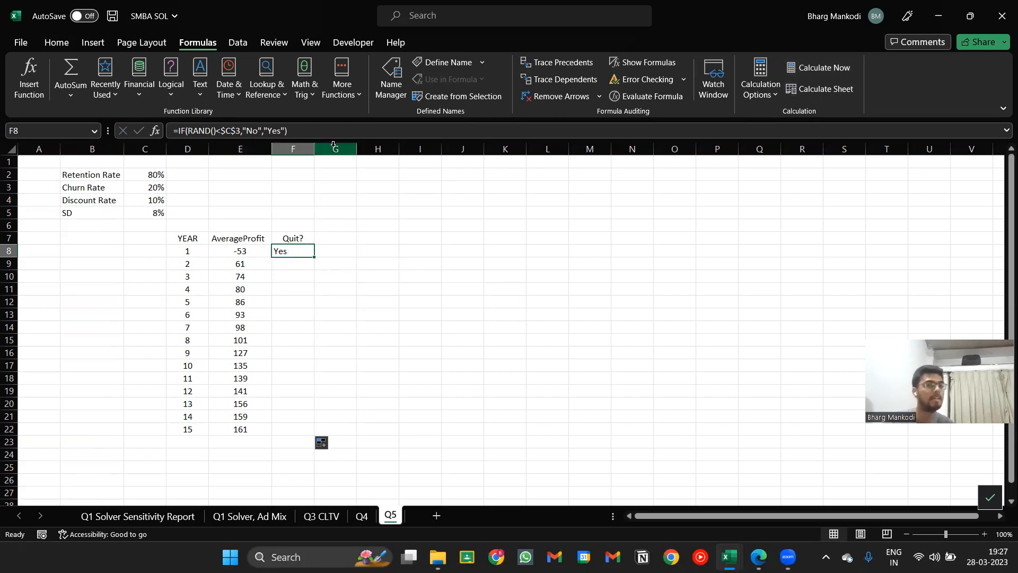
left_click(801, 68)
left_click(801, 67)
left_click(801, 67)
left_click(802, 68)
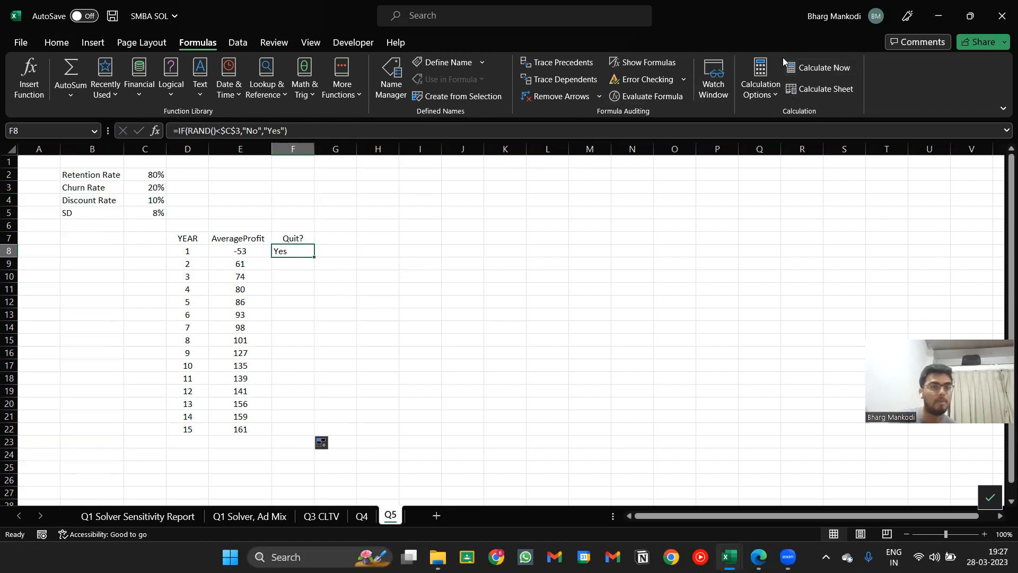
left_click(801, 69)
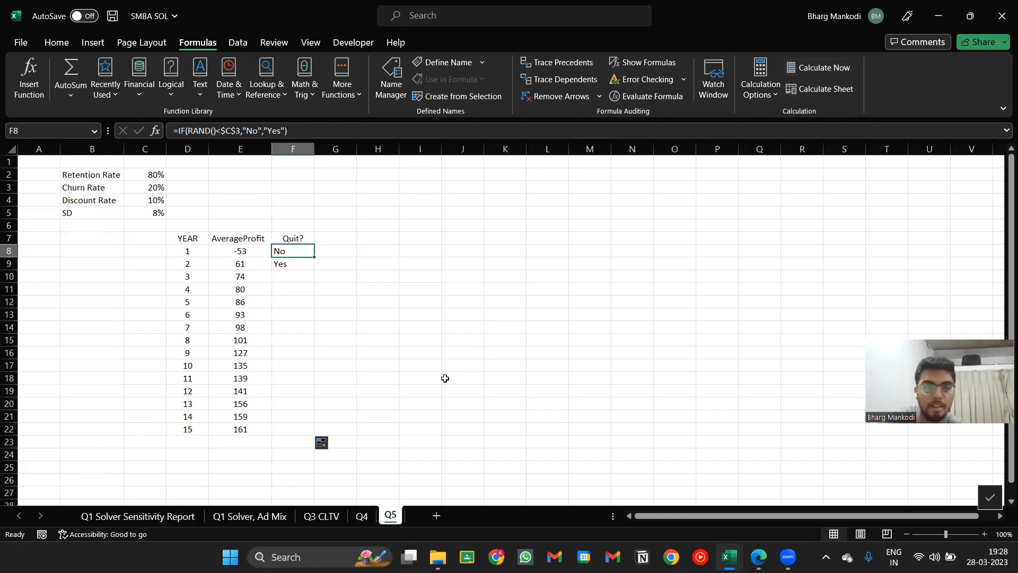
Step: Switch to the New Microsoft Excel Worksheet workbook and examine Sheet5's Quit? column from year 1 through year 15
key("alt+Tab")
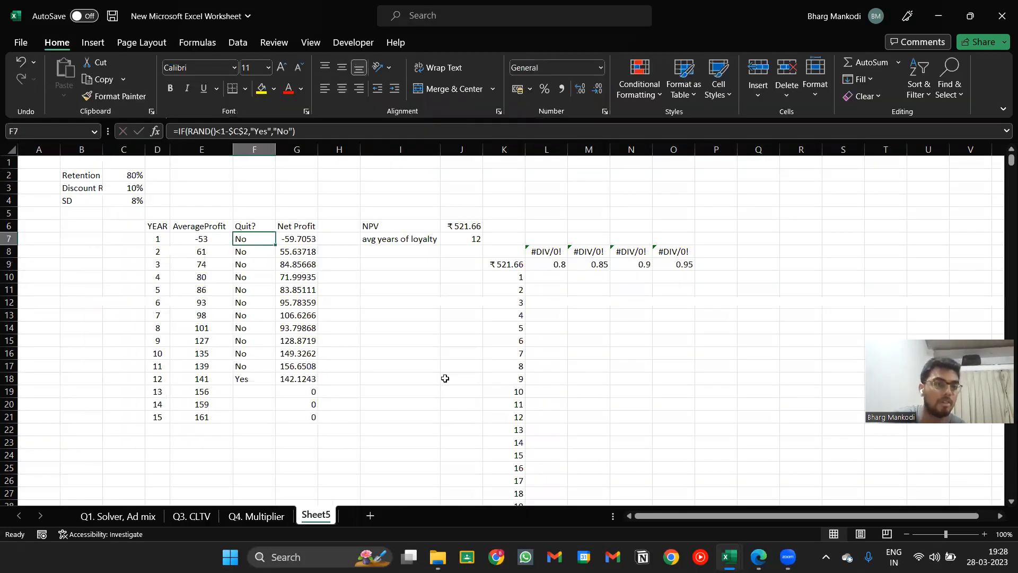
key("ctrl+shift+Down")
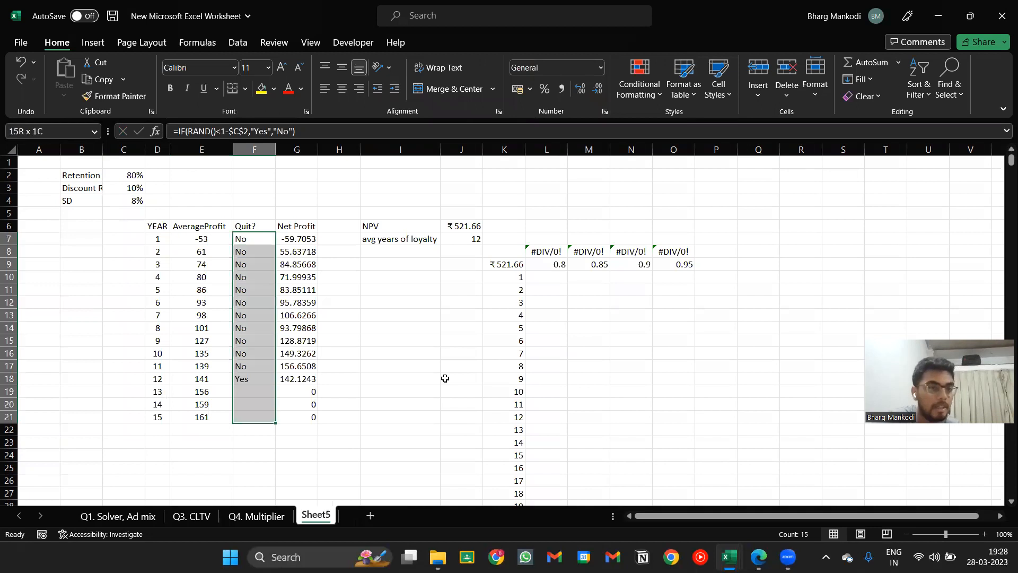
key("ctrl+q")
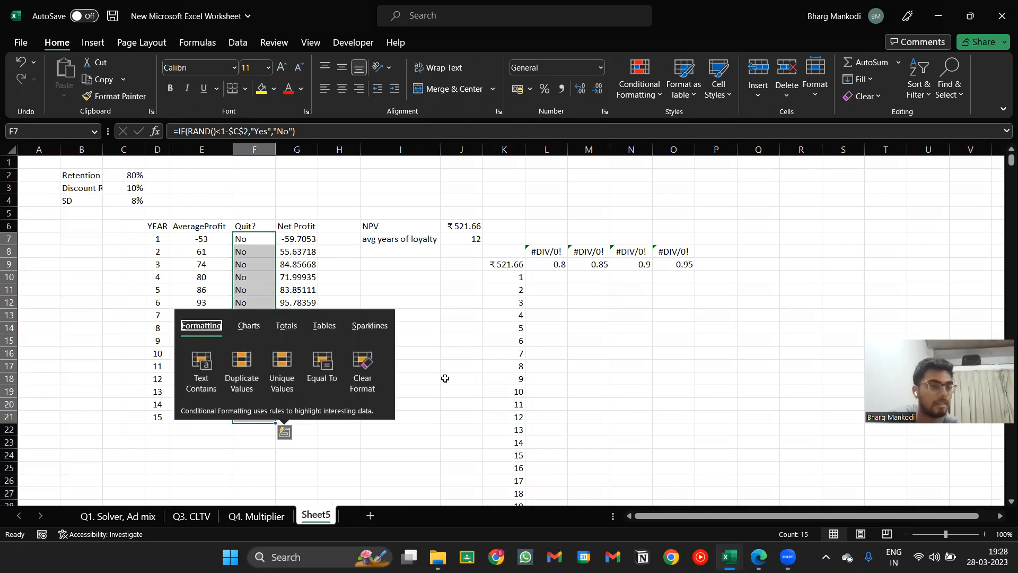
key("Escape")
key("Up")
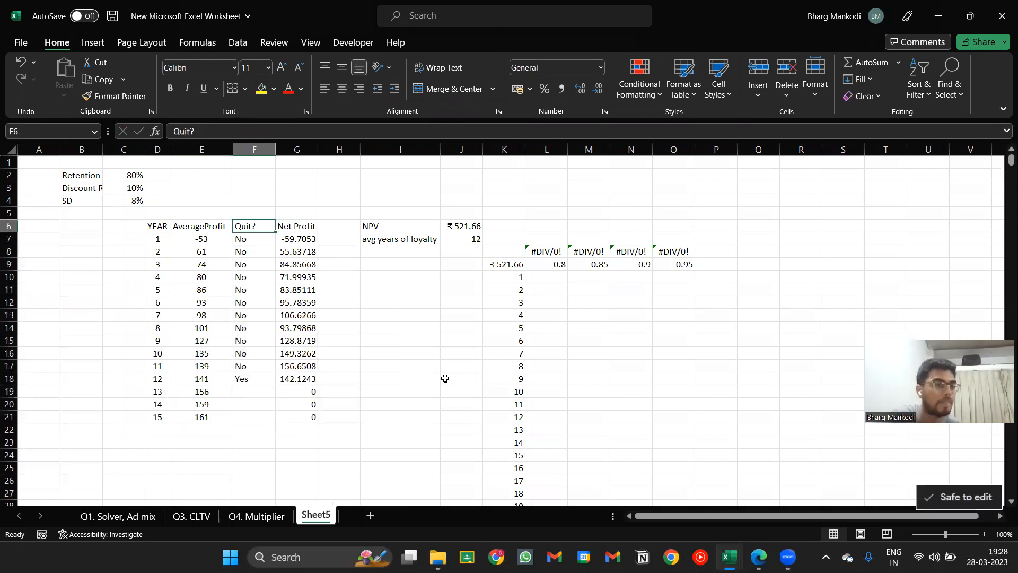
key("ctrl+Down")
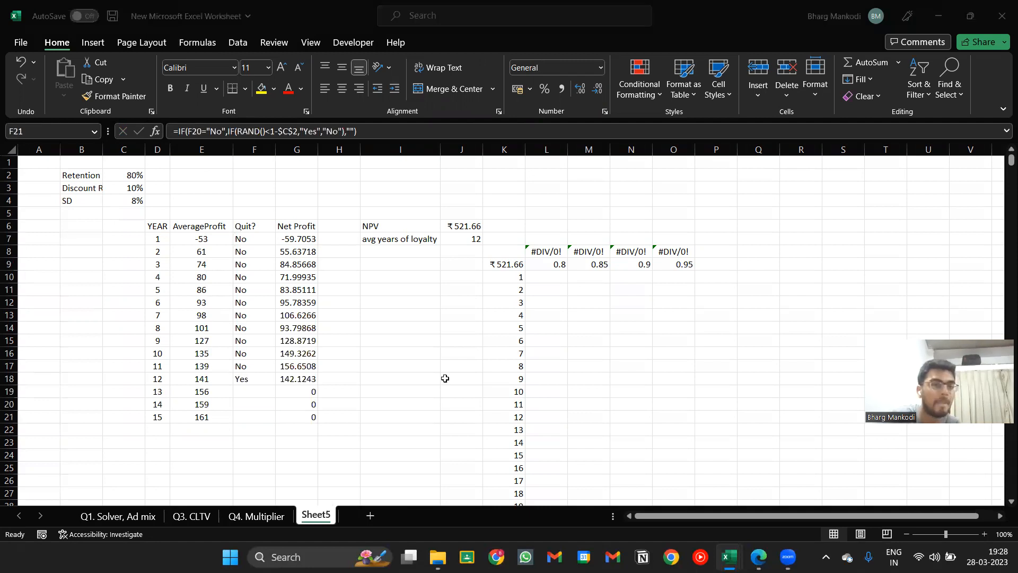
Step: Return to the SMBA SOL workbook and recalculate Q5 repeatedly to observe how the Quit? results vary
key("alt+Tab")
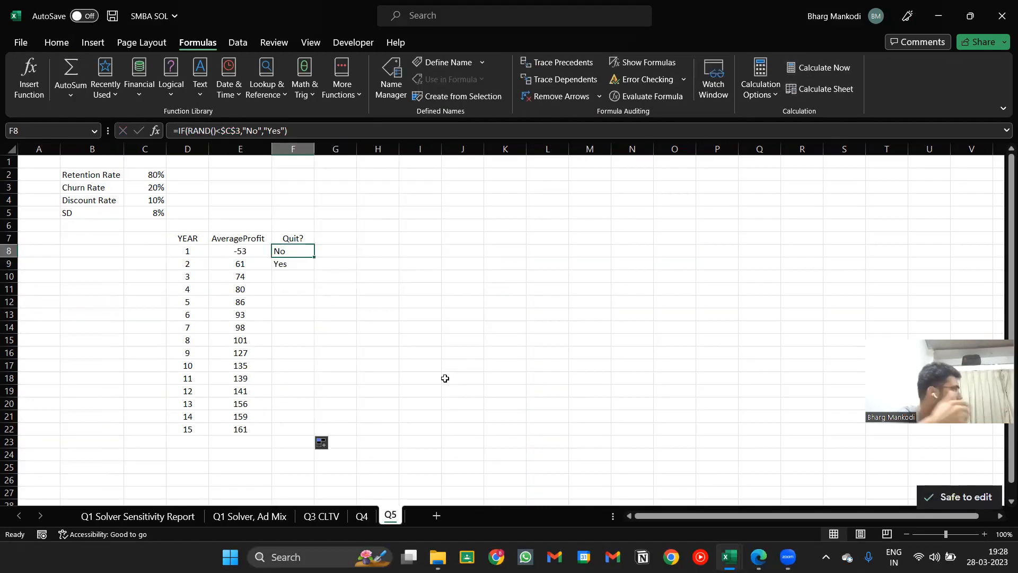
key("F9")
key("F9")
key("F9")
key("F9")
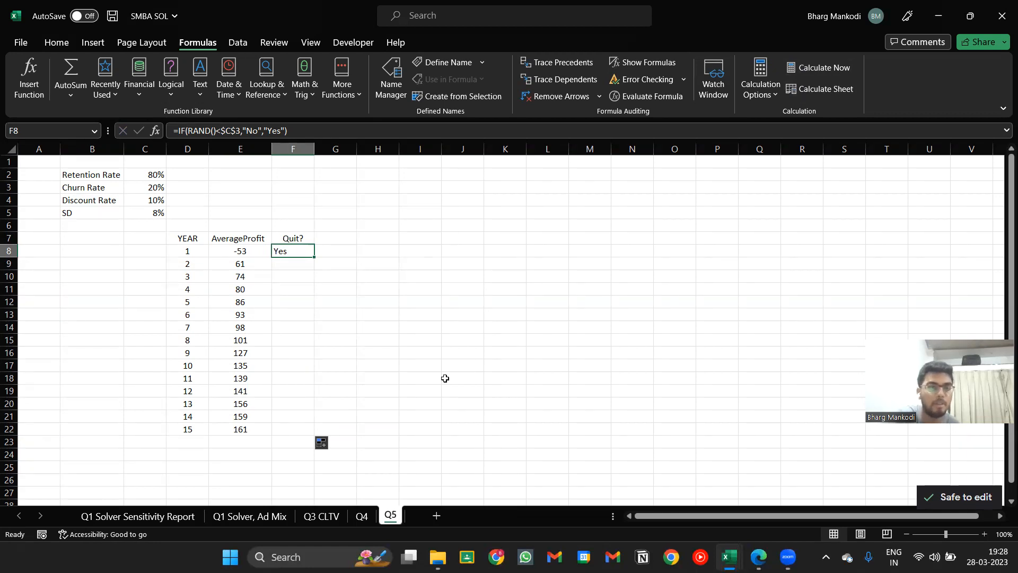
key("F9")
key("F9")
key("F9")
key("F9")
key("F9")
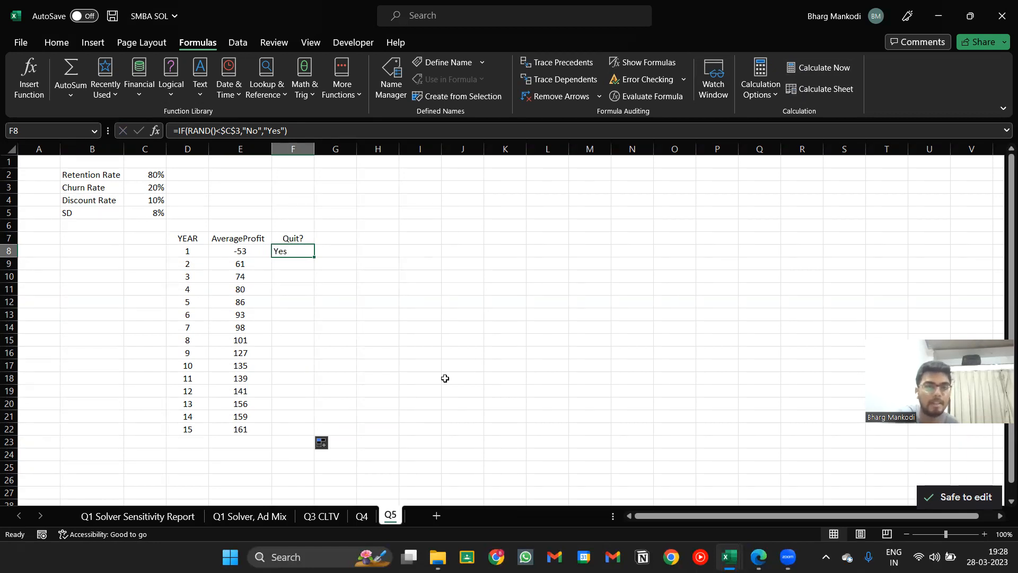
key("F9")
key("F9")
key("F9")
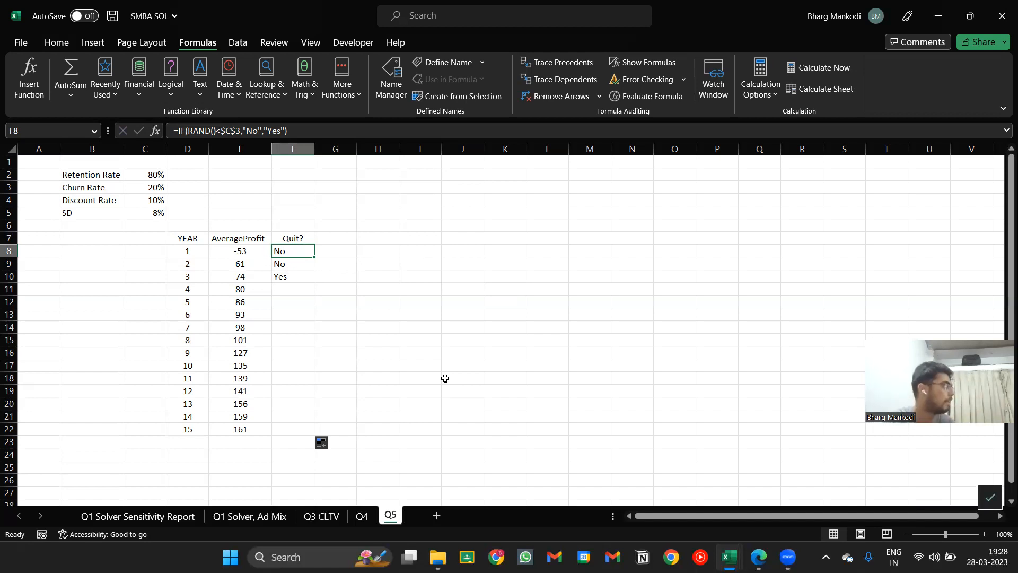
Step: Select G7 beside the Quit? header, and switch to ENDTERM EXAM-SMBA.pdf to read Question 5
key("Up")
key("Right")
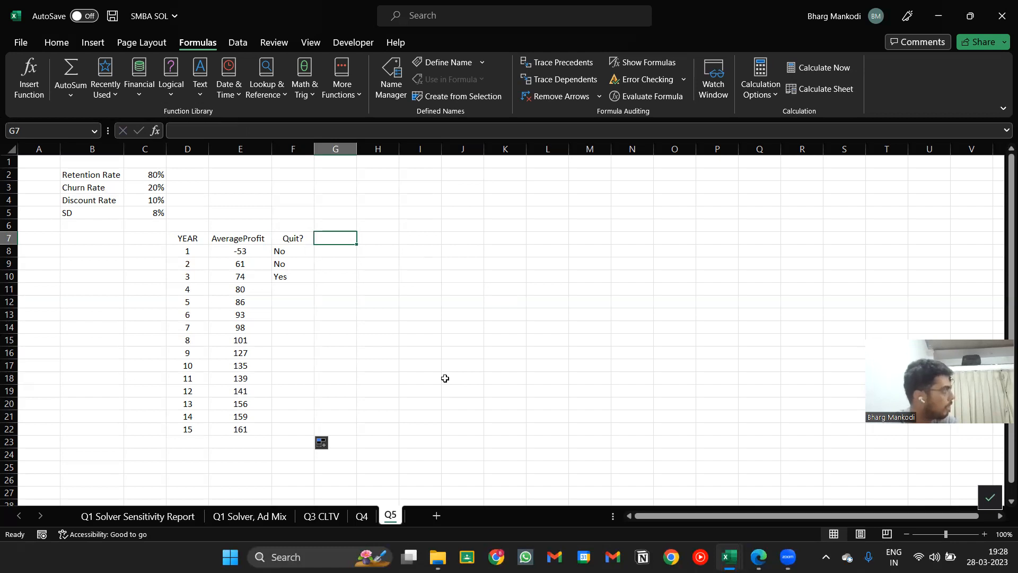
key("alt+Tab")
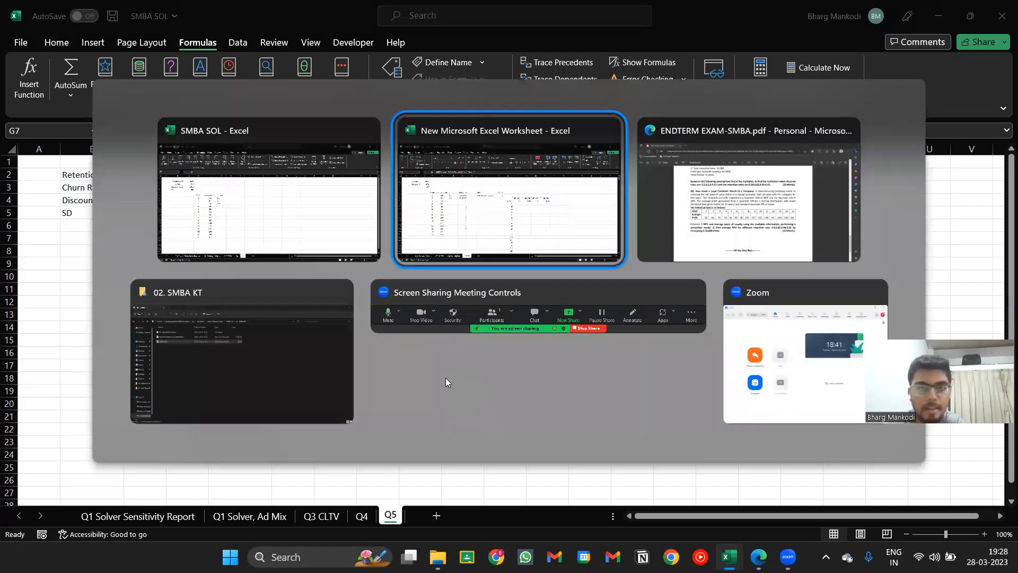
key("alt+Tab")
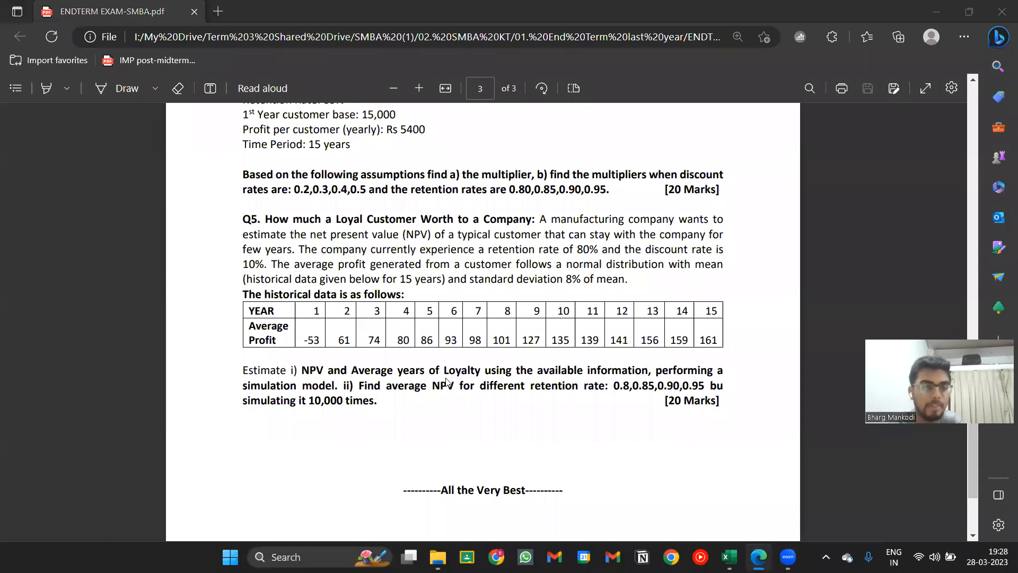
Step: Return to the SMBA SOL workbook and add a centred Net Profit header in G7 of Q5
key("alt+Tab")
key("alt+Tab")
key("alt+Tab")
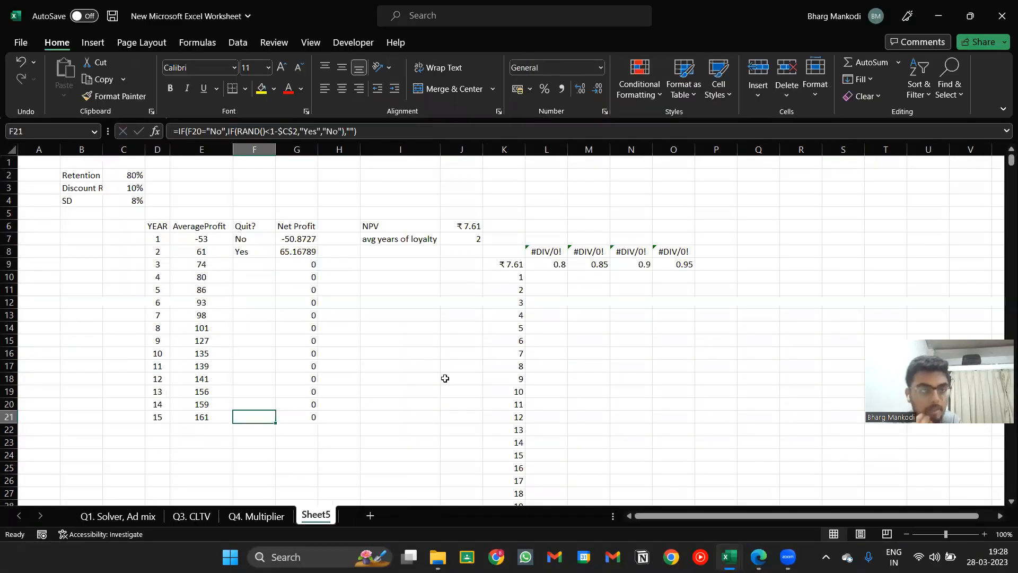
key("alt+Tab")
type("Net Profit")
key("Return")
key("Up")
key("alt+h")
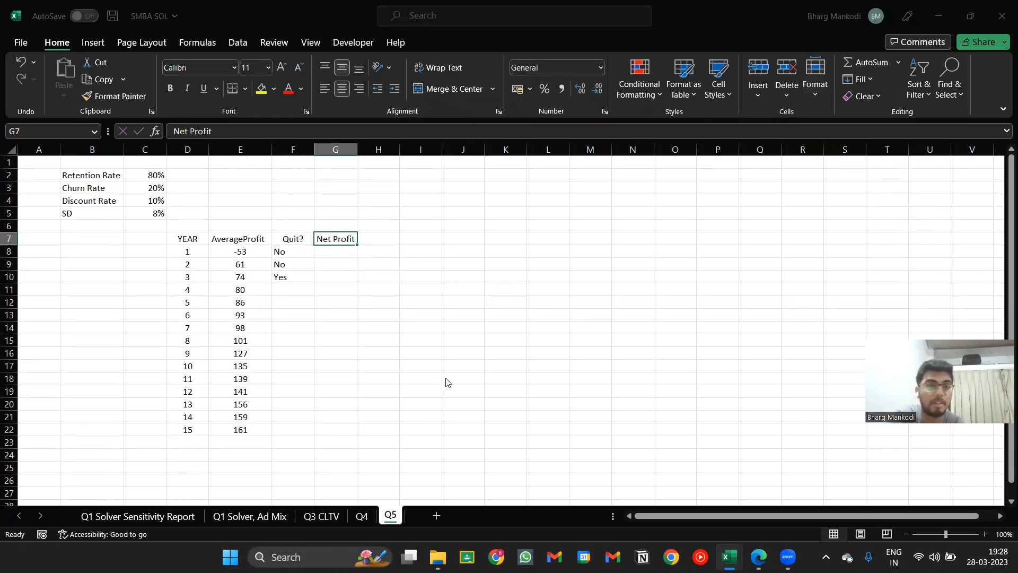
Step: Check the year 1 Net Profit formula in G7 of the New Microsoft Excel Worksheet workbook, and return to G8 in Q5
key("alt+Tab")
key("ctrl+Up")
key("Down")
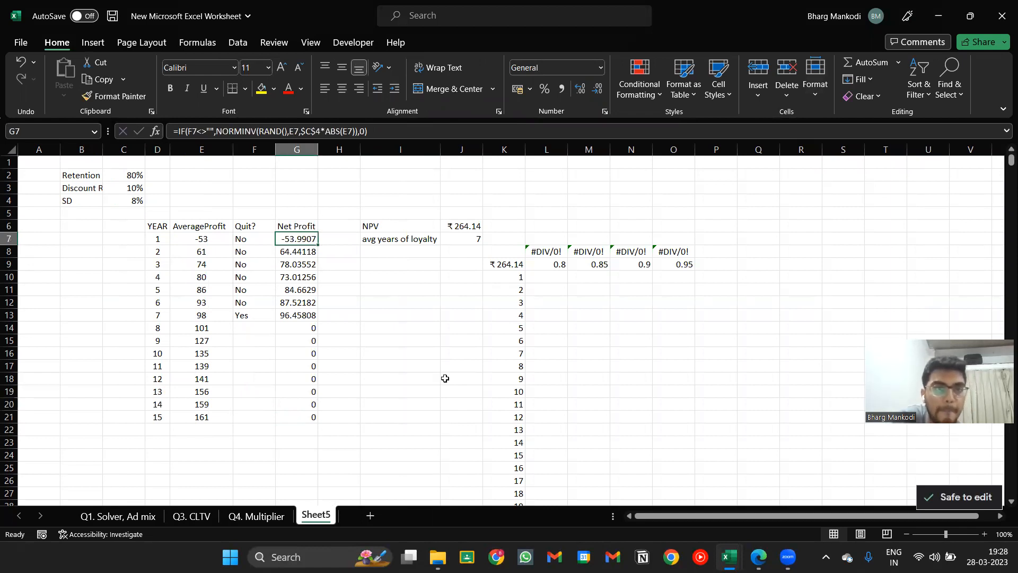
key("alt+Tab")
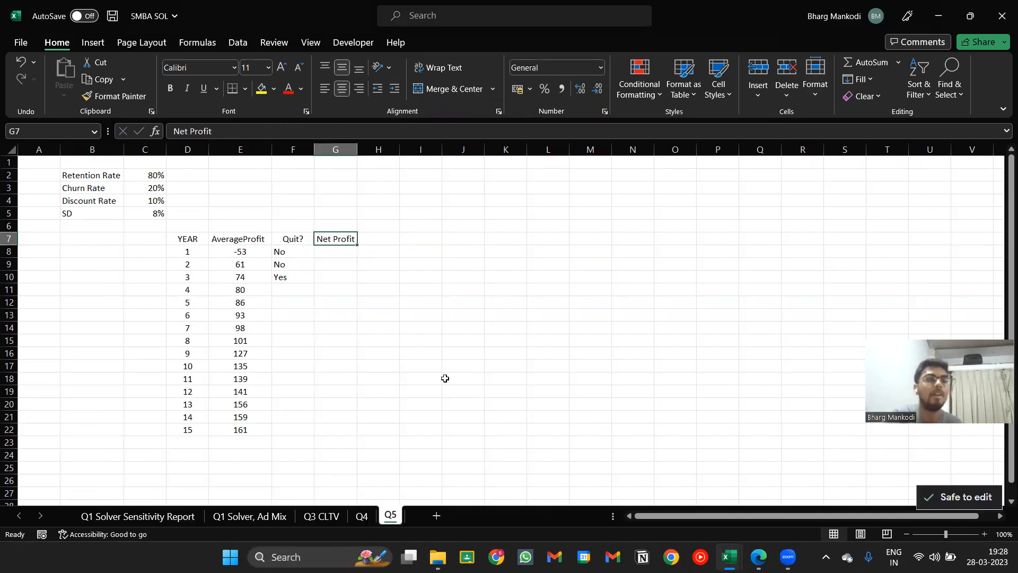
key("Down")
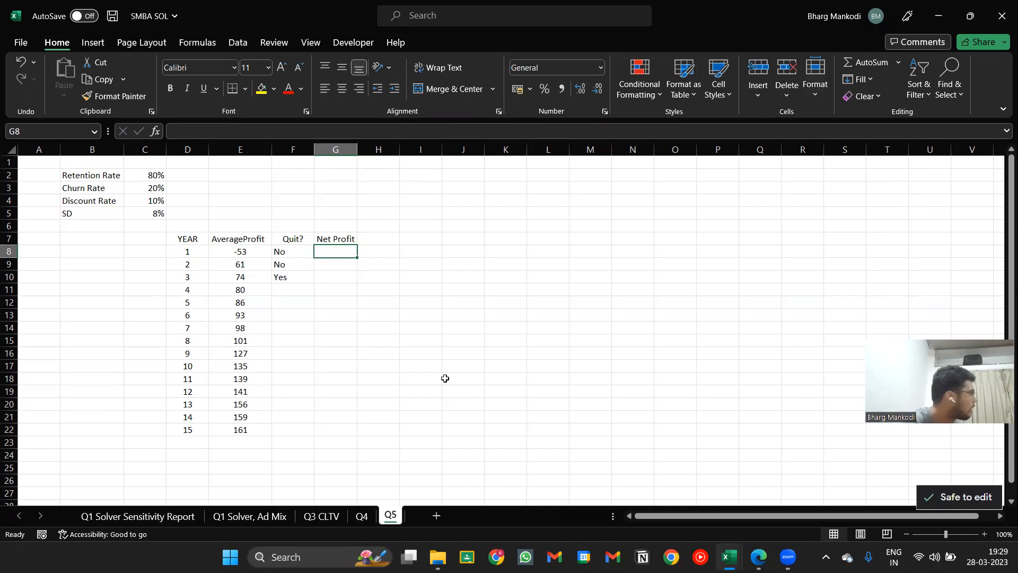
key("Right")
type("=normi")
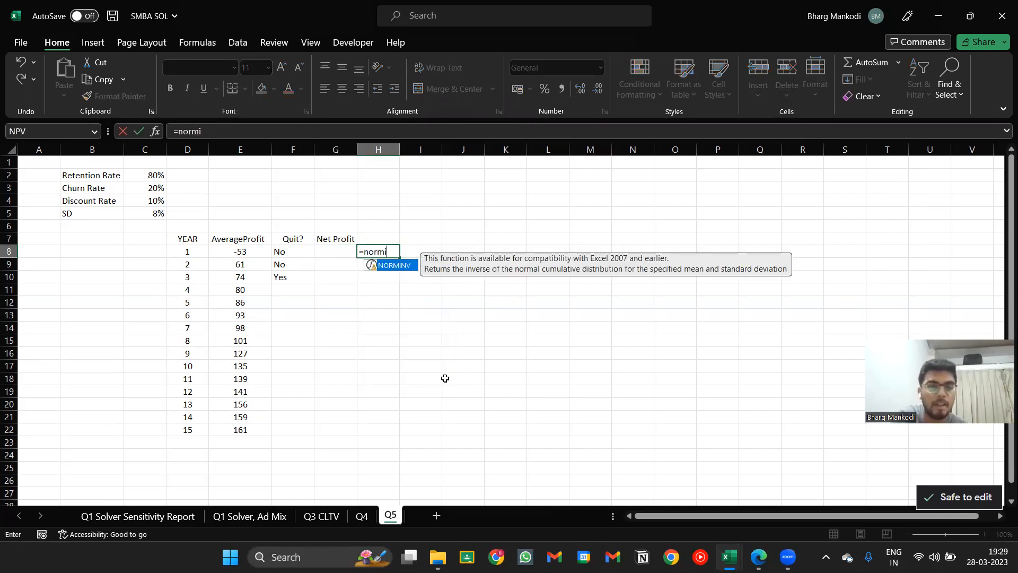
key("BackSpace")
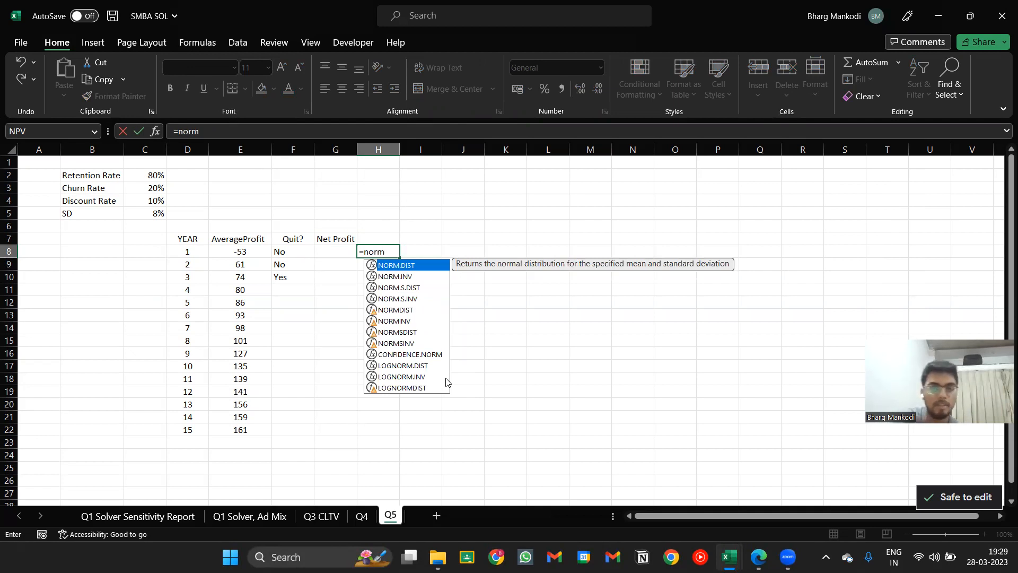
type("inv")
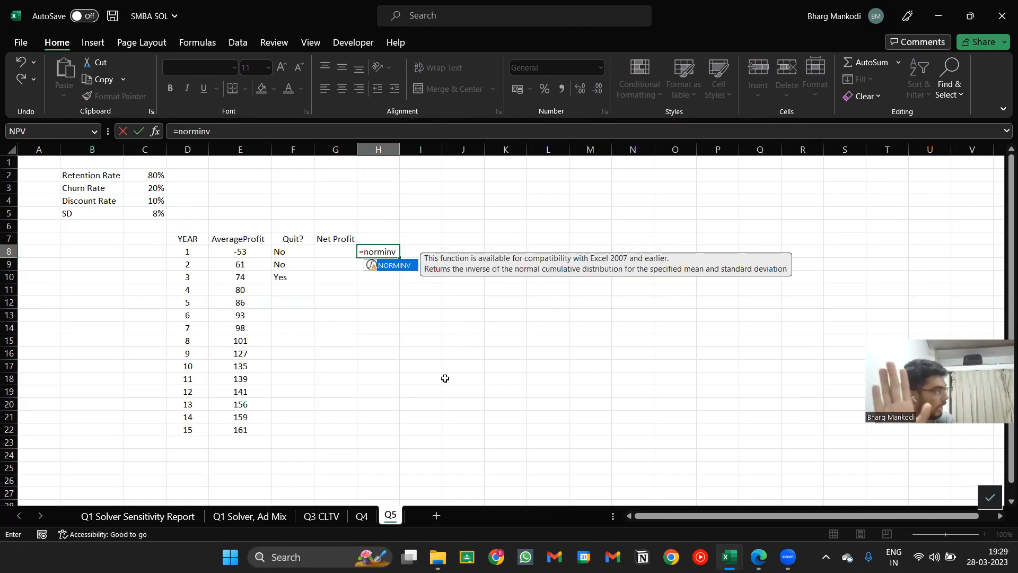
key("BackSpace")
key("BackSpace")
key("BackSpace")
type(".in")
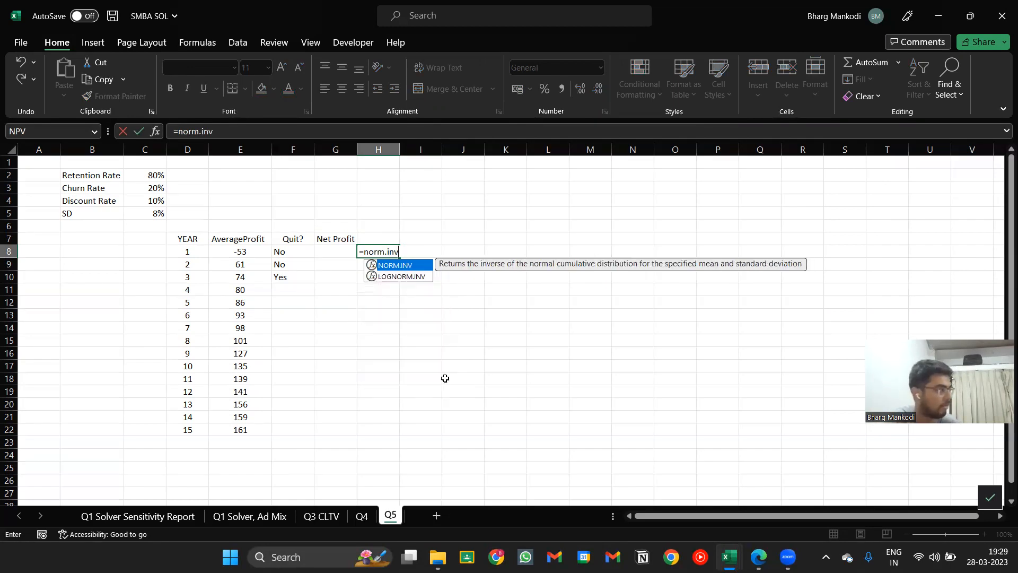
key("BackSpace")
key("BackSpace")
key("BackSpace")
type("i")
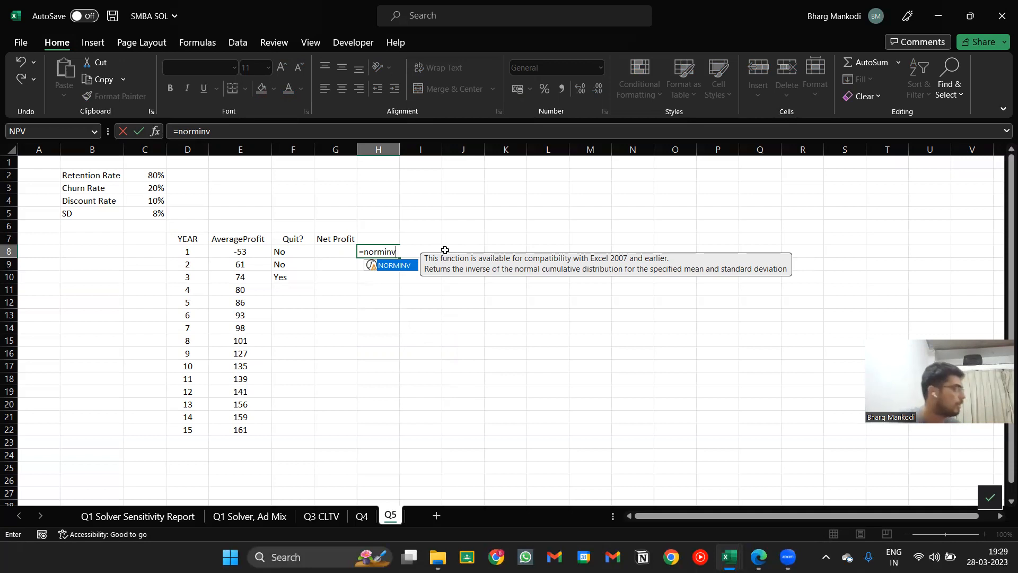
key("Escape")
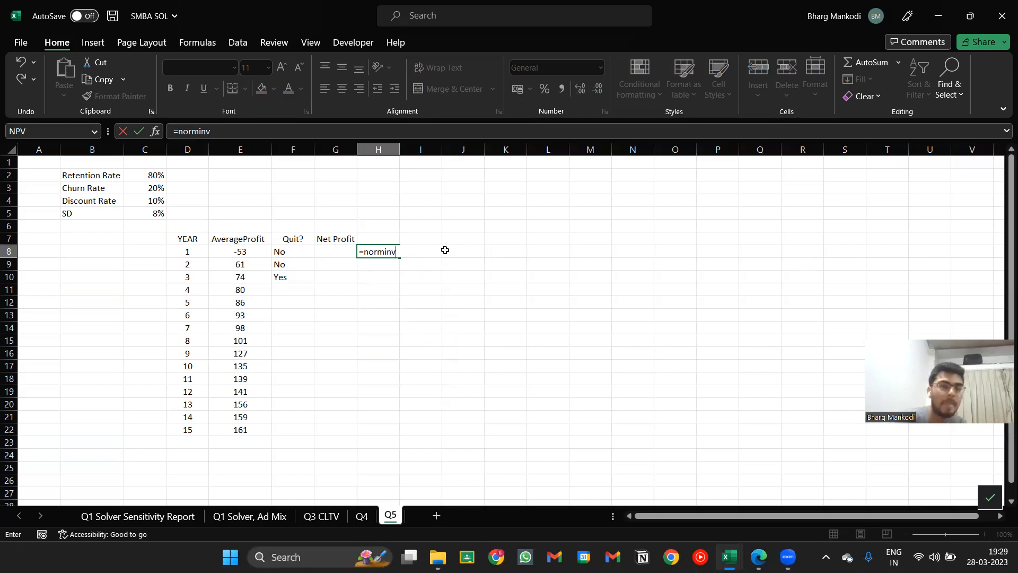
key("Escape")
key("Left")
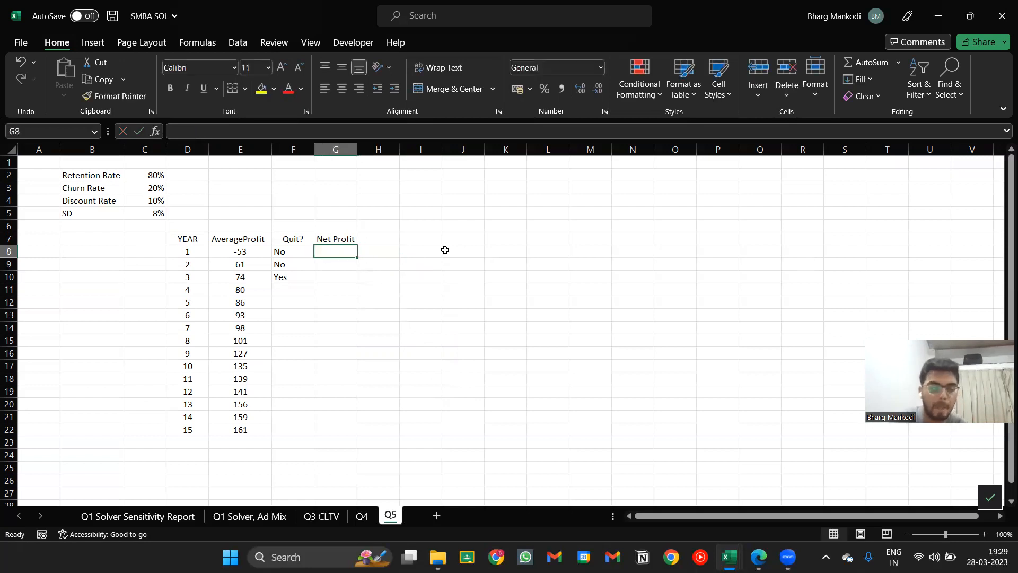
Step: Recheck the Net Profit formula in the New Microsoft Excel Worksheet workbook, and test =ABS(E8) in J8 of Q5
key("alt+Tab")
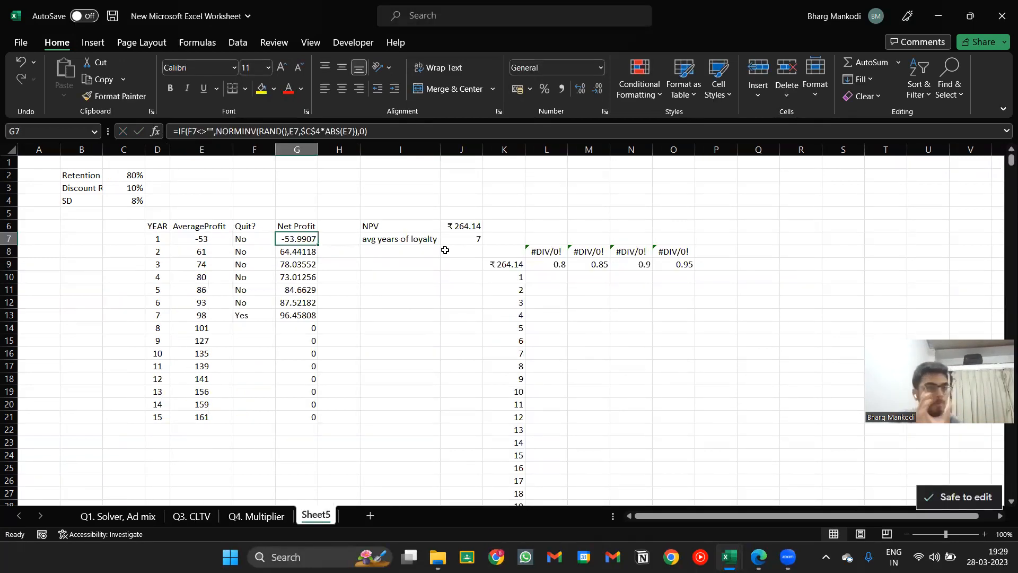
key("alt+Tab")
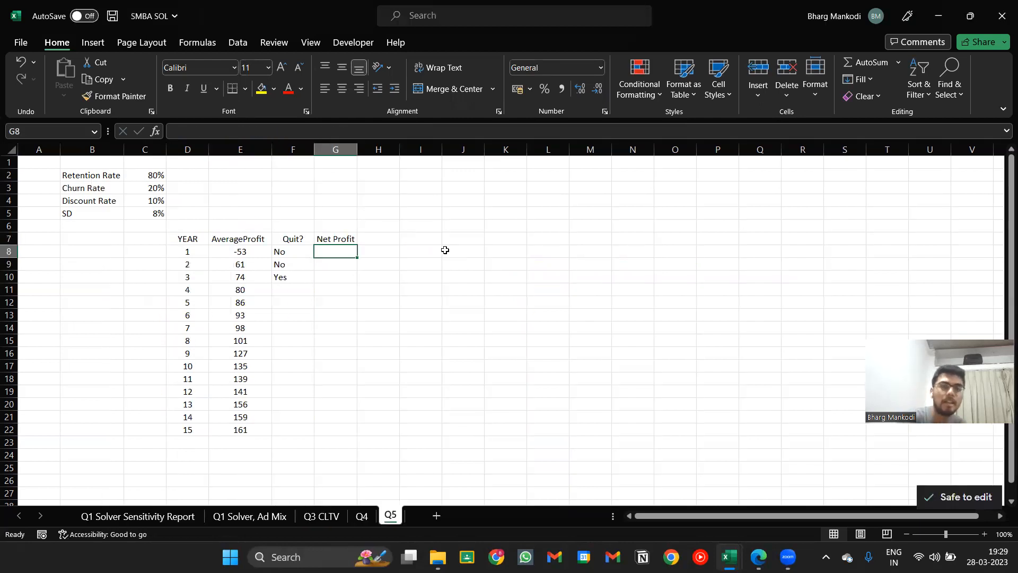
left_click(445, 250)
type("=abs")
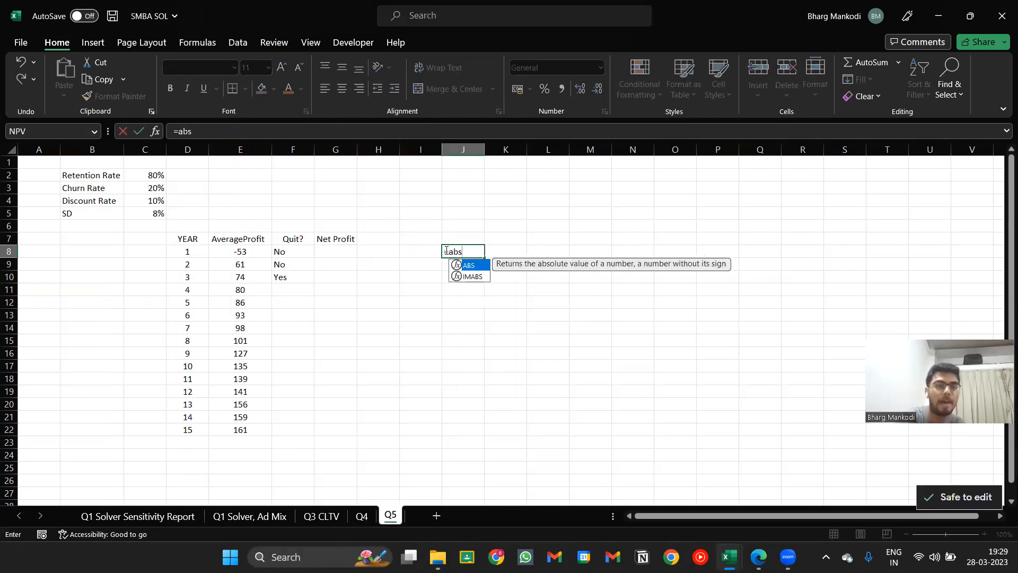
key("Tab")
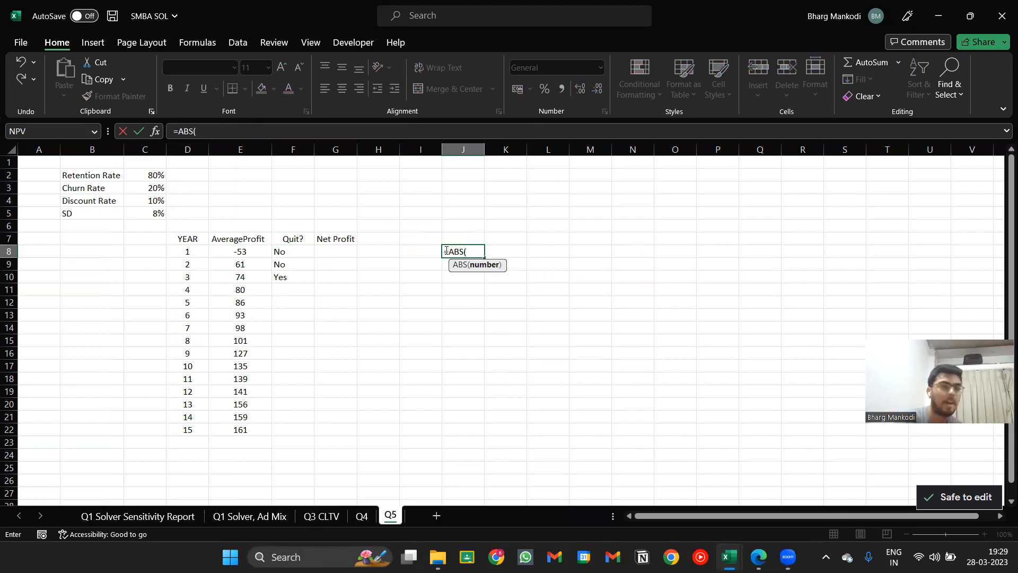
key("Left")
key("Left")
key("Left")
key("Left")
key("Left")
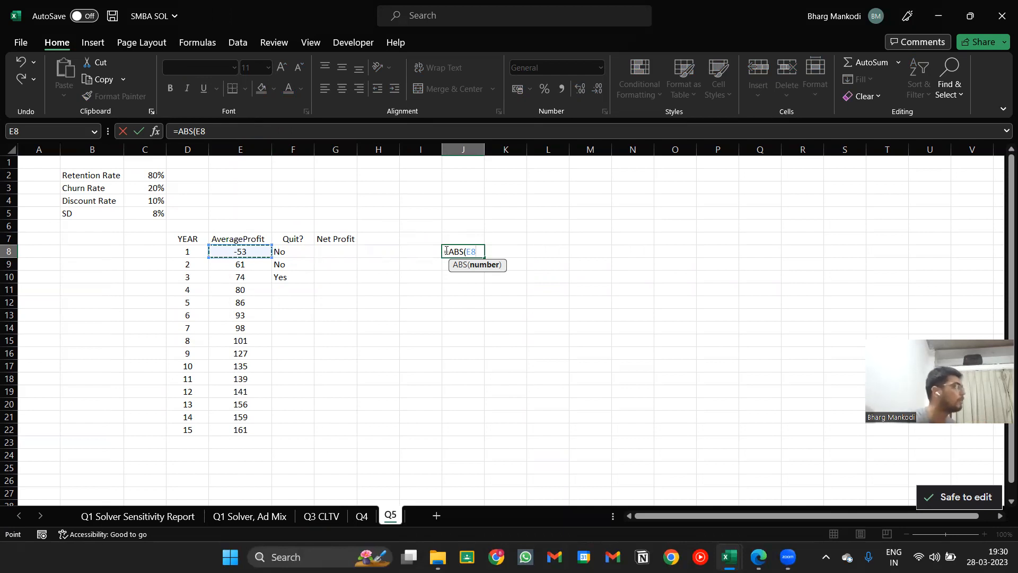
key("ctrl+Return")
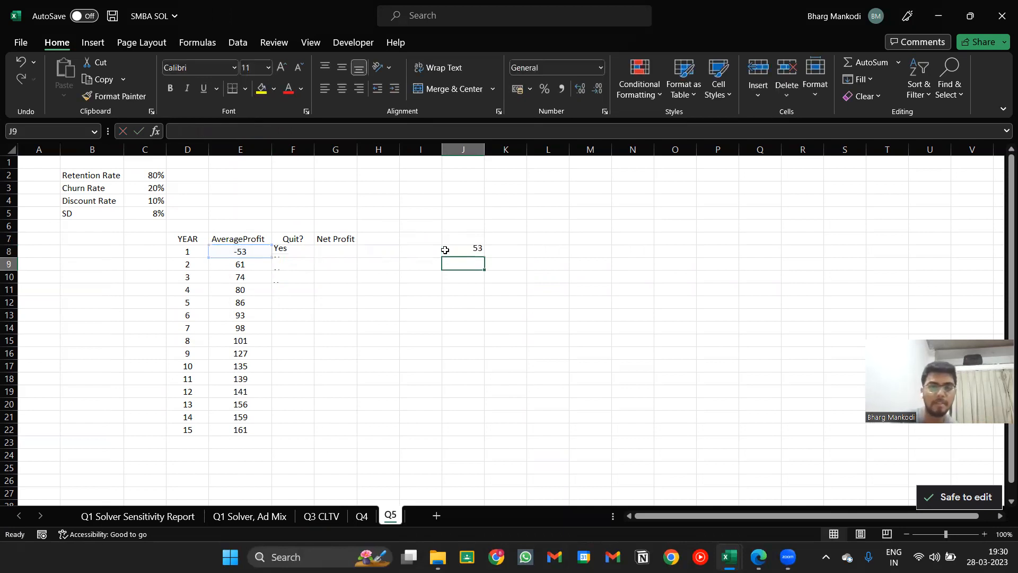
Step: Inspect the ABS formula in J8 and copy it down through J11 for the first four years
key("Left")
key("Left")
key("Right")
key("Right")
key("F2")
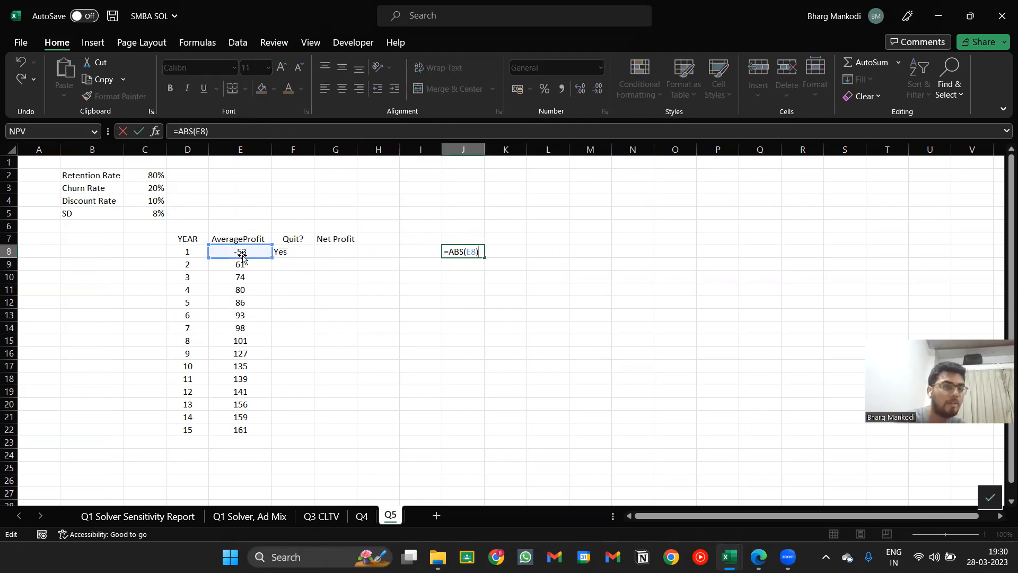
key("ctrl+Return")
key("ctrl+c")
key("shift+Down")
key("shift+Down")
key("shift+Down")
key("ctrl+v")
key("Escape")
key("Down")
key("Down")
key("Down")
key("Up")
key("Up")
key("Up")
Step: Clear the trial ABS formulas from J8 through J11
key("shift+Down")
key("shift+Down")
key("shift+Down")
key("Delete")
key("Left")
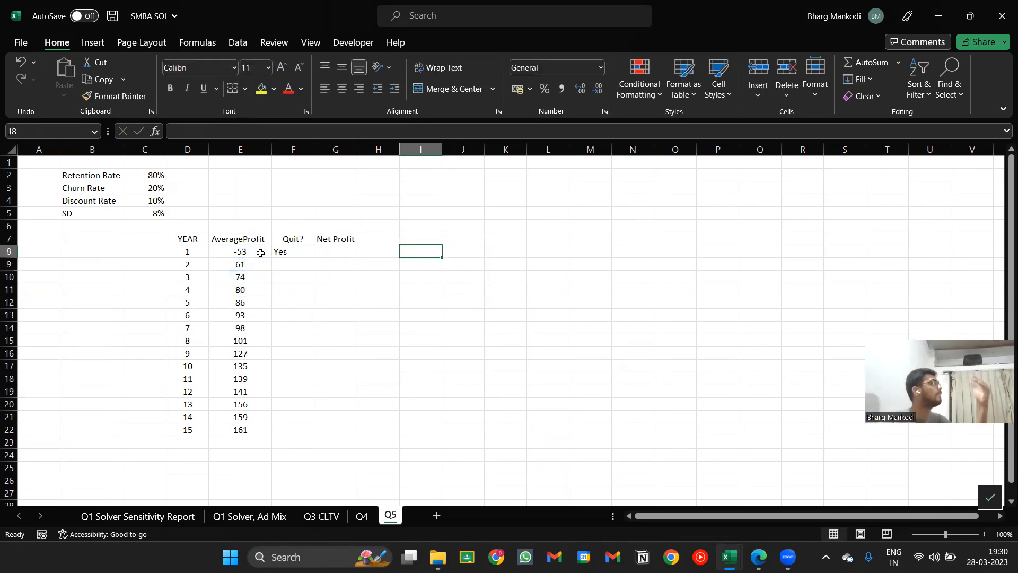
key("Left")
key("Right")
key("Right")
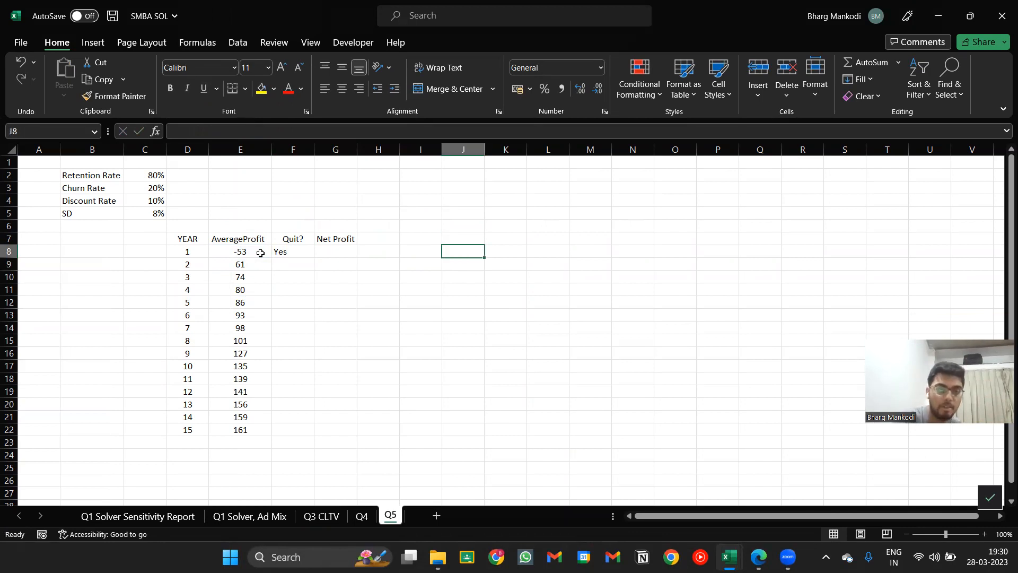
type("<>")
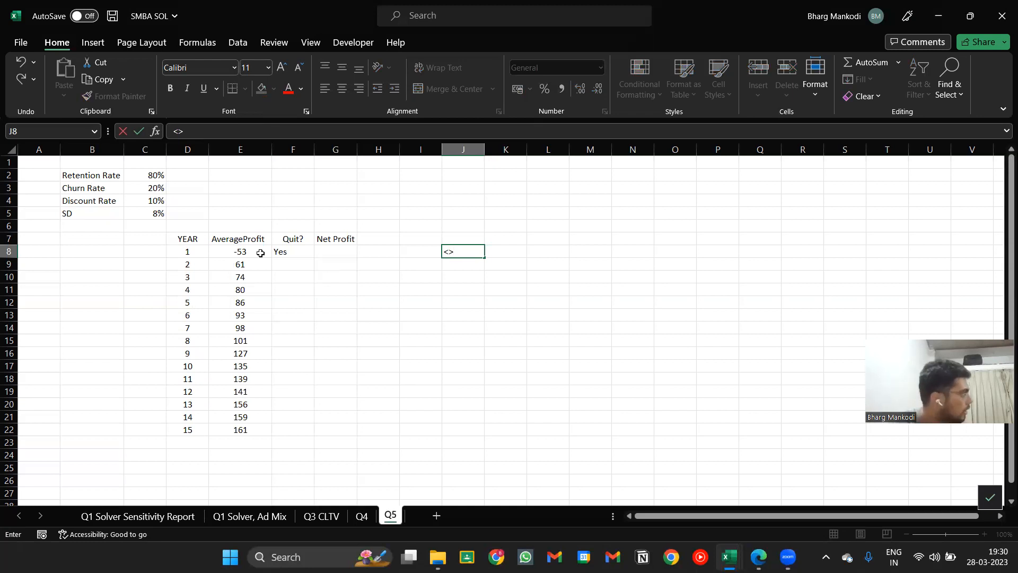
key("Escape")
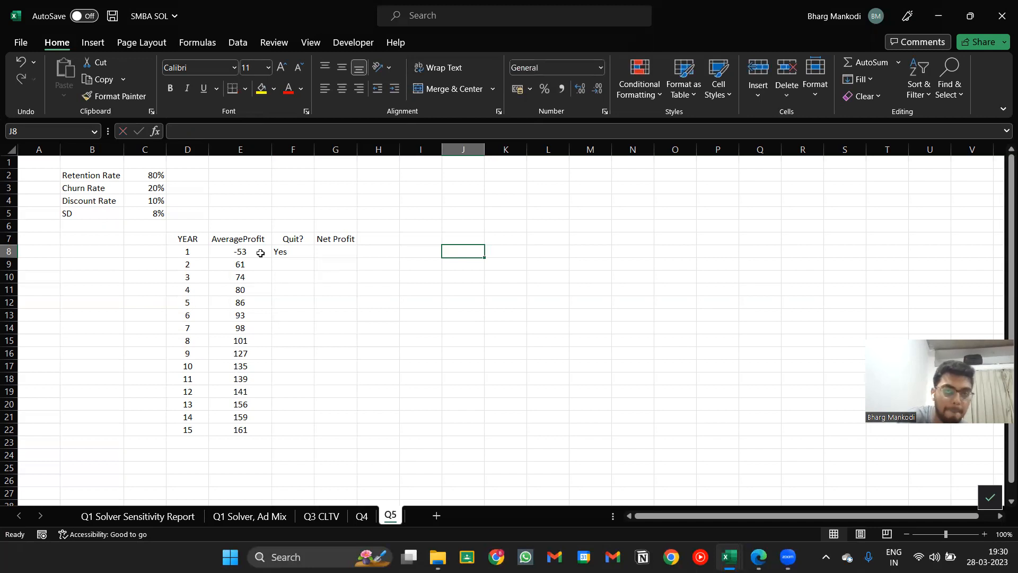
Step: Examine the year 1 Quit? formula in F8 and the cells around the Net Profit column's first row
key("Left")
key("Left")
key("Left")
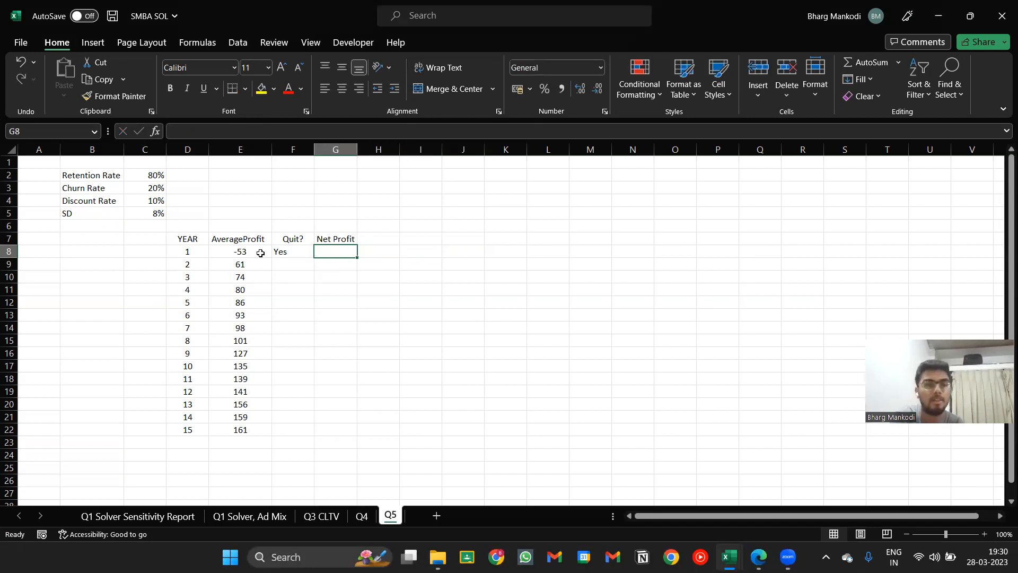
key("Down")
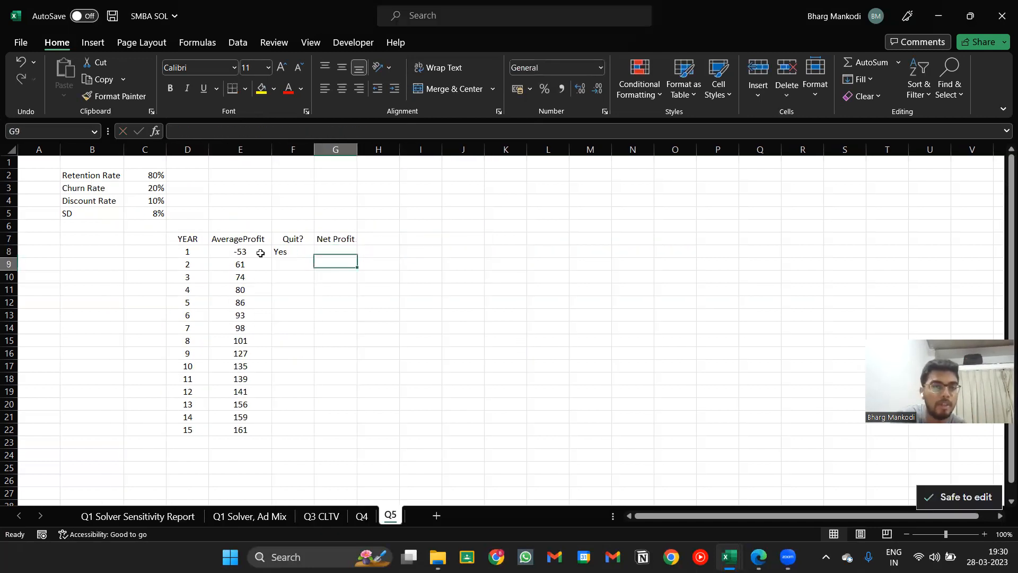
key("Up")
key("Left")
key("Down")
key("Up")
key("Right")
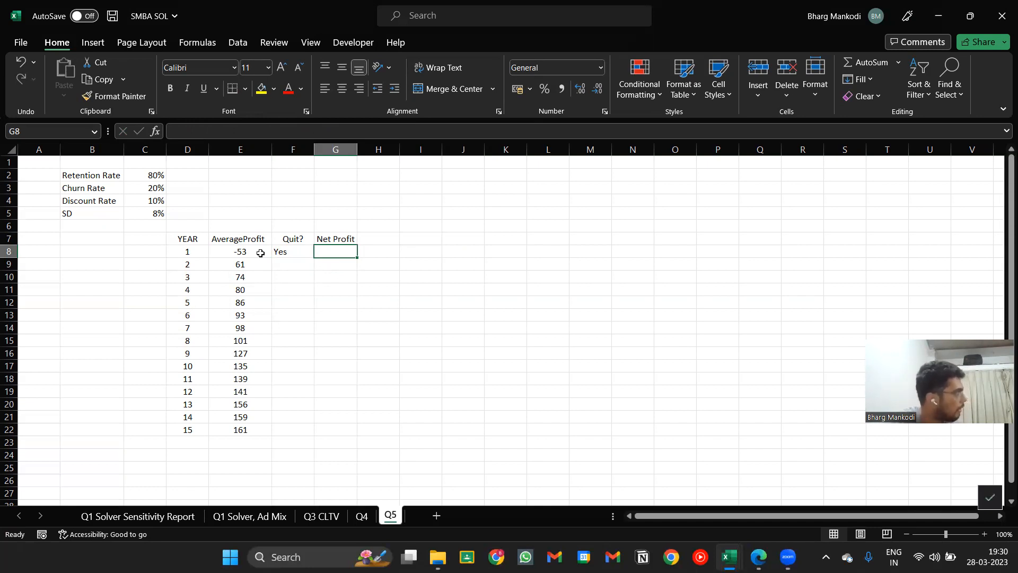
key("Left")
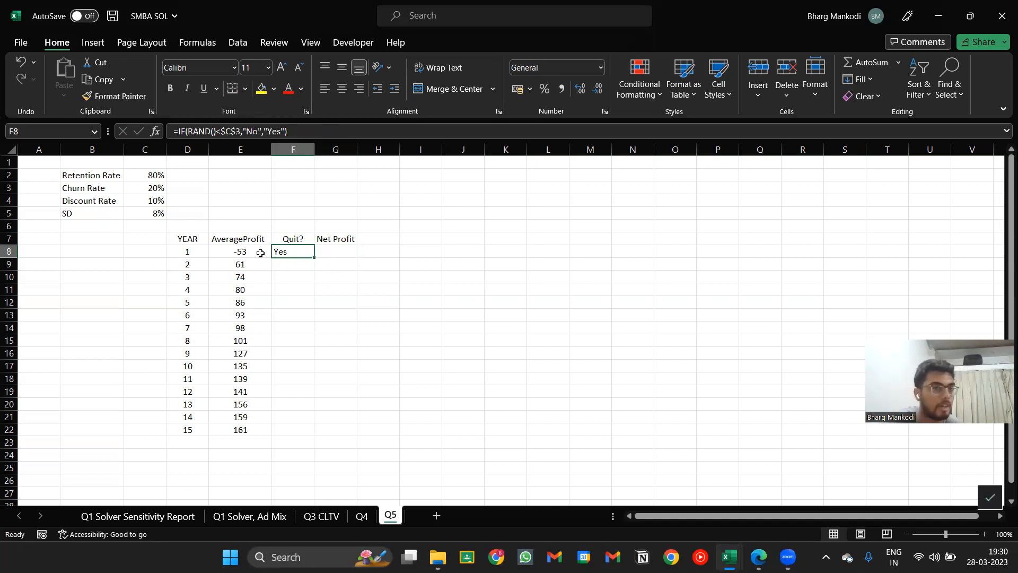
key("Right")
key("Left")
key("Right")
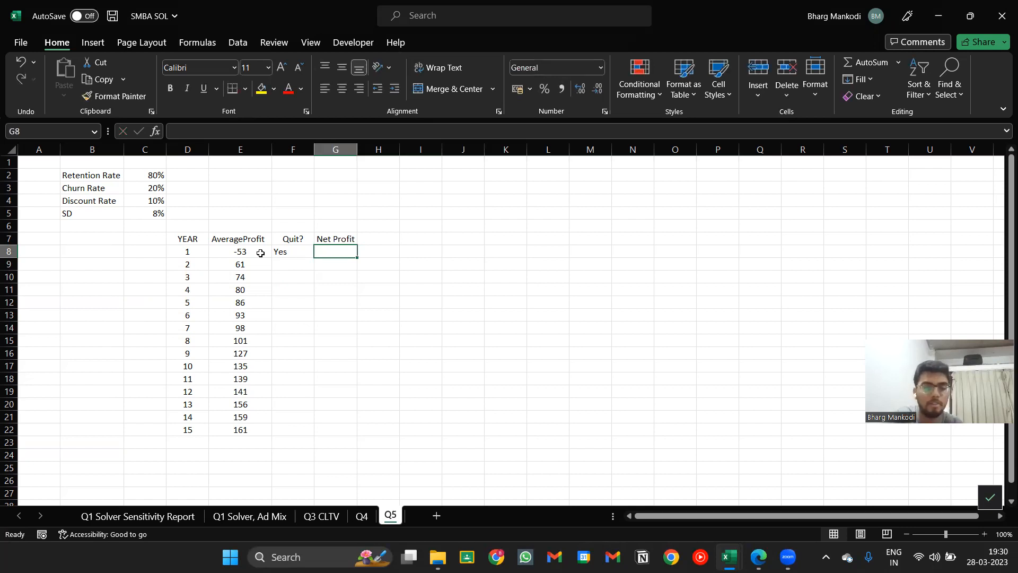
type("=if")
key("Tab")
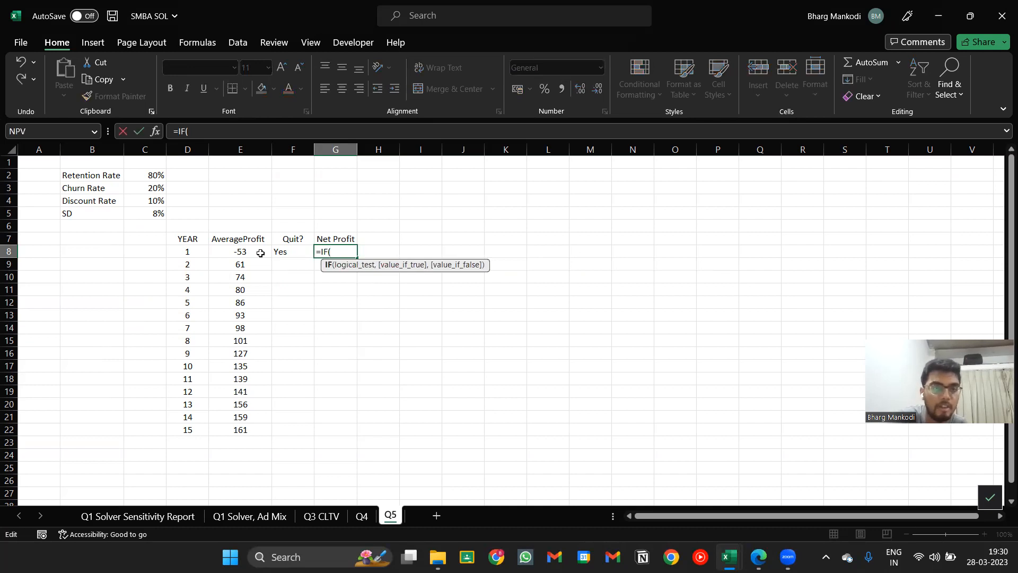
key("Left")
type("<>\"\",")
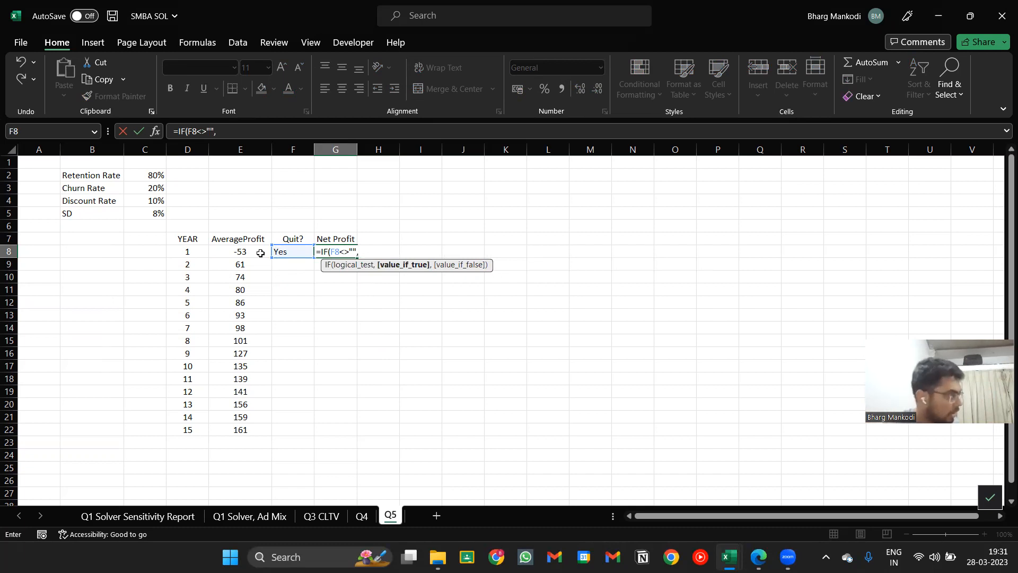
key("Escape")
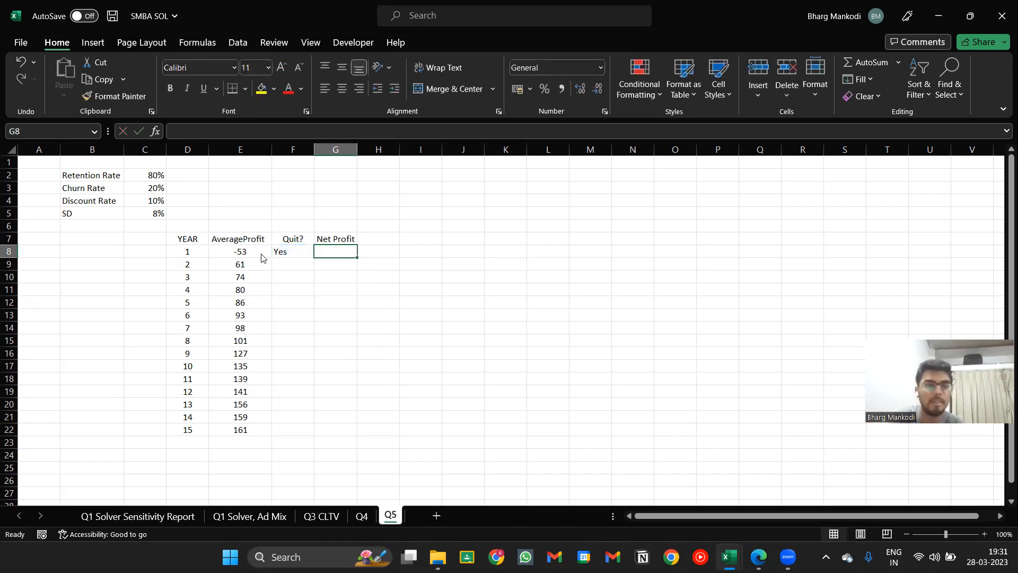
Step: Switch to the New Microsoft Excel Worksheet workbook and review Sheet5's Net Profit formula in G7
key("alt+Tab")
key("alt+Tab")
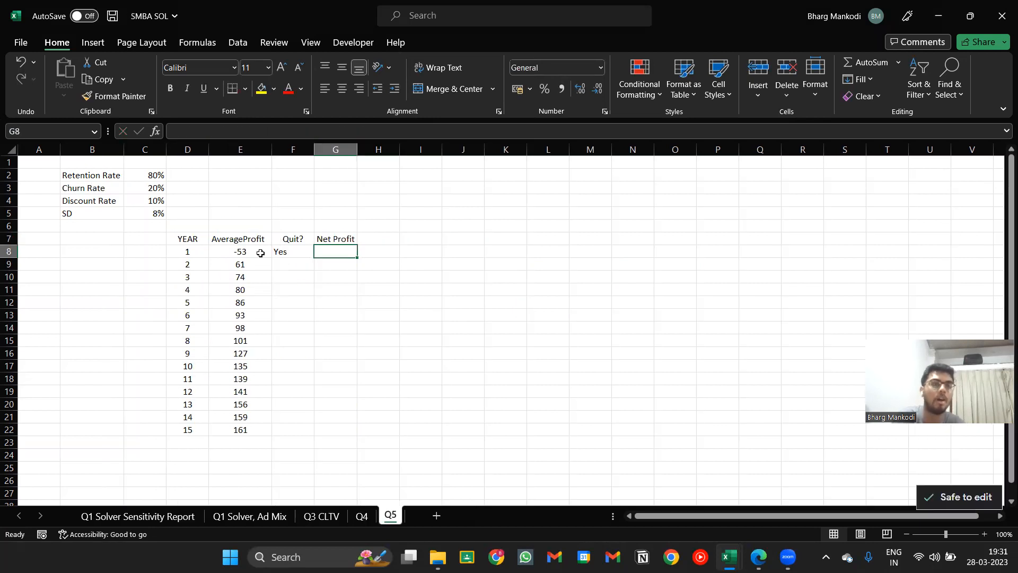
key("alt+Tab")
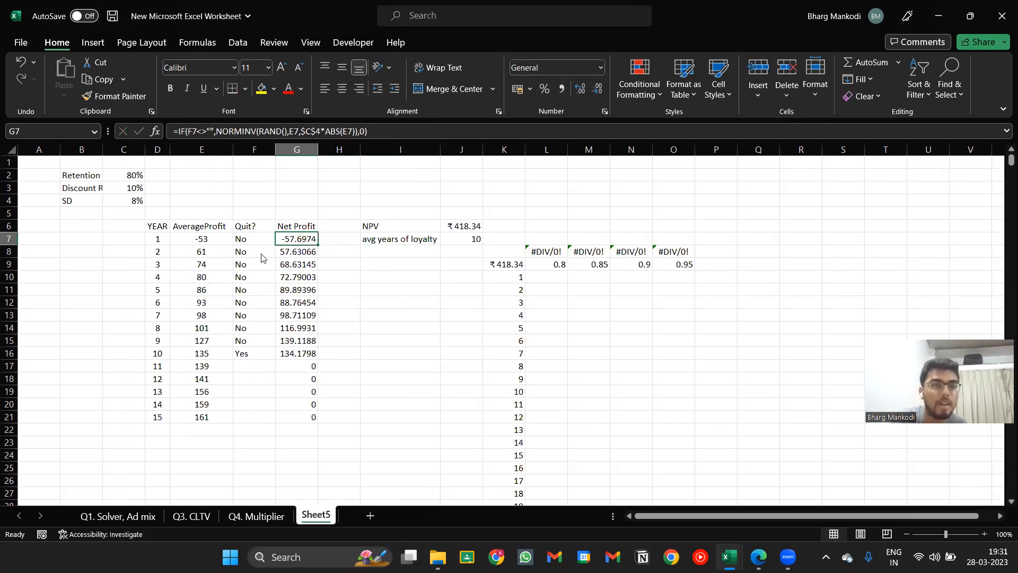
Step: Open the ANSWER KEY-SMBA workbook from the 01. End Term last year folder inside 02. SMBA KT
key("alt+Tab")
key("alt+Tab")
key("alt+Tab")
key("Up")
key("alt+Up")
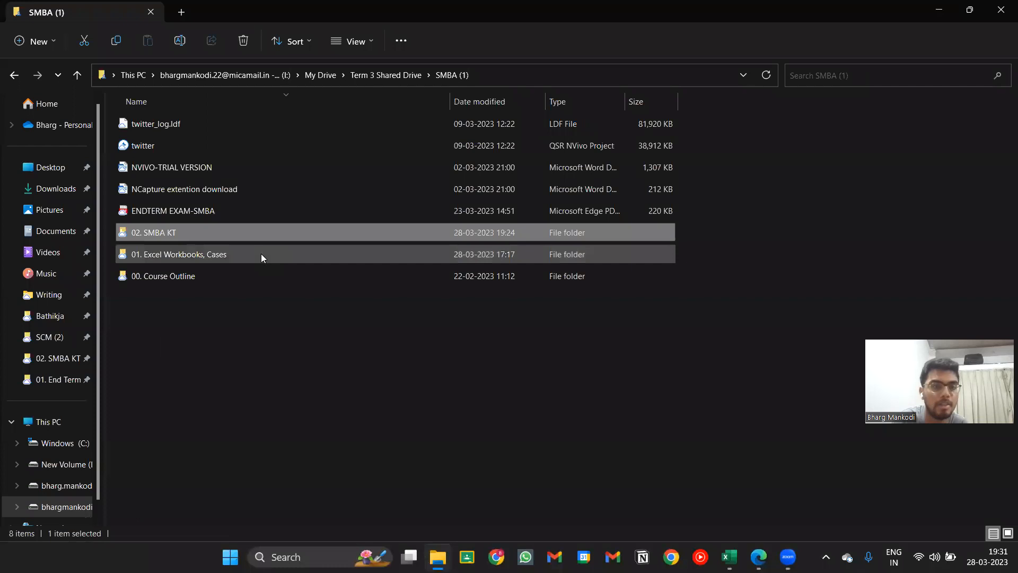
key("Return")
key("Return")
key("Down")
key("Up")
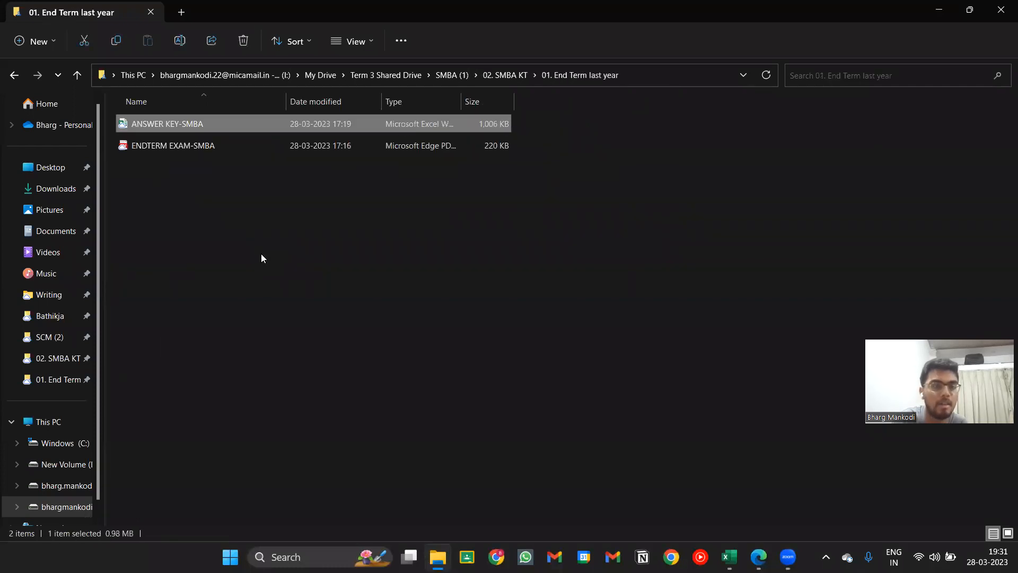
key("alt+Tab")
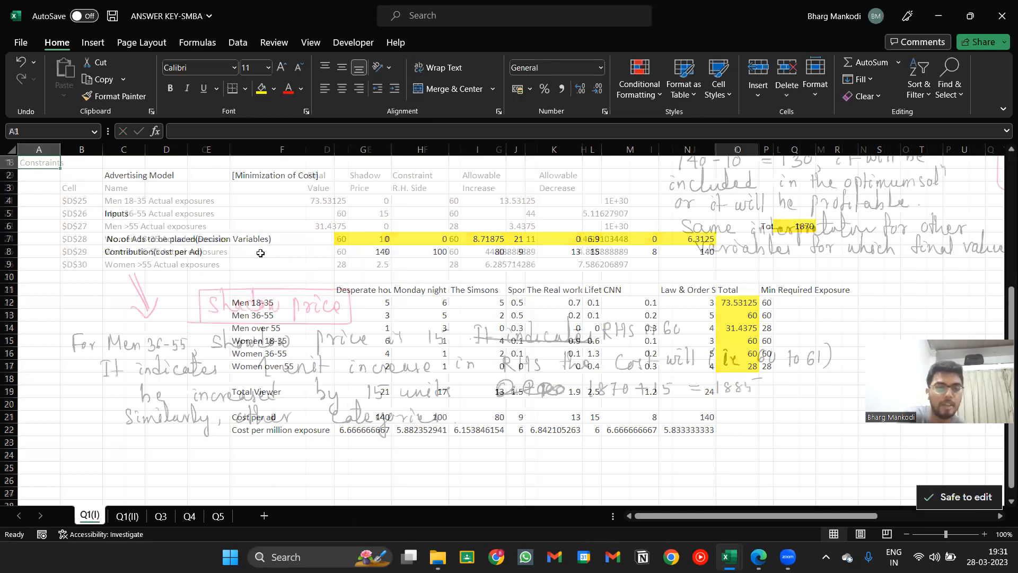
Step: Examine the year 1 Net Profit formula in D8 on the answer key's Q5 sheet
key("ctrl+Page_Down")
key("ctrl+Page_Down")
key("ctrl+Page_Down")
key("ctrl+Page_Down")
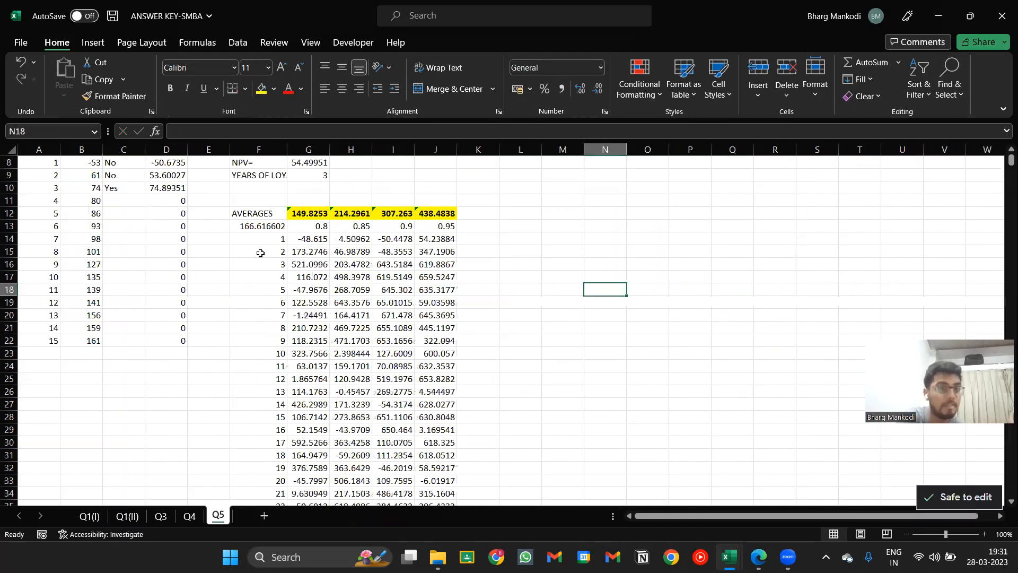
key("Down")
key("Down")
key("Down")
key("Down")
key("Down")
key("Down")
key("Down")
key("Down")
key("Down")
key("Right")
key("Right")
key("Up")
key("Right")
key("Up")
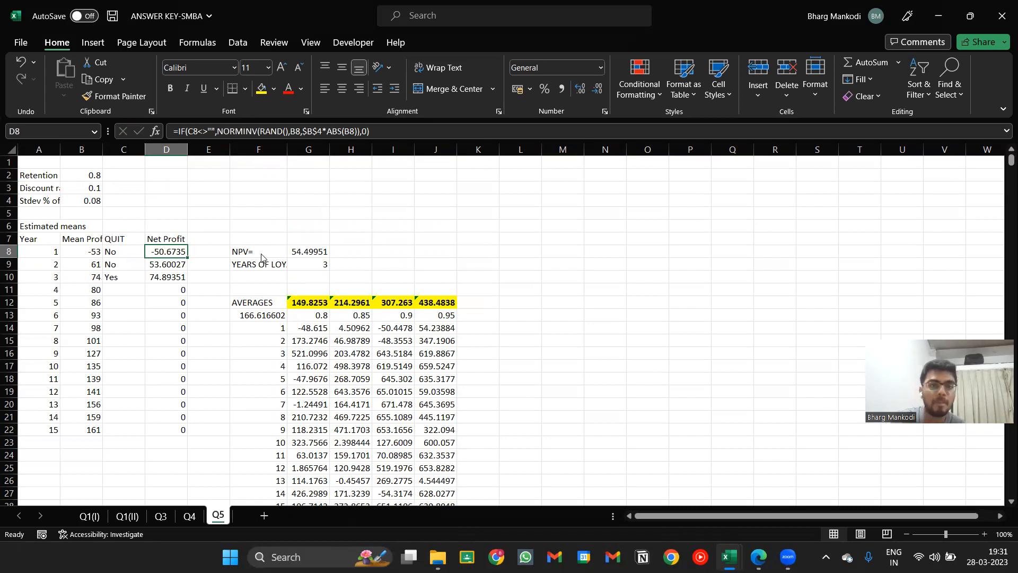
Step: Switch back to the SMBA SOL workbook's Q5 sheet and save the workbook
key("alt+Tab")
key("alt+Tab")
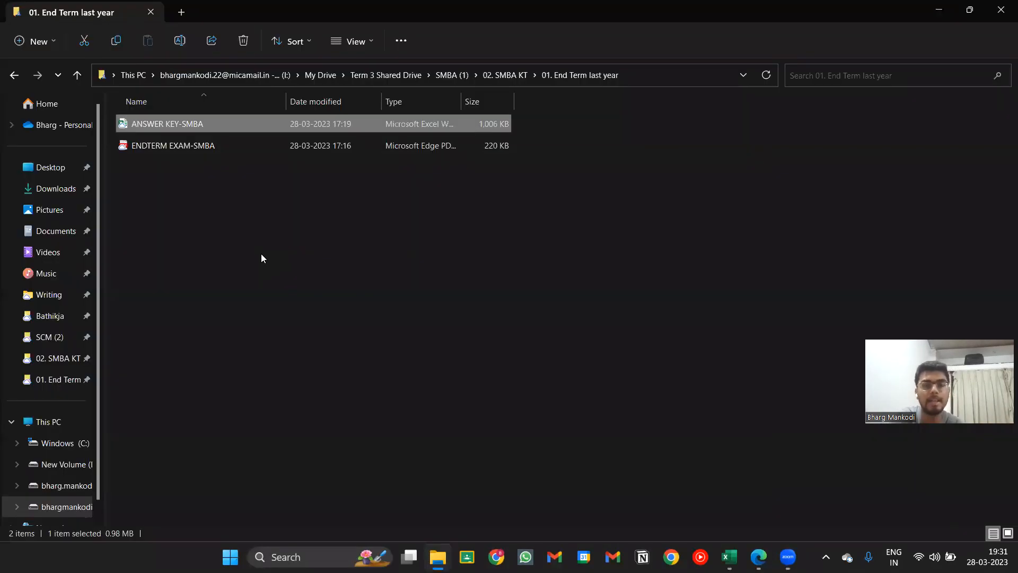
key("alt+Tab")
key("Tab")
key("Tab")
key("ctrl+s")
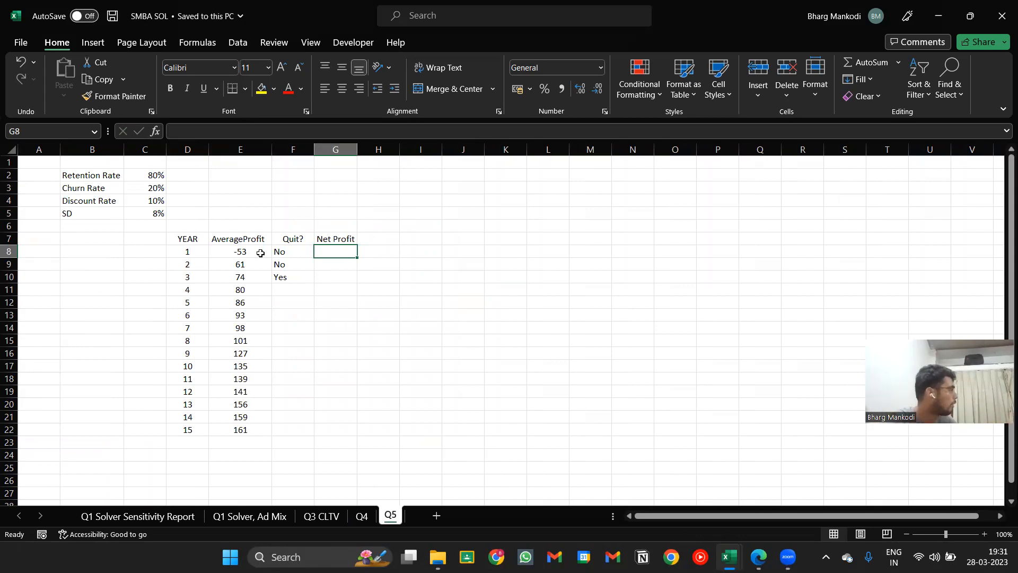
Step: Start the year 1 Net Profit formula in G8 with an IF testing that Quit? cell F8 is not blank
type("=no")
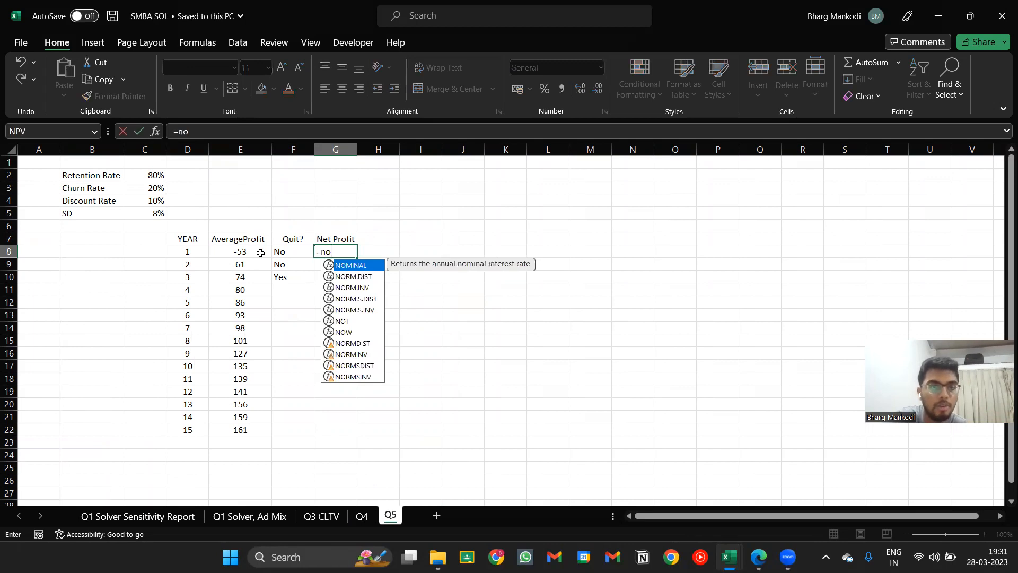
key("BackSpace")
key("BackSpace")
type("IF(")
key("Left")
type("<>\"\",")
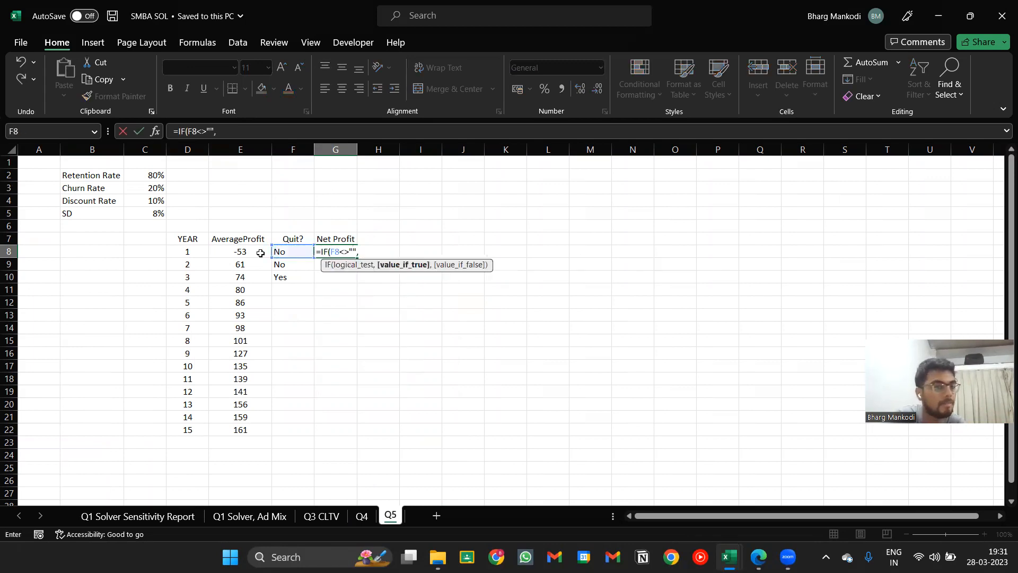
Step: Complete the G8 formula with NORMINV(RAND(),E8,$C$5) when true and 0 when false, accepting the suggested correction
type("norminv")
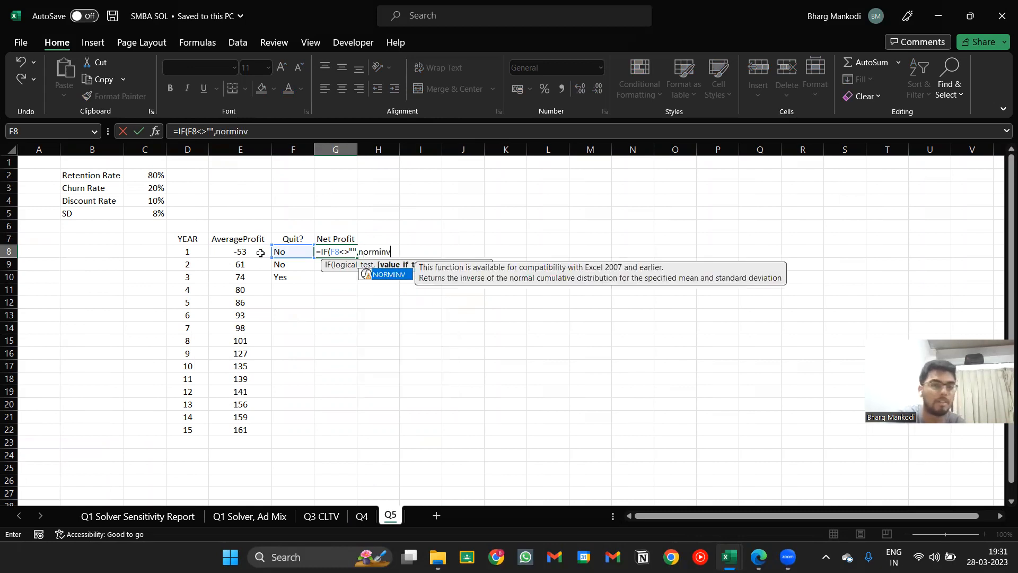
key("Tab")
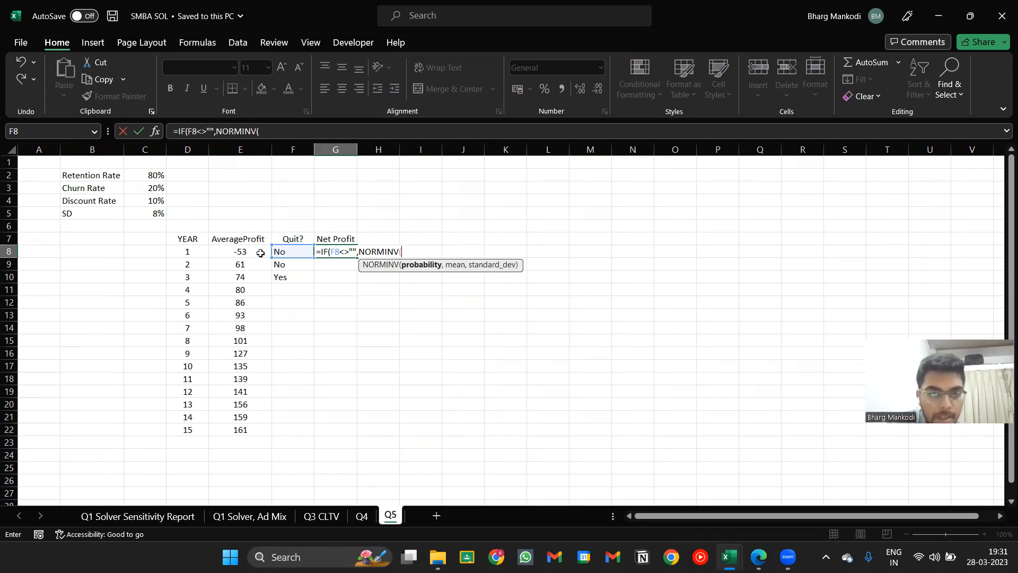
type("ra")
key("Tab")
type("),")
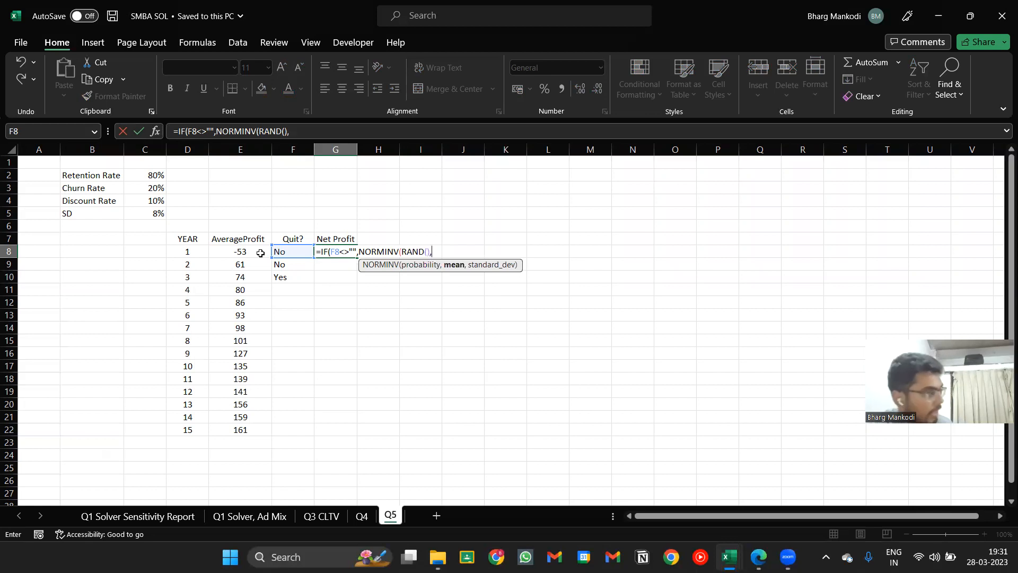
left_click(260, 253)
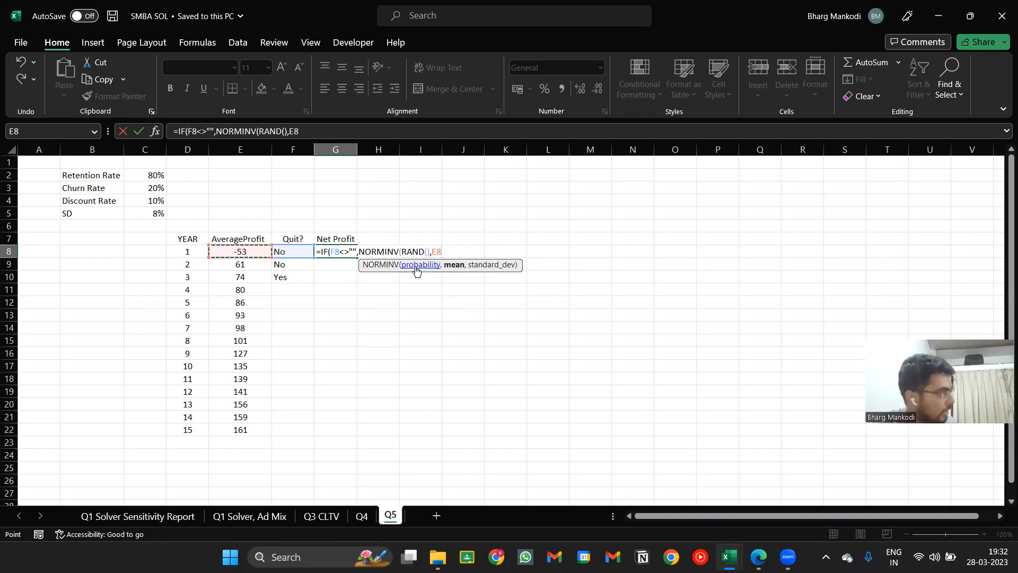
type(",")
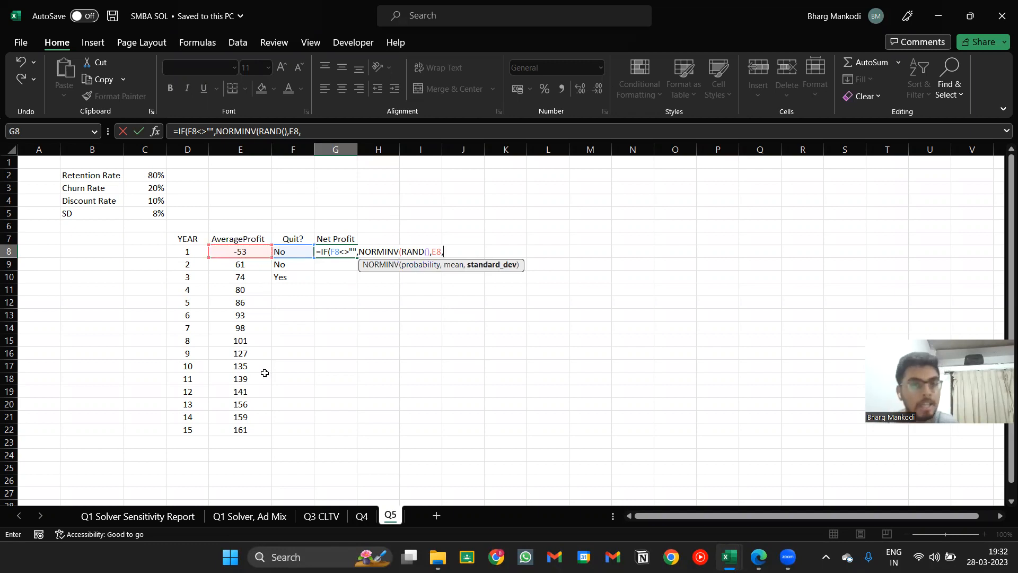
left_click(150, 212)
key("F4")
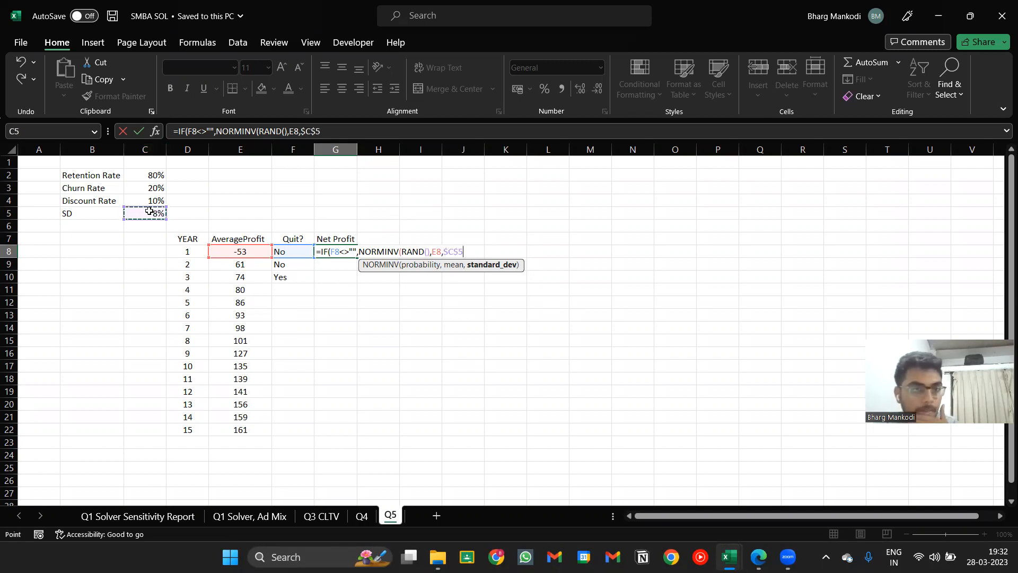
type("),0")
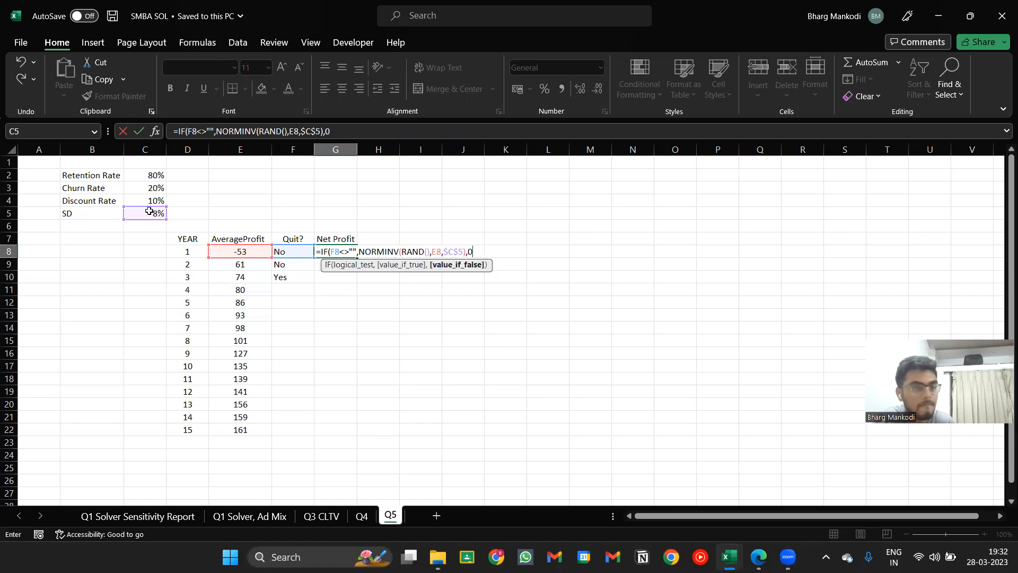
left_click(348, 251)
left_click(377, 252)
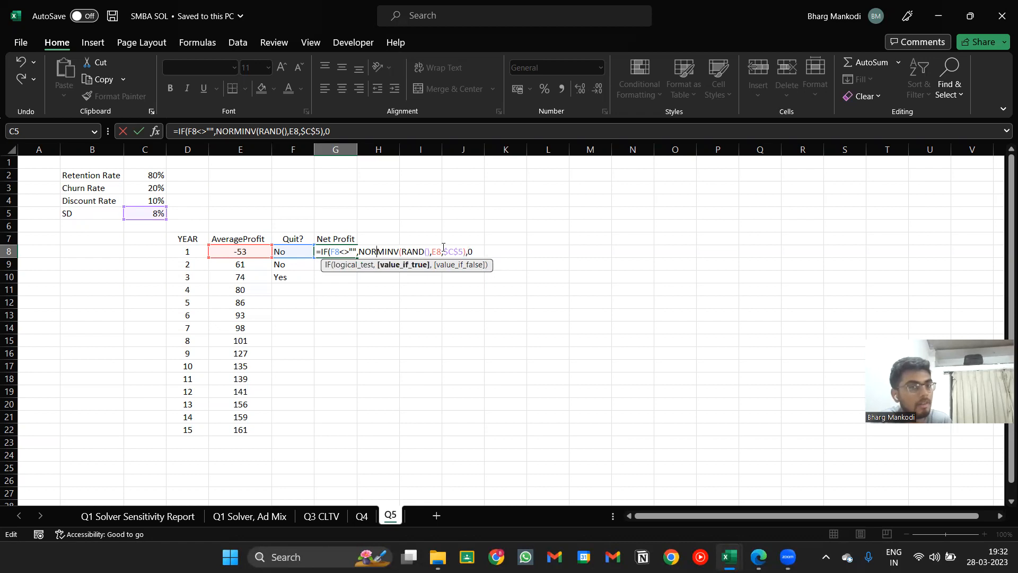
left_click(473, 250)
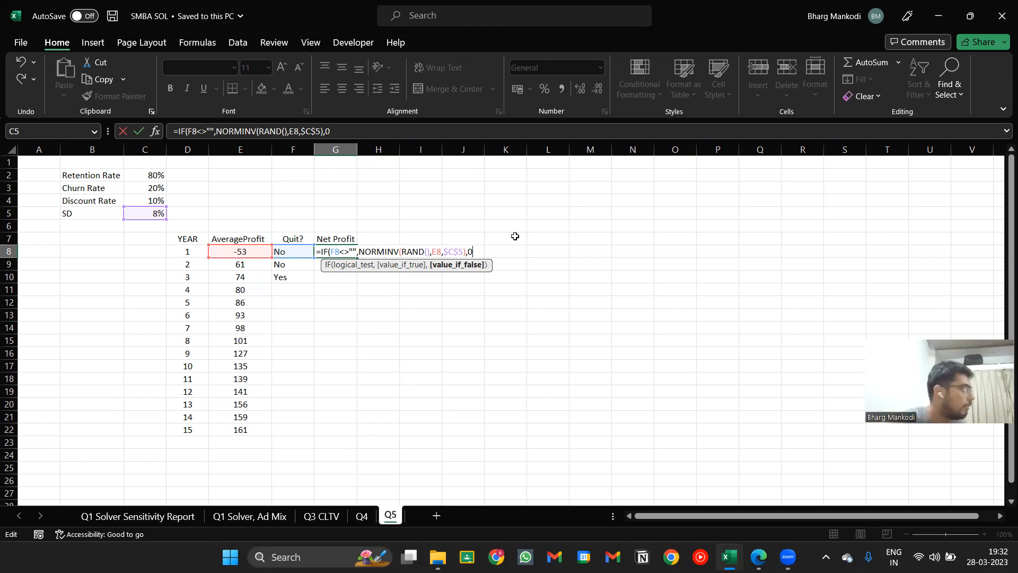
key("Return")
key("Return")
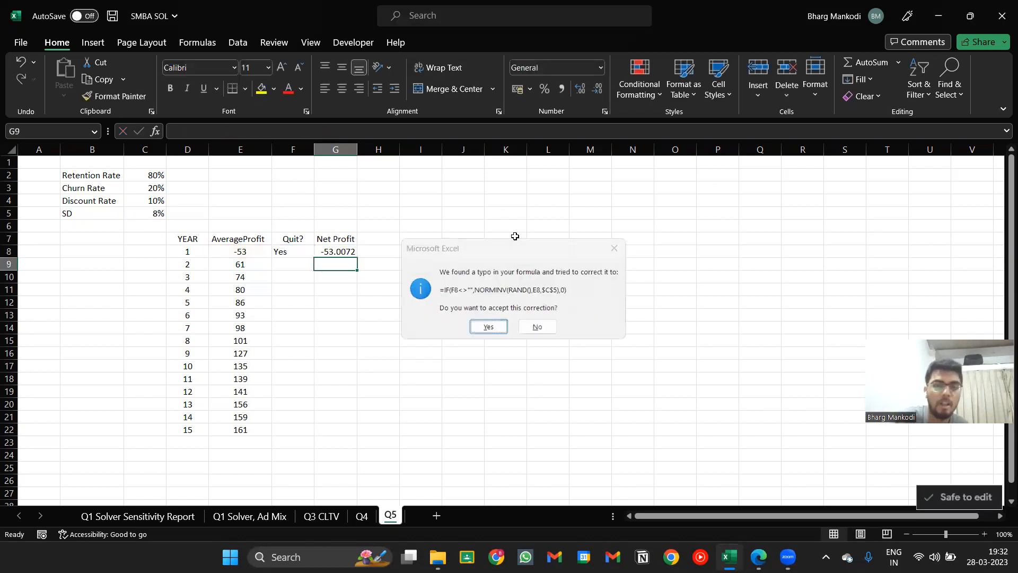
Step: Copy the Net Profit formula from G8 down through G22 for all 15 years and save the workbook
key("Up")
key("Left")
key("Down")
key("Up")
key("Right")
key("ctrl+c")
key("Left")
key("ctrl+Down")
key("Right")
key("ctrl+shift+Up")
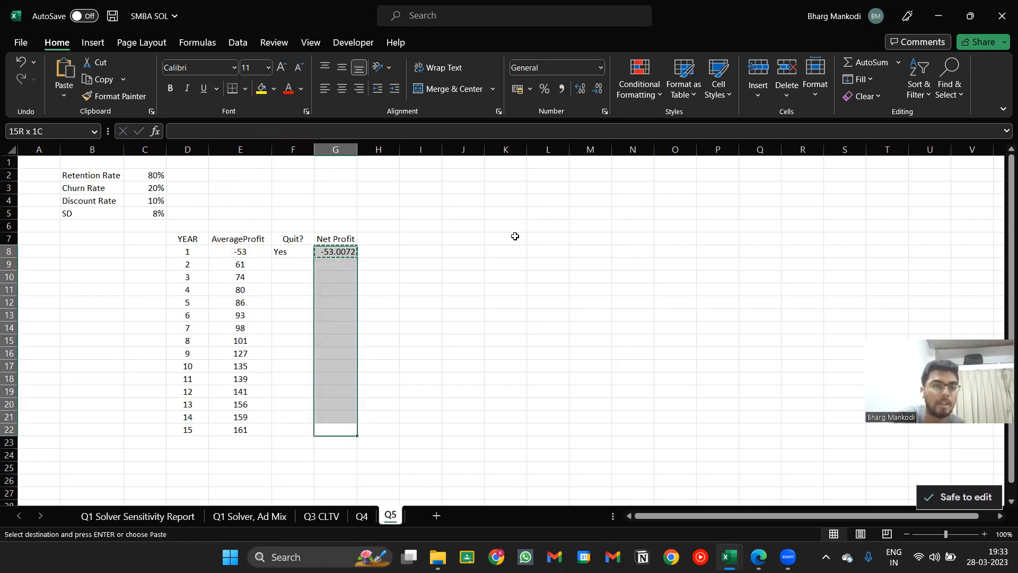
key("ctrl+v")
key("ctrl+Up")
key("Escape")
key("ctrl+s")
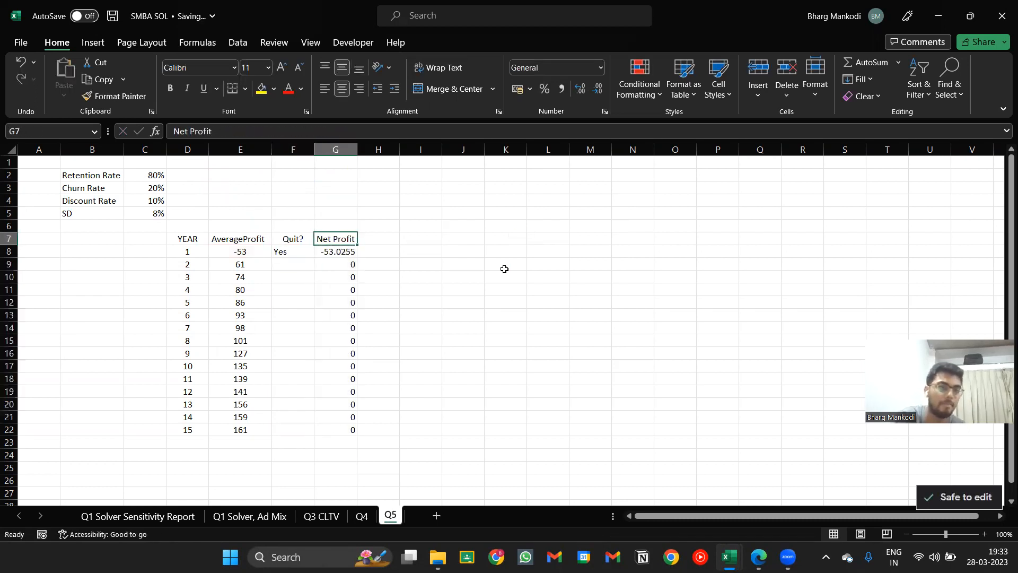
Step: Switch to the New Microsoft Excel Worksheet workbook and review the NPV formula in Sheet5's J6
key("alt+Tab")
key("Right")
key("Right")
key("Right")
key("Up")
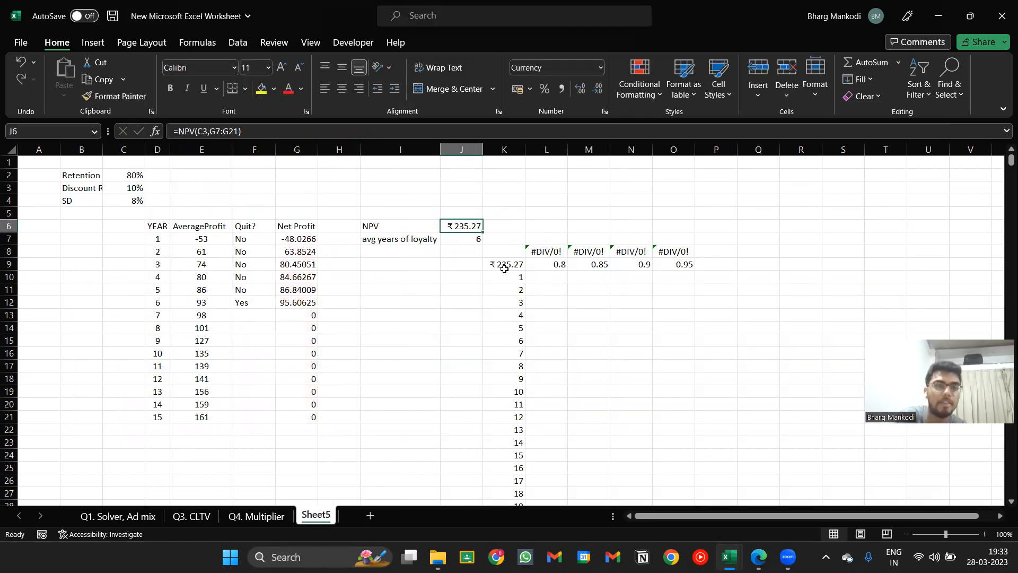
Step: Return to SMBA SOL's Q5 sheet and enter the label NPV in I6
key("alt+Tab")
key("Right")
key("Up")
type("NPV")
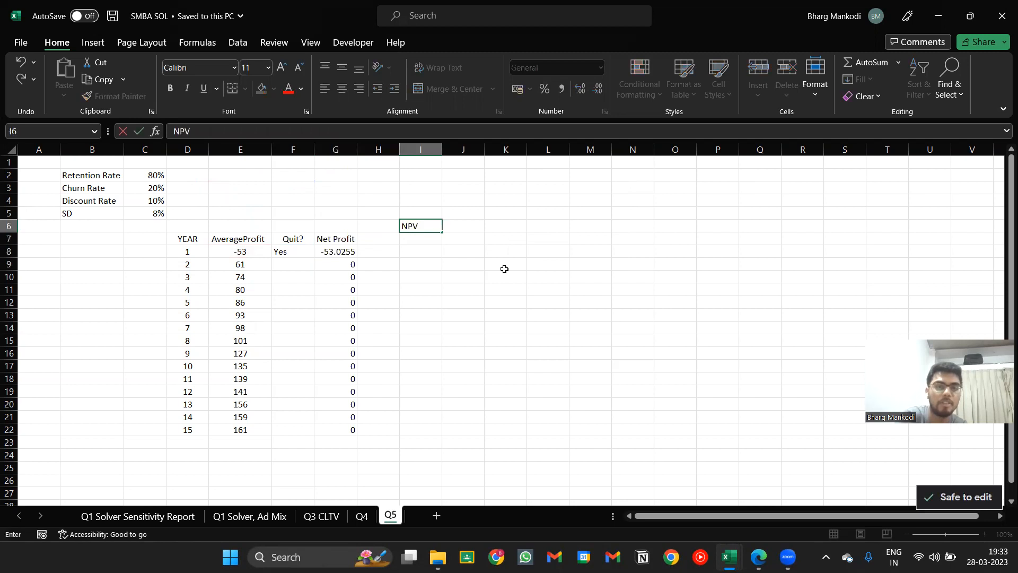
key("Right")
Step: Start an NPV formula in J6 with the discount rate cell as the absolute reference $C$4
key("Up")
key("Up")
key("Up")
key("Down")
key("Down")
key("Down")
type("=npv")
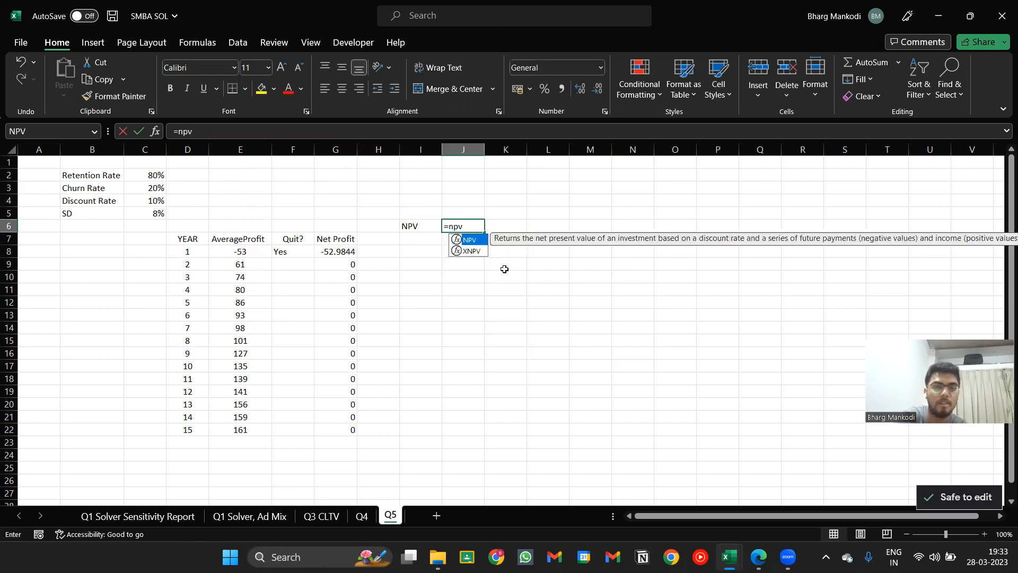
key("Tab")
key("Left")
key("Left")
key("Left")
key("Left")
key("Left")
key("Left")
key("Left")
key("Up")
key("Up")
key("F4")
type("m")
key("BackSpace")
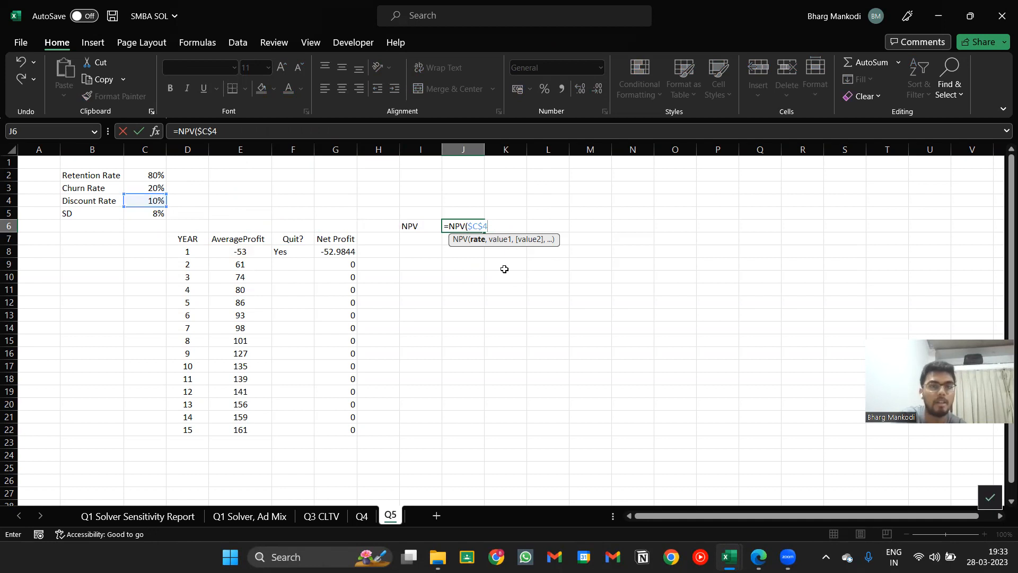
Step: Finish the J6 NPV formula with the Net Profit range G8:G22 as its values, and save the workbook
type(",")
key("Left")
key("Left")
key("Down")
key("Left")
key("Down")
key("ctrl+shift+Down")
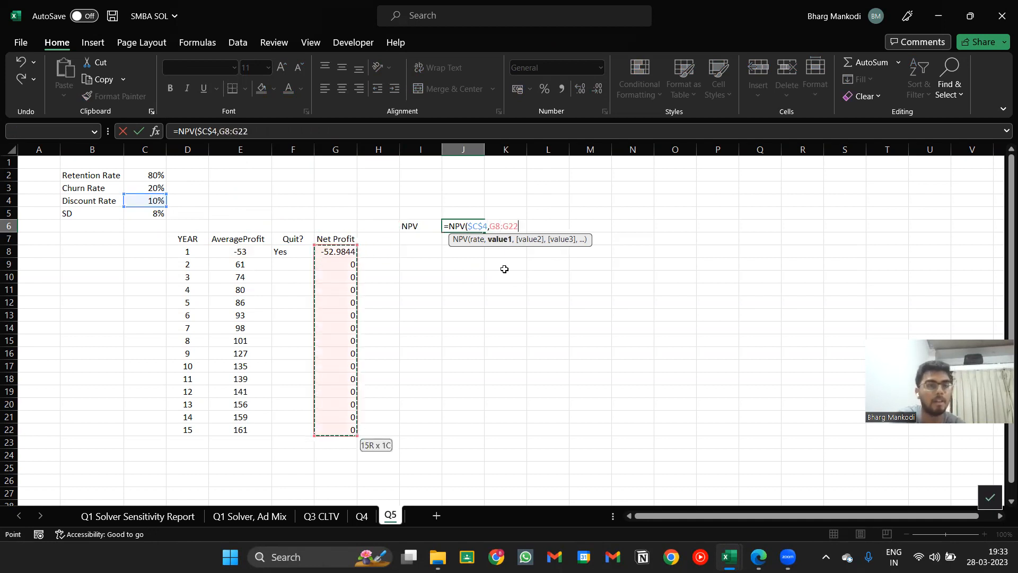
key("Return")
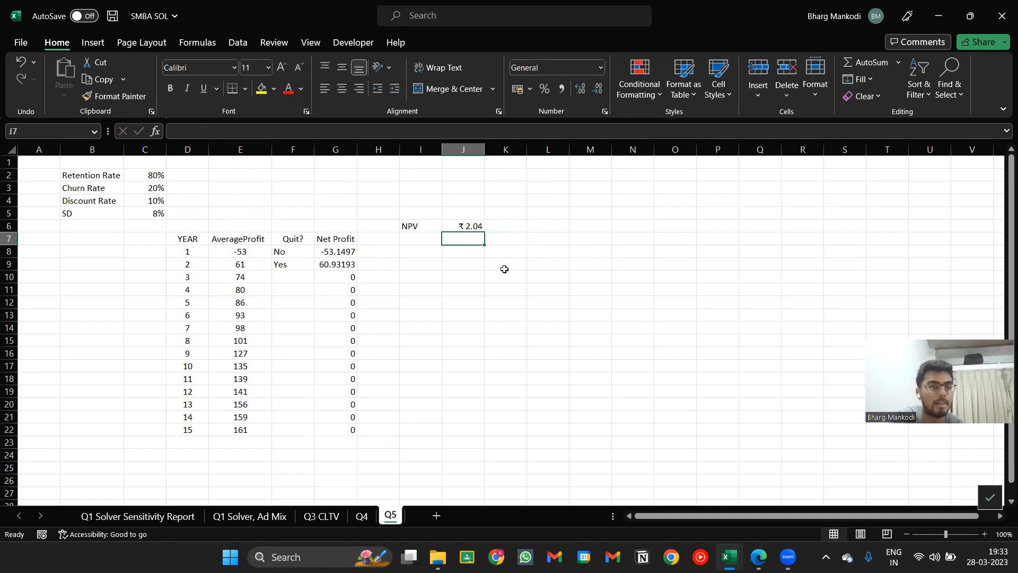
key("ctrl+s")
key("Up")
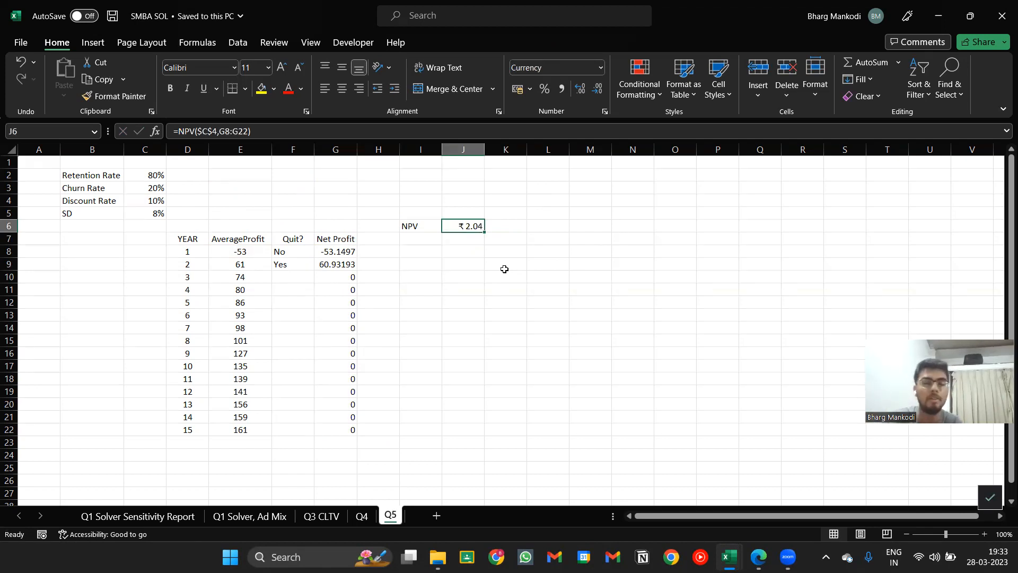
Step: Check the loyalty label in the reference workbook, enter "years of loyalty" in Q5's I7, and autofit column I's width
key("alt+Tab")
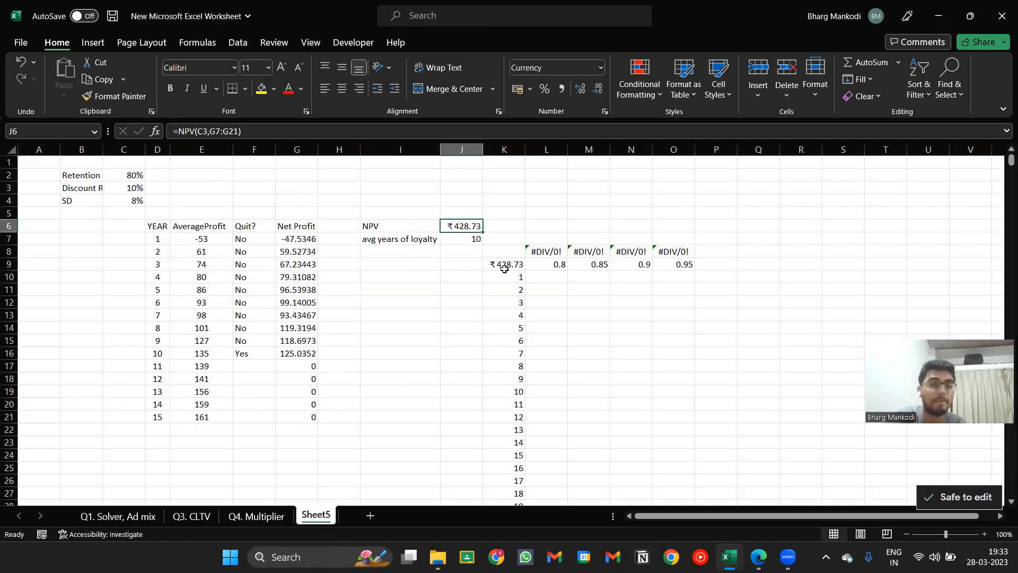
key("alt+Tab")
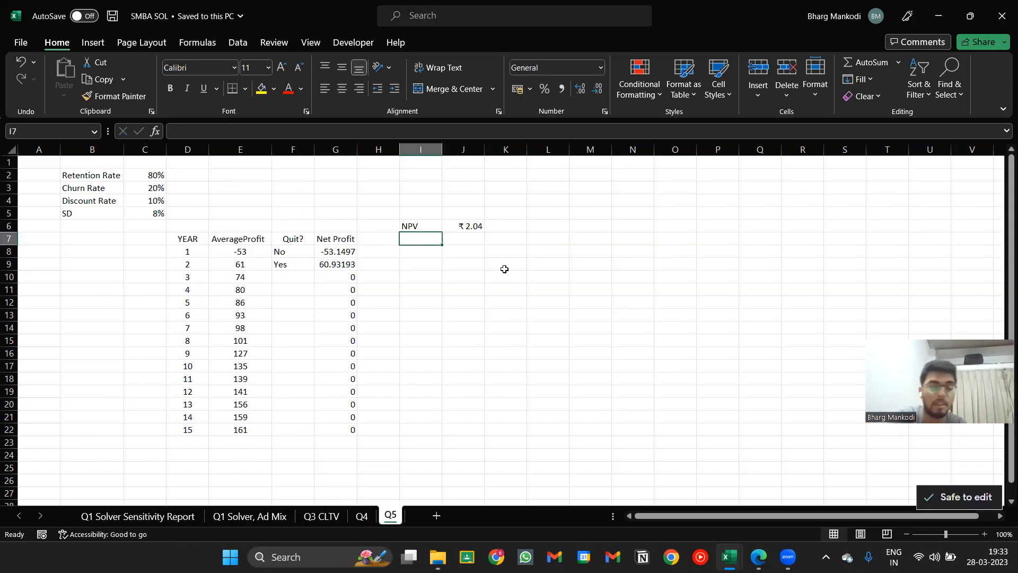
type("years of lkya")
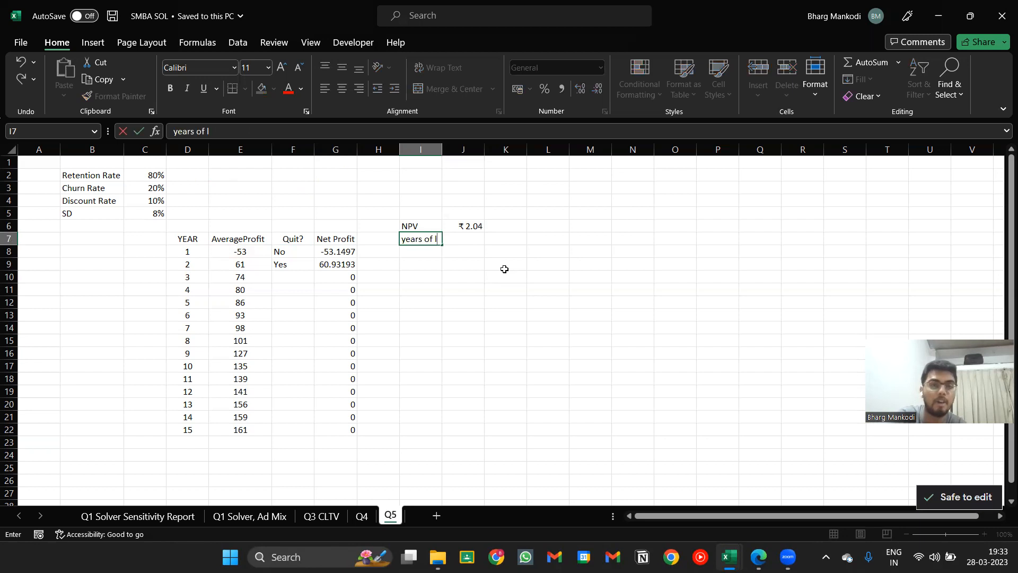
key("BackSpace")
key("BackSpace")
key("BackSpace")
type("oyalty")
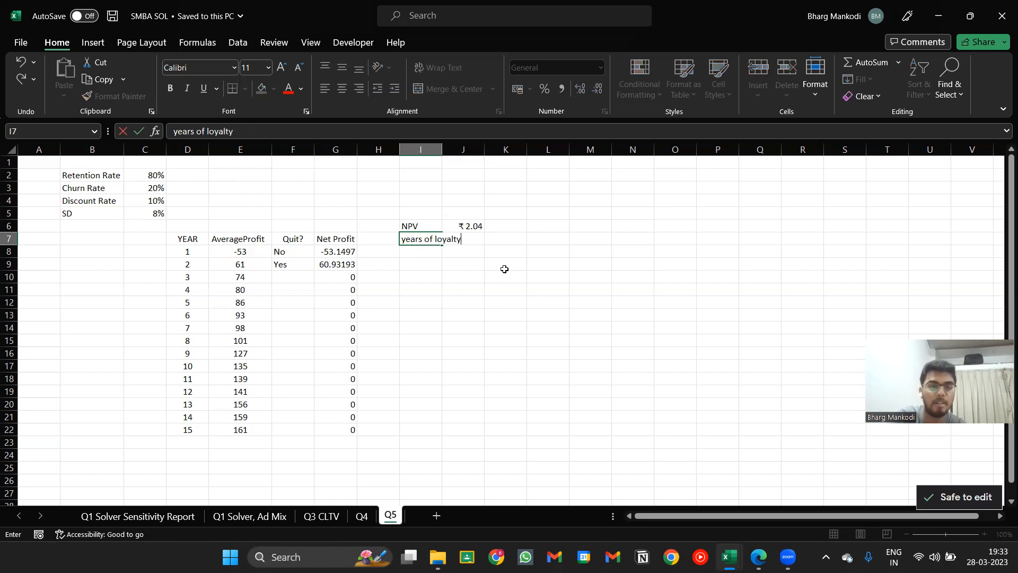
key("Tab")
key("Left")
key("alt+h")
key("o")
key("i")
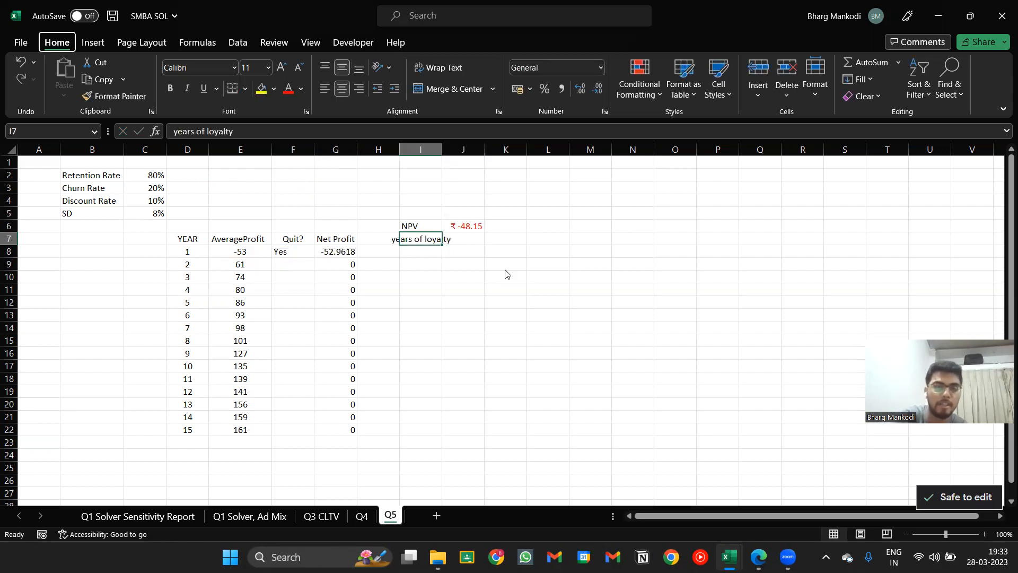
Step: Examine the year 1 Quit? formula in F8 of the Q5 sheet
key("Left")
key("Left")
key("Down")
key("Left")
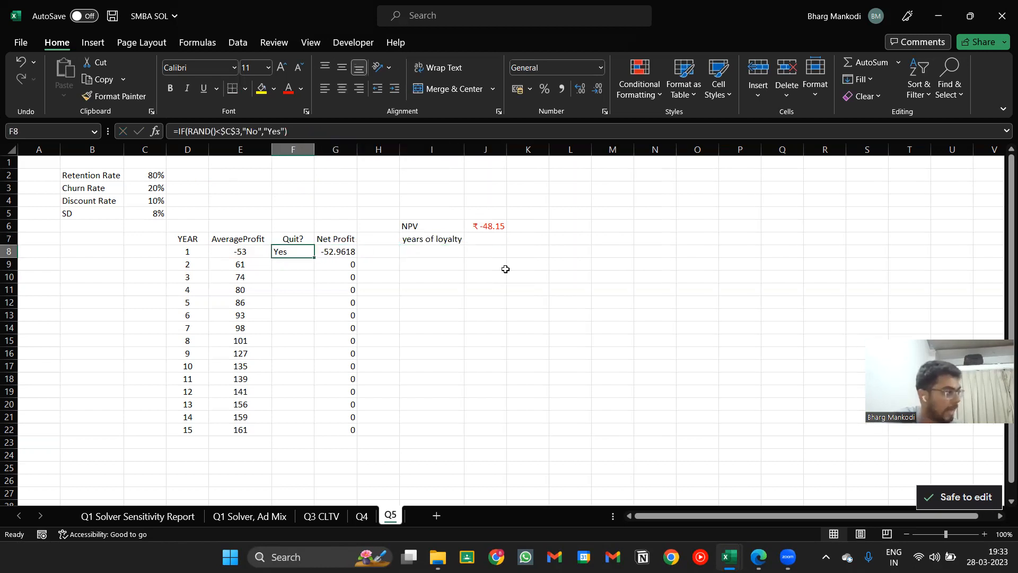
key("Right")
key("Right")
key("Right")
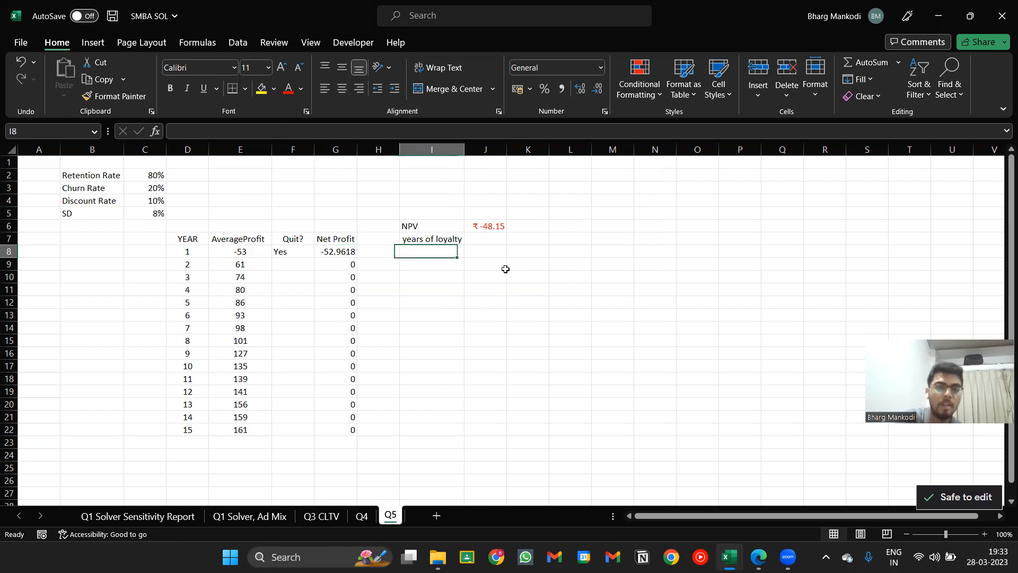
Step: Review the Quit? formulas for years 1 and 2 in F8 and F9 of the Q5 sheet
key("Right")
key("Up")
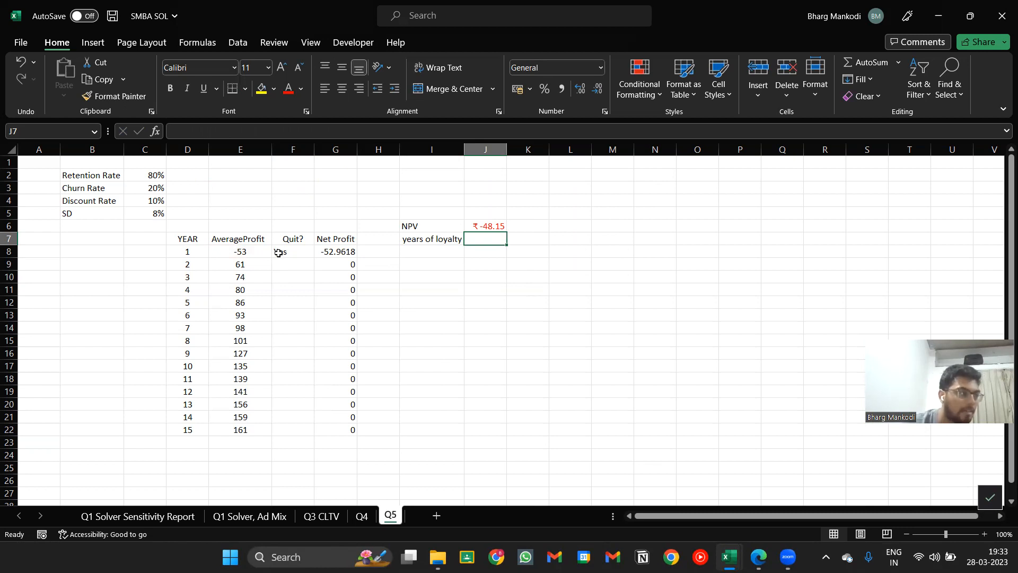
mouse_move(278, 253)
left_mouse_down()
mouse_move(286, 292)
mouse_move(290, 242)
mouse_move(296, 256)
left_mouse_up()
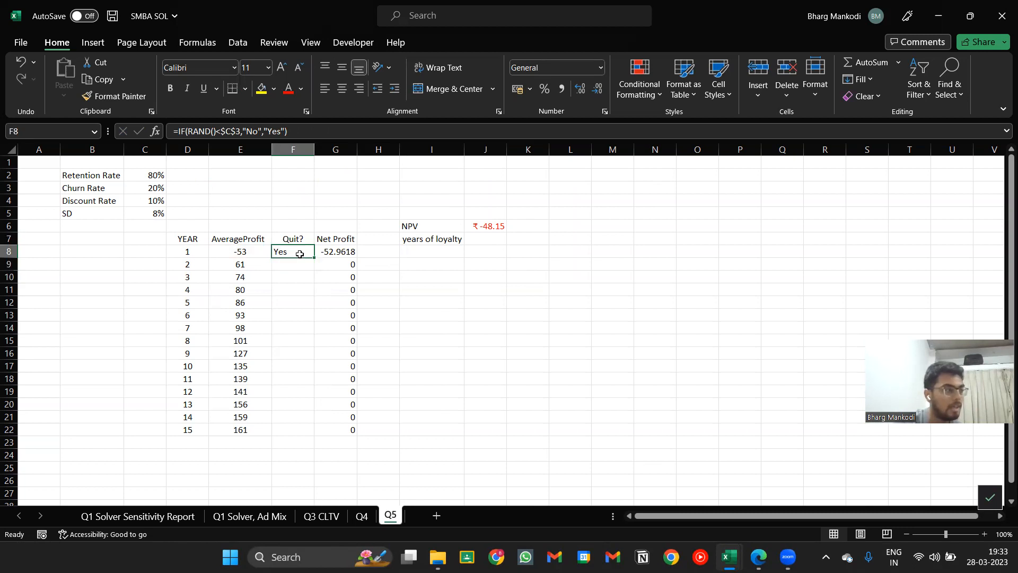
left_click(304, 264)
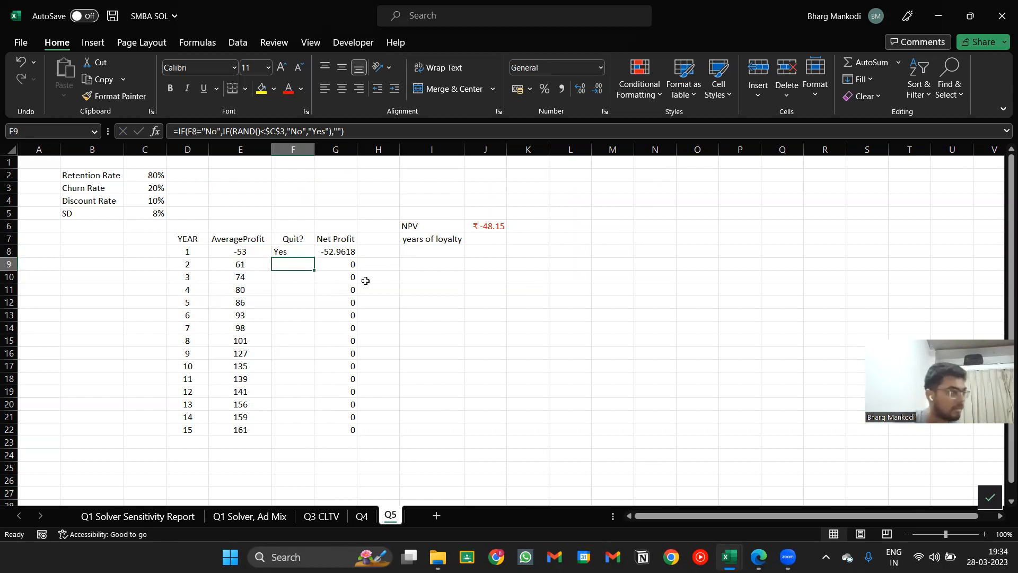
left_click(532, 300)
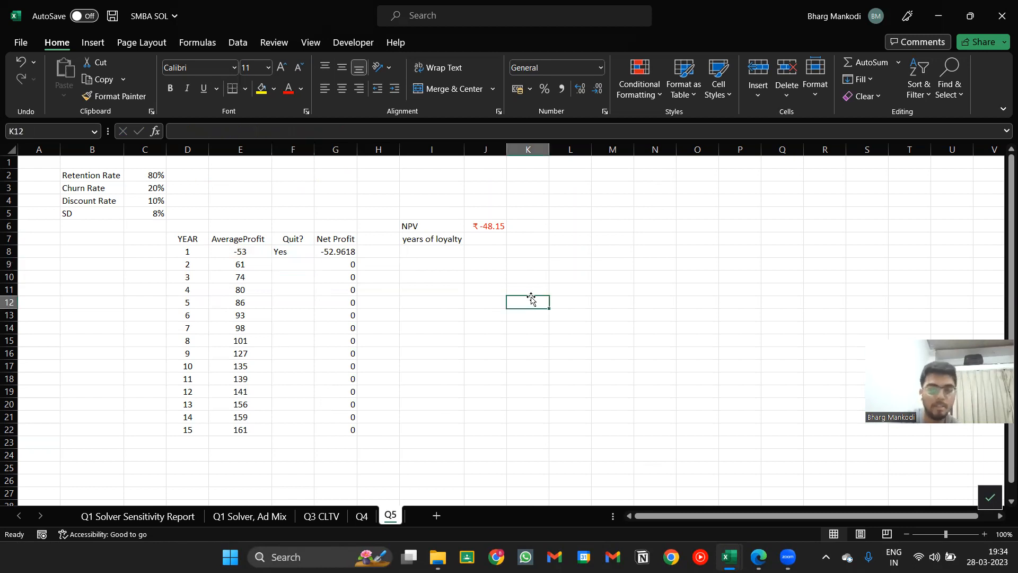
type("=count")
key("Tab")
key("BackSpace")
type("(")
key("Left")
key("Left")
key("Left")
key("Left")
key("Up")
key("Up")
key("Up")
key("Up")
key("Left")
key("shift+Down")
key("shift+Down")
key("shift+Down")
key("shift+Down")
key("shift+Down")
key("shift+Down")
key("shift+Down")
key("shift+Down")
key("shift+Down")
key("shift+Down")
key("shift+Down")
key("shift+Down")
key("shift+Down")
key("shift+Down")
key("BackSpace")
key("BackSpace")
key("BackSpace")
key("BackSpace")
key("BackSpace")
key("BackSpace")
key("BackSpace")
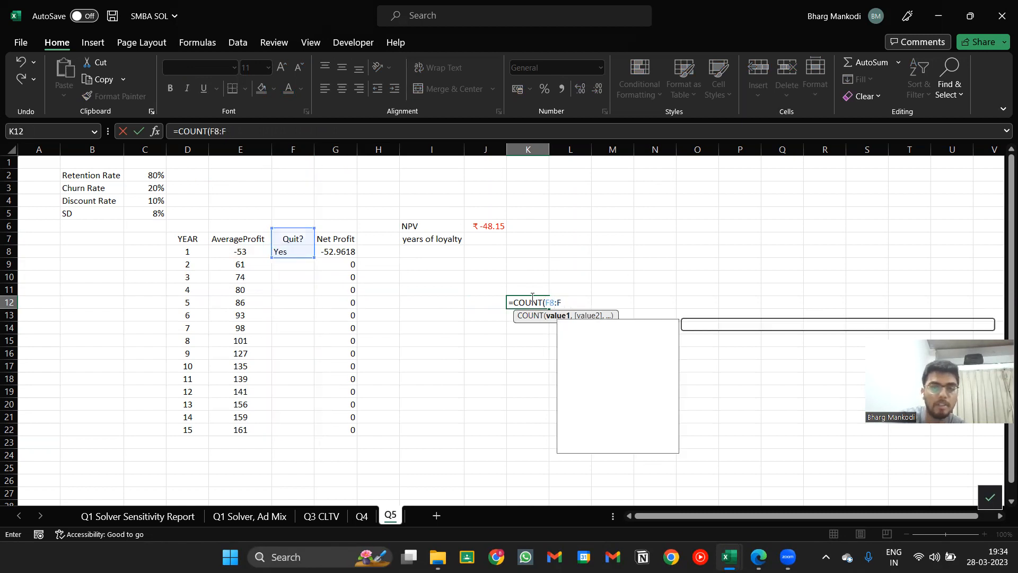
Step: Count the blank Quit? cells in K12 with the formula =COUNTIF(F8:F22,"")
type("IF(")
key("Left")
key("Left")
key("Left")
key("Left")
key("Up")
key("Up")
key("Up")
key("Left")
key("Up")
key("shift+Down")
key("shift+Down")
key("shift+Down")
key("shift+Down")
key("shift+Down")
key("shift+Down")
key("shift+Down")
key("shift+Down")
key("shift+Down")
key("shift+Down")
key("shift+Down")
key("shift+Down")
key("shift+Down")
key("shift+Down")
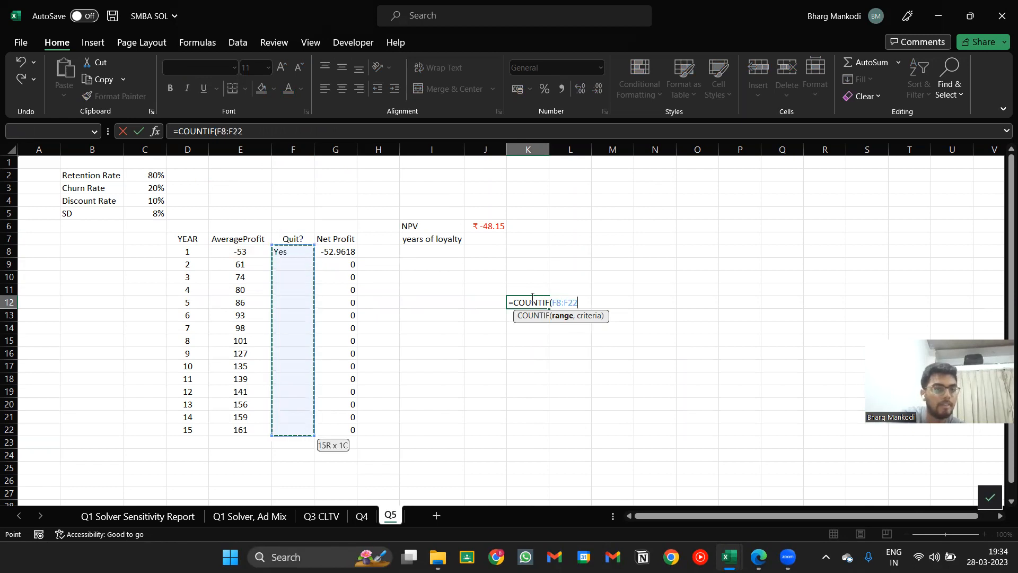
type(",\"\"")
key("Return")
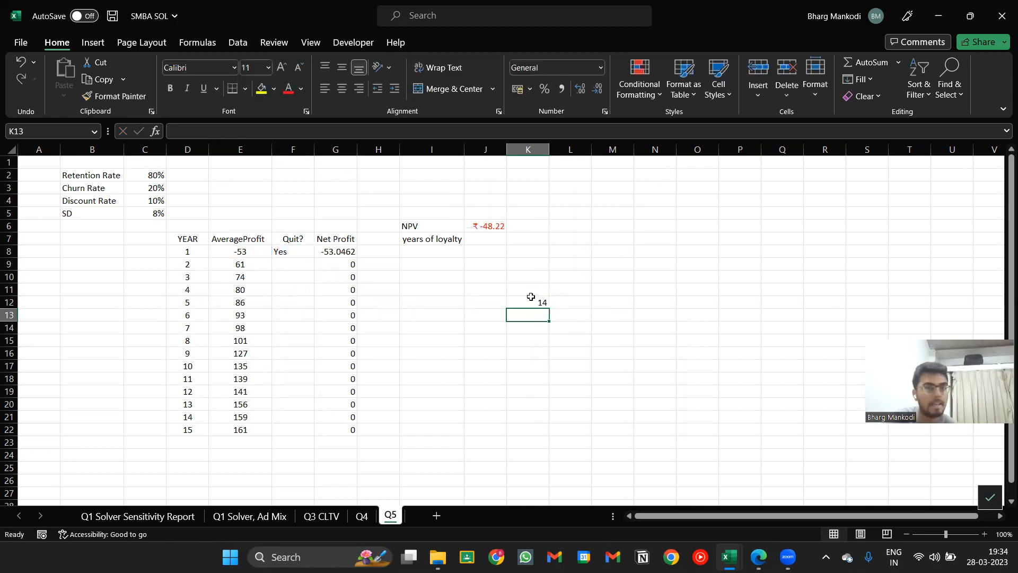
Step: Check the K12 count against the number of selected cells in Quit? range F9:F22
left_click(531, 296)
left_click_drag(275, 264, 300, 433)
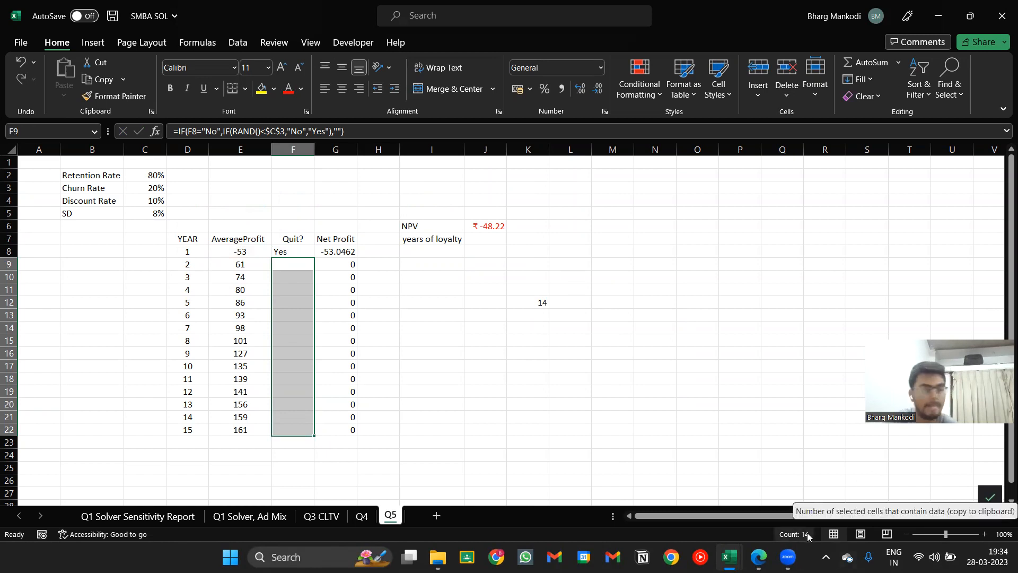
left_click(520, 300)
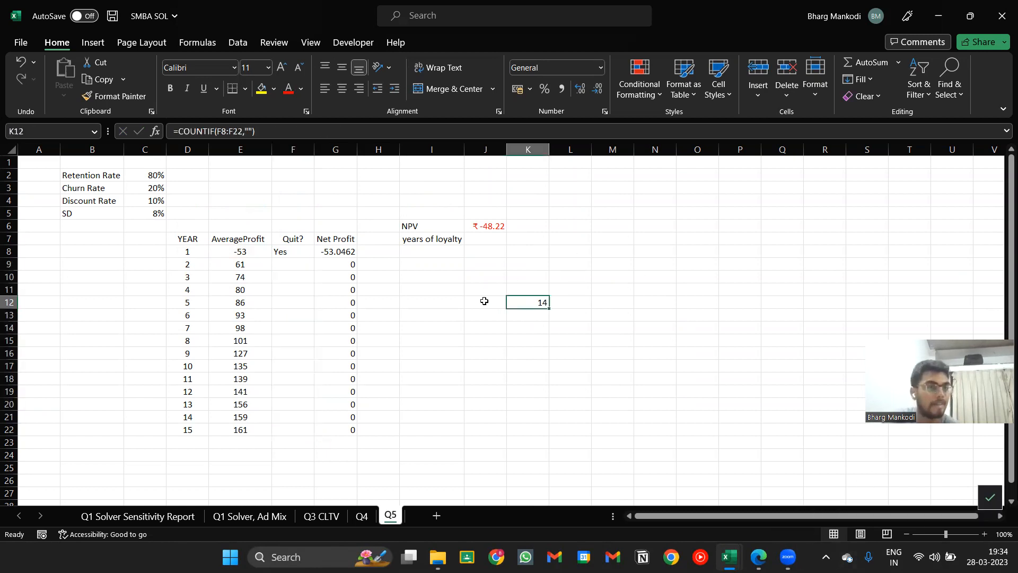
Step: Enter 15 in J12 and subtract the blank count from it in L12 with =J12-K12
left_click(567, 302)
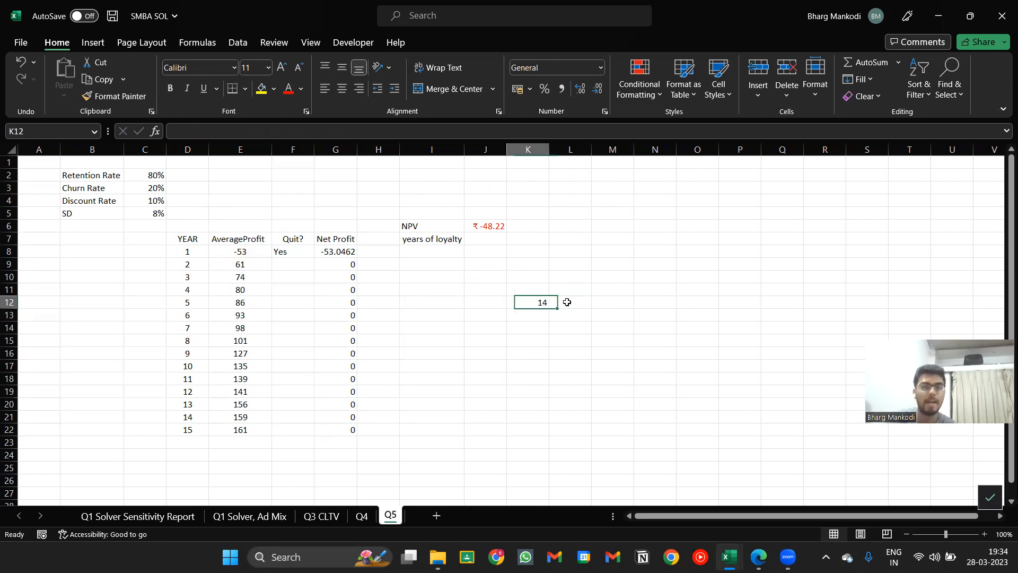
key("Left")
type("=count")
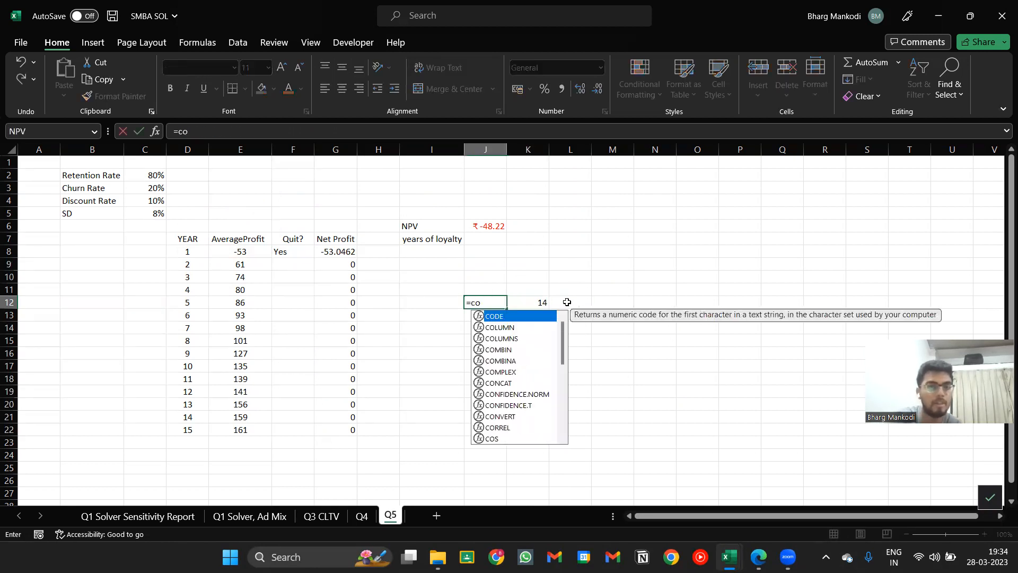
key("Escape")
type("15")
key("Tab")
key("Left")
key("Right")
key("Right")
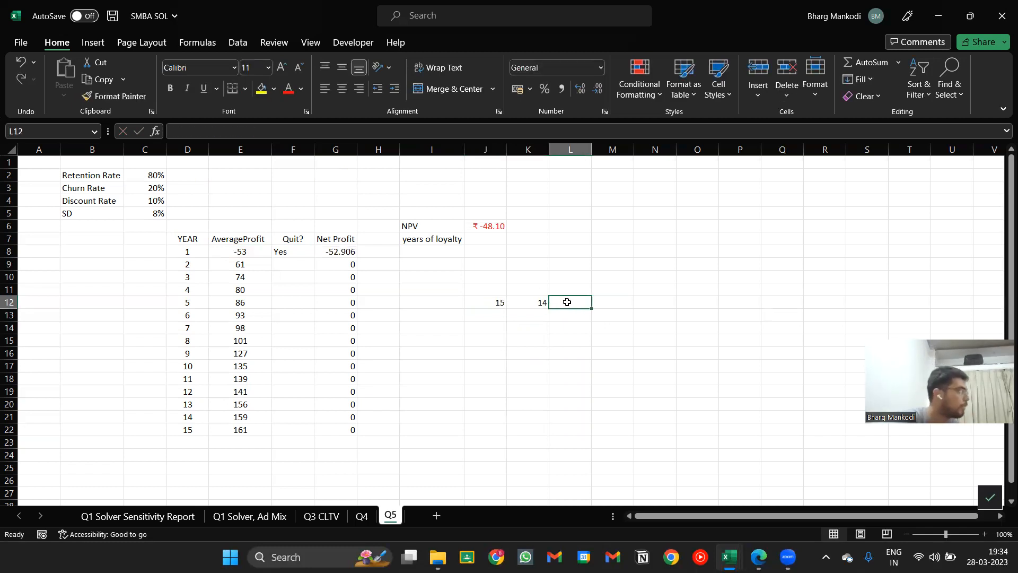
type("=J12-K12")
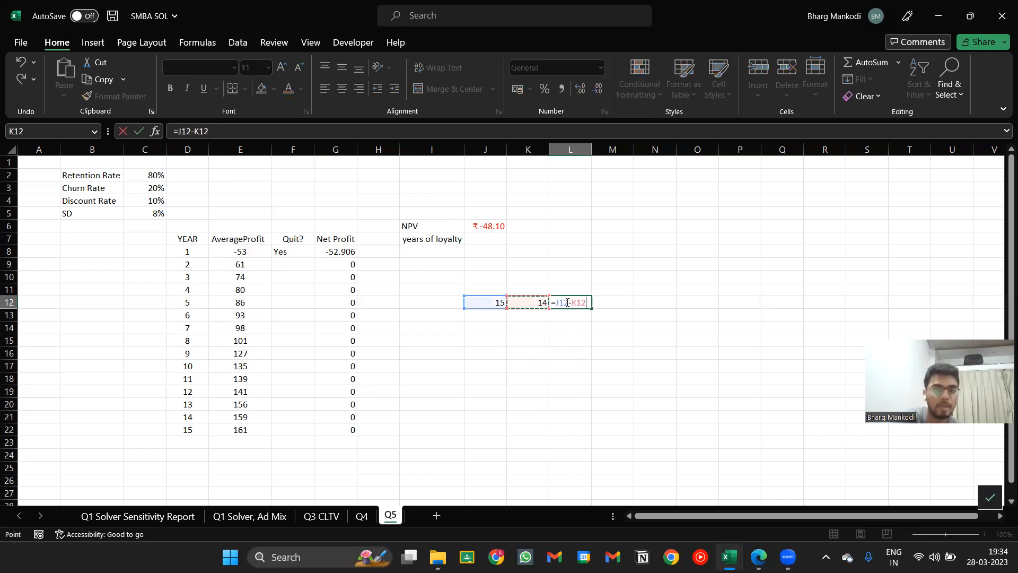
key("Return")
left_click(567, 302)
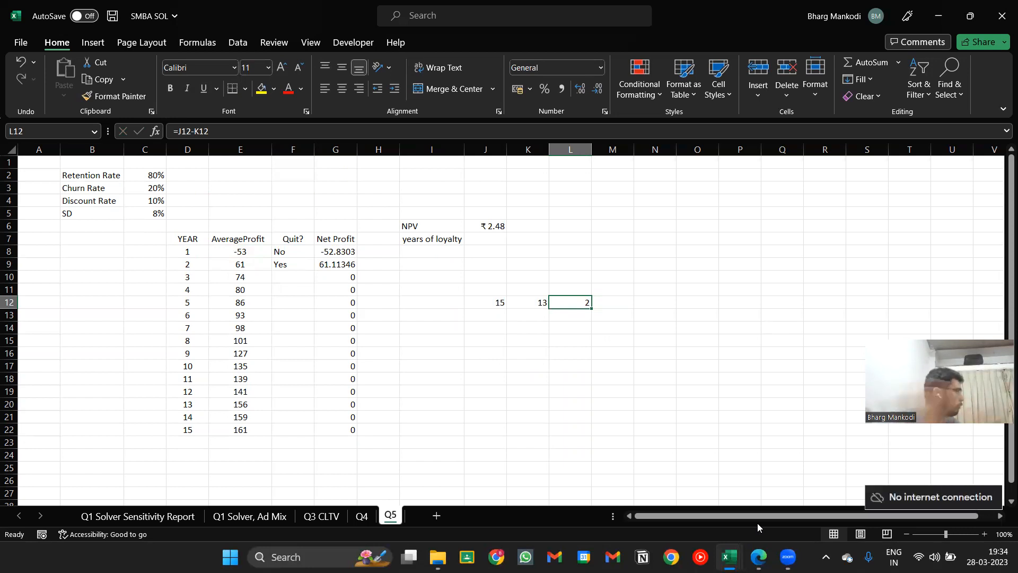
Step: Clear the trial loyalty calculation from J12:L12
key("Left")
key("Left")
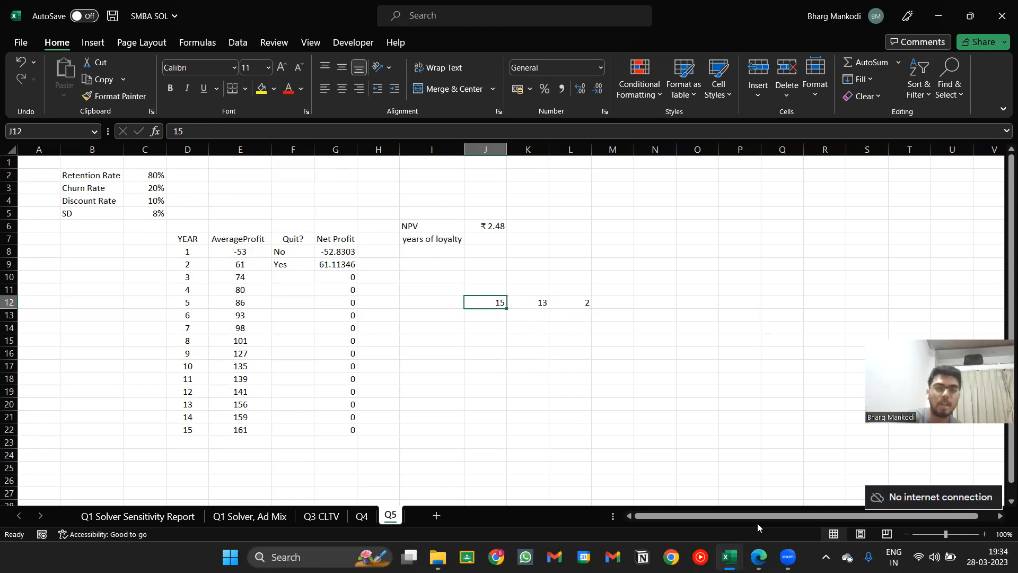
key("shift+Right")
key("shift+Right")
key("Delete")
Step: Calculate the years of loyalty in J7 with the formula =15-COUNTIF(F8:F22,"")
key("Up")
key("Up")
key("Up")
key("Up")
key("Up")
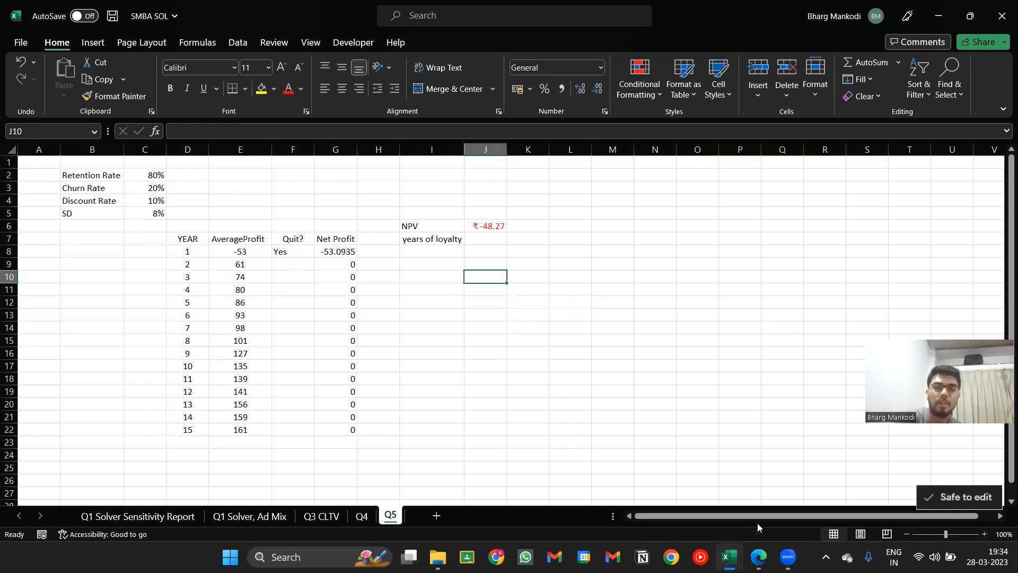
type("=15")
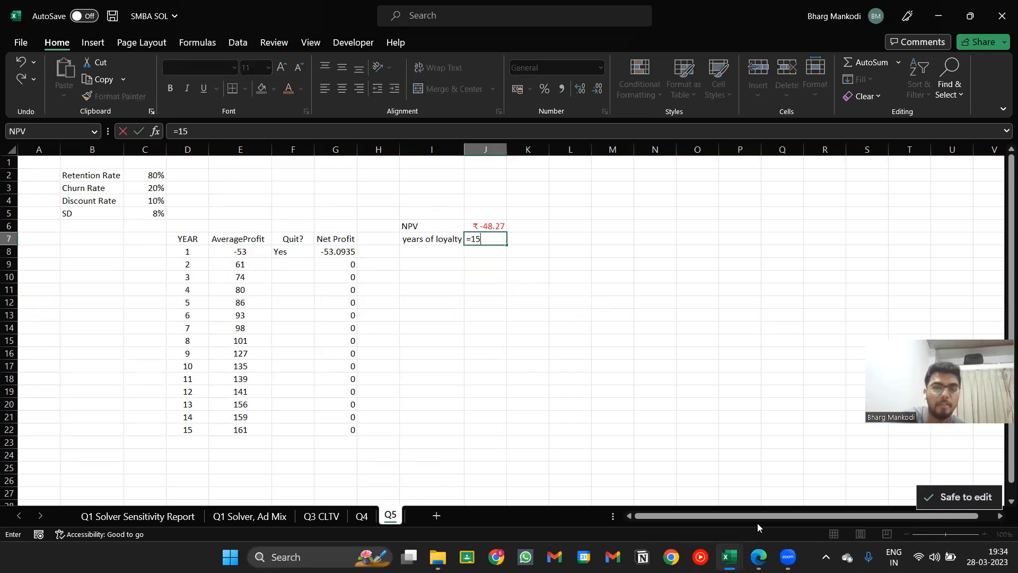
type("-countif")
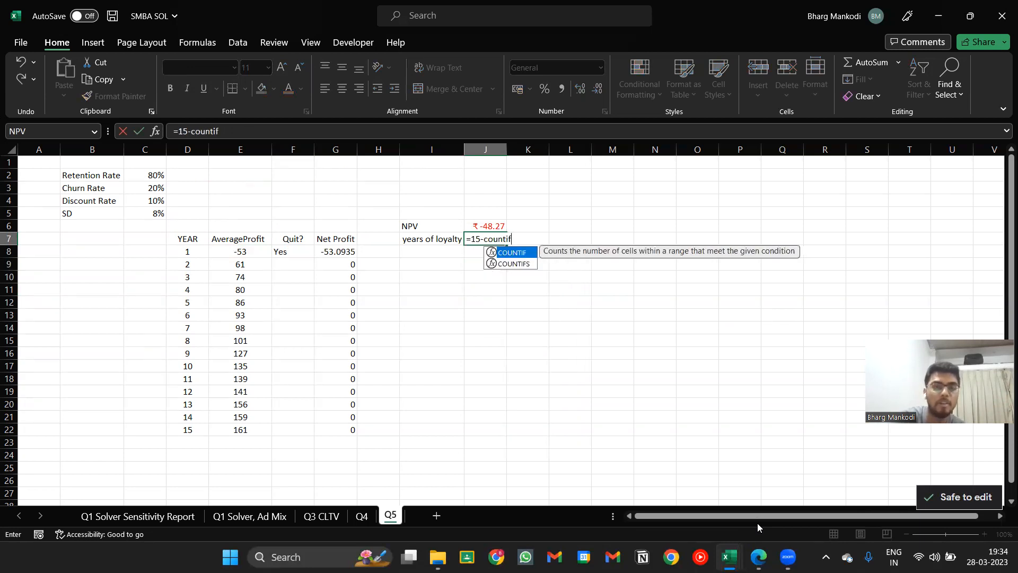
key("Tab")
key("Left")
key("Left")
key("Left")
key("Left")
key("Down")
key("ctrl+shift+Down")
type(",")
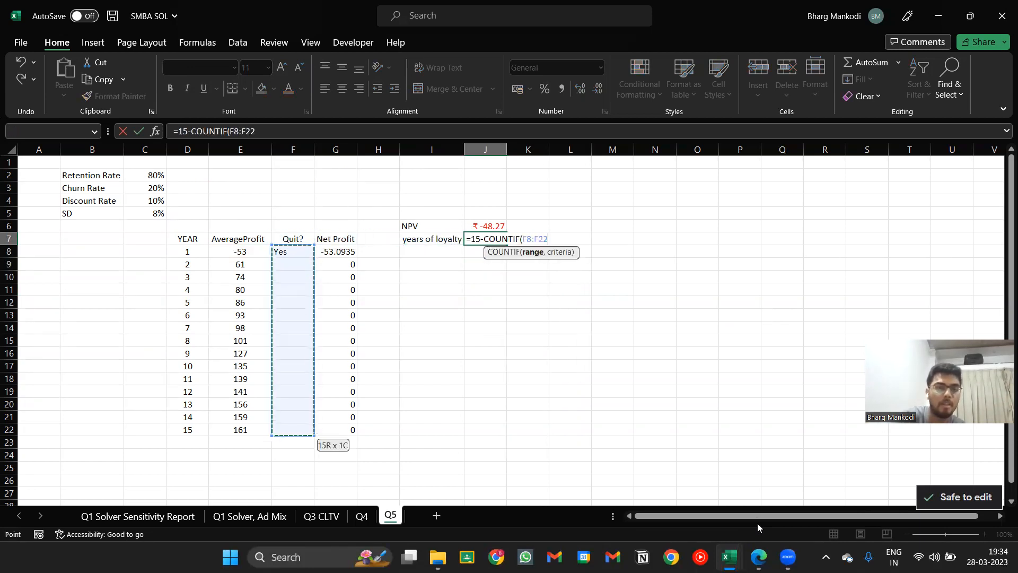
key("Return")
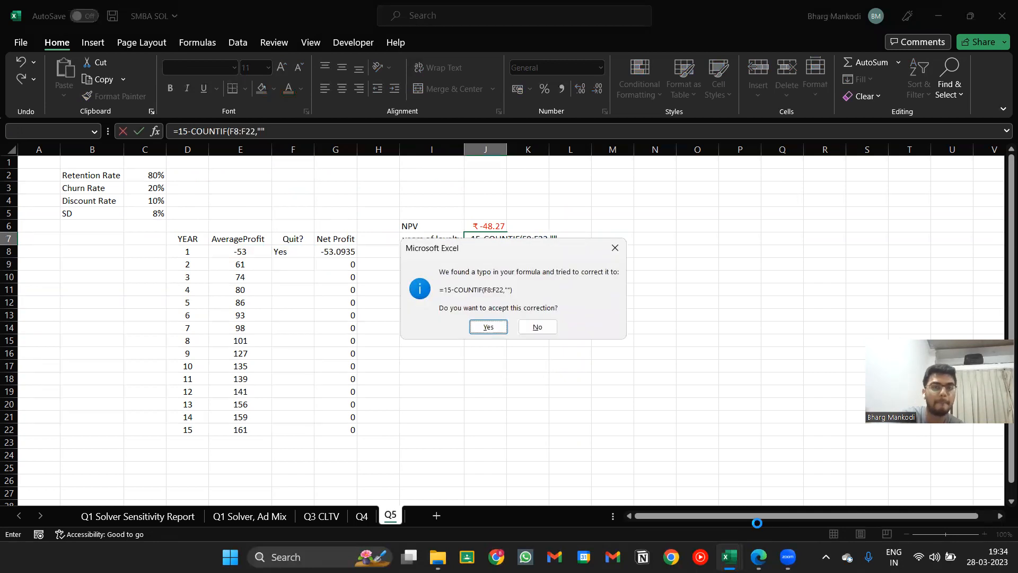
key("Return")
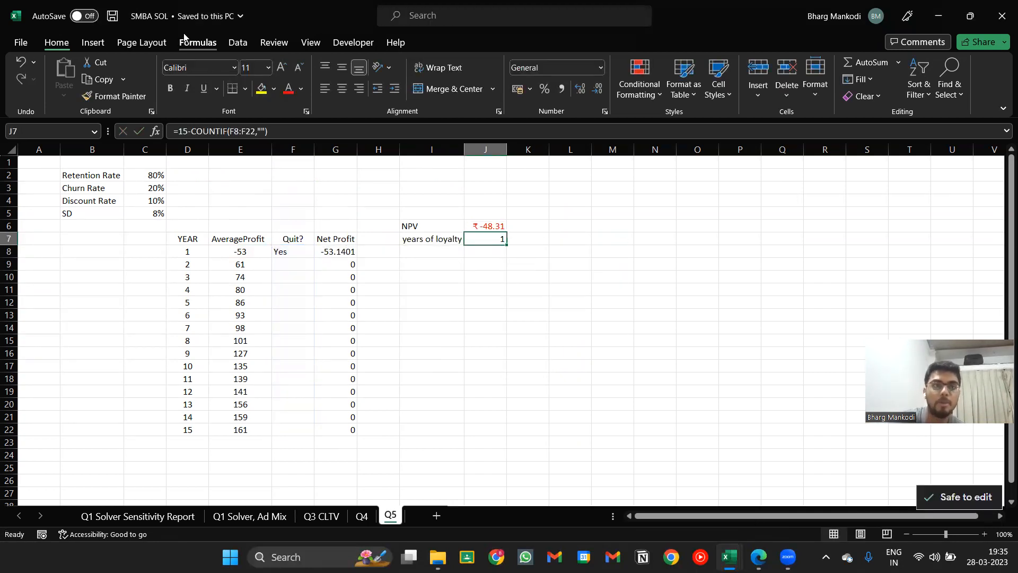
Step: Recalculate the workbook several times to check how the simulated NPV and years of loyalty respond
left_click(199, 43)
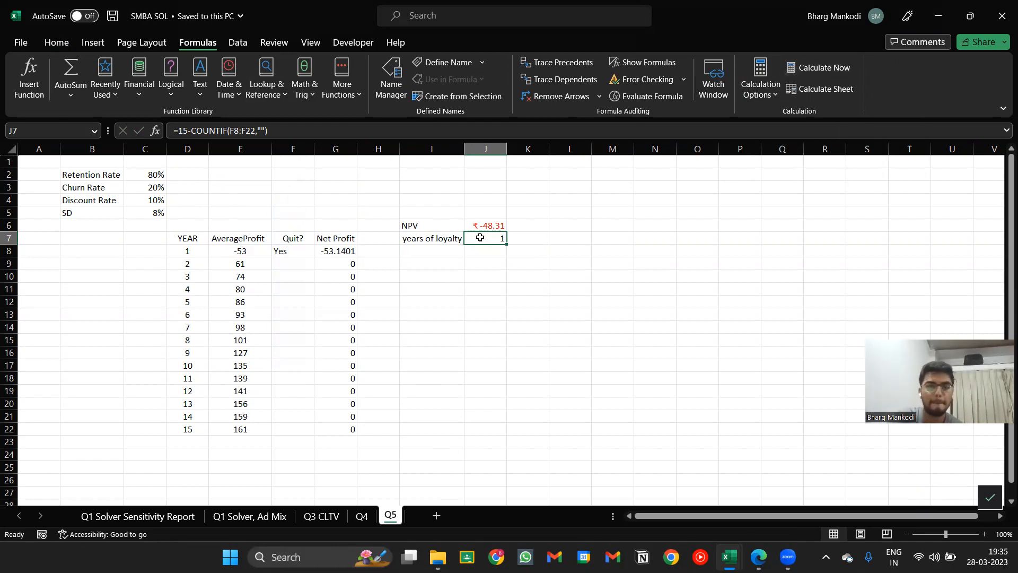
key("ctrl")
key("ctrl")
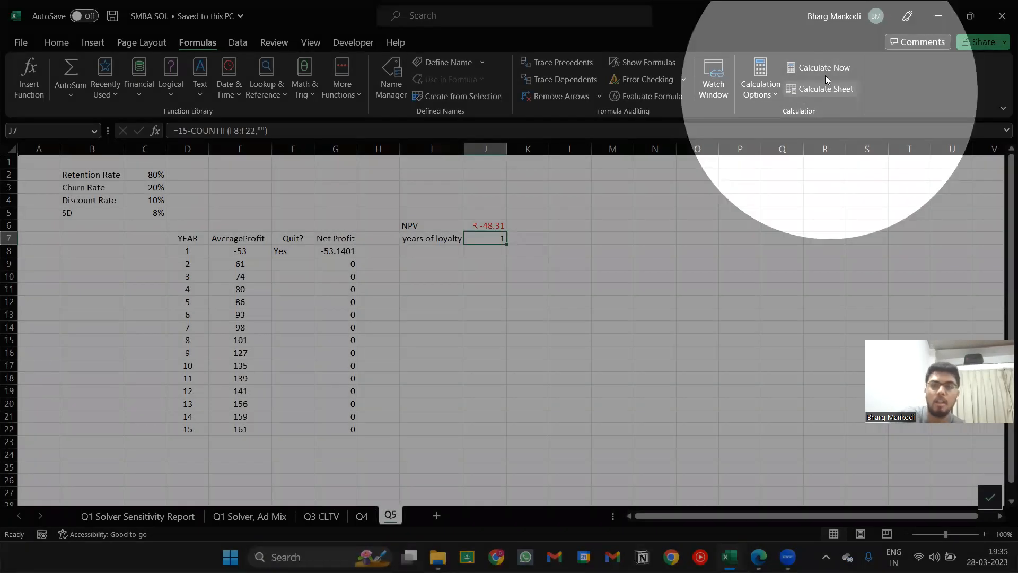
left_click(826, 69)
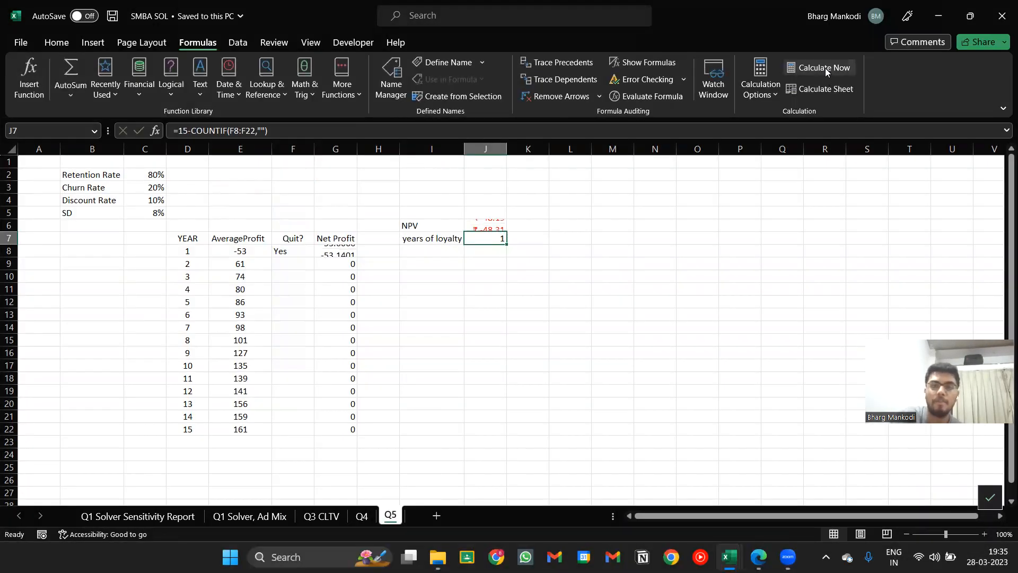
left_click(825, 68)
left_click(825, 68)
left_click(826, 68)
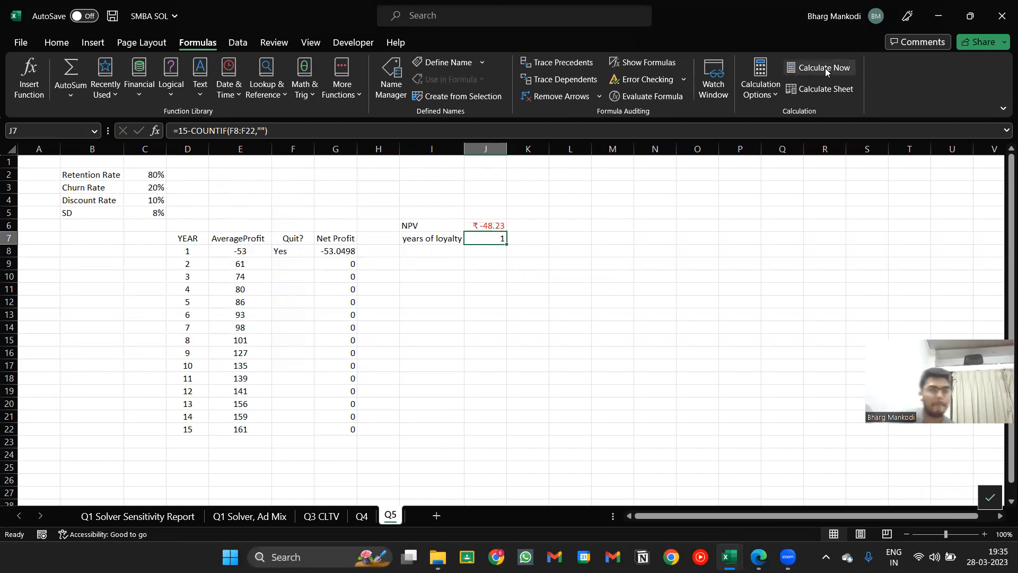
left_click(825, 68)
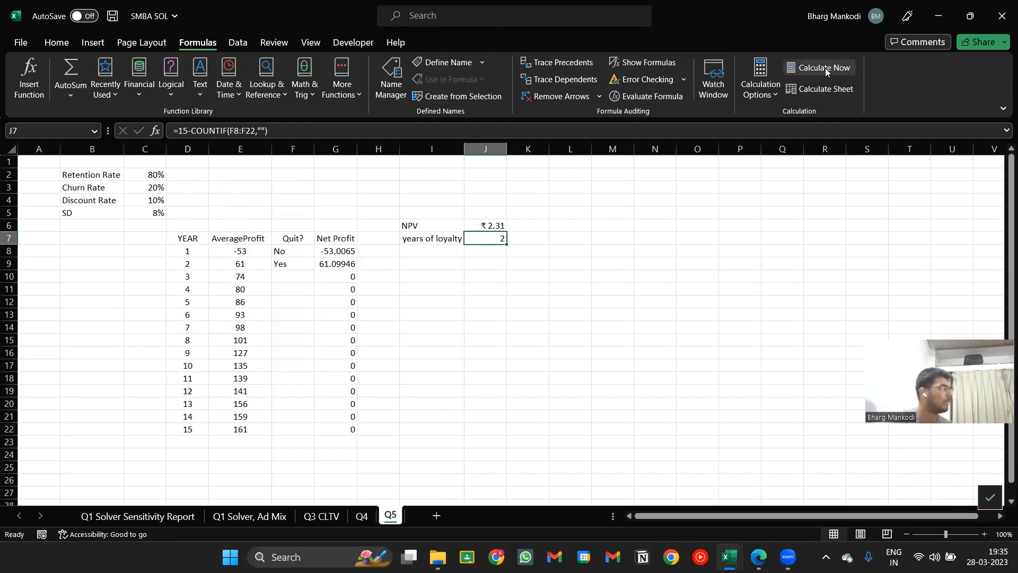
Step: Switch to the reference workbook, examine its Quit? range F7:F21 and the average years of loyalty formula in J7, and minimize it
key("alt+Tab")
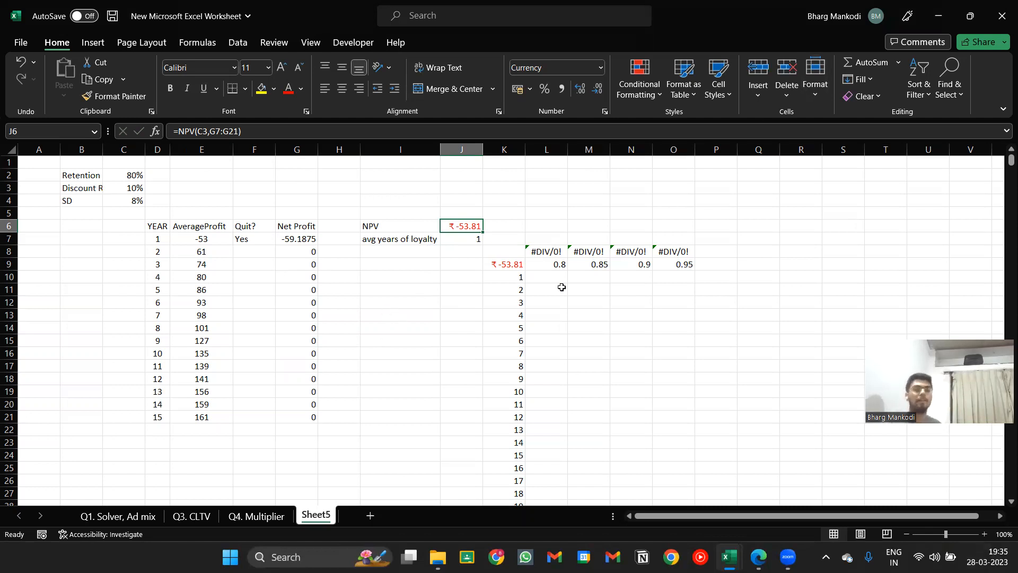
left_click_drag(255, 239, 263, 419)
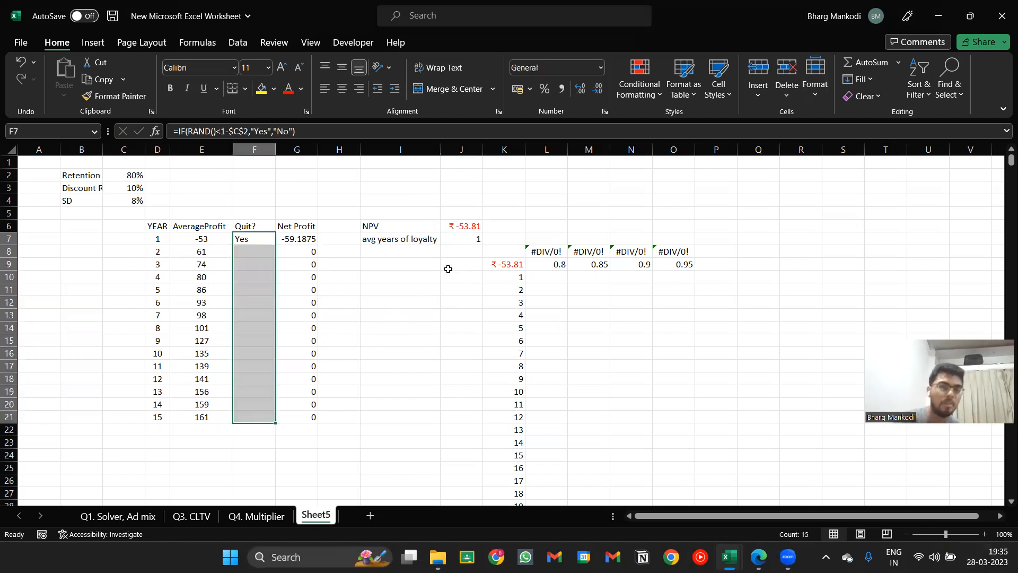
left_click(448, 237)
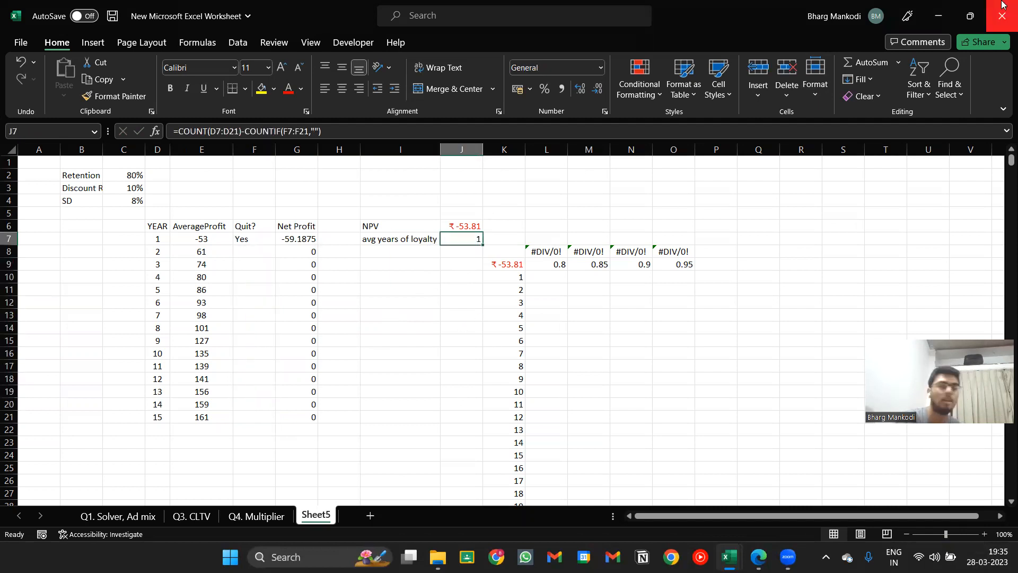
left_click(958, 6)
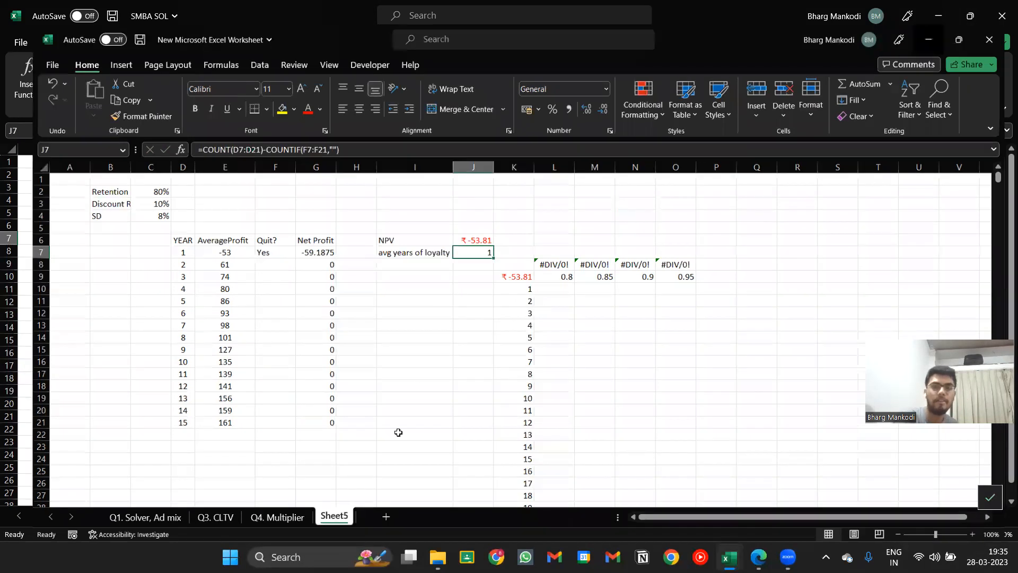
key("super+Down")
Step: Switch to the exam PDF in the browser and read Q5 part ii on average NPV for different retention rates with 10,000 simulations
left_click(758, 557)
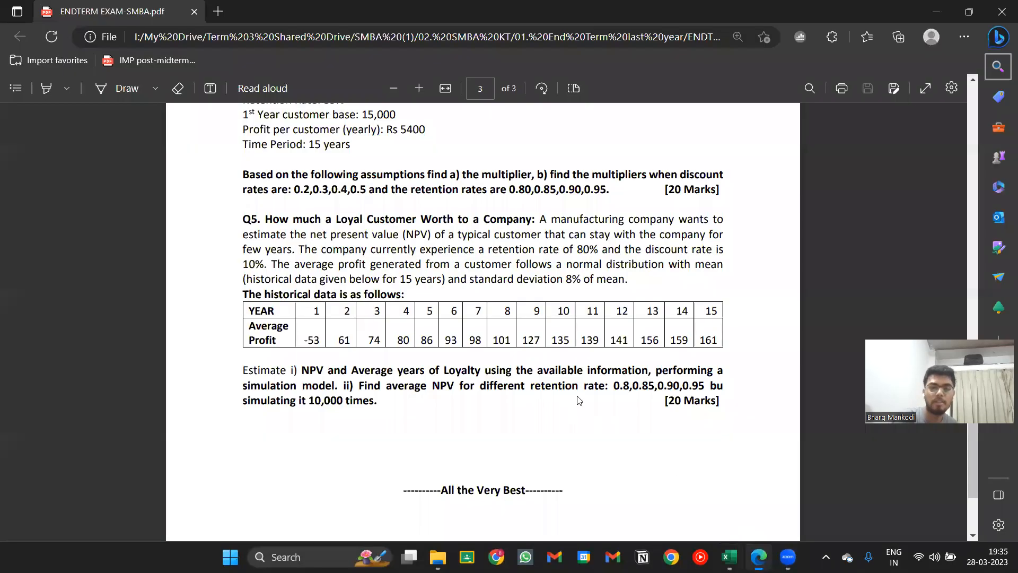
left_click_drag(309, 401, 431, 405)
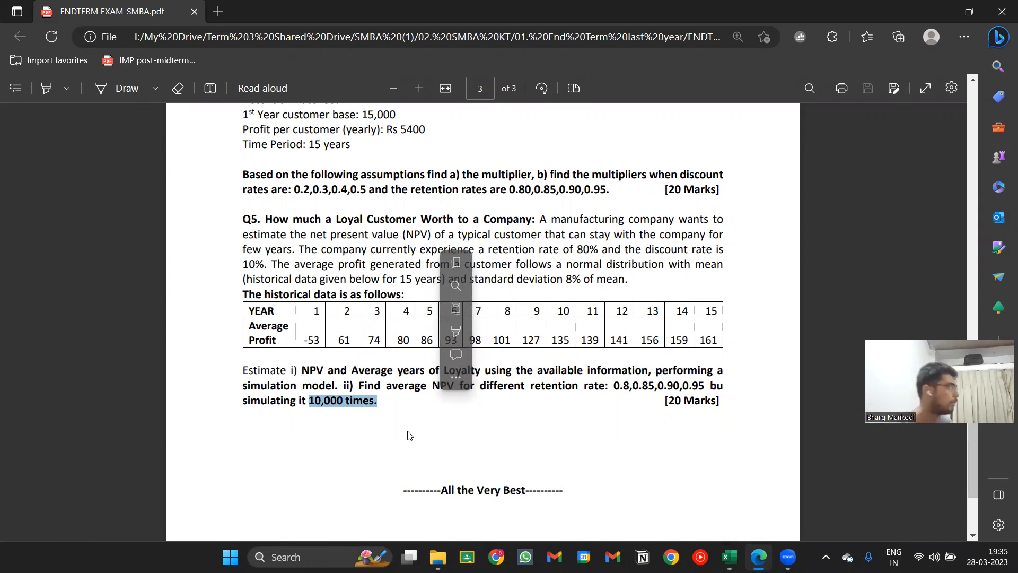
left_click(456, 378)
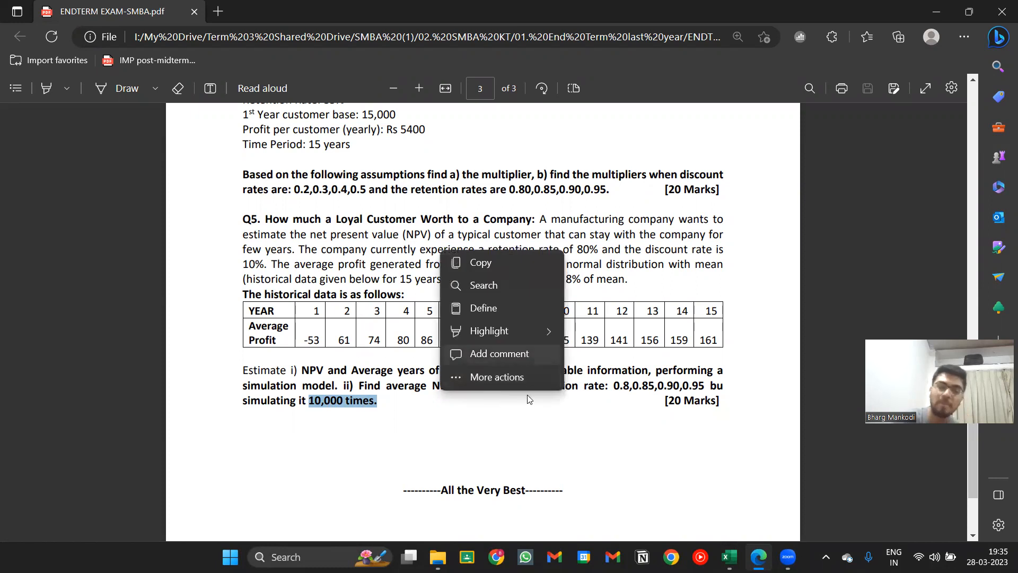
left_click(521, 411)
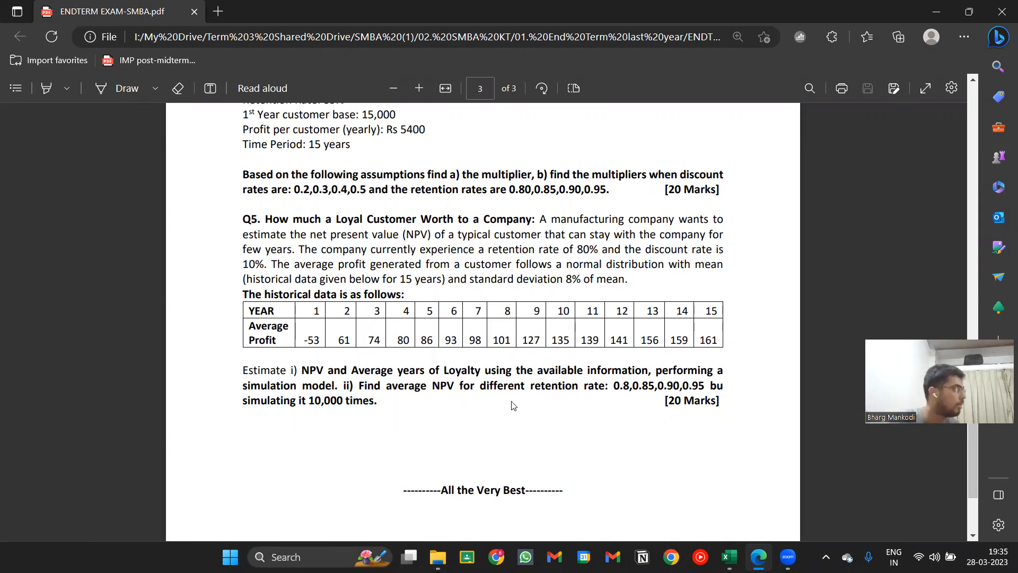
left_click_drag(347, 379, 384, 408)
left_click(377, 411)
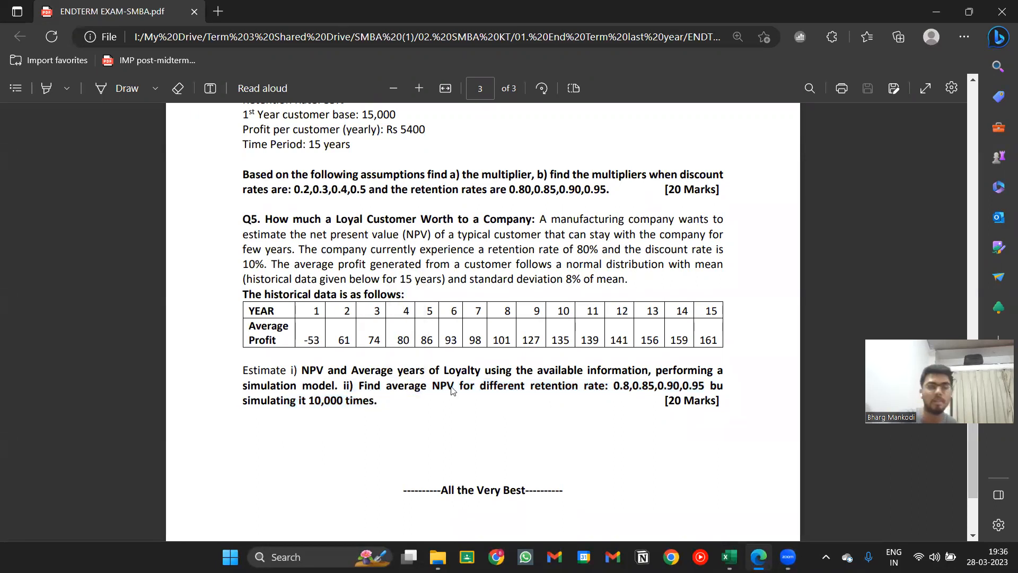